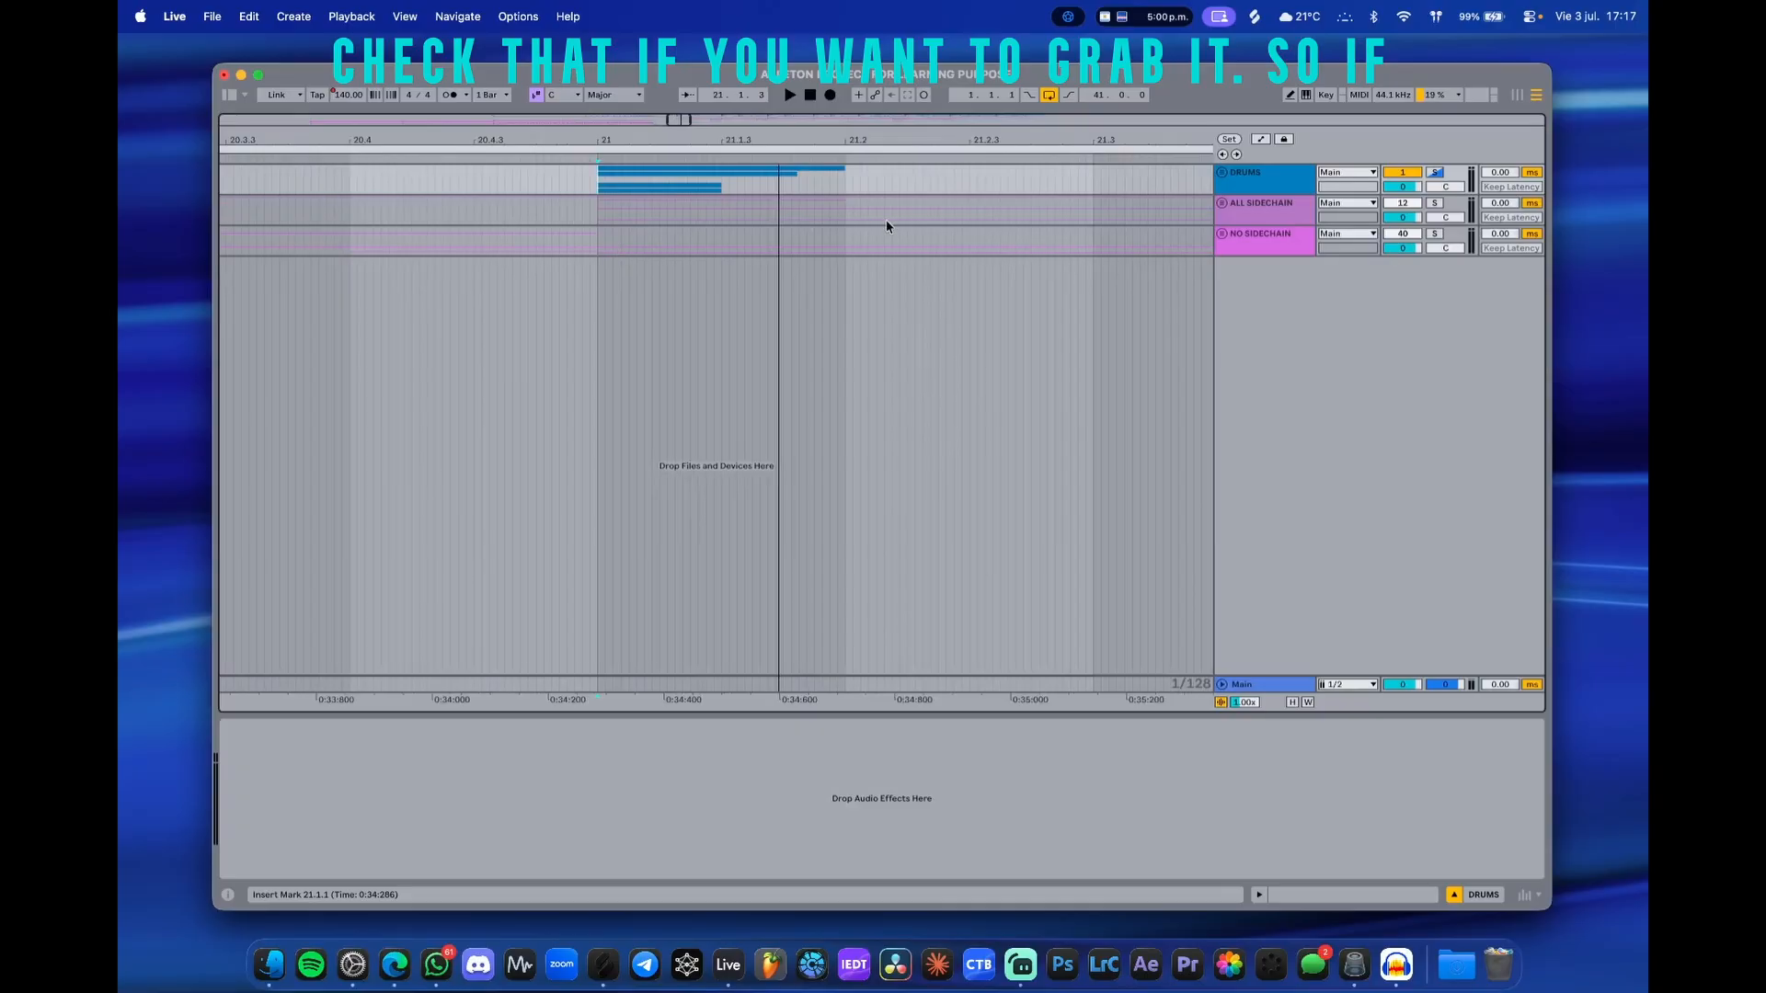
pyautogui.scroll(5, 886, 225)
pyautogui.scroll(-10, 851, 228)
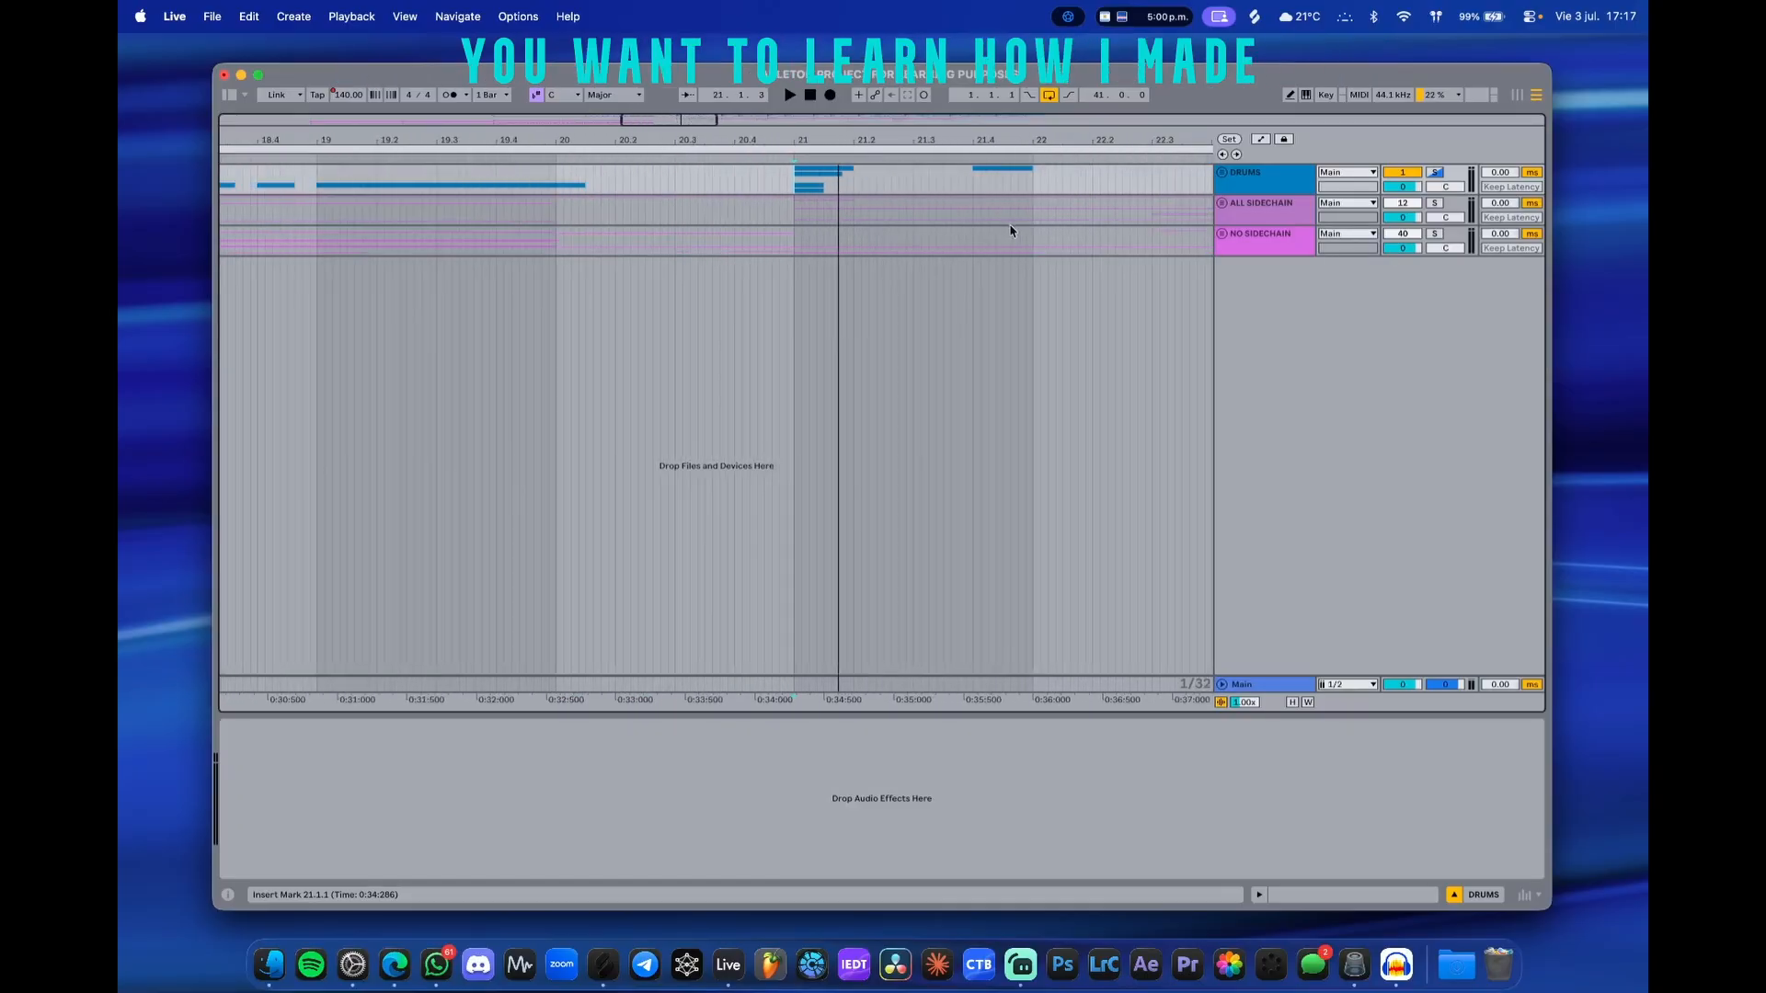
pyautogui.scroll(5, 817, 224)
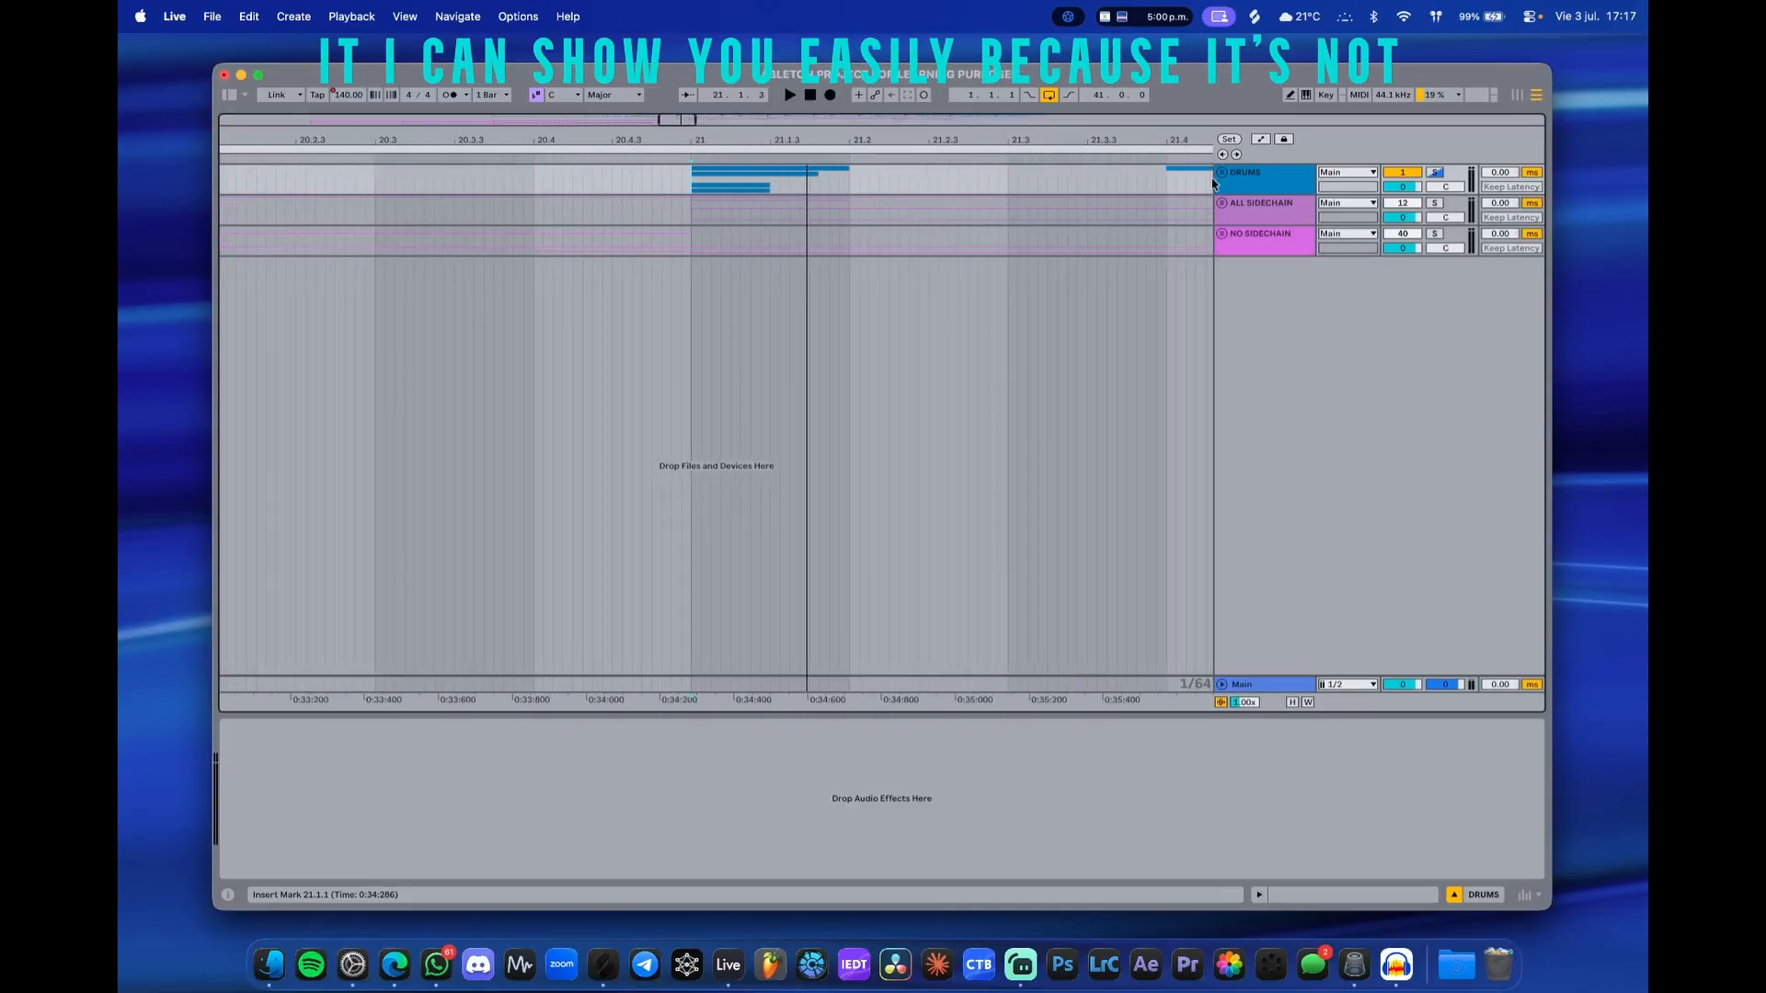
pyautogui.scroll(-5, 808, 269)
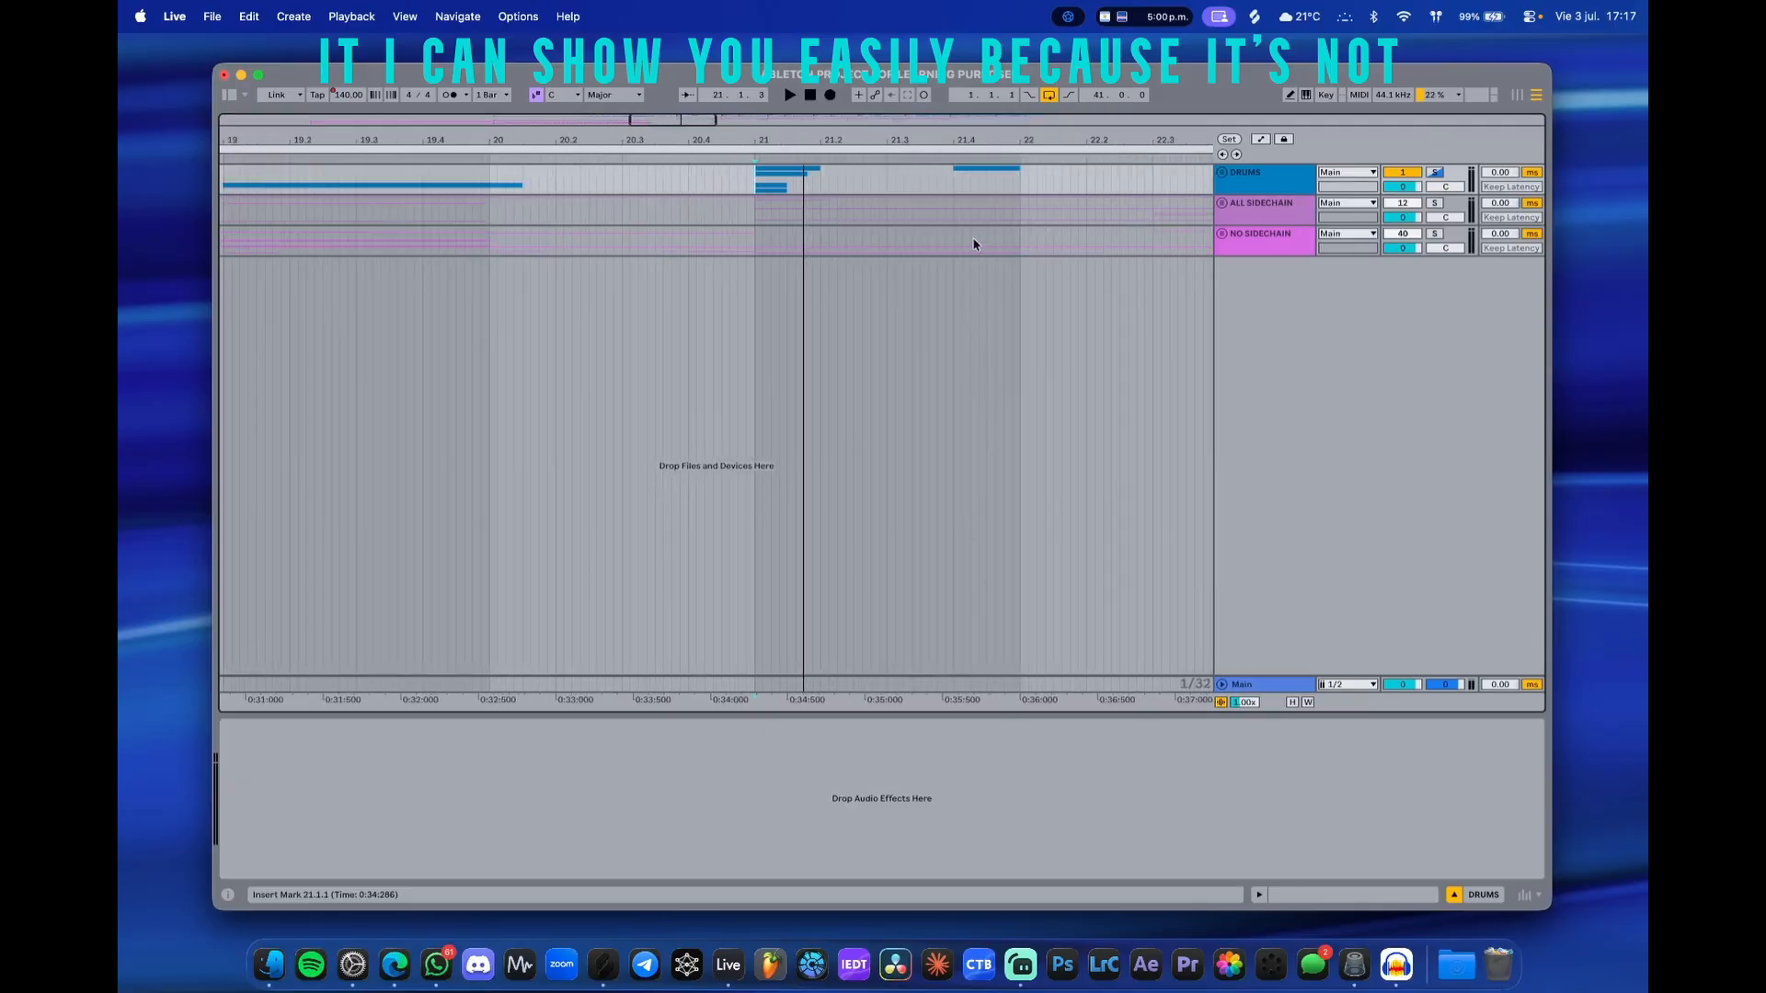
pyautogui.scroll(2, 765, 230)
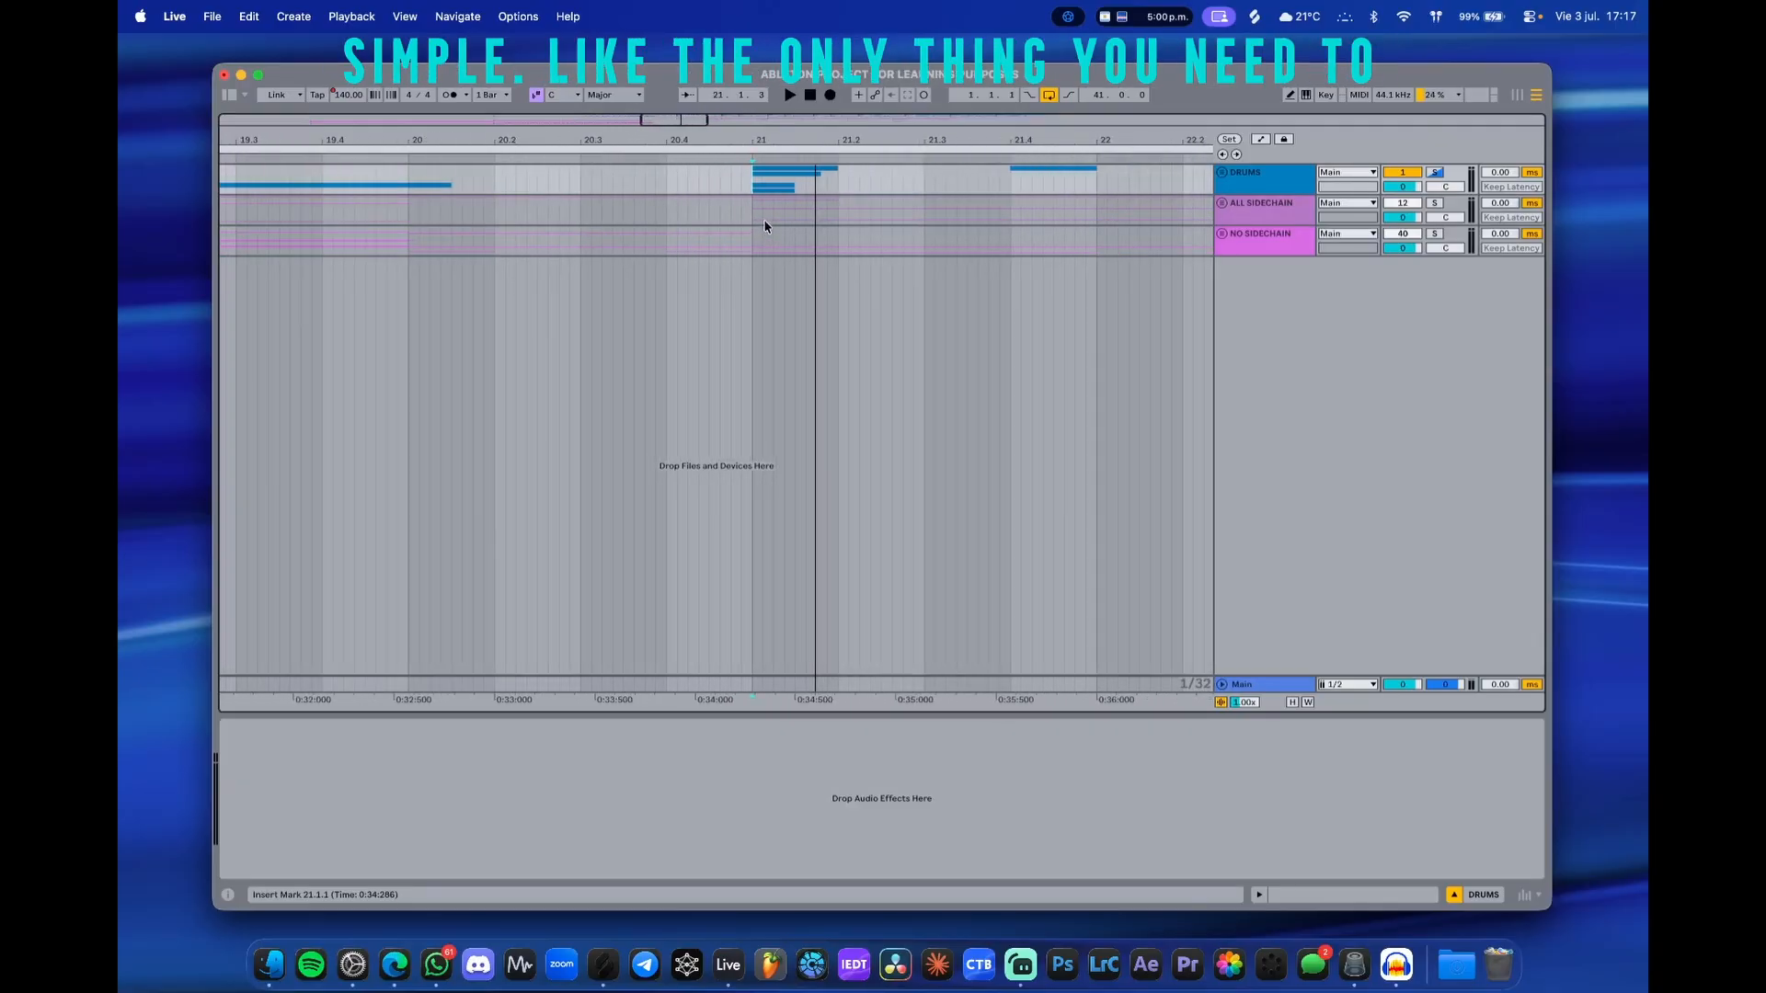
pyautogui.scroll(3, 768, 216)
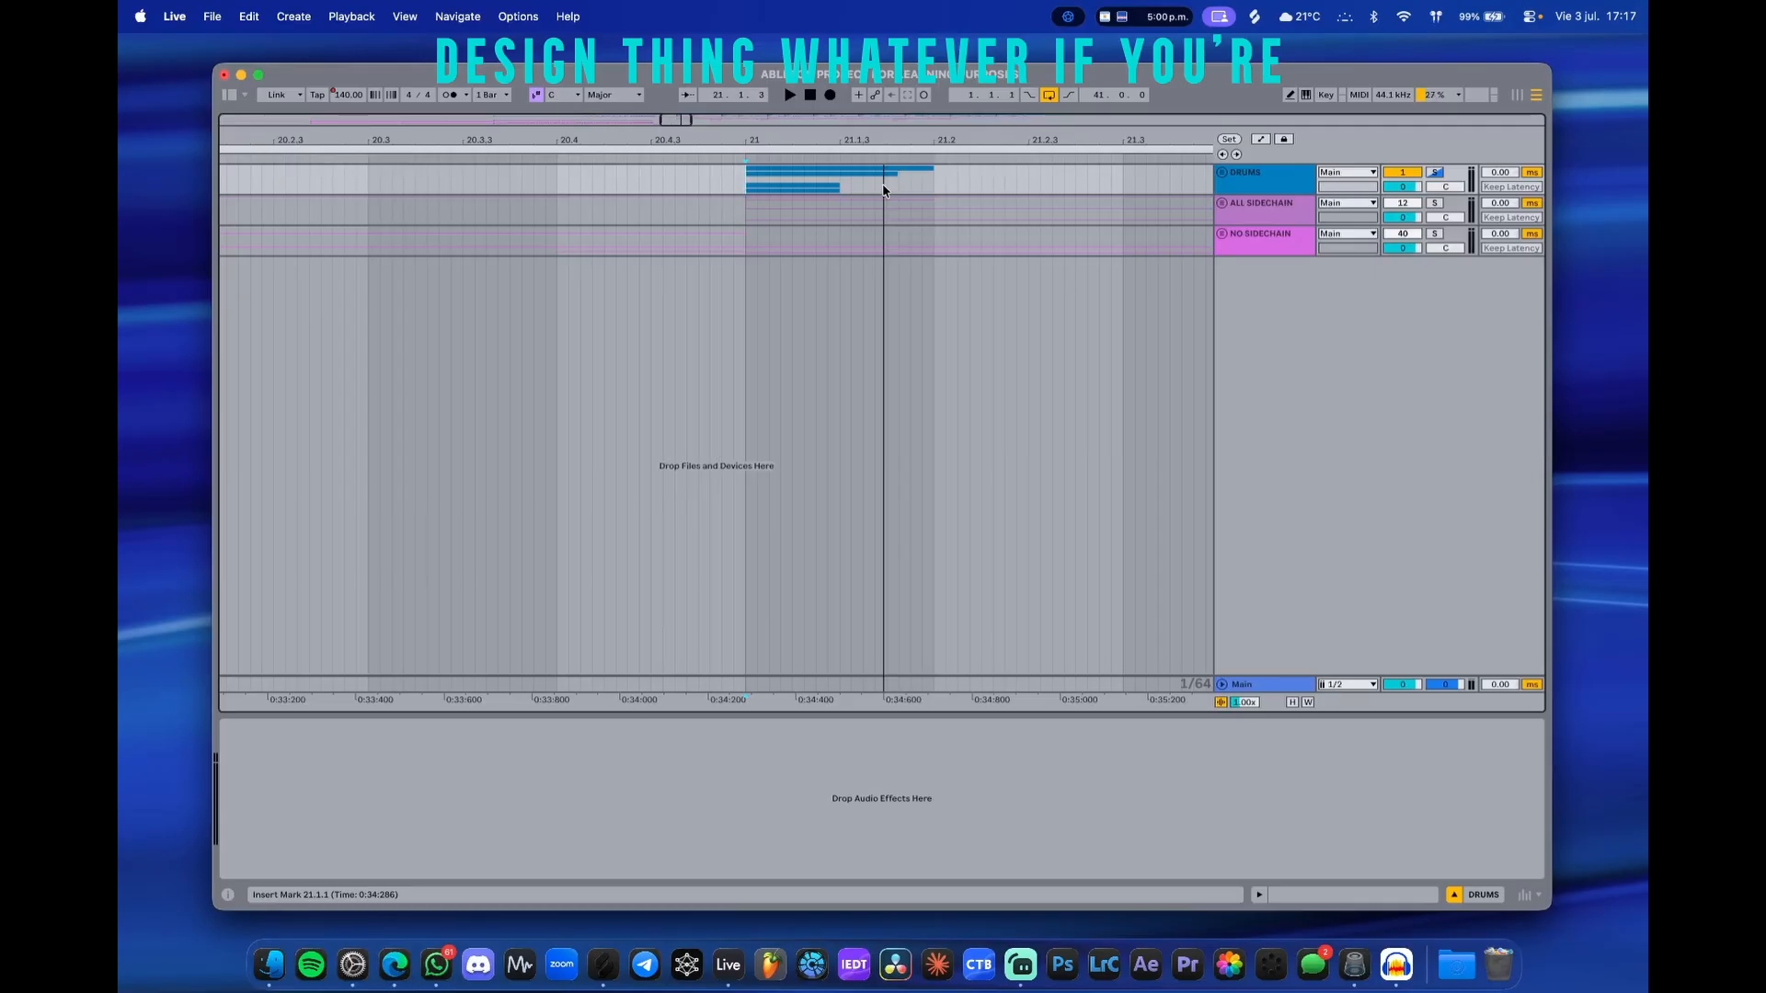
pyautogui.scroll(-1, 885, 219)
pyautogui.scroll(-5, 885, 228)
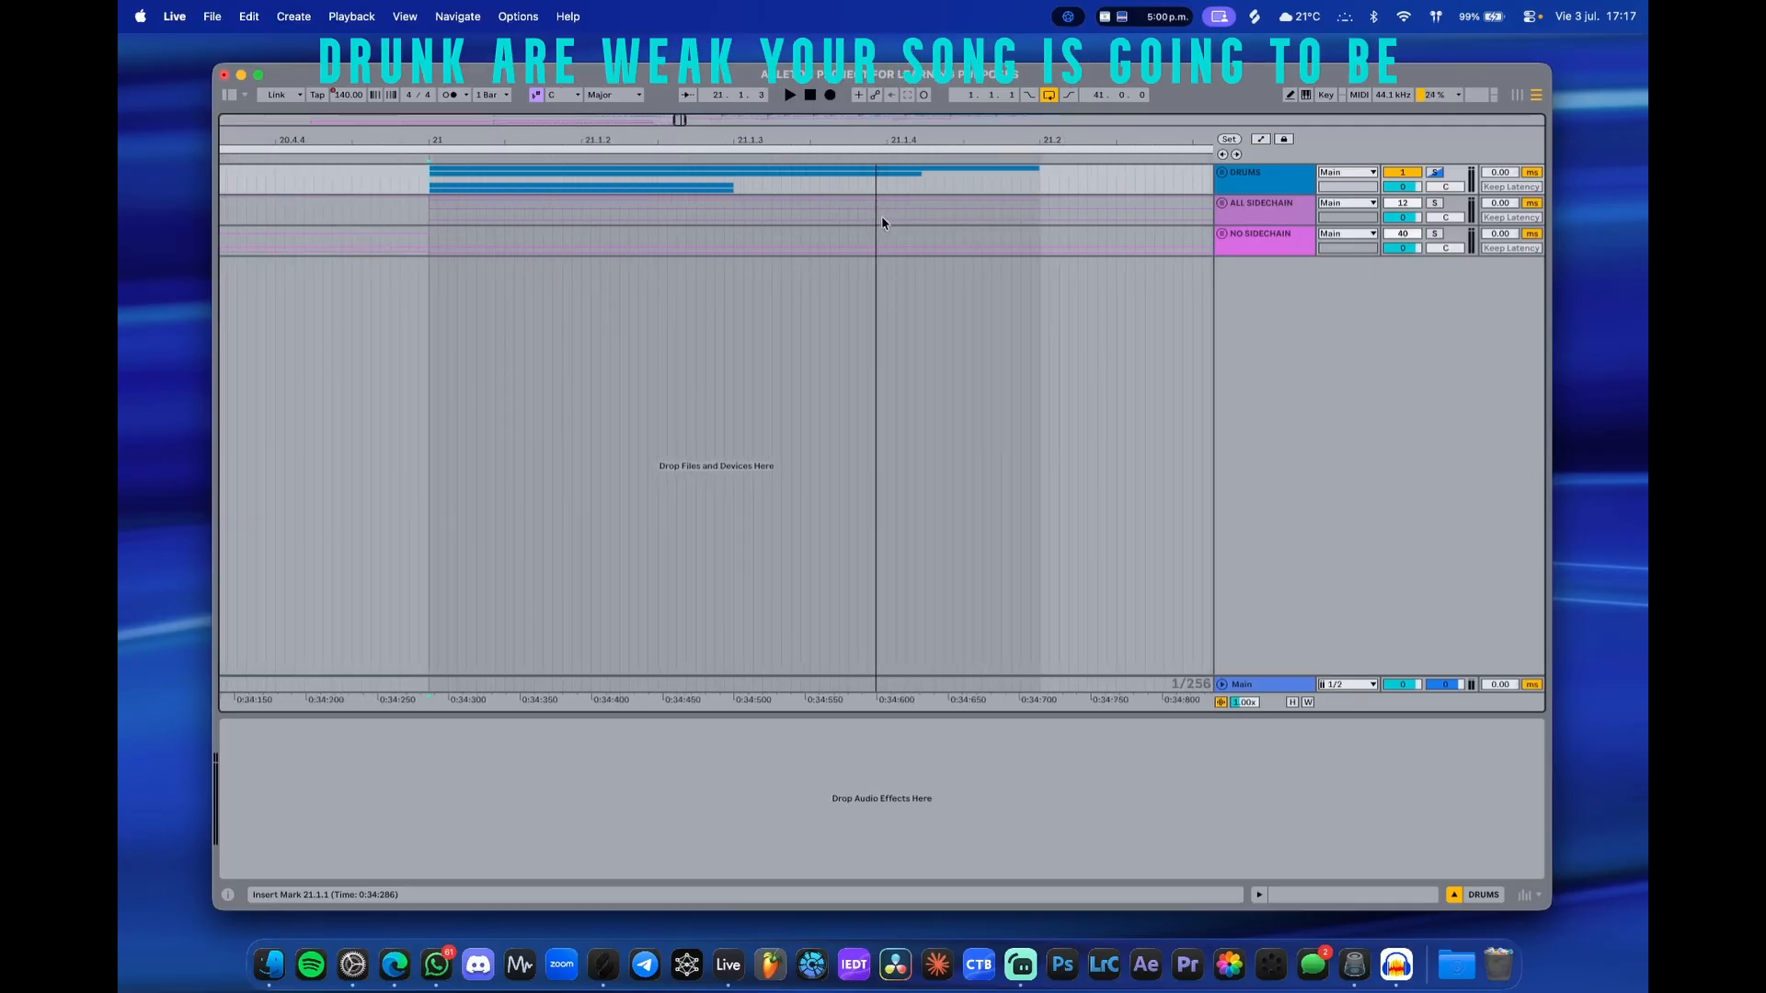
pyautogui.hscroll(2, 934, 224)
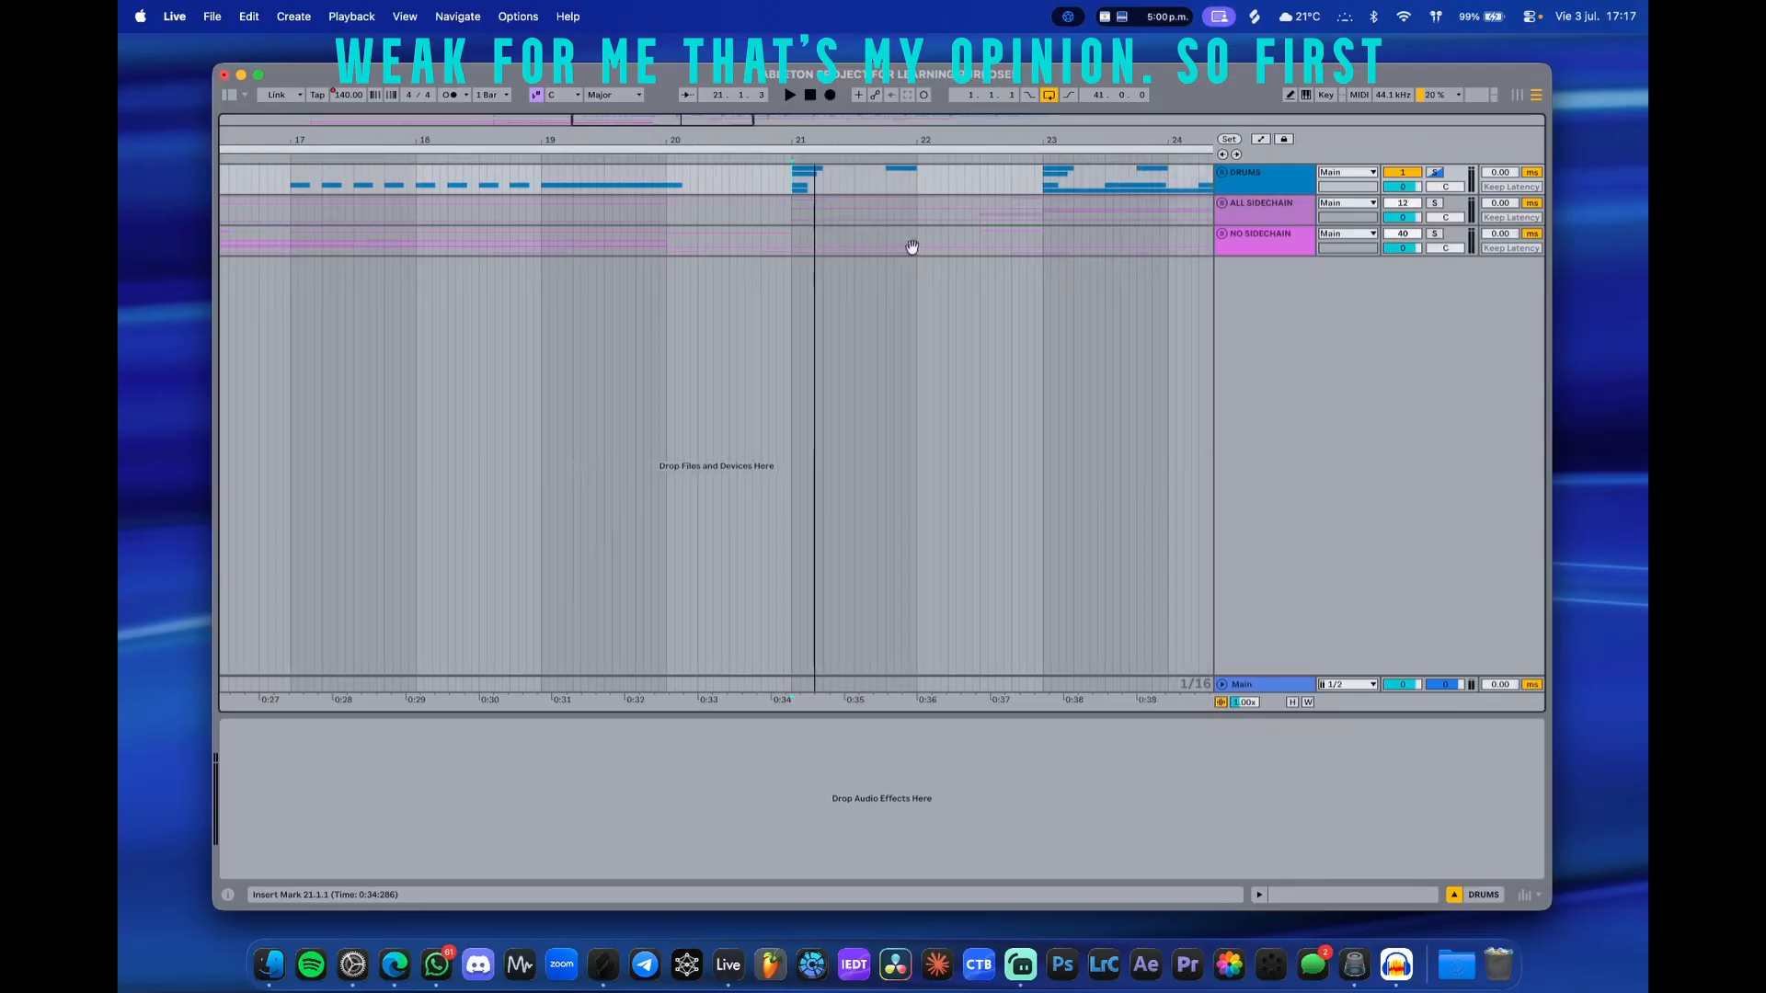
# - Unfold the DRUMS group to show its individual kick, snare and hat tracks around bar 21
pyautogui.click(1223, 173)
pyautogui.scroll(-2, 708, 384)
pyautogui.scroll(8, 709, 385)
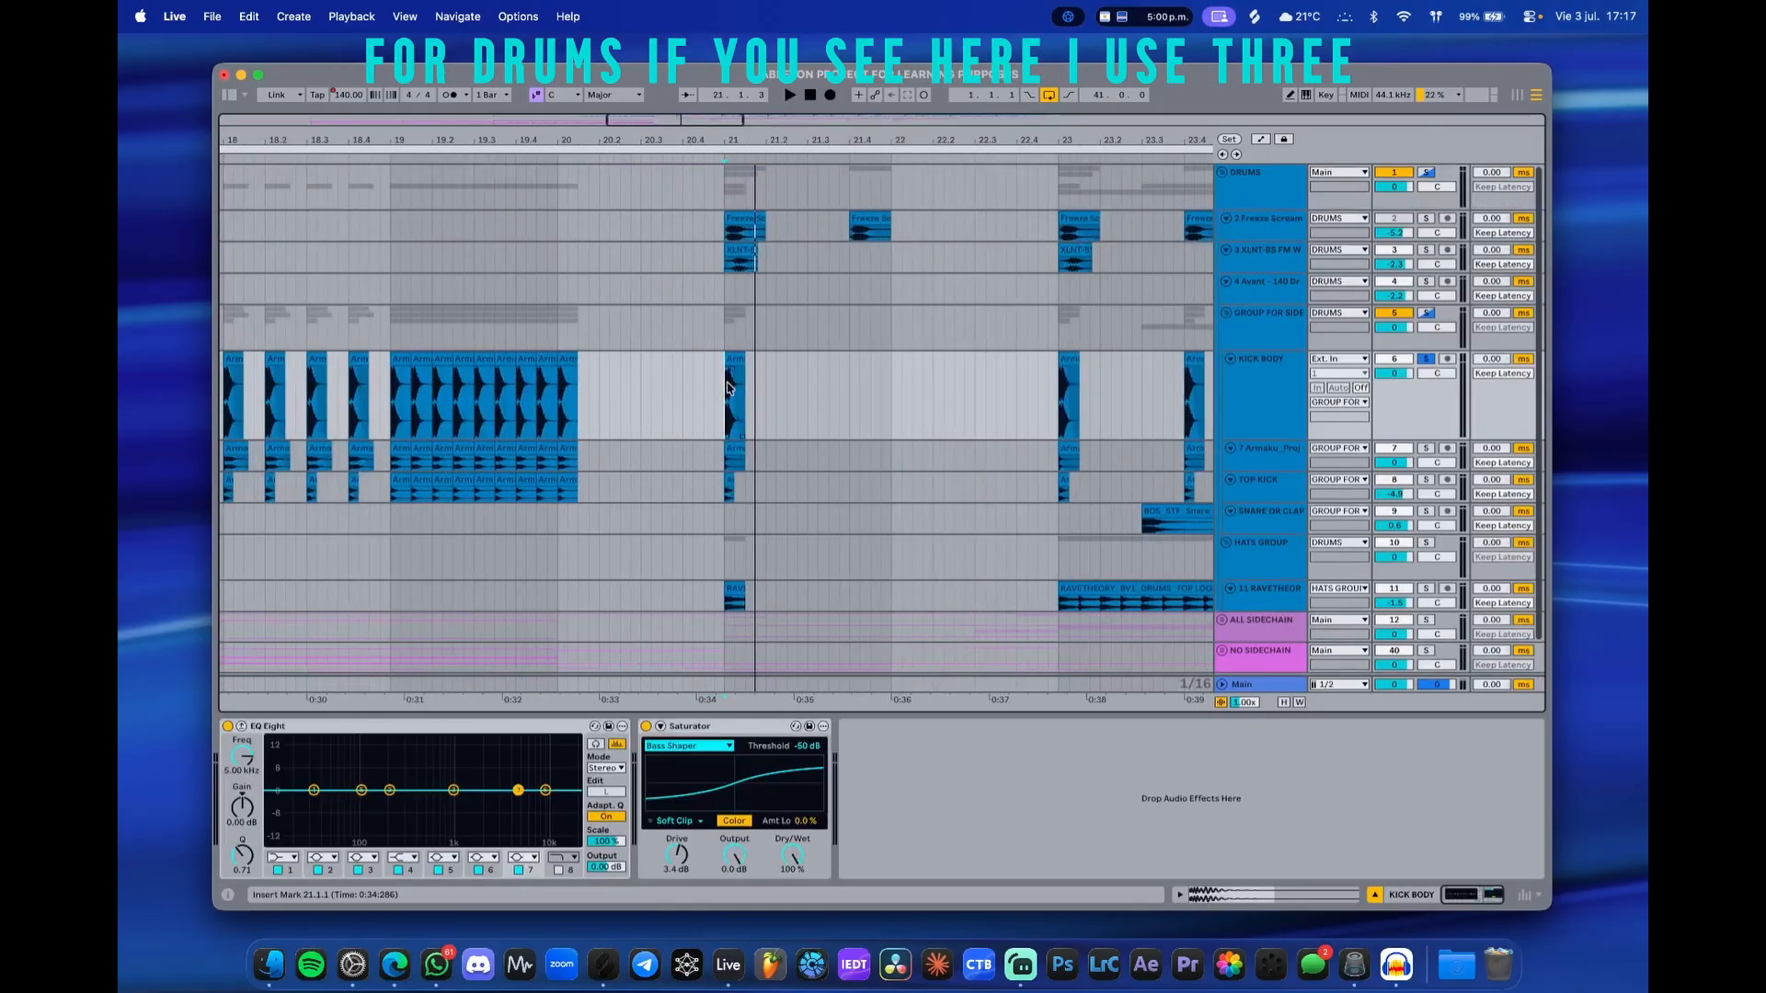
pyautogui.scroll(-4, 685, 405)
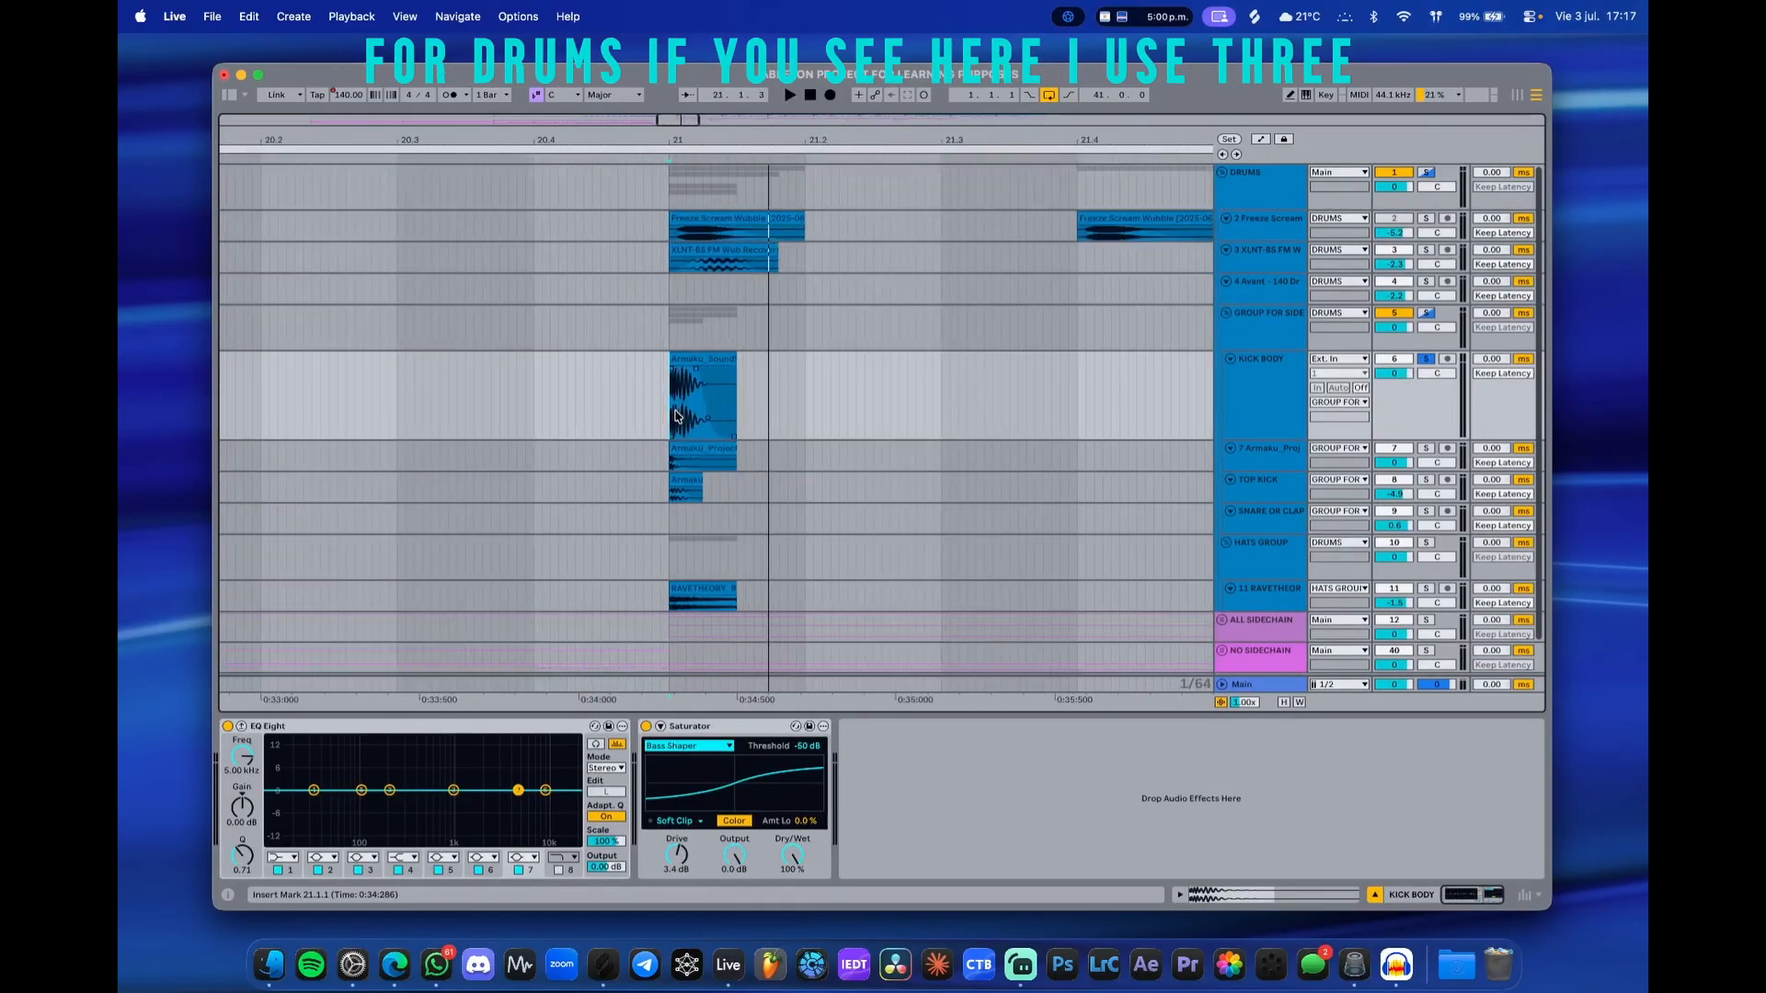
pyautogui.scroll(-3, 672, 428)
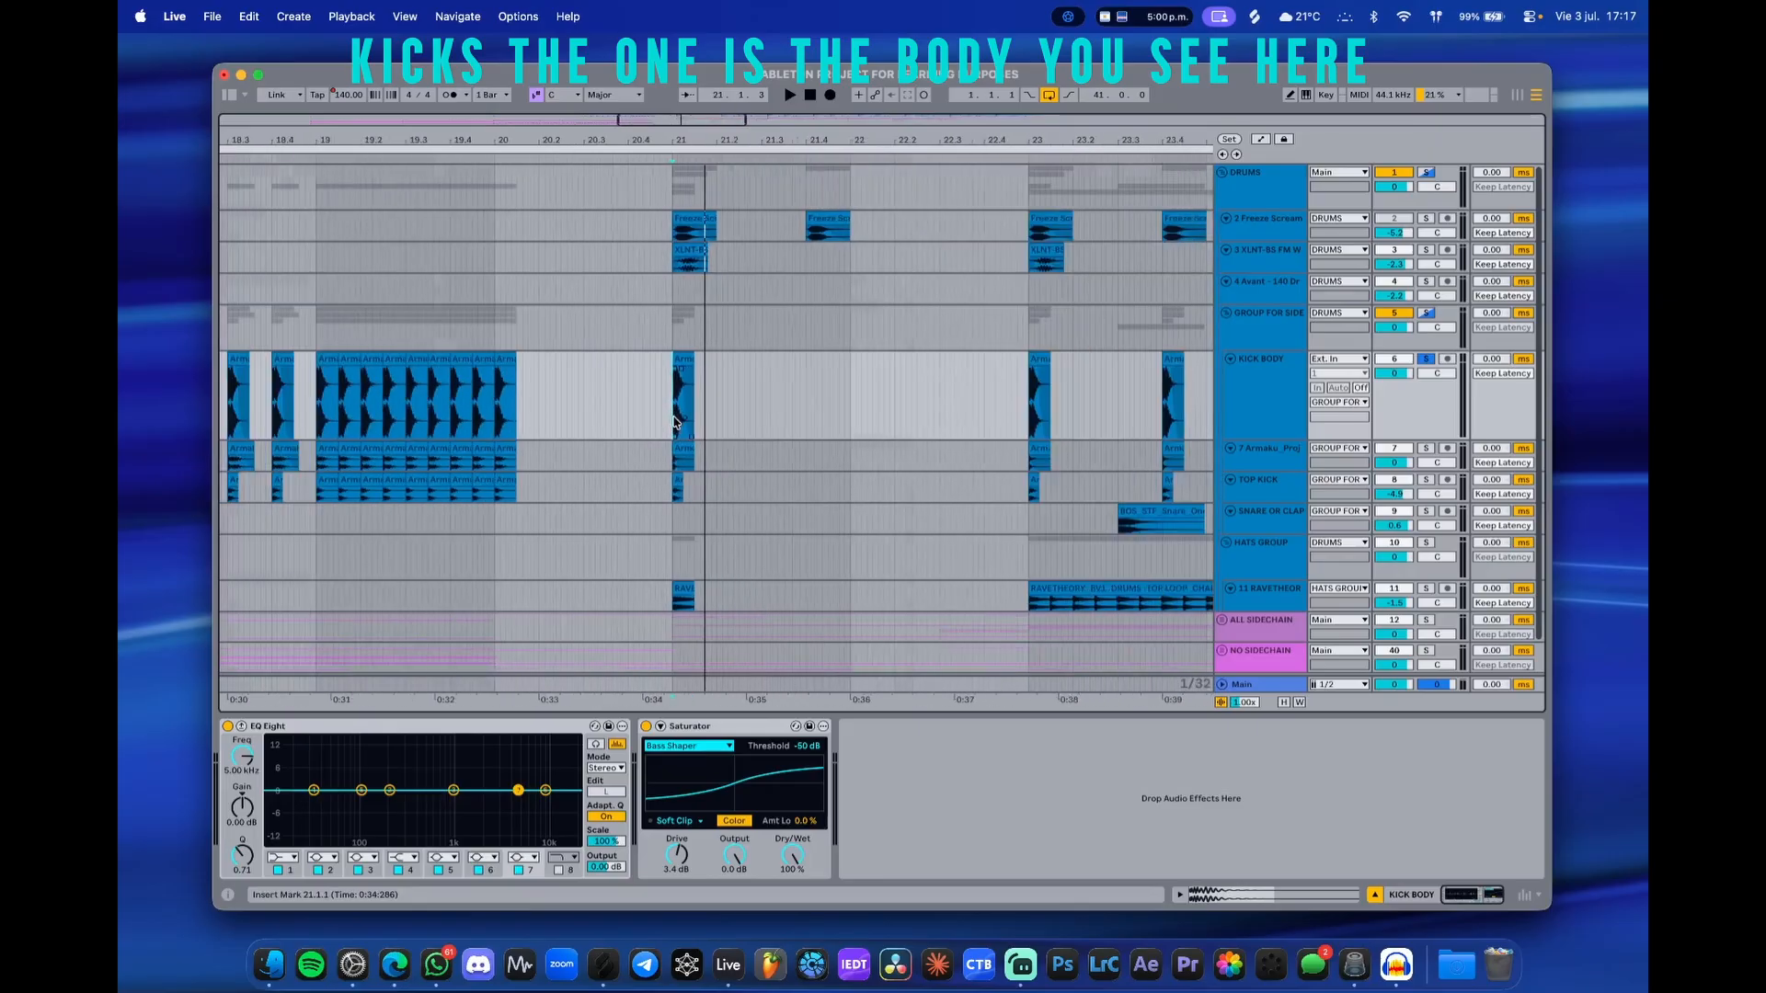
# - Play the KICK BODY clip from the start of bar 21
pyautogui.scroll(6, 672, 423)
pyautogui.moveTo(670, 420); pyautogui.dragTo(803, 414)
pyautogui.click(667, 408)
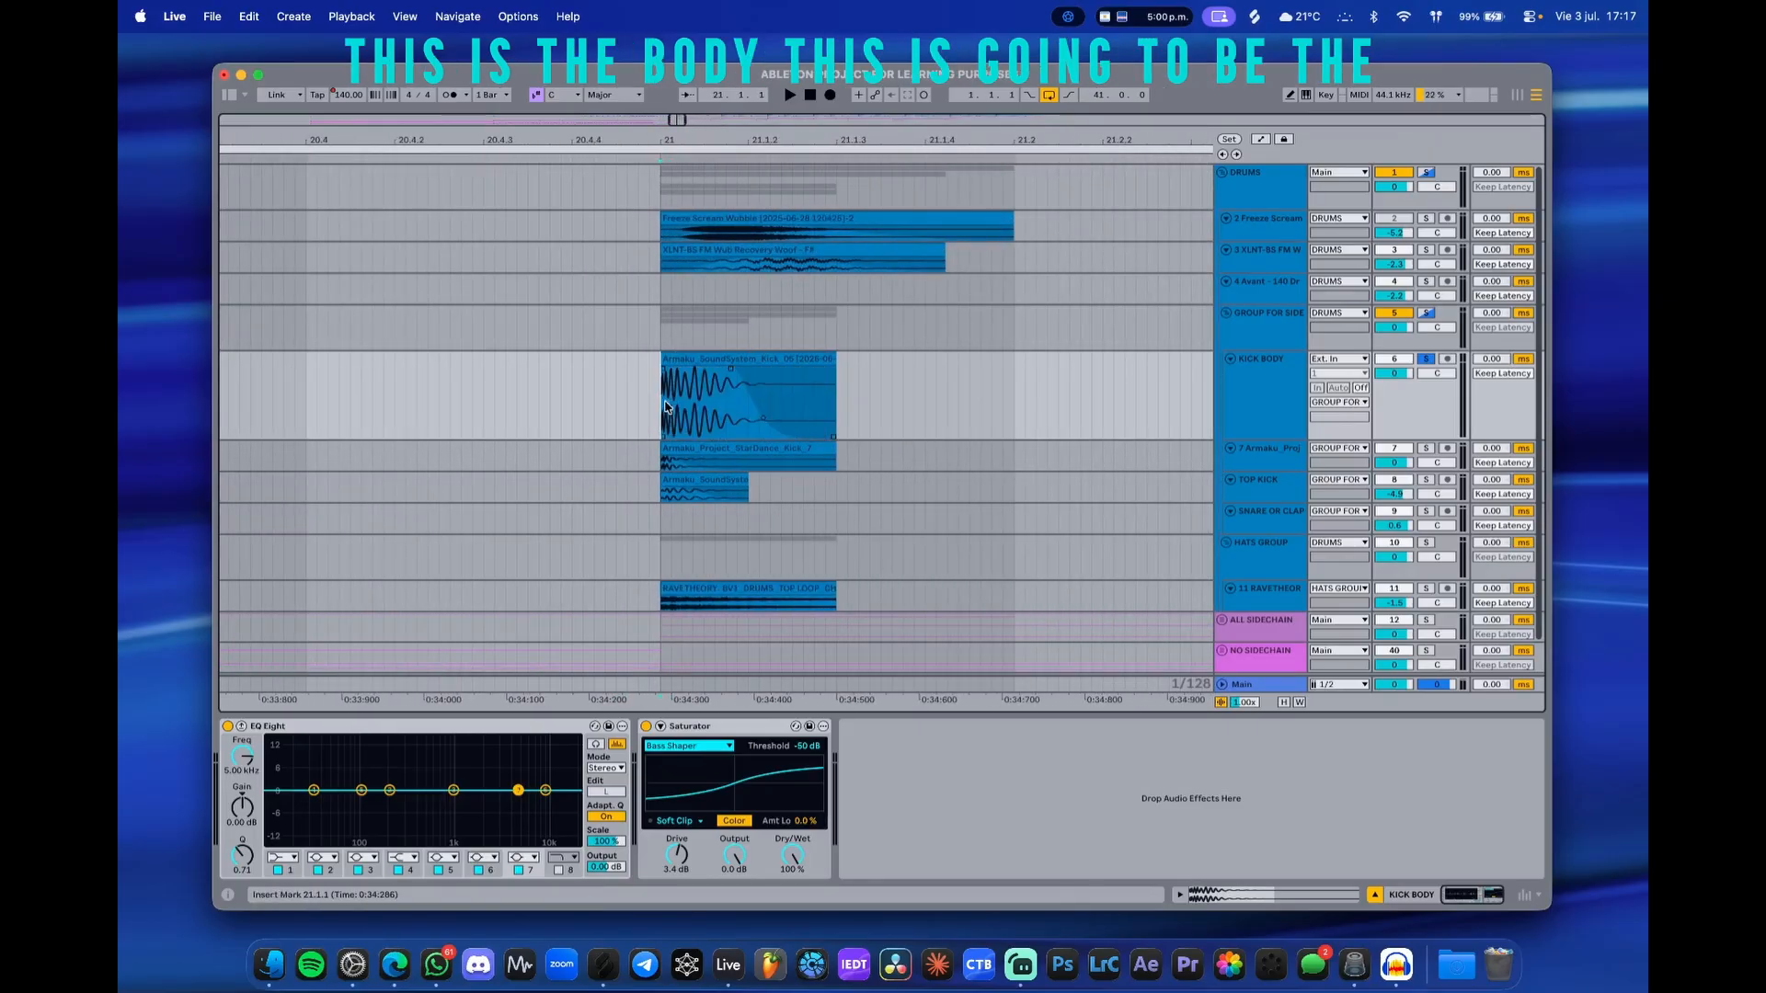
pyautogui.press('space')
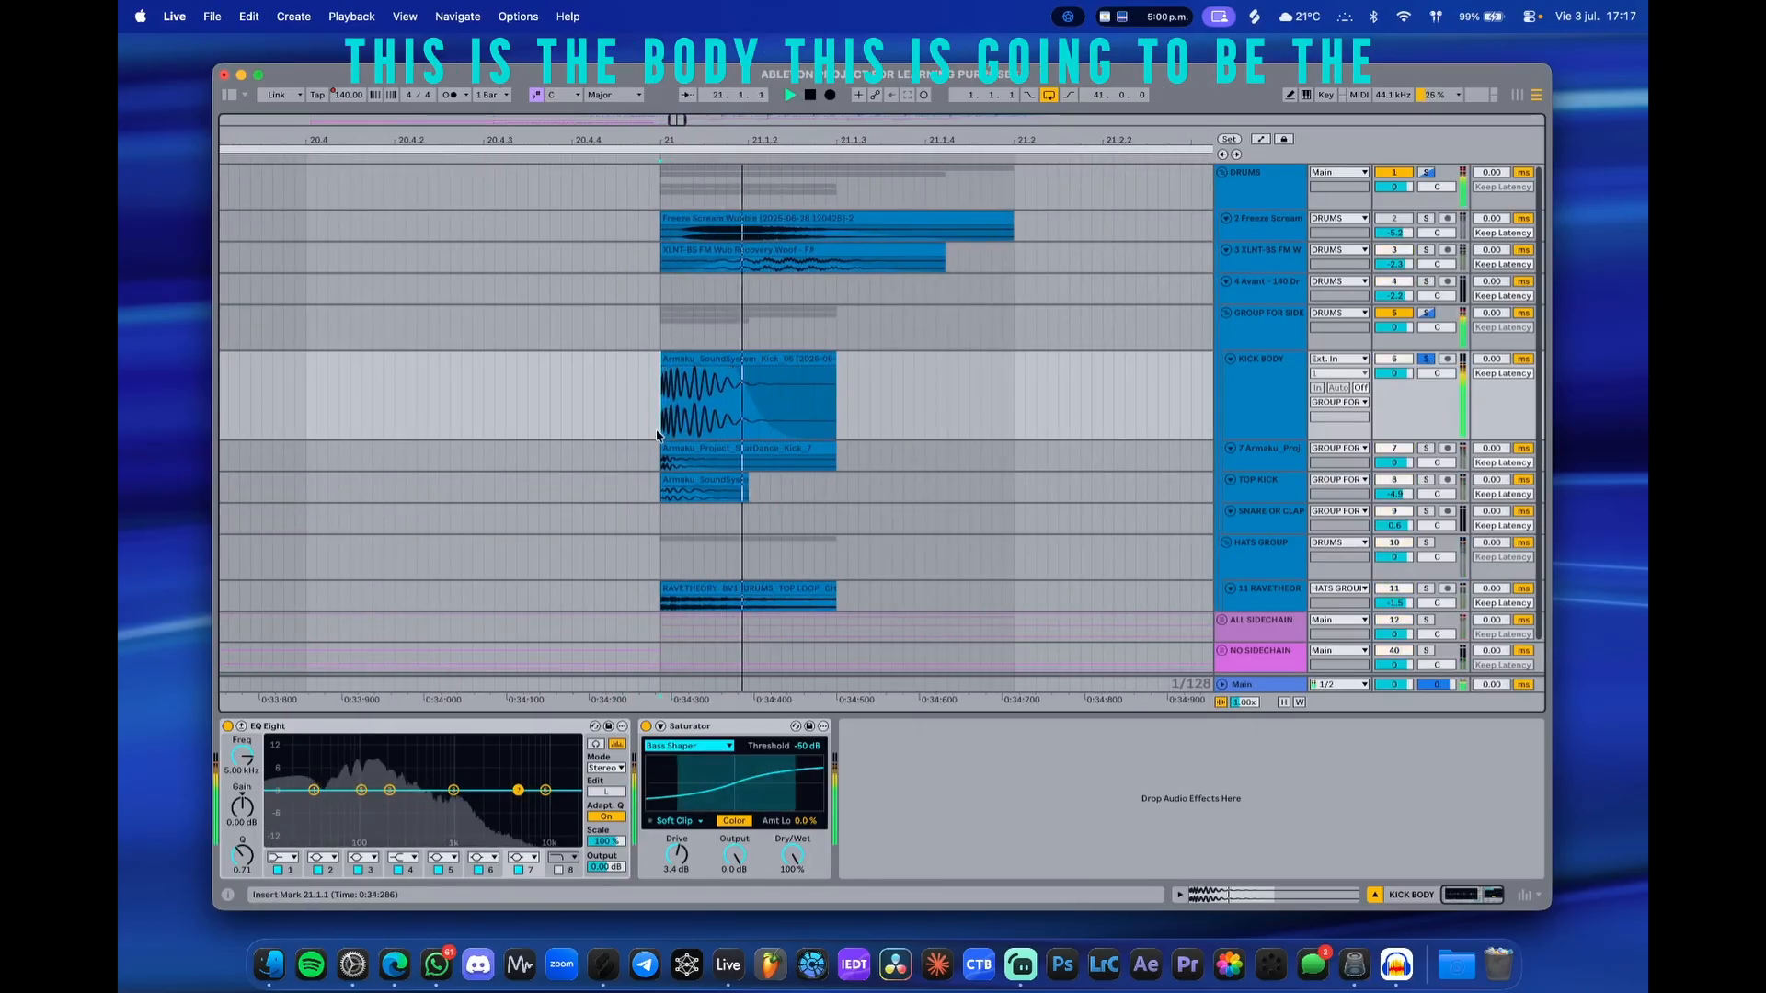
# - Increase the height of the StarDance kick track (track 7), and play it soloed from bar 21
pyautogui.moveTo(1269, 472); pyautogui.dragTo(1270, 511)
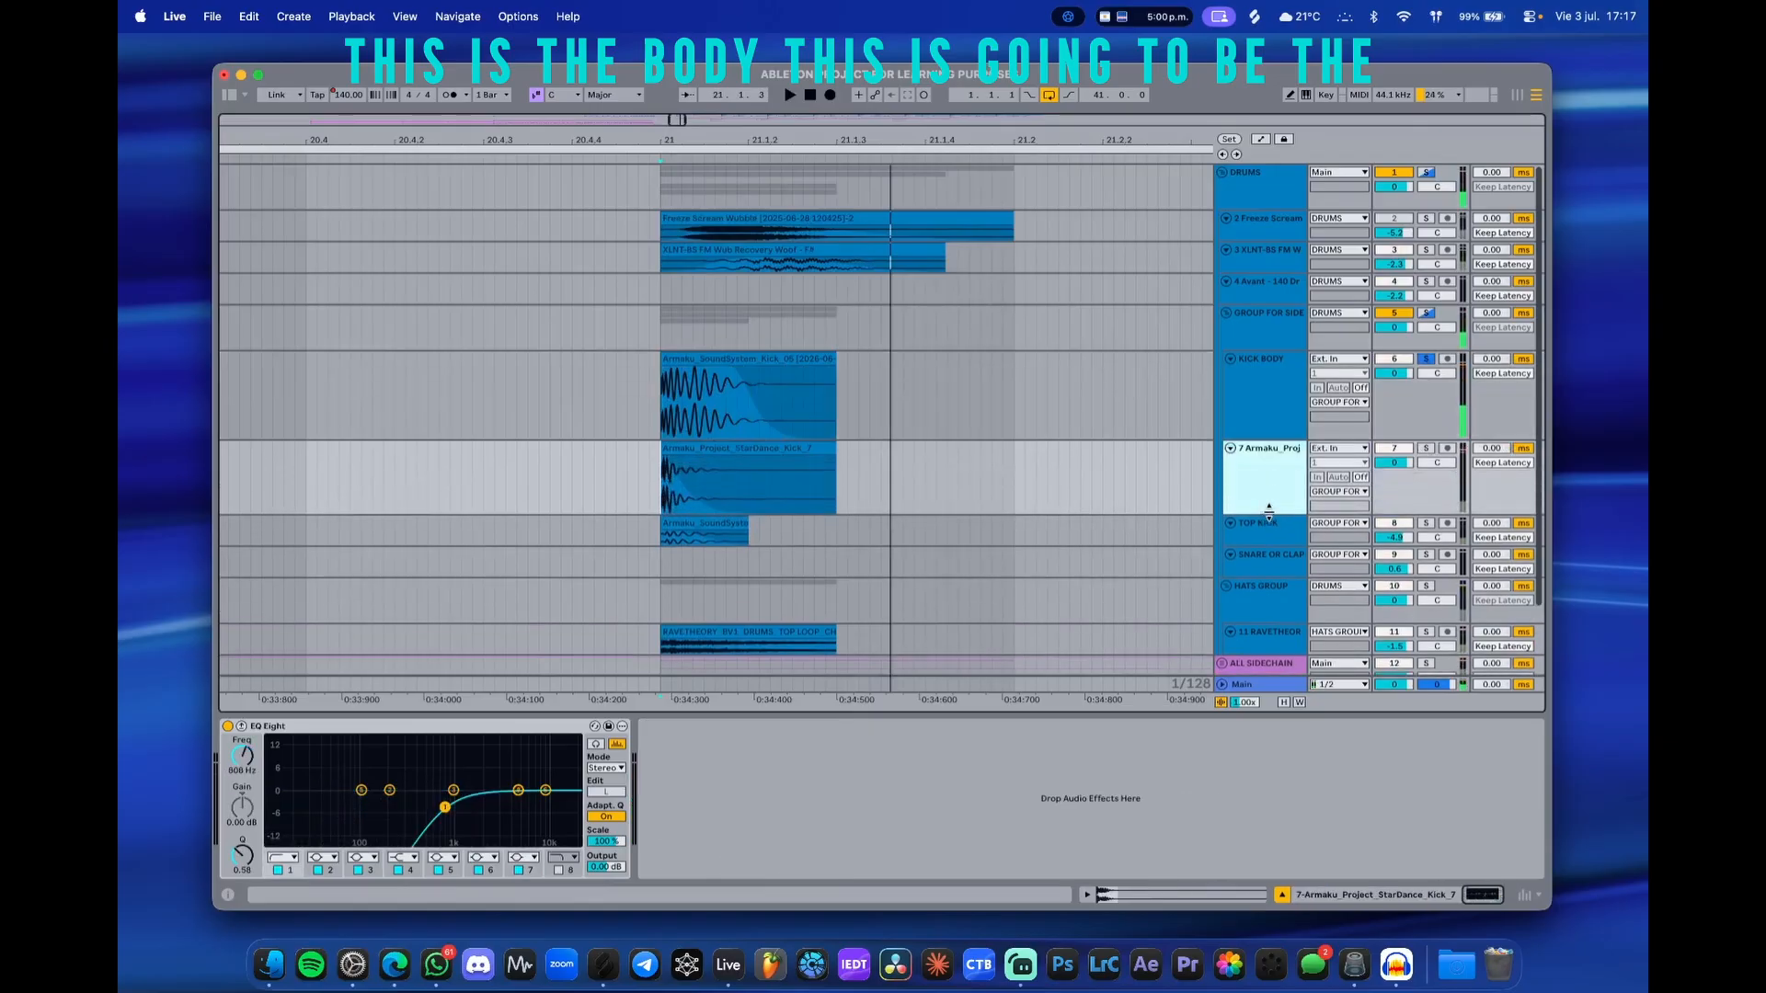
pyautogui.click(669, 493)
pyautogui.press('space')
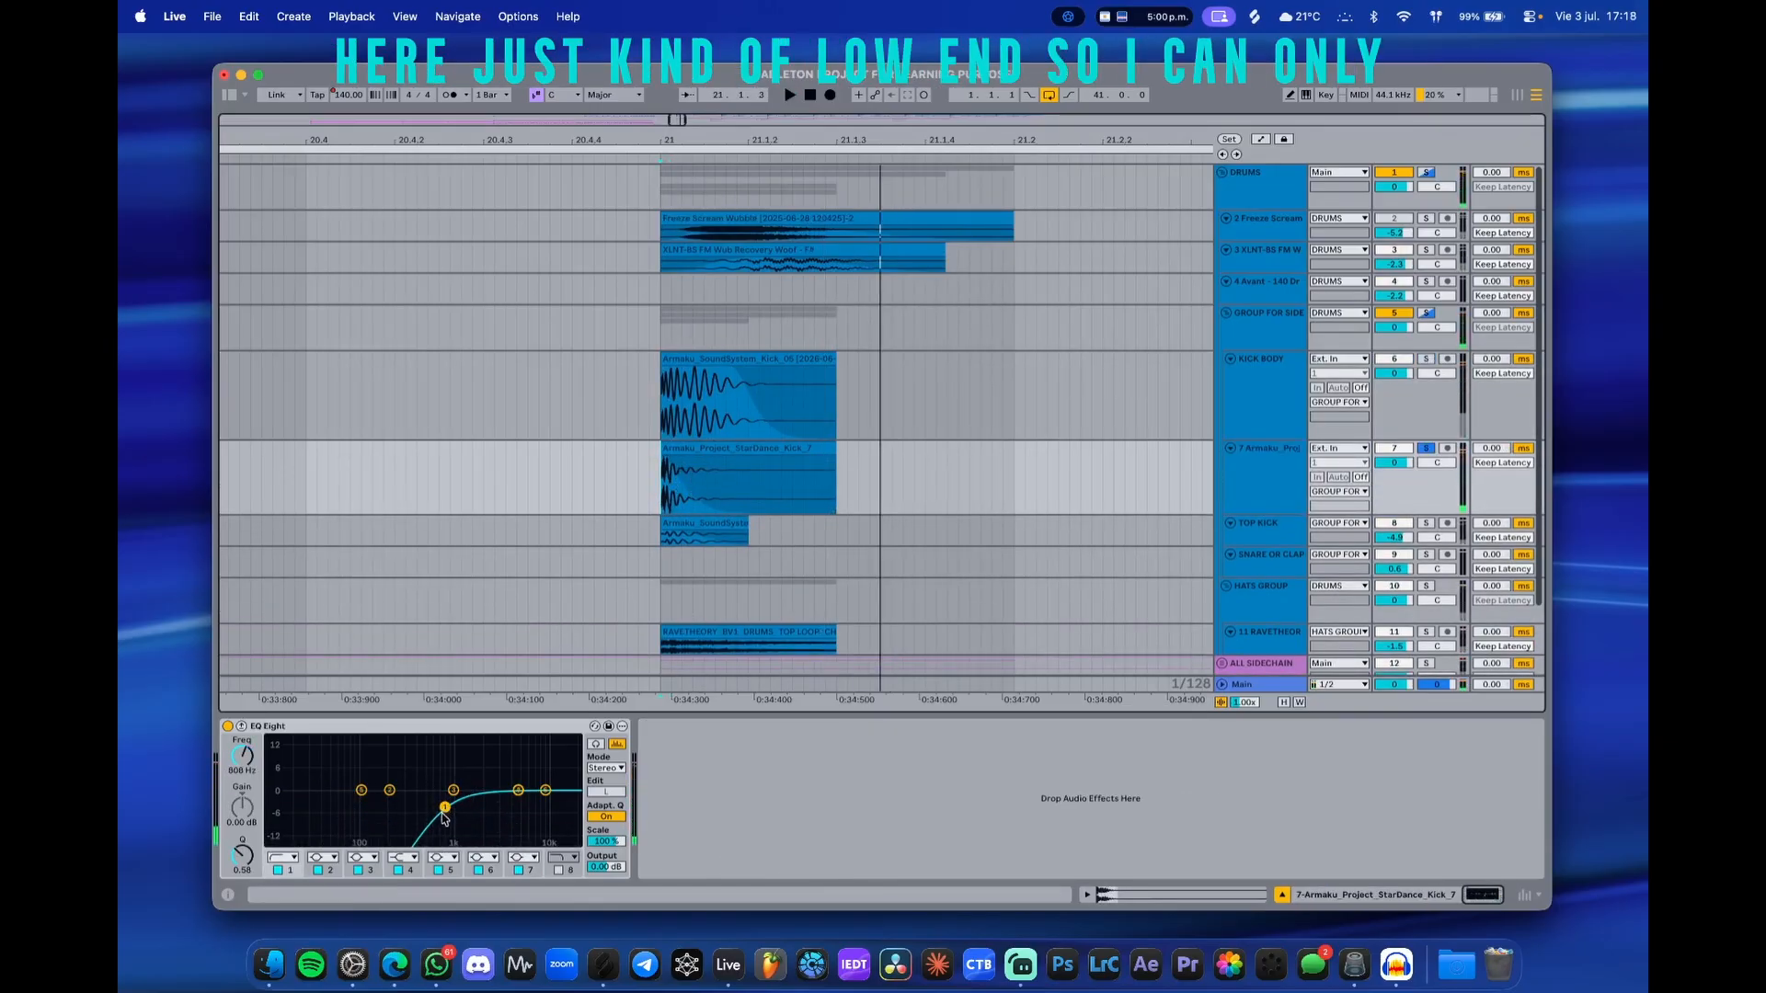
# - Enlarge and solo the TOP KICK track, and audition it from bar 21 while inspecting its kHs Transient Shaper attack setting
pyautogui.click(655, 506)
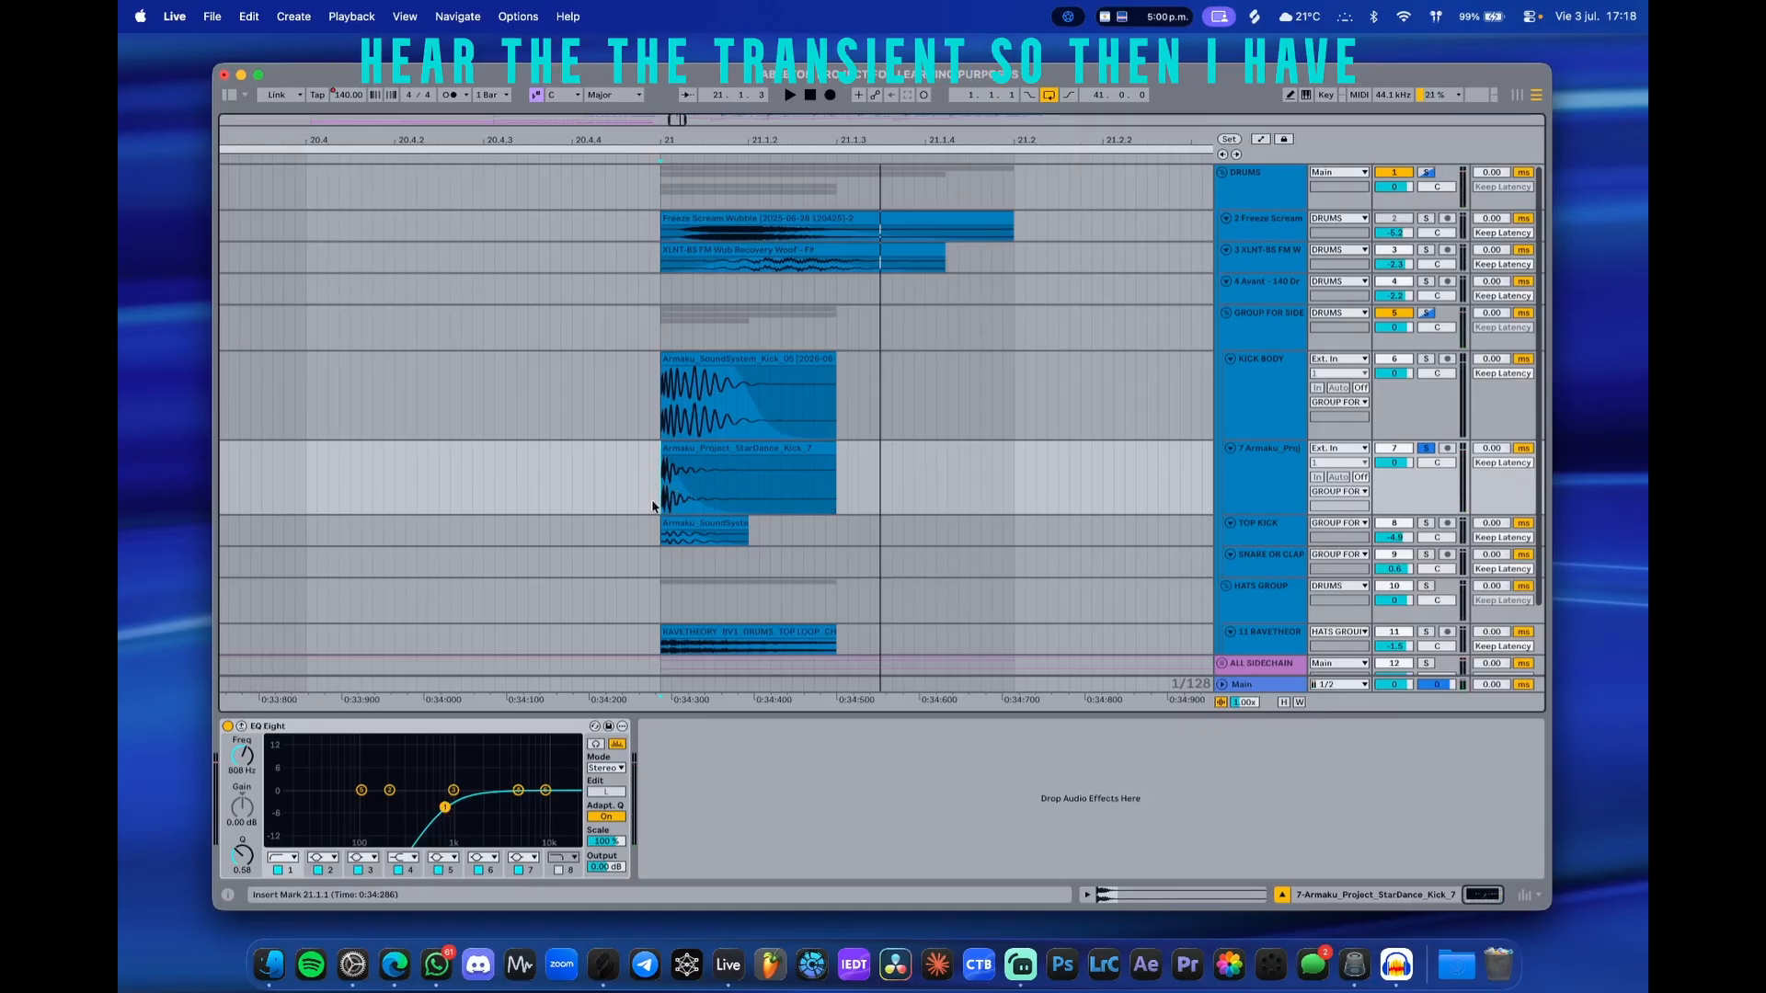
pyautogui.click(1265, 538)
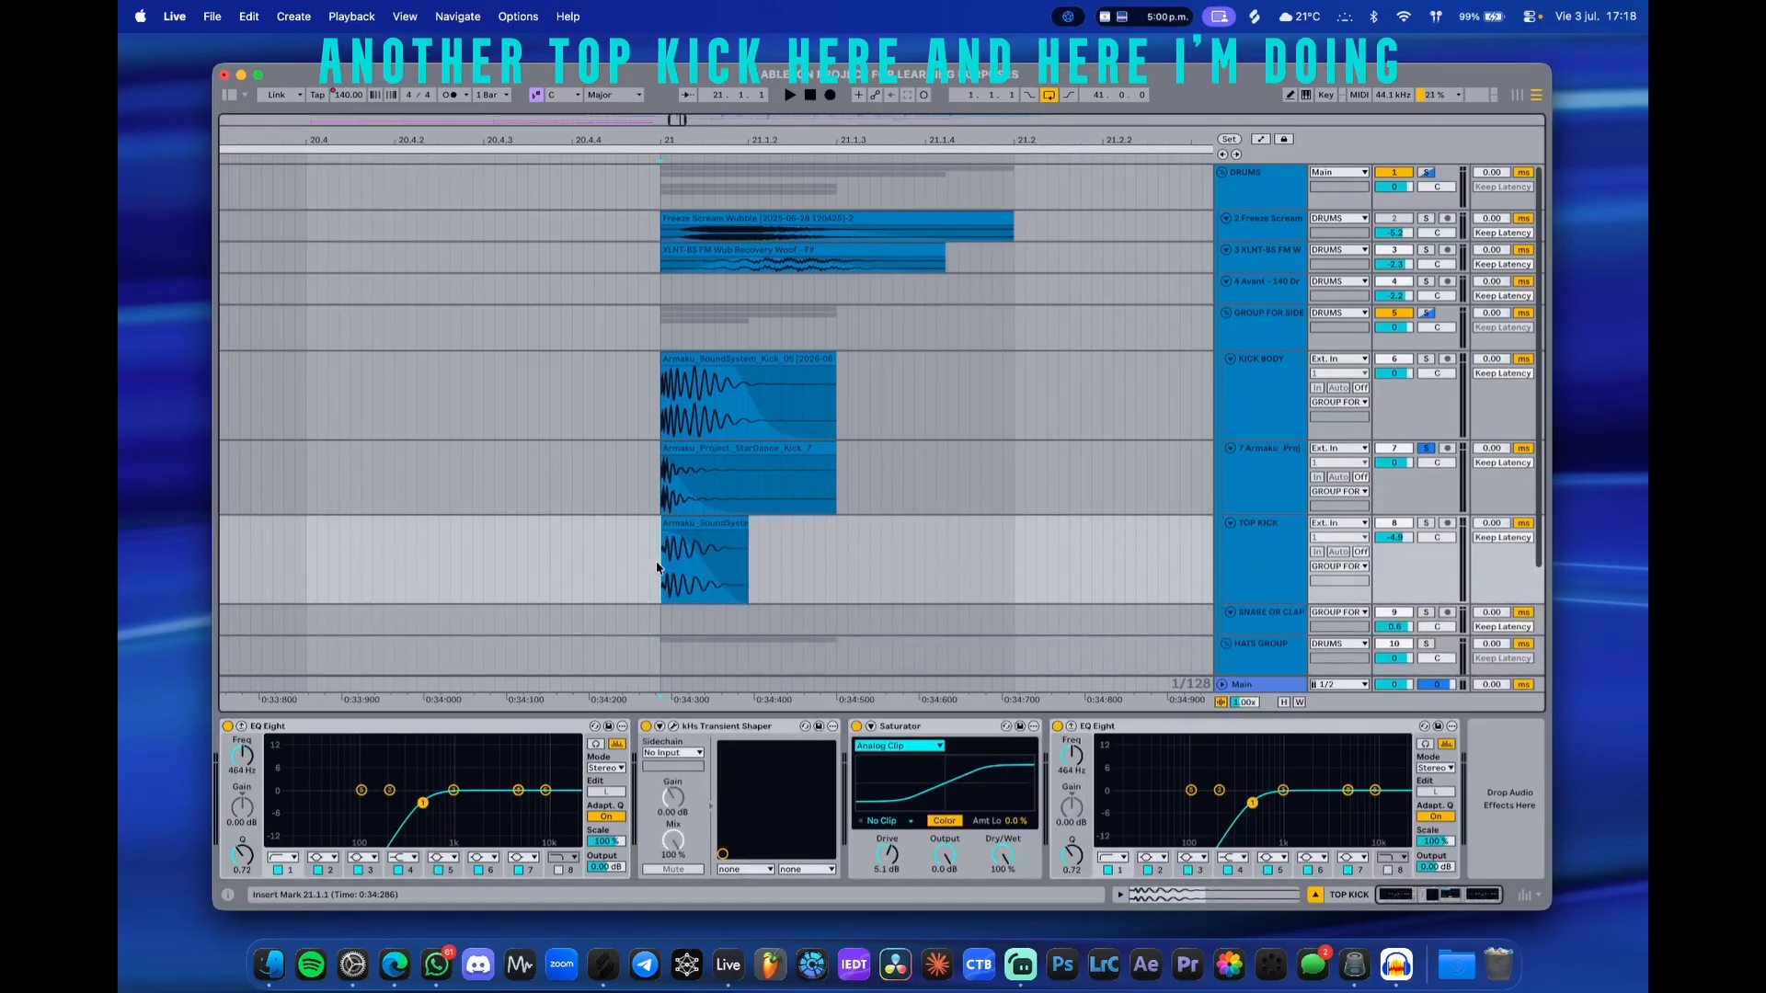
pyautogui.click(673, 727)
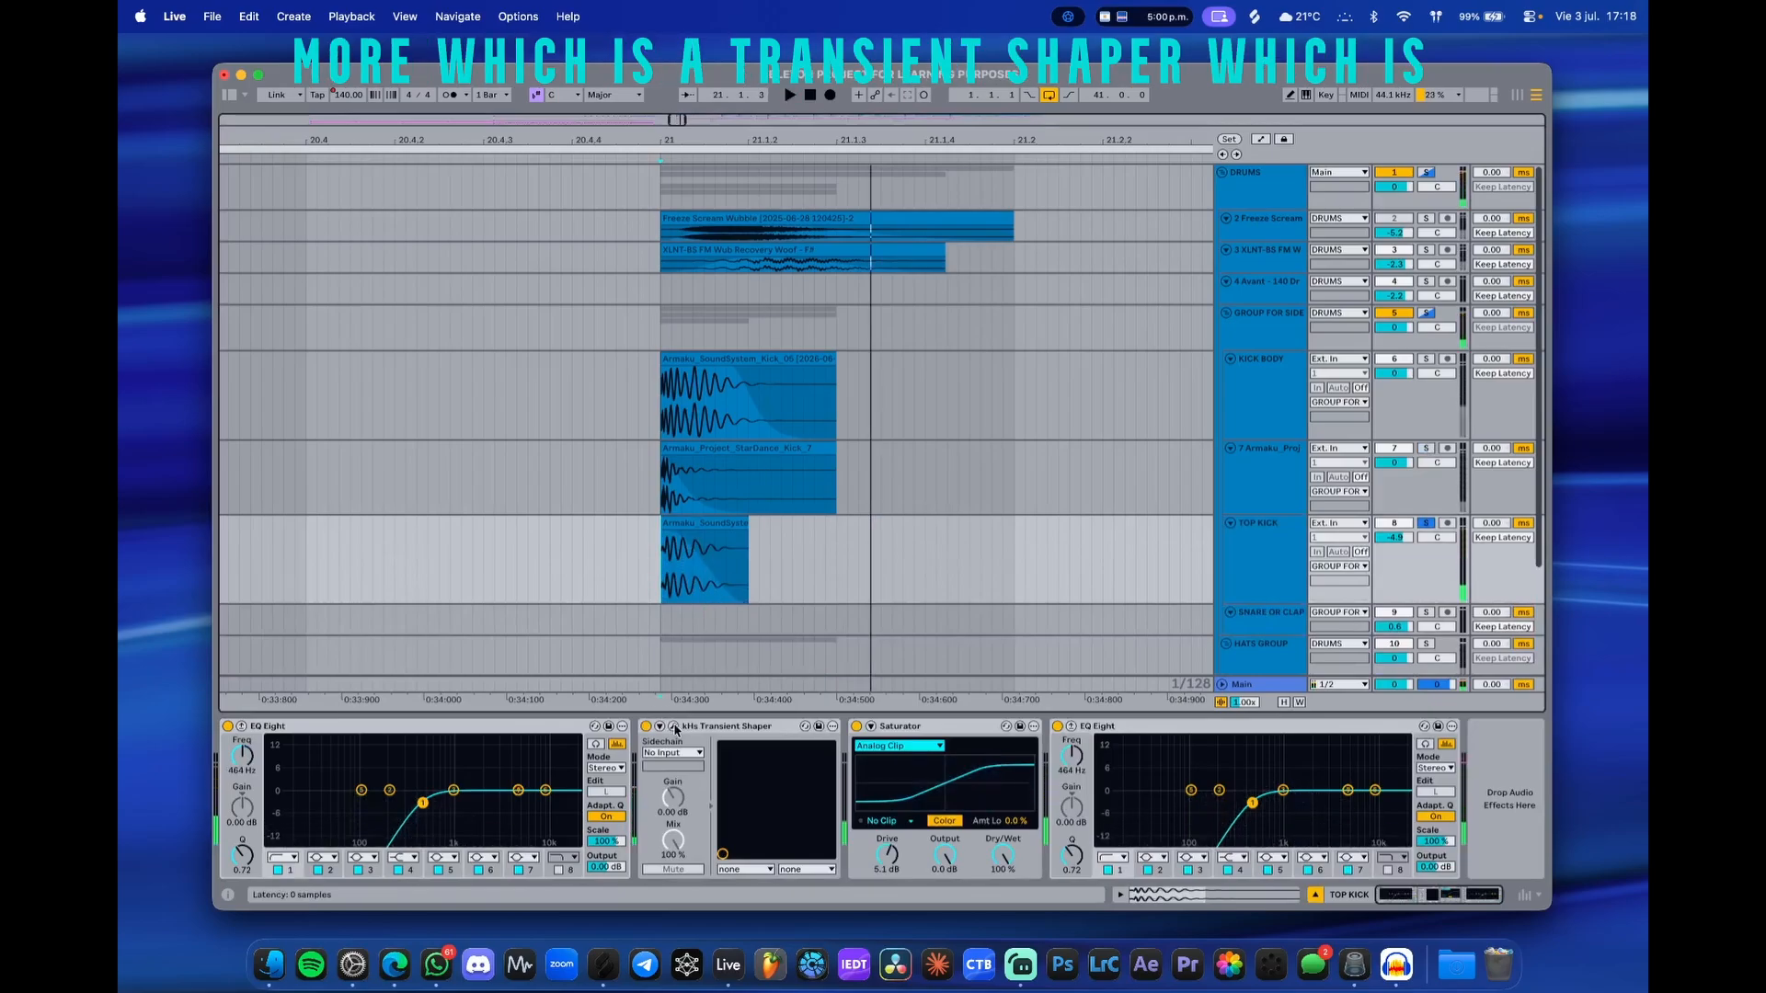
pyautogui.click(410, 300)
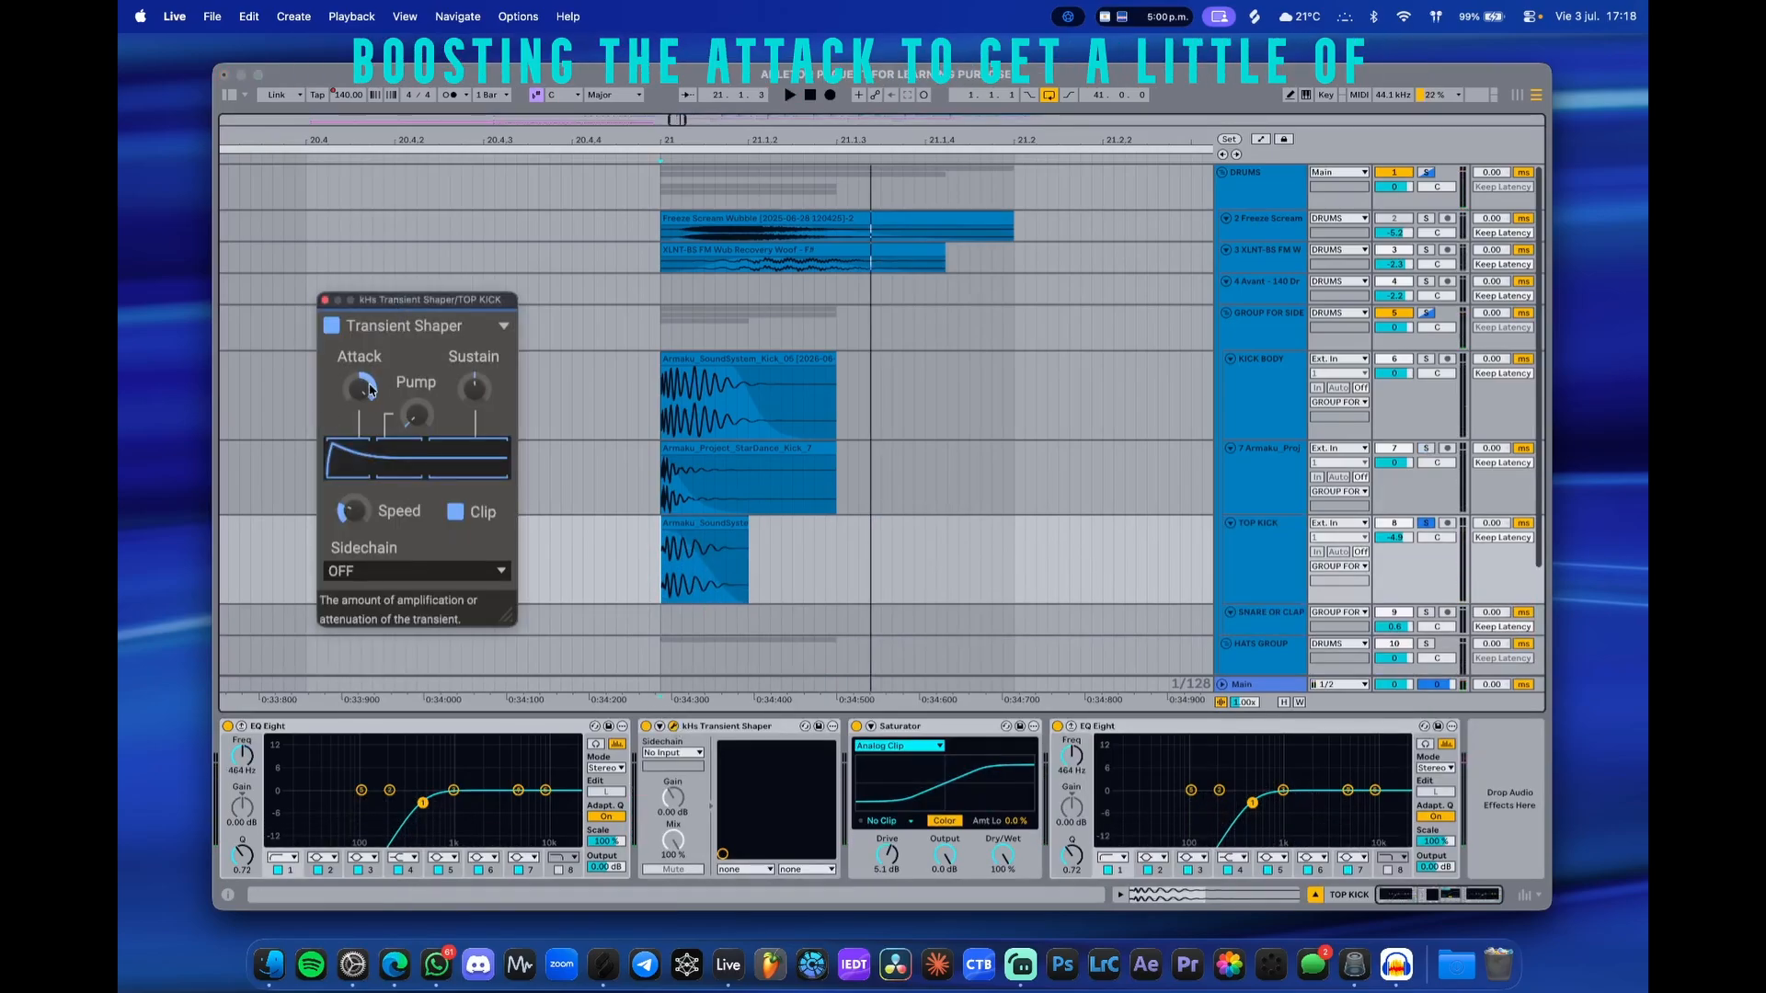
pyautogui.click(324, 300)
pyautogui.press('space')
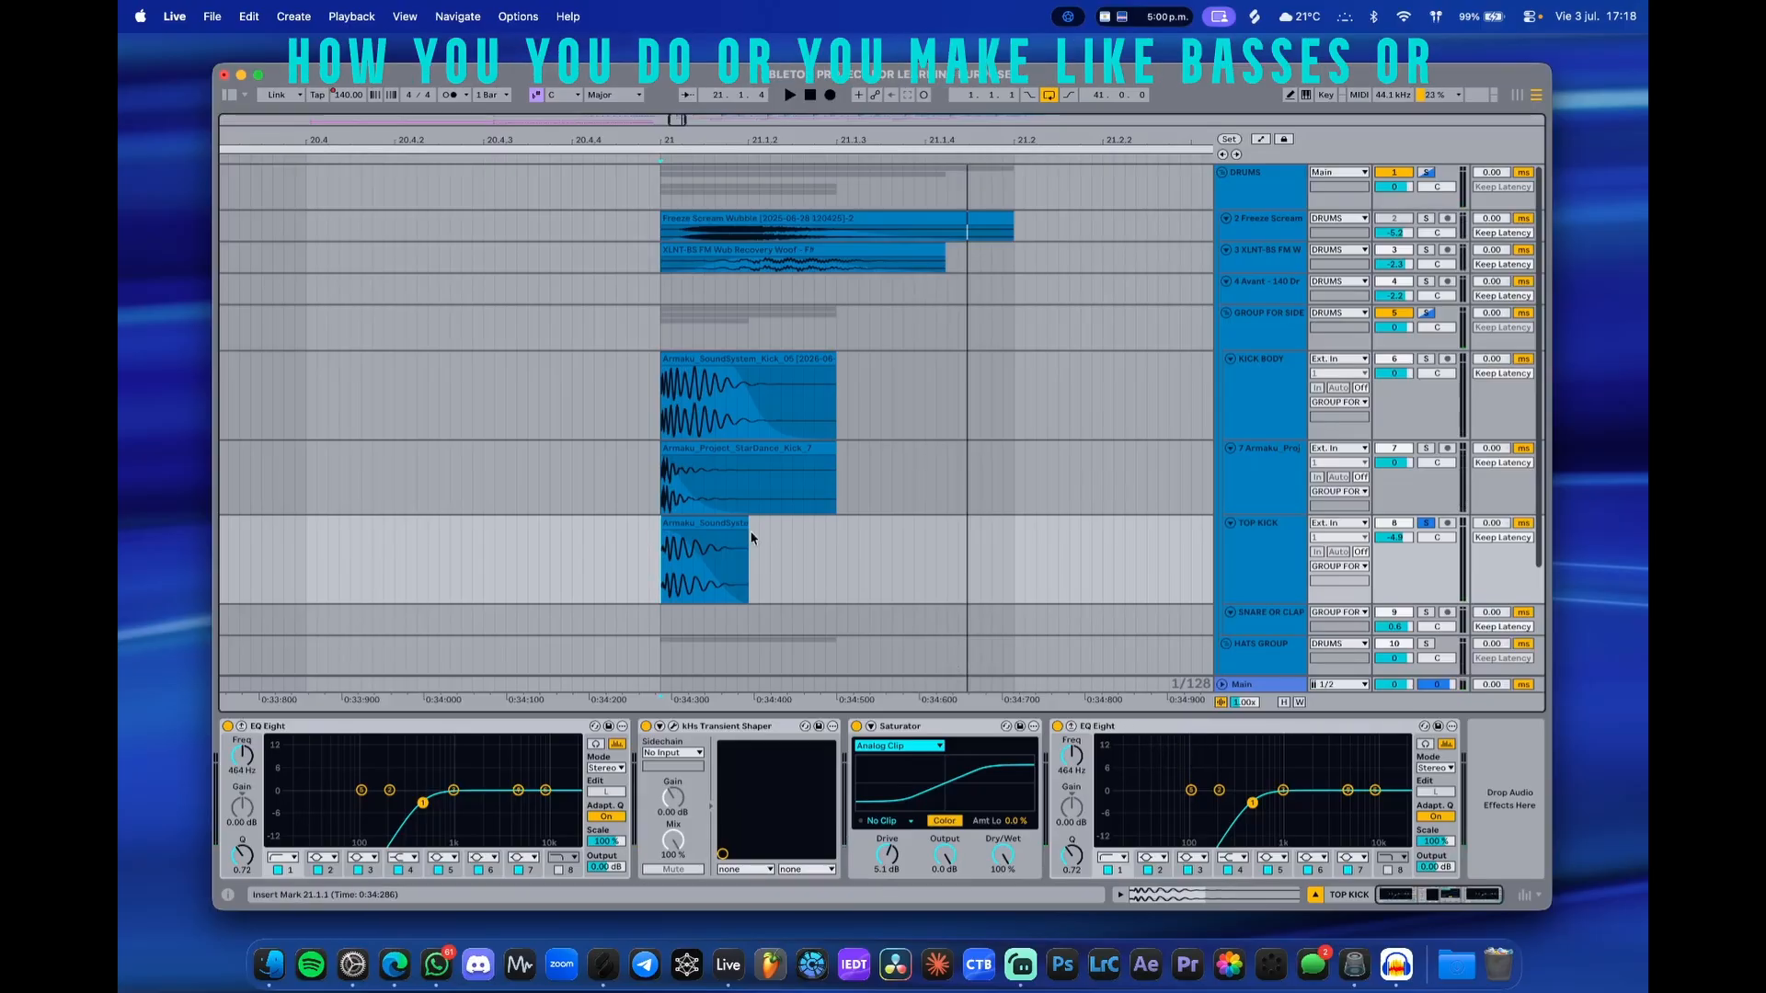
pyautogui.scroll(2, 811, 517)
pyautogui.scroll(-5, 816, 513)
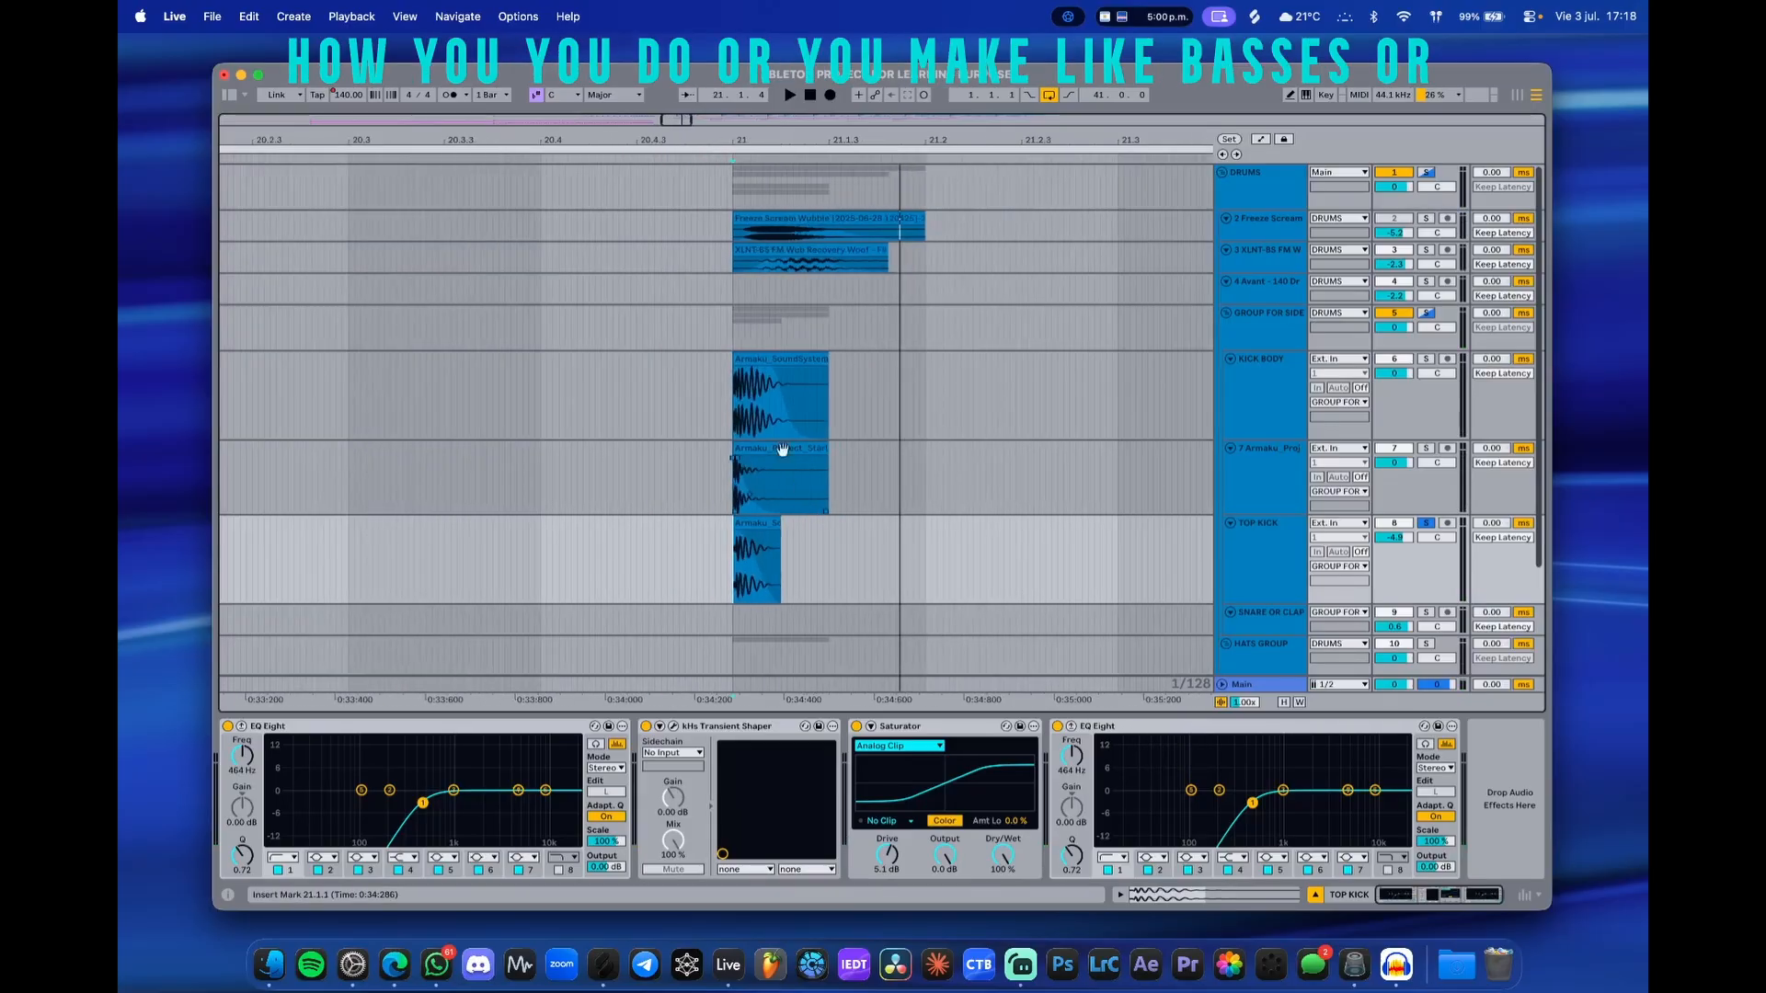
pyautogui.scroll(5, 733, 409)
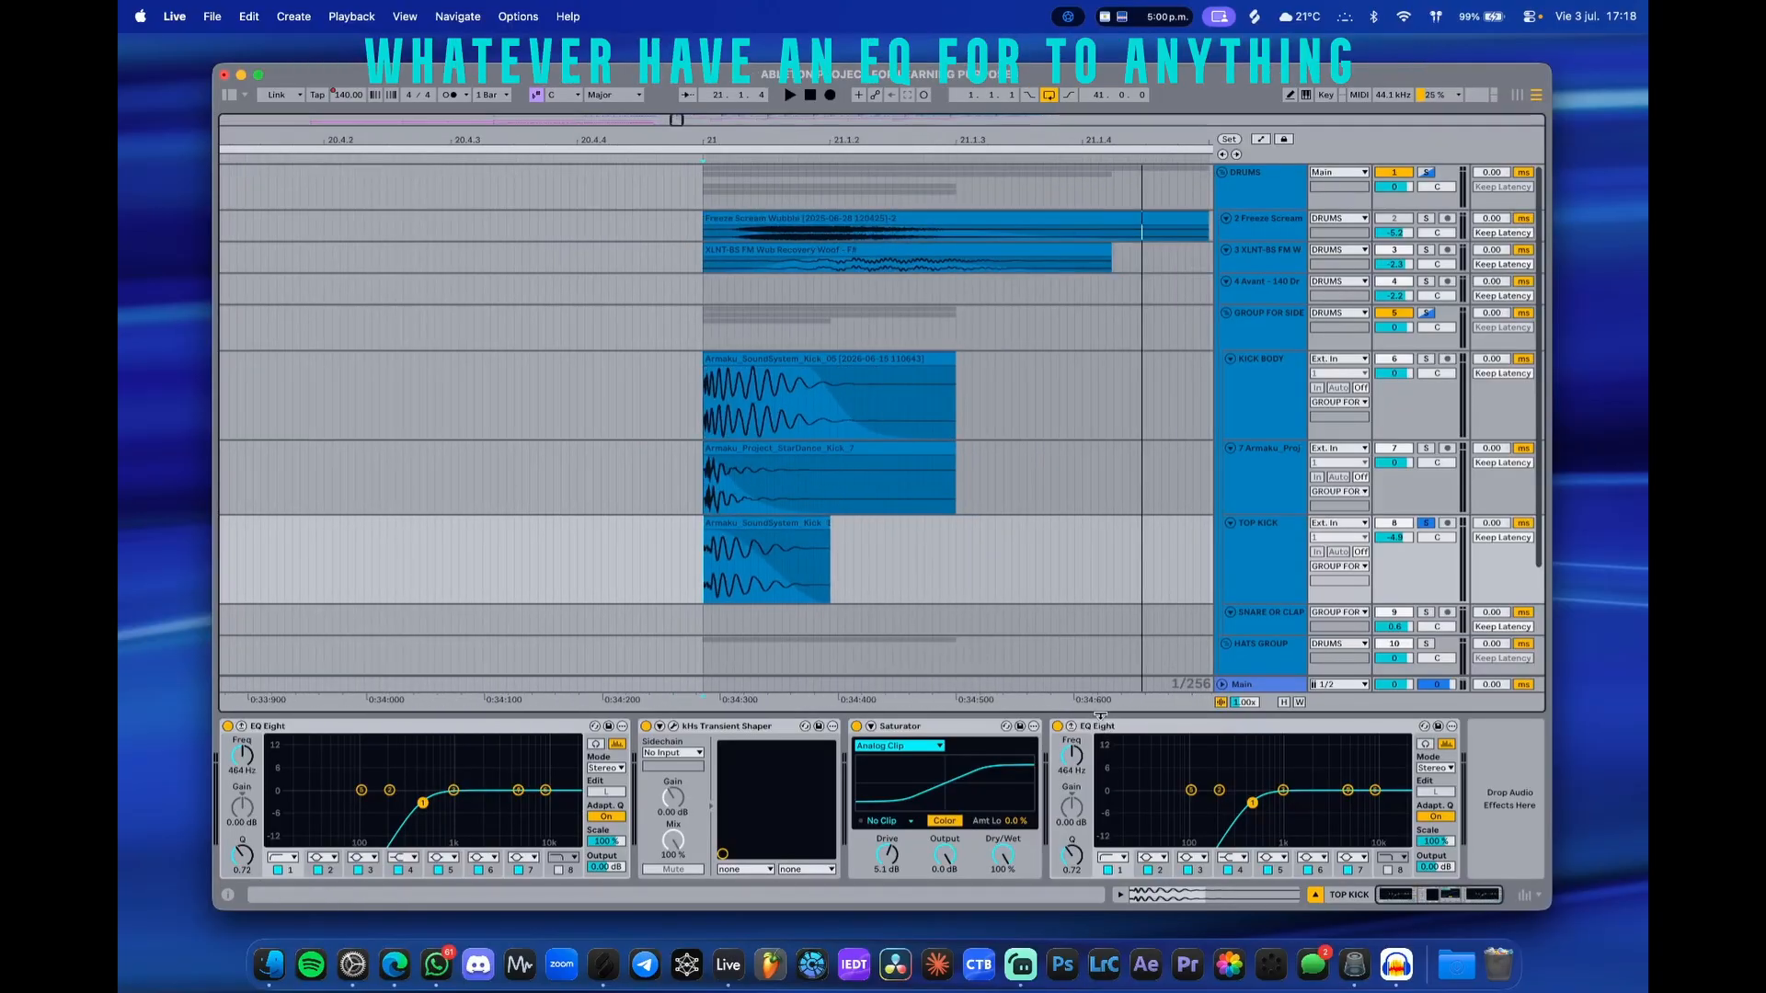
pyautogui.scroll(3, 835, 488)
pyautogui.scroll(-8, 835, 488)
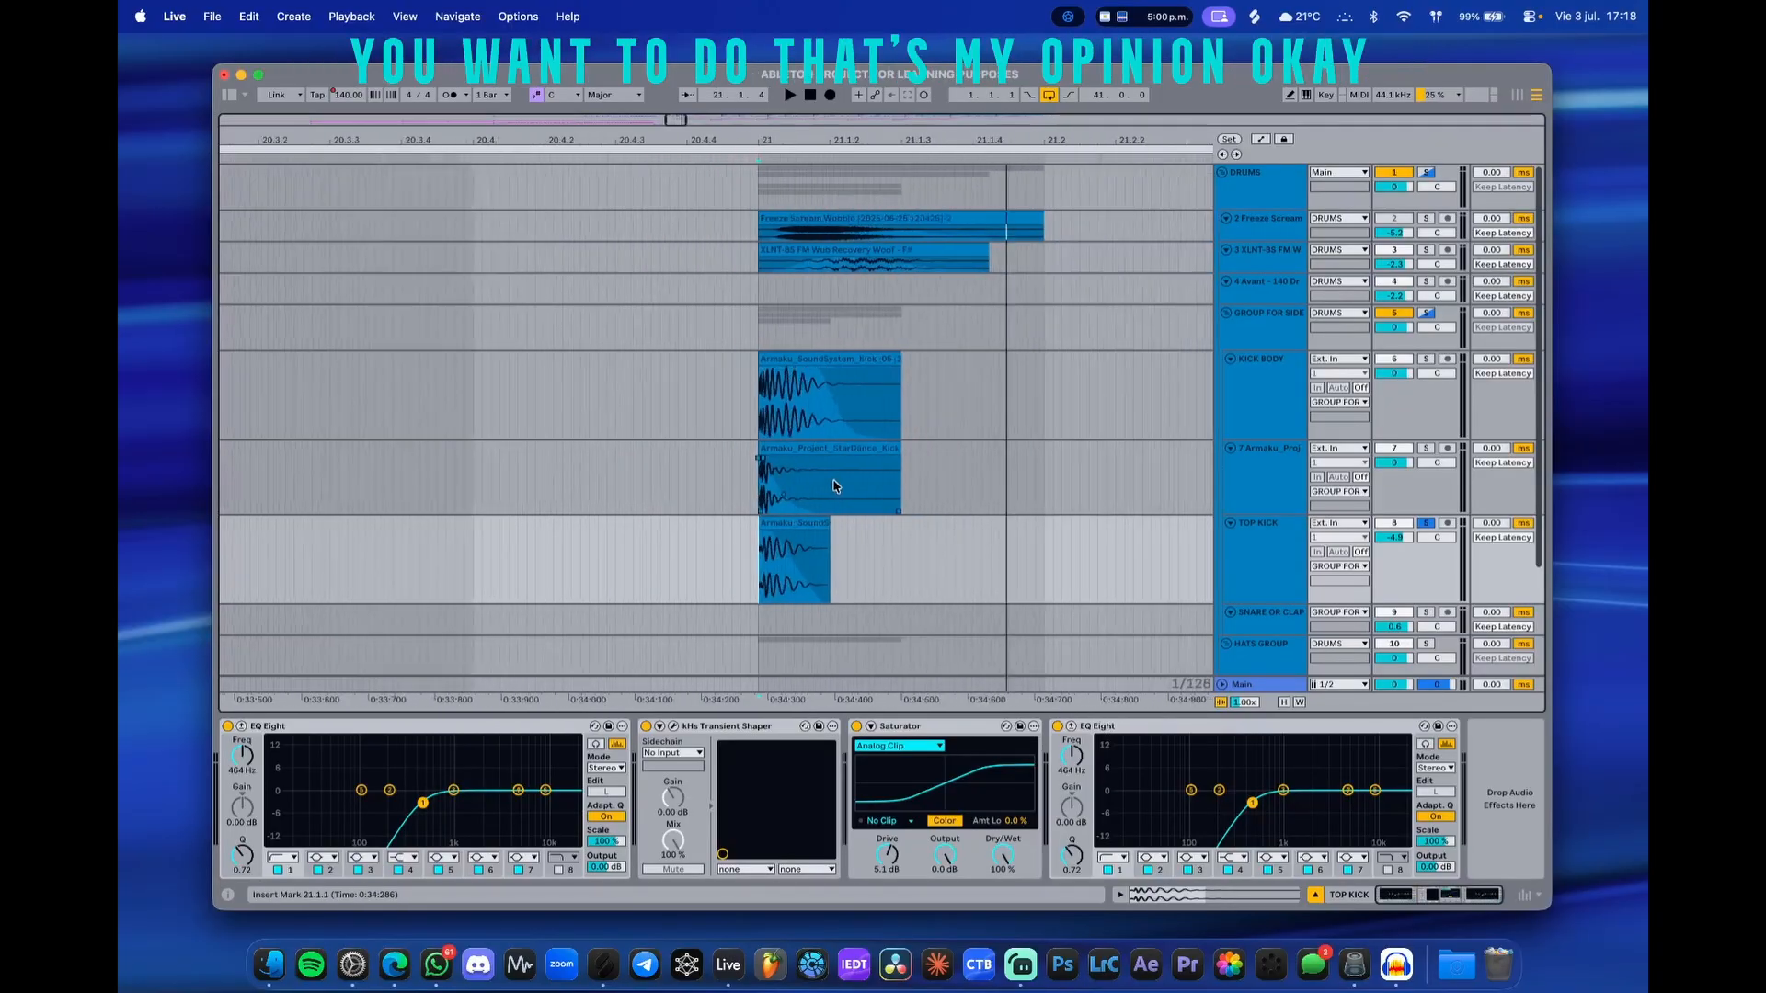
# - Look for the first snare clip after the bar 21 kicks on the SNARE OR CLAP track
pyautogui.moveTo(975, 498); pyautogui.dragTo(759, 493)
pyautogui.scroll(-2, 846, 512)
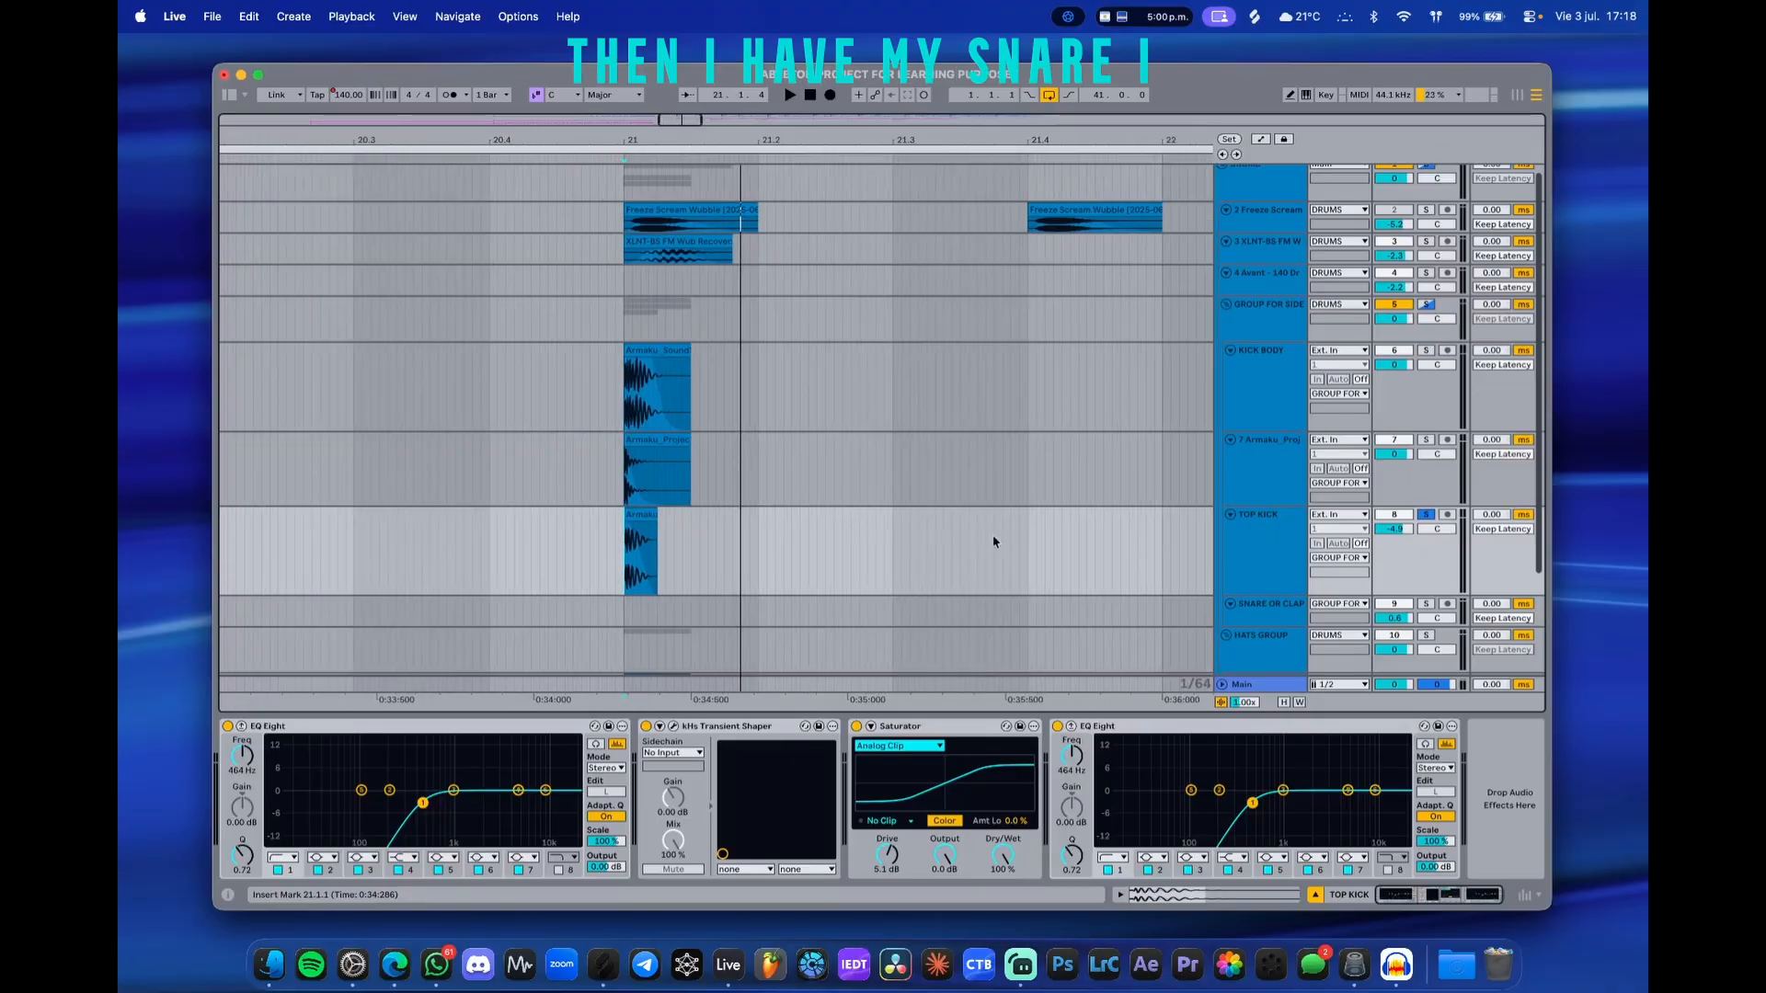
pyautogui.moveTo(996, 540); pyautogui.dragTo(621, 414)
pyautogui.scroll(5, 928, 474)
pyautogui.scroll(-6, 902, 473)
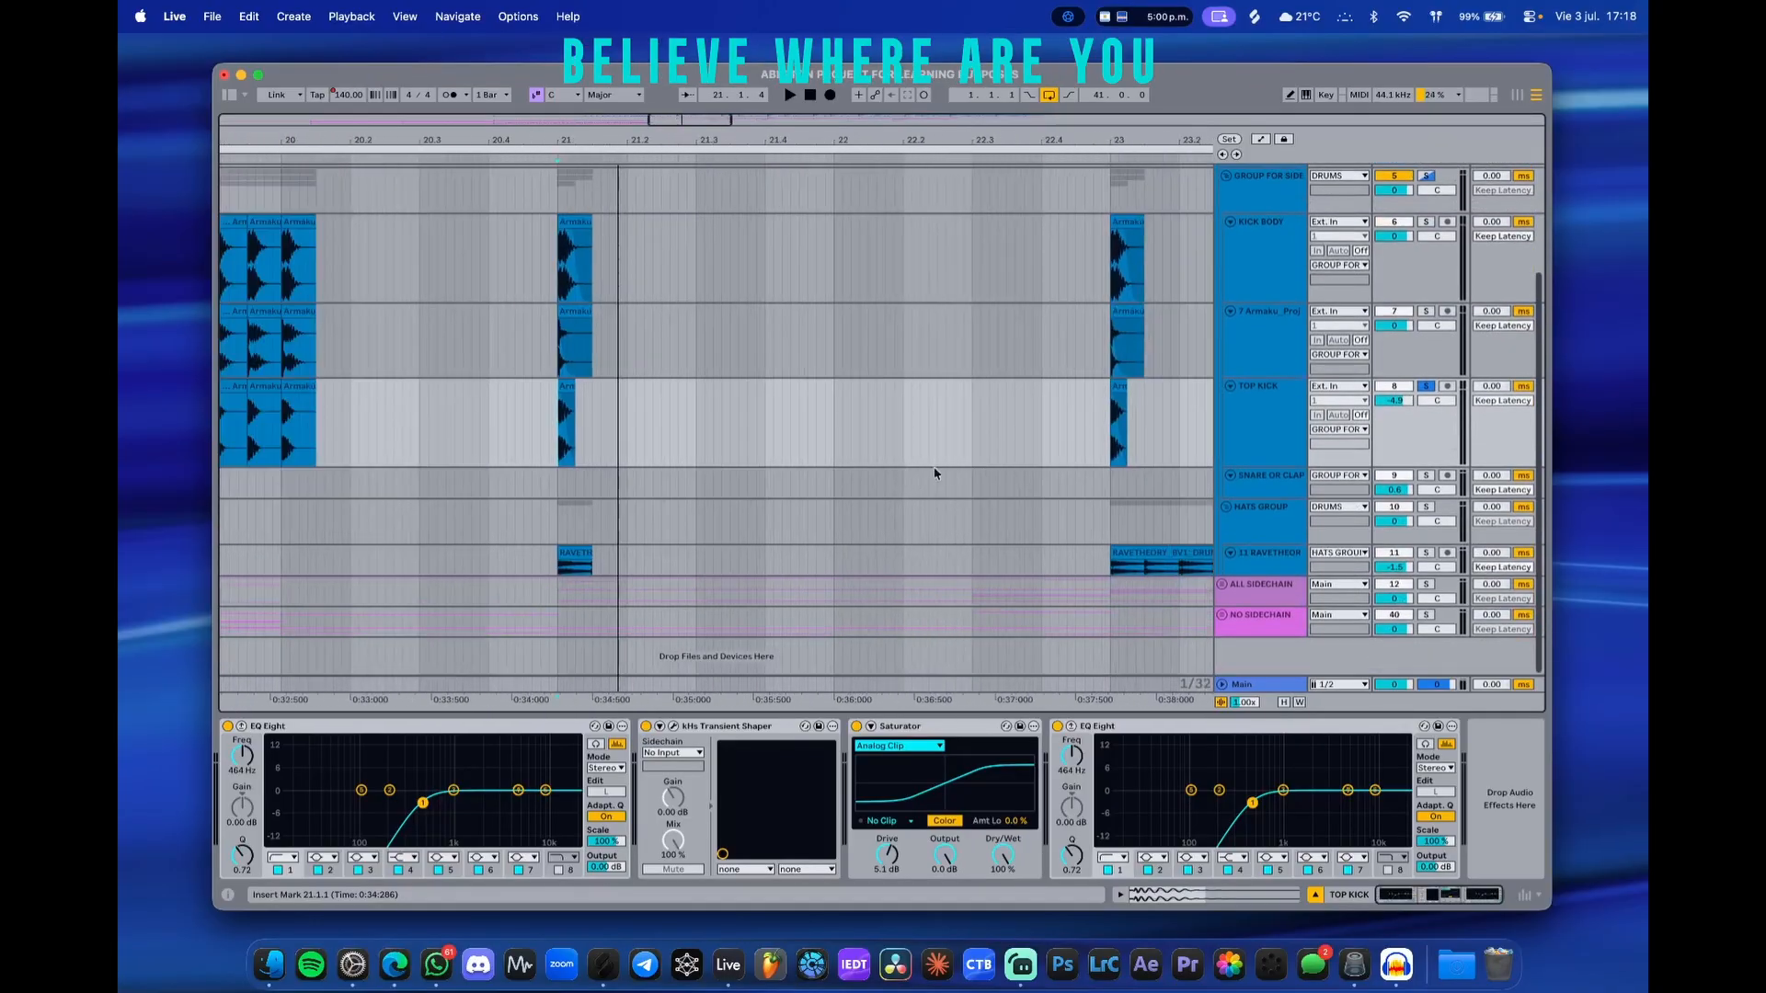
pyautogui.moveTo(957, 470); pyautogui.dragTo(861, 463)
pyautogui.moveTo(1154, 478); pyautogui.dragTo(852, 477)
pyautogui.scroll(-2, 851, 481)
pyautogui.scroll(5, 848, 488)
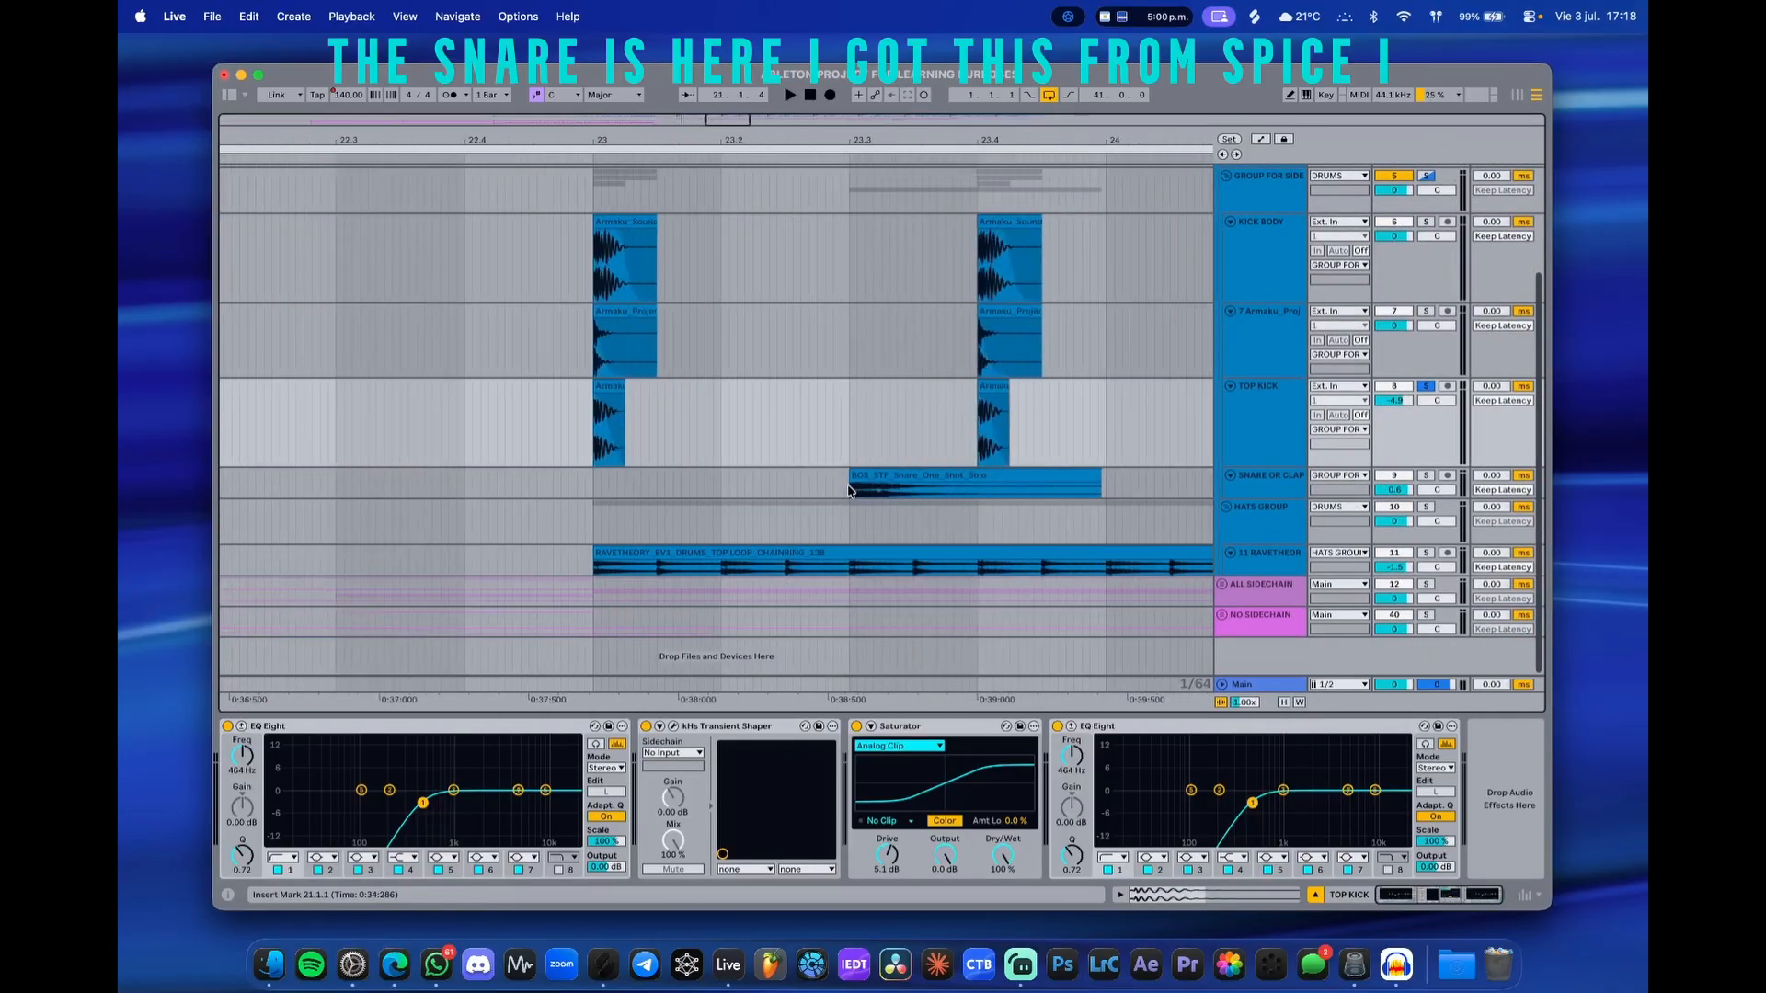
# - View the sample name and waveform of the snare clip at 23.3, and hide the clip view again
pyautogui.scroll(5, 847, 493)
pyautogui.click(839, 488)
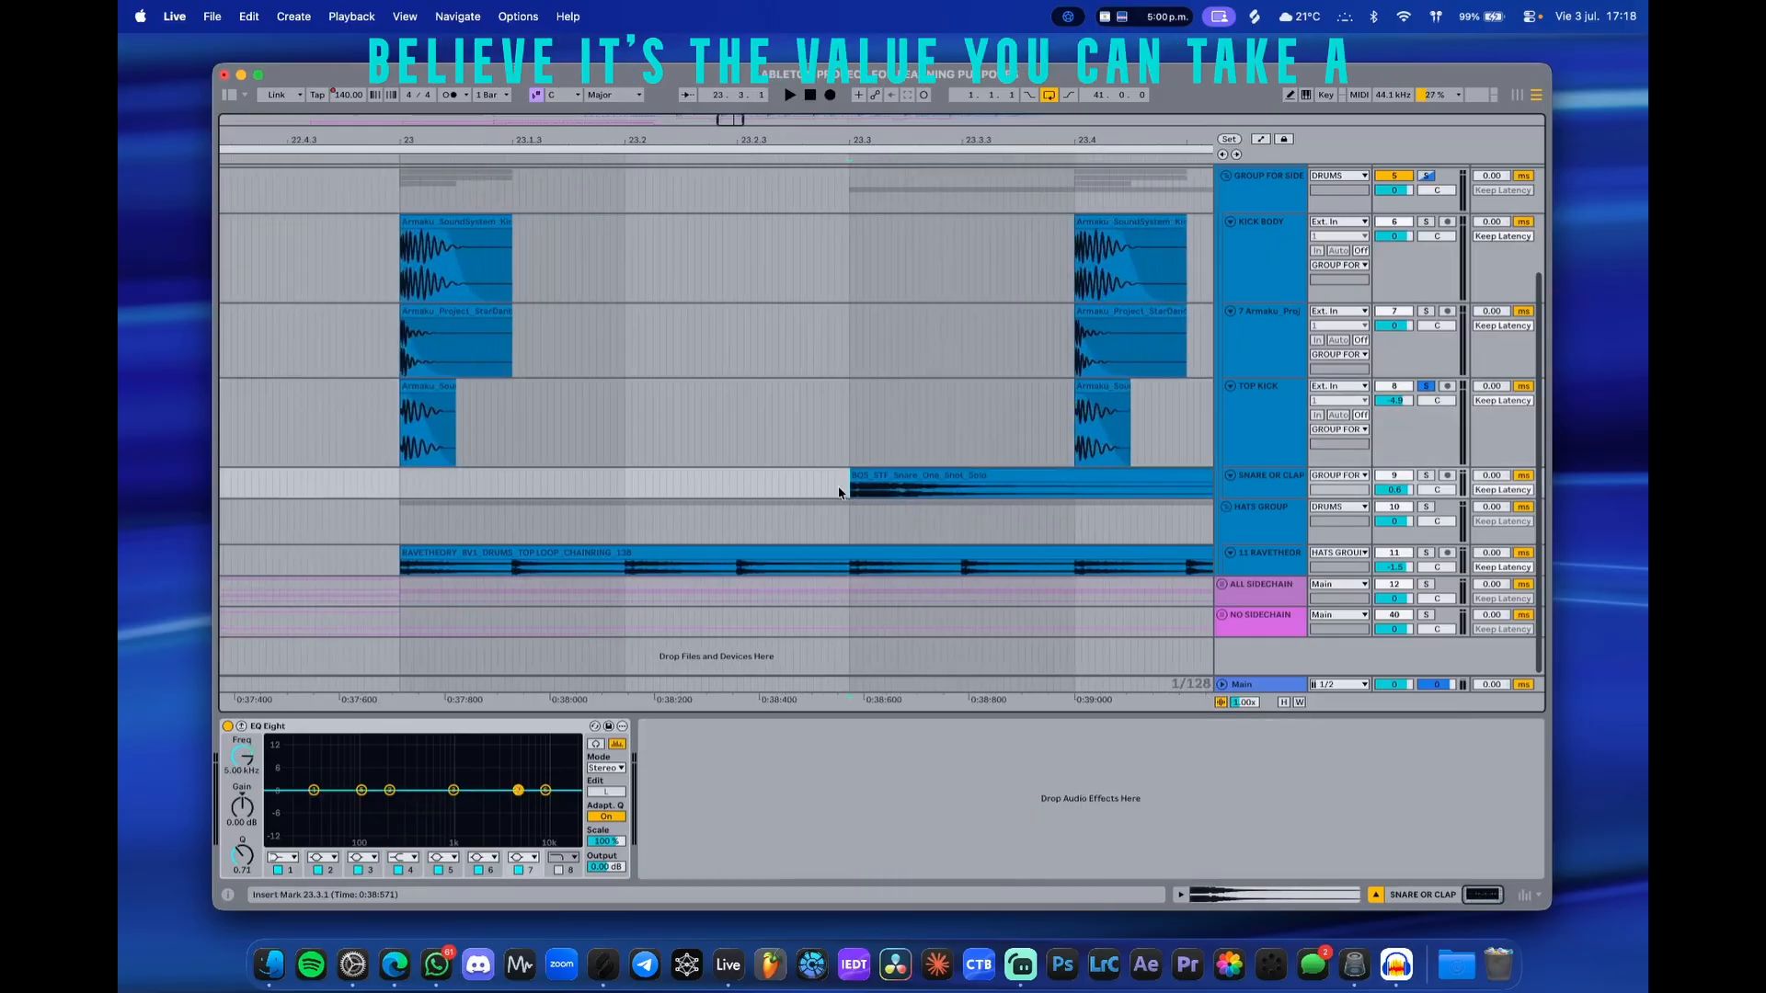
pyautogui.doubleClick(1104, 488)
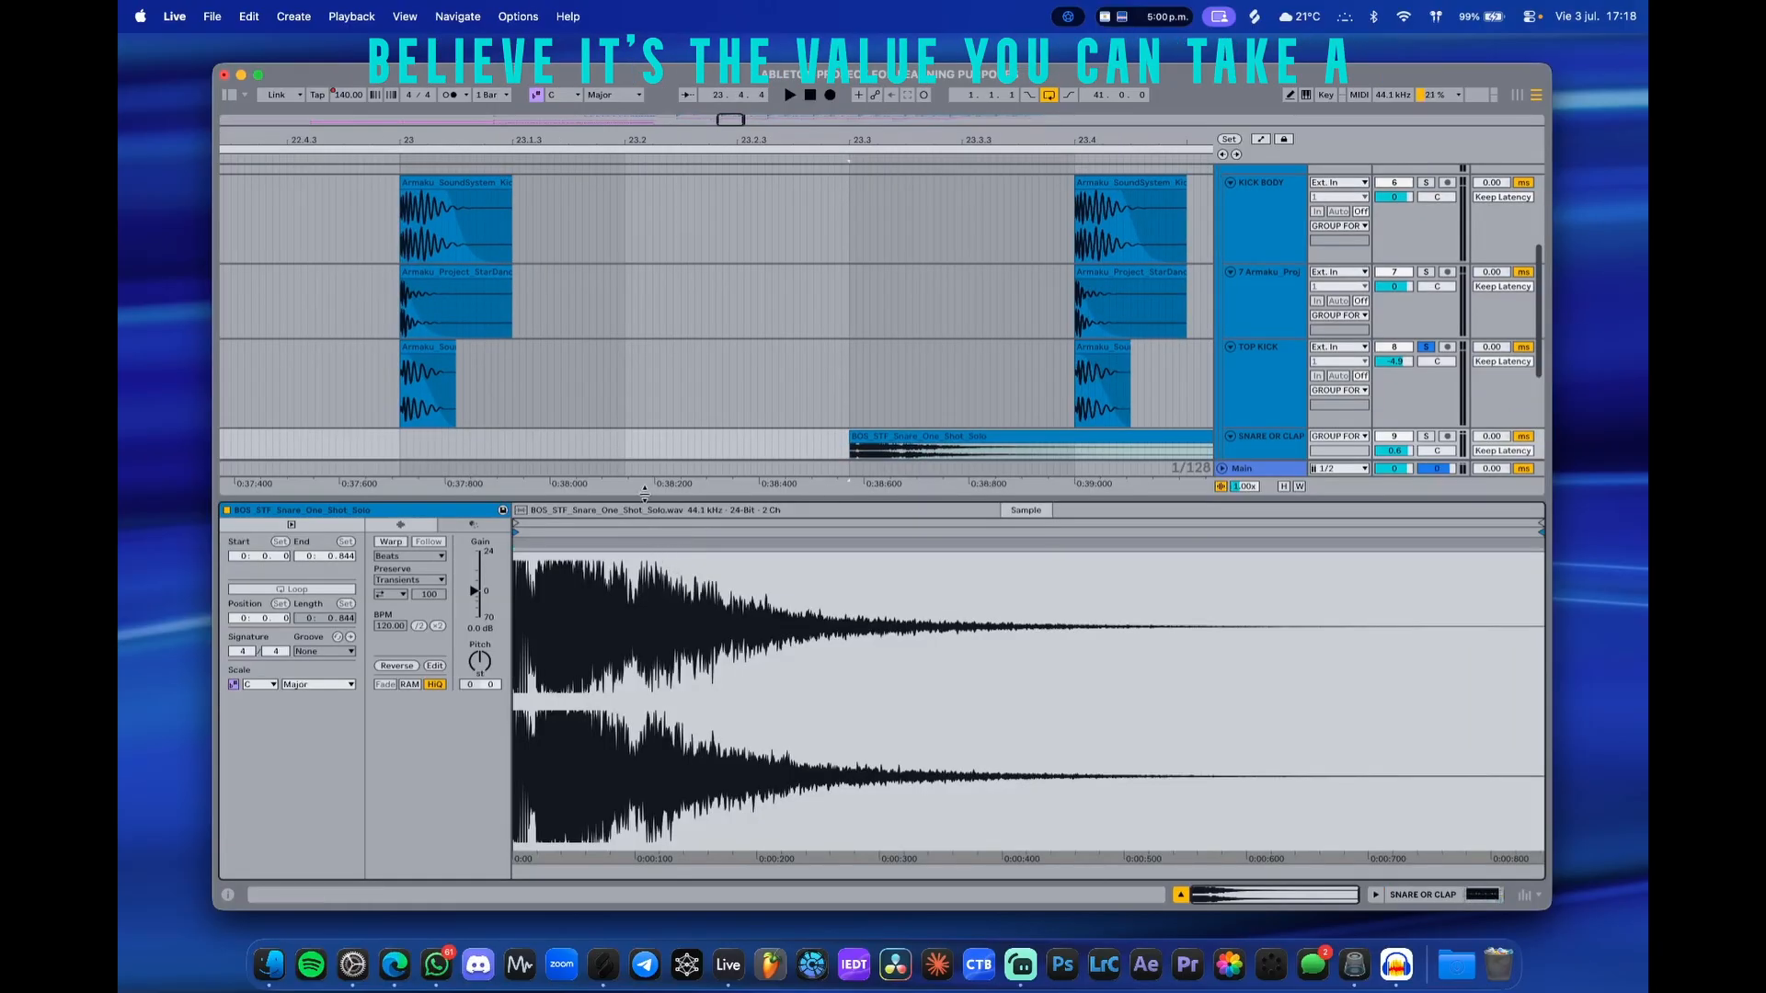
pyautogui.press('super+alt+l')
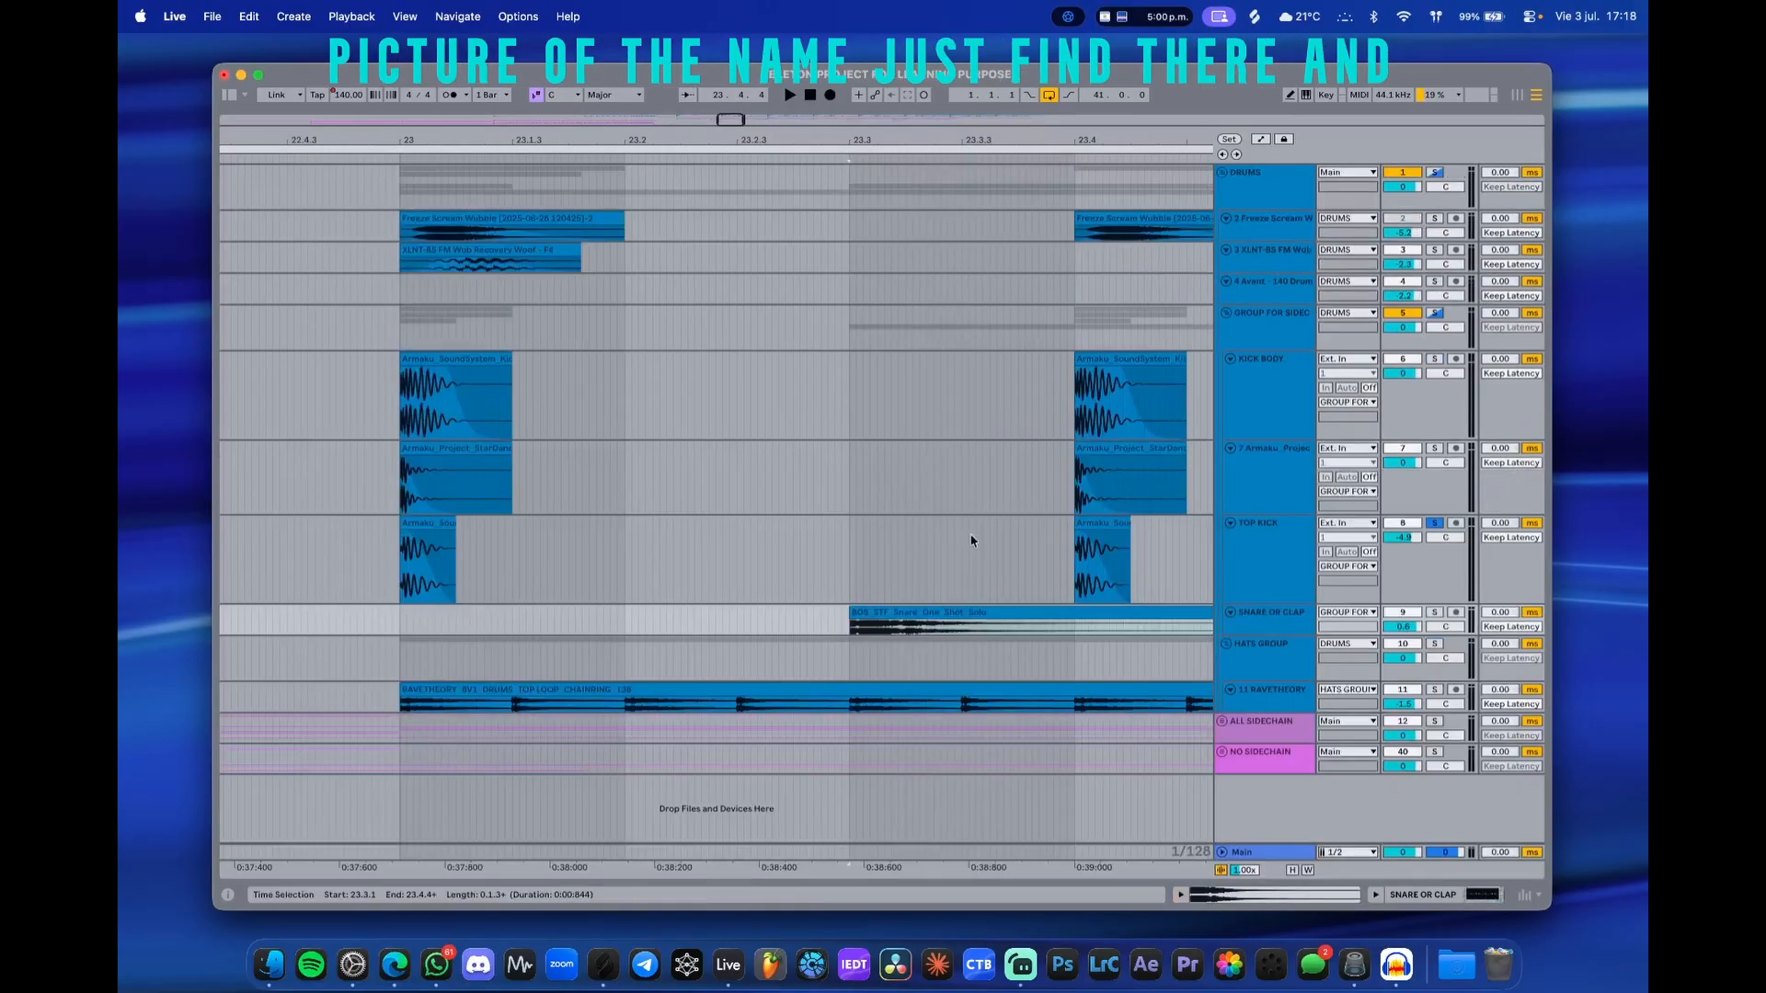
# - Select the RAVETHEORY drum top loop clip starting at bar 23 on track 11
pyautogui.scroll(3, 961, 549)
pyautogui.scroll(-8, 933, 558)
pyautogui.scroll(2, 894, 586)
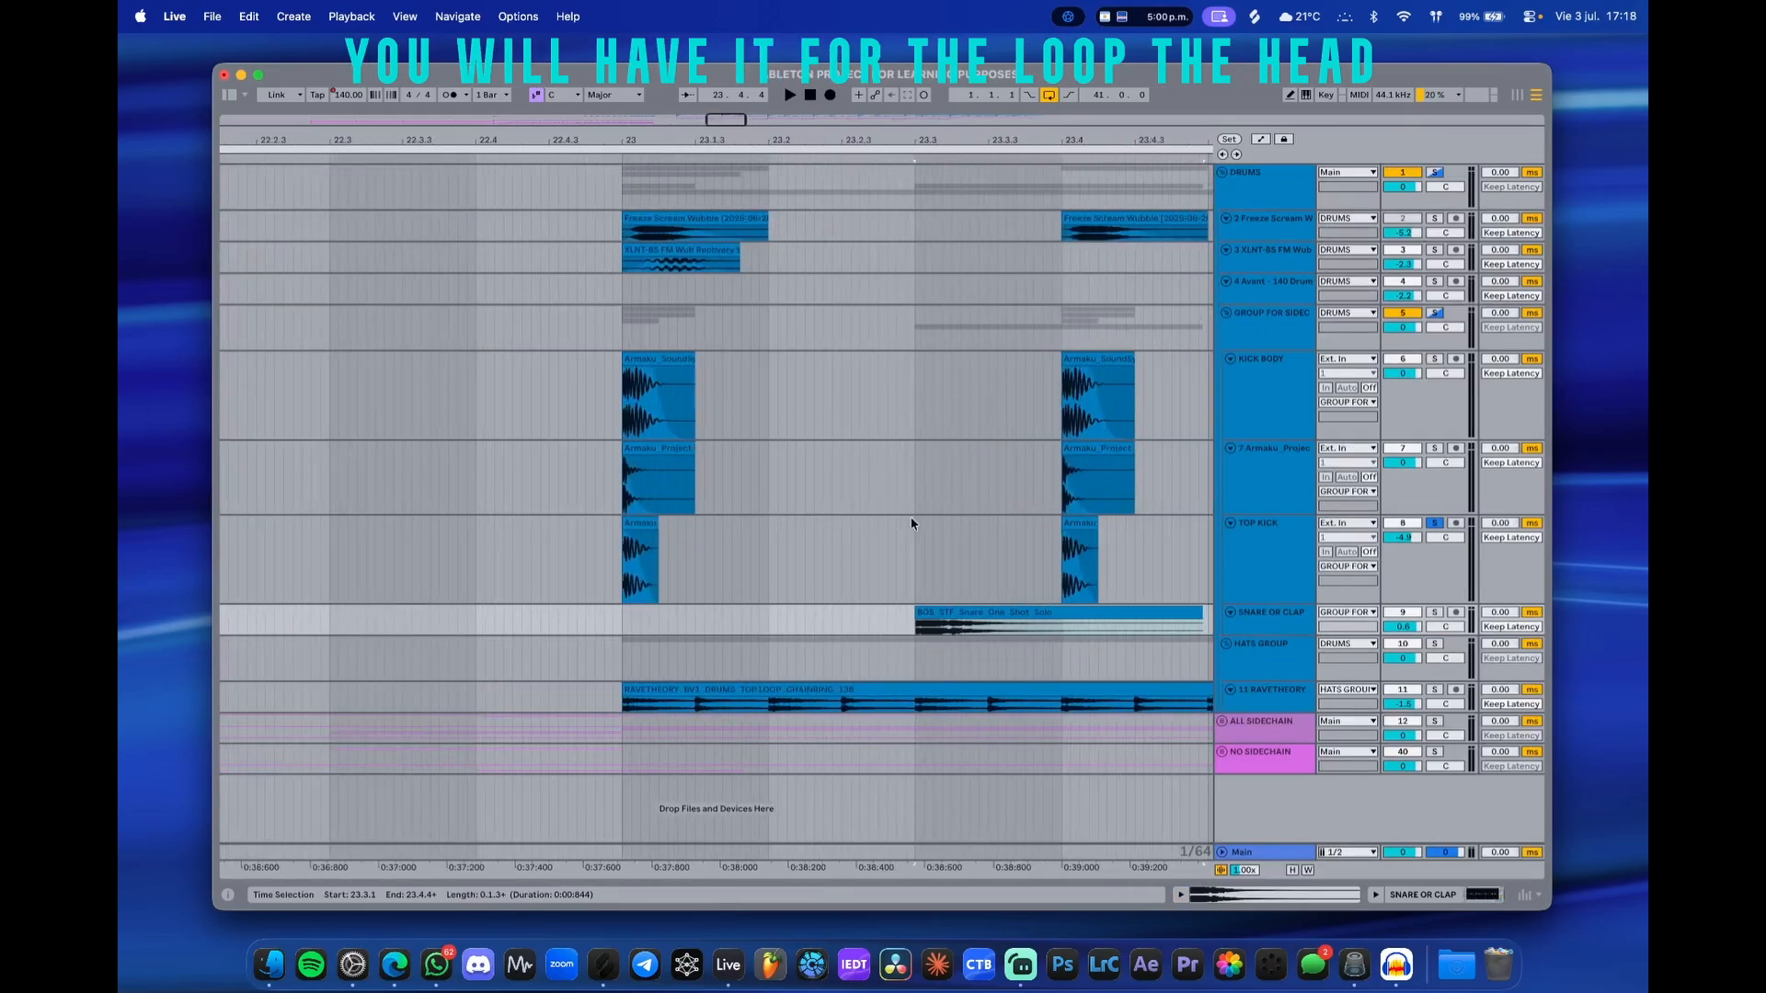
pyautogui.scroll(-6, 909, 517)
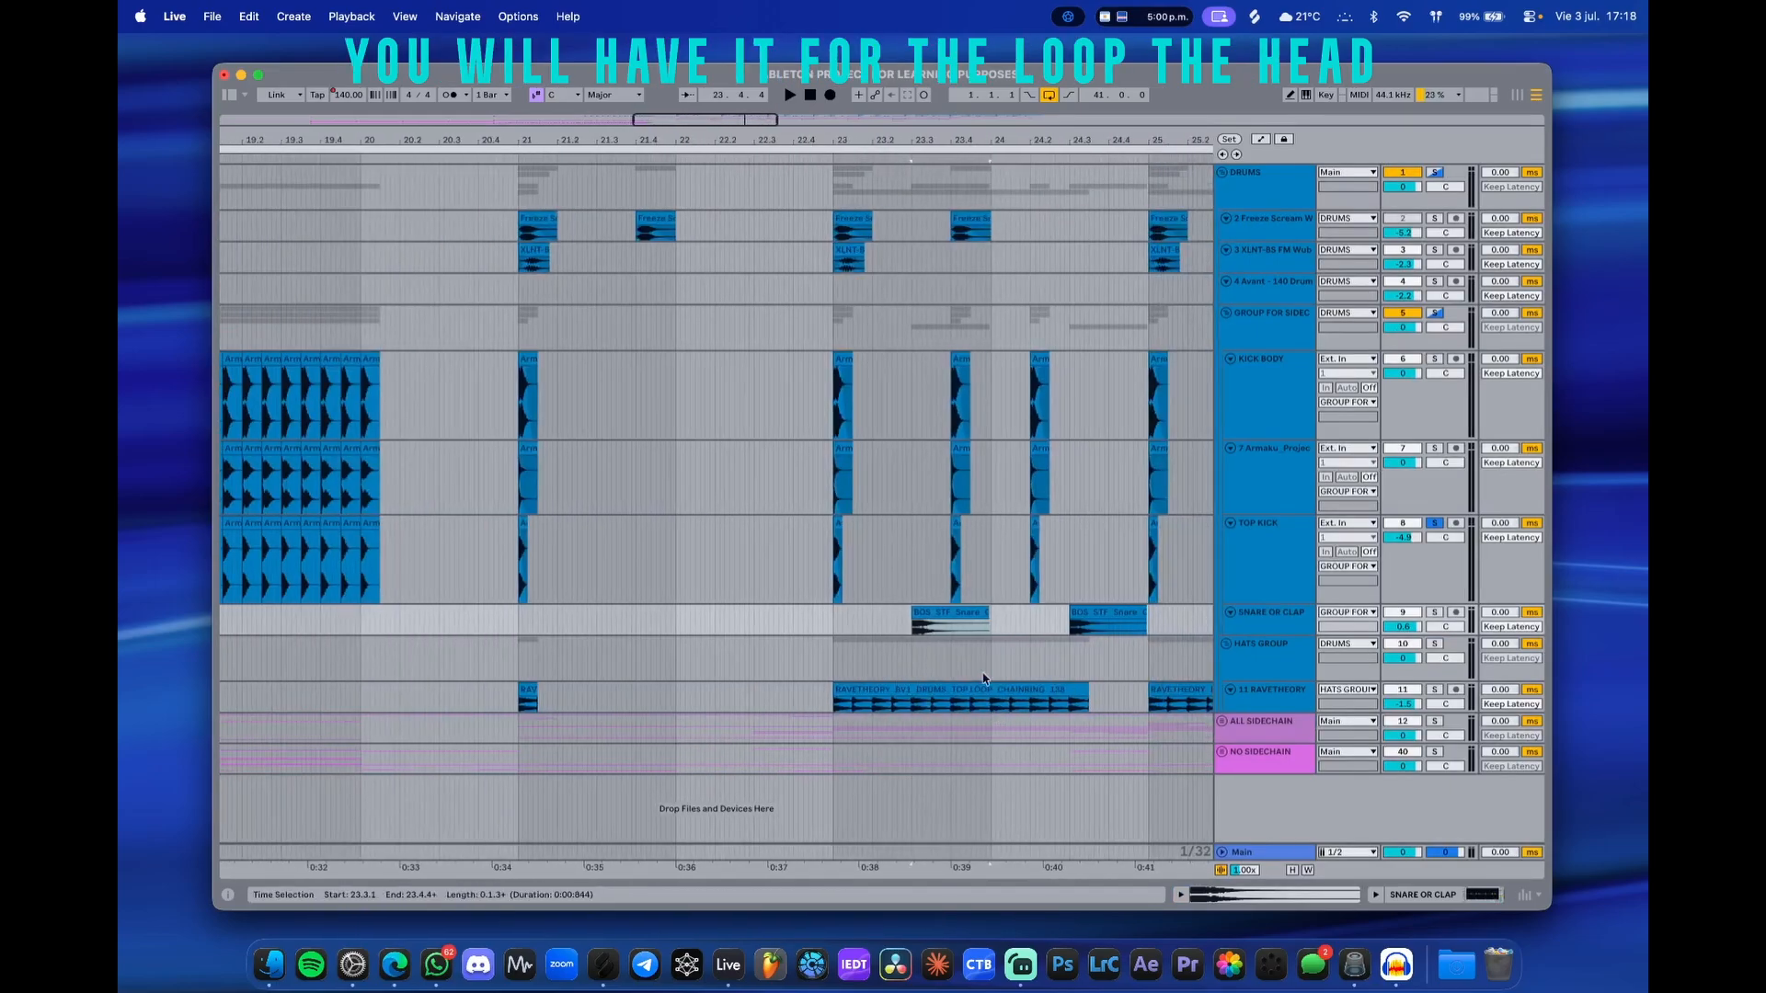
pyautogui.scroll(-1, 835, 705)
pyautogui.moveTo(834, 705); pyautogui.dragTo(1109, 704)
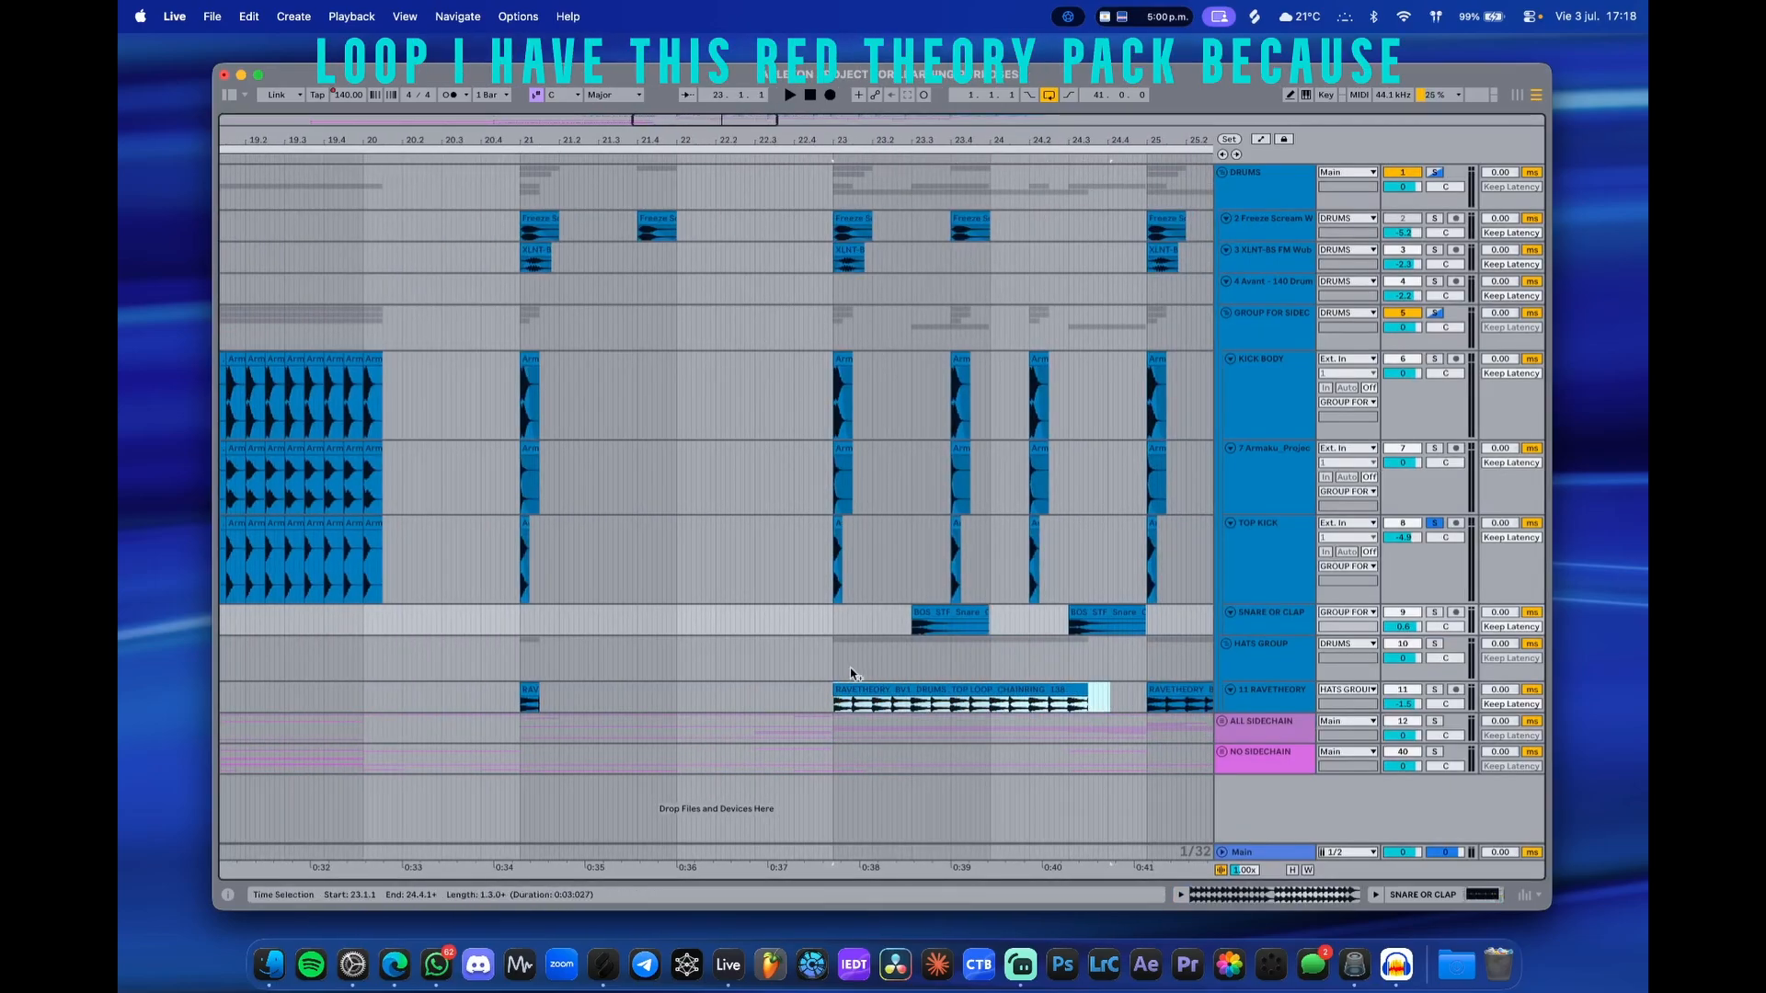
# - Increase the height of the RAVETHEORY top loop track, and place the insert marker at bar 23 in the HATS GROUP
pyautogui.scroll(5, 948, 562)
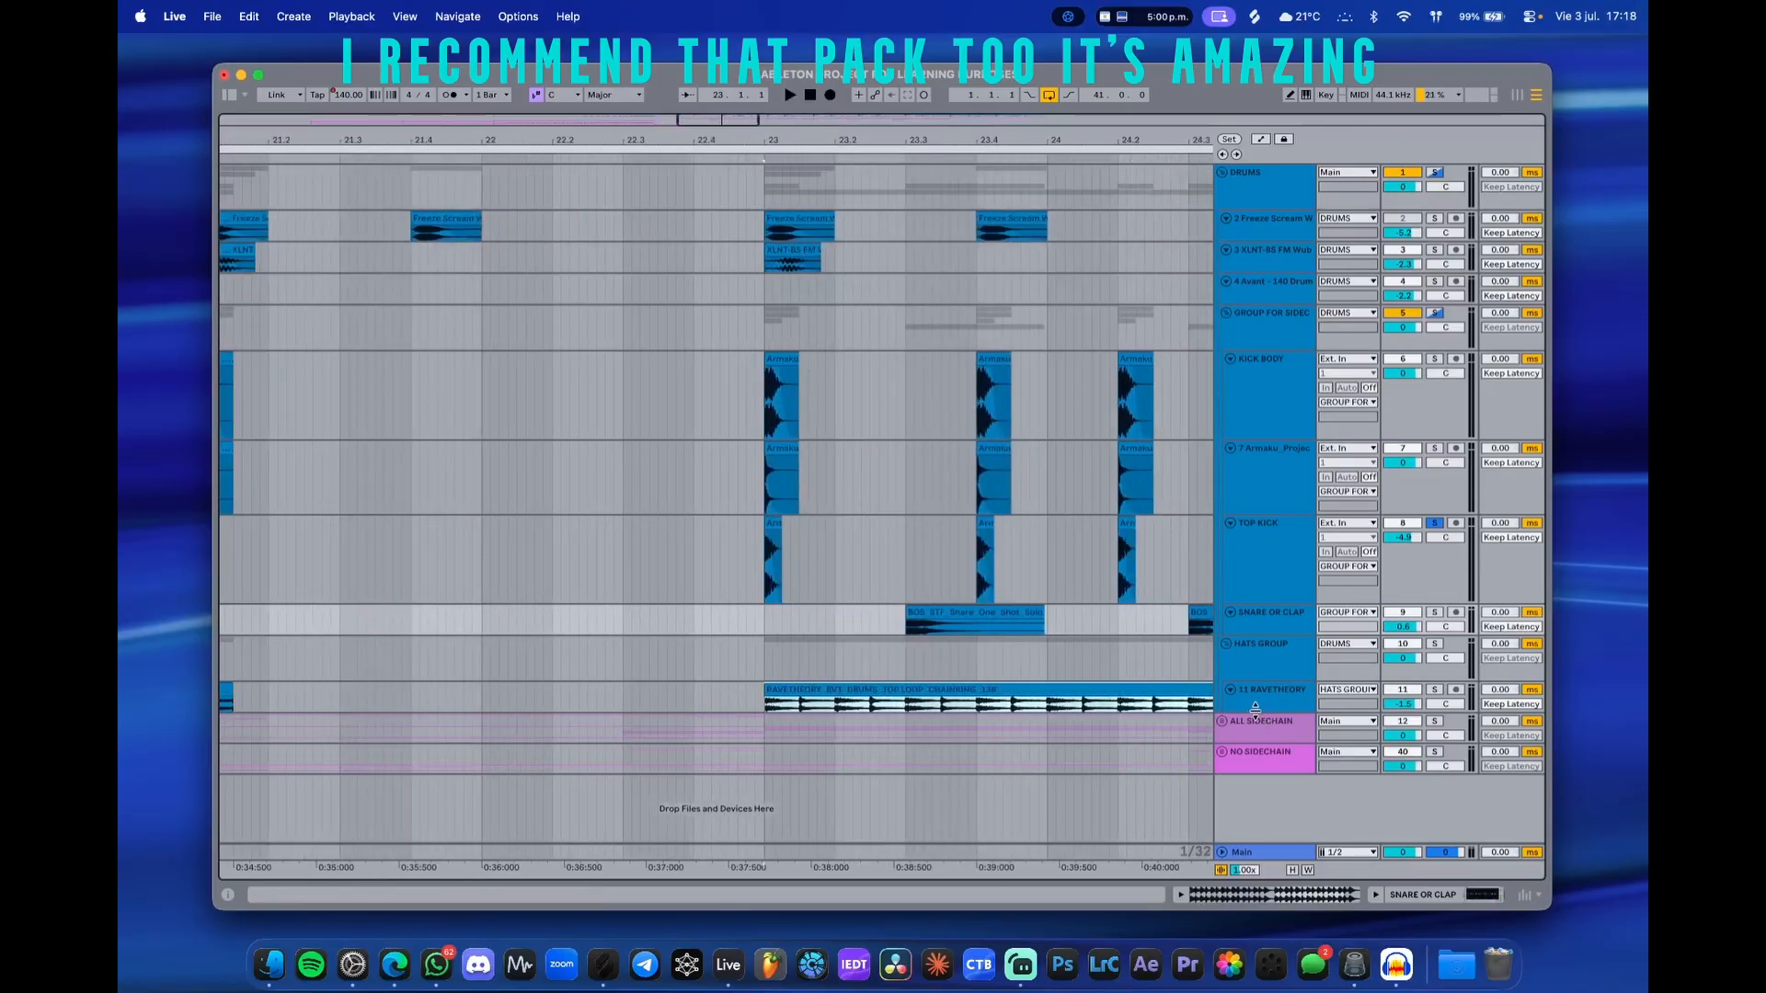
pyautogui.moveTo(1258, 714); pyautogui.dragTo(1257, 786)
pyautogui.click(767, 659)
pyautogui.scroll(4, 770, 661)
pyautogui.scroll(-5, 769, 651)
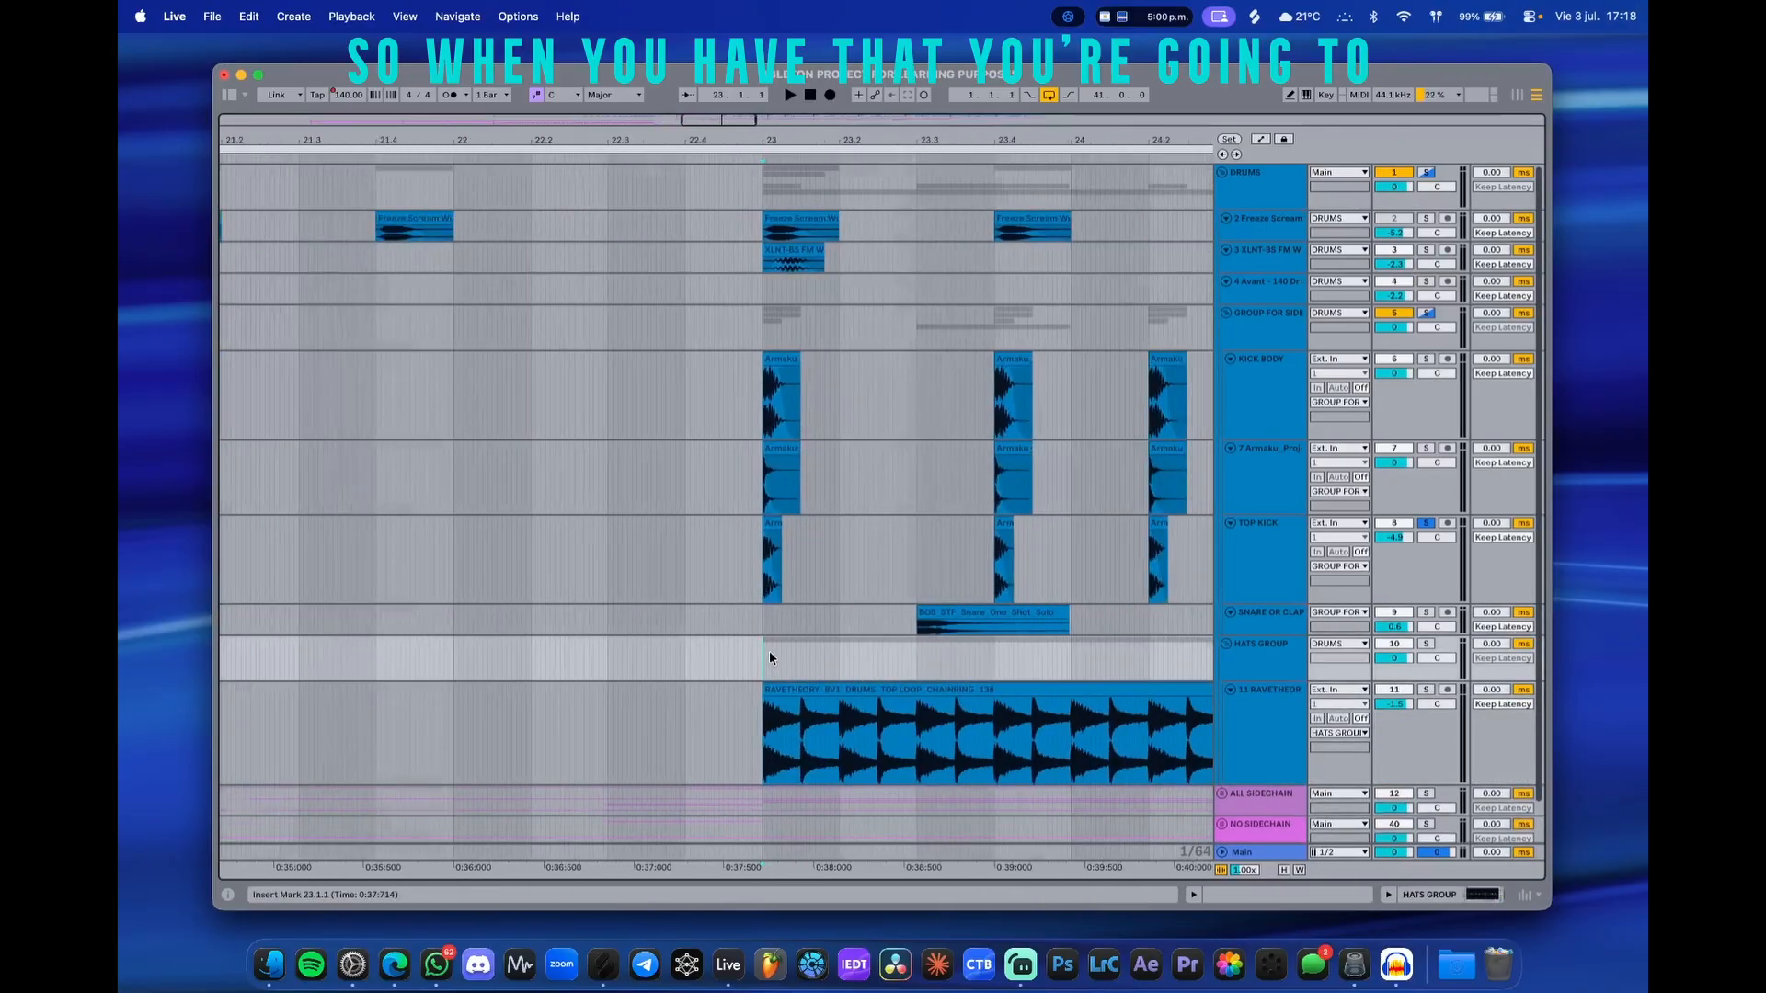
# - Solo the whole DRUMS group and deactivate the FM Wub track (track 3) inside it
pyautogui.click(1257, 345)
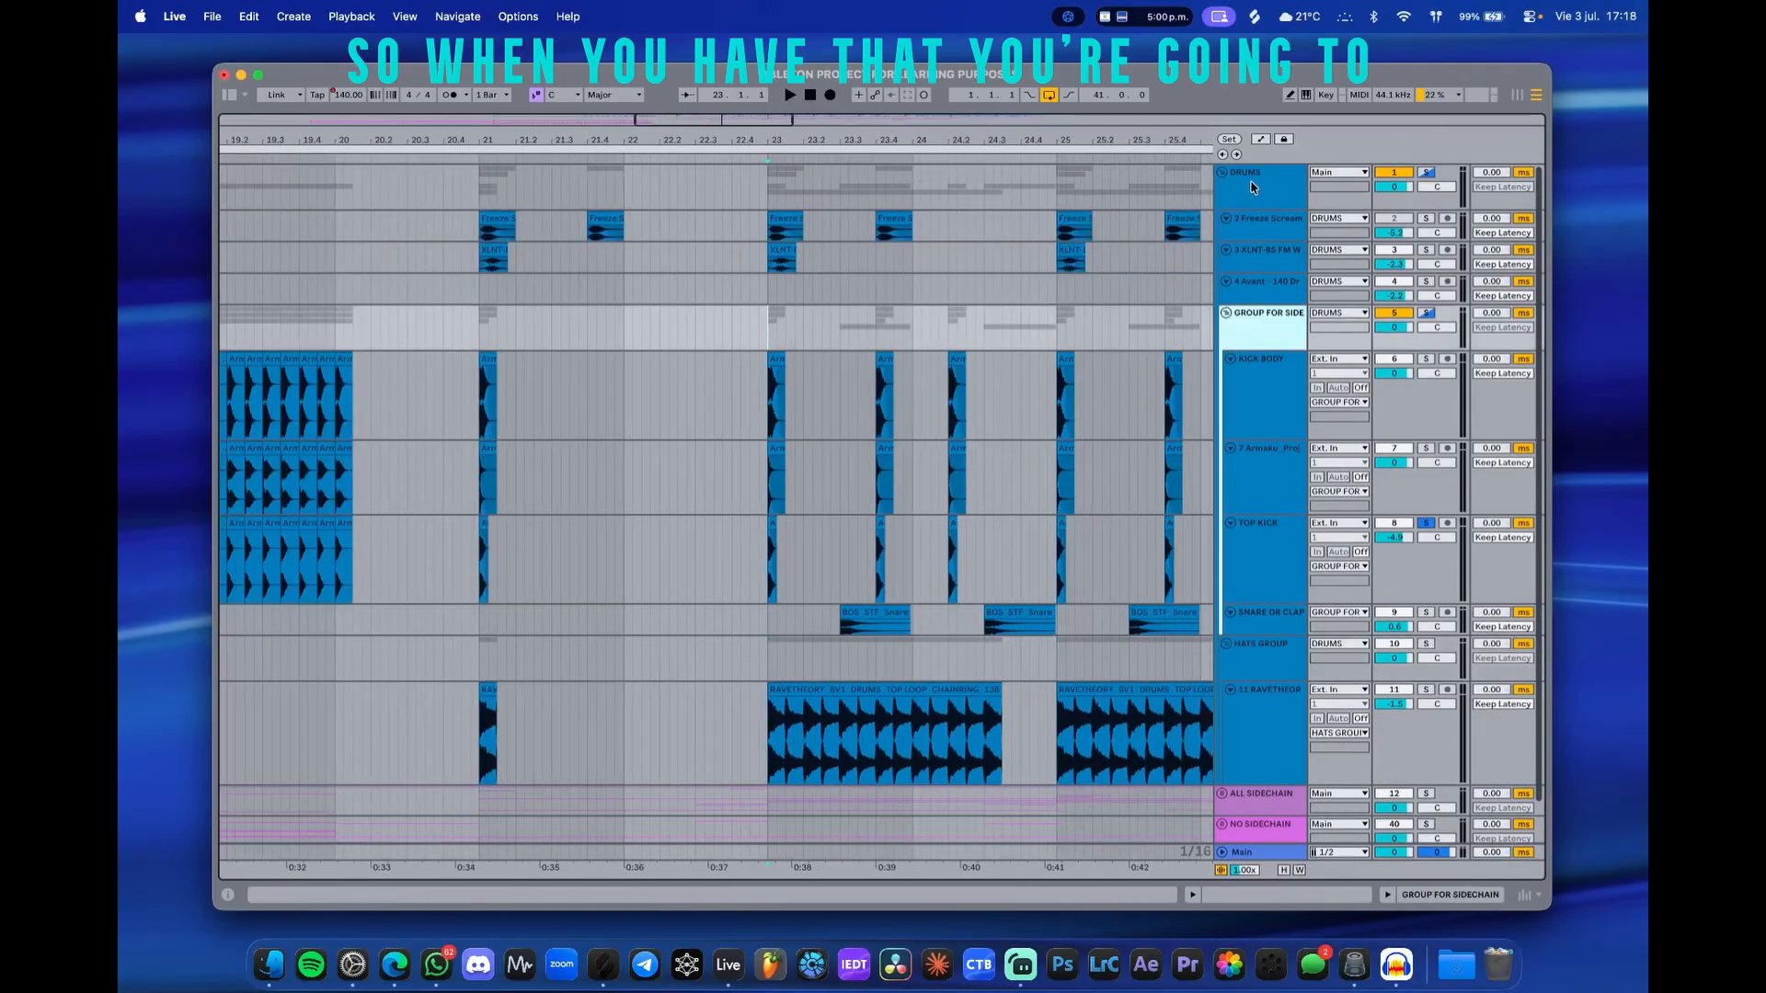
pyautogui.click(1256, 188)
pyautogui.click(1404, 251)
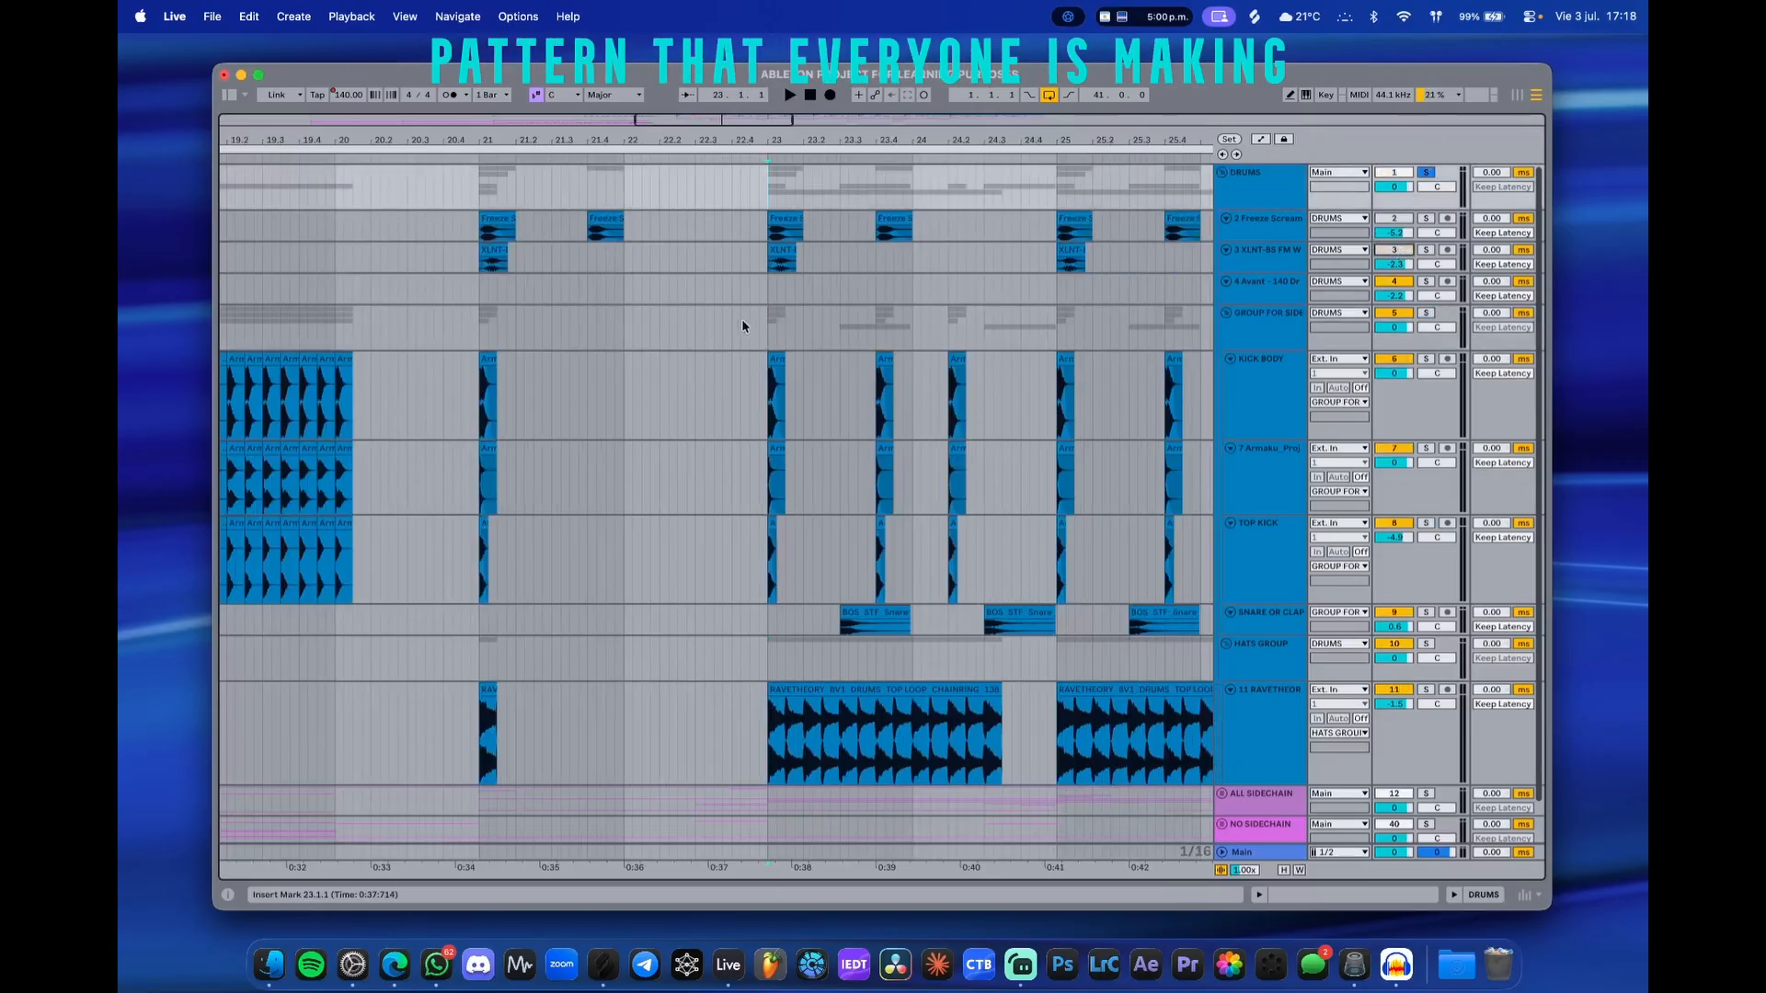
# - Play the soloed drums from bar 23 for about a bar and a half, and stop playback
pyautogui.click(765, 319)
pyautogui.press('space')
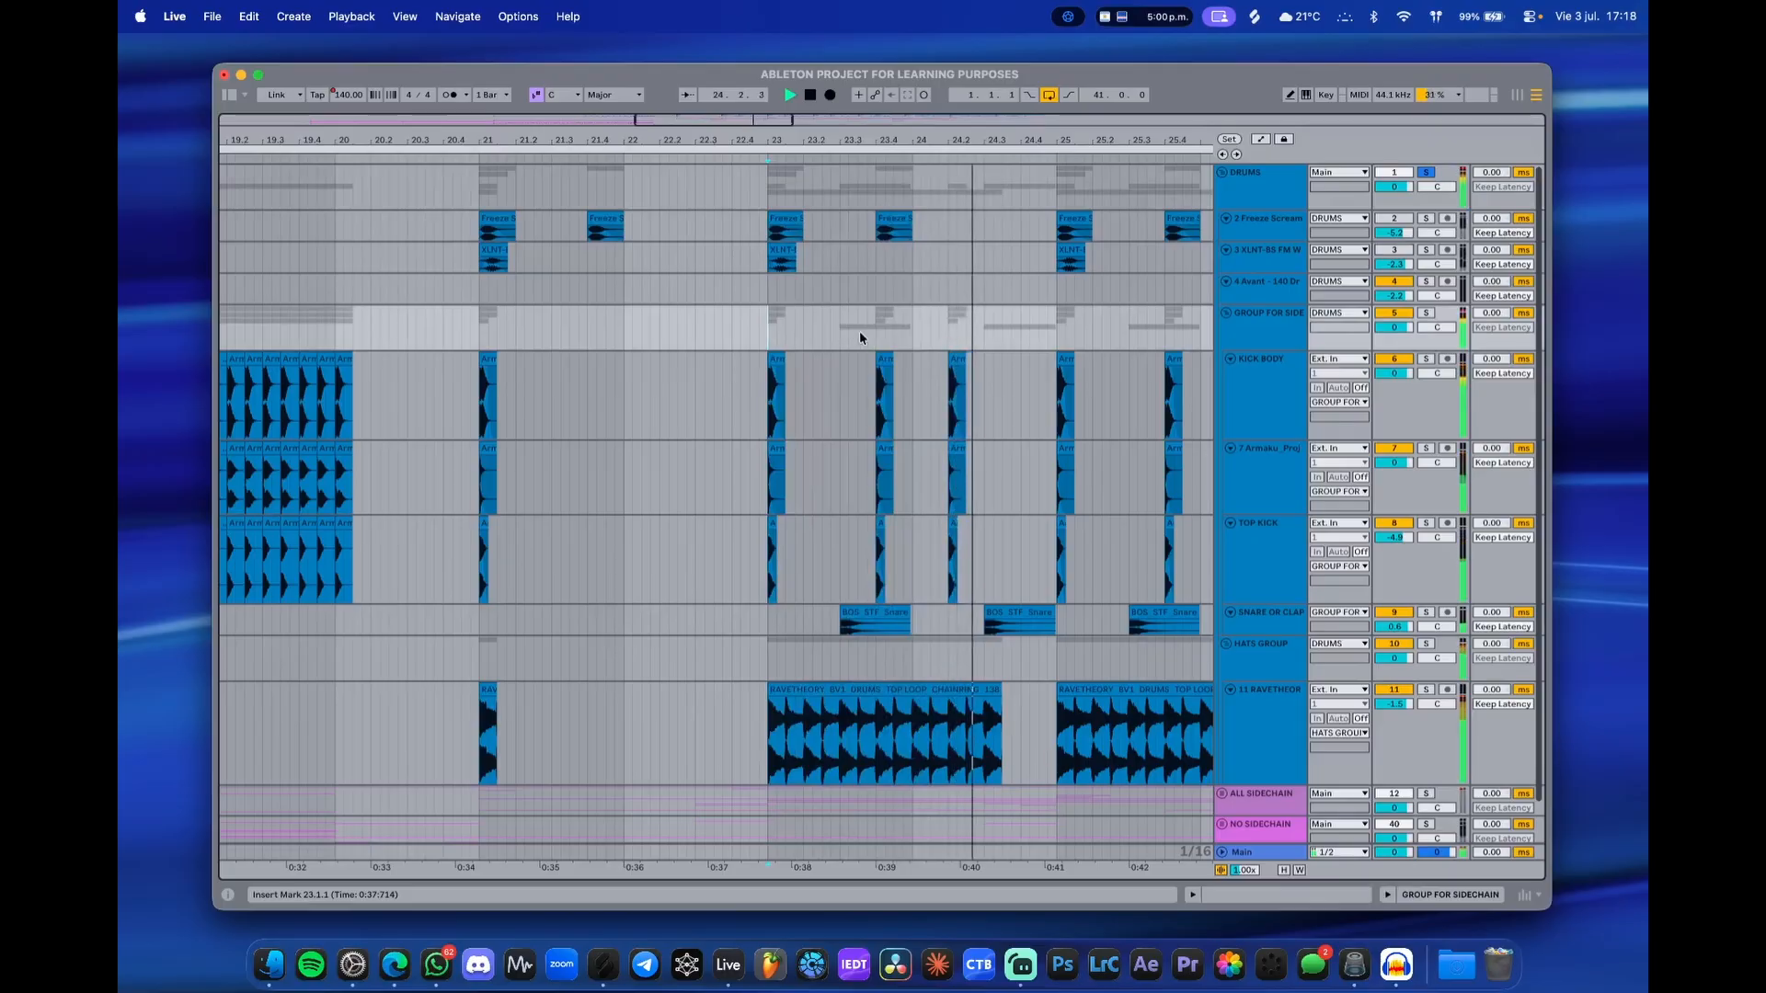
pyautogui.scroll(-2, 588, 409)
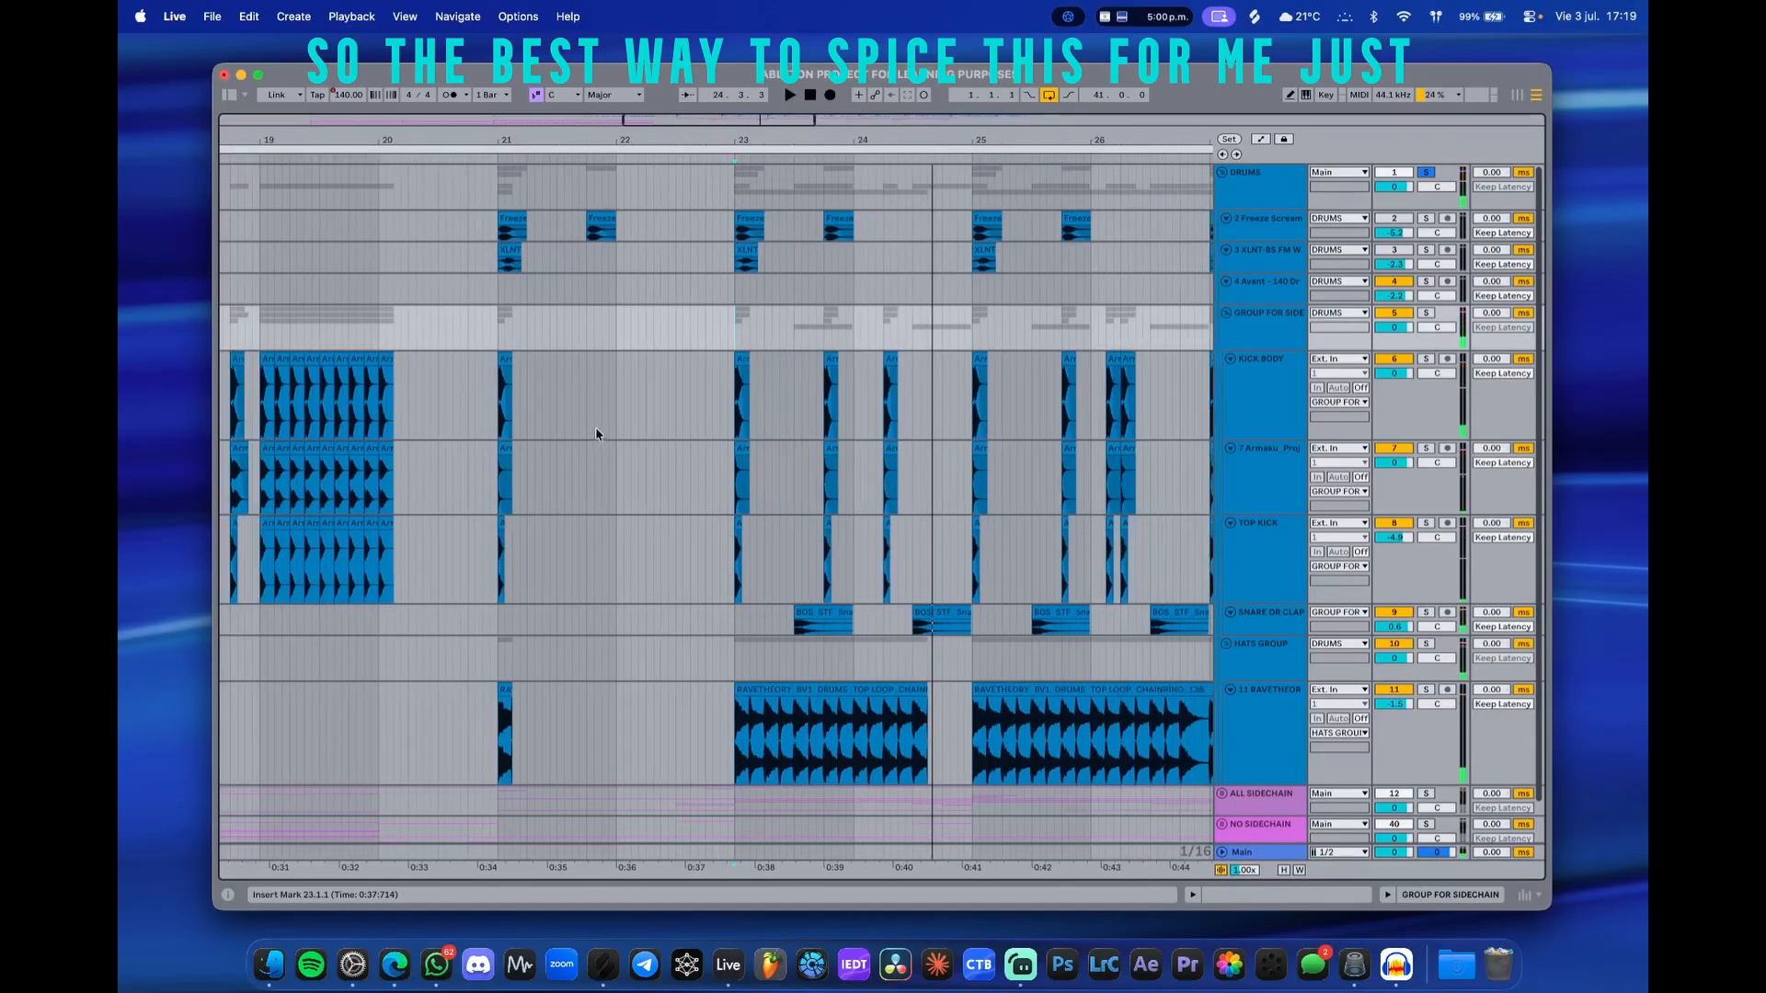
# - Increase the height of the FM Wub track (track 3) around its clip at bar 21
pyautogui.moveTo(656, 458); pyautogui.dragTo(674, 466)
pyautogui.scroll(-5, 510, 355)
pyautogui.scroll(10, 515, 337)
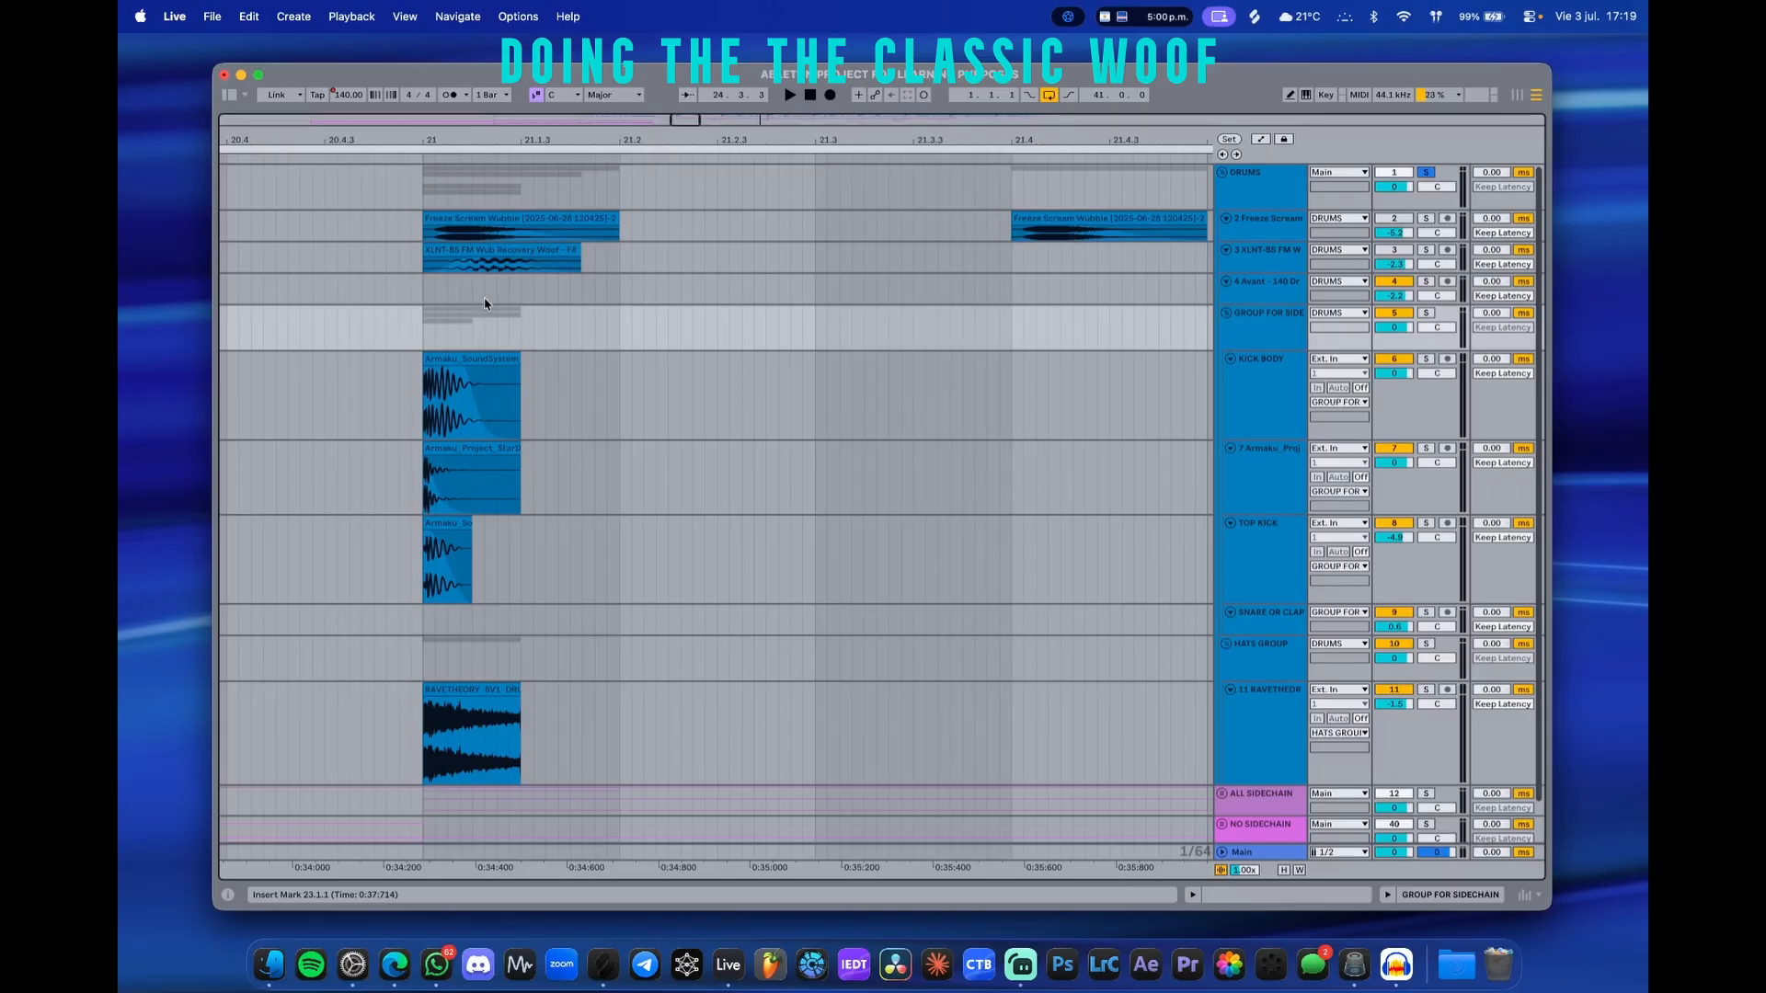
pyautogui.moveTo(1273, 274); pyautogui.dragTo(1273, 448)
pyautogui.scroll(-1, 395, 311)
pyautogui.scroll(4, 419, 324)
pyautogui.scroll(1, 428, 323)
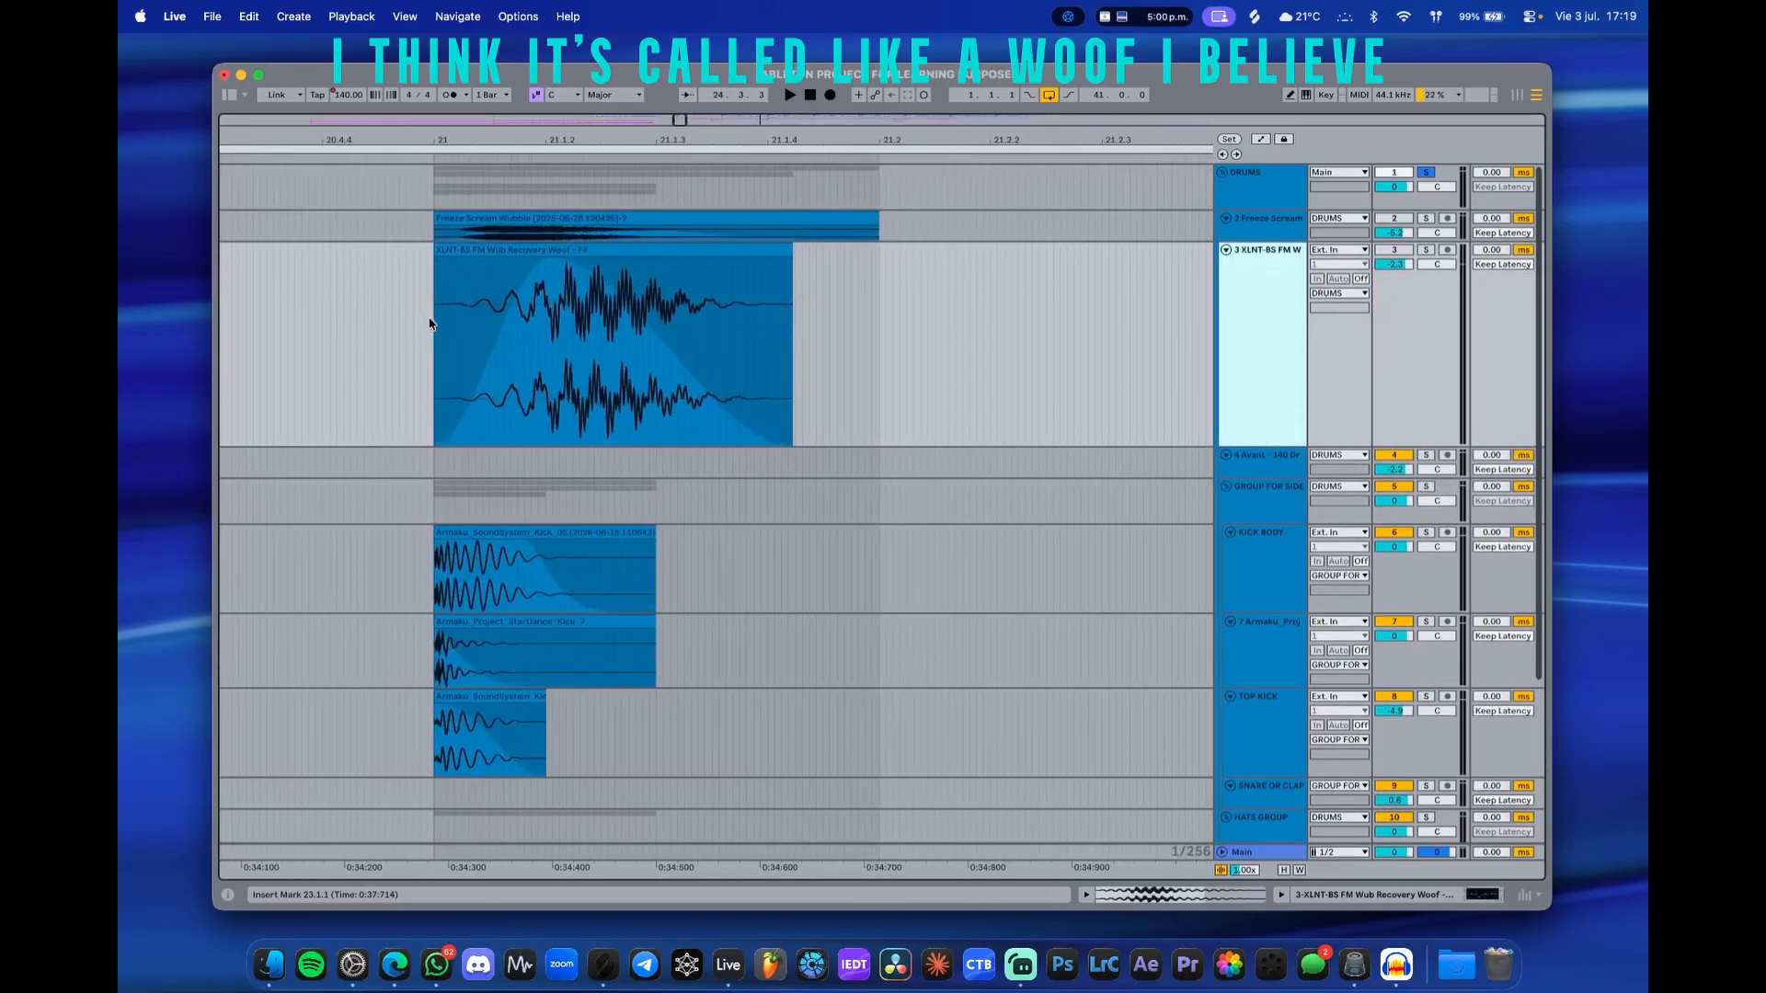
# - Audition the FM Wub clip from bar 21 with its track soloed, and turn the solo off
pyautogui.click(434, 321)
pyautogui.press('space')
pyautogui.press('space')
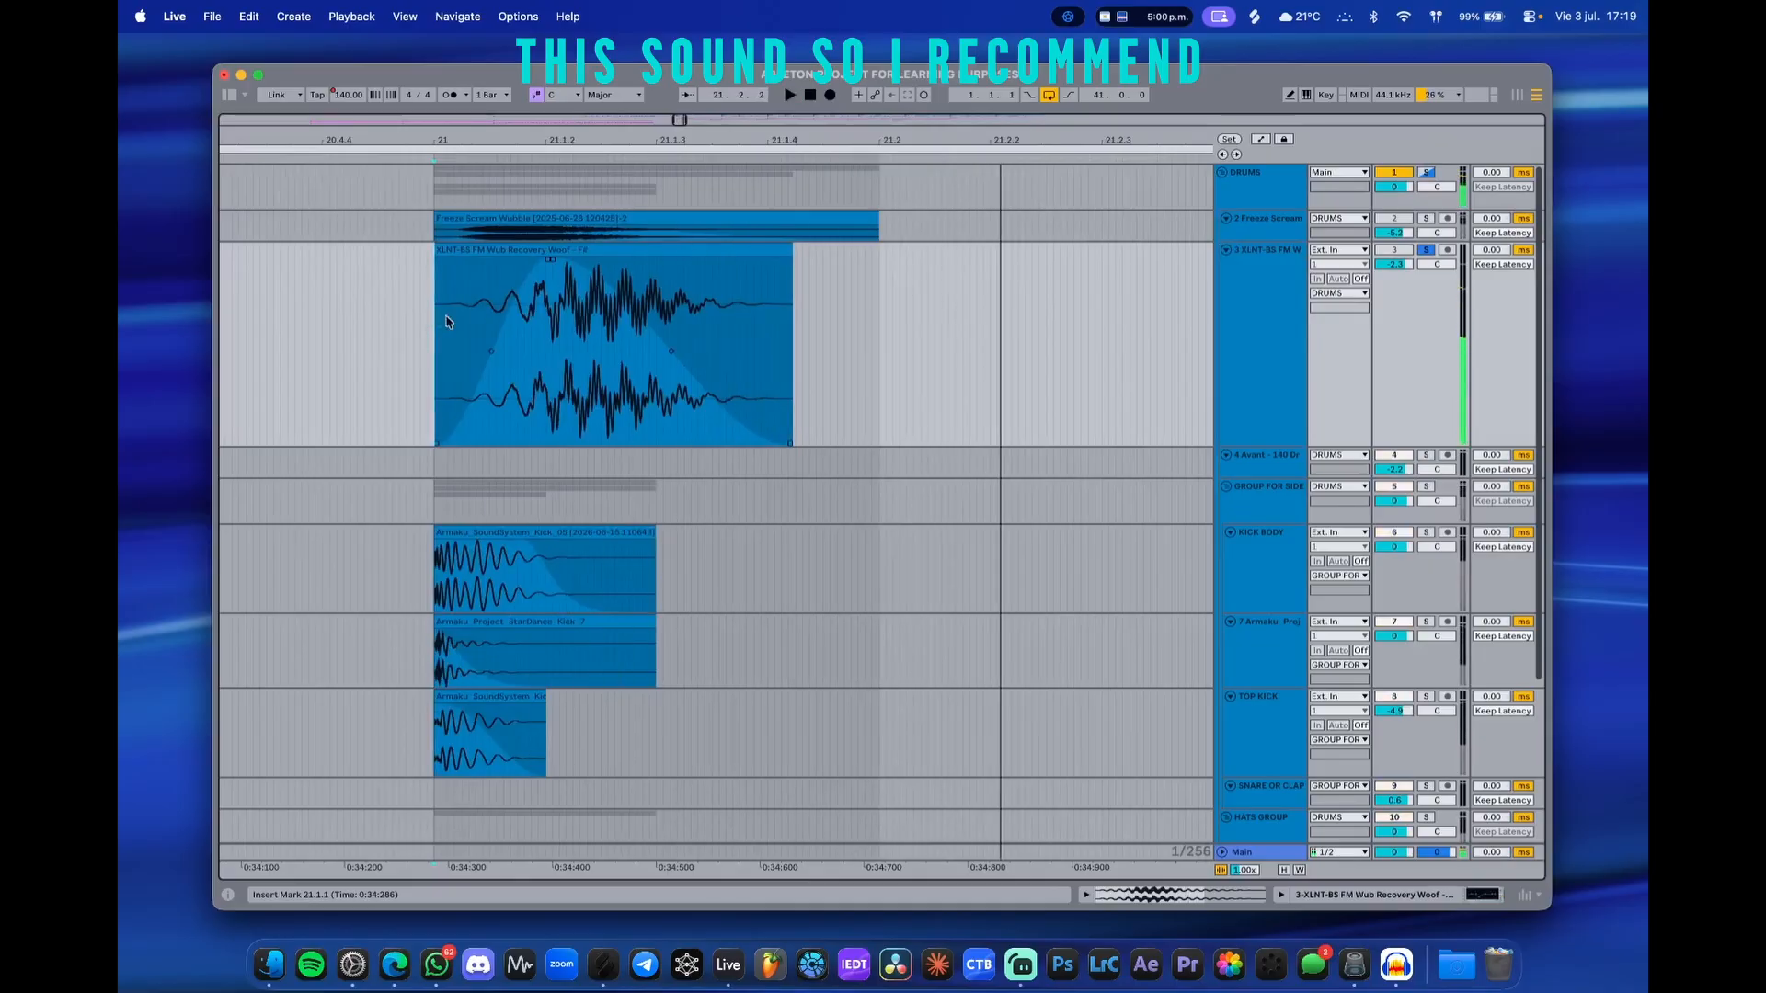
pyautogui.press('s')
pyautogui.scroll(4, 555, 333)
pyautogui.scroll(-5, 549, 336)
pyautogui.scroll(-3, 544, 338)
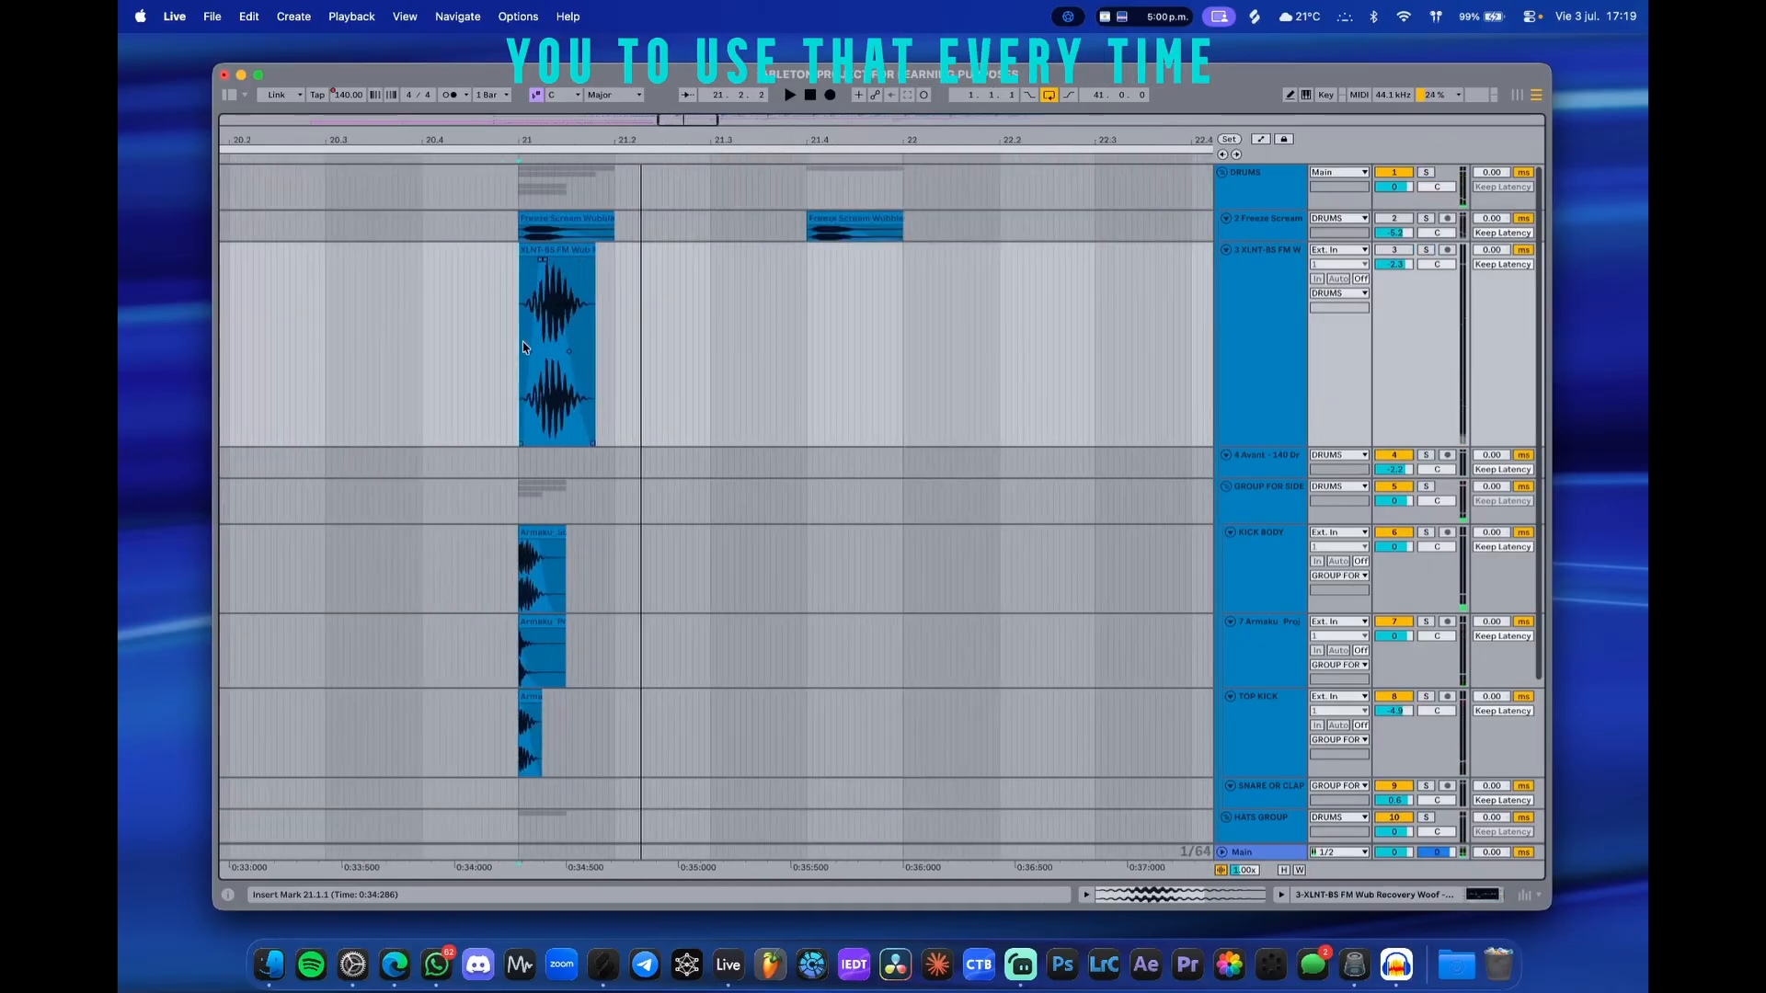
# - Select the range from 21.1 to 22.2 on the FM Wub track, and check where its clips sit relative to the kicks
pyautogui.moveTo(522, 340); pyautogui.dragTo(1012, 382)
pyautogui.scroll(3, 672, 364)
pyautogui.scroll(-3, 670, 367)
pyautogui.scroll(-6, 670, 369)
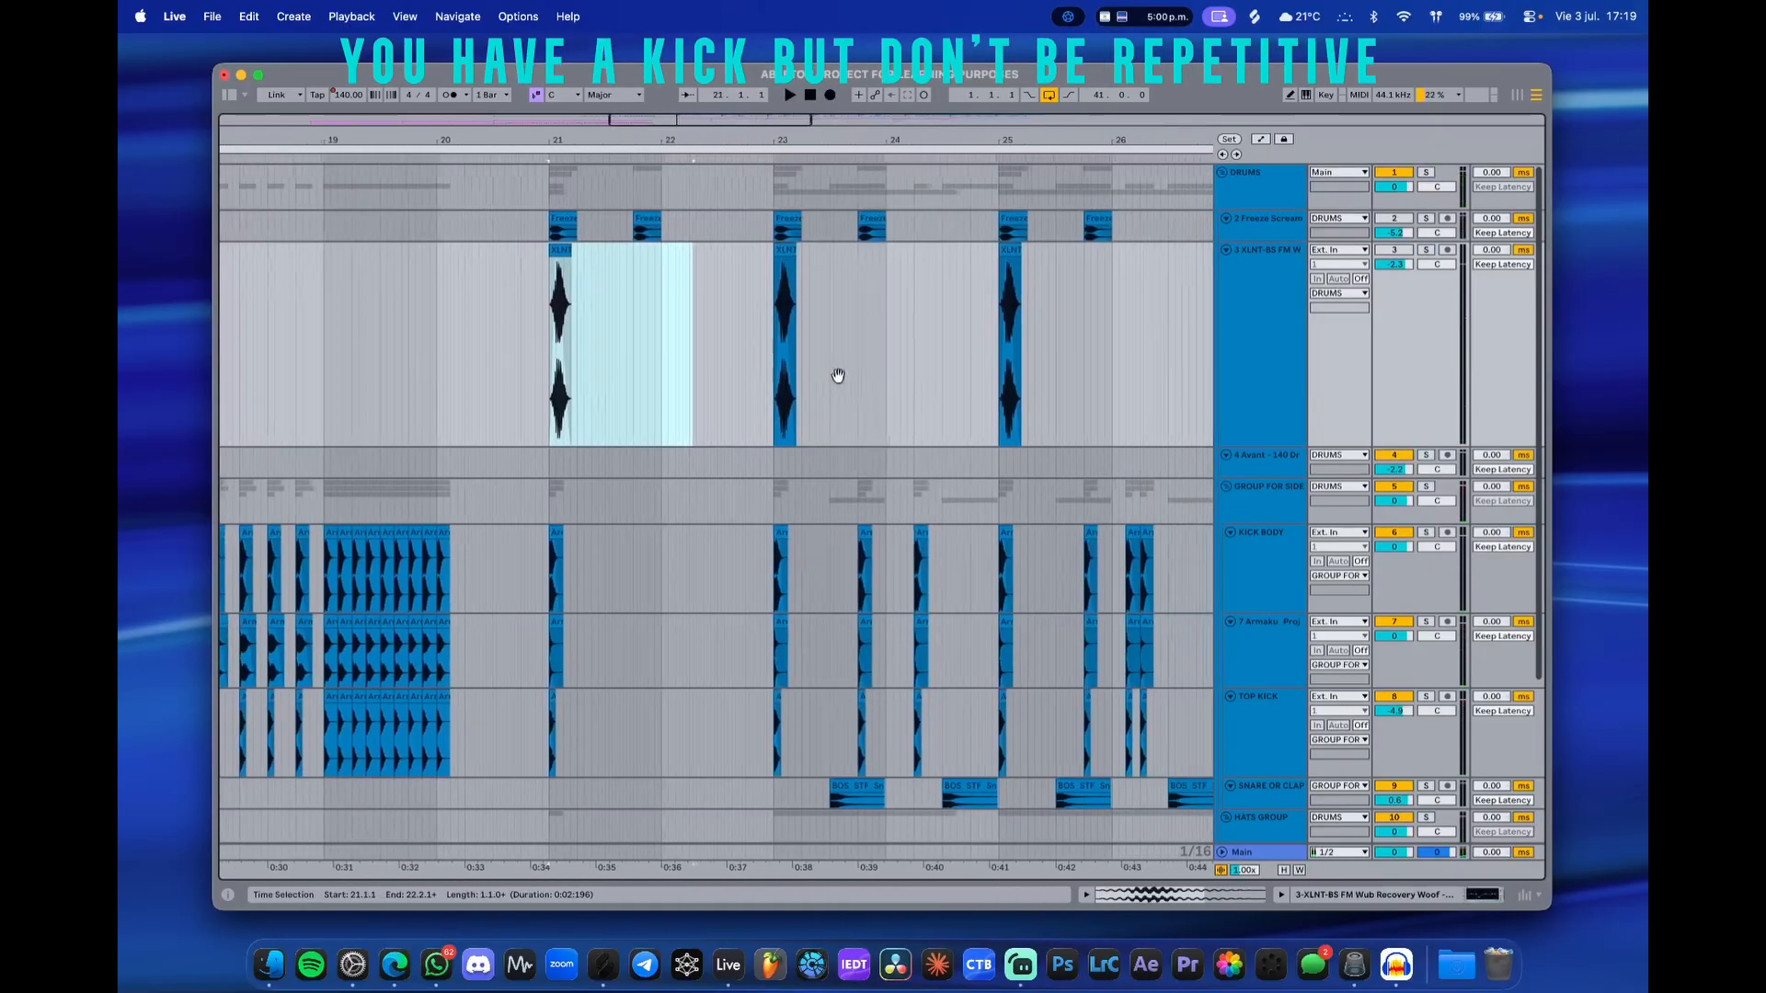
pyautogui.hscroll(4, 793, 377)
pyautogui.scroll(2, 792, 373)
pyautogui.scroll(3, 461, 366)
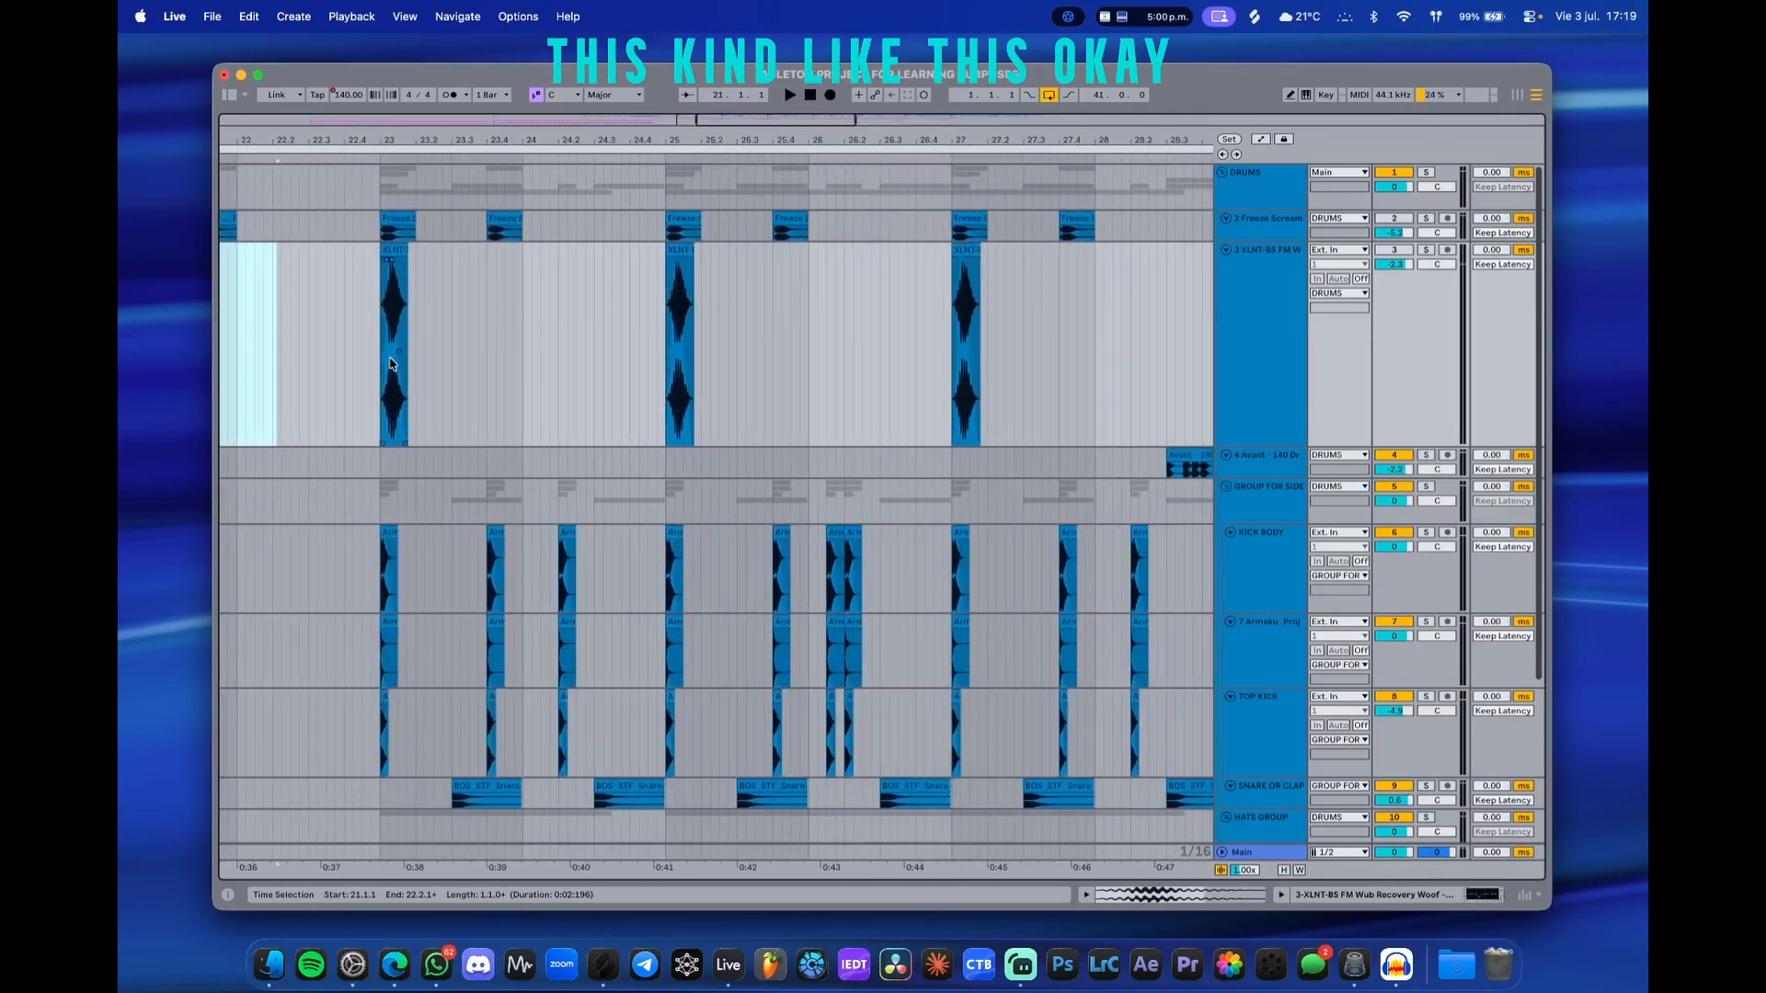
# - Copy the FM Wub clip at bar 23 and paste it onto the kicks at 23.4 and 24.2
pyautogui.moveTo(381, 359); pyautogui.dragTo(423, 361)
pyautogui.press('super+c')
pyautogui.click(497, 359)
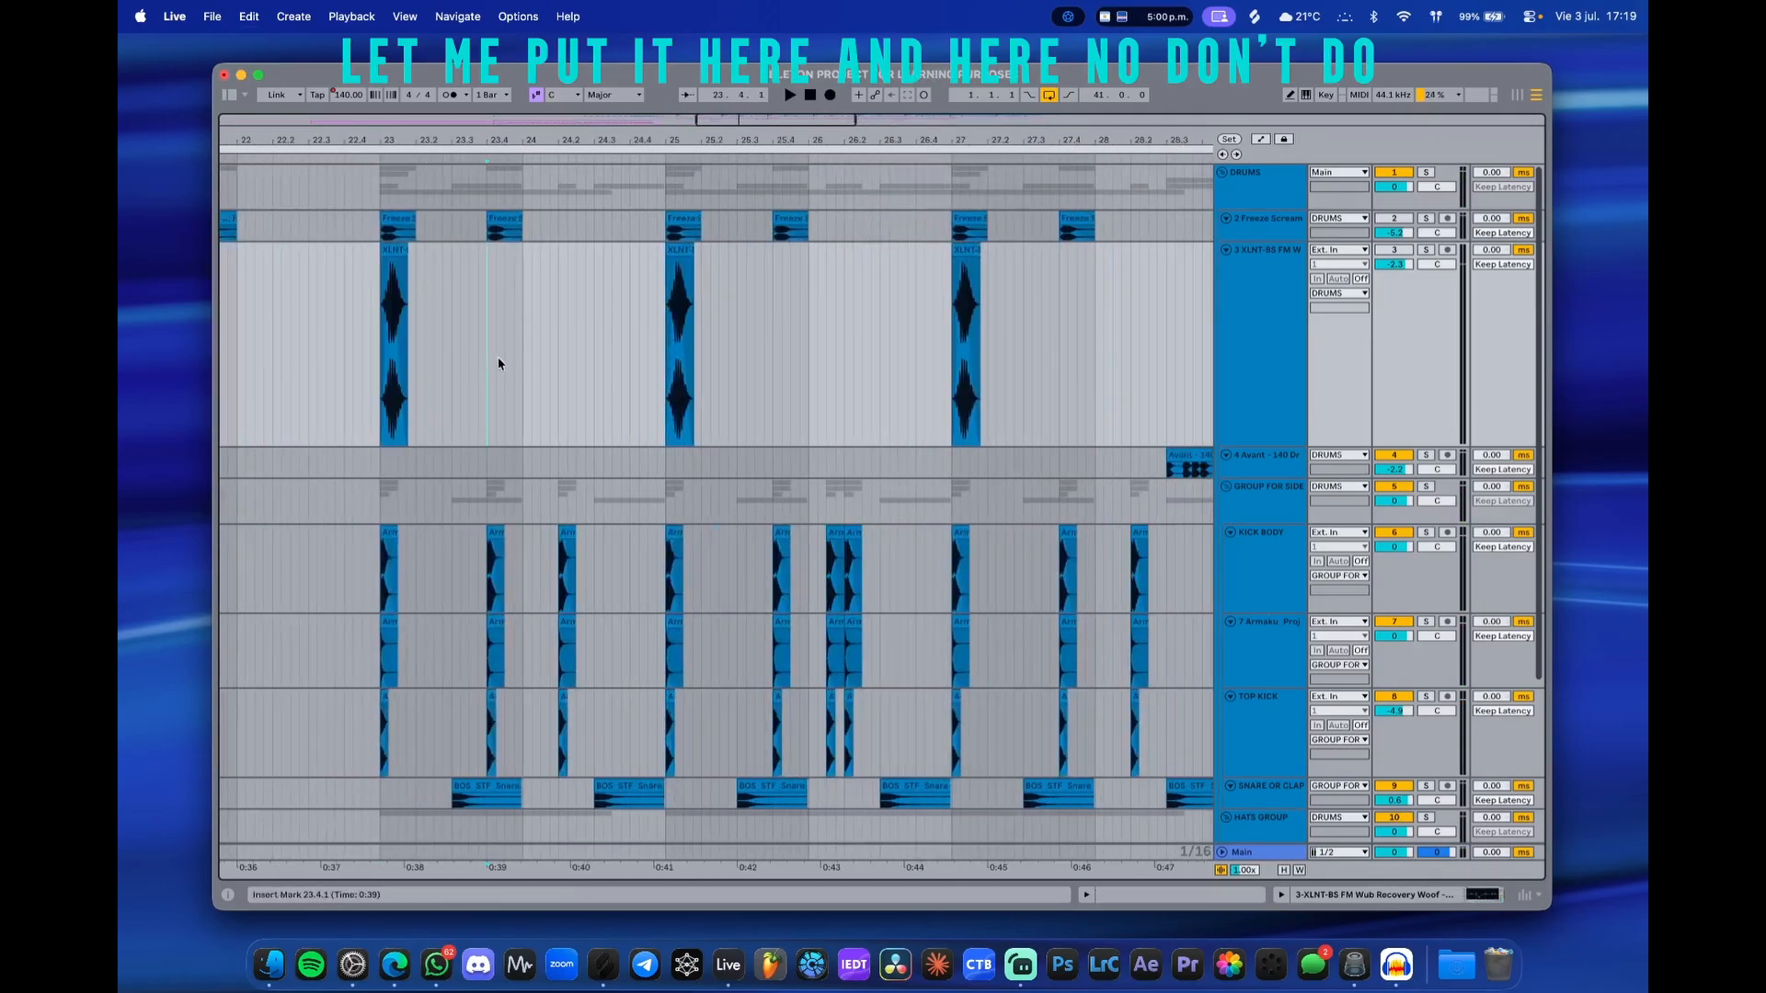
pyautogui.press('super+v')
pyautogui.click(560, 357)
pyautogui.press('super+v')
# - Delete the two pasted FM Wub clips in the range from 23.3.2 to 24.4.2
pyautogui.hscroll(-3, 793, 458)
pyautogui.moveTo(710, 386); pyautogui.dragTo(882, 365)
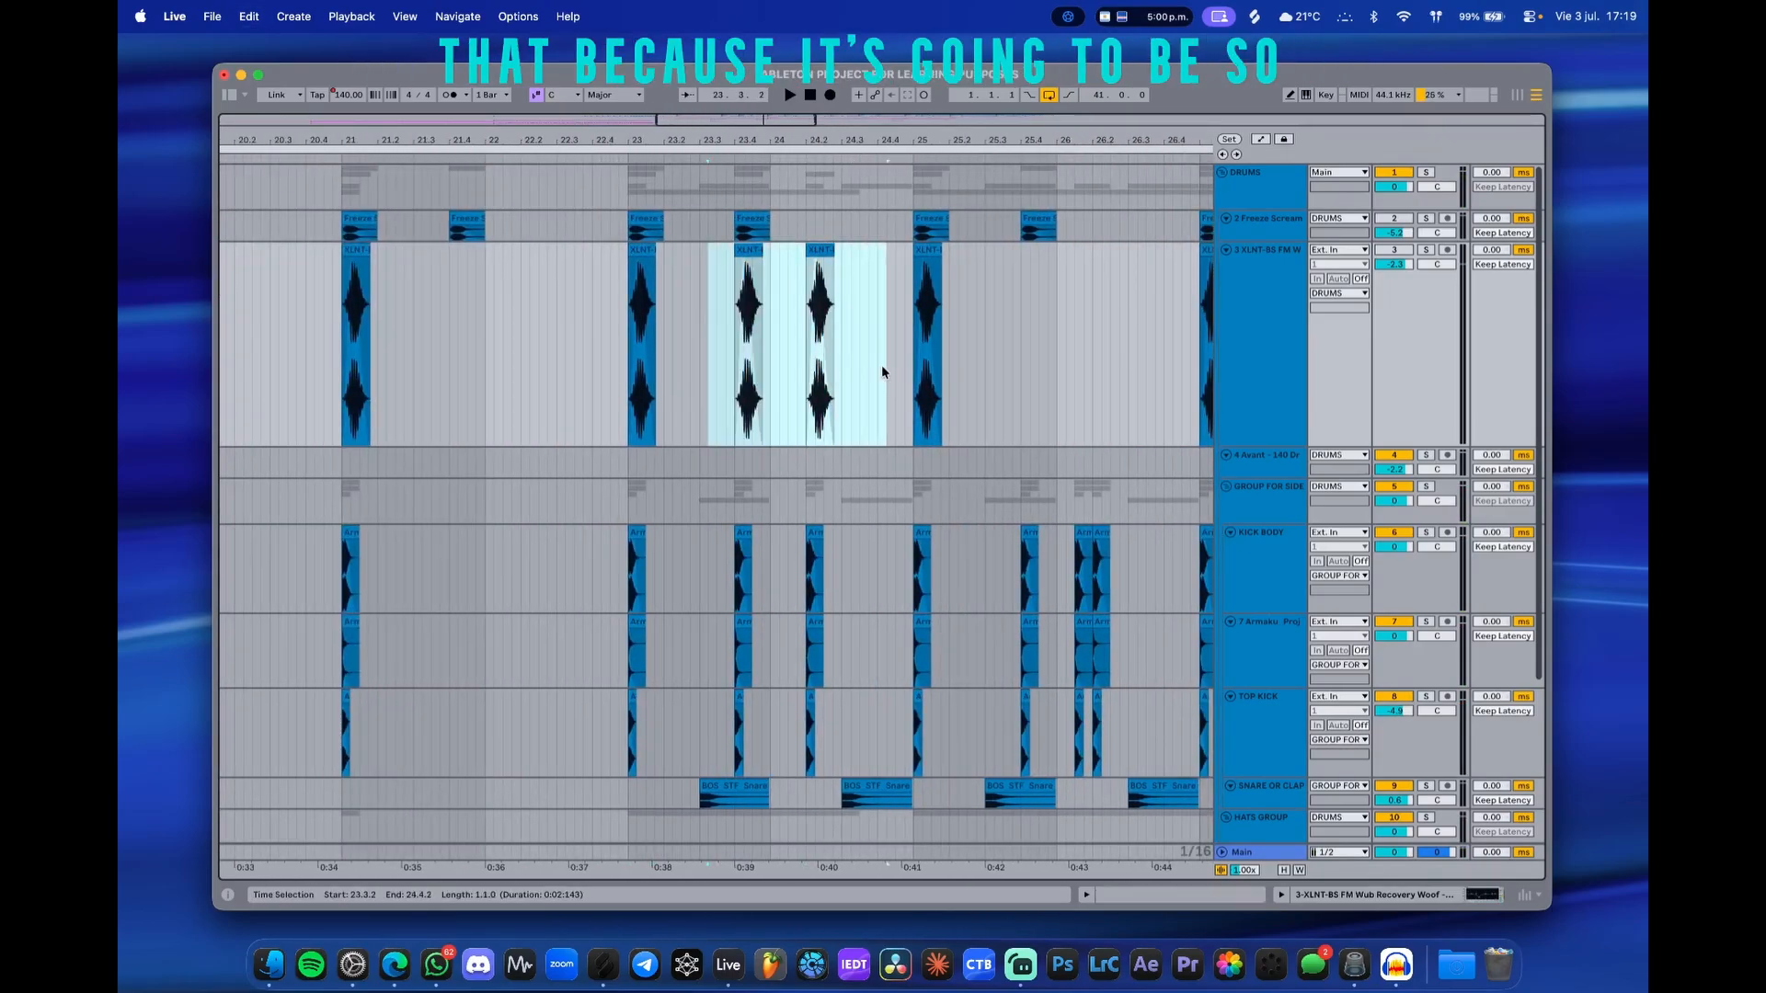
pyautogui.press('Delete')
pyautogui.scroll(-5, 882, 364)
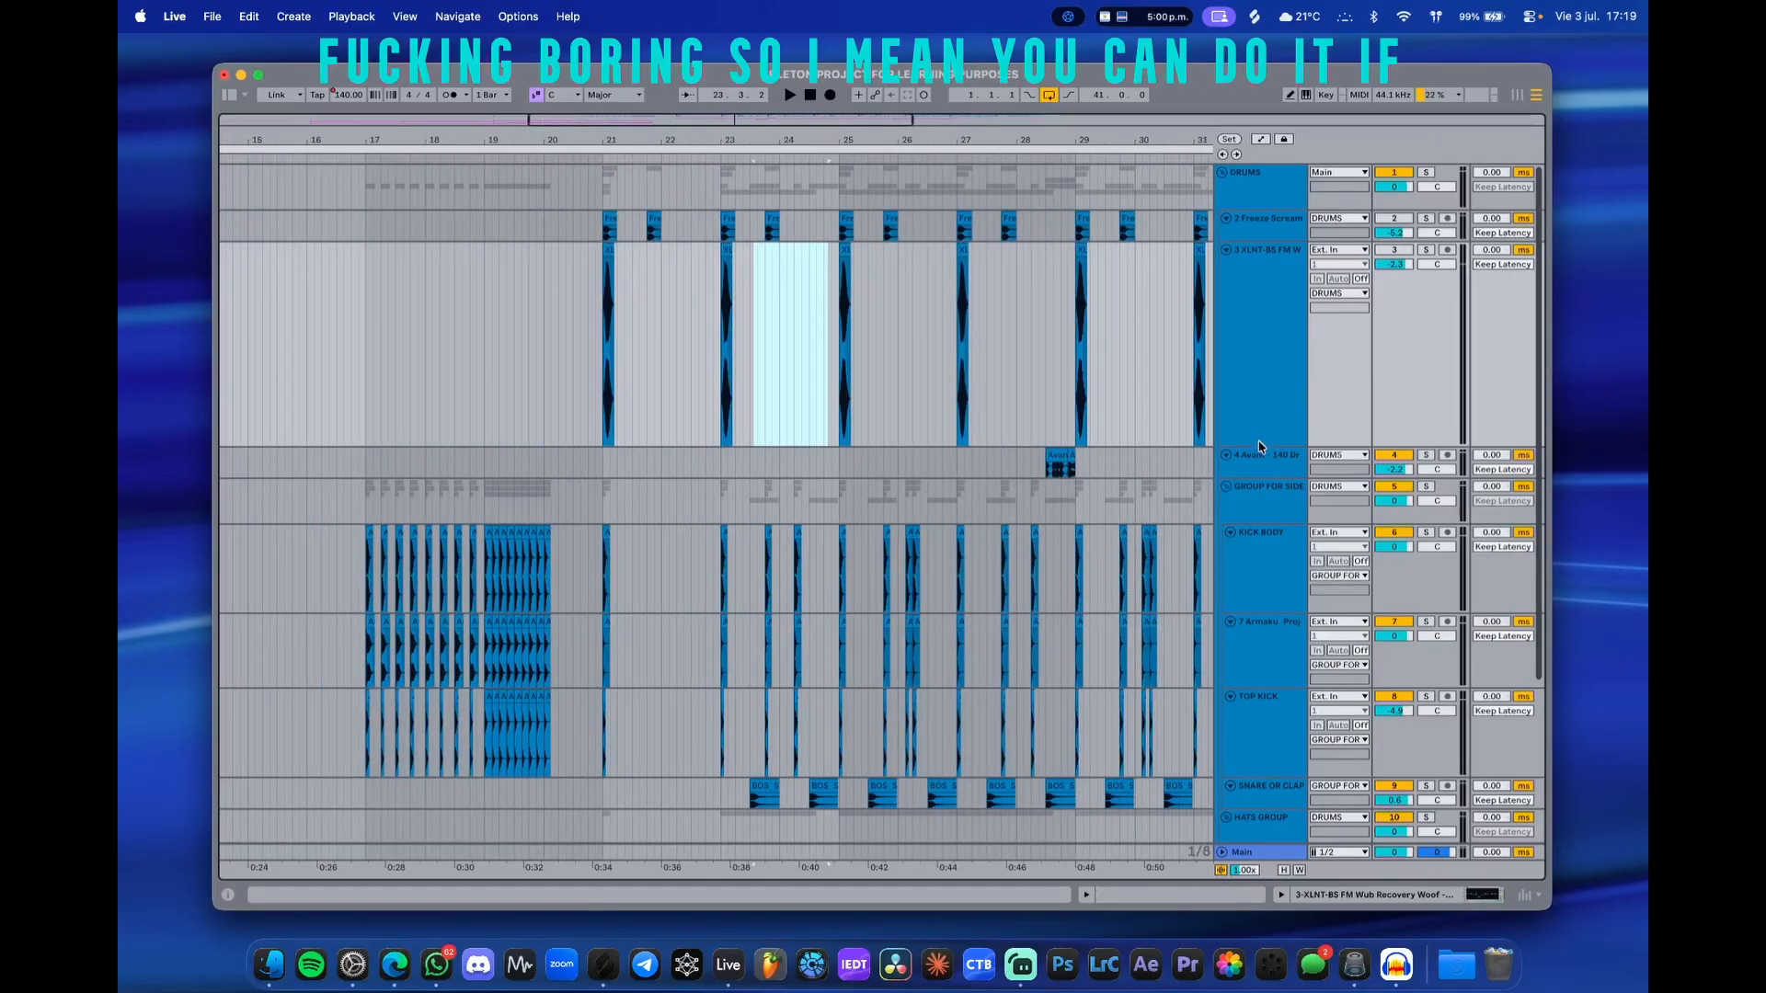
# - Reduce the height of the FM Wub track, and optimize the height of all tracks in the arrangement
pyautogui.moveTo(1261, 447); pyautogui.dragTo(1255, 286)
pyautogui.scroll(1, 880, 412)
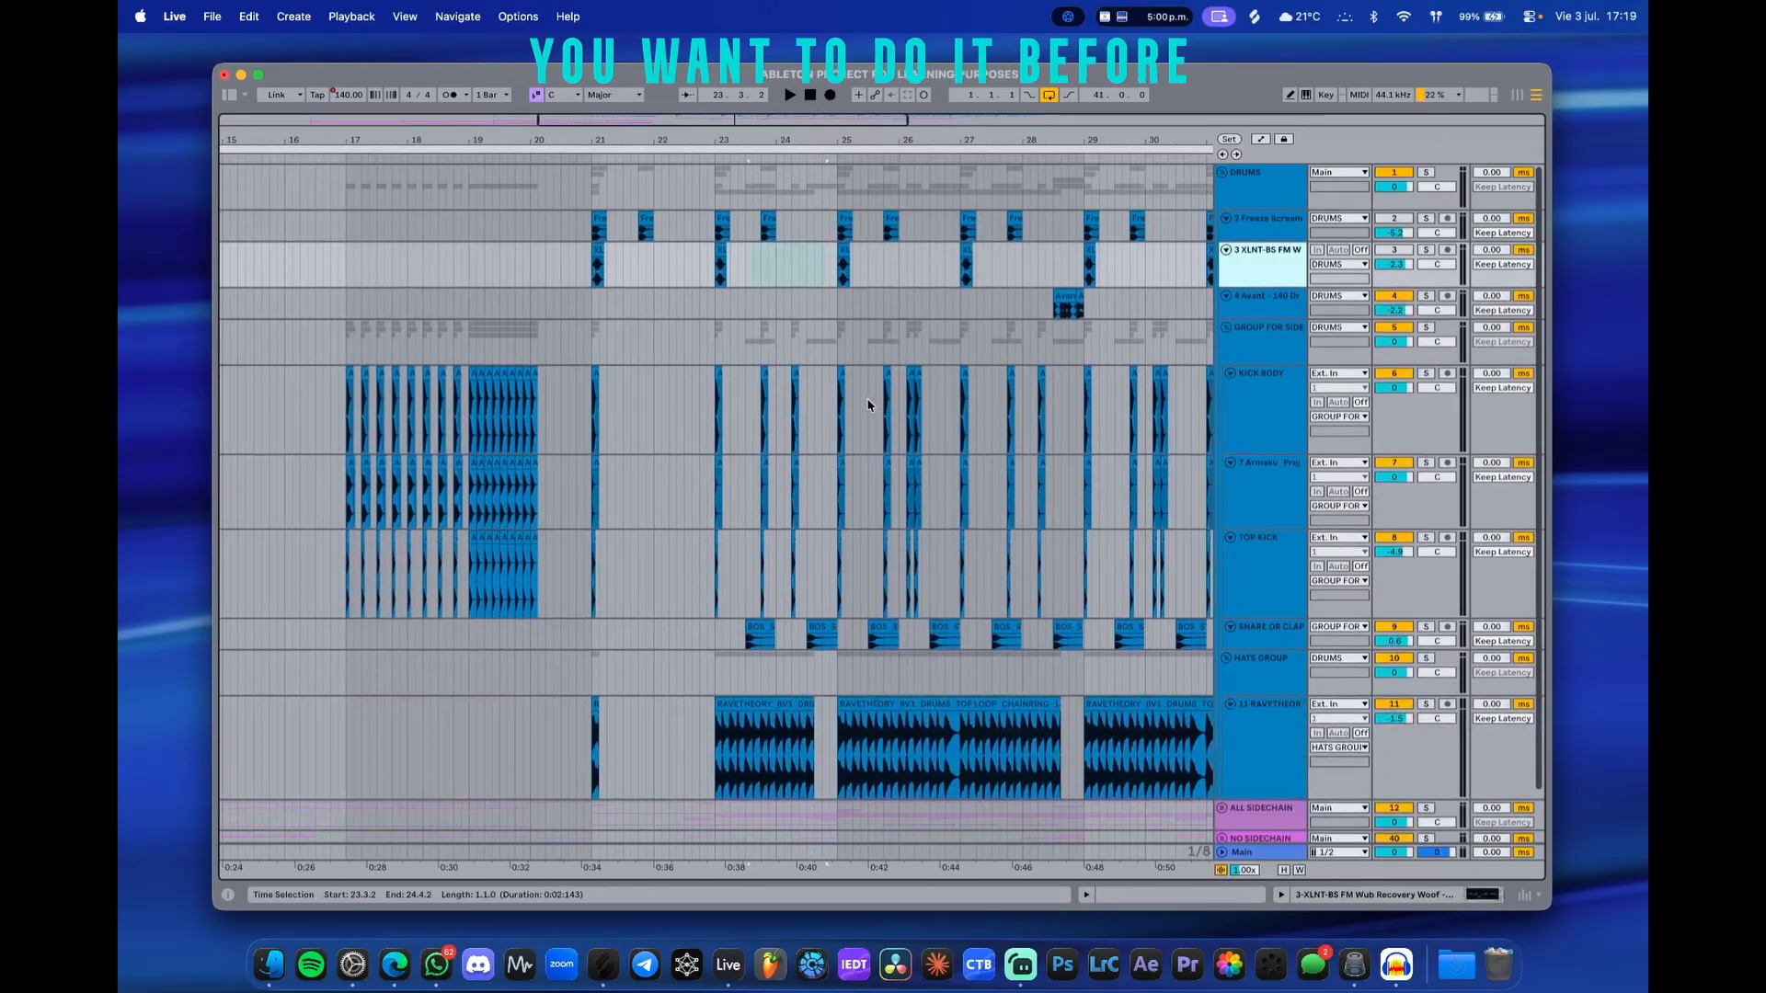
pyautogui.press('h')
pyautogui.scroll(2, 769, 417)
pyautogui.scroll(-4, 791, 451)
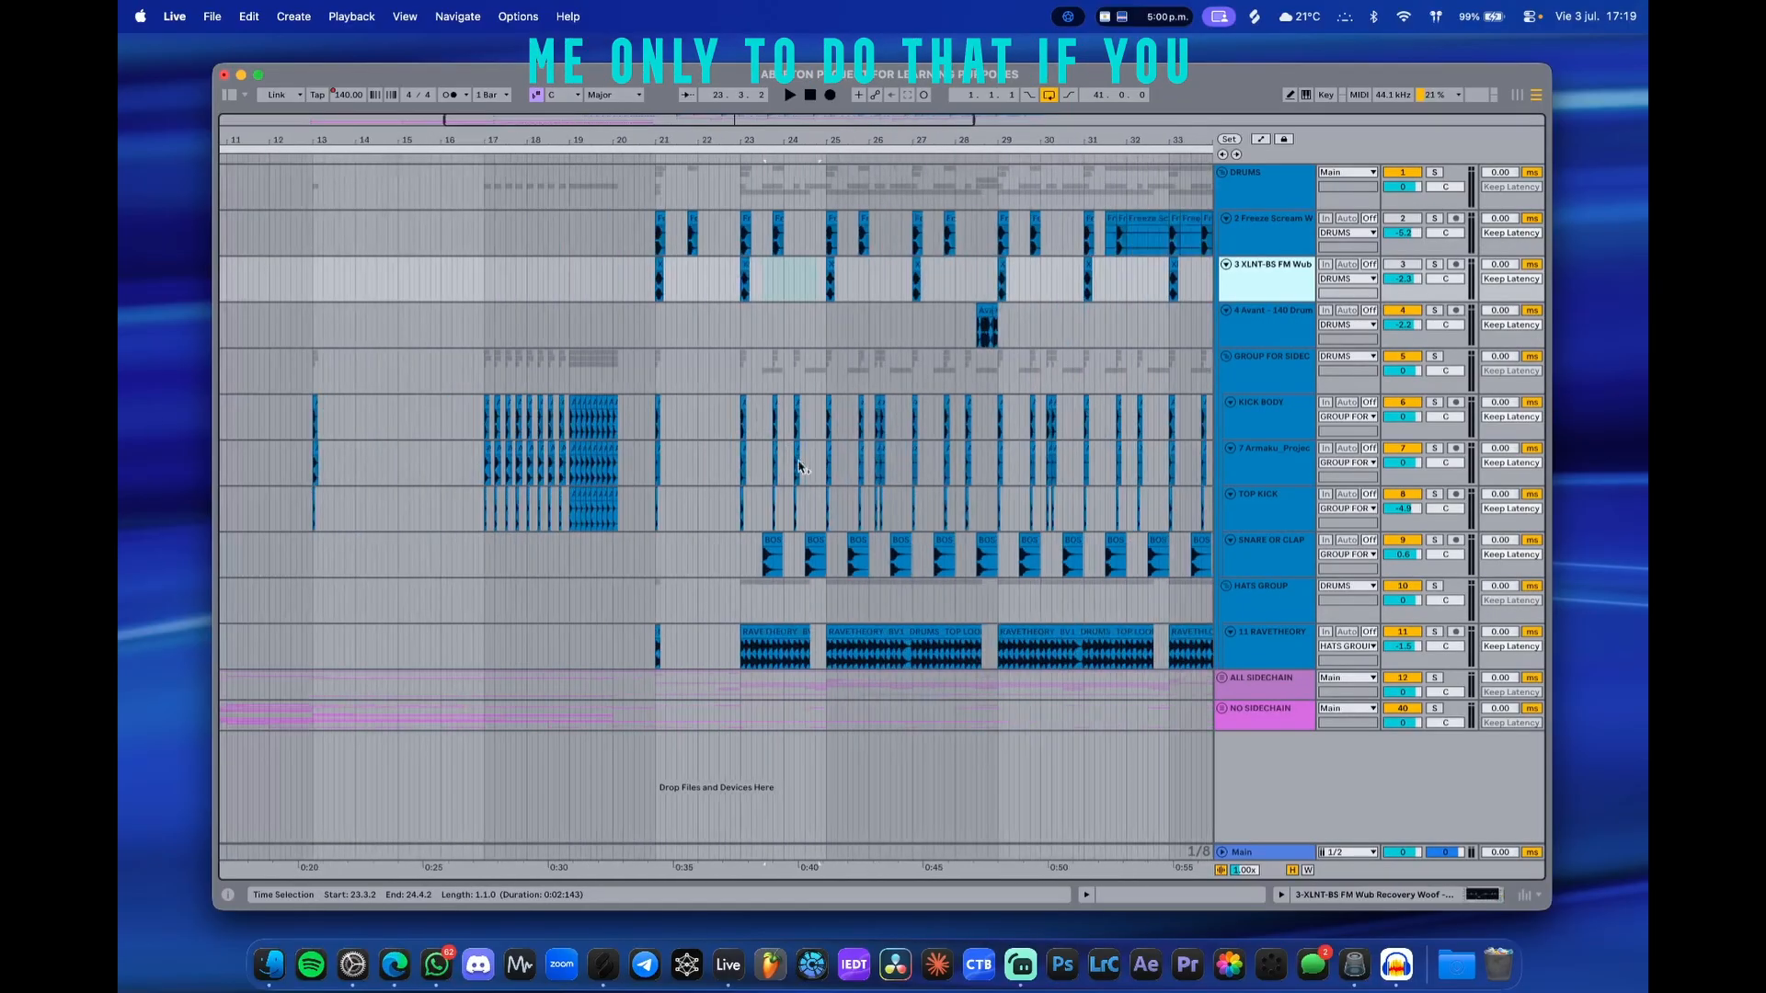
pyautogui.scroll(-3, 699, 526)
# - Unfold the ALL SIDECHAIN group and increase the height of the RAVETHEORY lead track (track 14)
pyautogui.click(1222, 678)
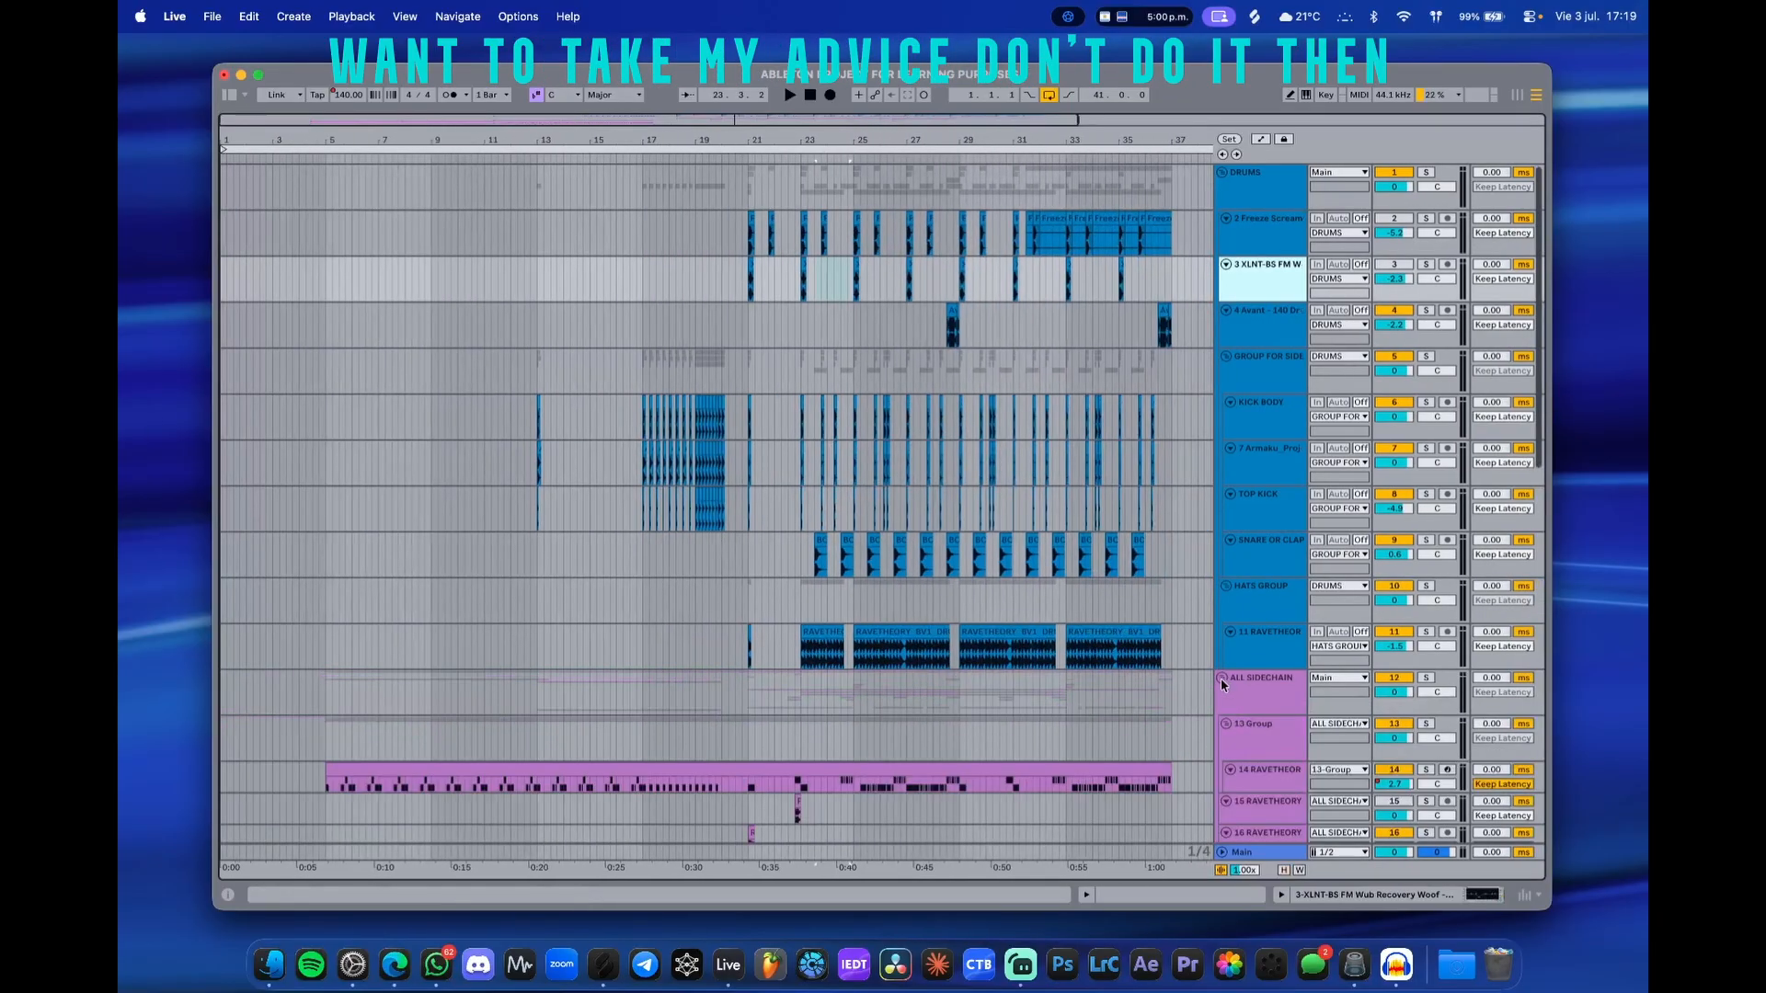
pyautogui.scroll(-5, 1223, 682)
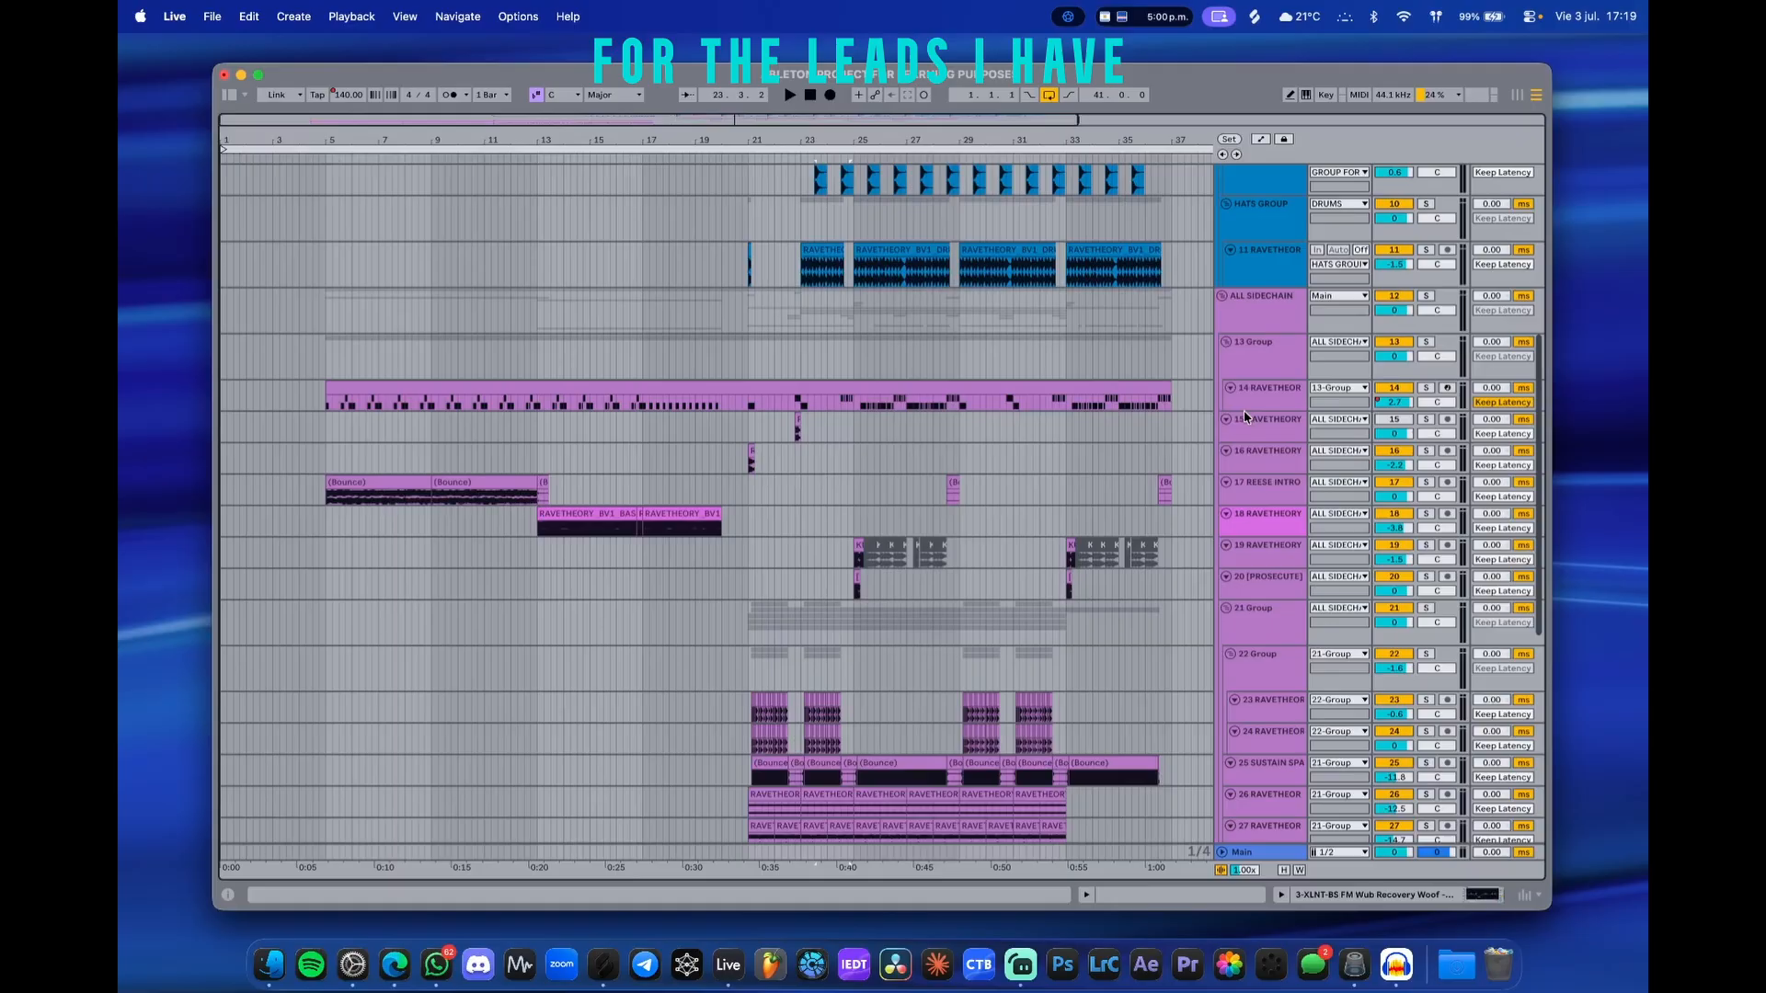
pyautogui.moveTo(1244, 411); pyautogui.dragTo(1244, 585)
# - Place the insert marker at 6.2 in the track 14 clip, and set the adaptive grid to Narrow
pyautogui.click(340, 470)
pyautogui.rightClick(359, 470)
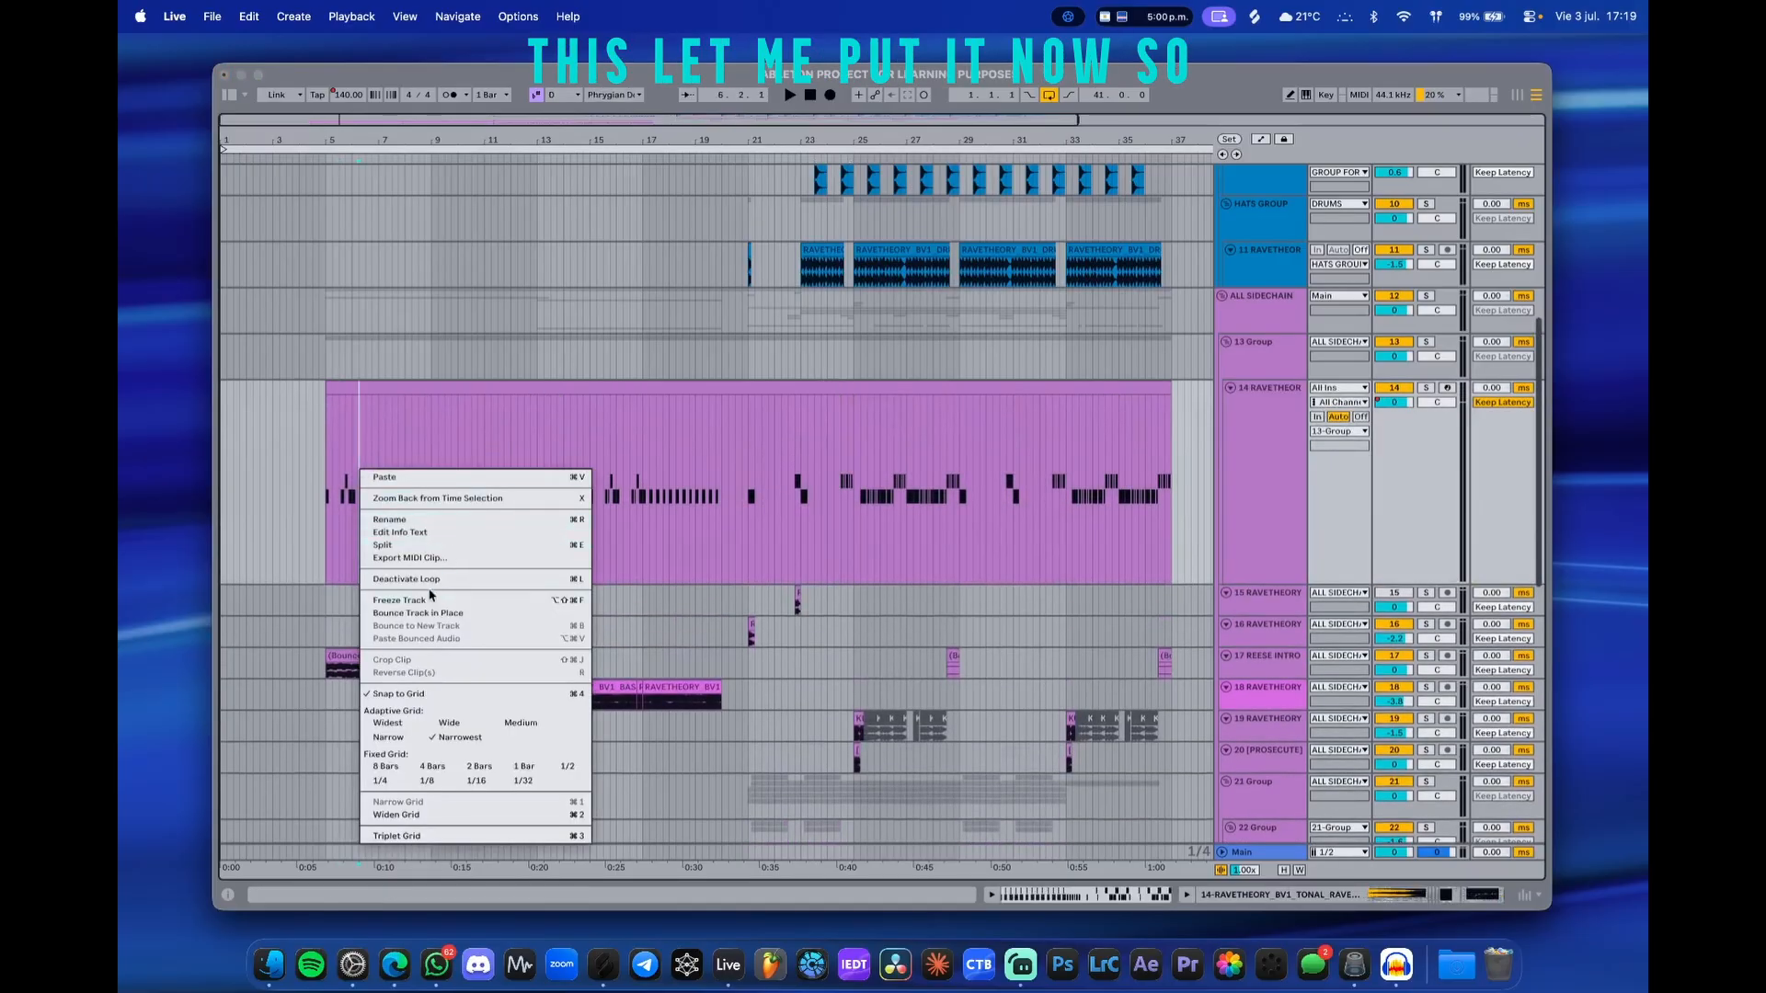
pyautogui.click(413, 741)
pyautogui.scroll(5, 538, 497)
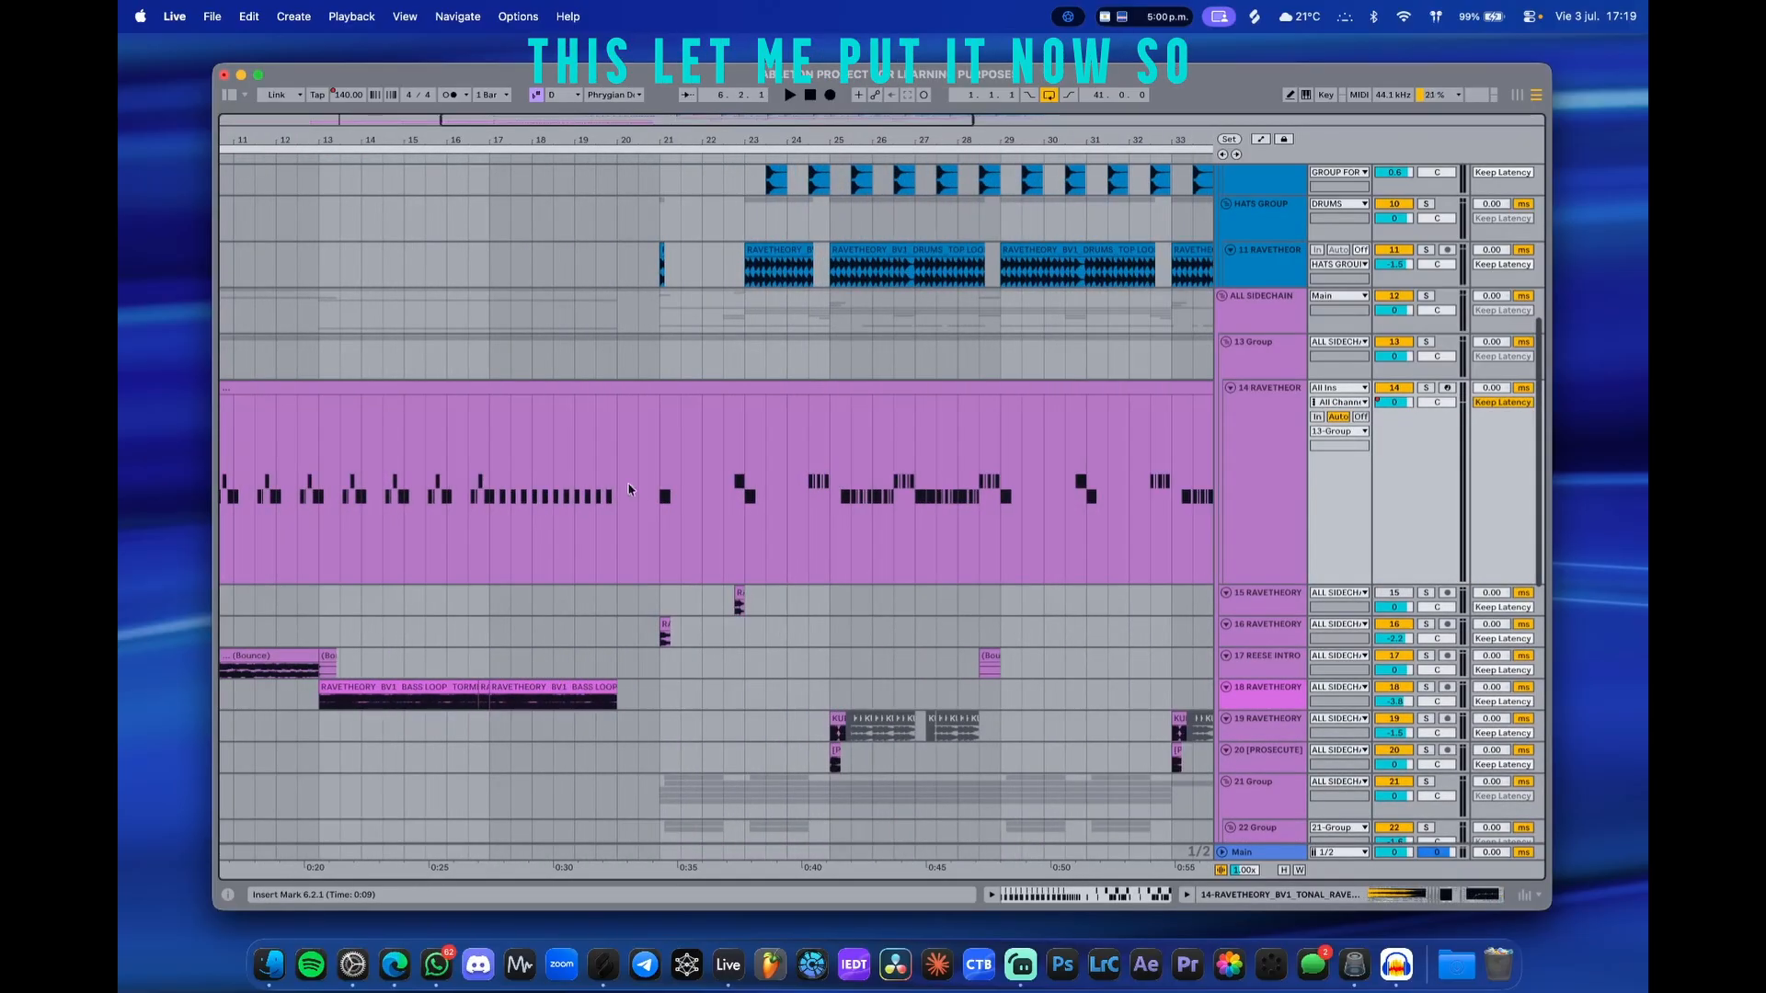
pyautogui.hscroll(-4, 538, 498)
pyautogui.scroll(1, 538, 498)
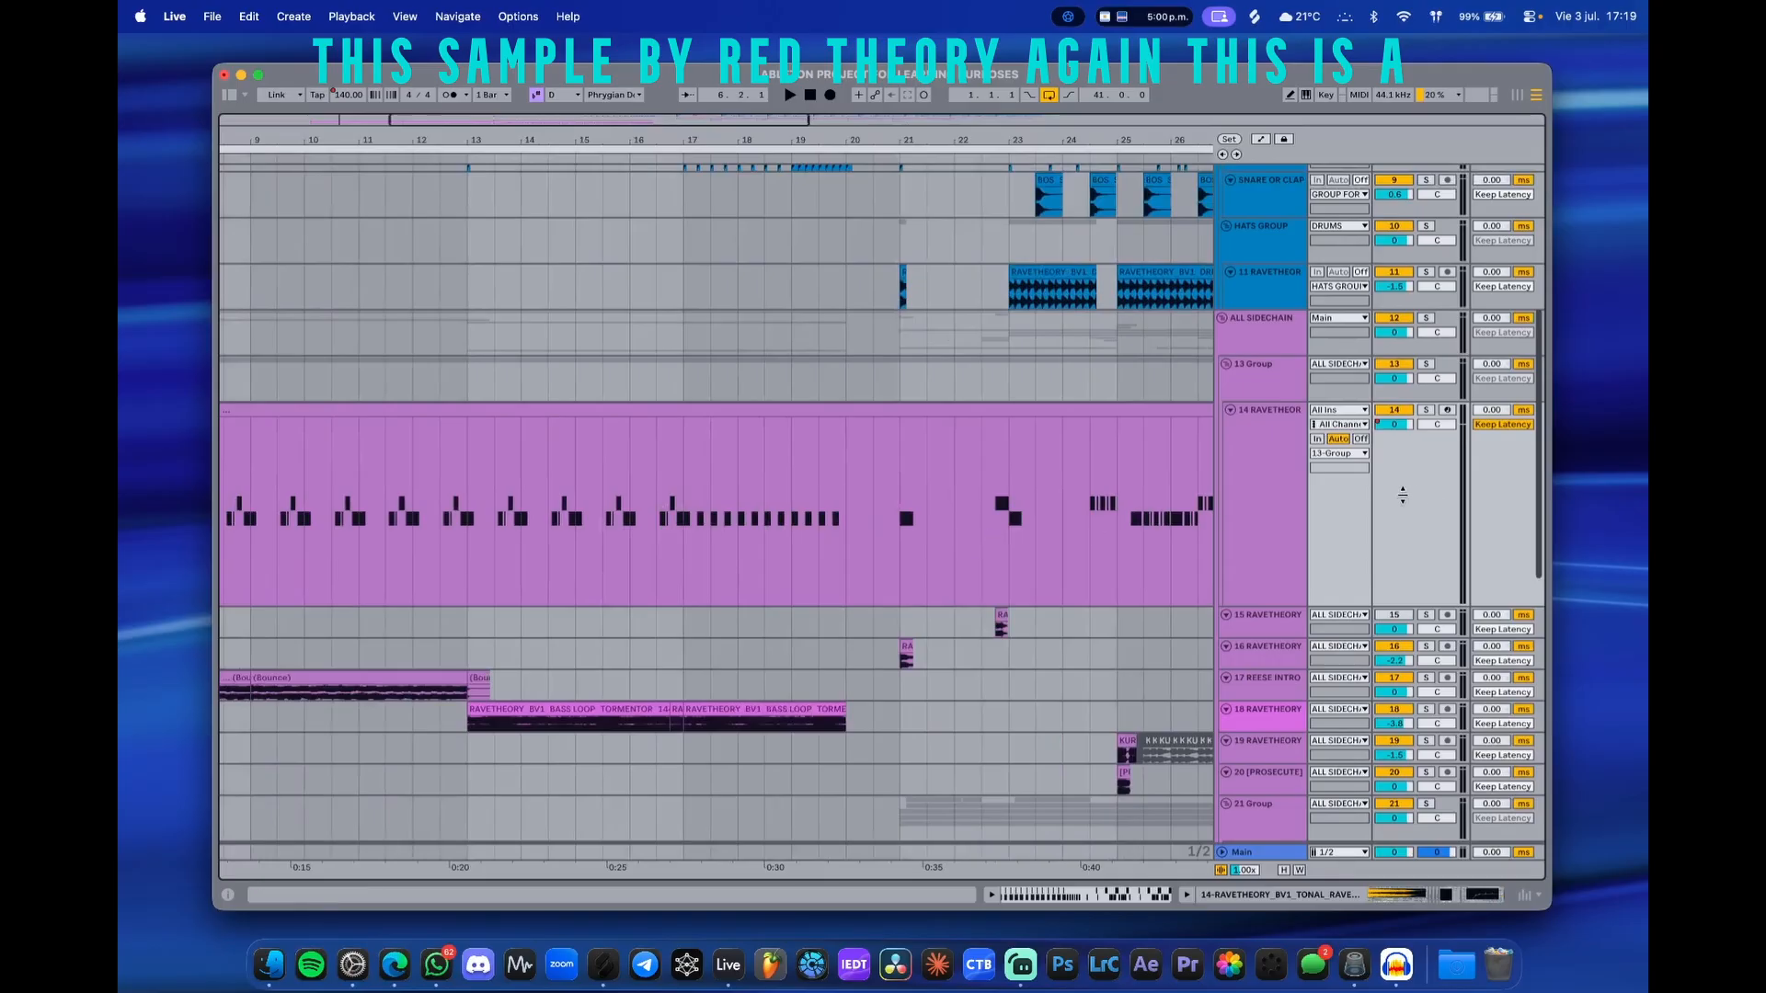
# - Show the device chain of track 14, and examine its rave stab sample and the MIDI notes in the arrangement
pyautogui.click(1263, 475)
pyautogui.doubleClick(1261, 471)
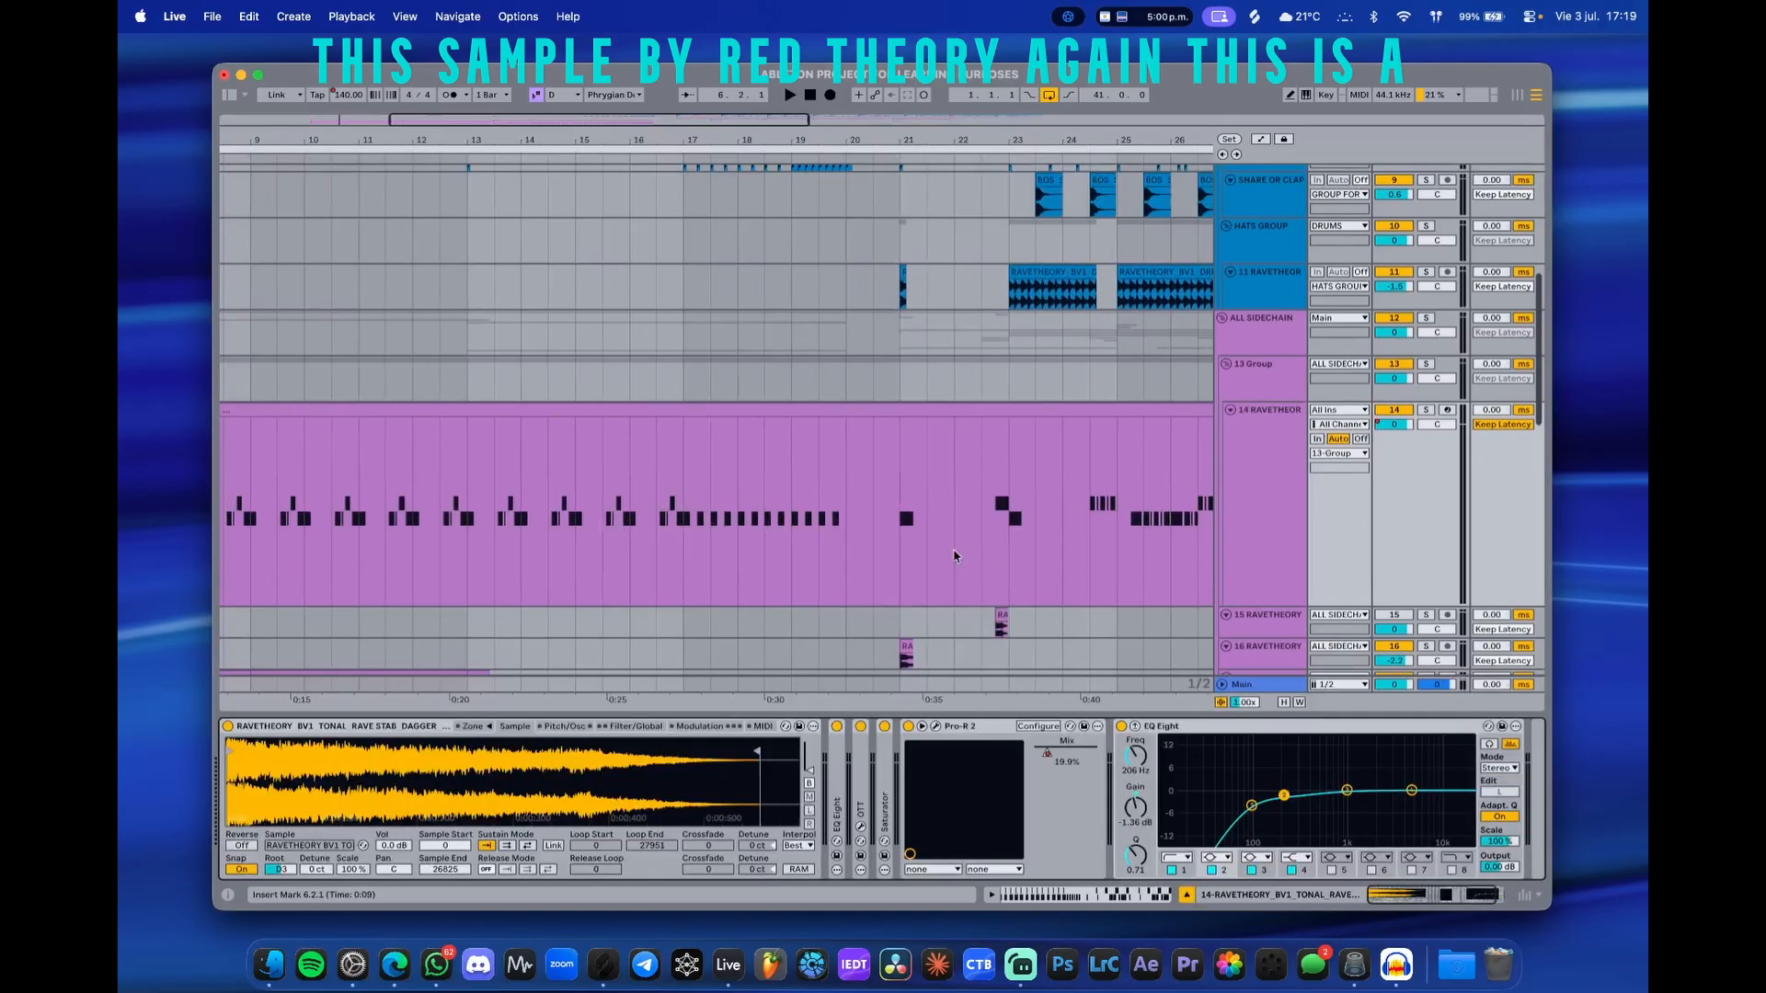
pyautogui.hscroll(3, 924, 510)
pyautogui.scroll(1, 924, 509)
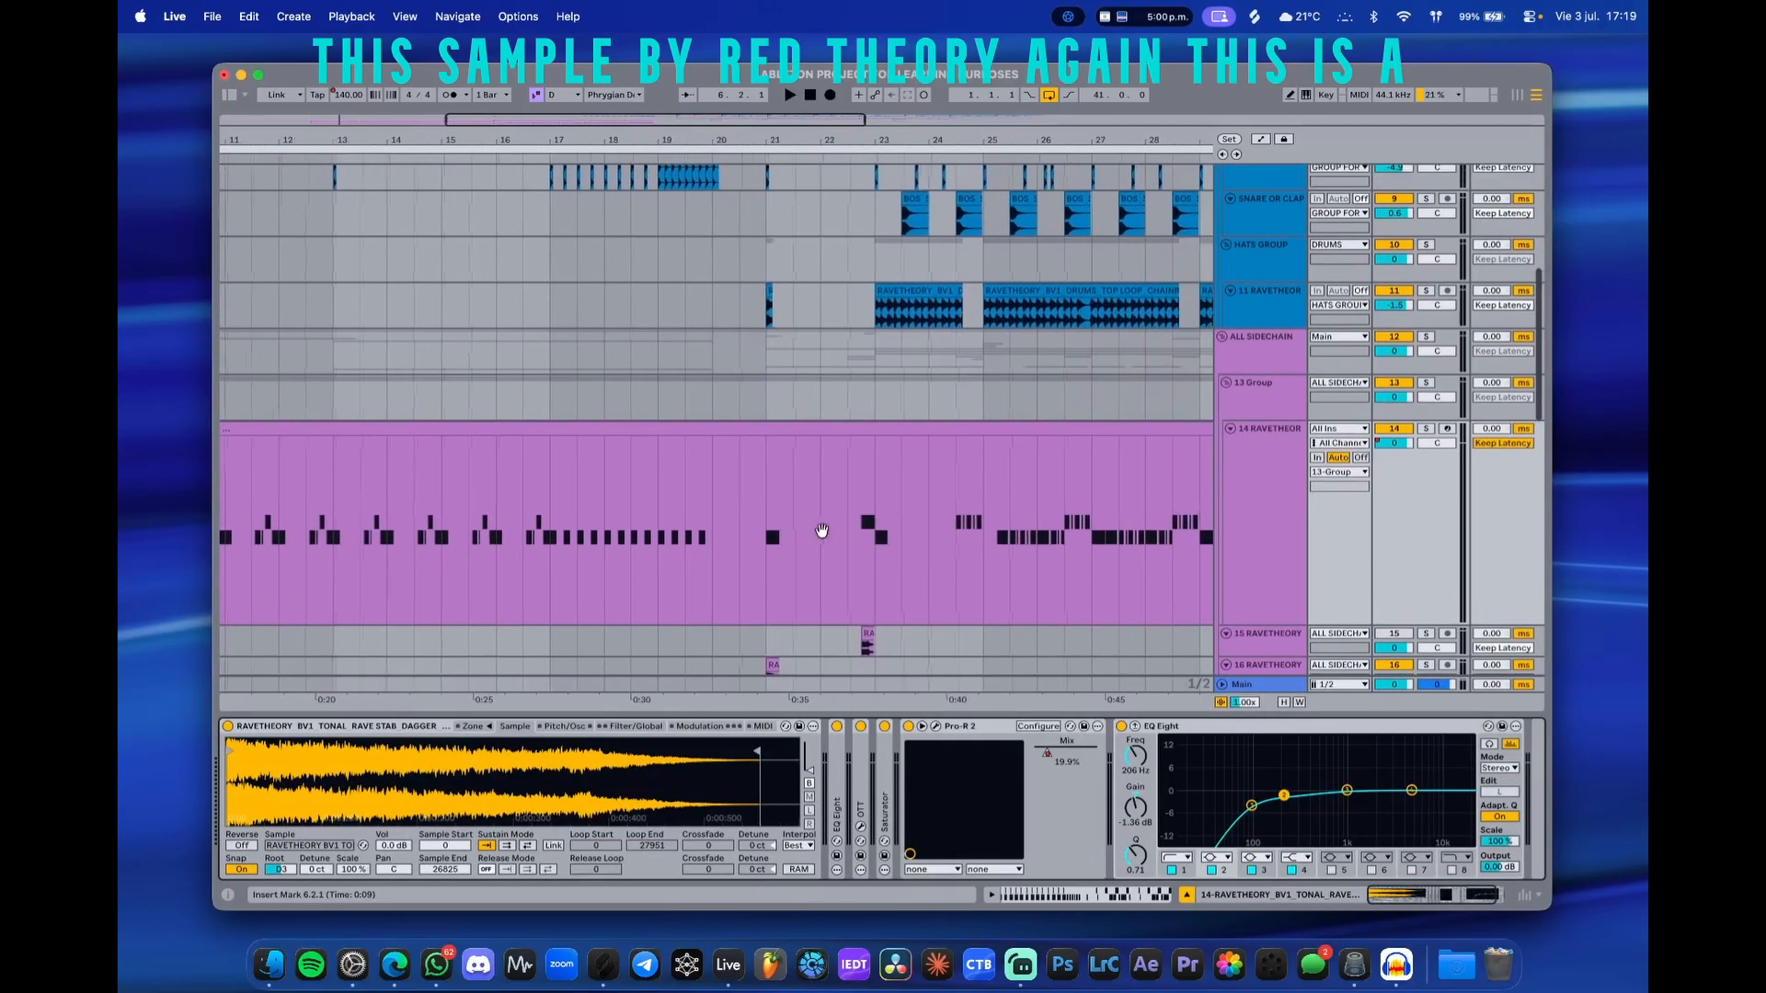
pyautogui.scroll(2, 951, 533)
pyautogui.scroll(2, 858, 540)
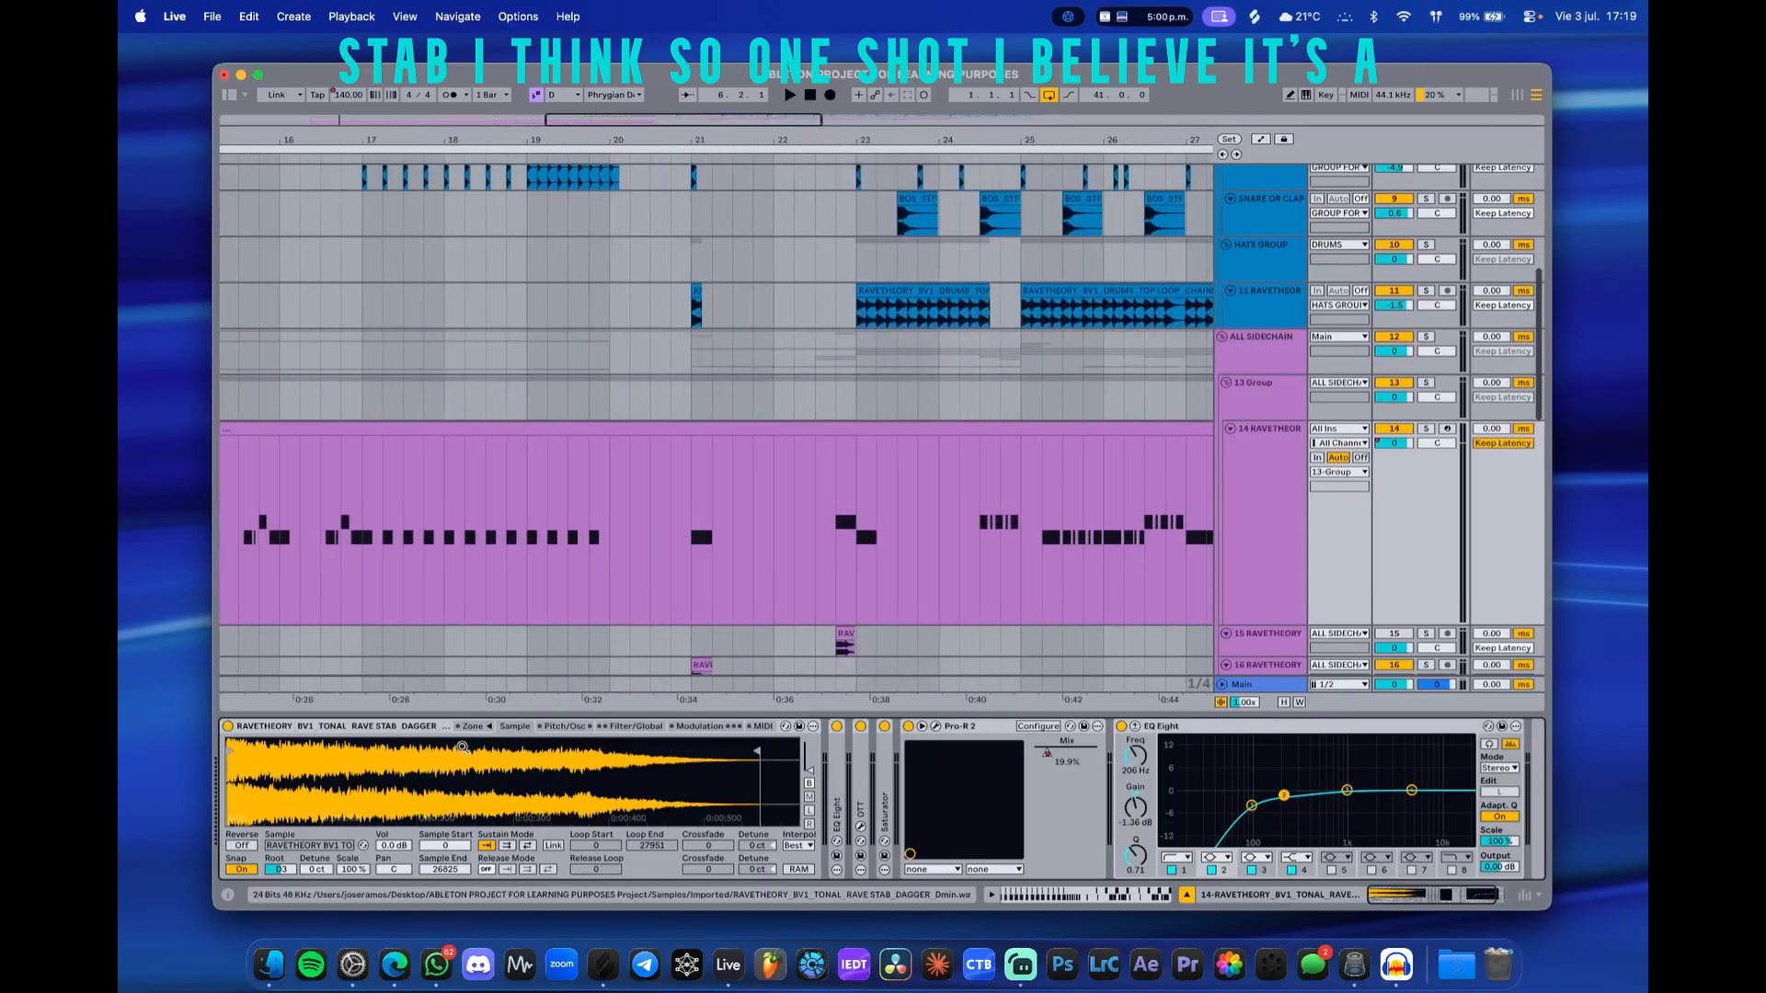
pyautogui.scroll(-1, 888, 550)
pyautogui.scroll(1, 879, 544)
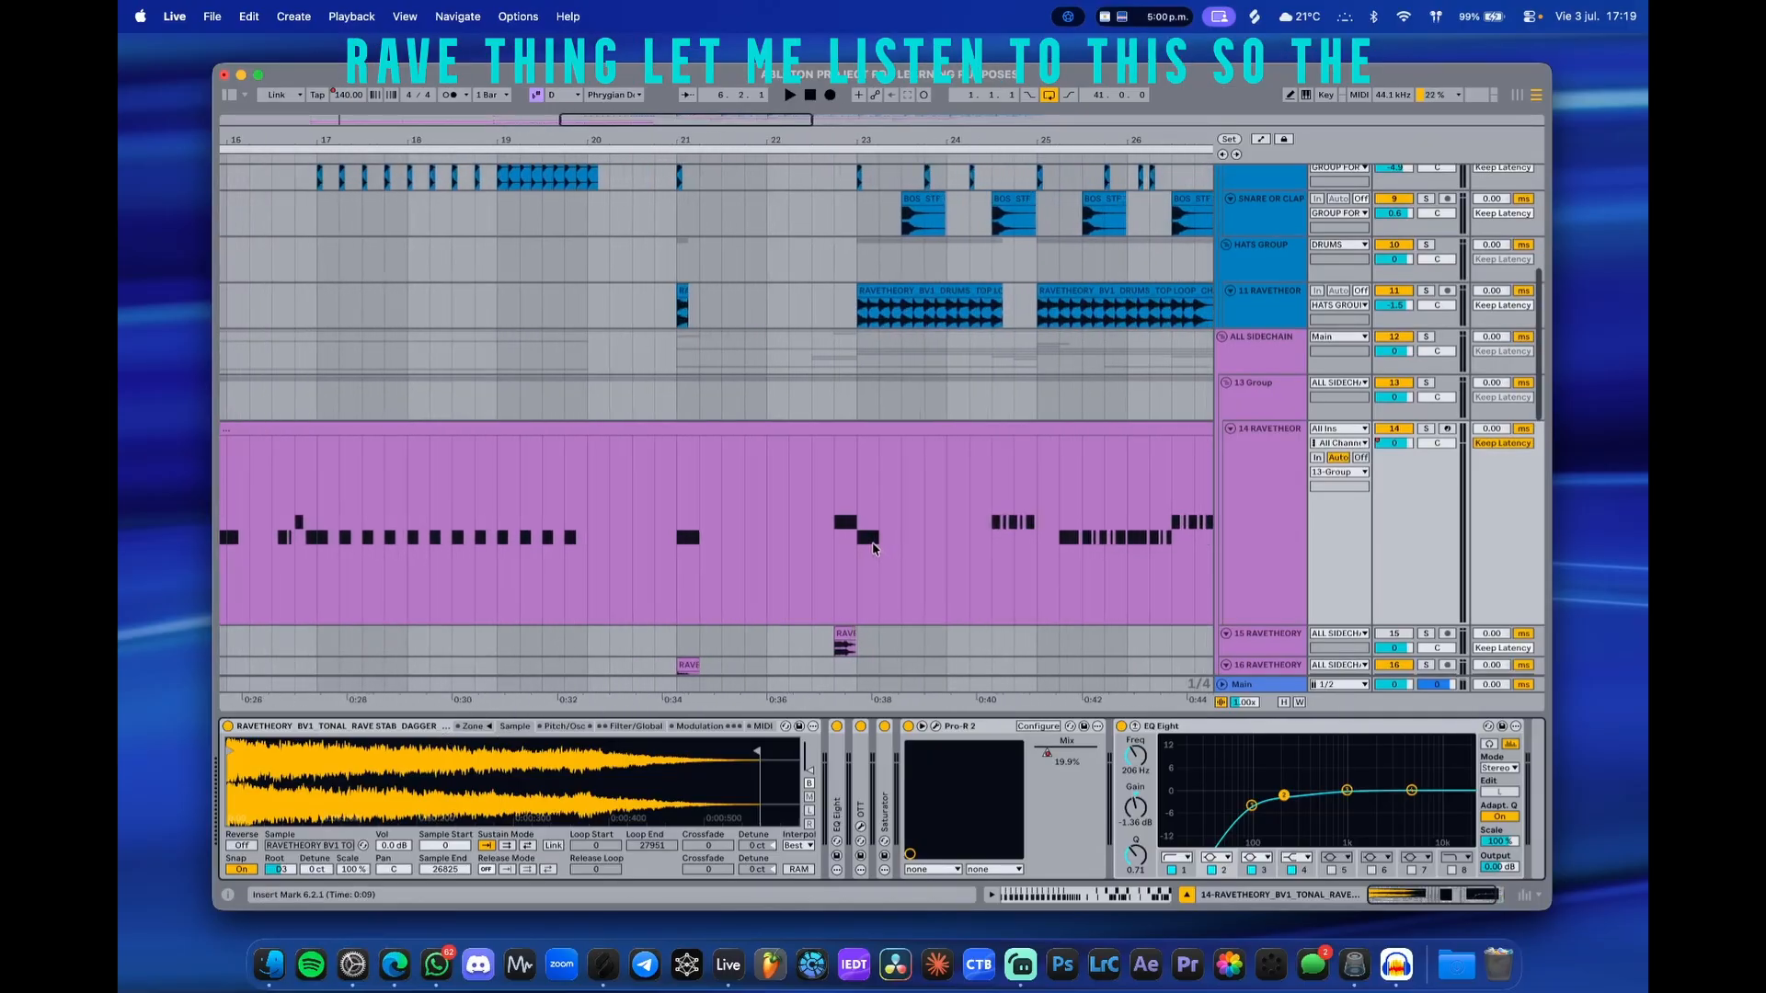
# - Solo track 14 and play its rave stab from bar 23
pyautogui.click(857, 536)
pyautogui.press('space')
pyautogui.hscroll(1, 869, 535)
pyautogui.press('s')
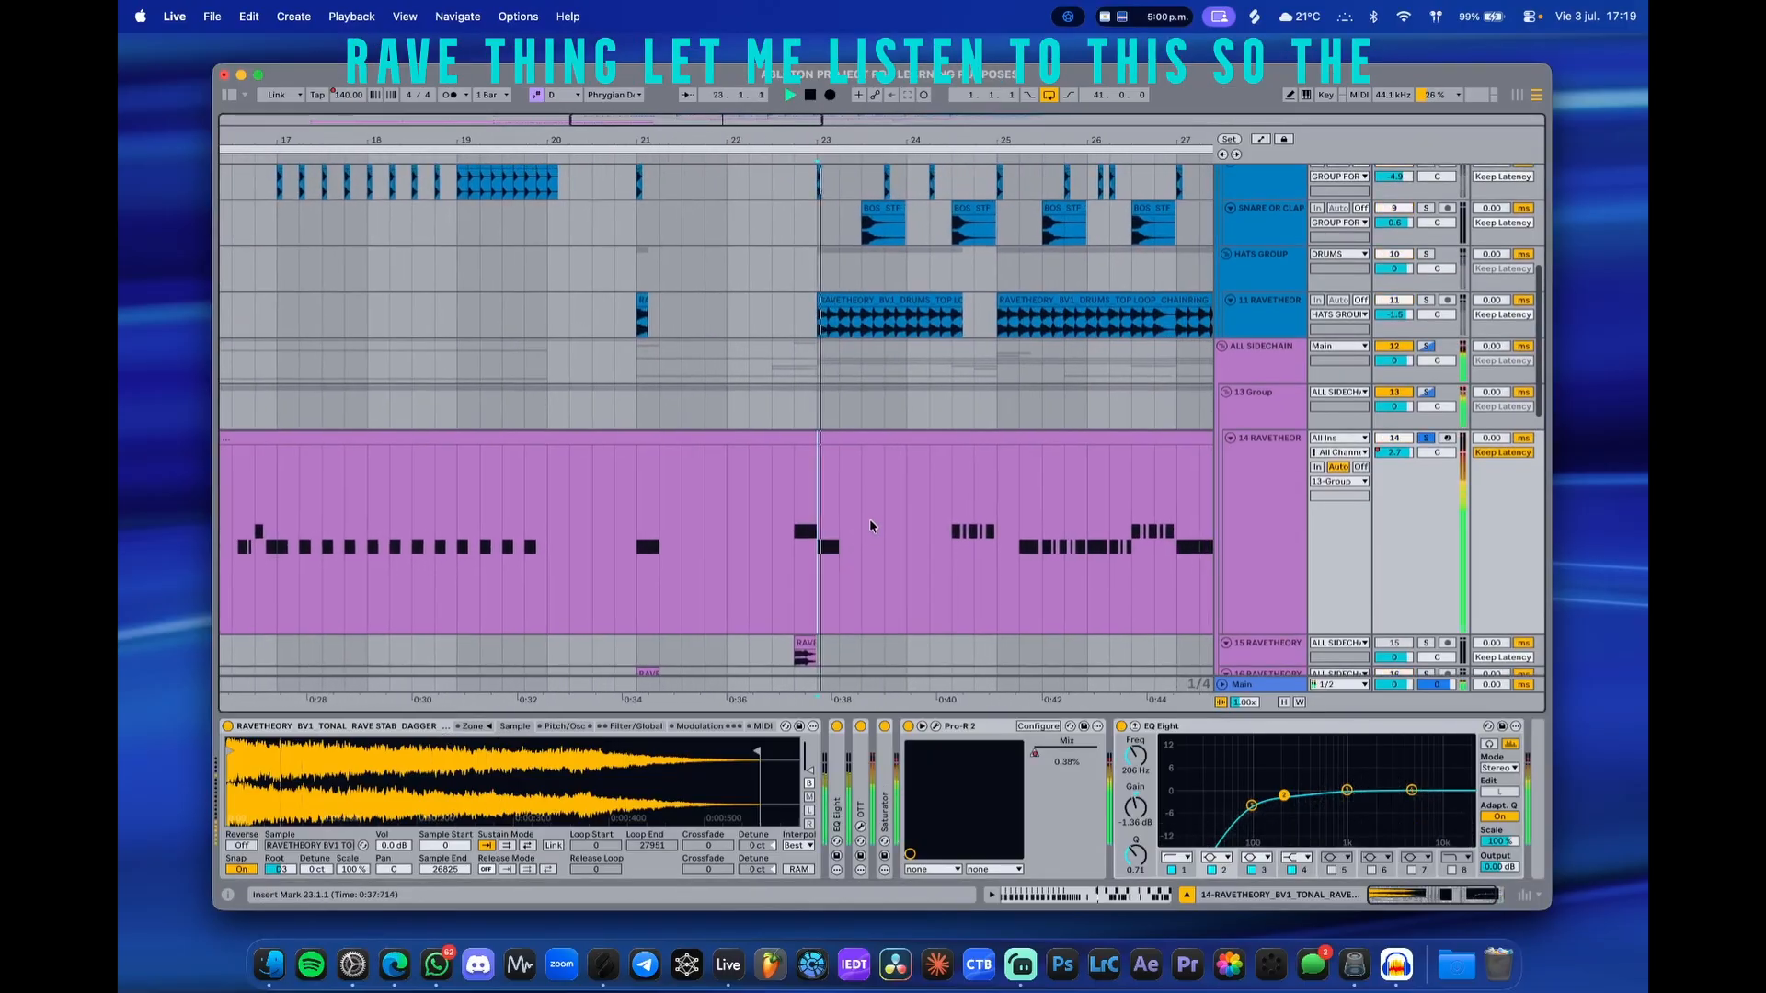
# - Expand the first EQ Eight on track 14, inspect its low cut and high-frequency bands, and collapse it again
pyautogui.doubleClick(836, 780)
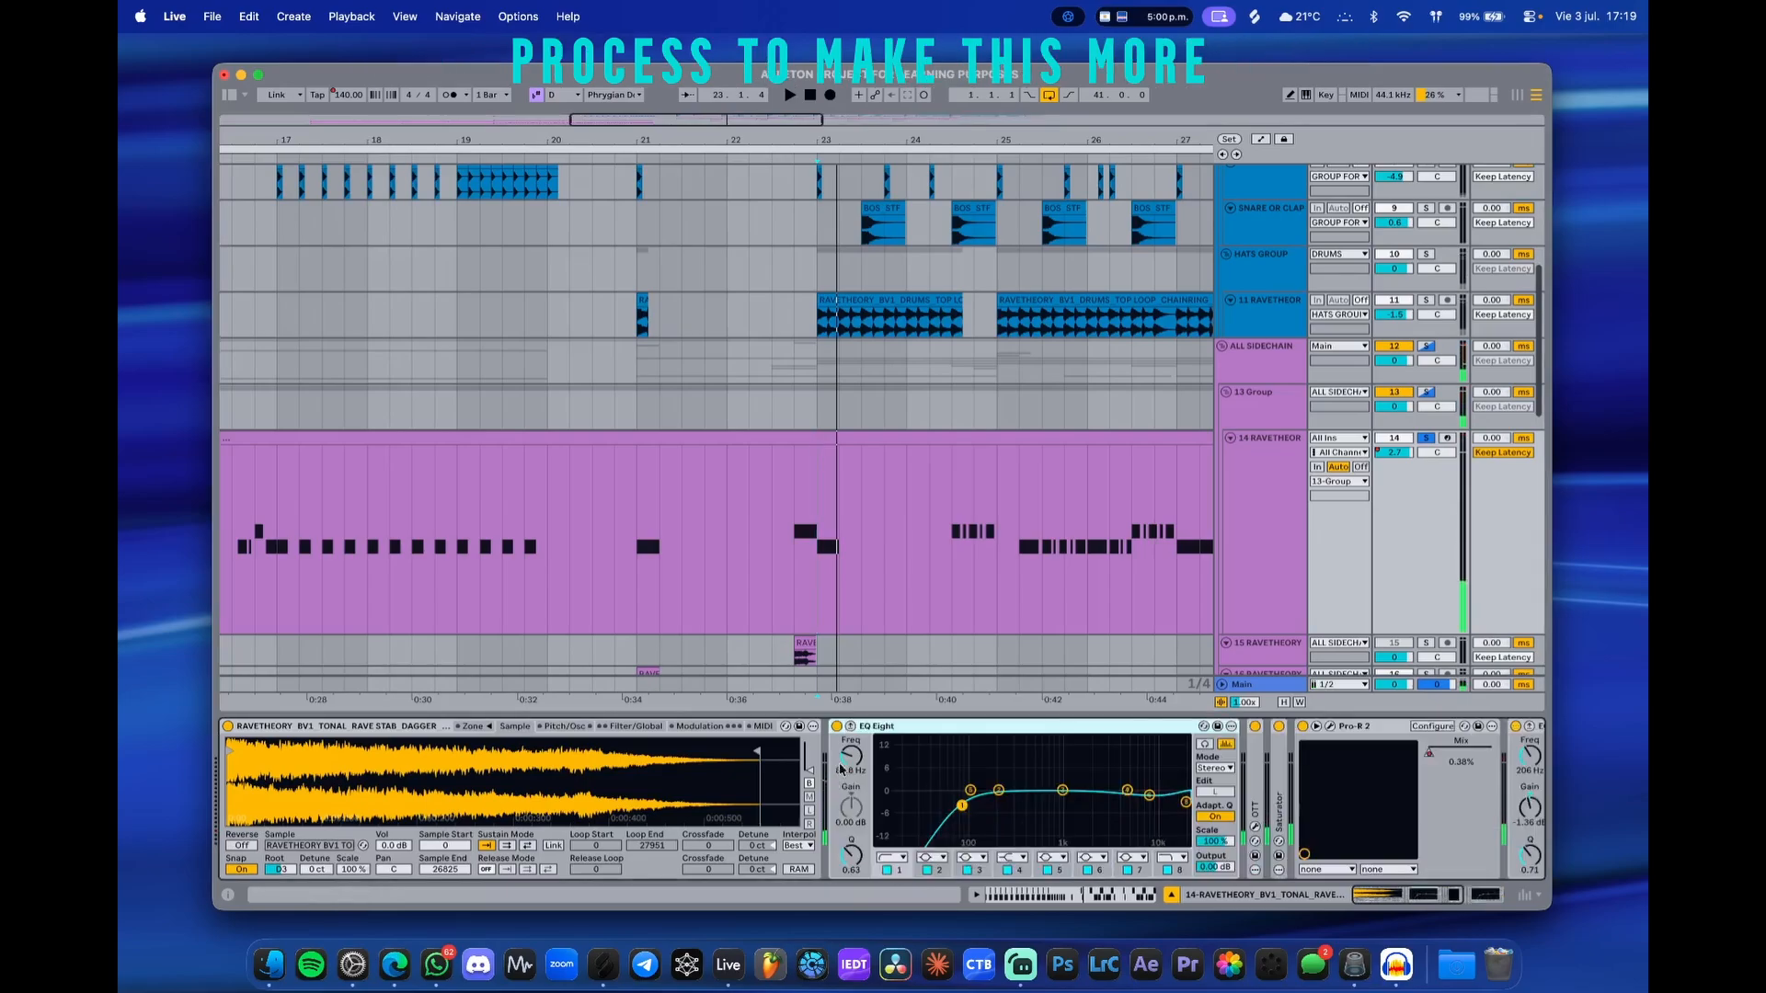
pyautogui.doubleClick(922, 728)
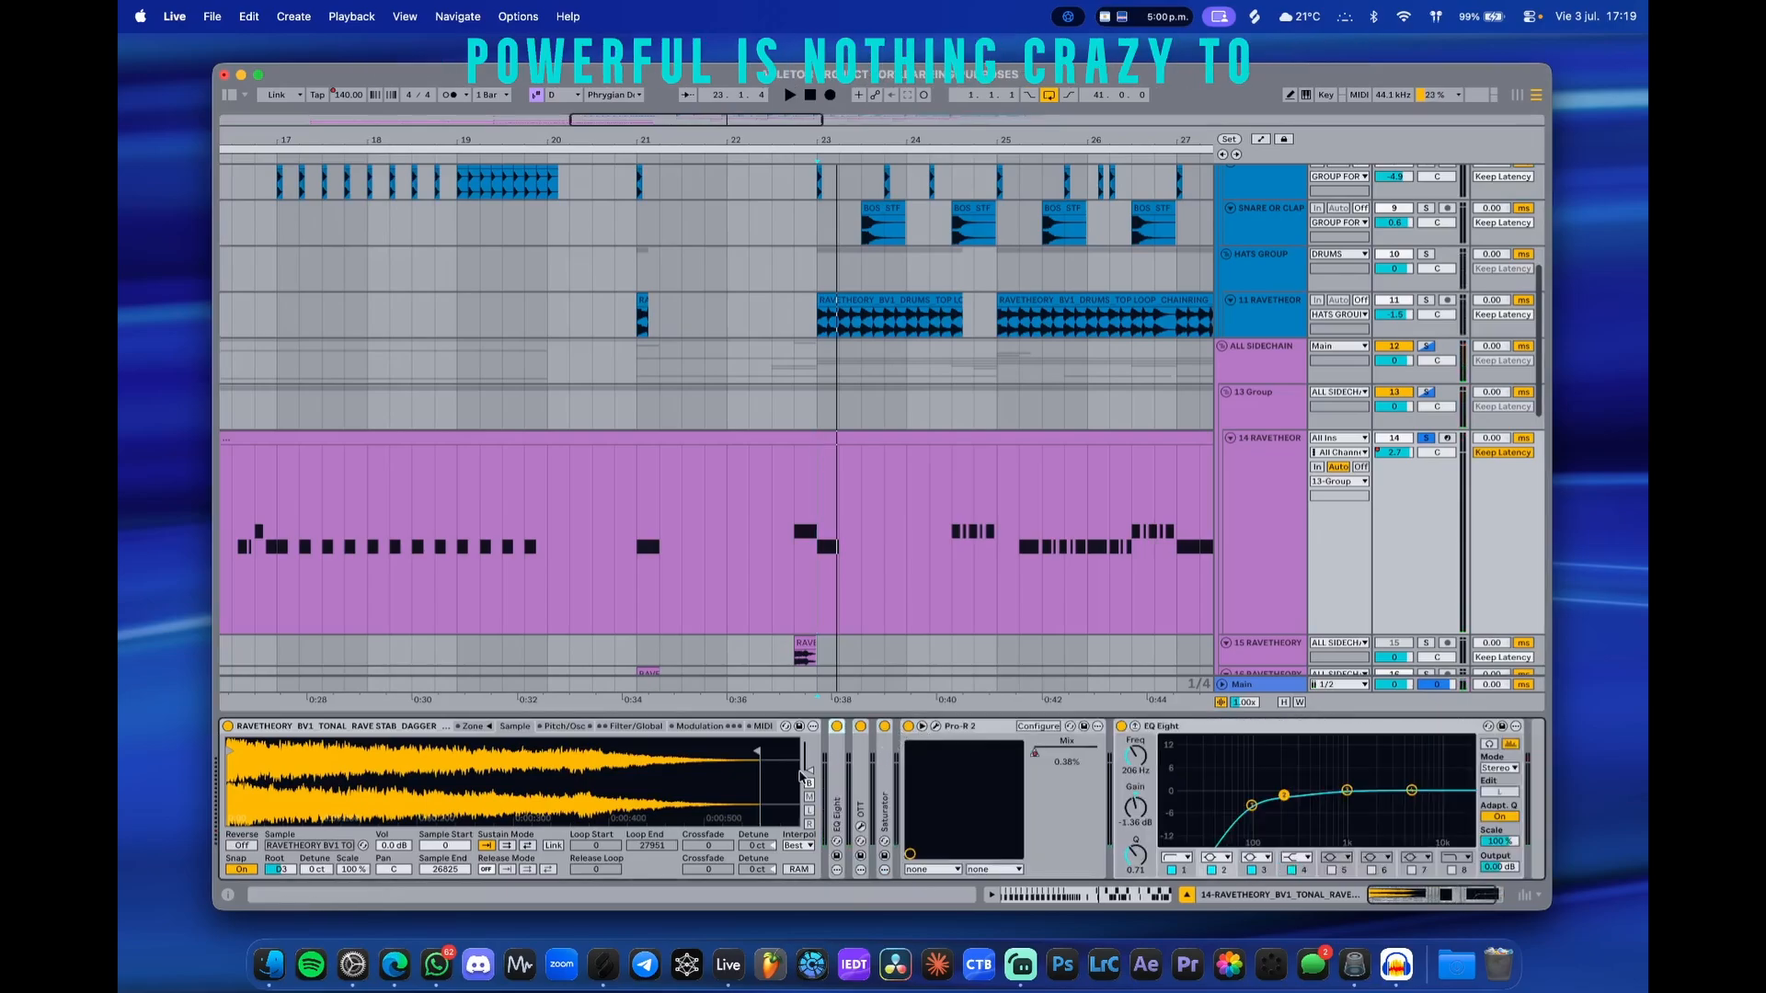
pyautogui.doubleClick(830, 772)
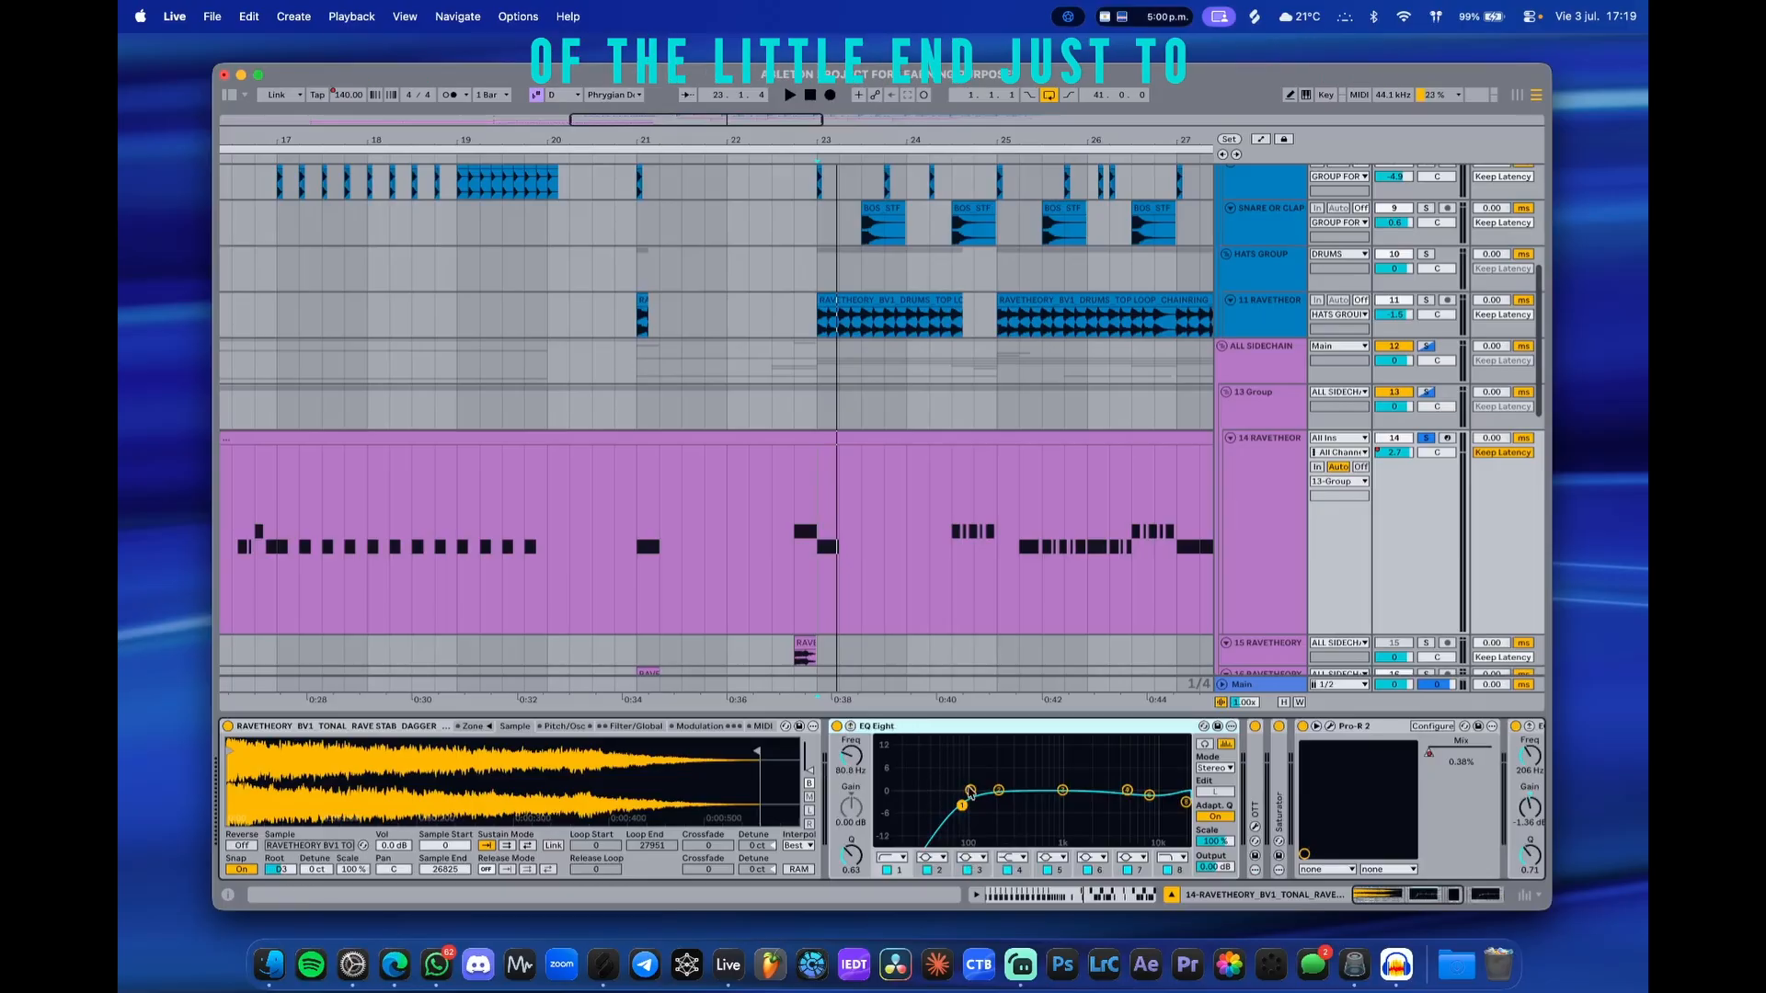
pyautogui.click(1150, 793)
pyautogui.moveTo(1150, 789); pyautogui.dragTo(1153, 797)
pyautogui.doubleClick(1058, 731)
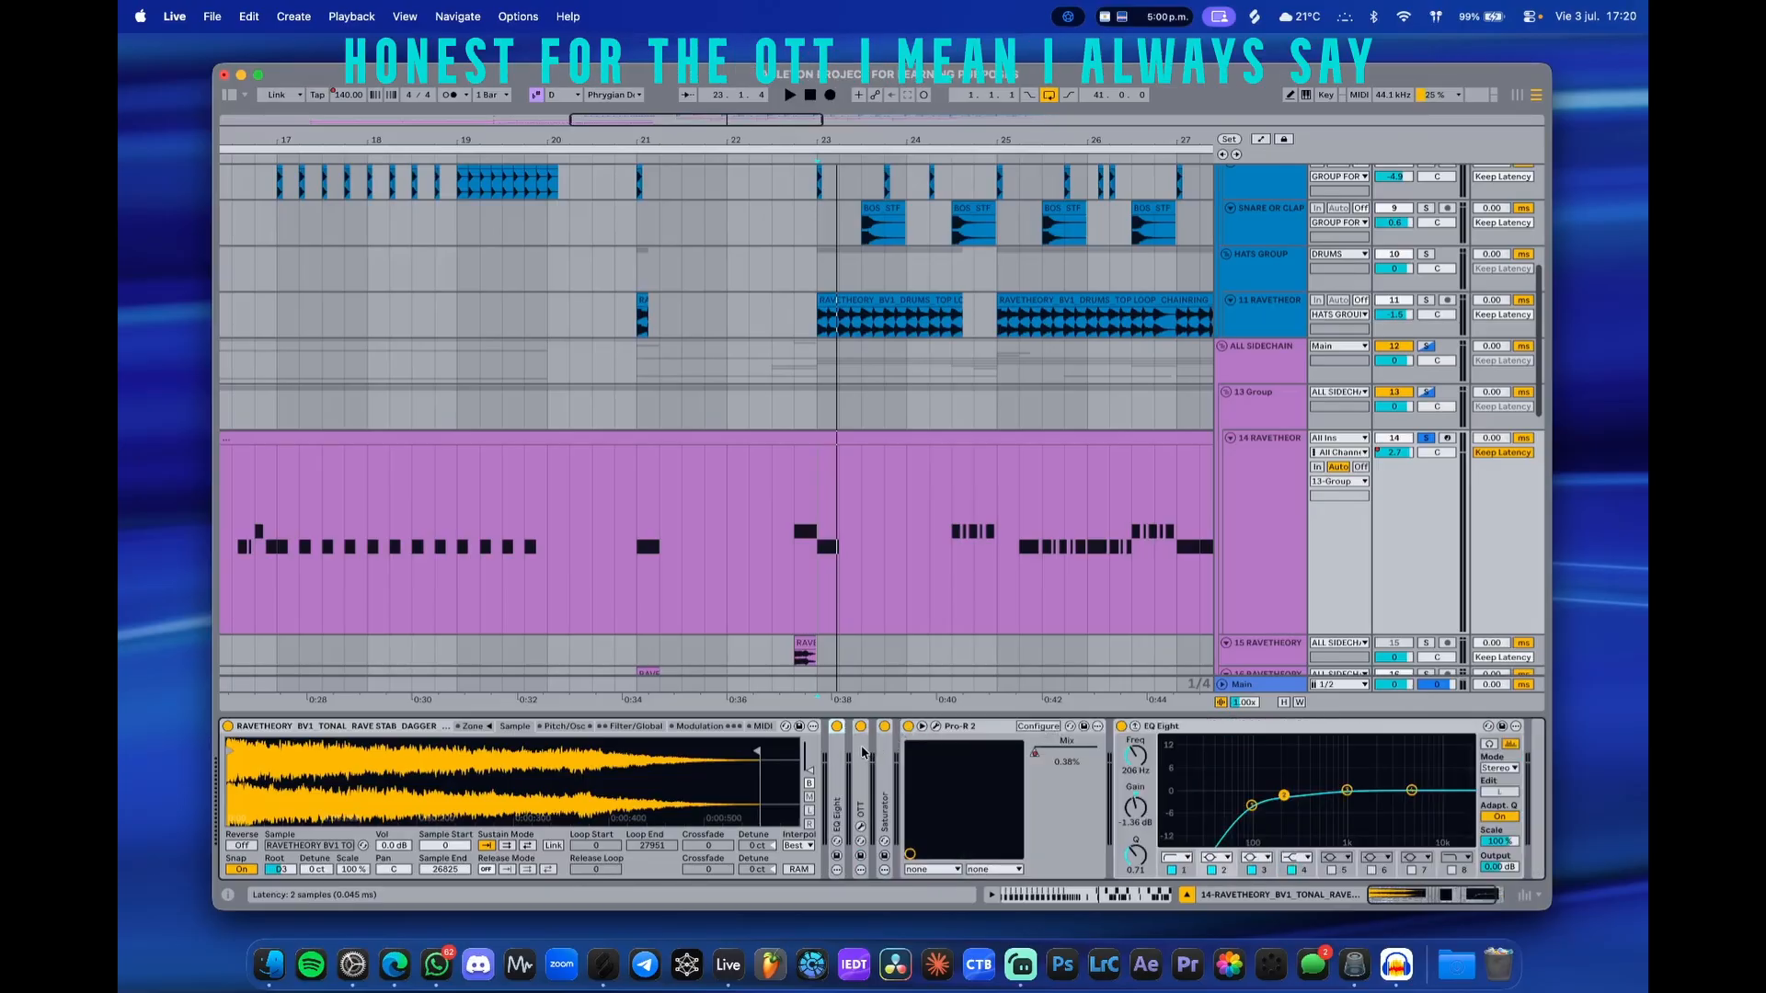
# - Open the OTT plug-in window on track 14, move it aside to review its settings, and close it
pyautogui.click(862, 827)
pyautogui.moveTo(715, 187); pyautogui.dragTo(370, 376)
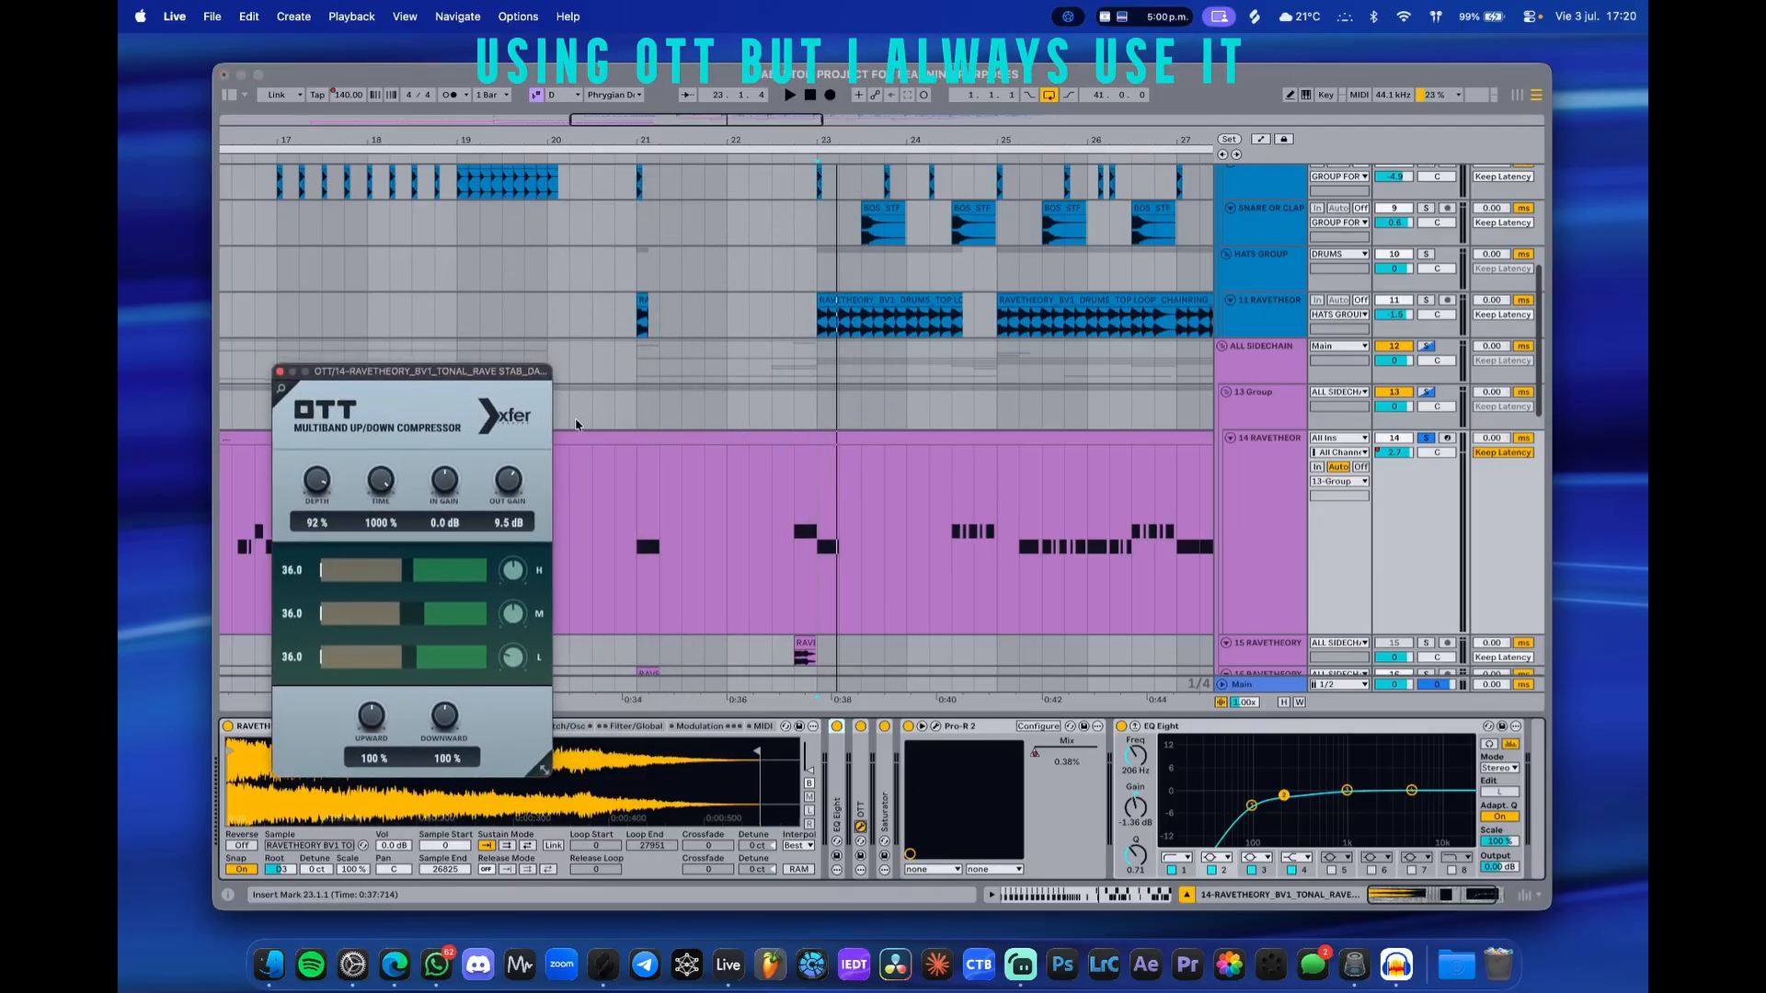
pyautogui.hscroll(3, 869, 550)
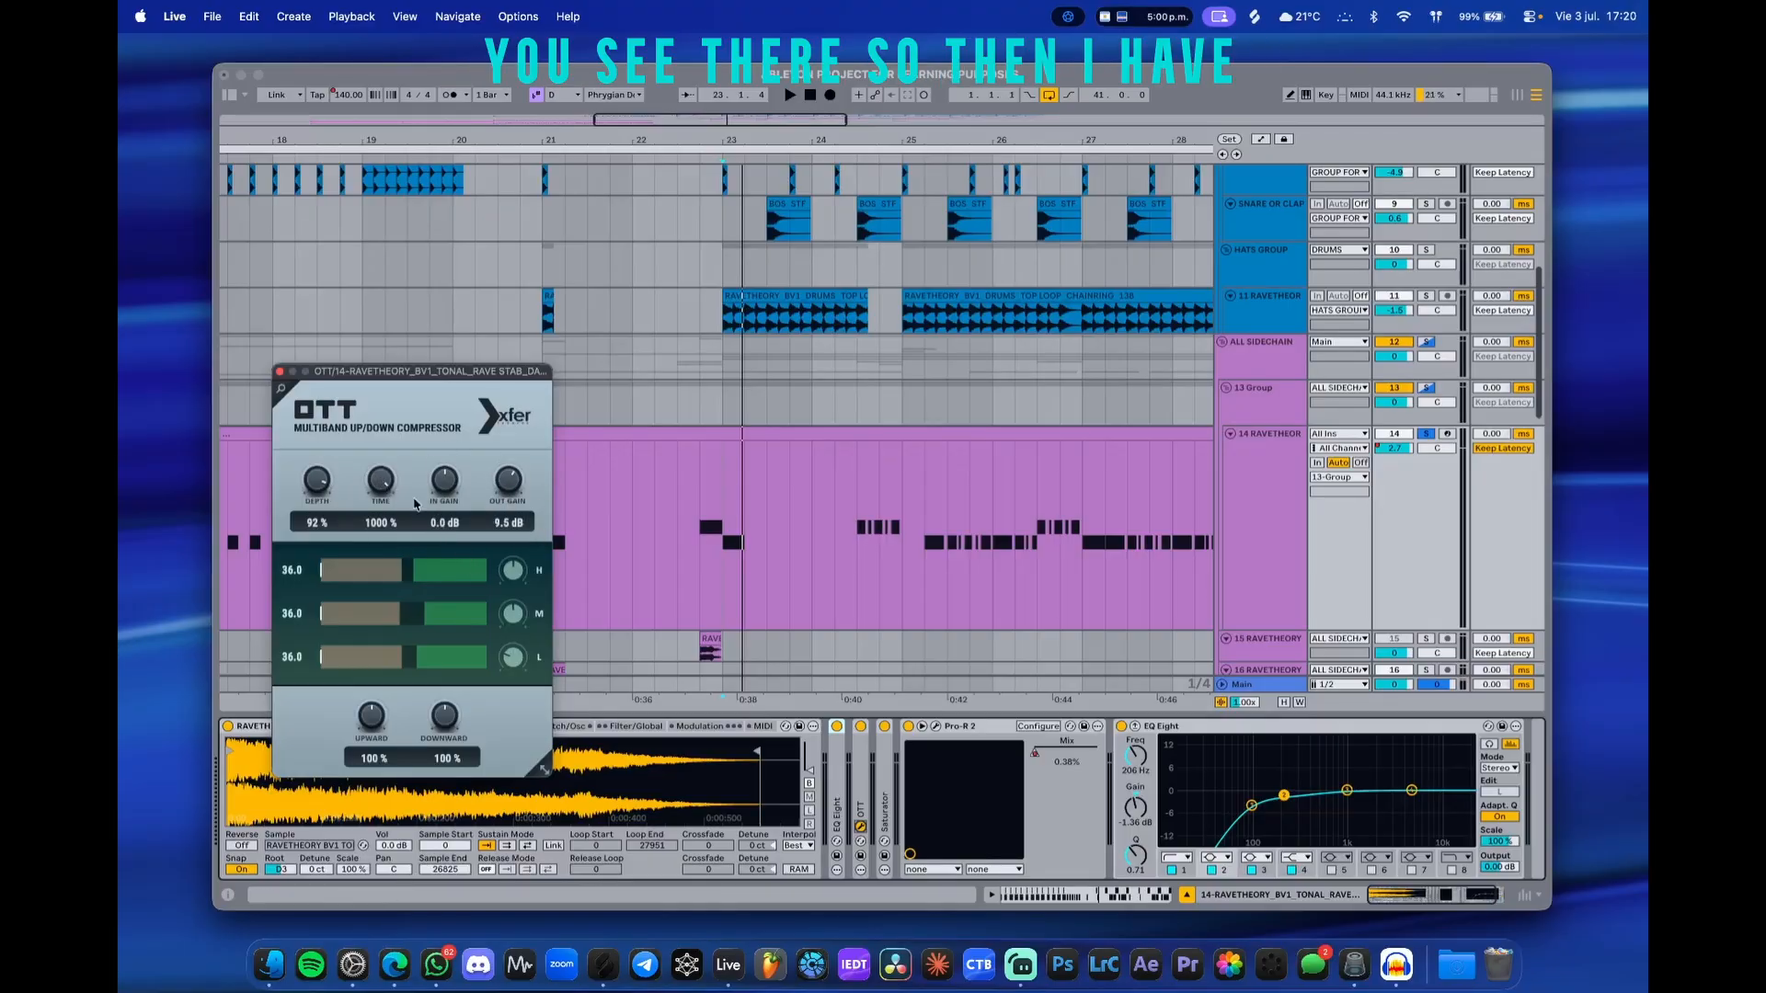
pyautogui.click(281, 371)
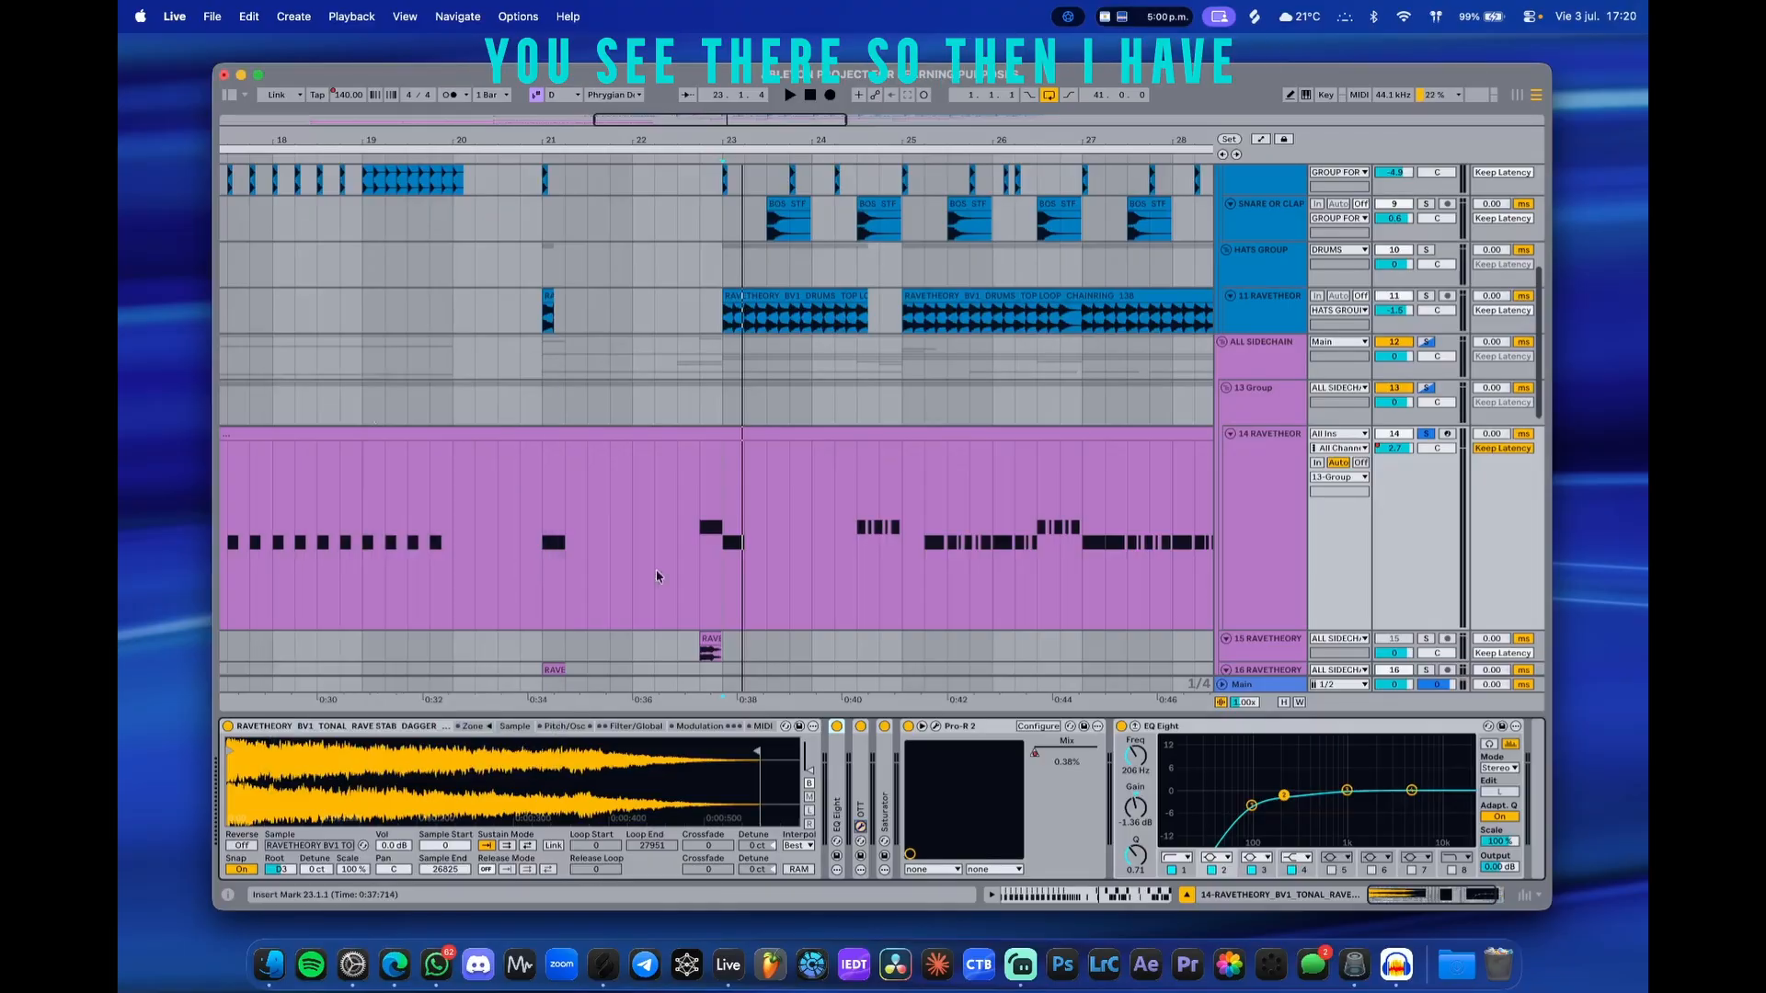
# - Expand the Saturator on track 14 and review its curve types, keeping Medium Curve
pyautogui.doubleClick(890, 766)
pyautogui.hscroll(3, 759, 511)
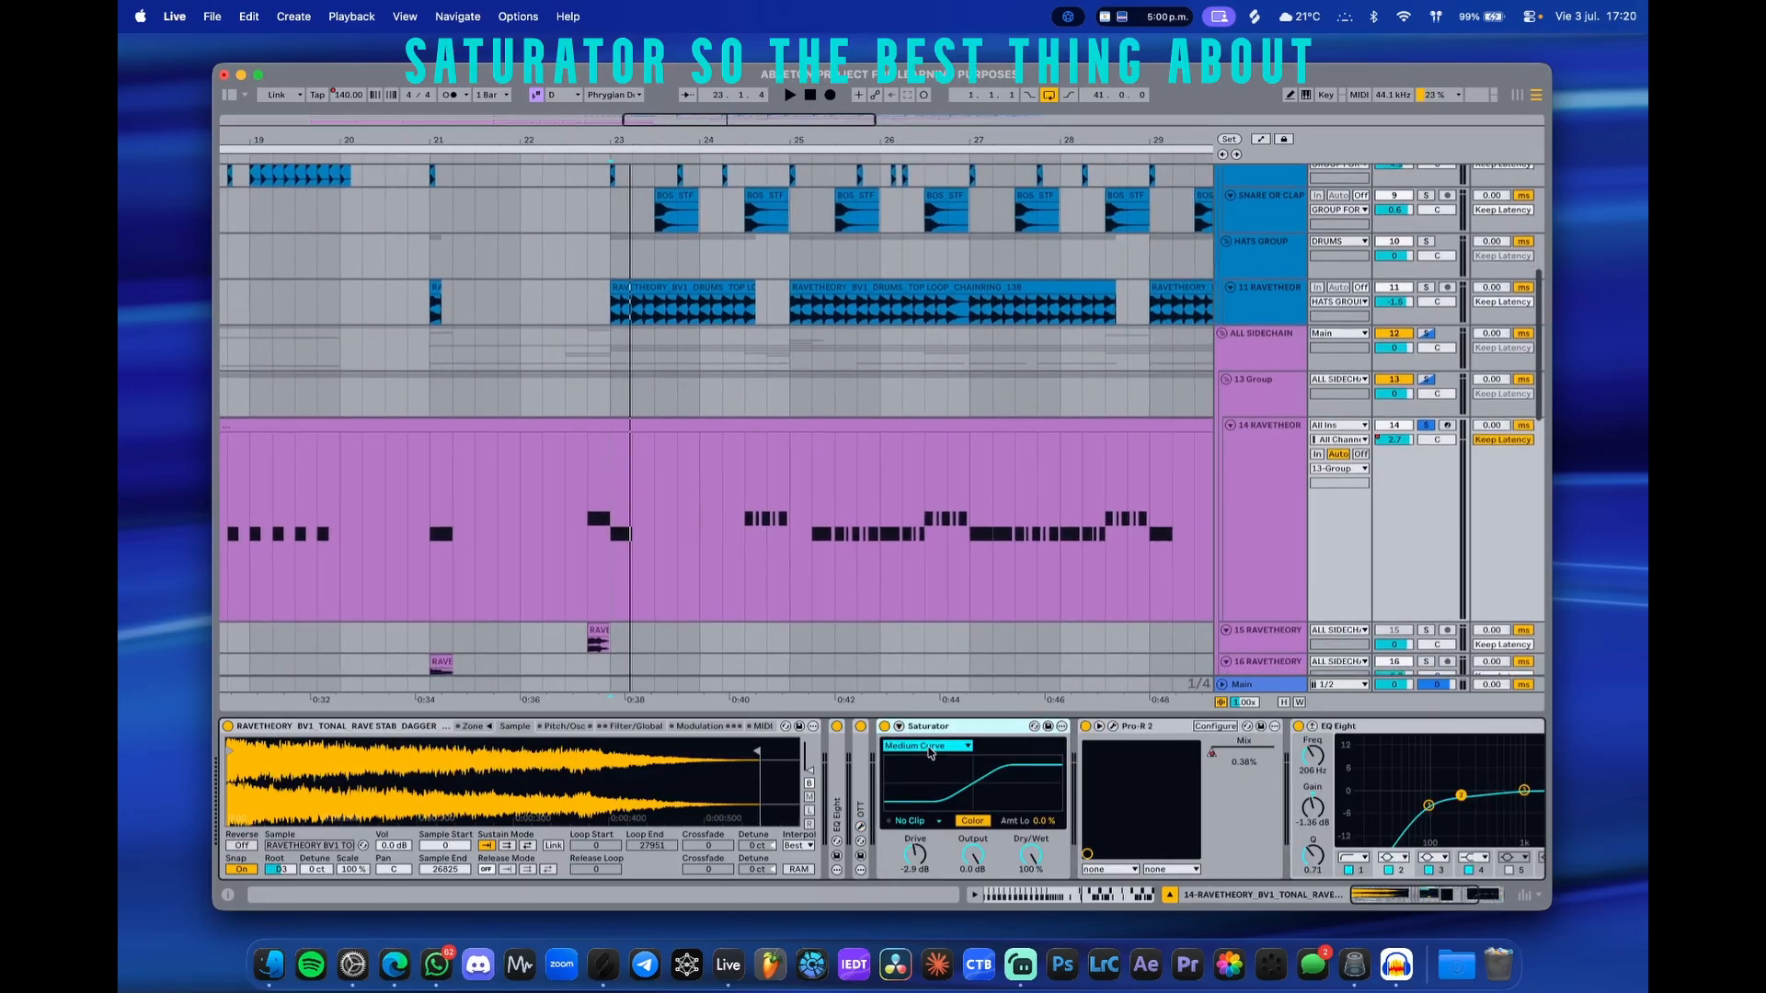
pyautogui.hscroll(3, 780, 552)
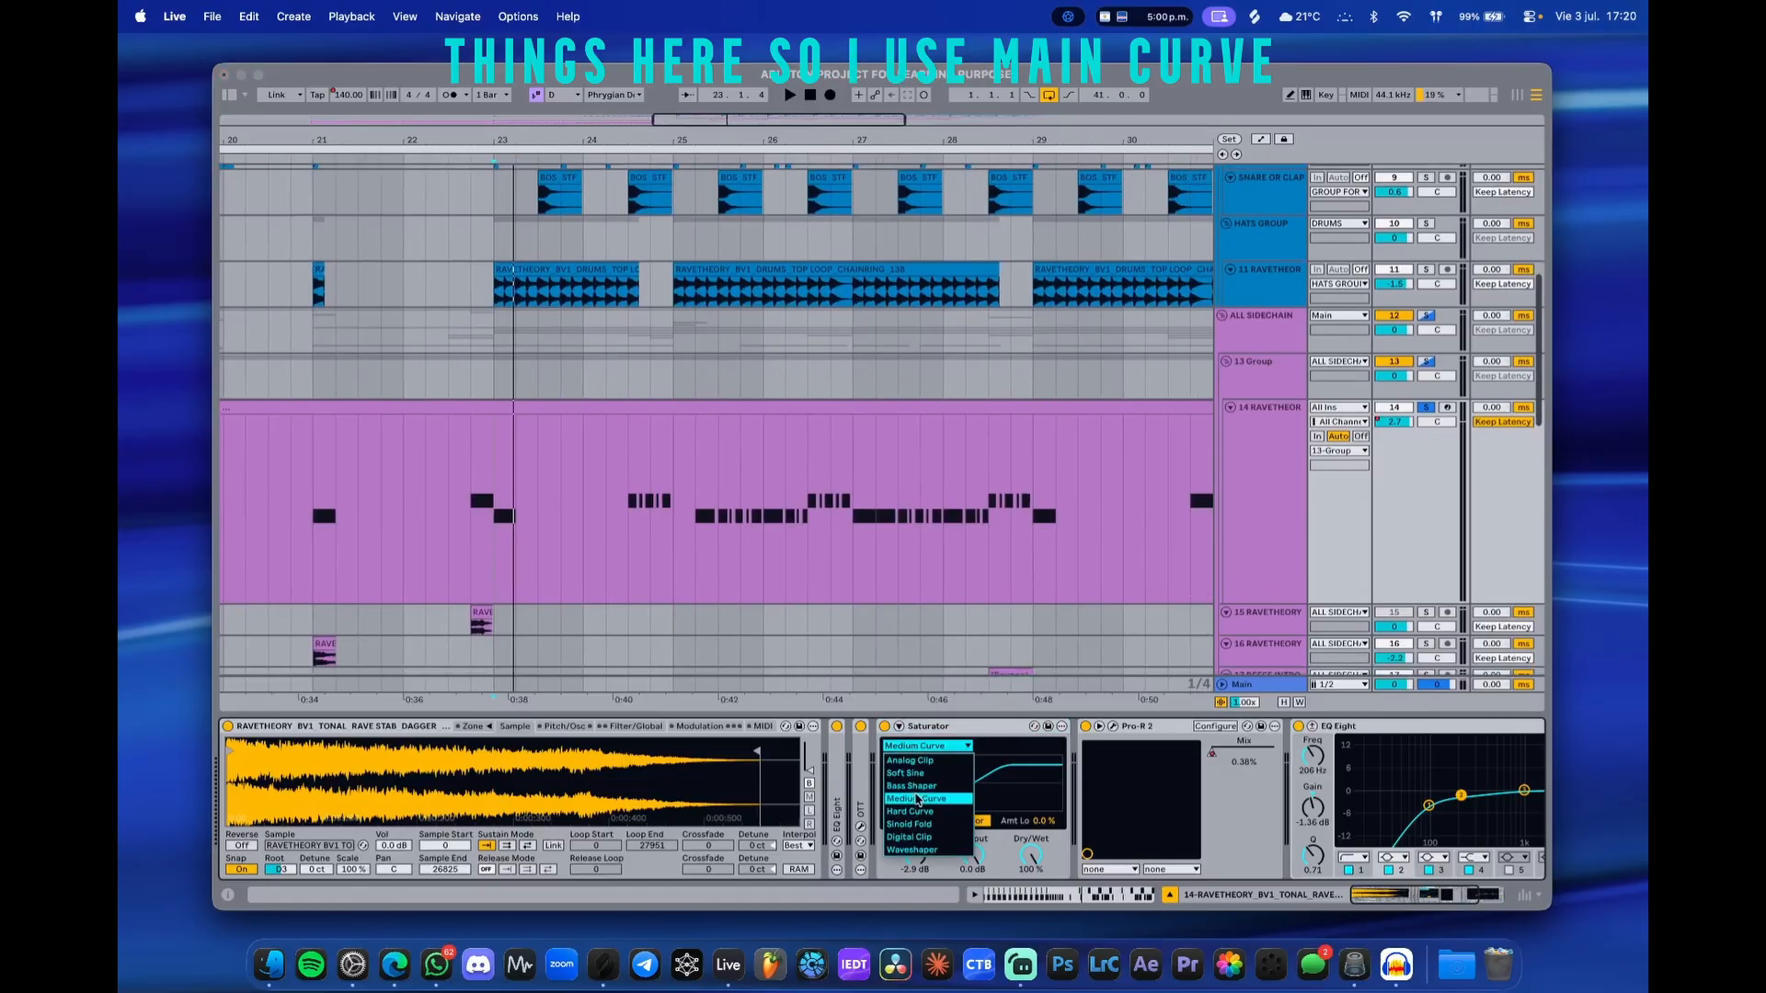
pyautogui.click(950, 745)
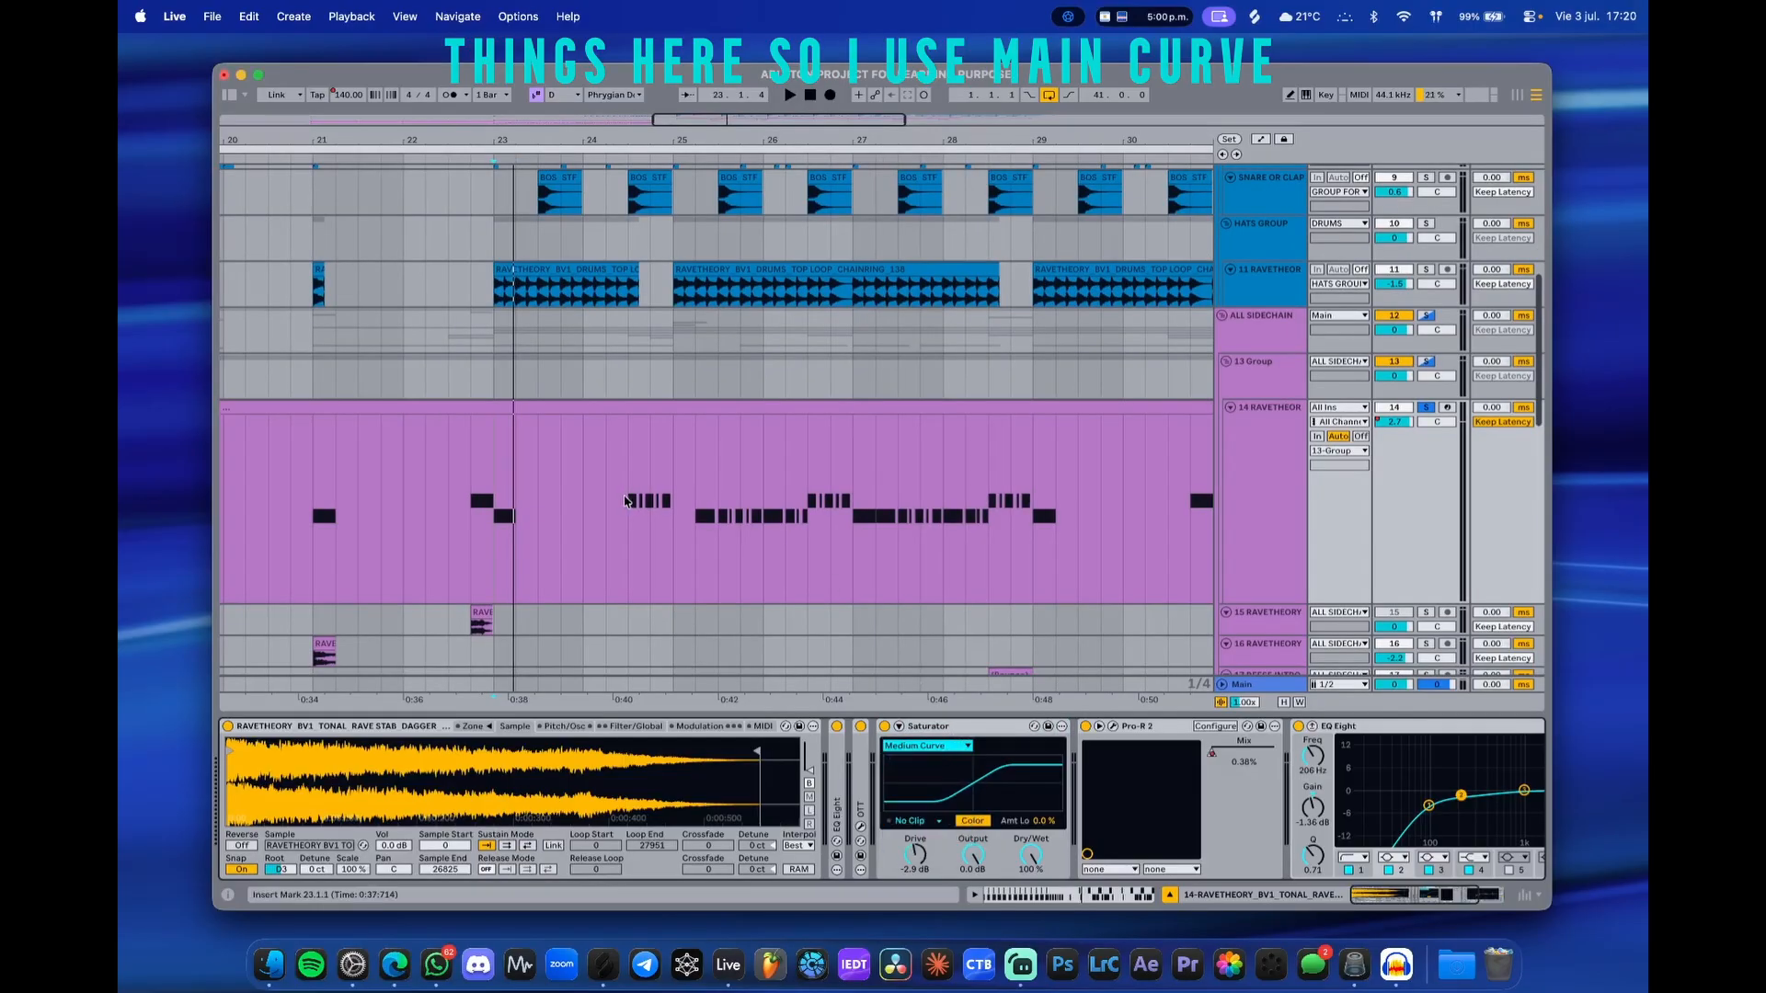
# - Select the time range from 23.1.1 to 23.4.1 in the track 14 clip
pyautogui.hscroll(-5, 627, 502)
pyautogui.scroll(1, 626, 501)
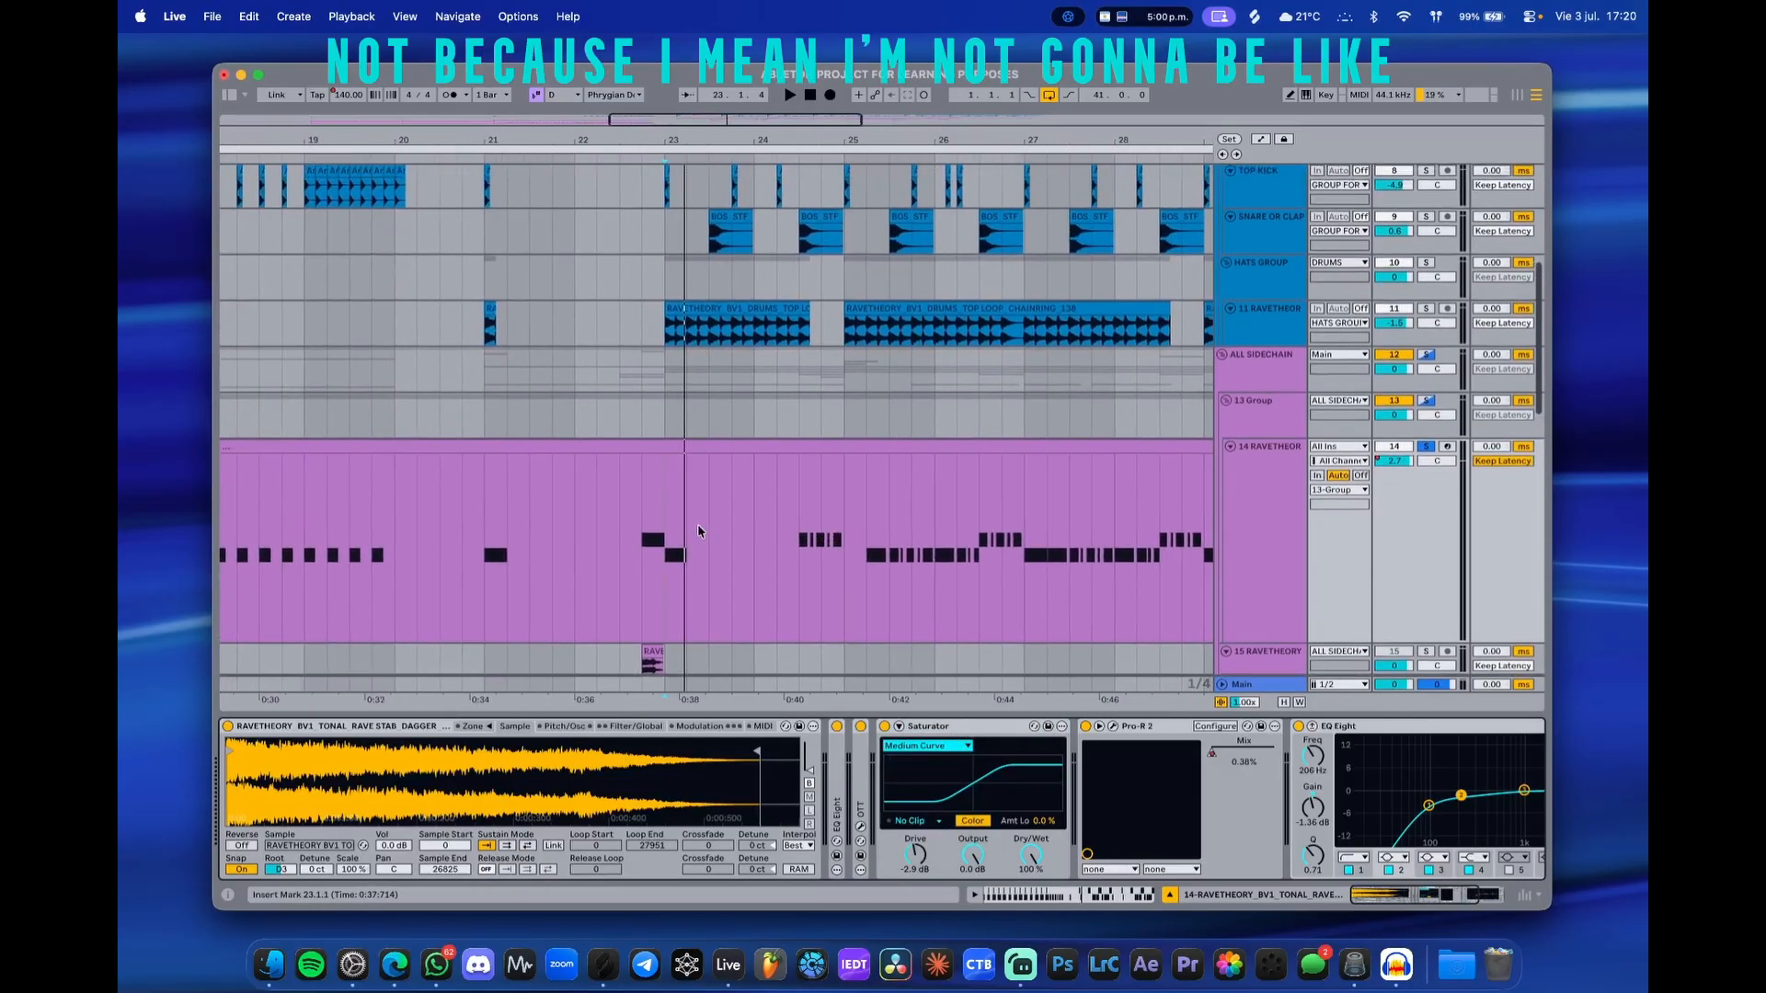
pyautogui.moveTo(672, 537); pyautogui.dragTo(712, 534)
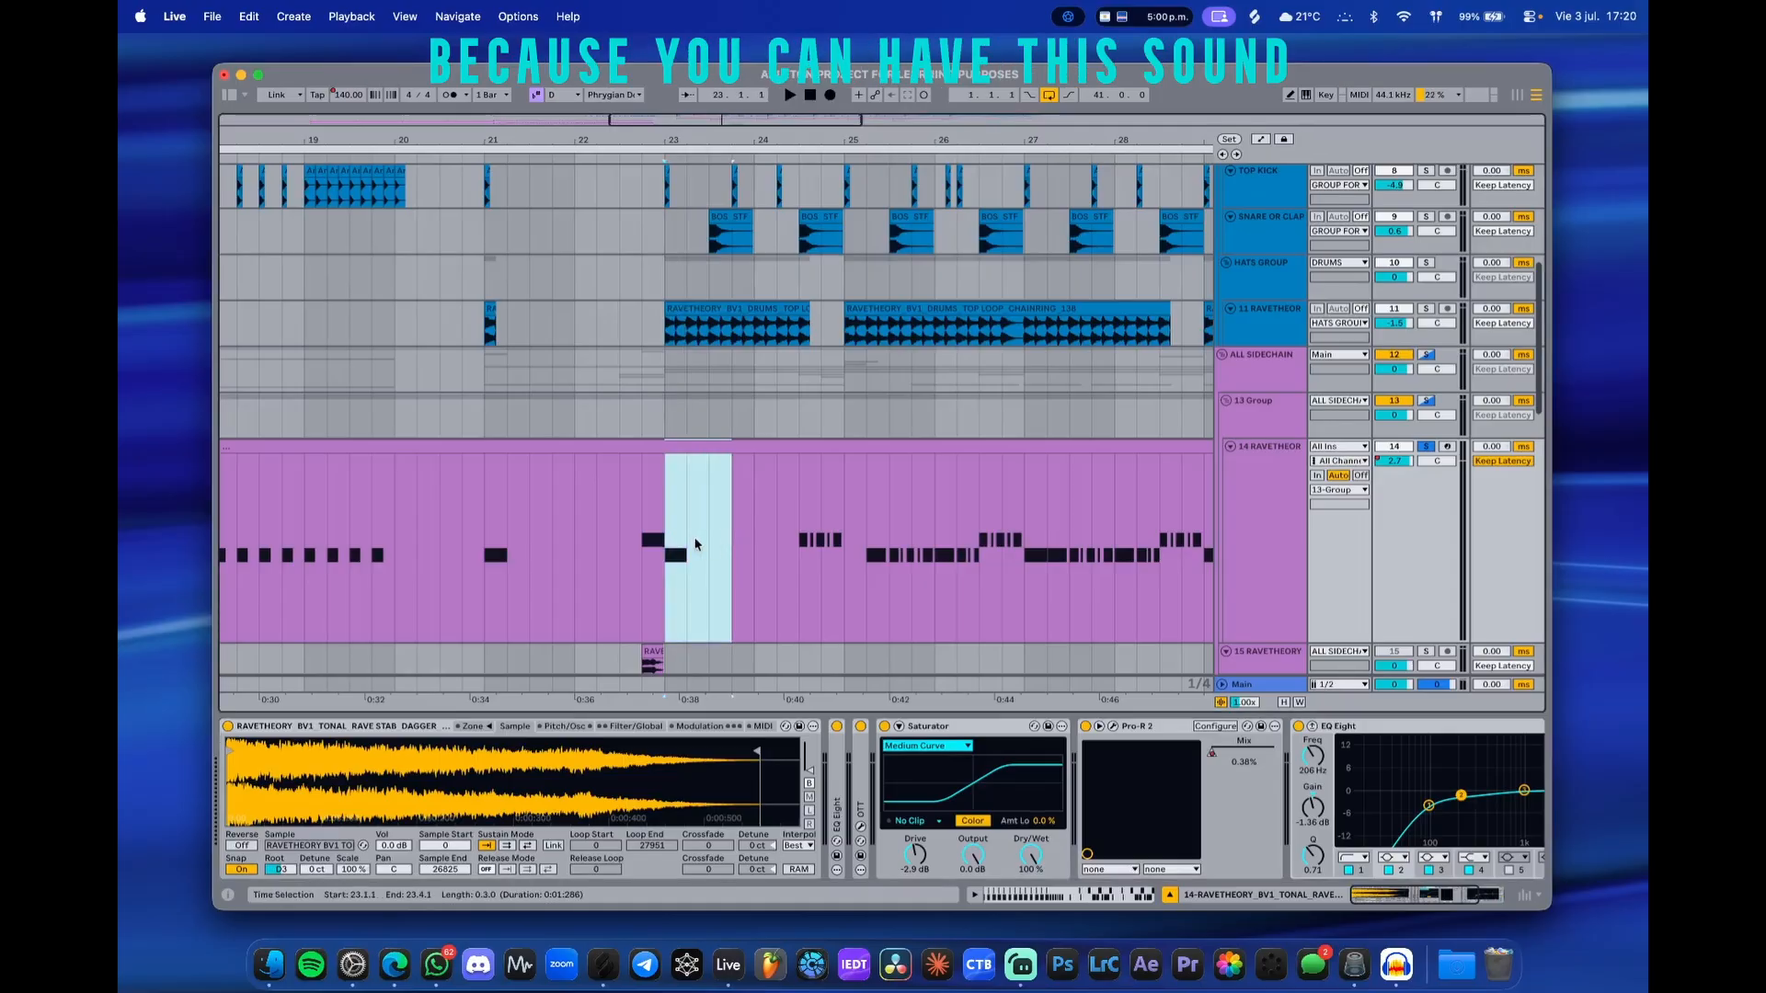
# - Place the insert marker at 23.1.1 in the track 14 clip and look over the surrounding stab notes
pyautogui.click(671, 544)
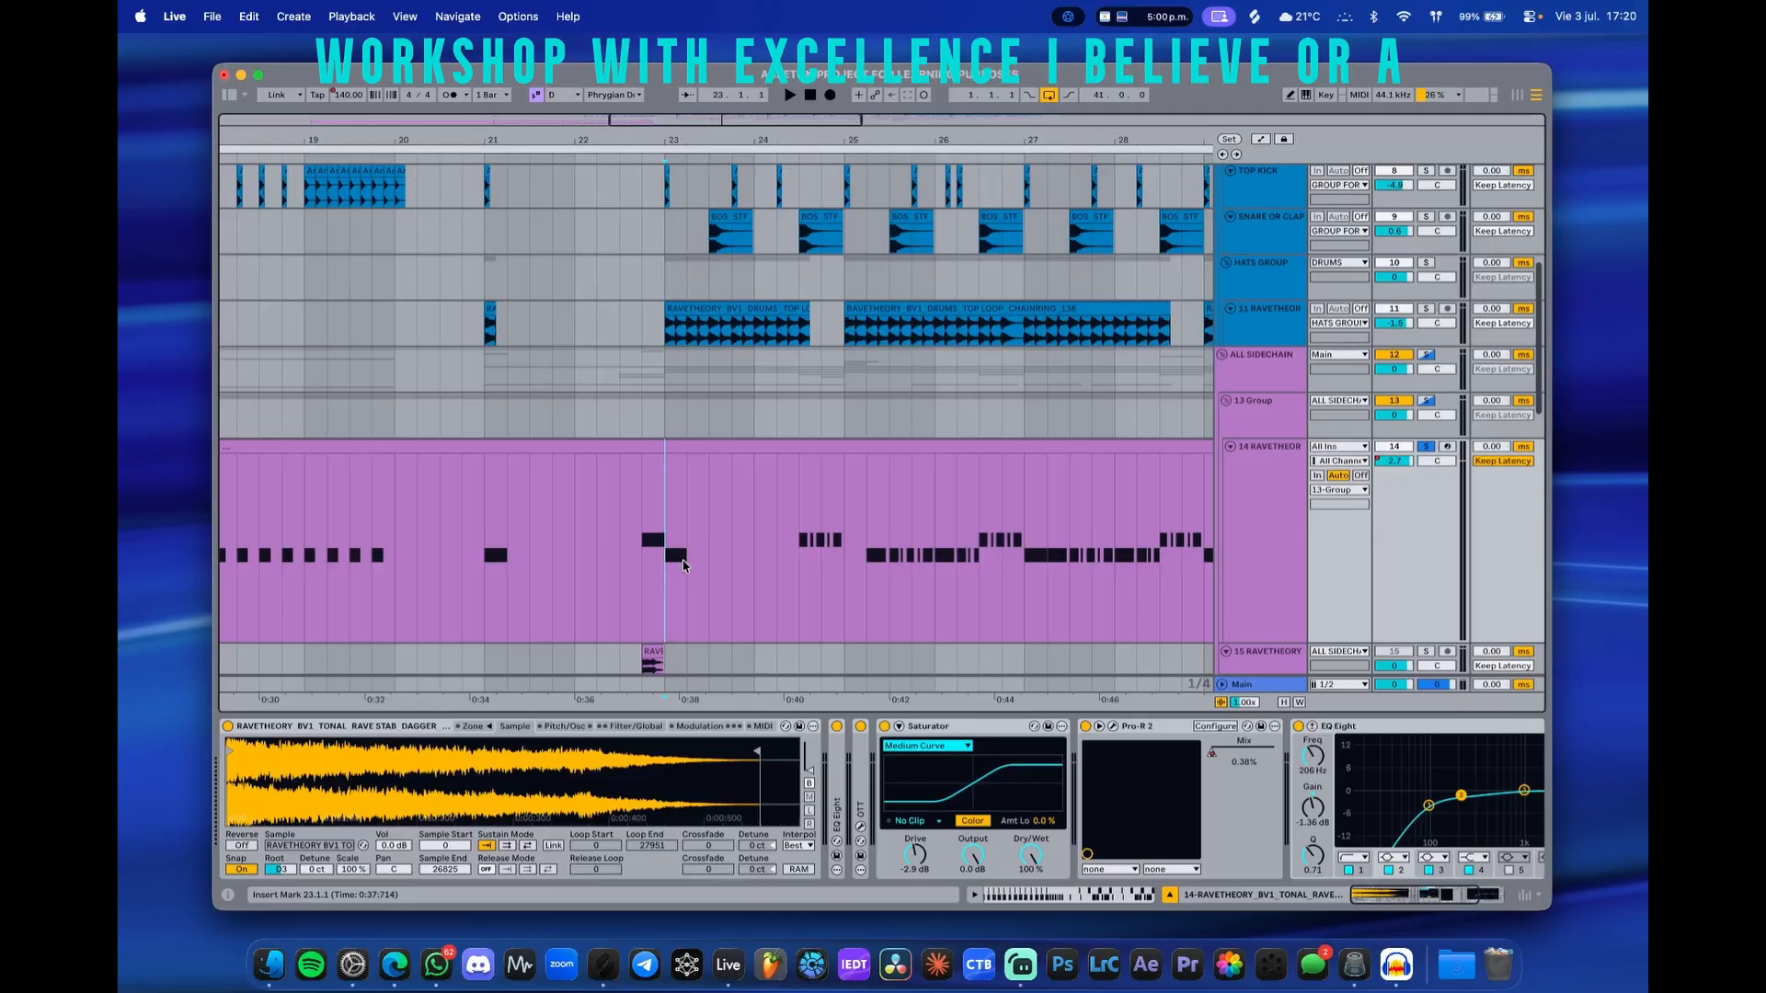
pyautogui.scroll(-5, 683, 566)
pyautogui.scroll(10, 683, 563)
pyautogui.hscroll(3, 681, 555)
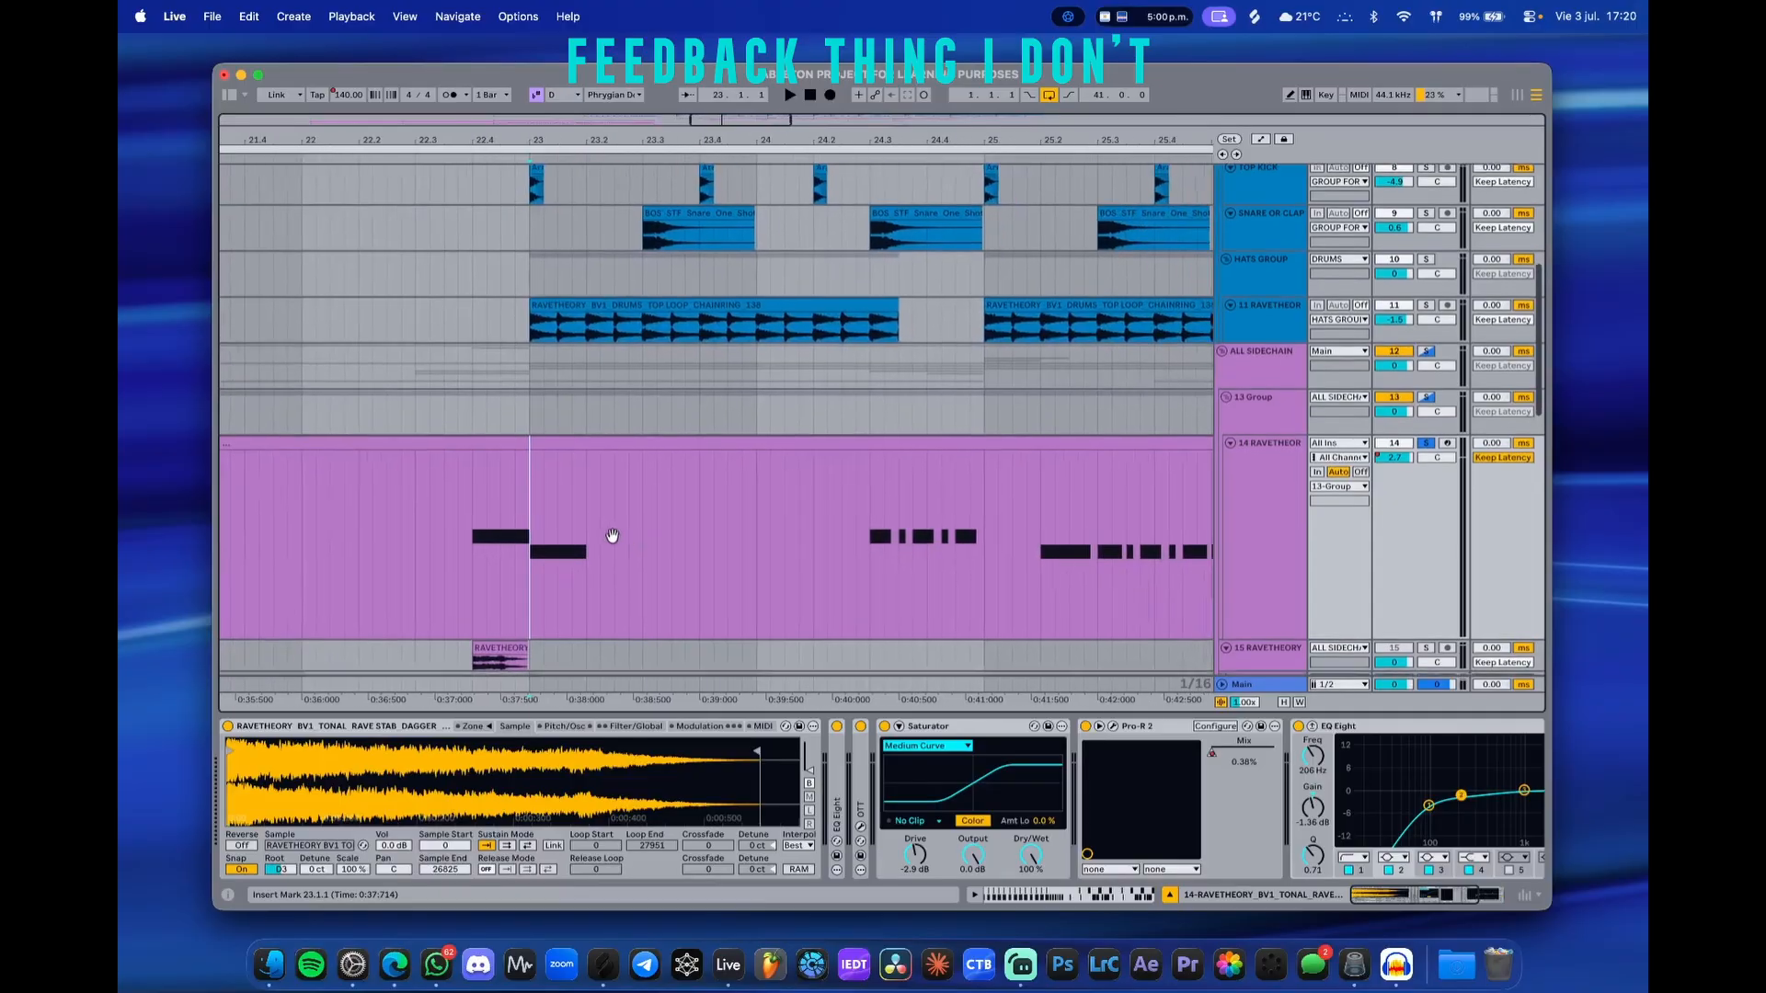
pyautogui.scroll(-2, 714, 534)
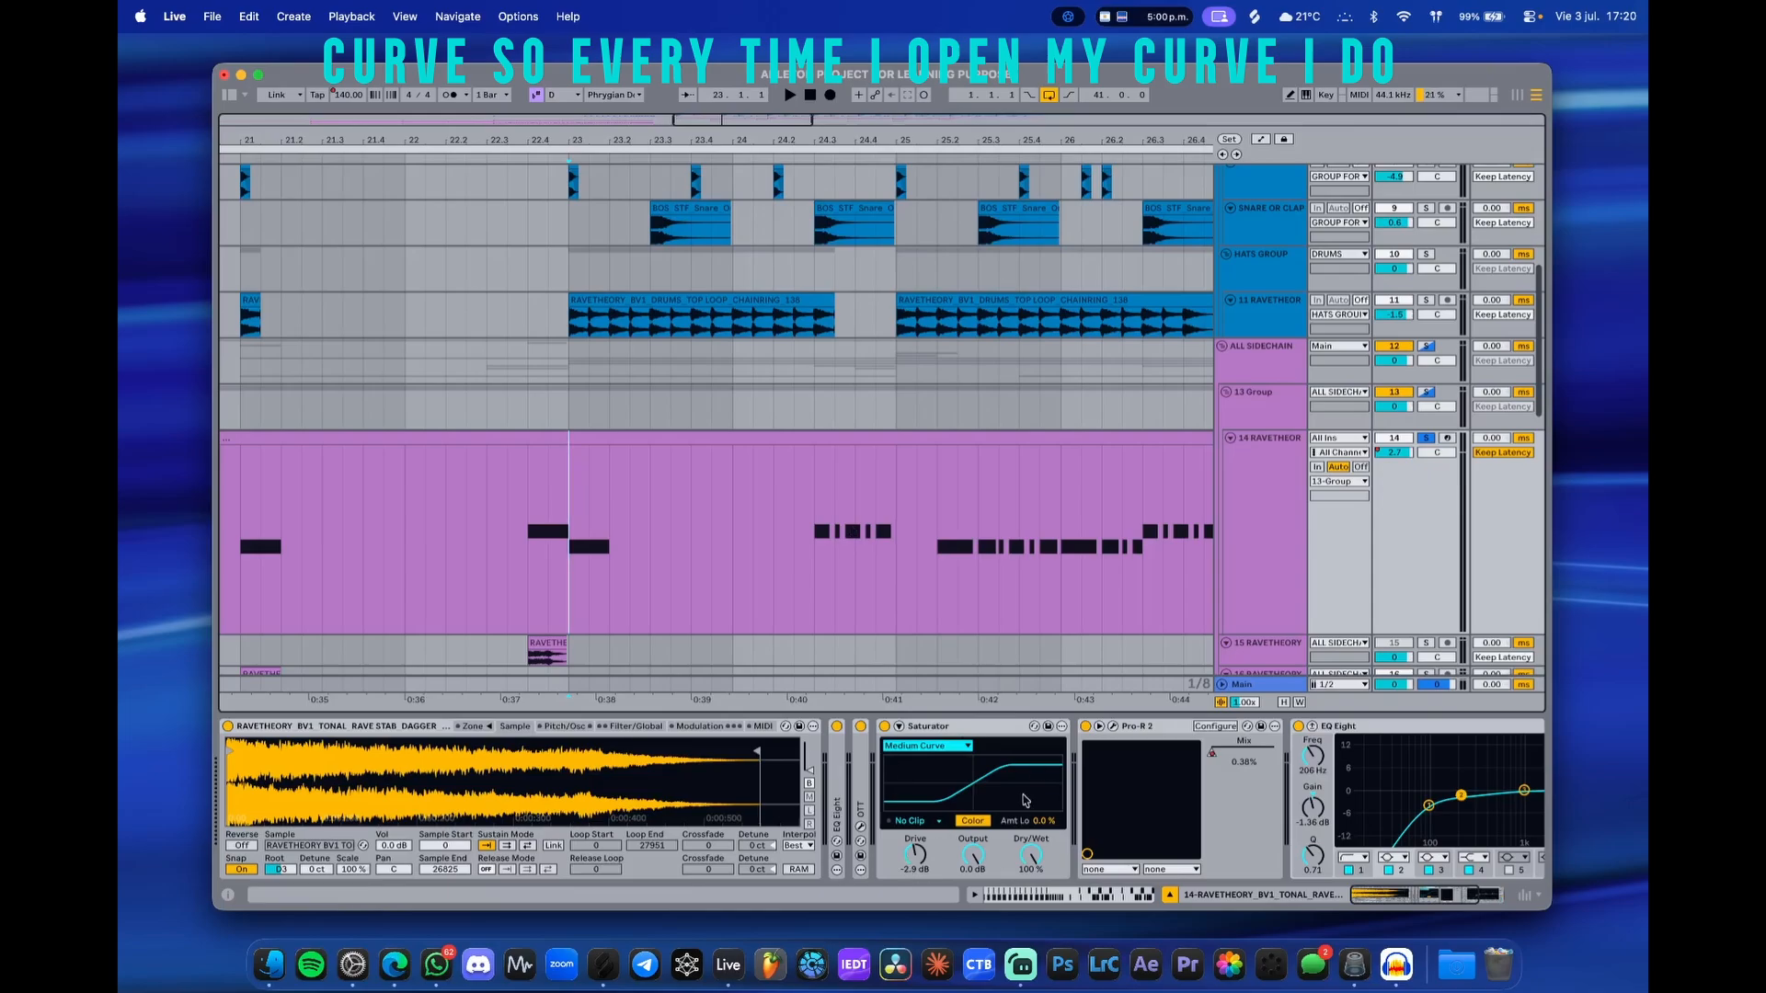
pyautogui.hscroll(3, 846, 539)
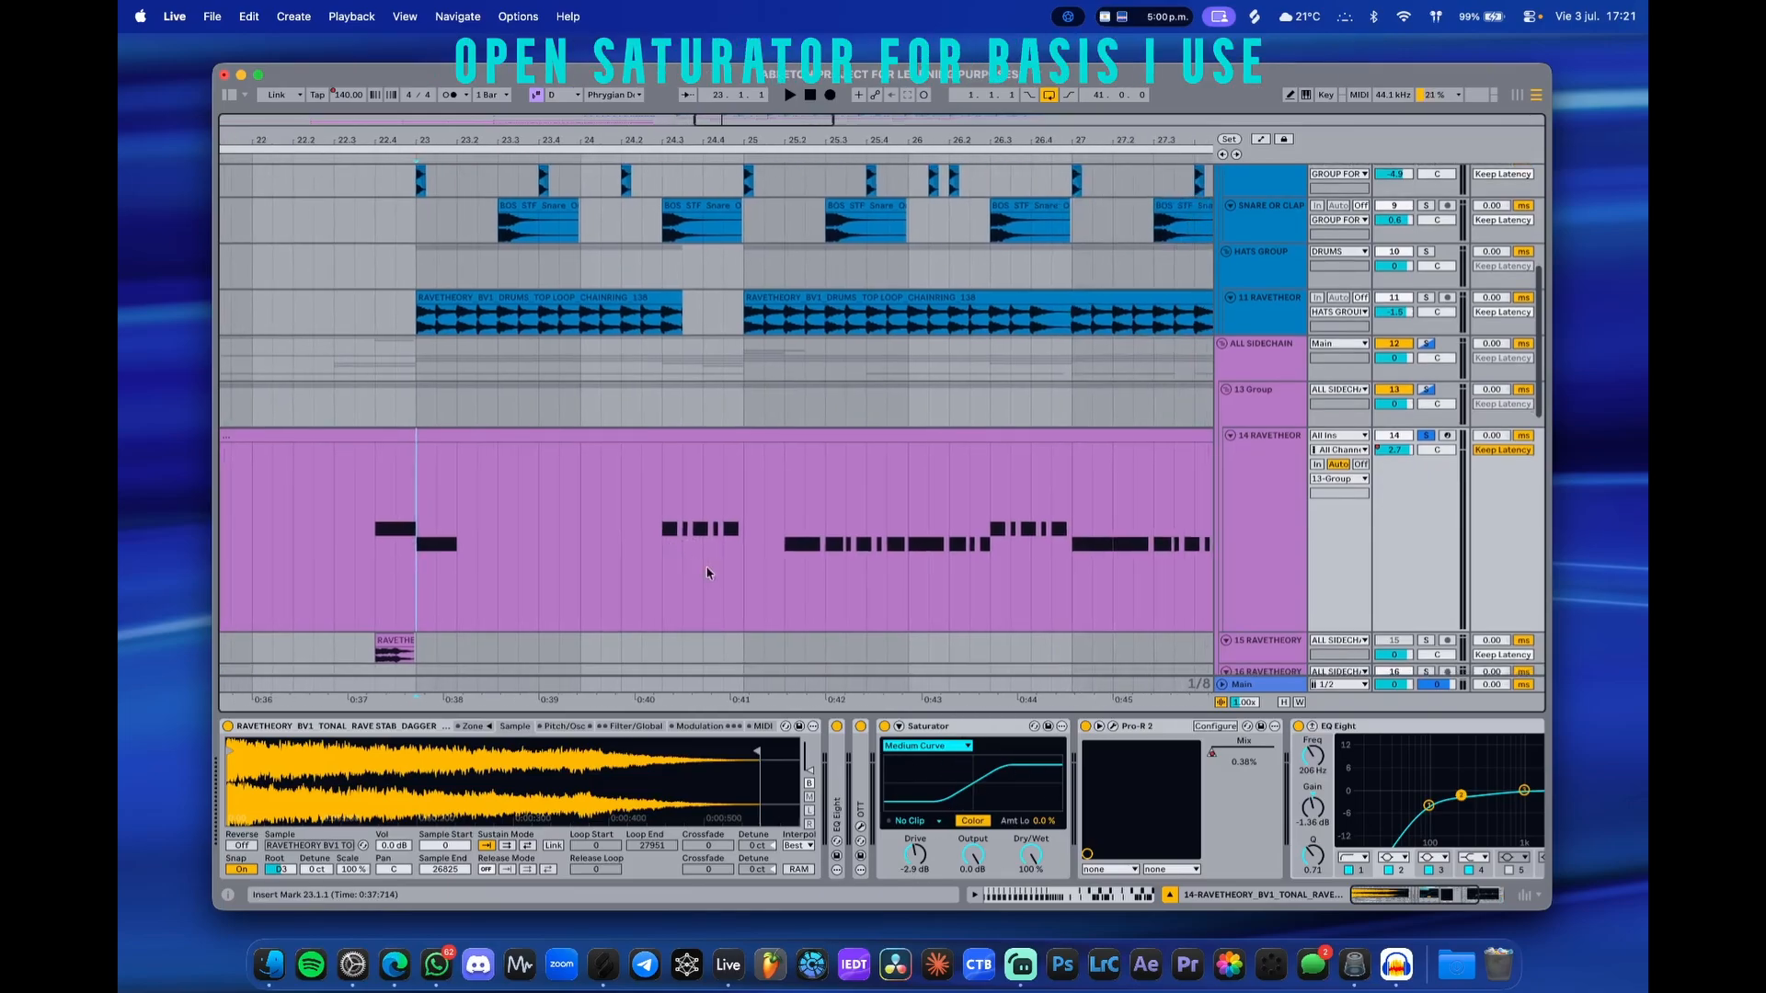
pyautogui.scroll(-1, 707, 572)
pyautogui.scroll(3, 678, 545)
pyautogui.scroll(-3, 765, 585)
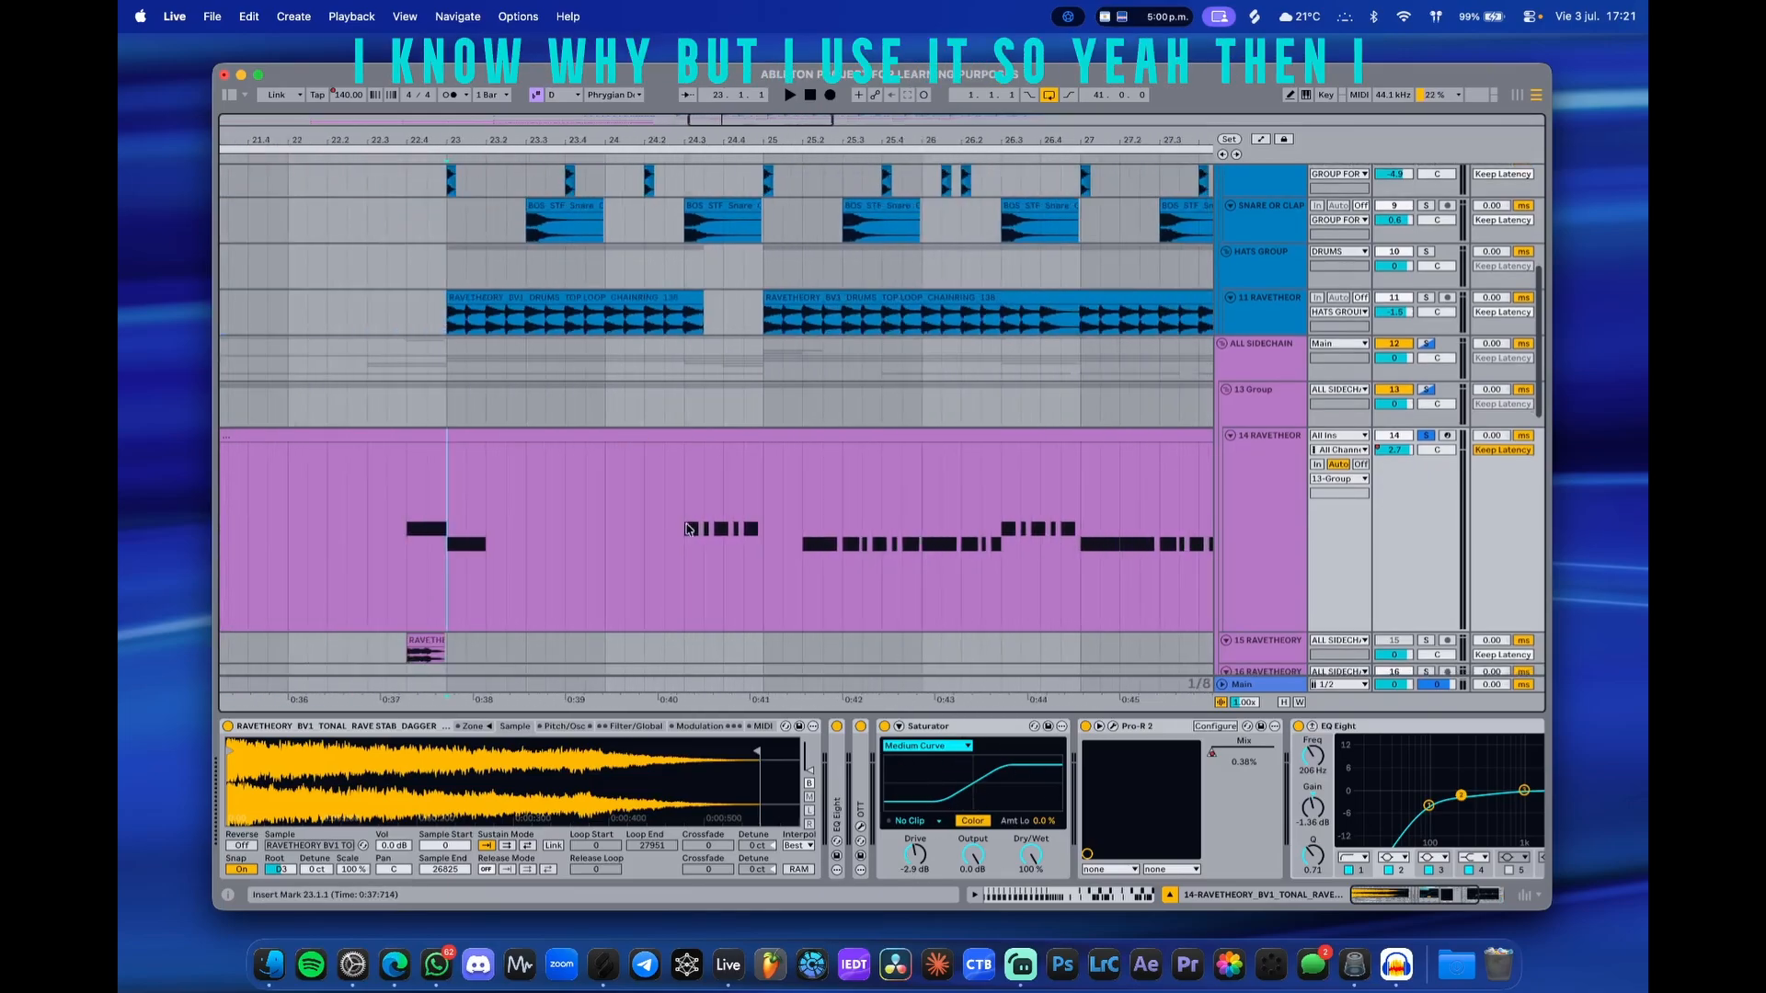
pyautogui.hscroll(5, 688, 529)
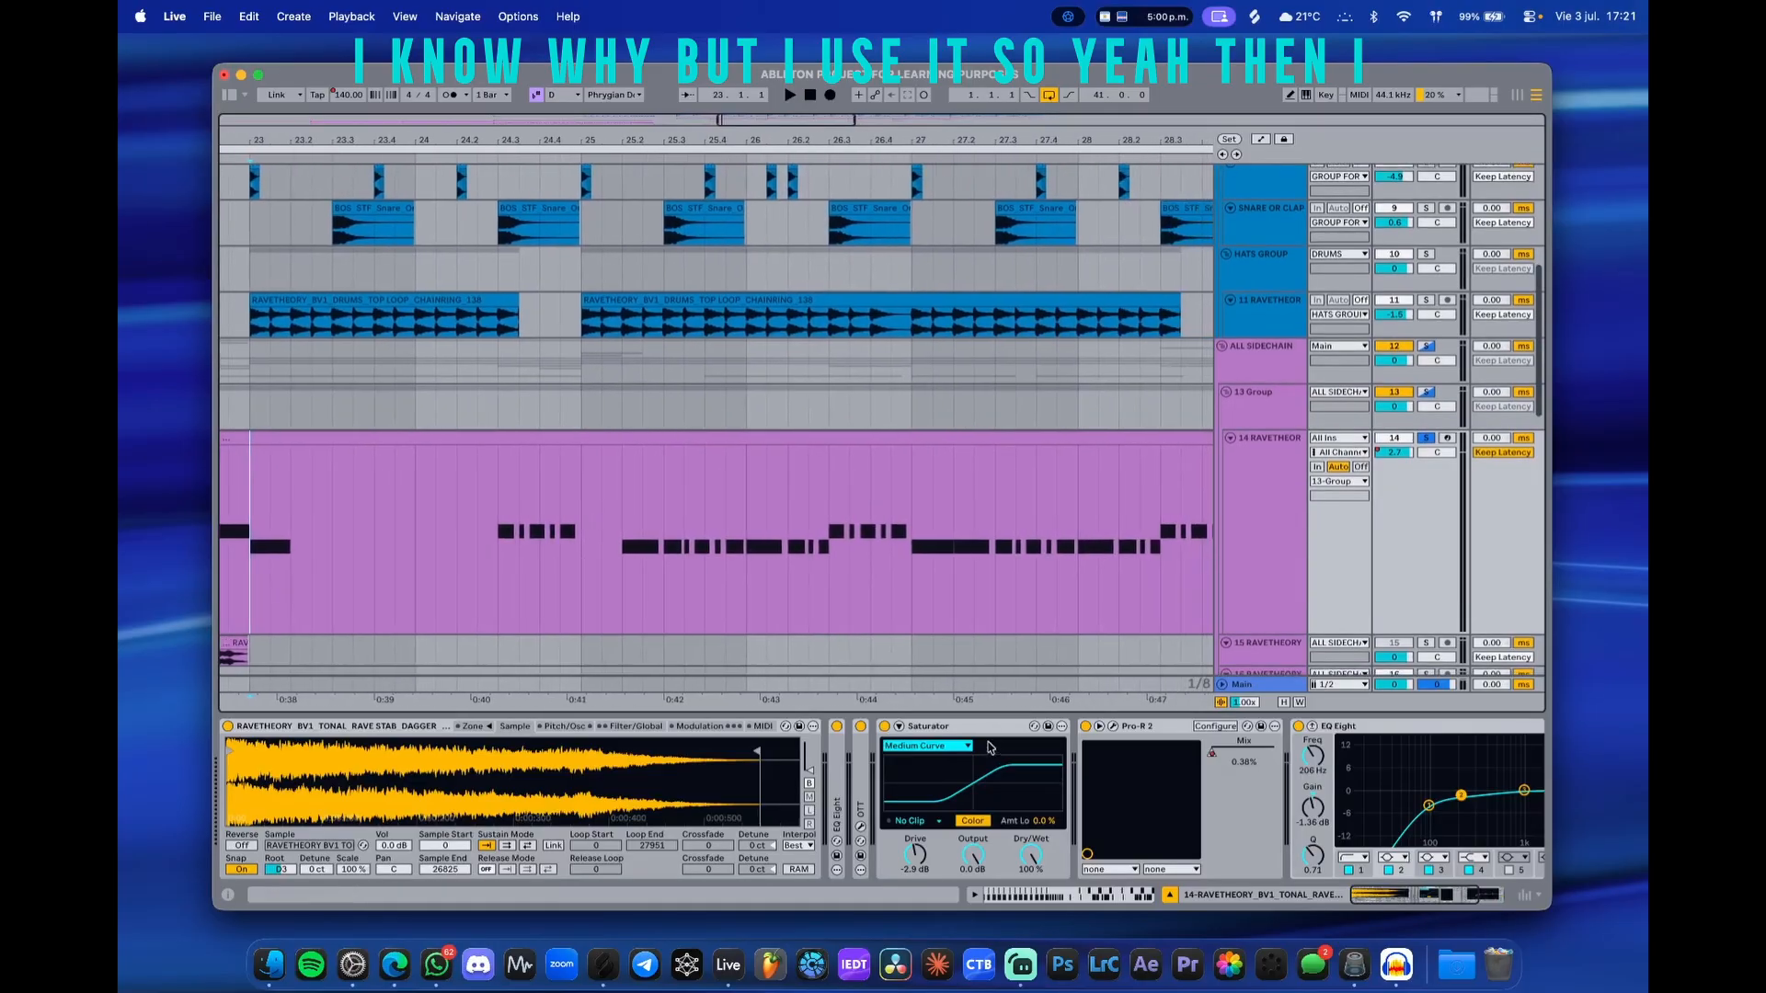
# - Collapse the Saturator on track 14, review the Pro-R 2 settings in its plug-in window, and collapse Pro-R 2 too
pyautogui.doubleClick(968, 731)
pyautogui.click(936, 727)
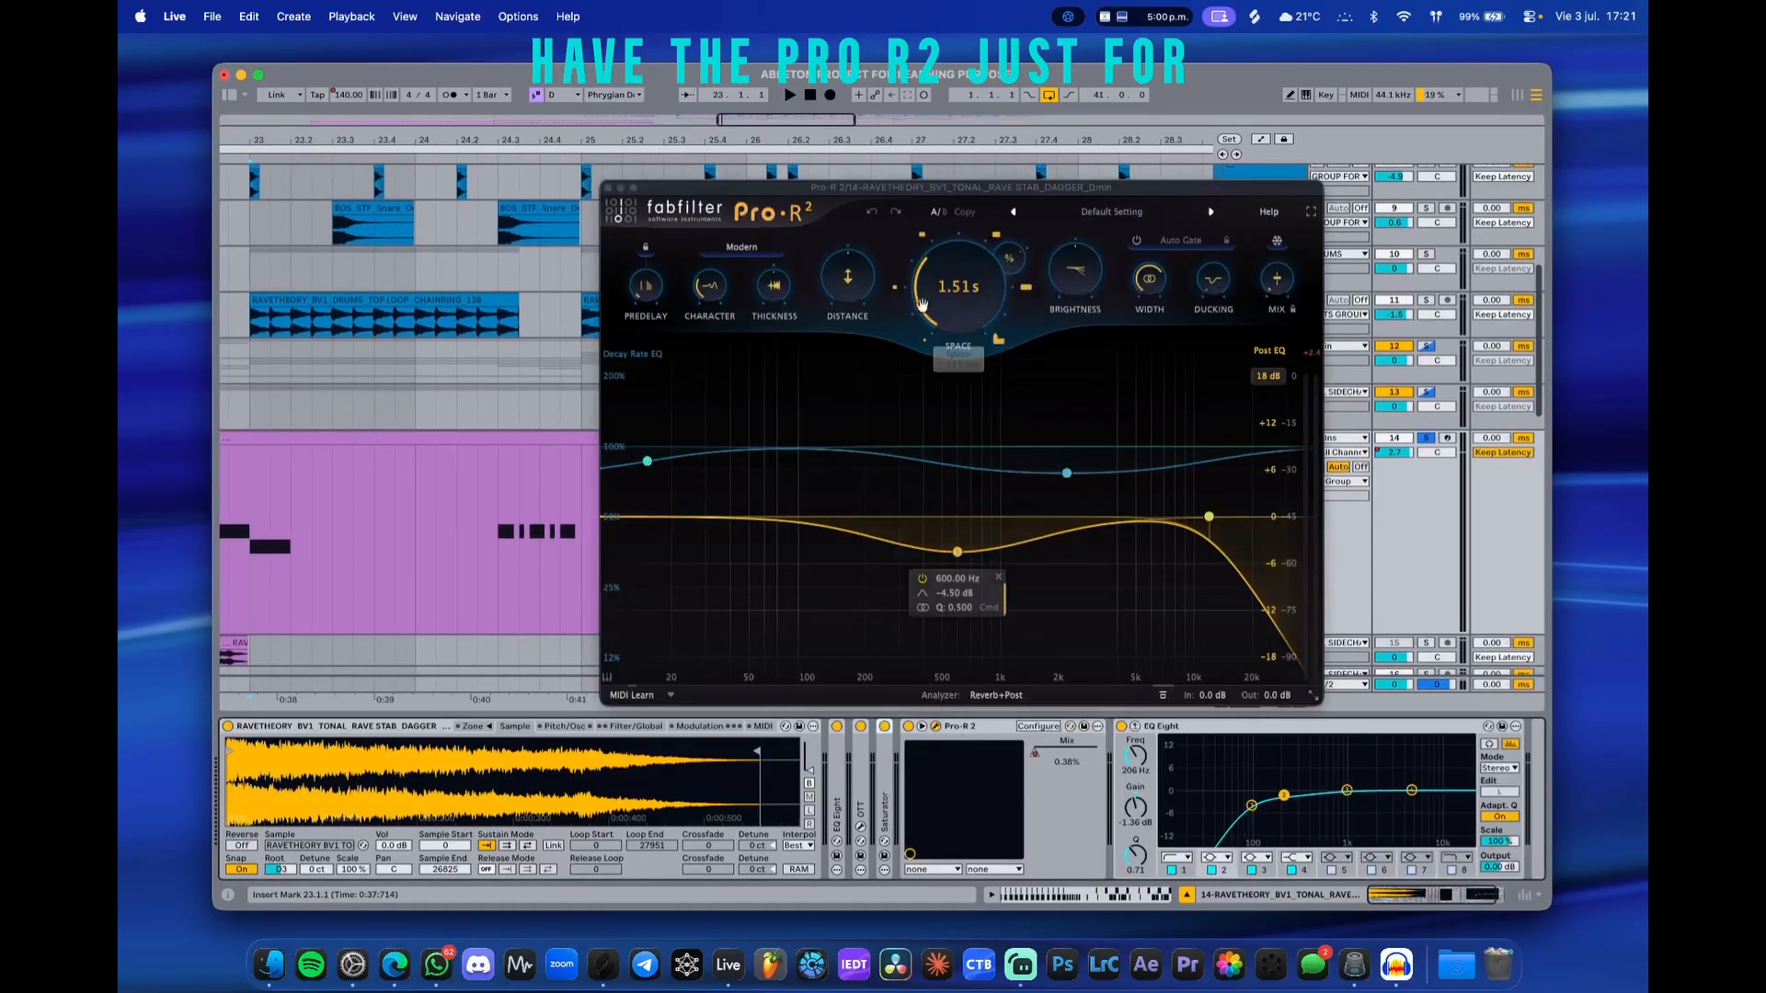
pyautogui.moveTo(928, 195); pyautogui.dragTo(1020, 232)
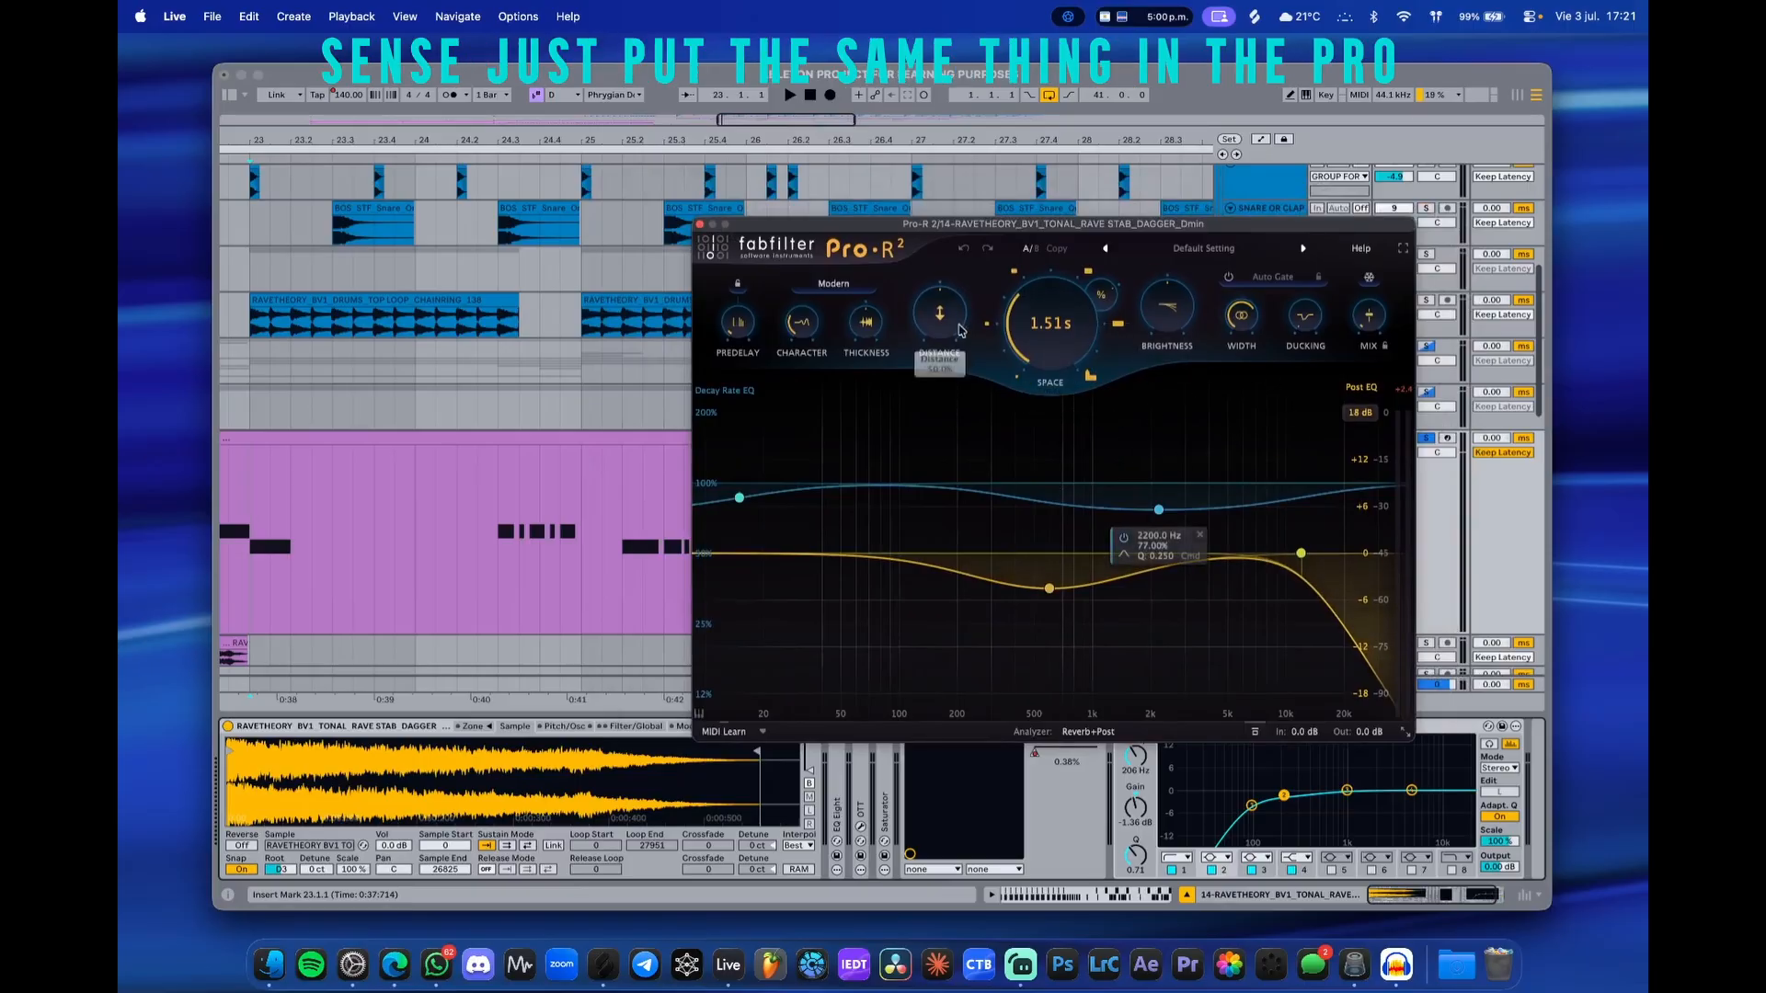
pyautogui.click(699, 225)
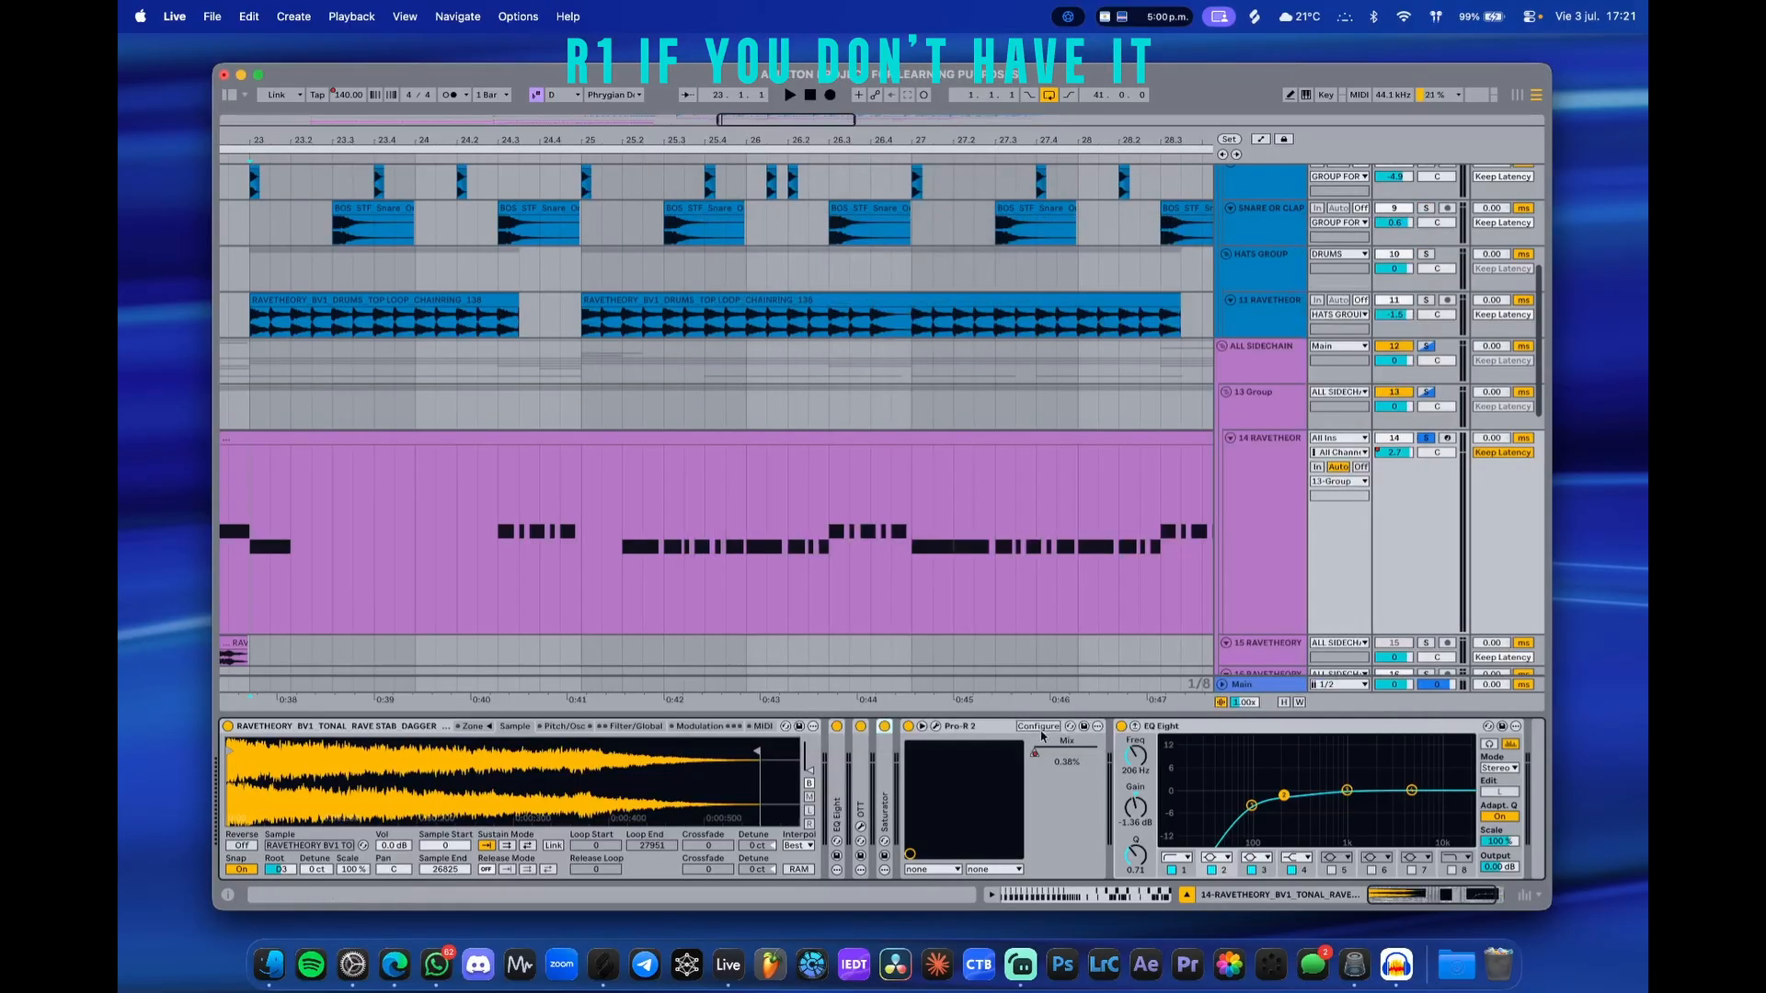
pyautogui.doubleClick(968, 728)
# - Open the track 14 MIDI clip in the note editor to review its notes and scale
pyautogui.scroll(3, 800, 571)
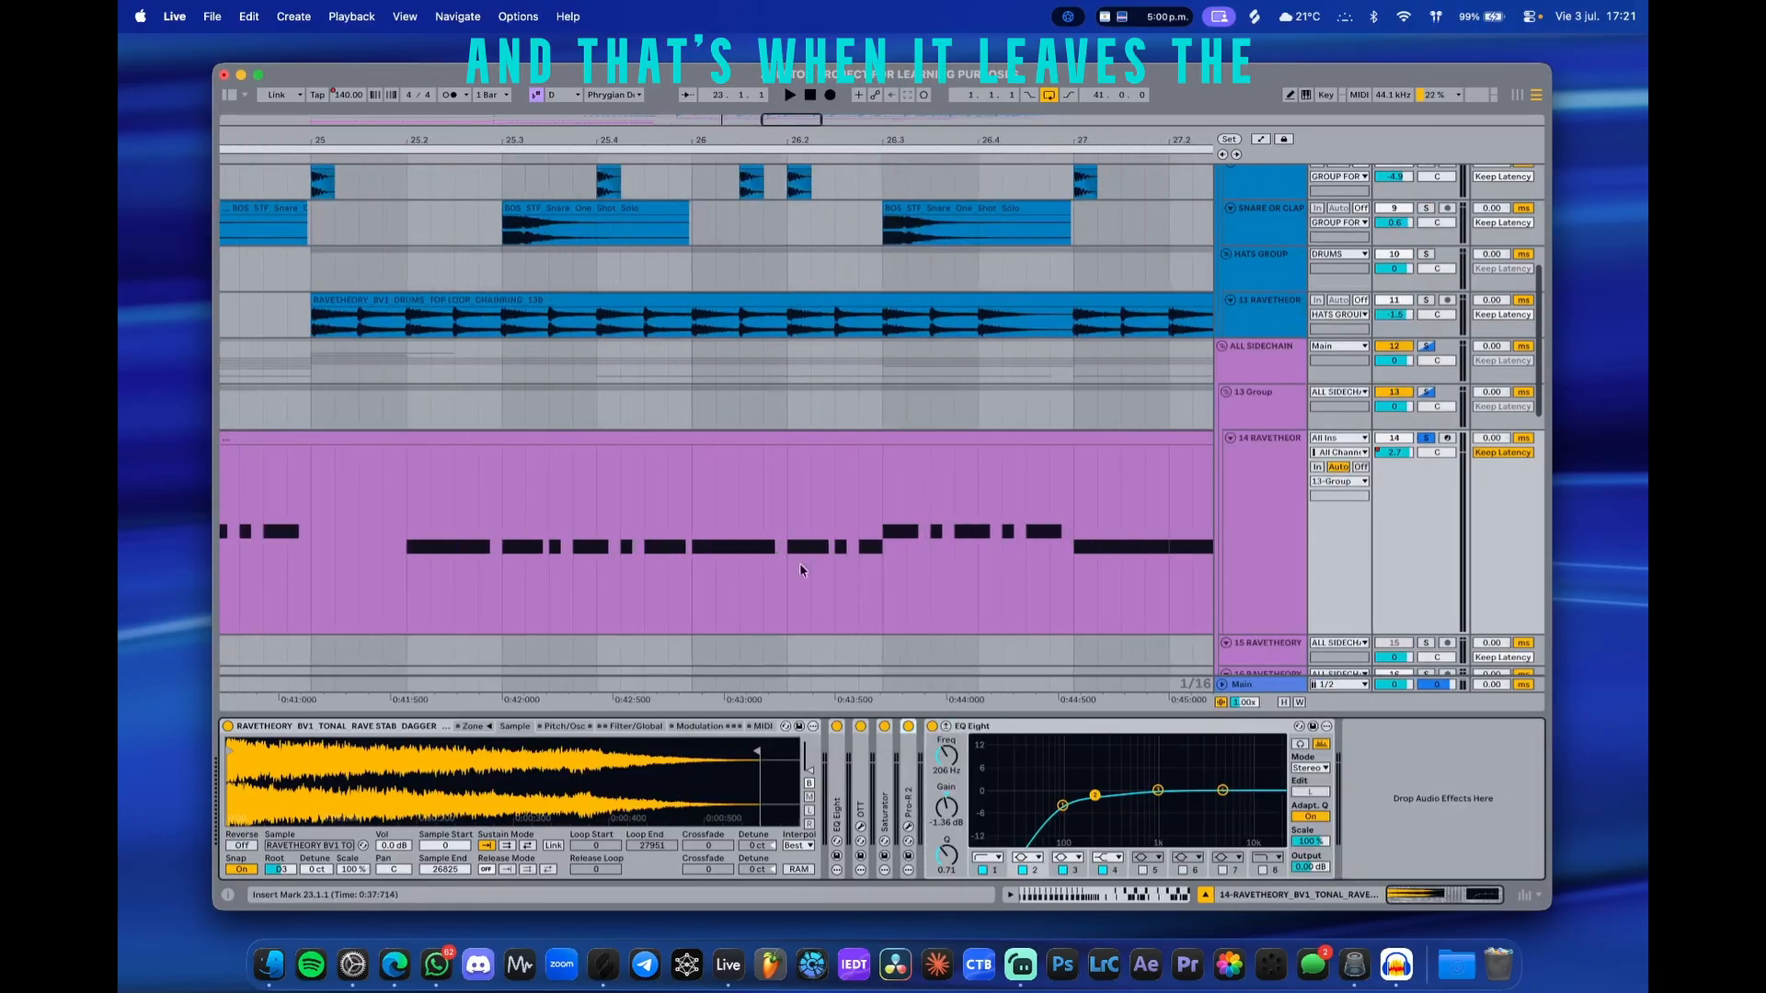
pyautogui.scroll(-5, 925, 544)
pyautogui.hscroll(-3, 857, 585)
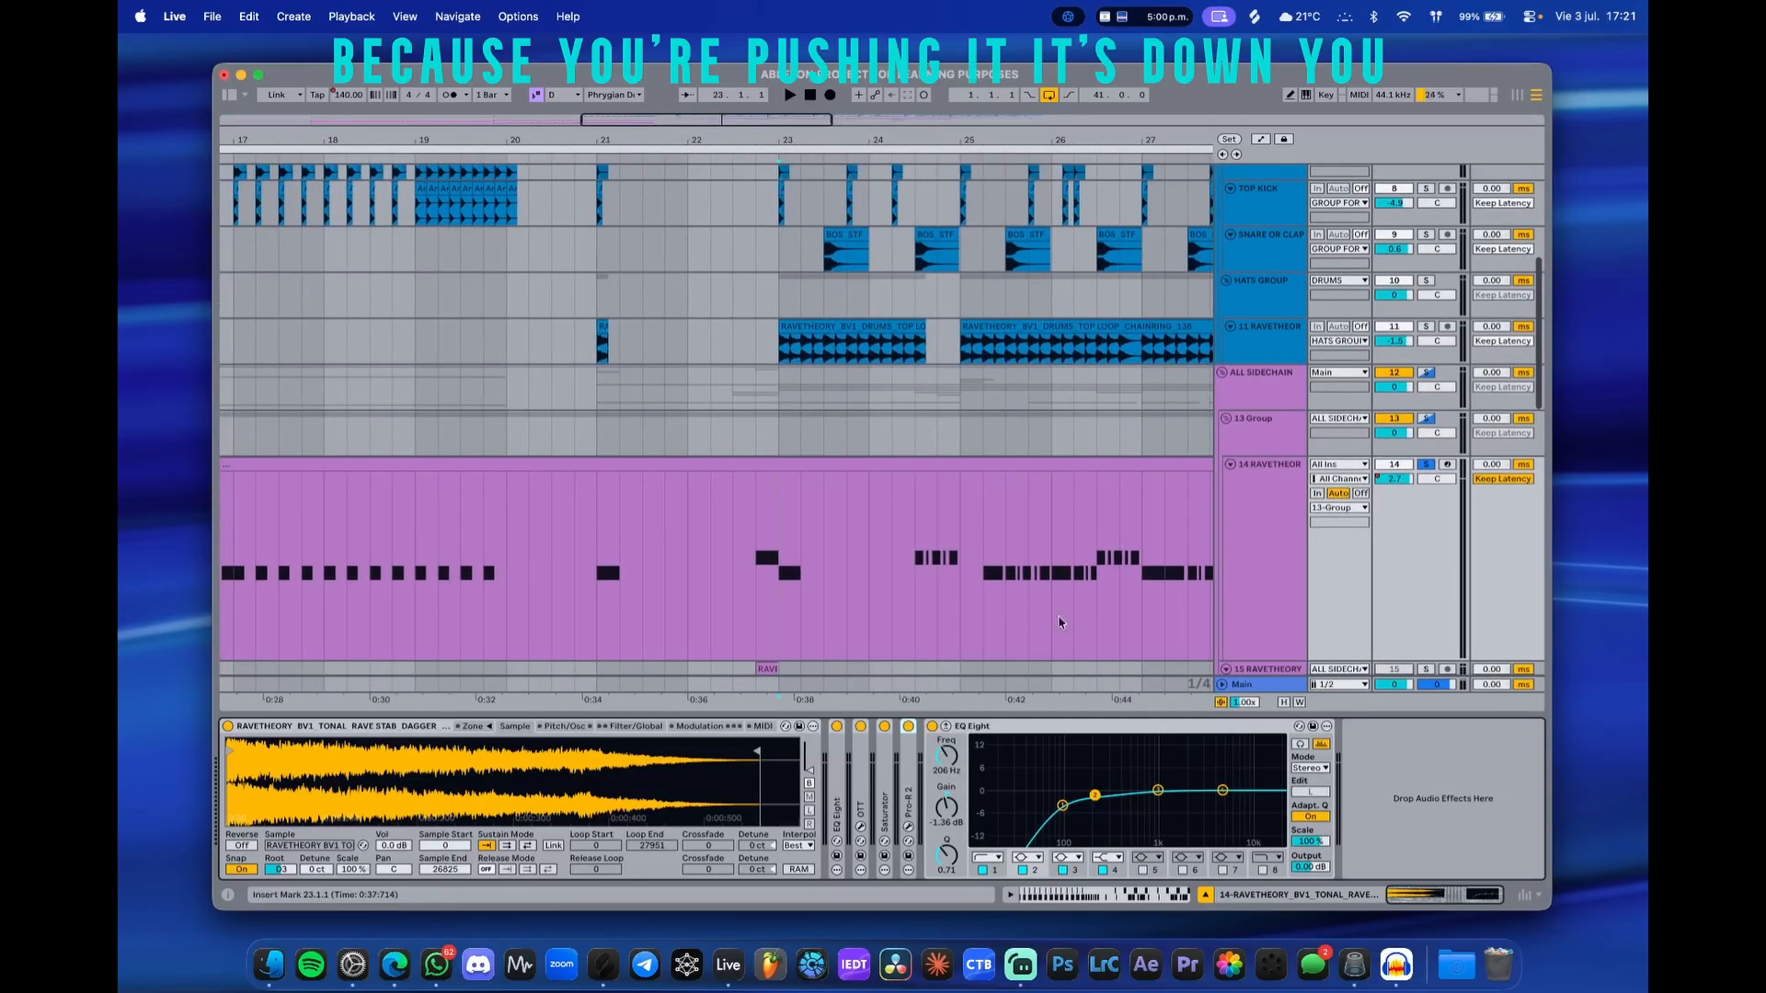
pyautogui.scroll(-4, 1039, 546)
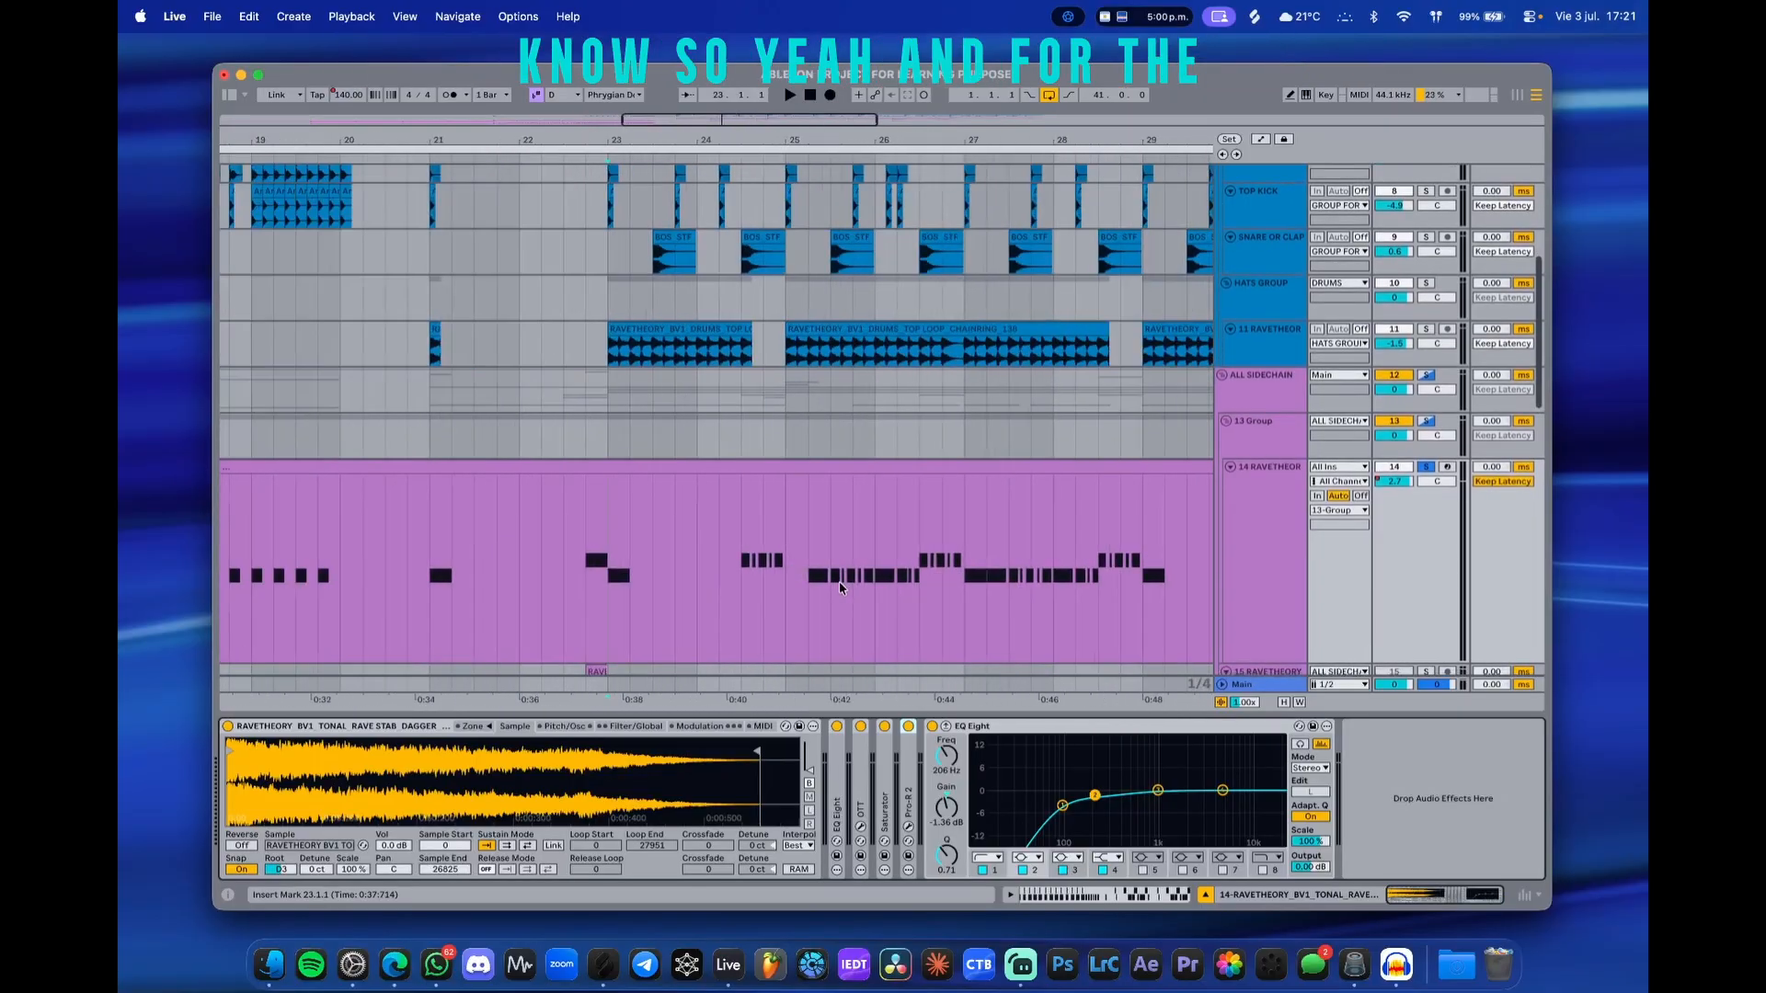
pyautogui.scroll(-5, 892, 584)
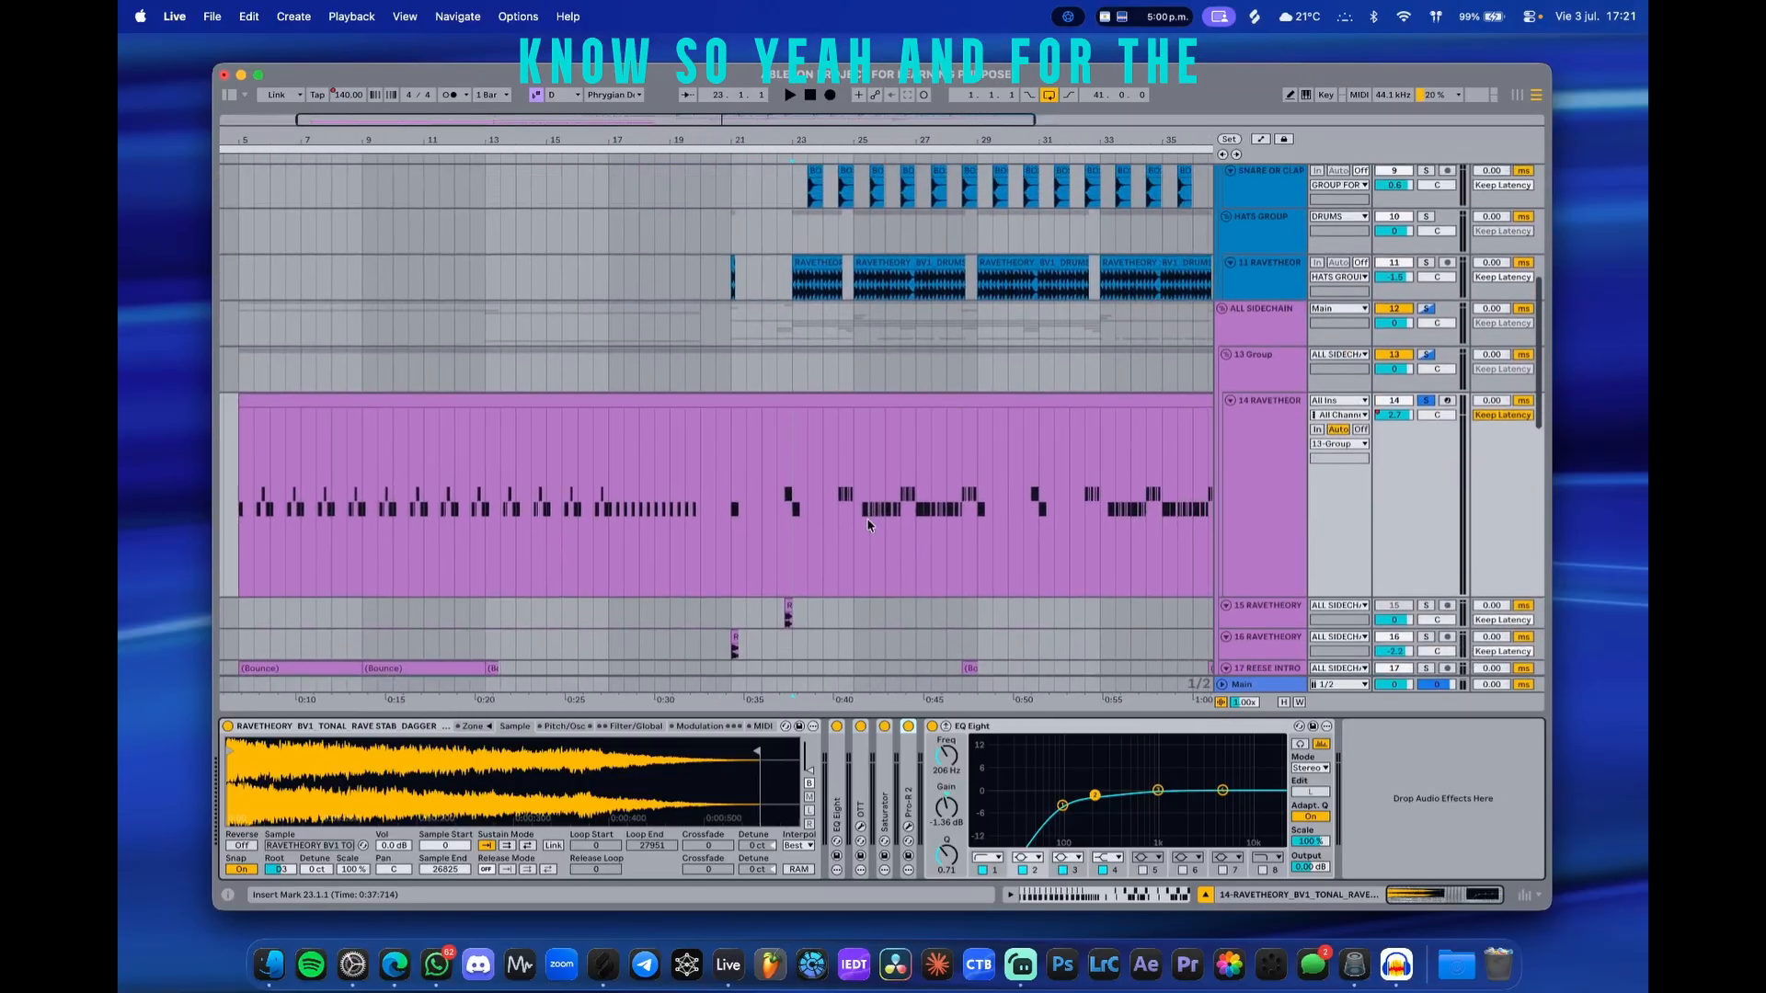
pyautogui.doubleClick(781, 399)
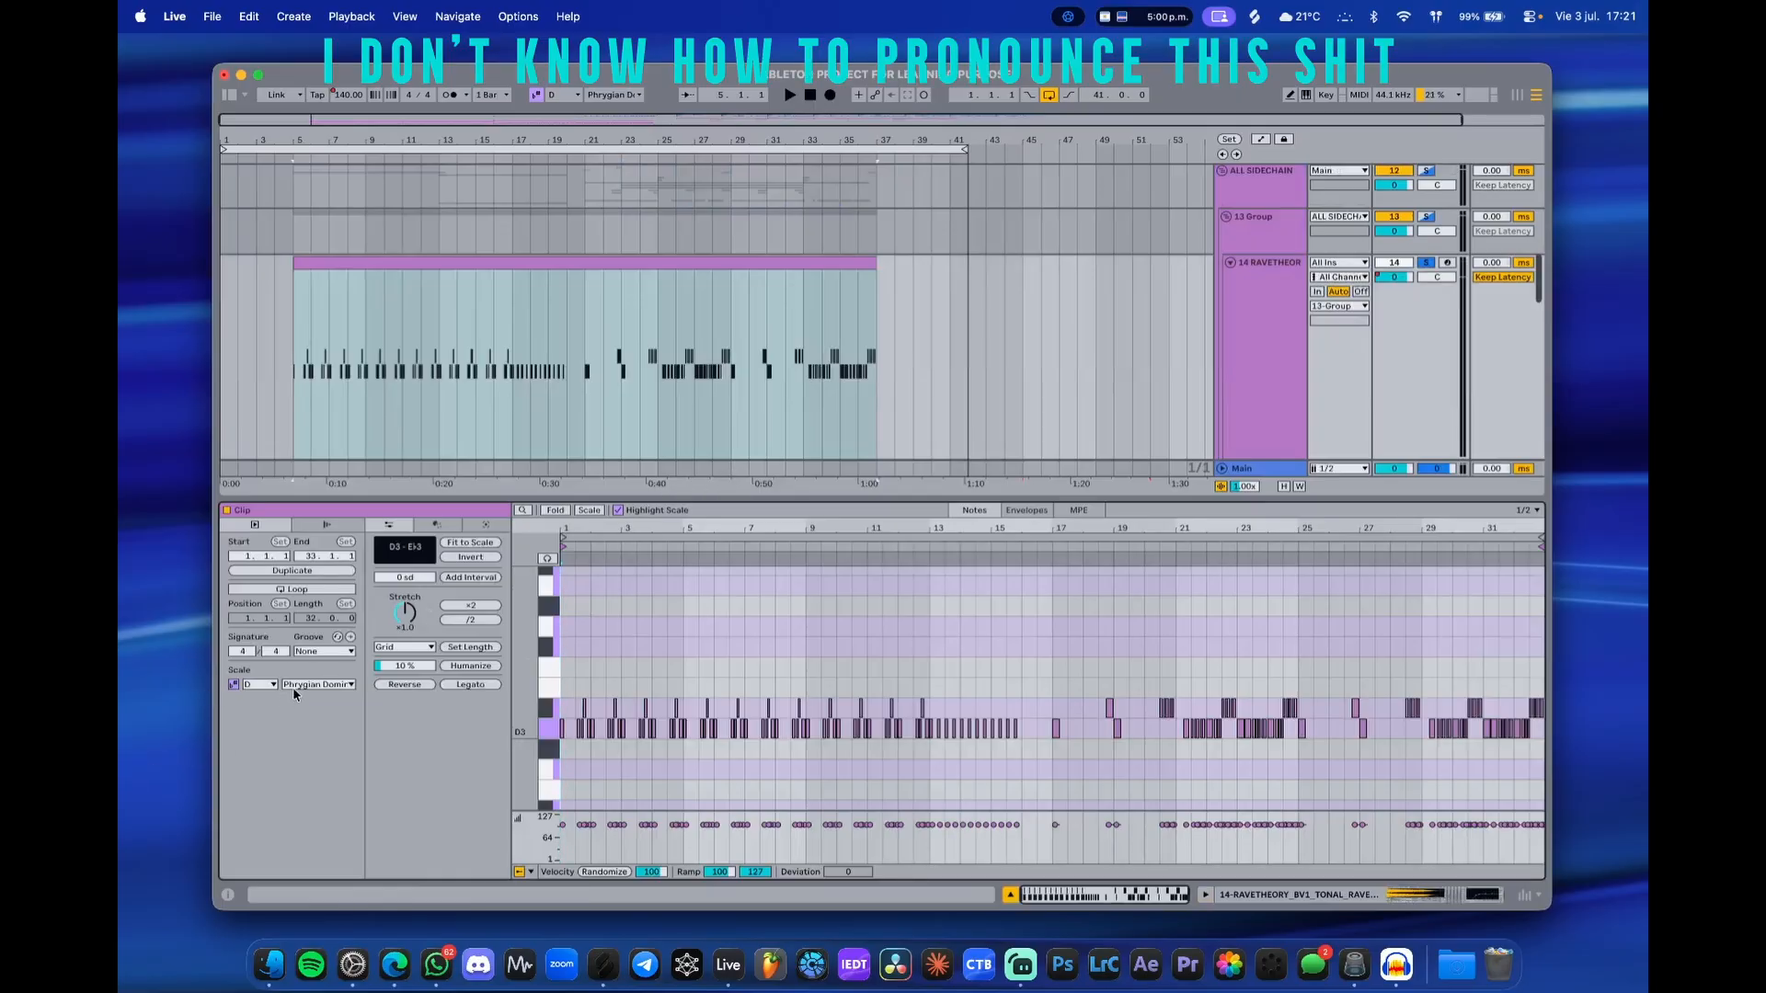
# - Play the soloed rave stab on track 14 from 23.1.1 for about two bars and stop
pyautogui.scroll(3, 589, 396)
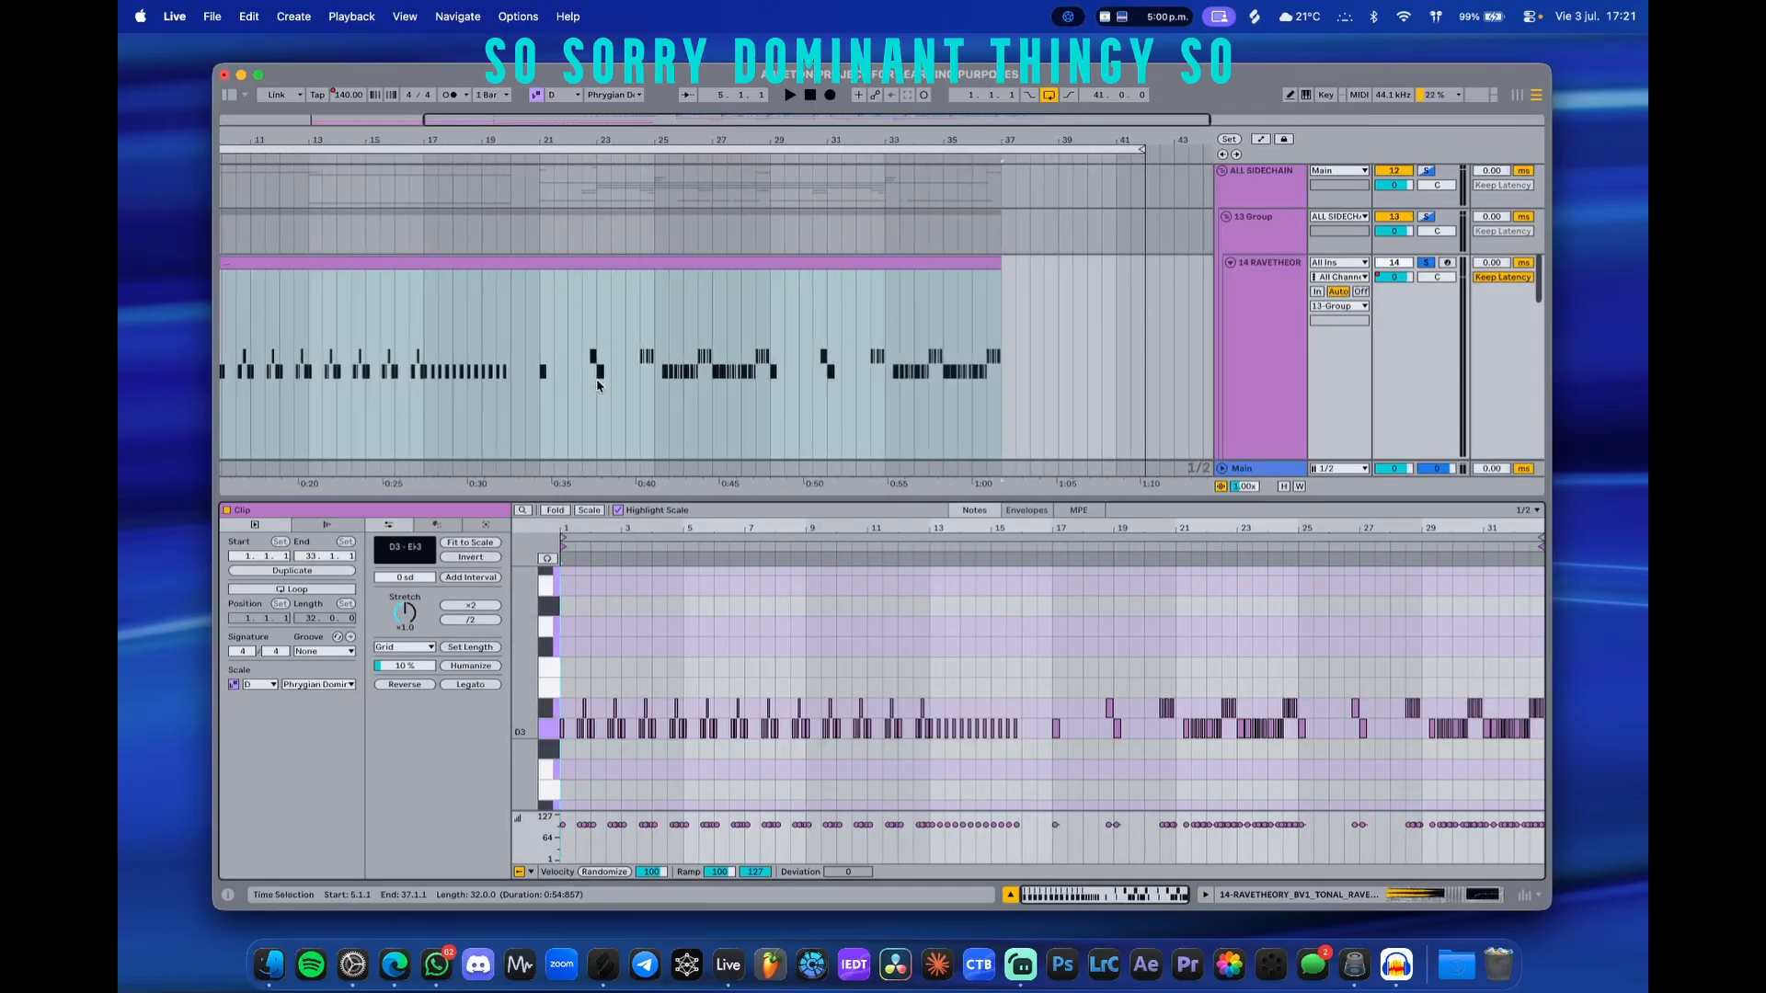
pyautogui.scroll(5, 587, 390)
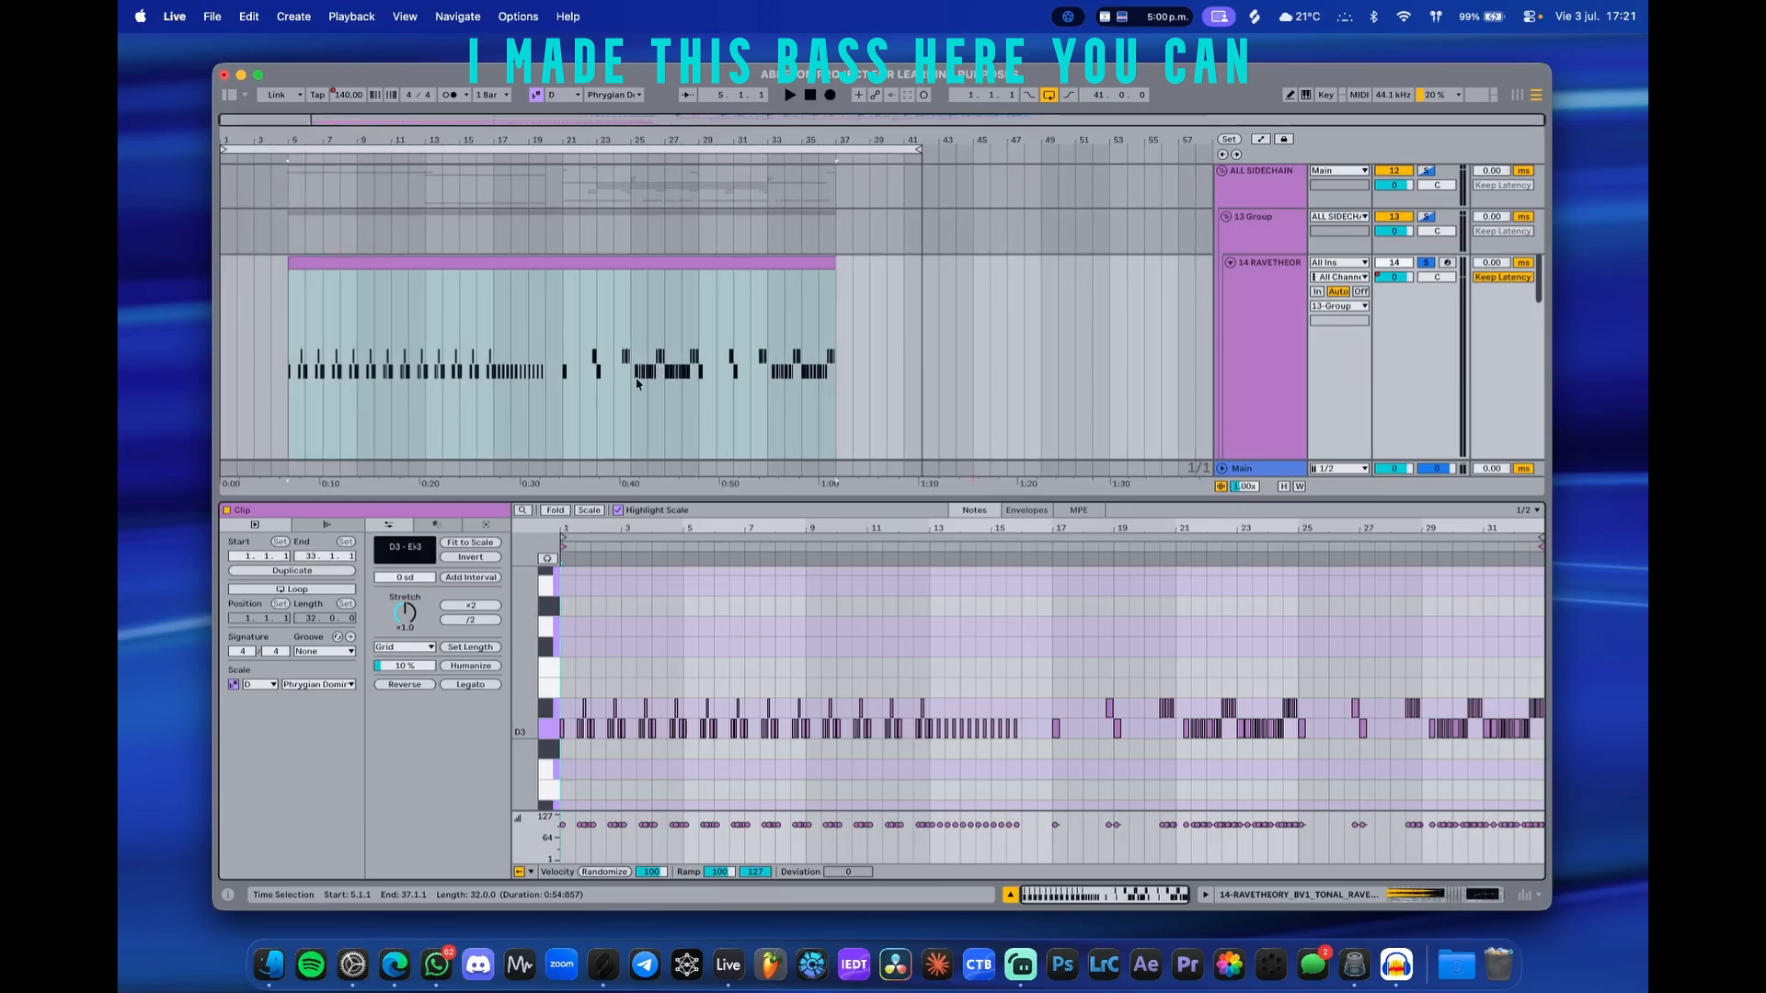
pyautogui.hscroll(-5, 644, 386)
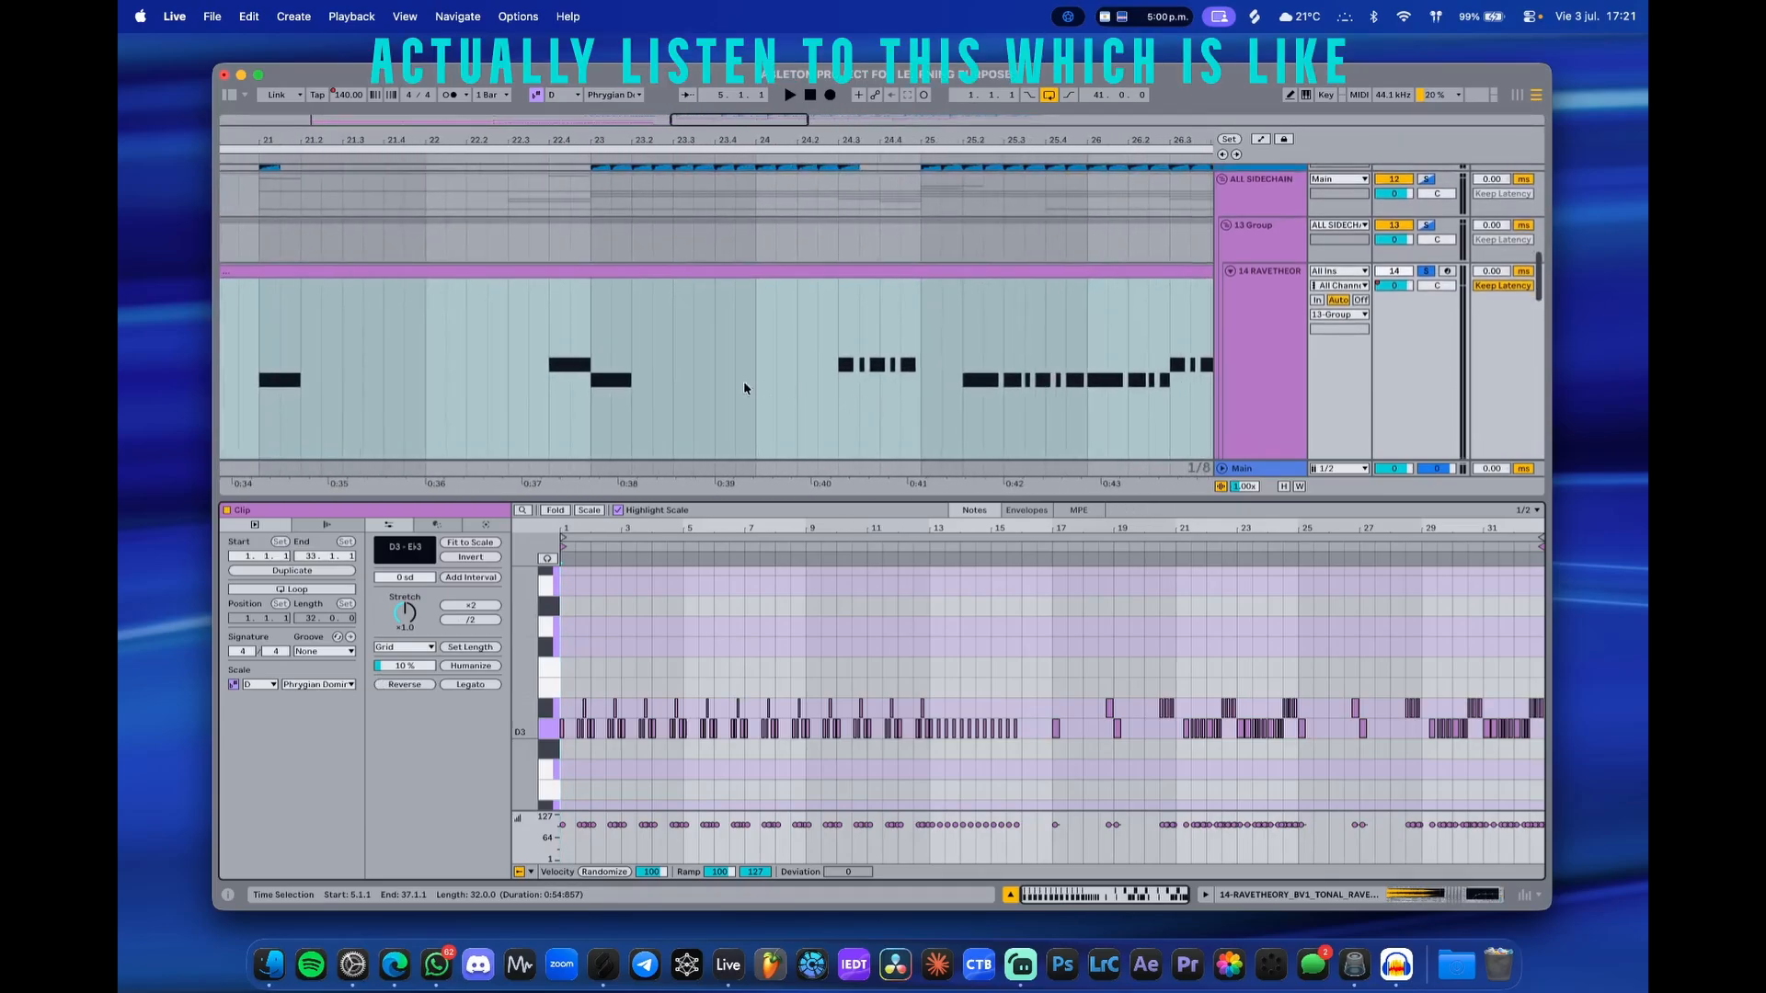
pyautogui.click(593, 389)
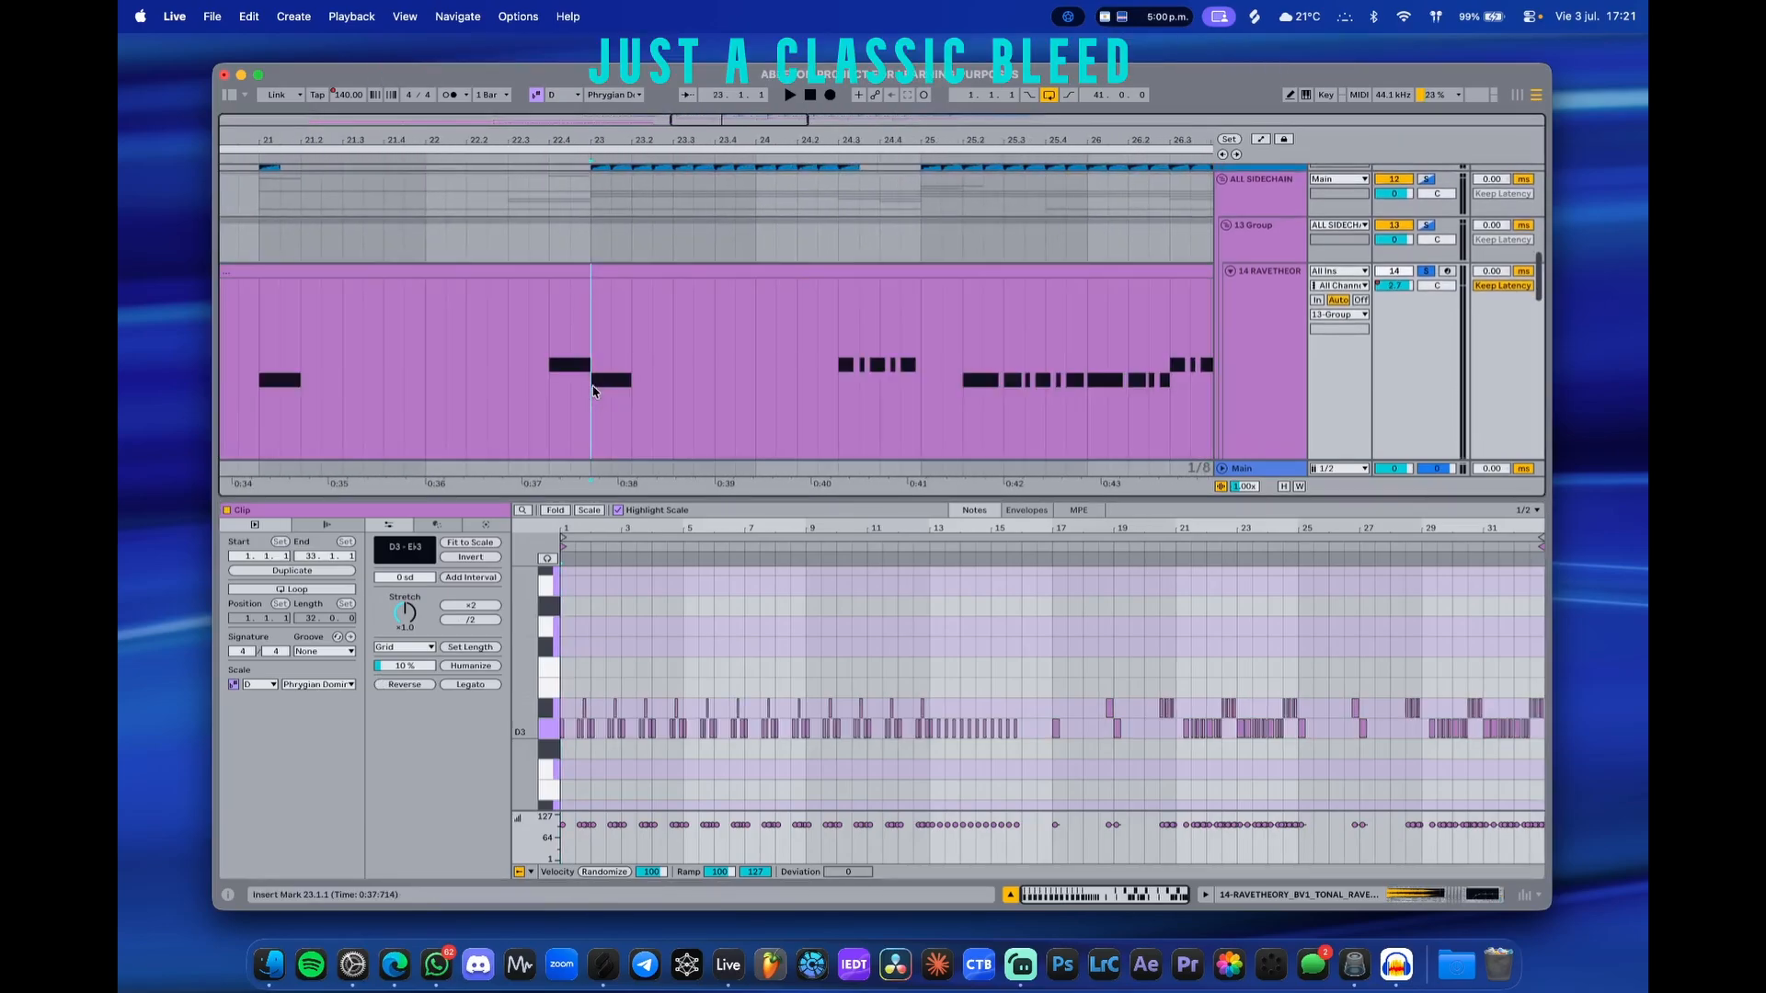
pyautogui.press('space')
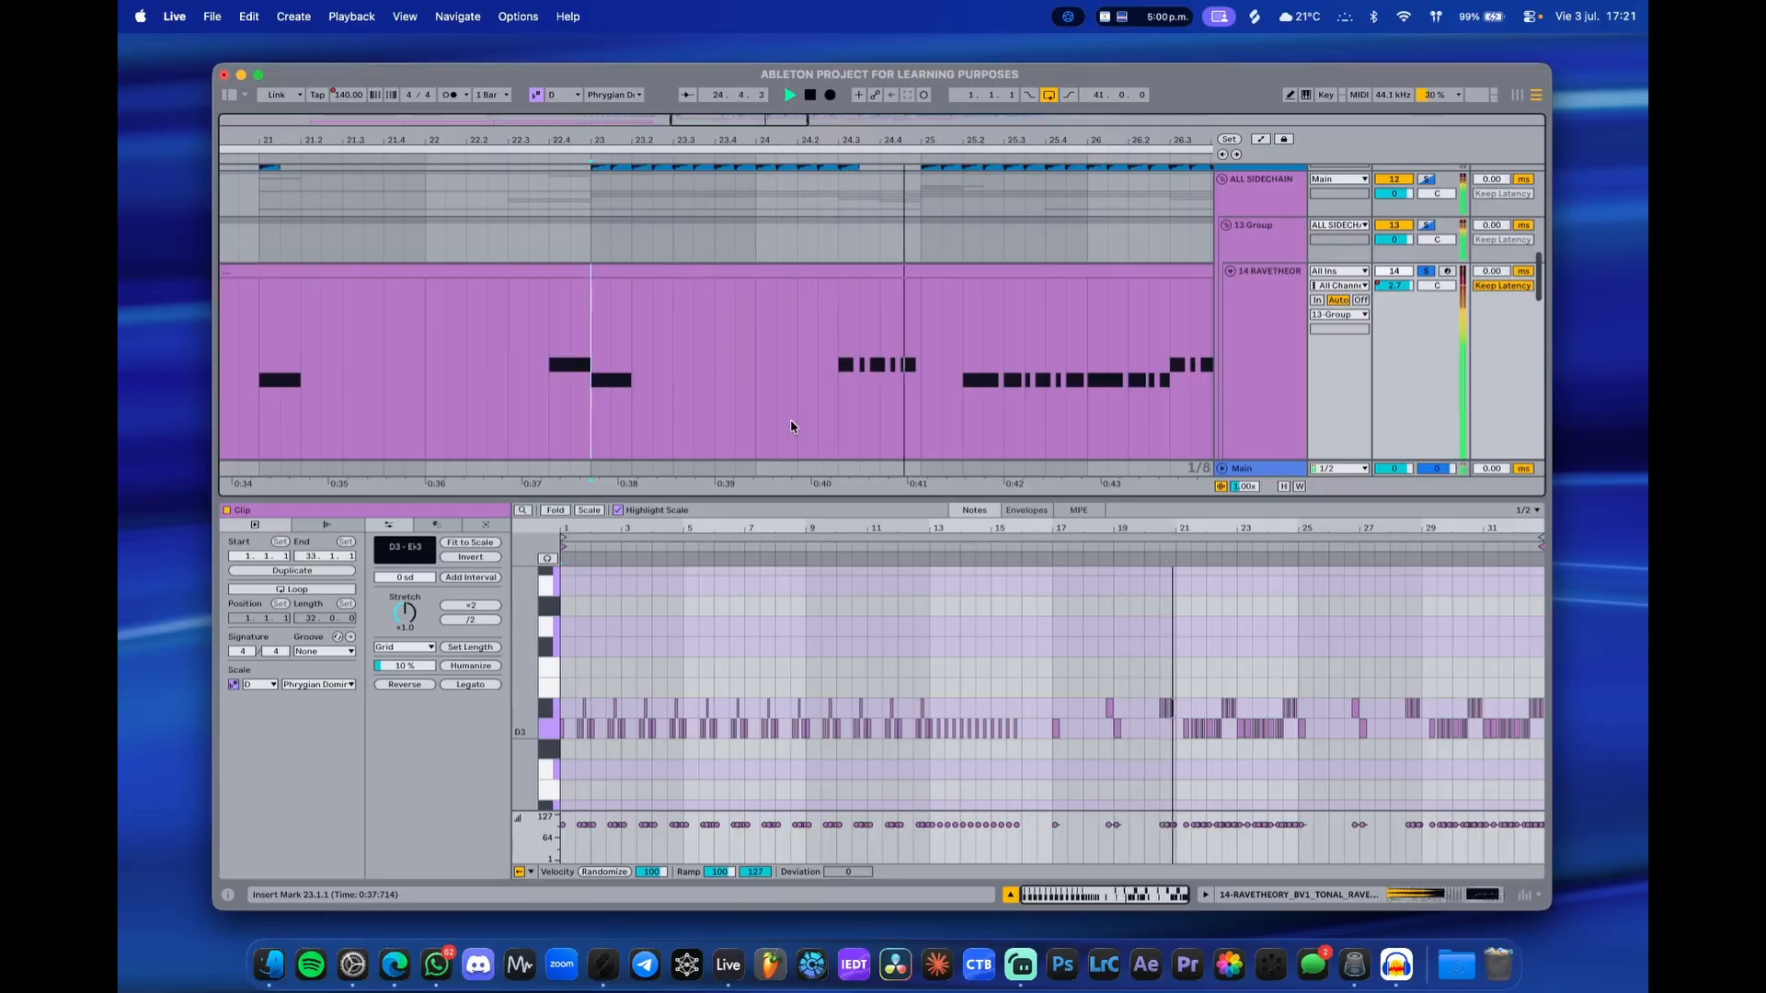
pyautogui.press('space')
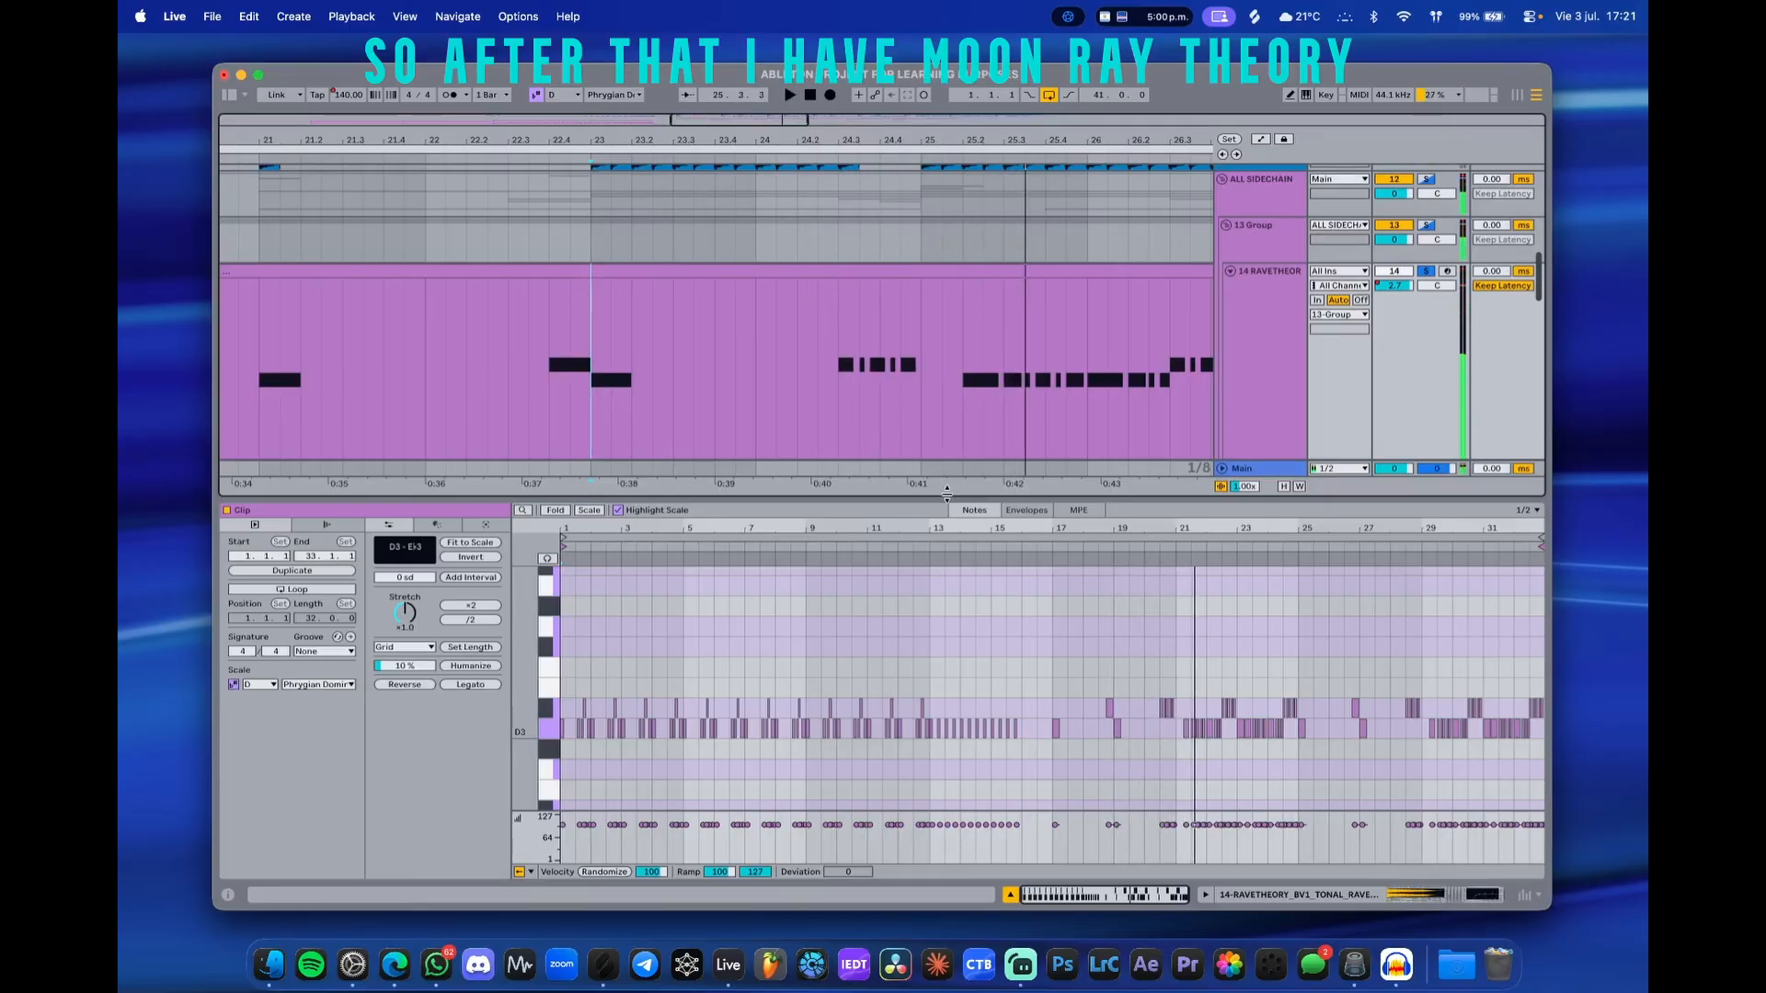
# - Hide the clip detail view and enlarge tracks 15 and 16 in the arrangement
pyautogui.press('alt+super+l')
pyautogui.moveTo(869, 476); pyautogui.dragTo(1007, 278)
pyautogui.moveTo(863, 551); pyautogui.dragTo(1126, 640)
pyautogui.moveTo(737, 564); pyautogui.dragTo(872, 519)
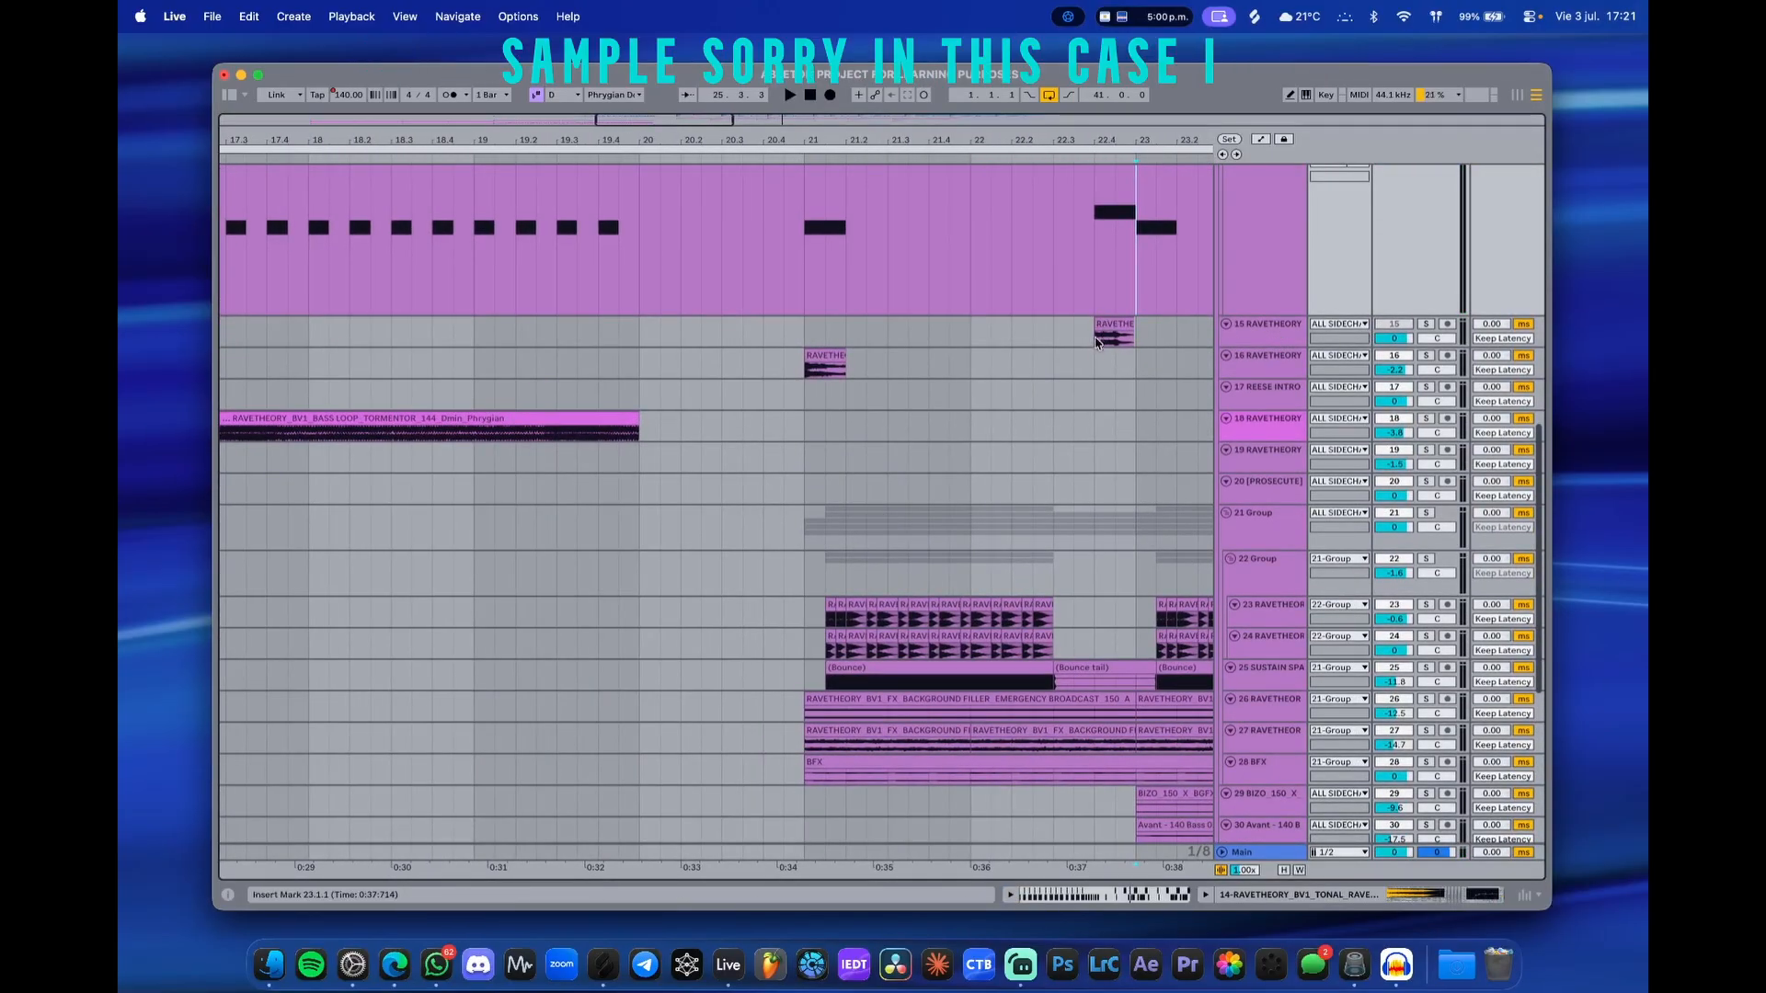
pyautogui.scroll(-1, 1107, 343)
pyautogui.moveTo(1265, 346); pyautogui.dragTo(1289, 482)
pyautogui.scroll(4, 867, 438)
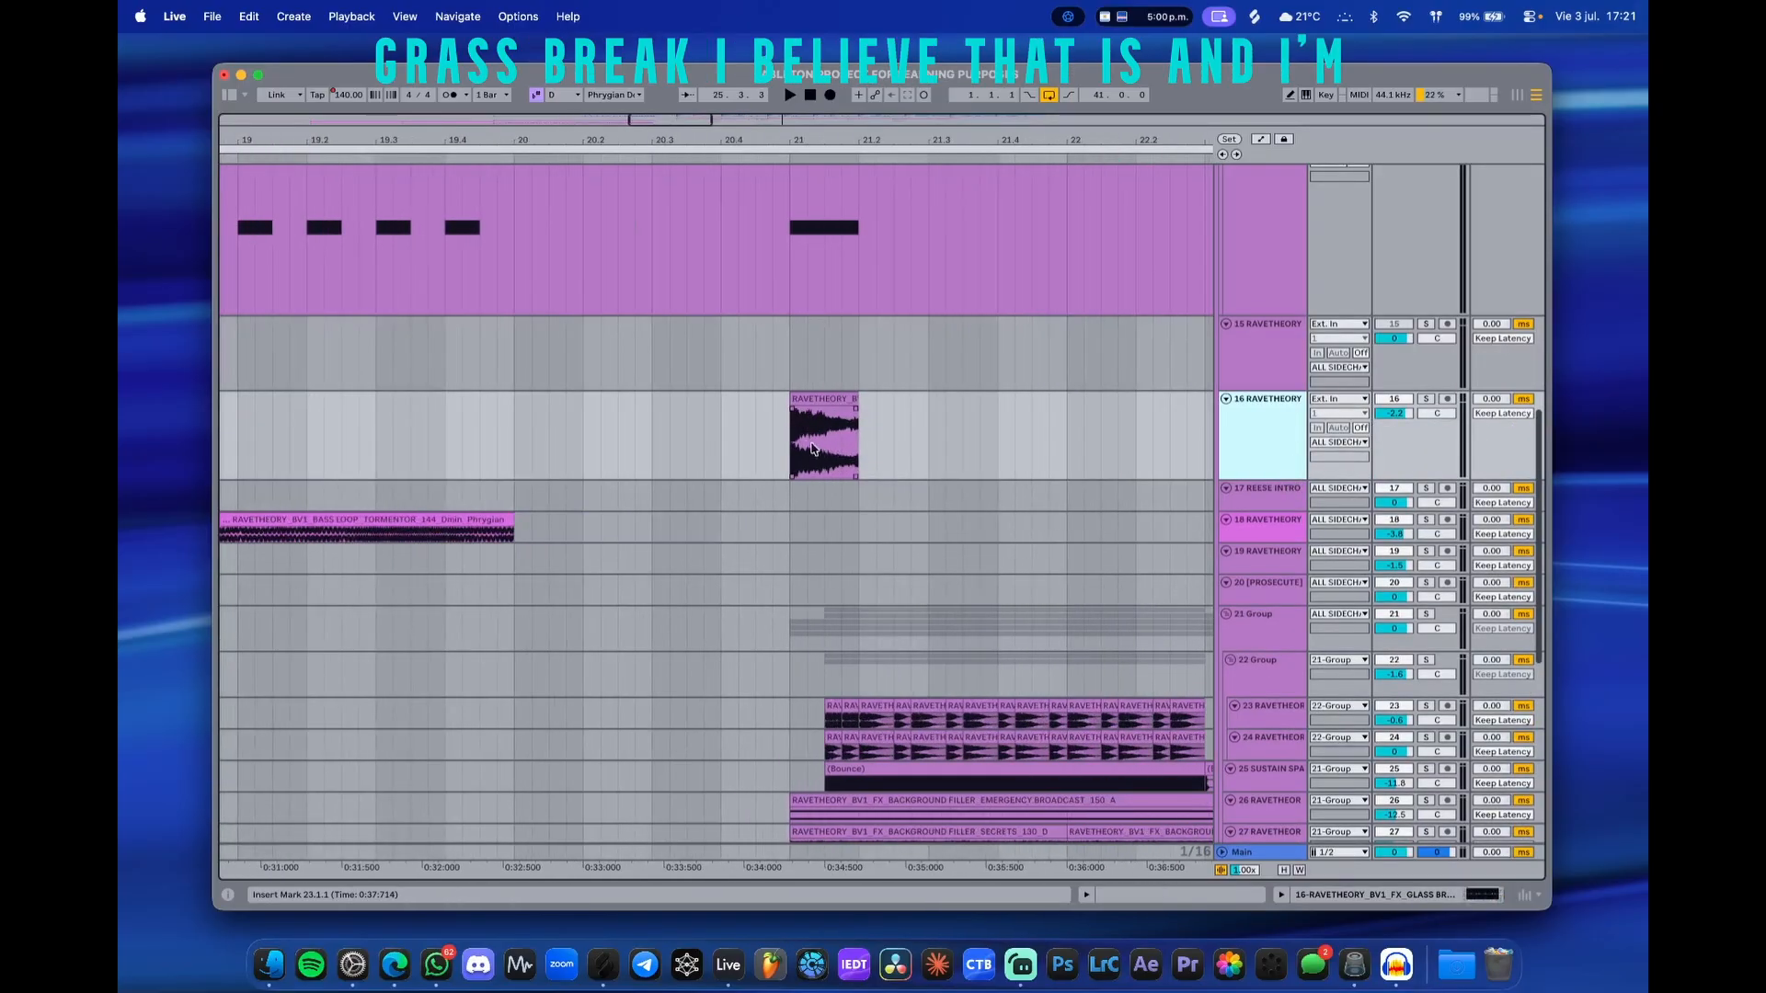
# - Solo track 16 and play its glass break clip from 21.1.1
pyautogui.click(780, 444)
pyautogui.press('s')
pyautogui.press('space')
# - Solo track 15 and play its FX clip from 22.4.1, stopping shortly after bar 23
pyautogui.moveTo(952, 430); pyautogui.dragTo(556, 512)
pyautogui.moveTo(1034, 457); pyautogui.dragTo(644, 466)
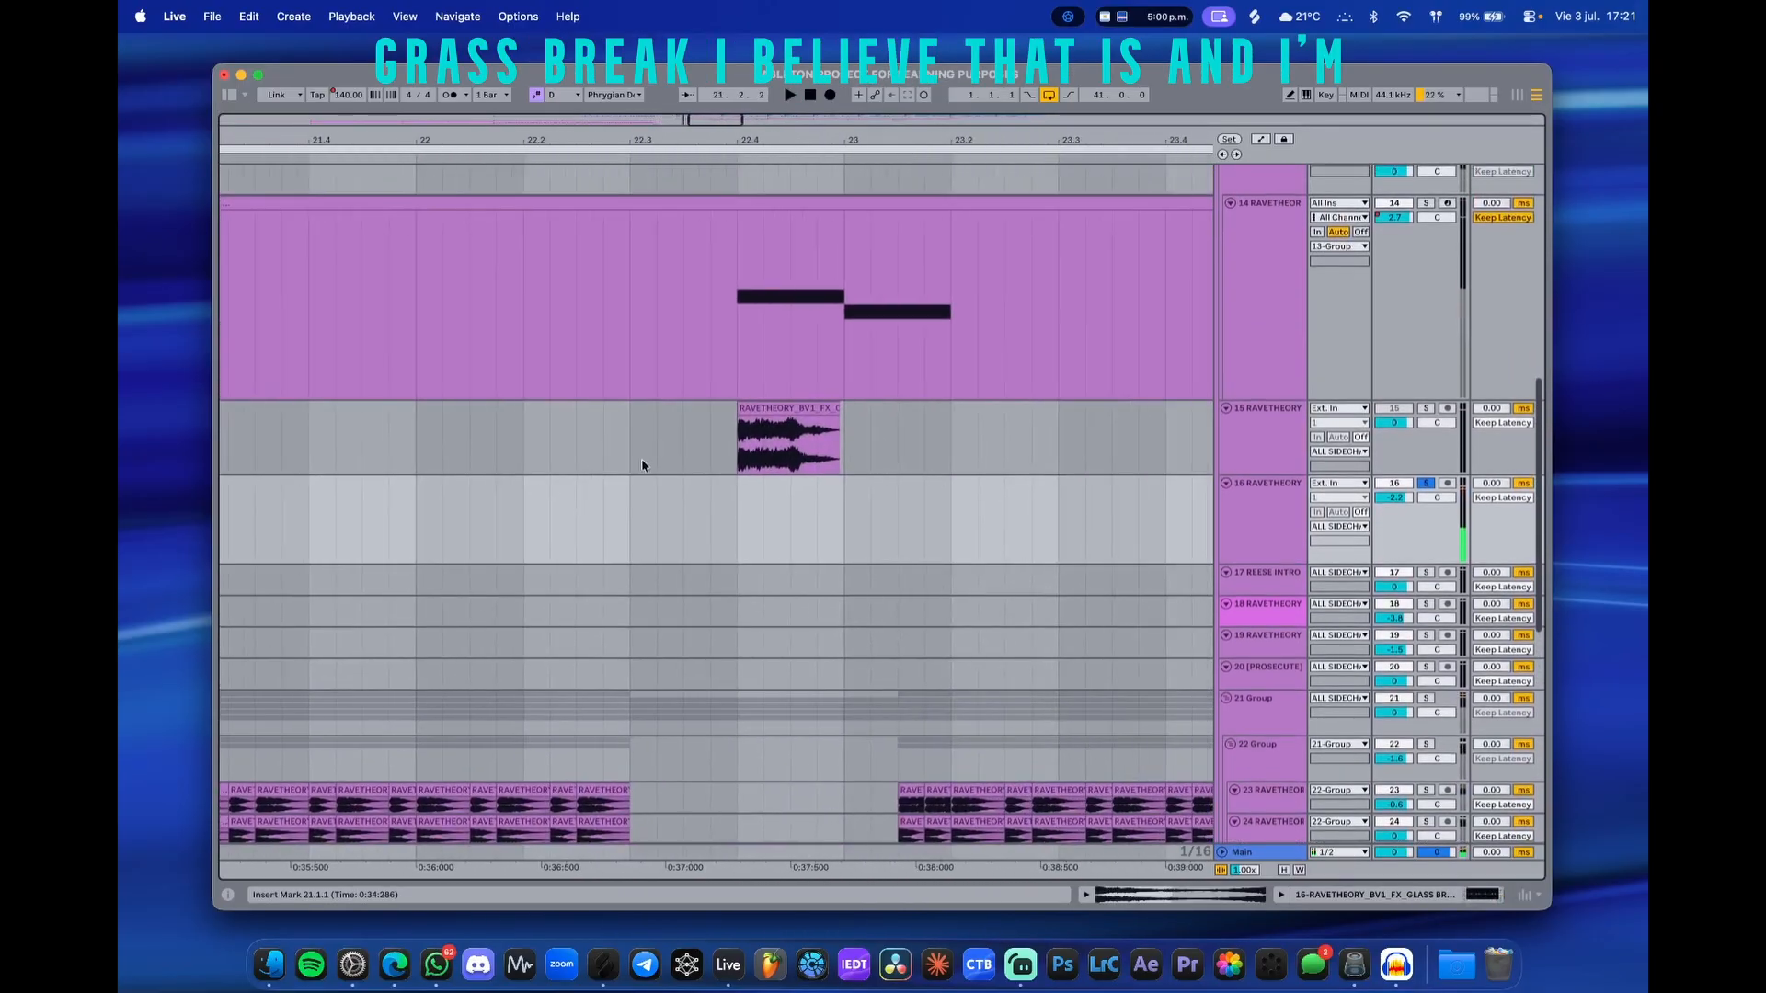
pyautogui.scroll(-3, 771, 438)
pyautogui.click(757, 447)
pyautogui.press('s')
pyautogui.press('space')
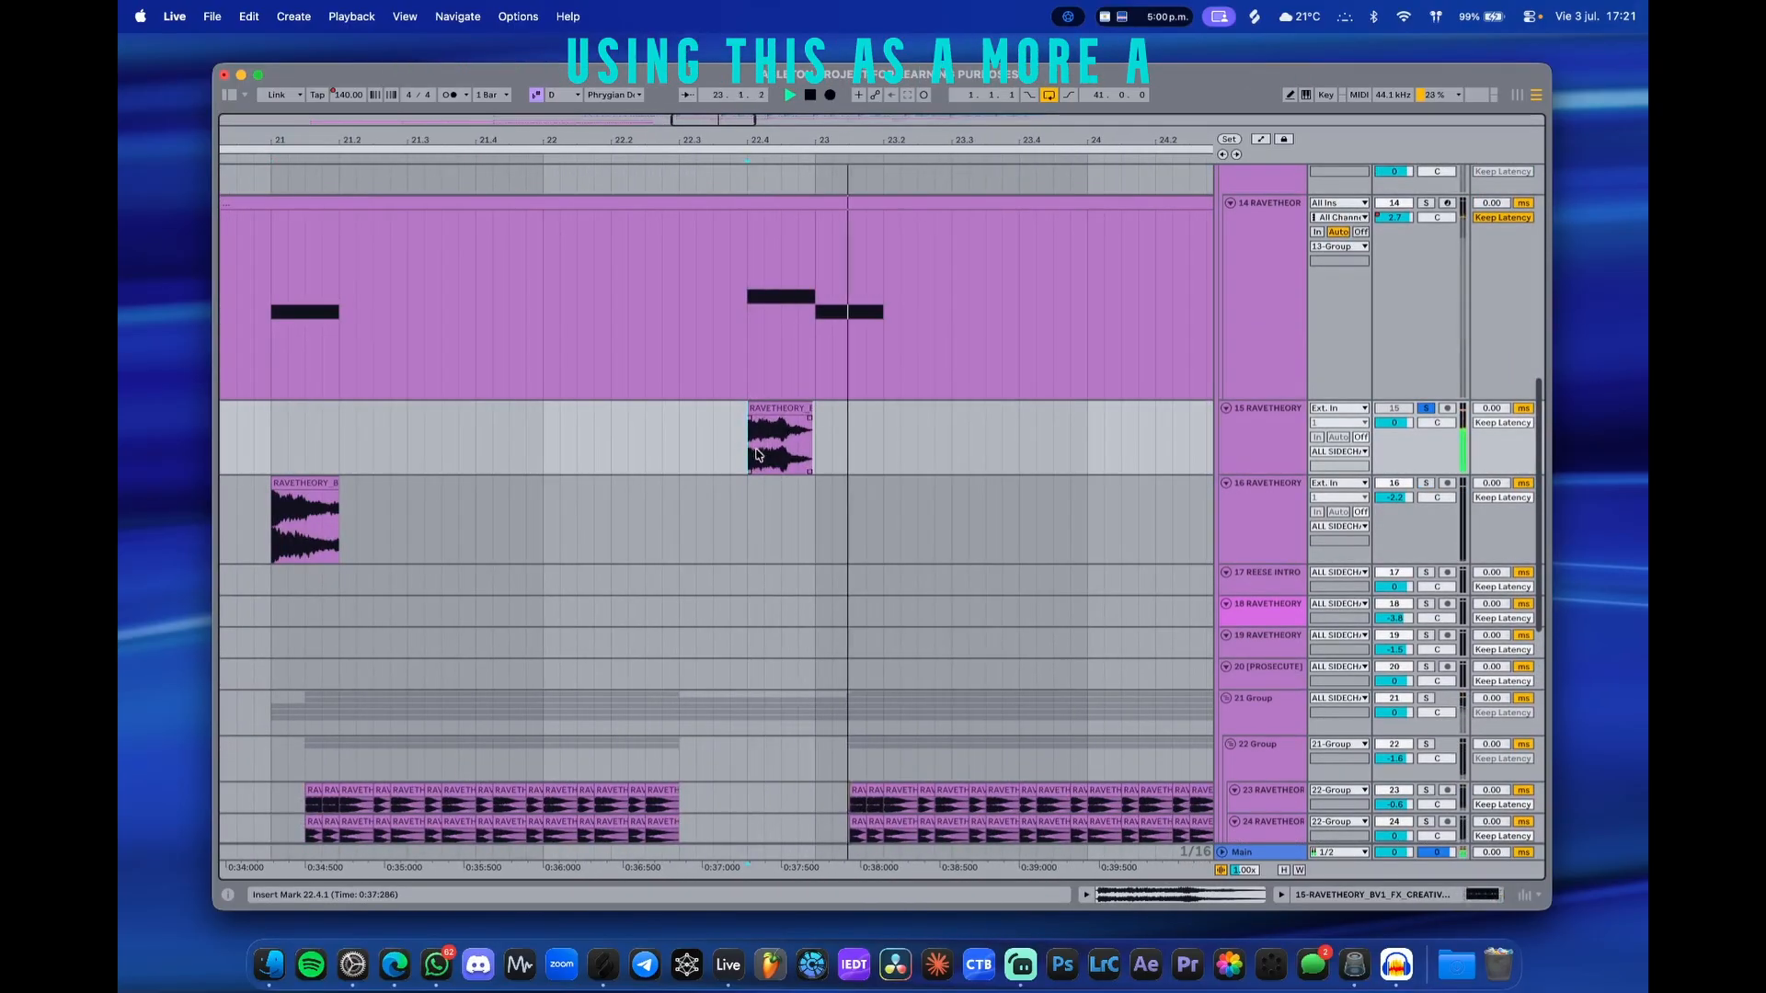
pyautogui.press('space')
# - Enlarge track 23, the tonal lead one-shot track inside the 22 Group
pyautogui.scroll(5, 798, 495)
pyautogui.scroll(-8, 798, 495)
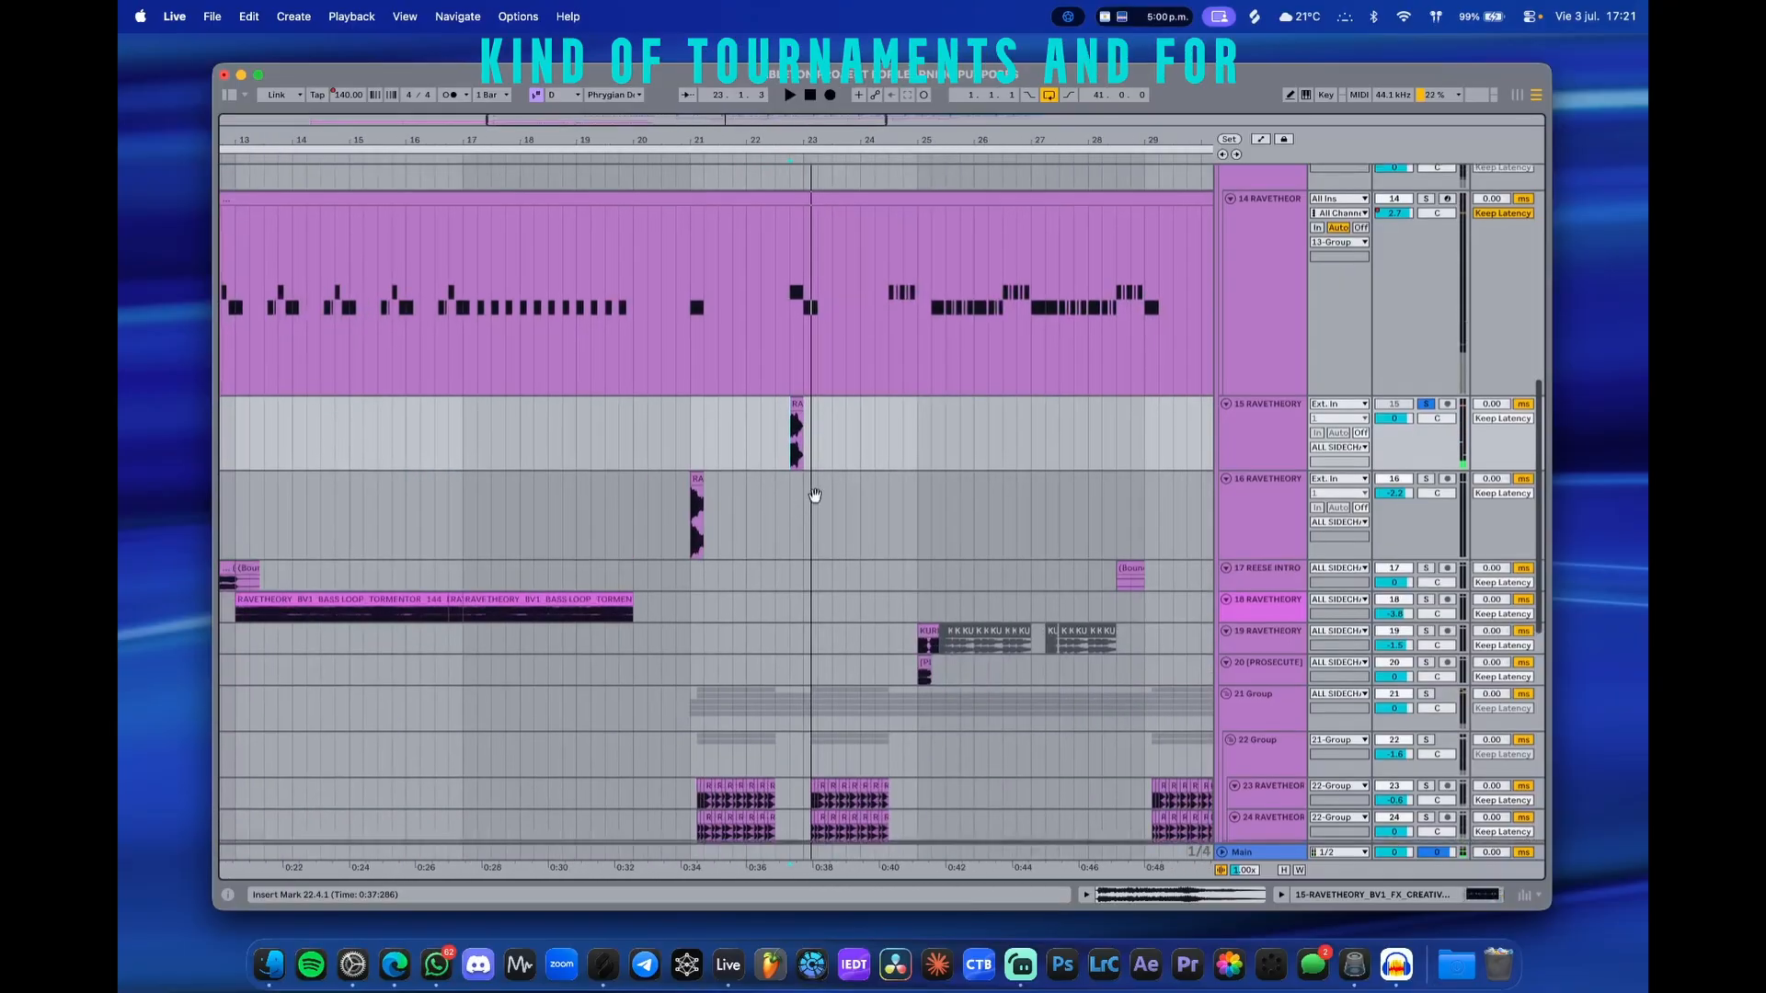
pyautogui.scroll(8, 796, 432)
pyautogui.scroll(3, 783, 552)
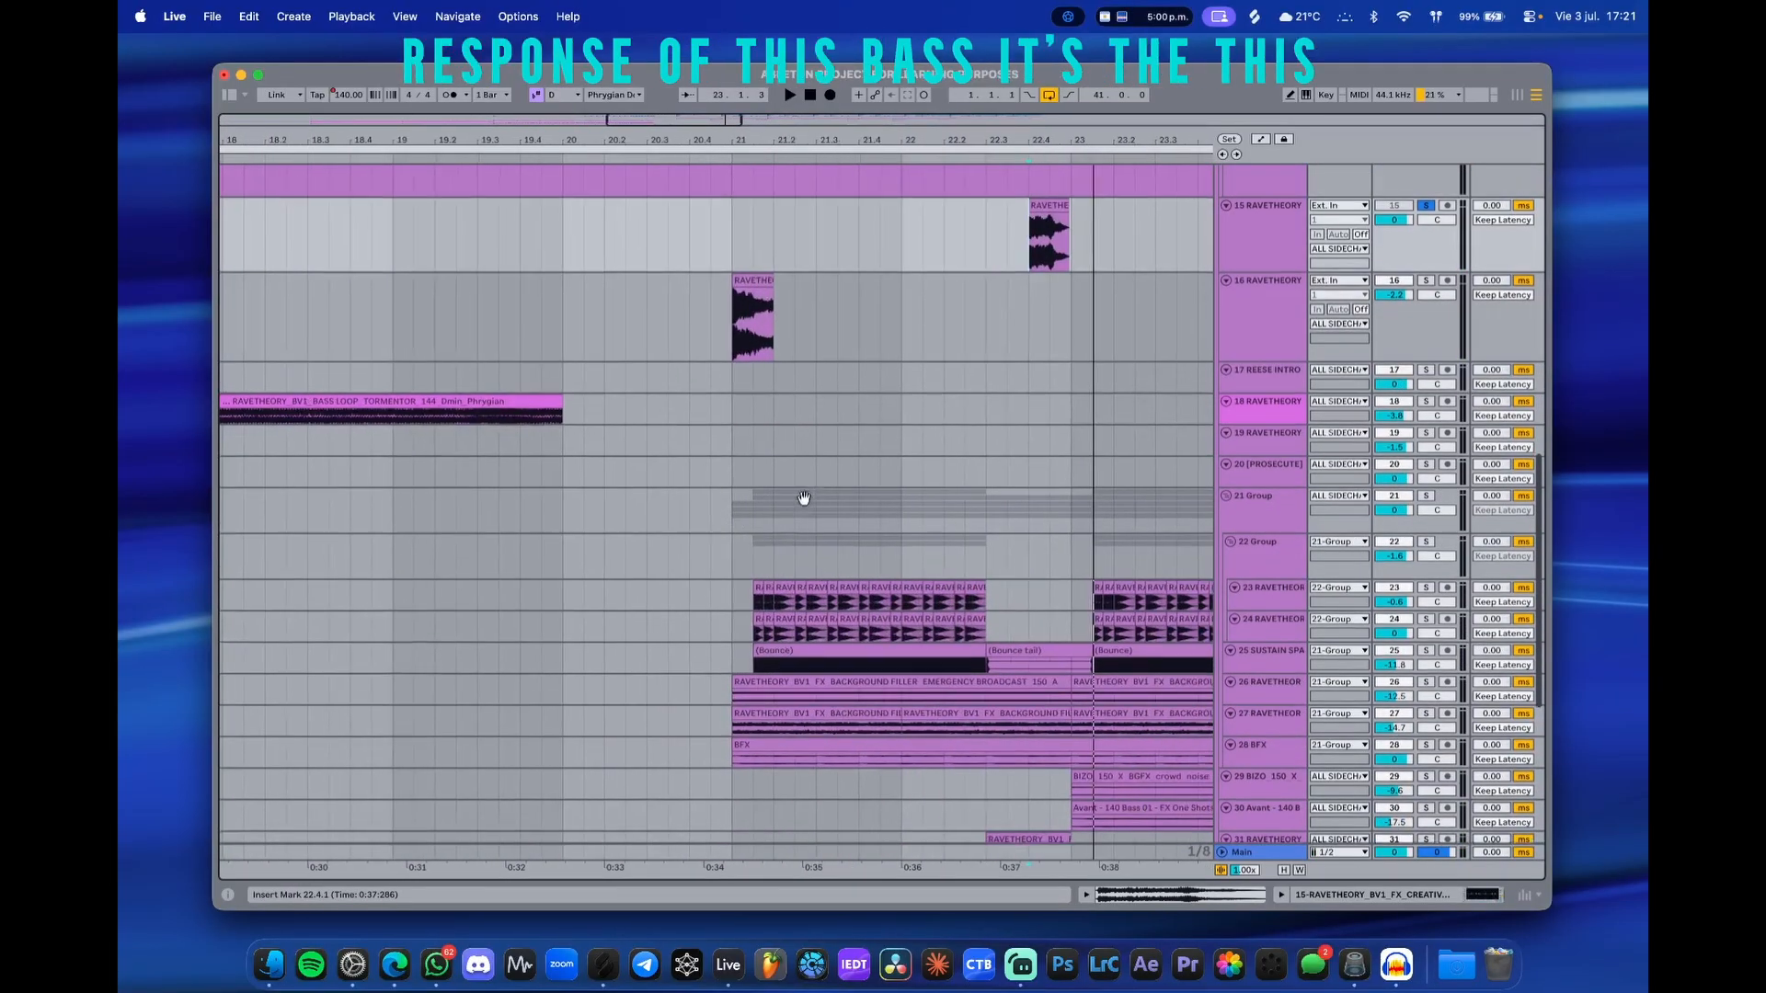
pyautogui.scroll(3, 787, 522)
pyautogui.scroll(-6, 788, 521)
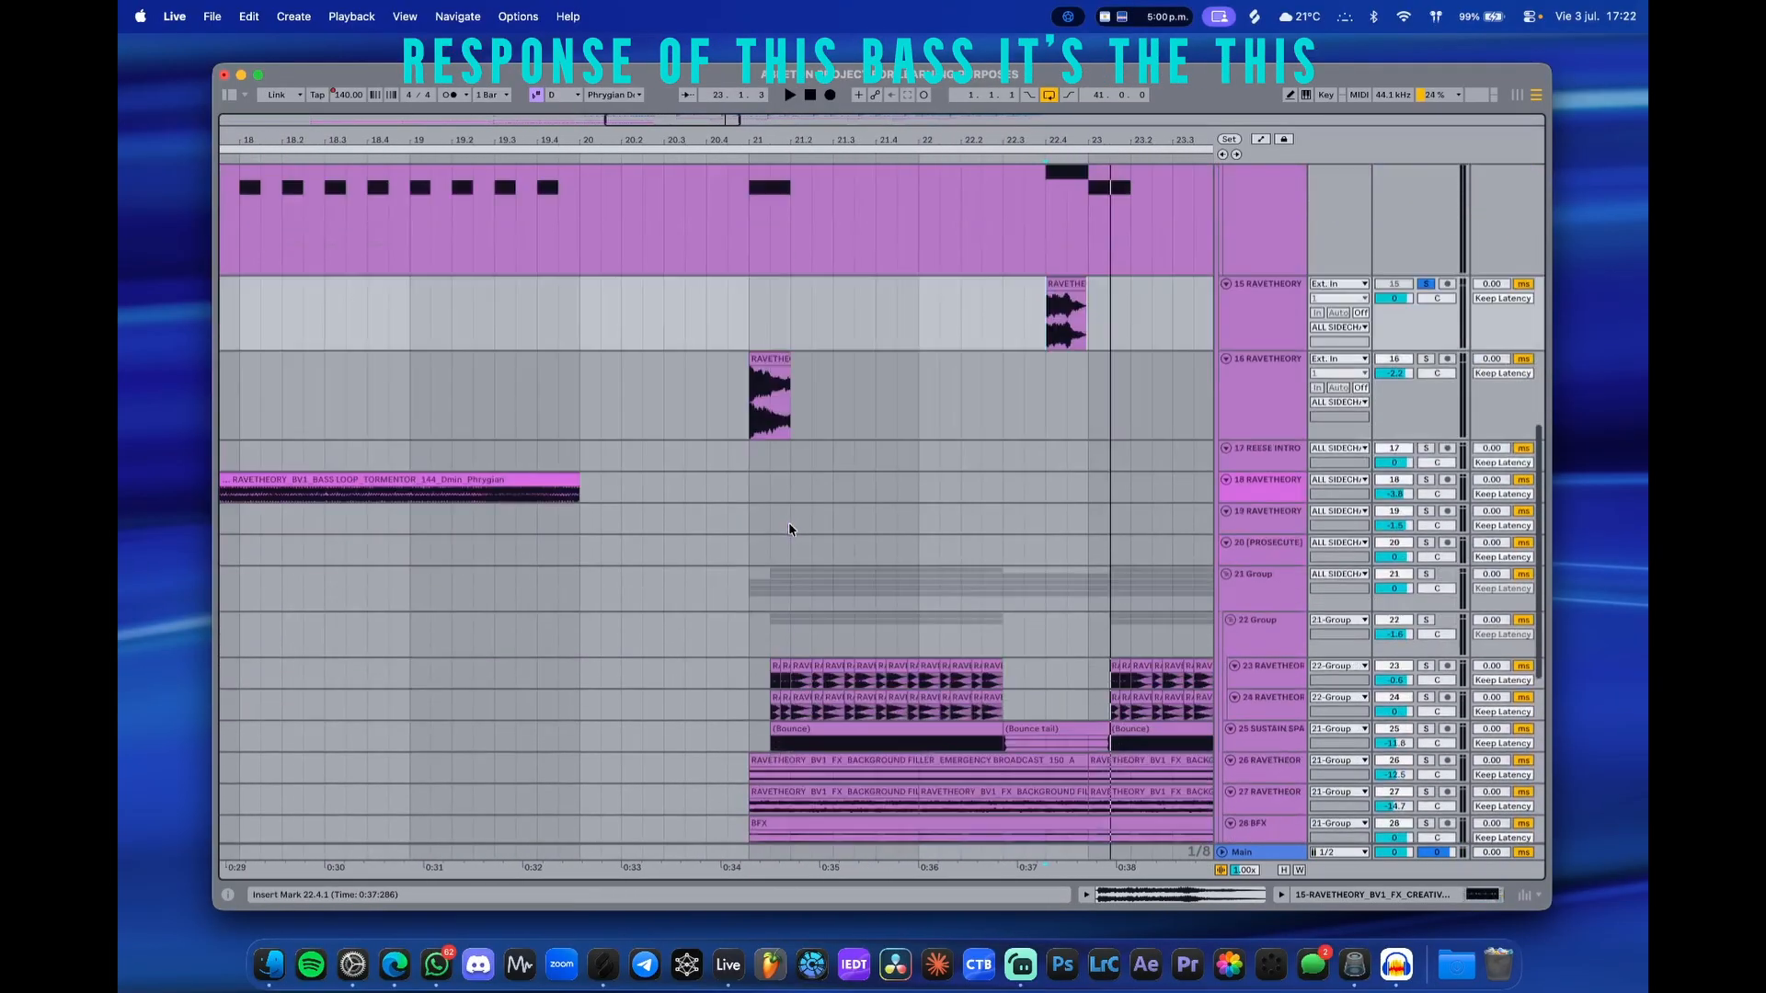
pyautogui.scroll(5, 764, 579)
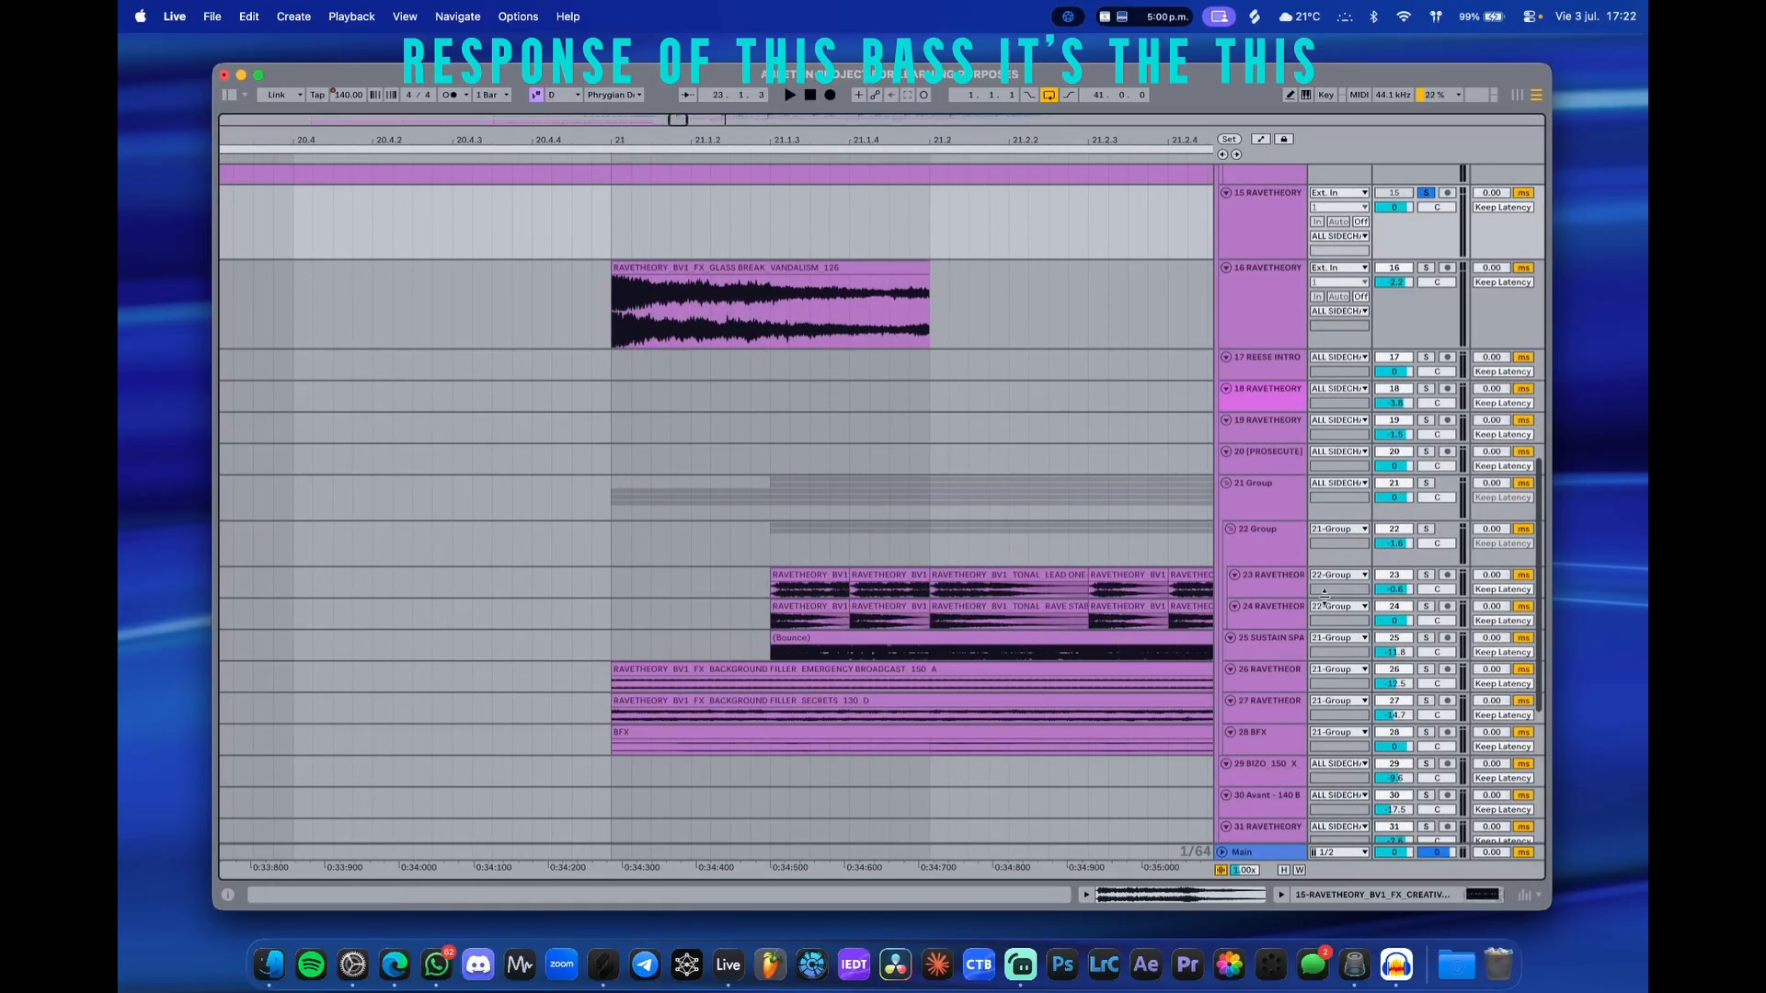
pyautogui.moveTo(1279, 597); pyautogui.dragTo(1278, 727)
# - Solo track 23 and play its lead one-shot clips from 21.1.3
pyautogui.click(771, 641)
pyautogui.press('s')
pyautogui.press('space')
pyautogui.scroll(5, 751, 591)
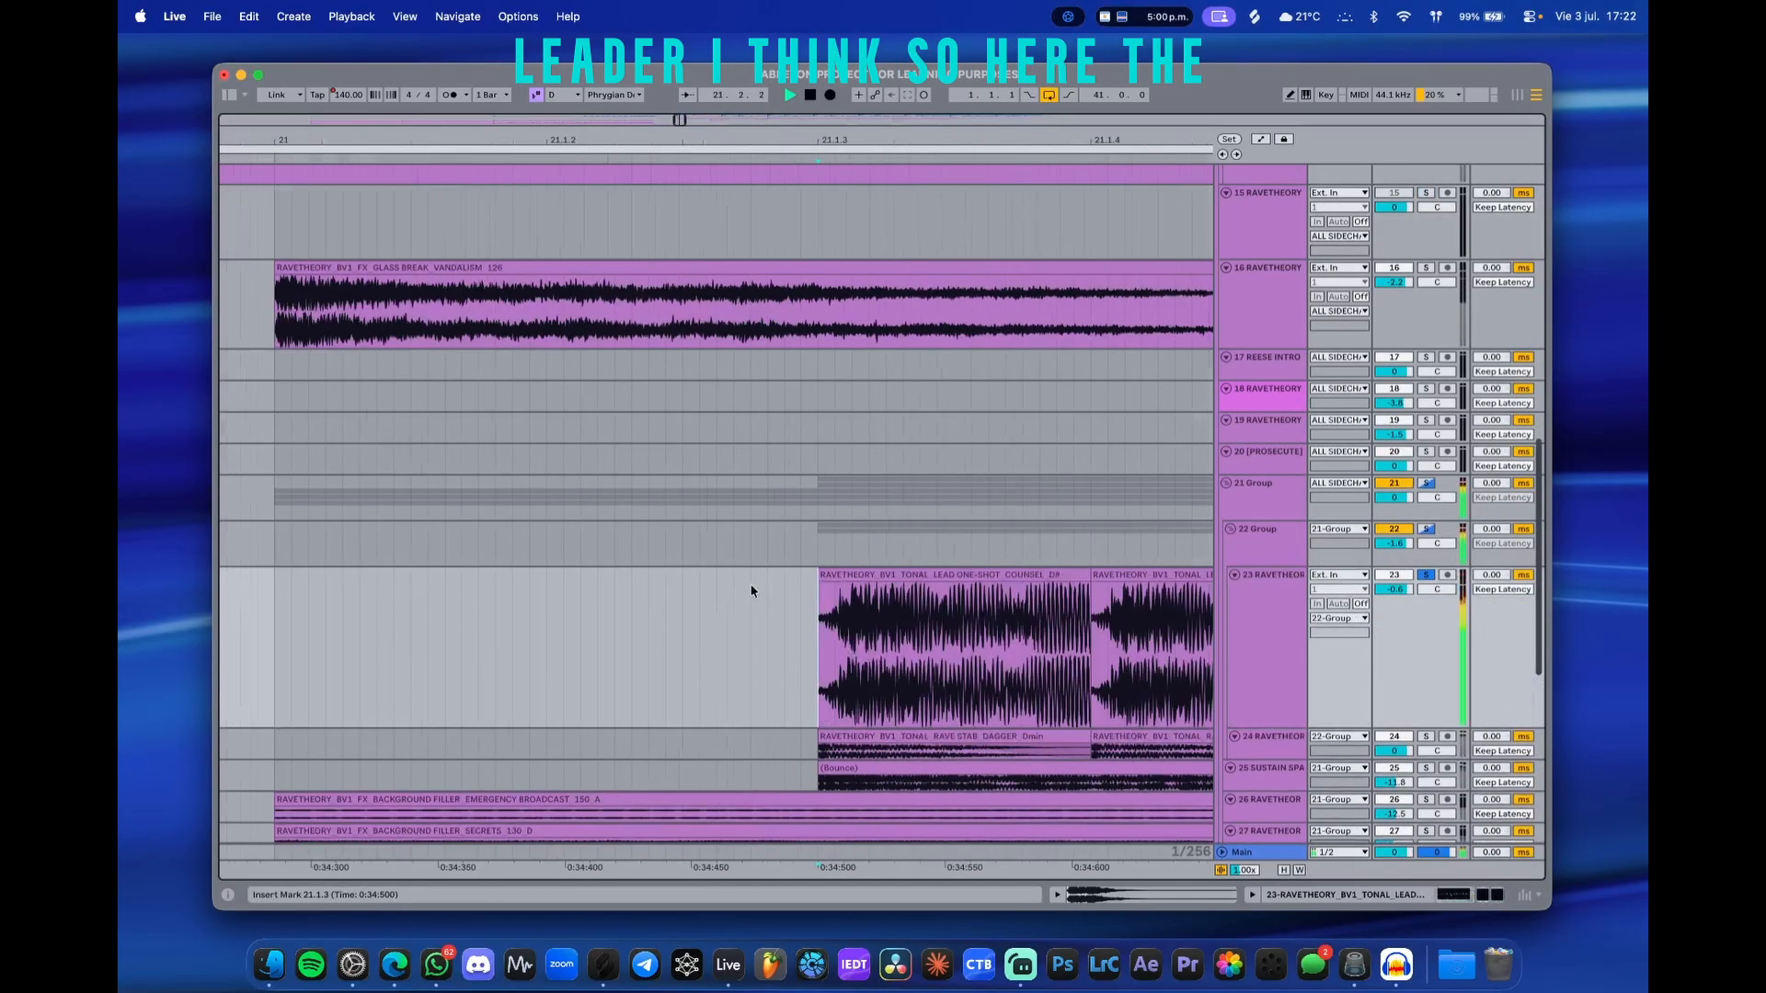
pyautogui.scroll(-7, 751, 590)
pyautogui.scroll(-5, 750, 583)
# - Show the device chain of track 23, review the OTT settings in its plug-in window, and close it
pyautogui.doubleClick(1260, 649)
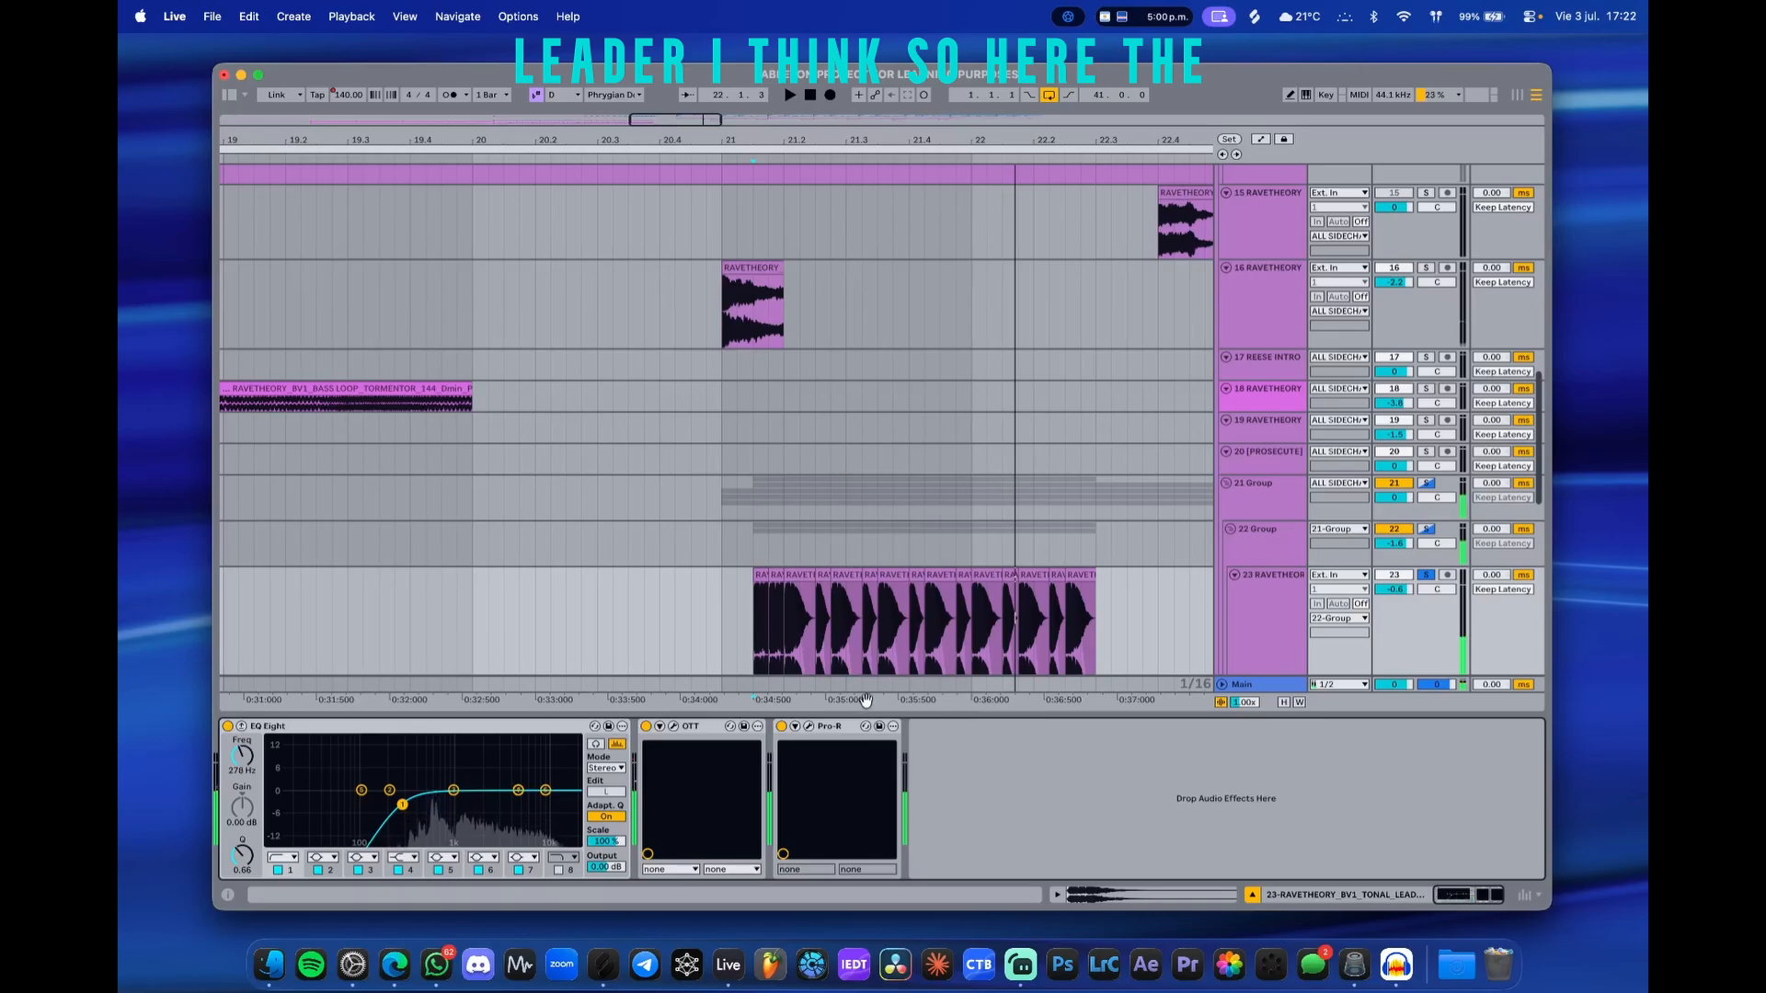
pyautogui.click(676, 727)
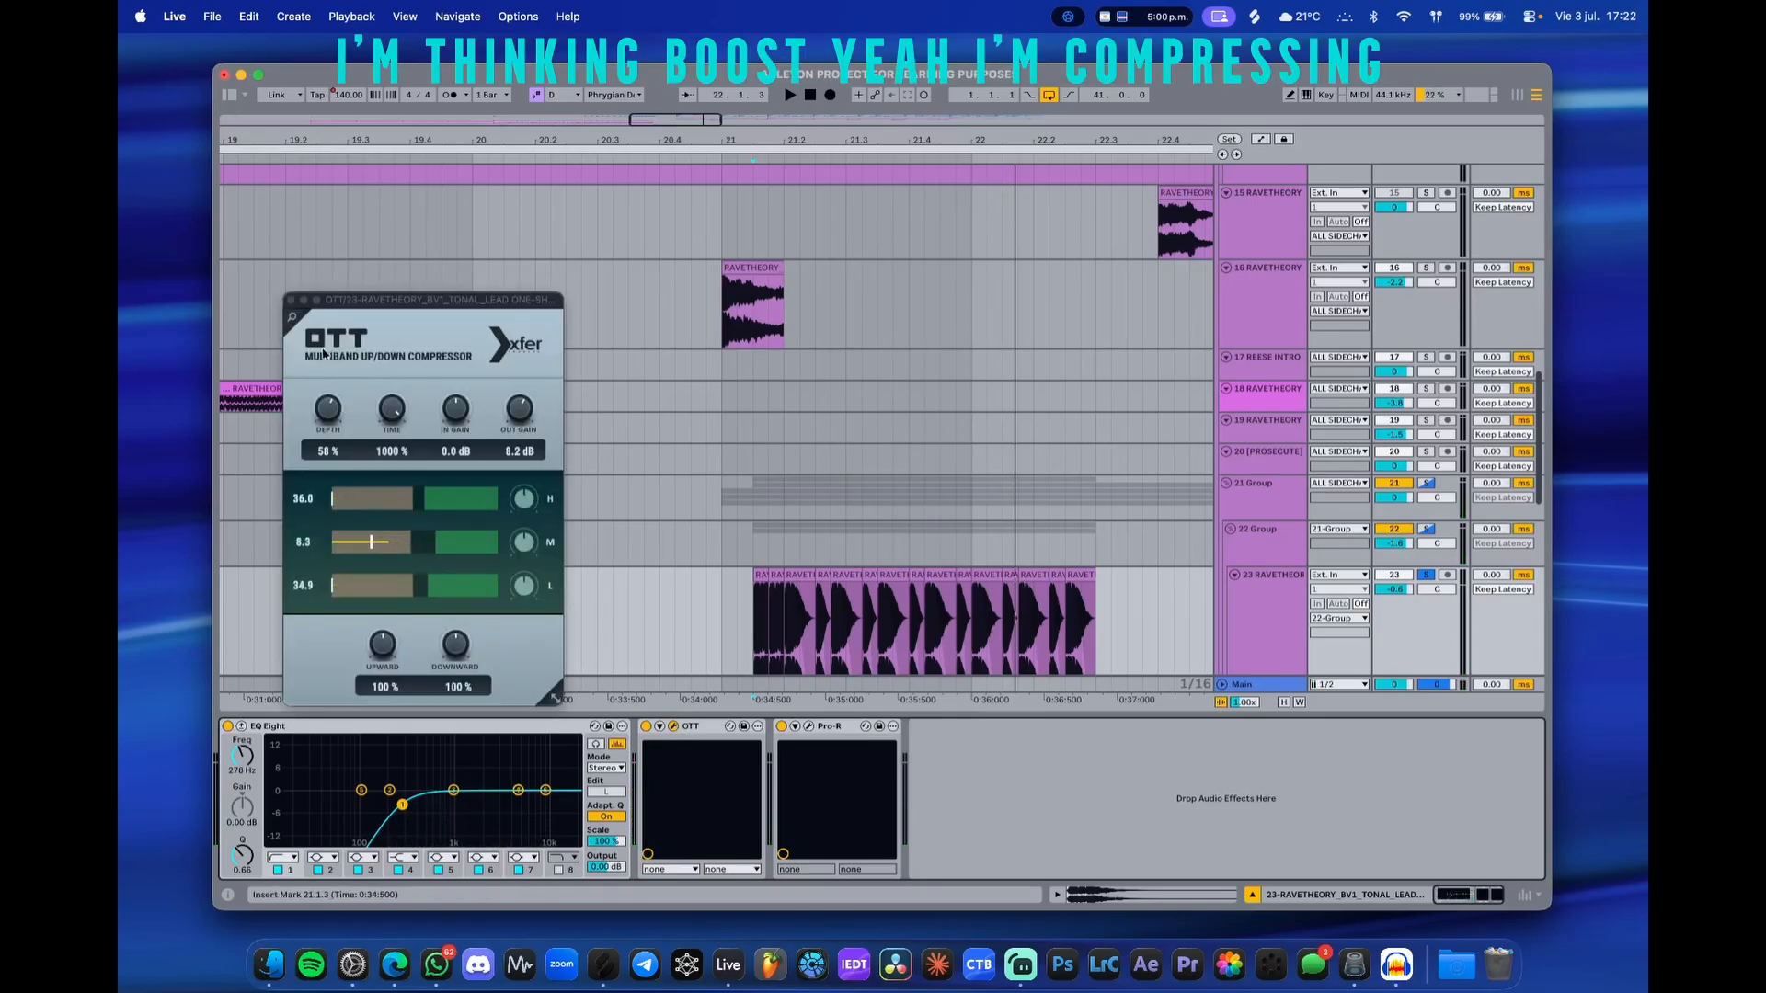
pyautogui.click(296, 299)
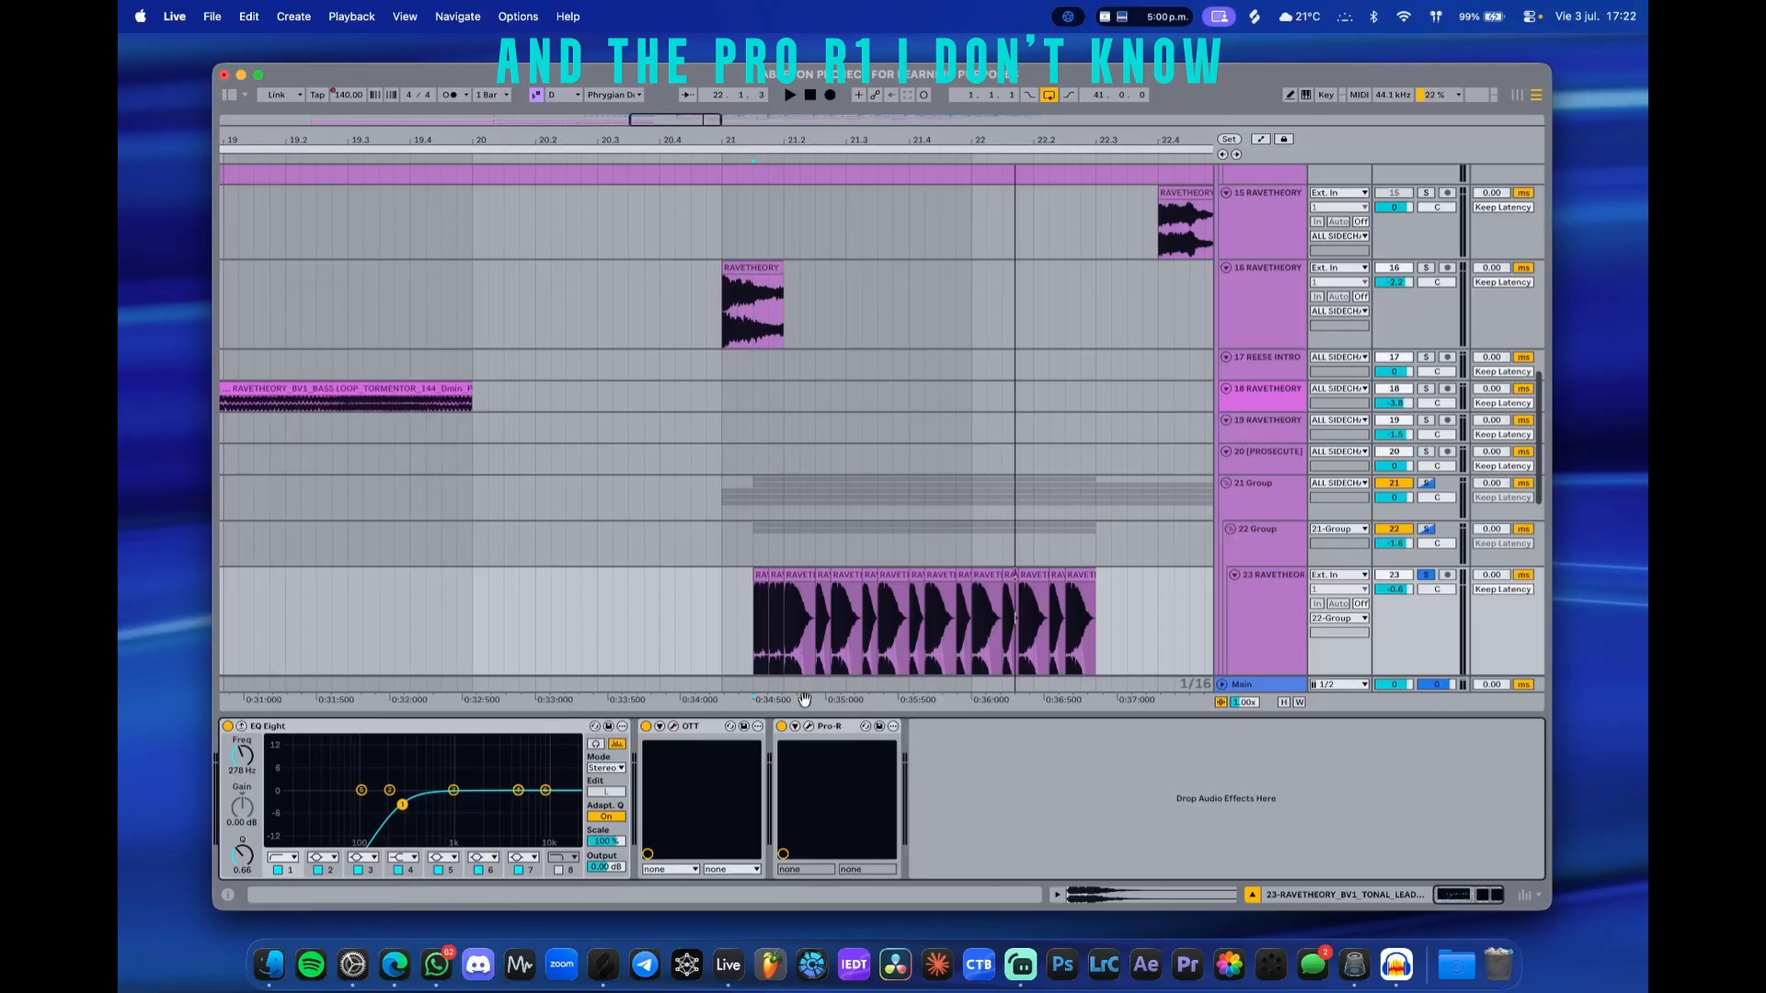
# - Open the Pro-R window on track 23, move it aside to review the Eternity preset, and close it
pyautogui.click(809, 726)
pyautogui.moveTo(316, 323); pyautogui.dragTo(496, 322)
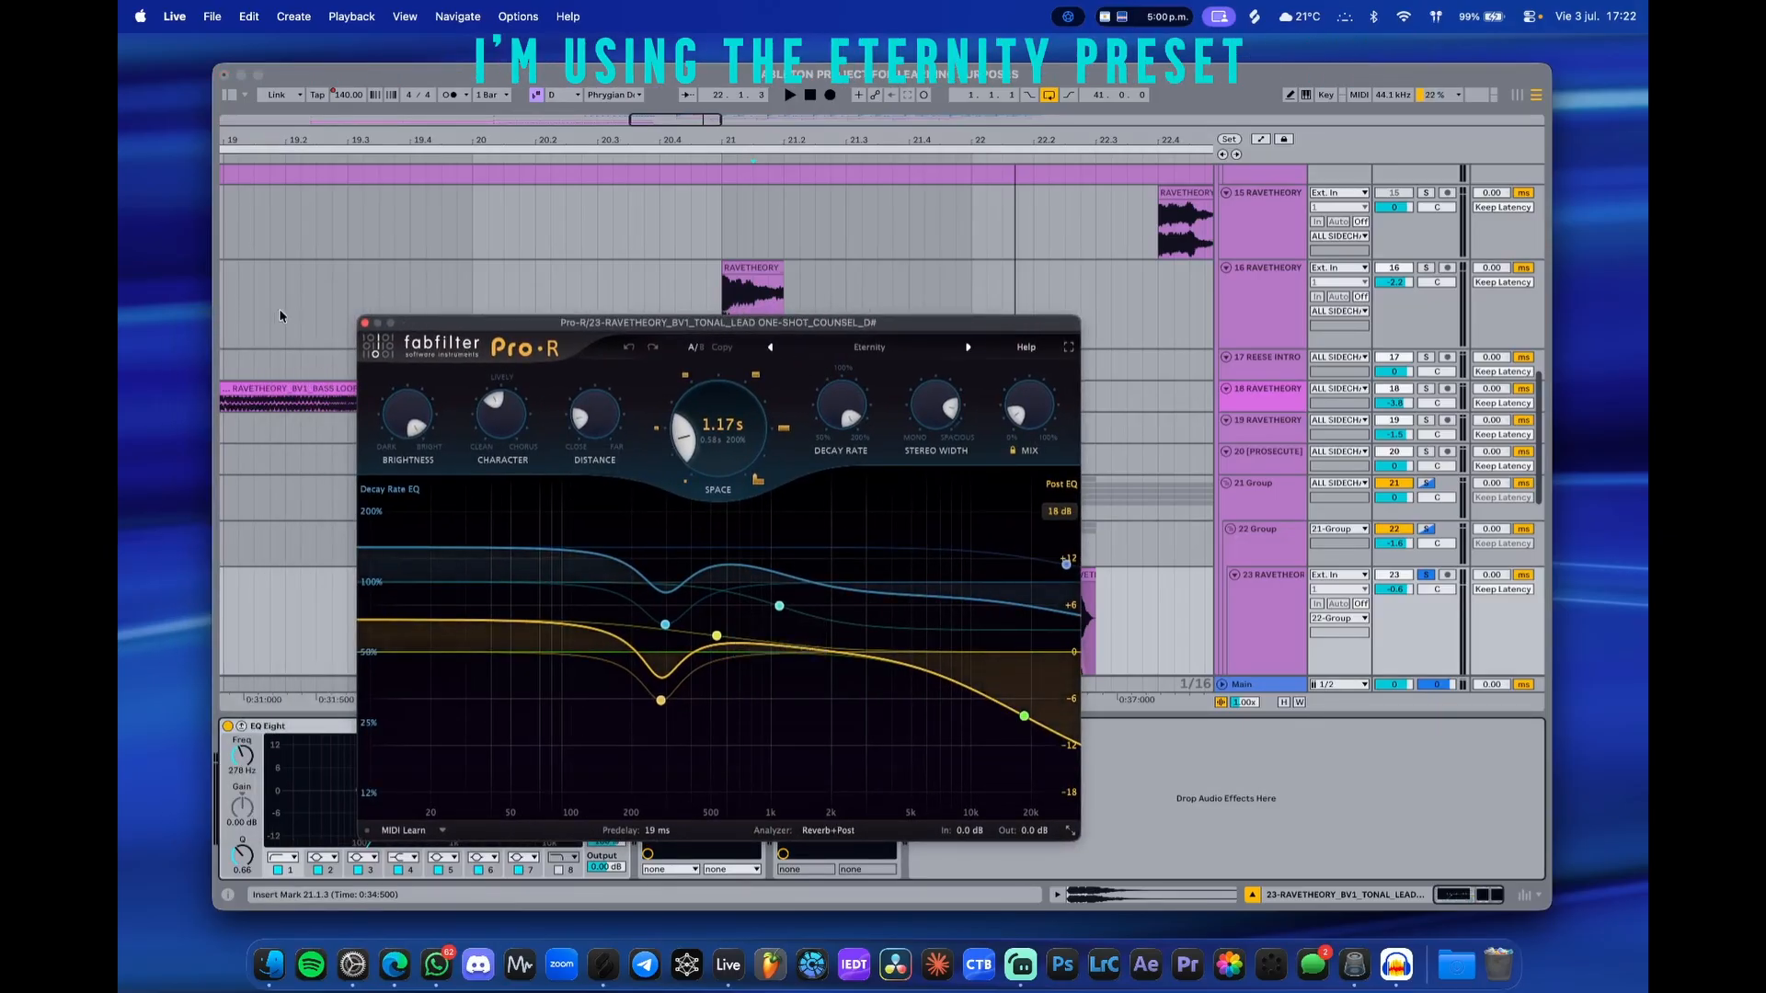
pyautogui.click(363, 323)
# - Select the rave stab track 24 to show its device chain, and enlarge the track
pyautogui.scroll(-5, 868, 484)
pyautogui.hscroll(3, 867, 484)
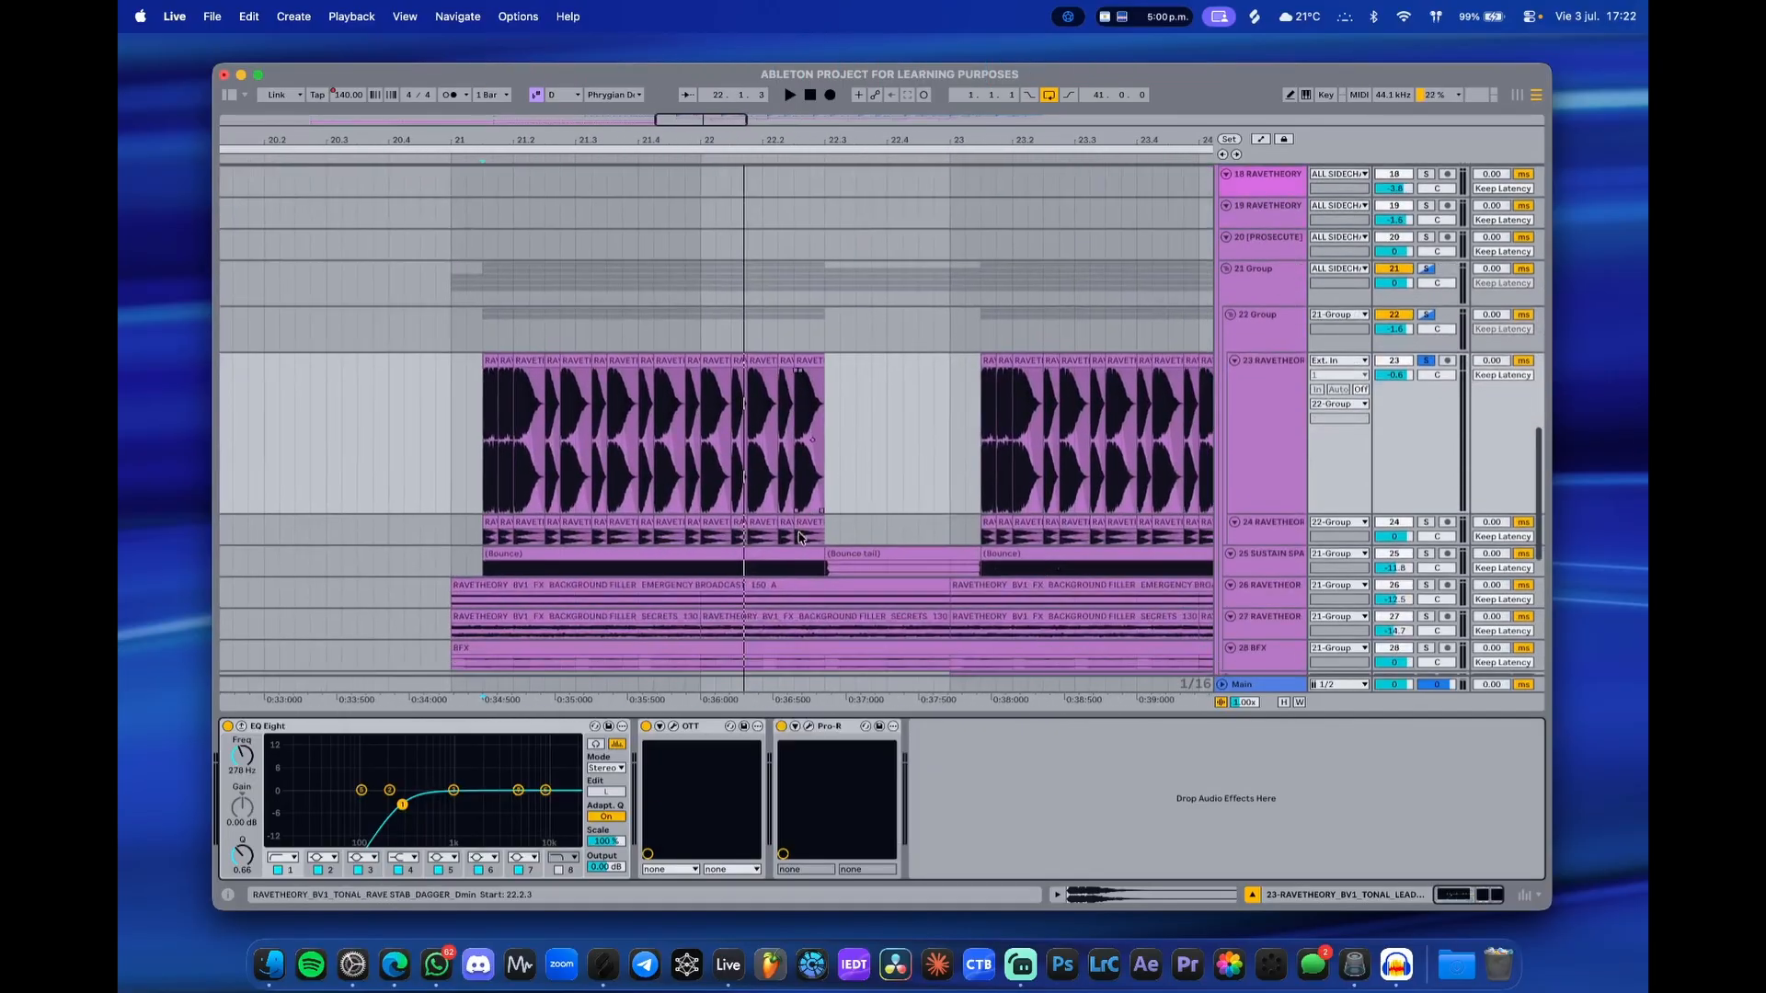
pyautogui.click(1273, 543)
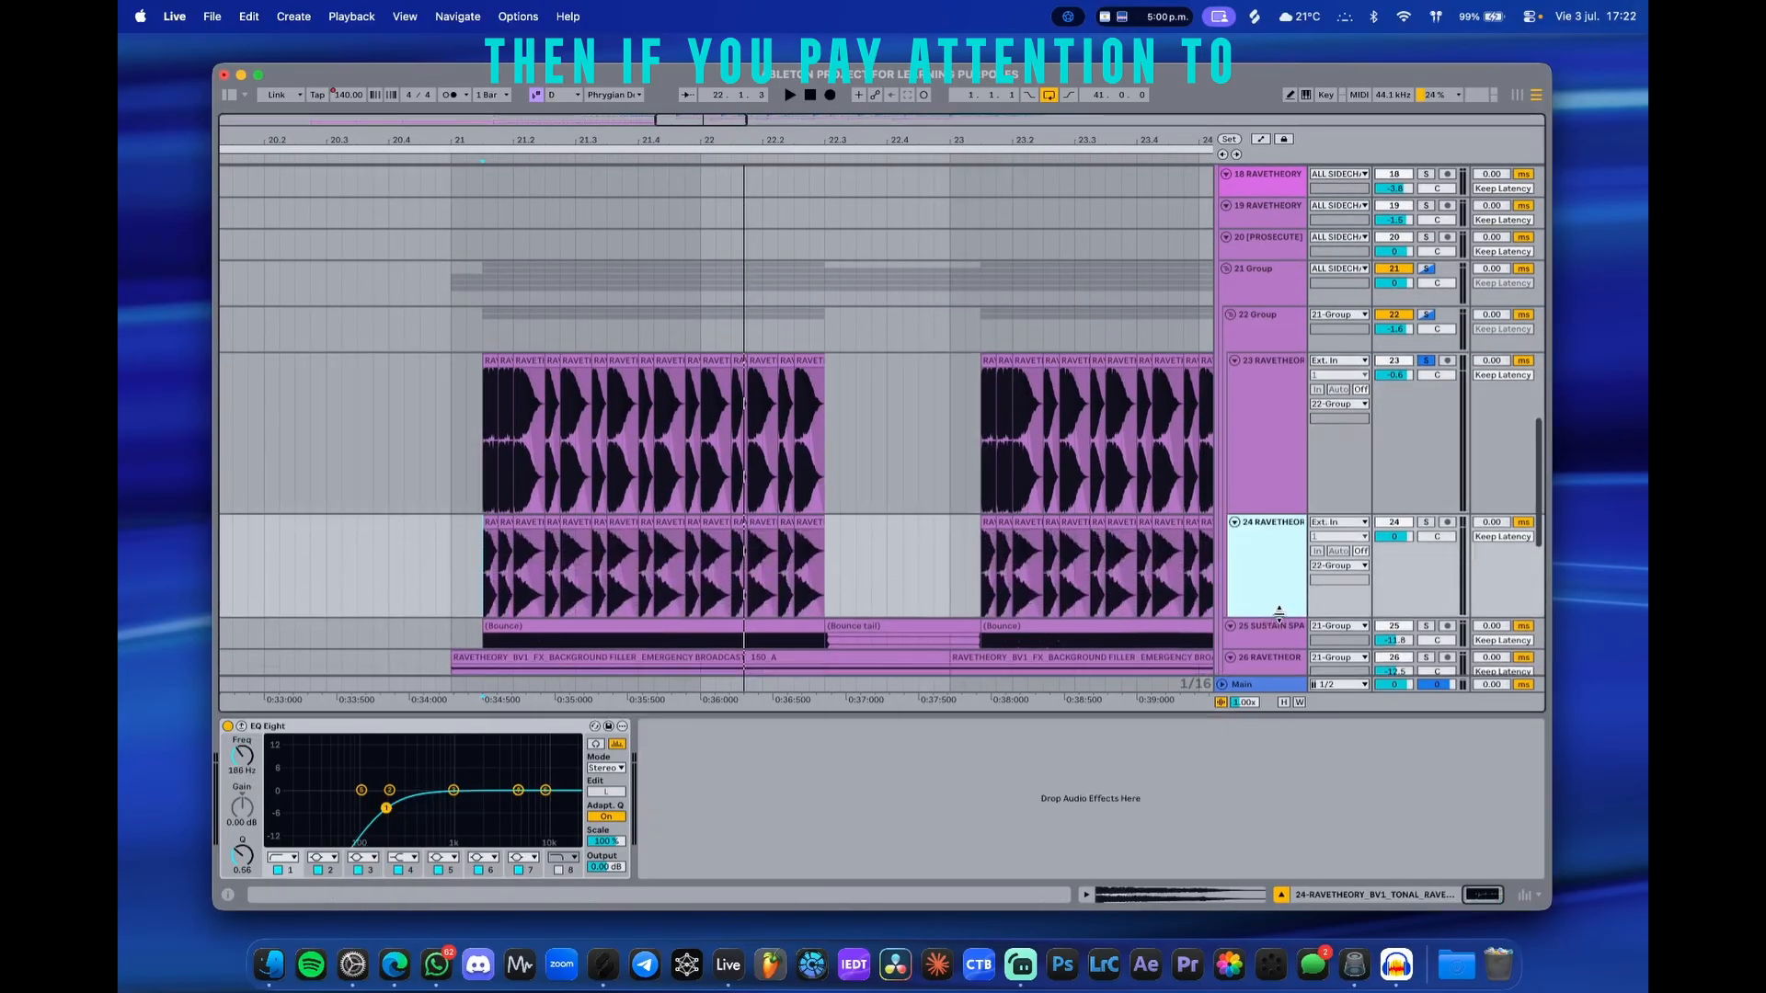
# - Examine the attack of the lead one-shot clip at 22.1.4 on track 23, highlighting its opening portion
pyautogui.scroll(10, 722, 405)
pyautogui.scroll(3, 722, 405)
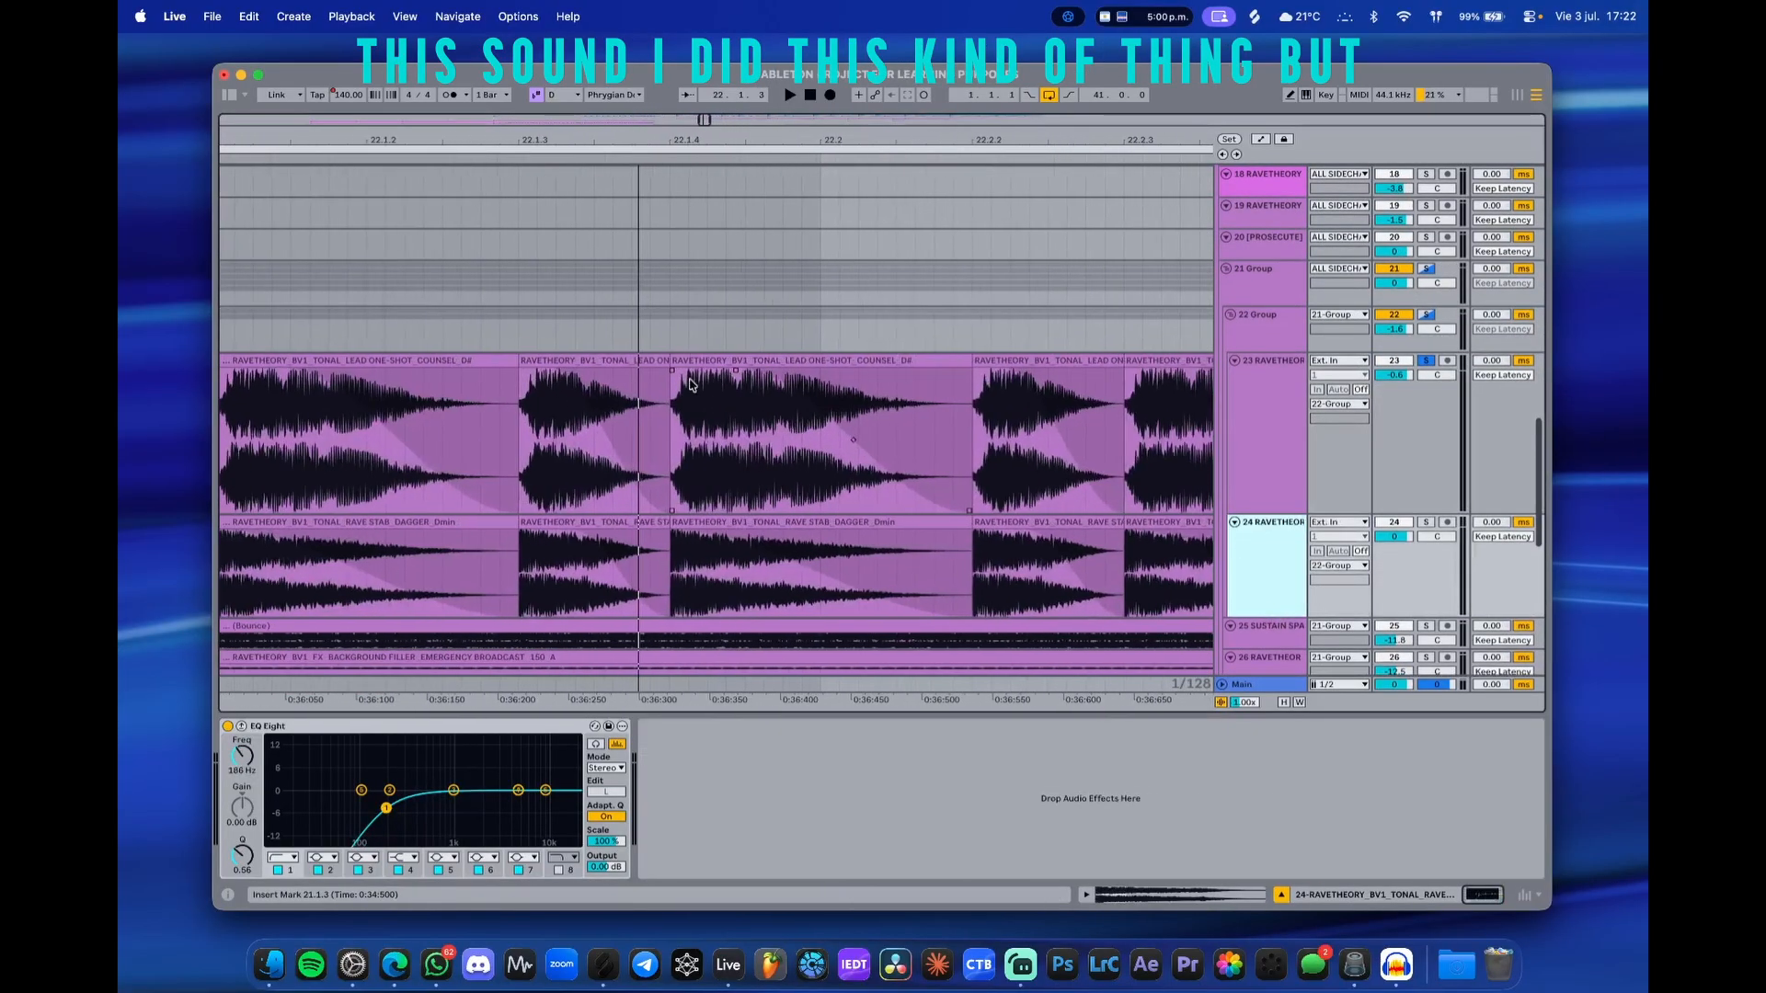
pyautogui.scroll(8, 695, 399)
pyautogui.moveTo(594, 434); pyautogui.dragTo(766, 442)
pyautogui.scroll(3, 788, 445)
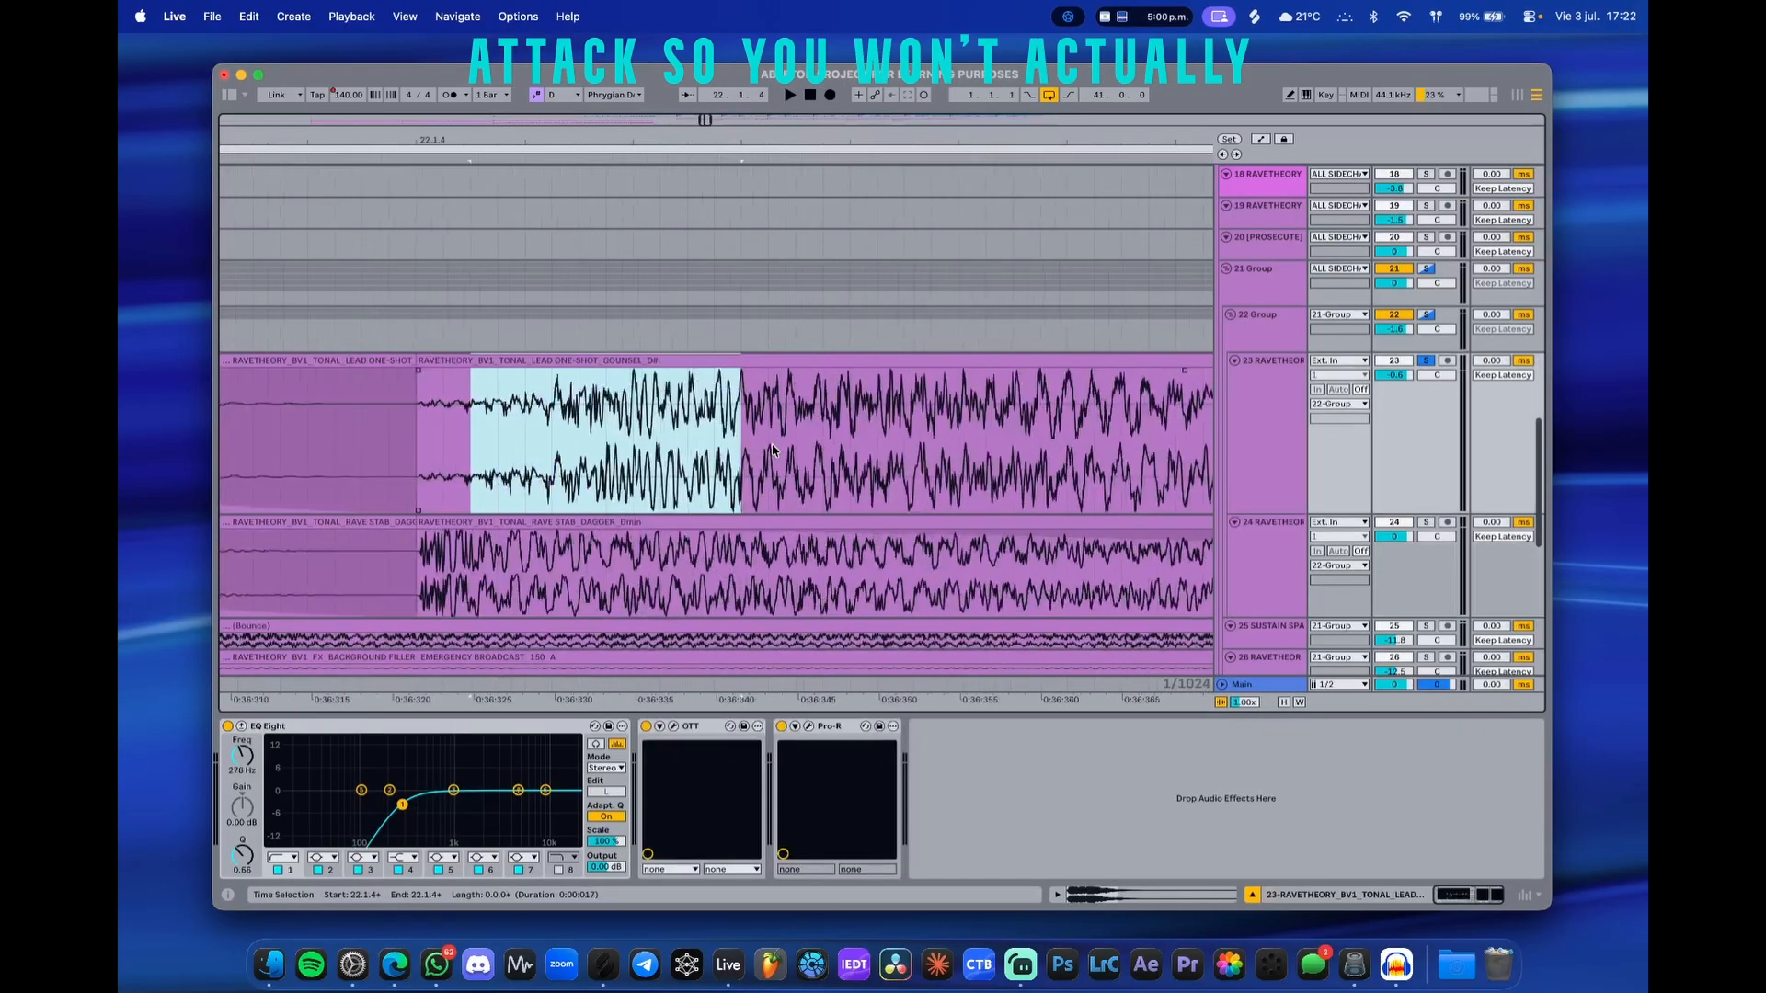
pyautogui.scroll(-2, 788, 445)
pyautogui.scroll(-8, 788, 445)
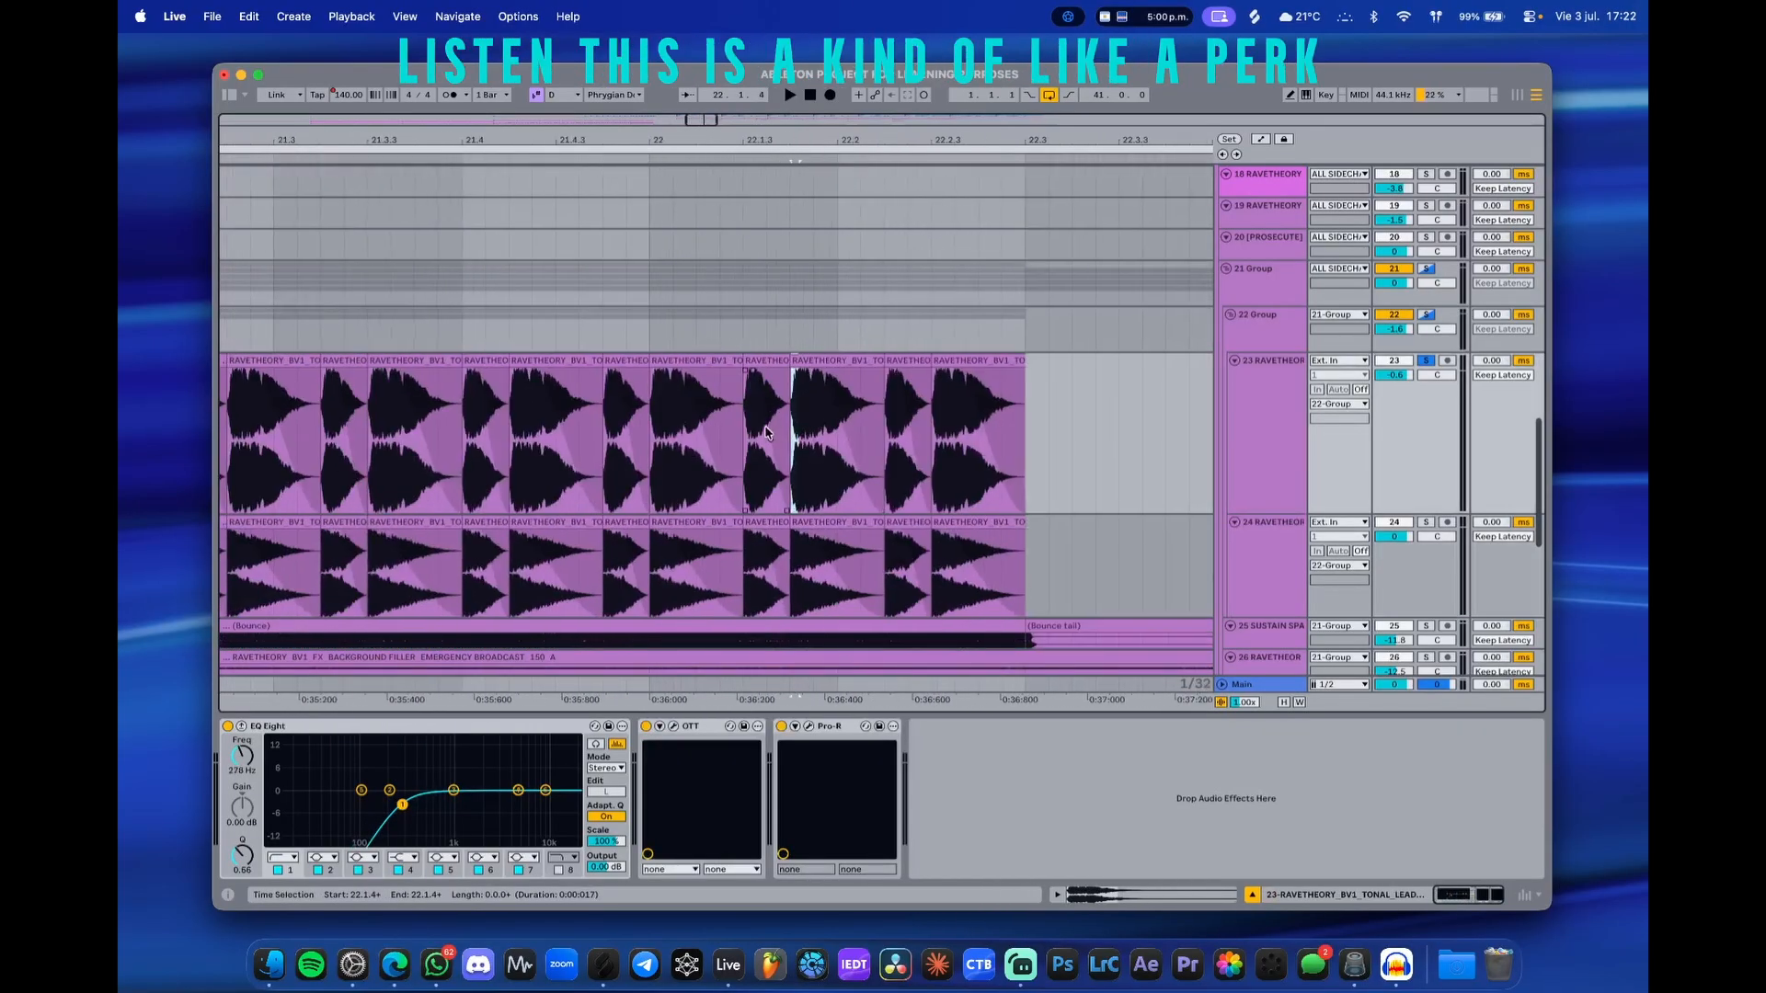
# - Highlight the attack of the first rave stab clip at 21.1.3 on track 24 and open its sample
pyautogui.scroll(2, 765, 434)
pyautogui.scroll(-6, 763, 434)
pyautogui.scroll(8, 599, 462)
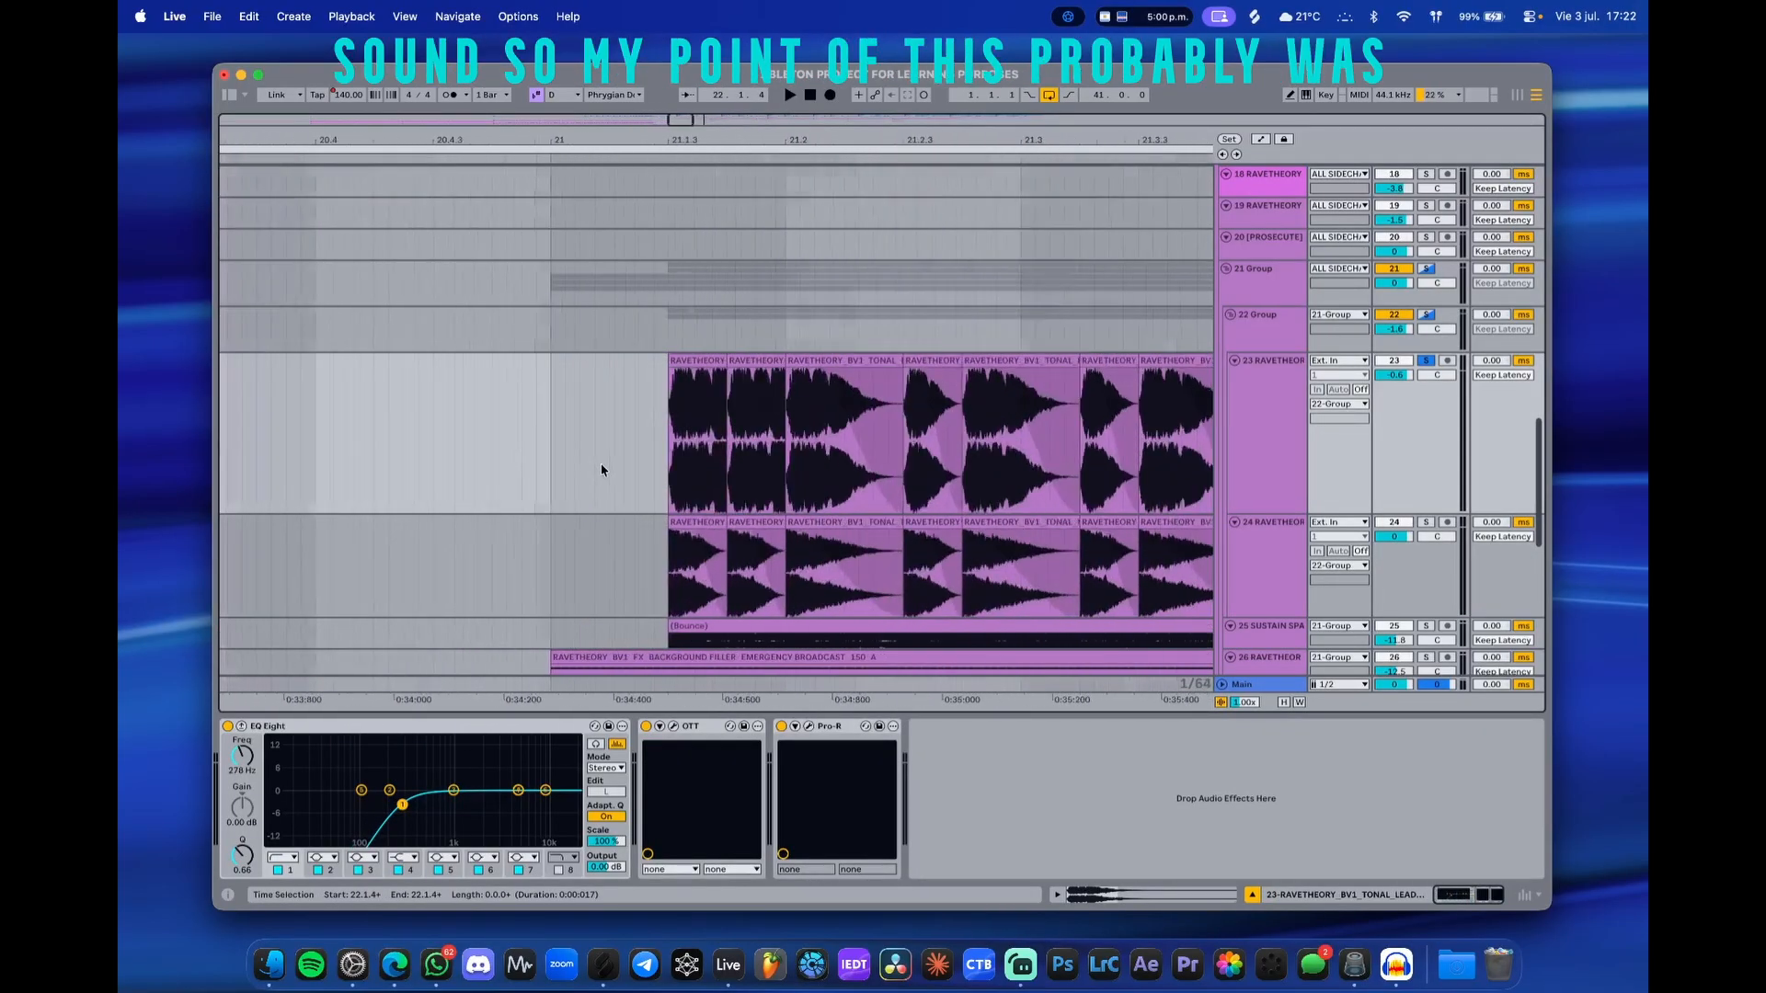
pyautogui.scroll(-2, 653, 469)
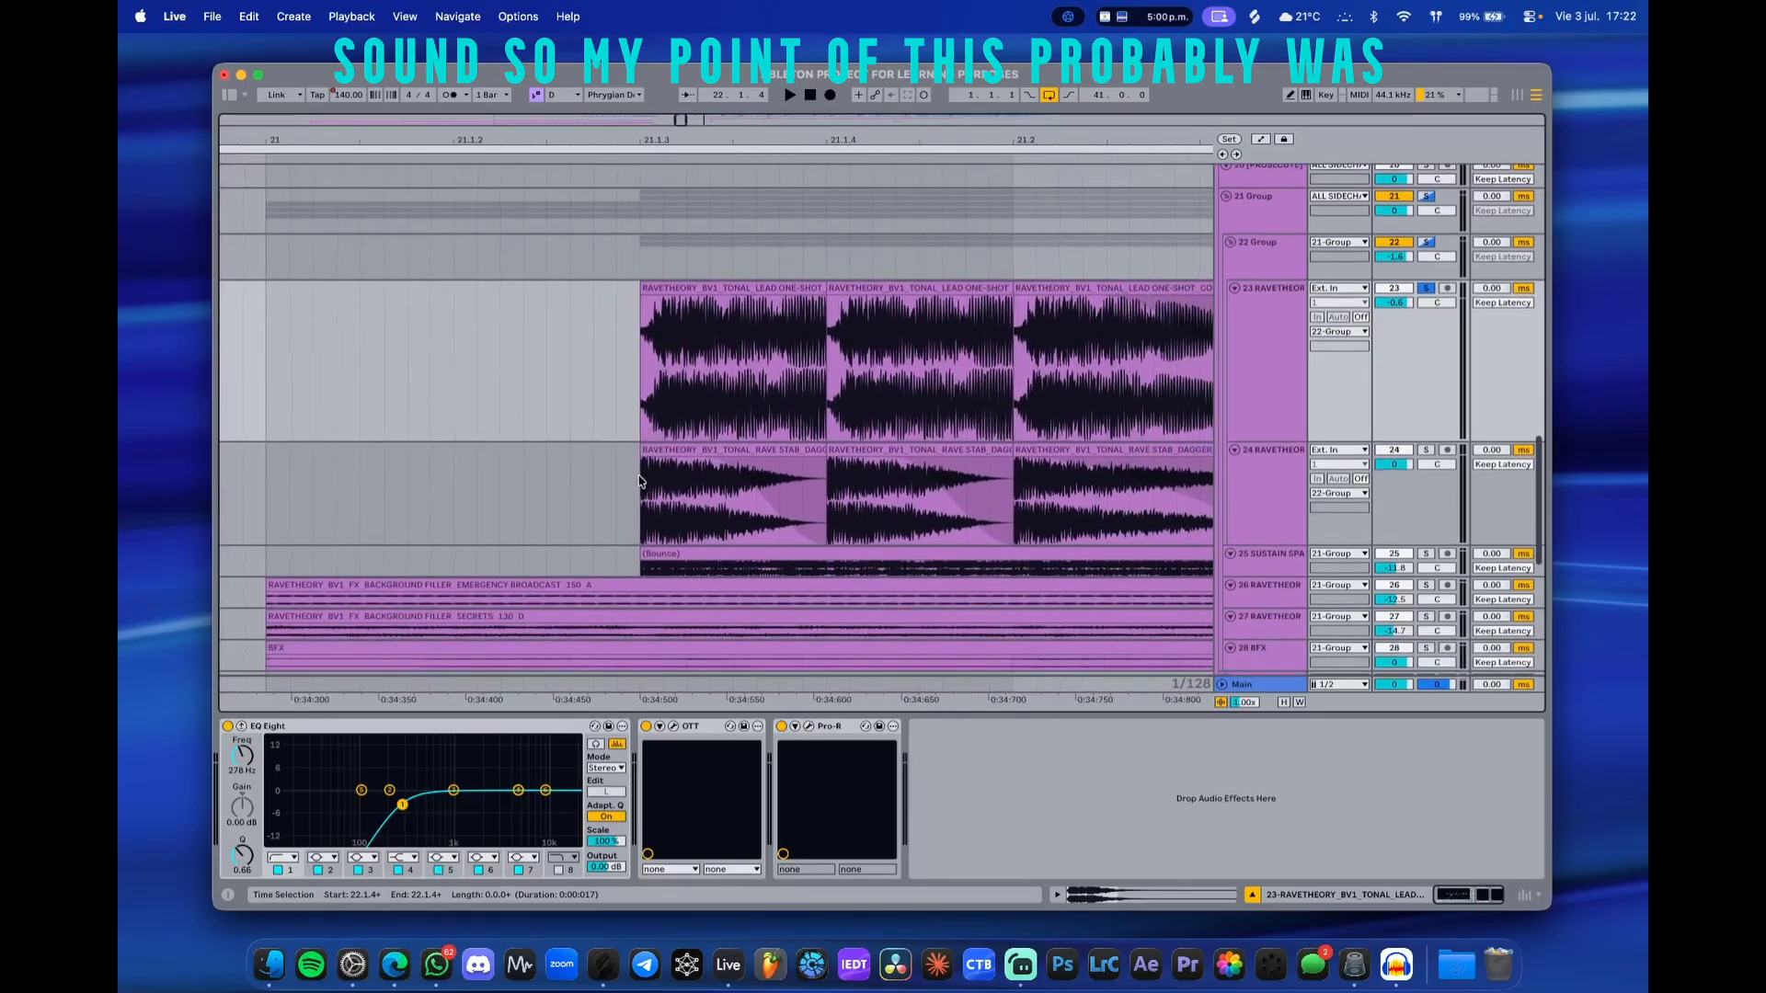
pyautogui.scroll(2, 626, 474)
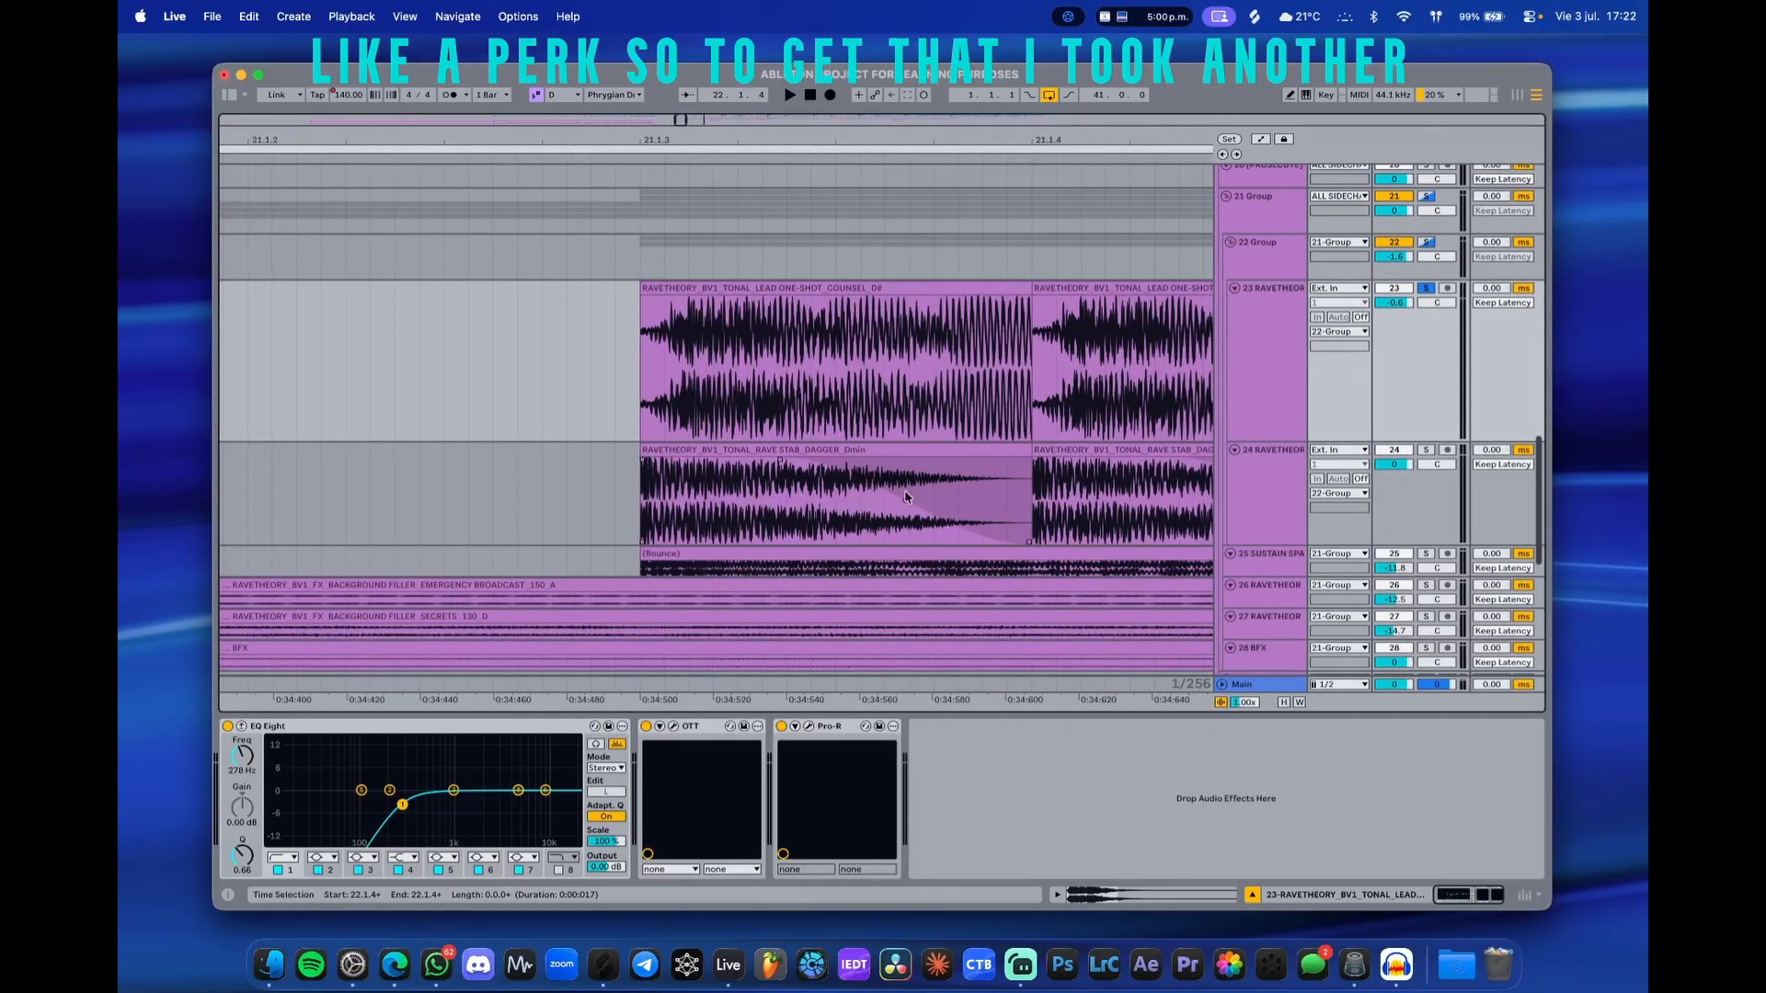
pyautogui.scroll(2, 661, 499)
pyautogui.moveTo(627, 500); pyautogui.dragTo(772, 497)
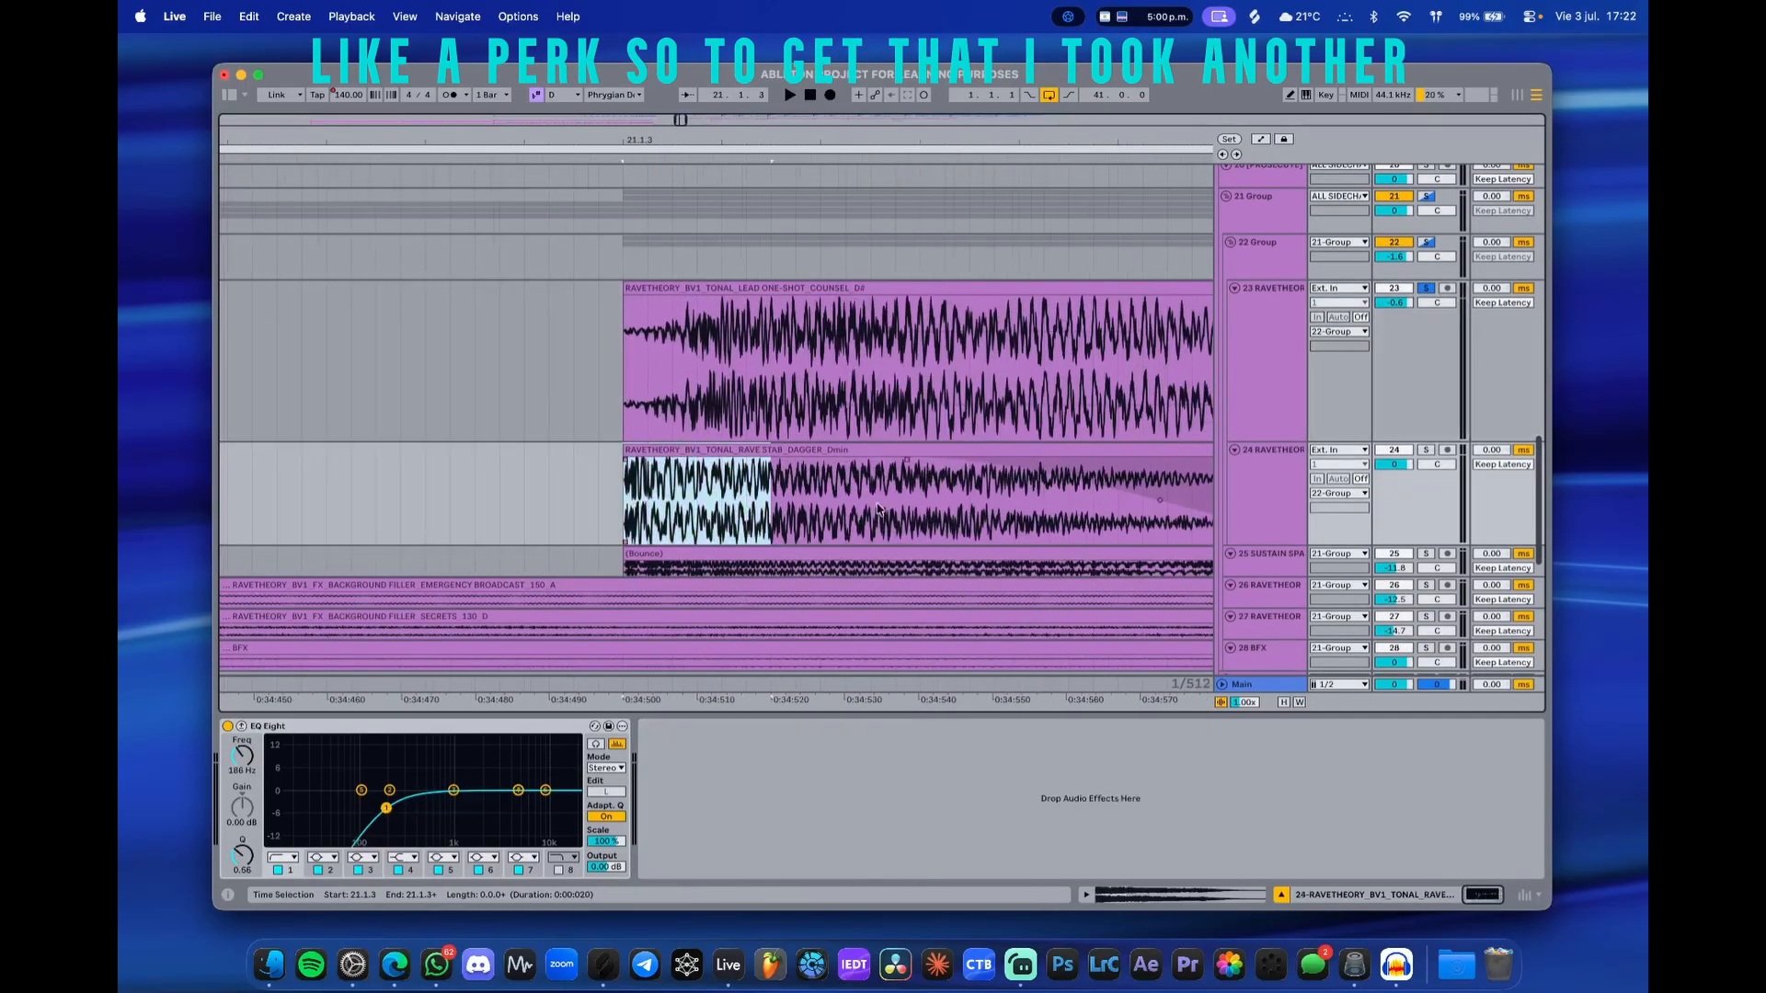
pyautogui.doubleClick(787, 445)
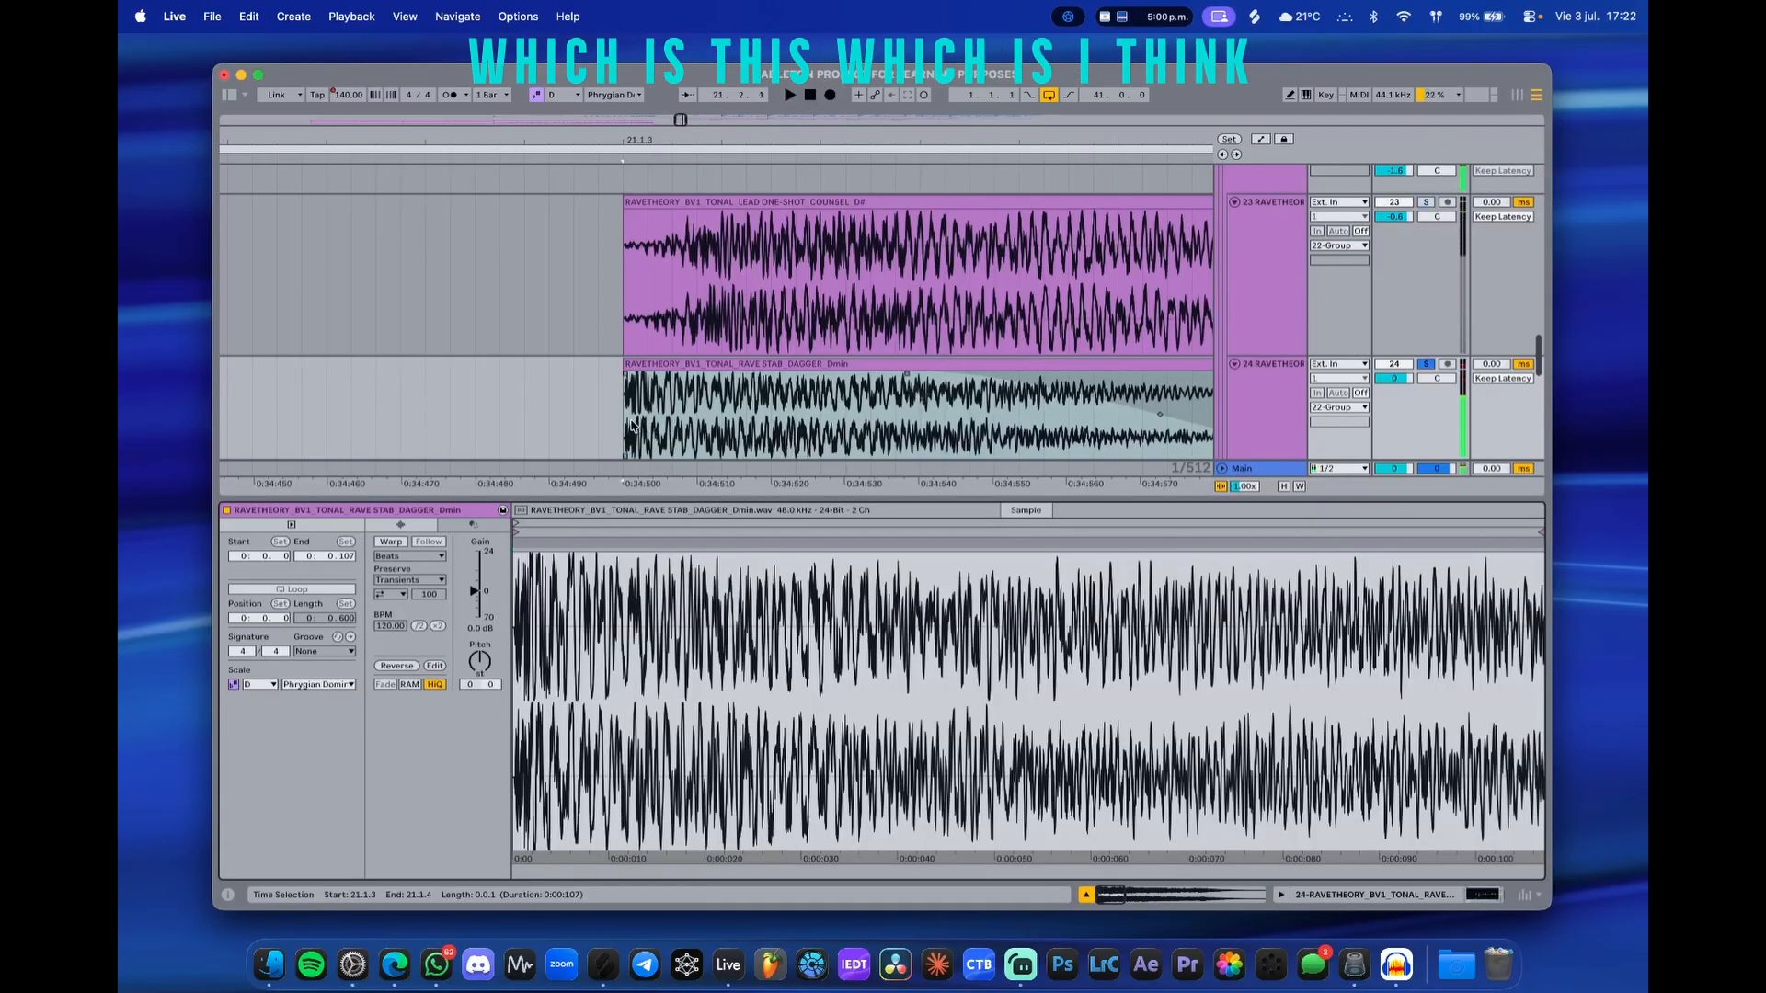
# - Go up to the rave stab MIDI clip on track 14 around bar 21 and display its notes
pyautogui.scroll(10, 632, 424)
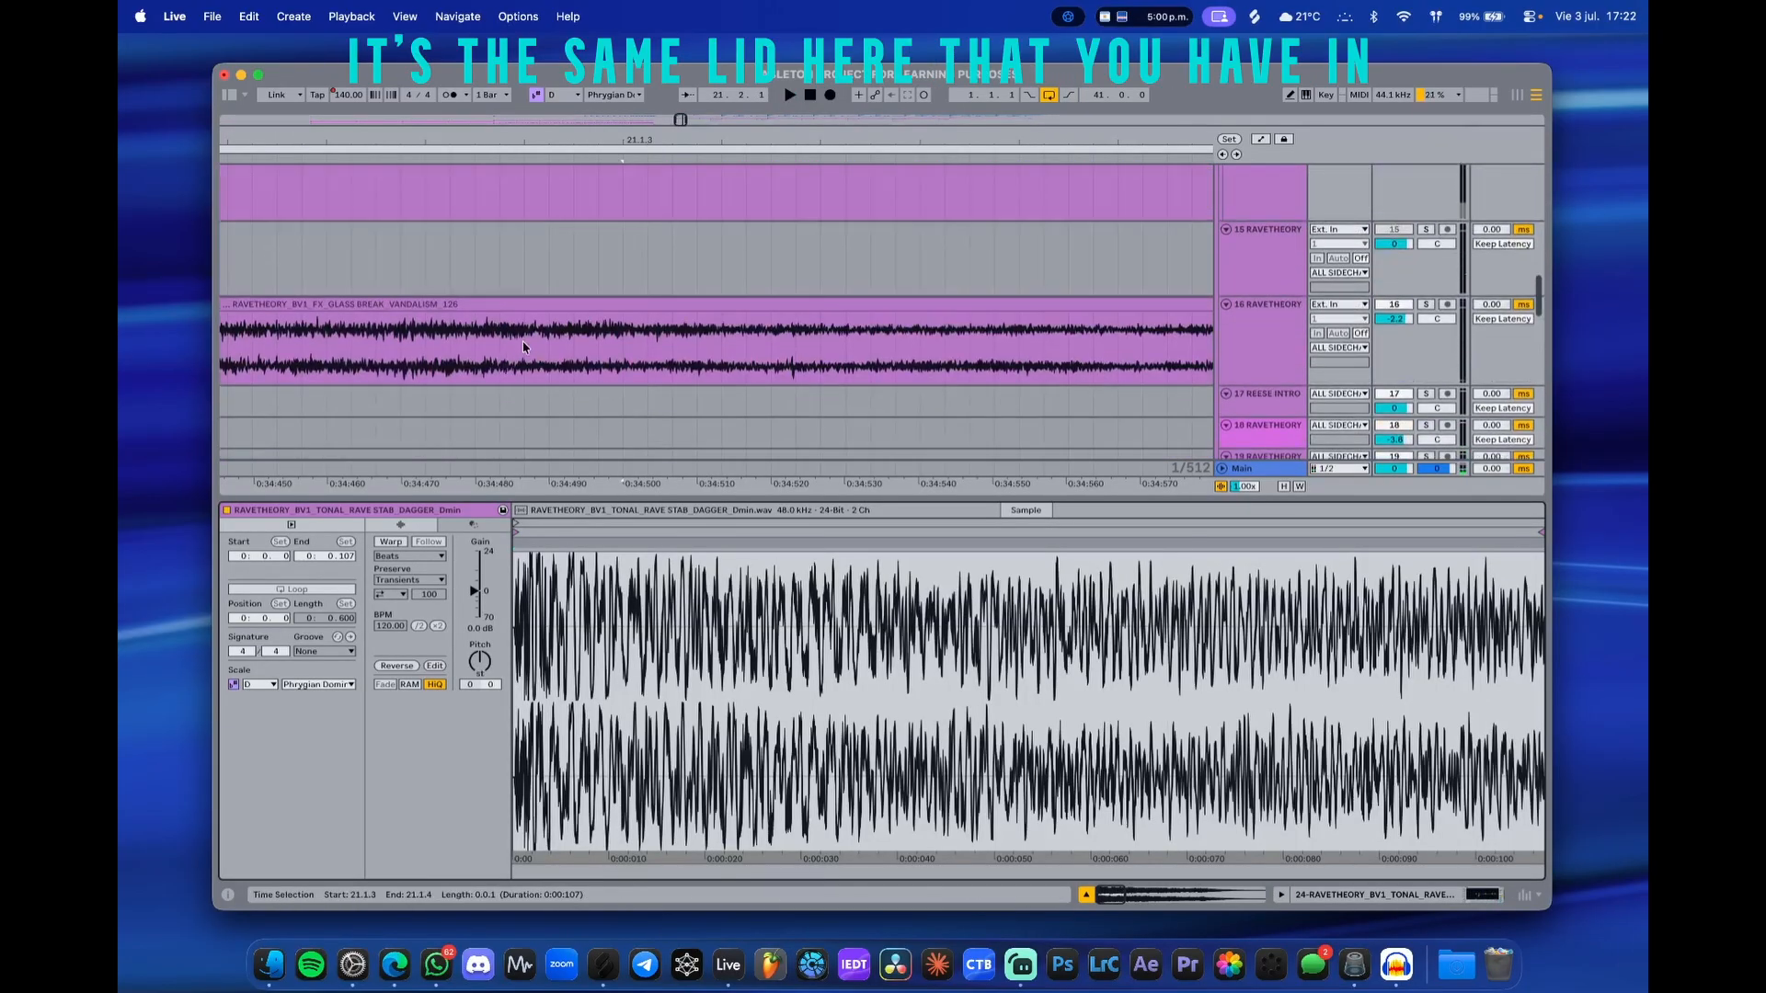
pyautogui.scroll(-8, 523, 347)
pyautogui.scroll(-3, 525, 322)
pyautogui.scroll(4, 513, 274)
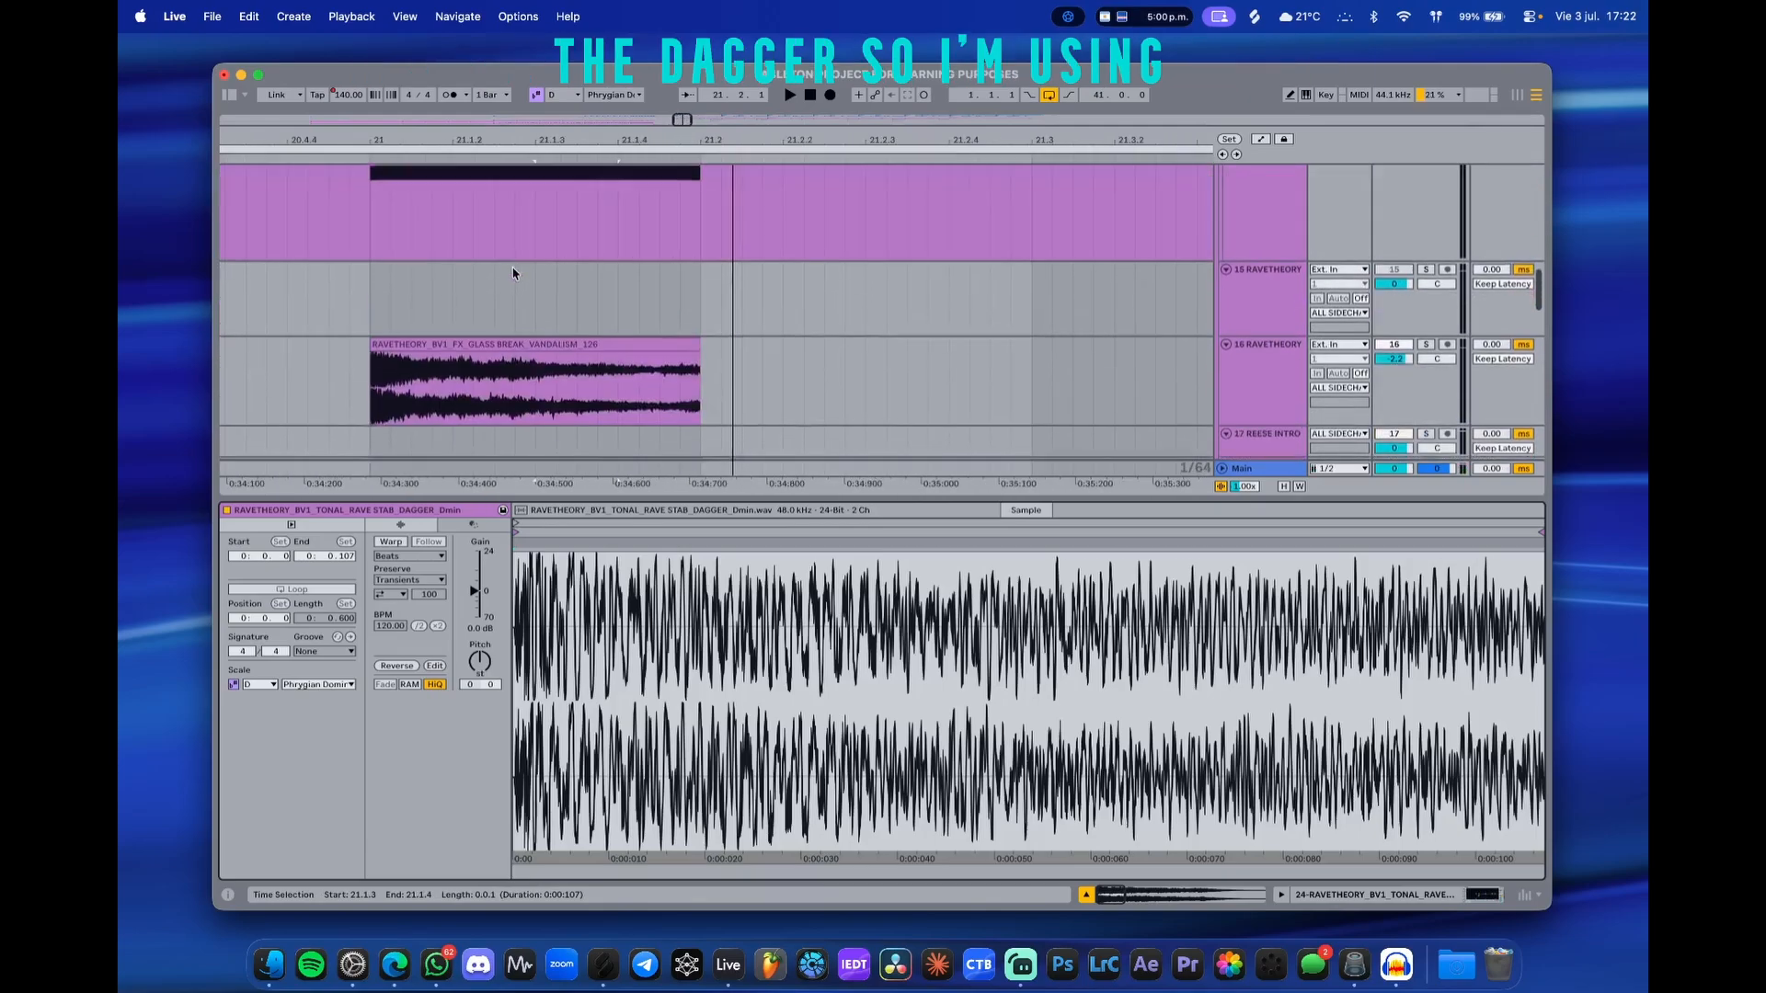
pyautogui.scroll(1, 513, 274)
pyautogui.click(514, 273)
pyautogui.scroll(4, 513, 273)
pyautogui.scroll(-7, 561, 322)
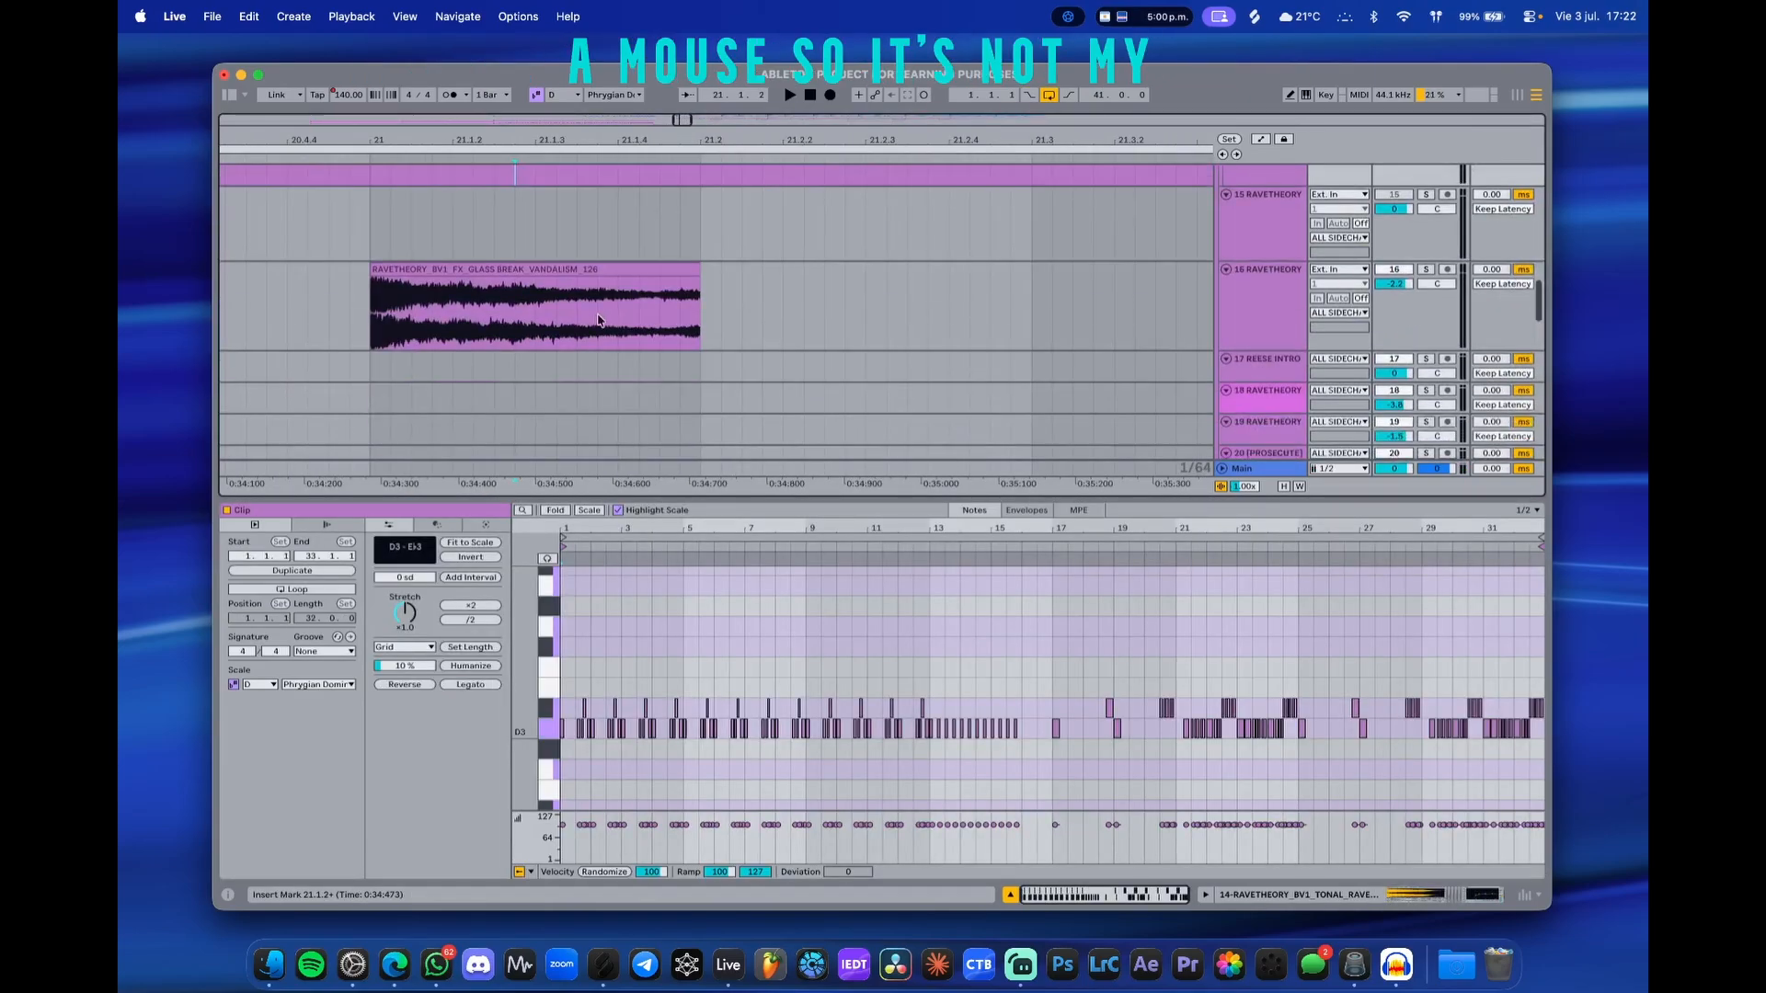
# - Return to the Dagger rave stab clips at 21.1.3 on track 24 and show the track's EQ Eight
pyautogui.scroll(-10, 633, 333)
pyautogui.moveTo(543, 315); pyautogui.dragTo(725, 339)
pyautogui.scroll(-2, 711, 338)
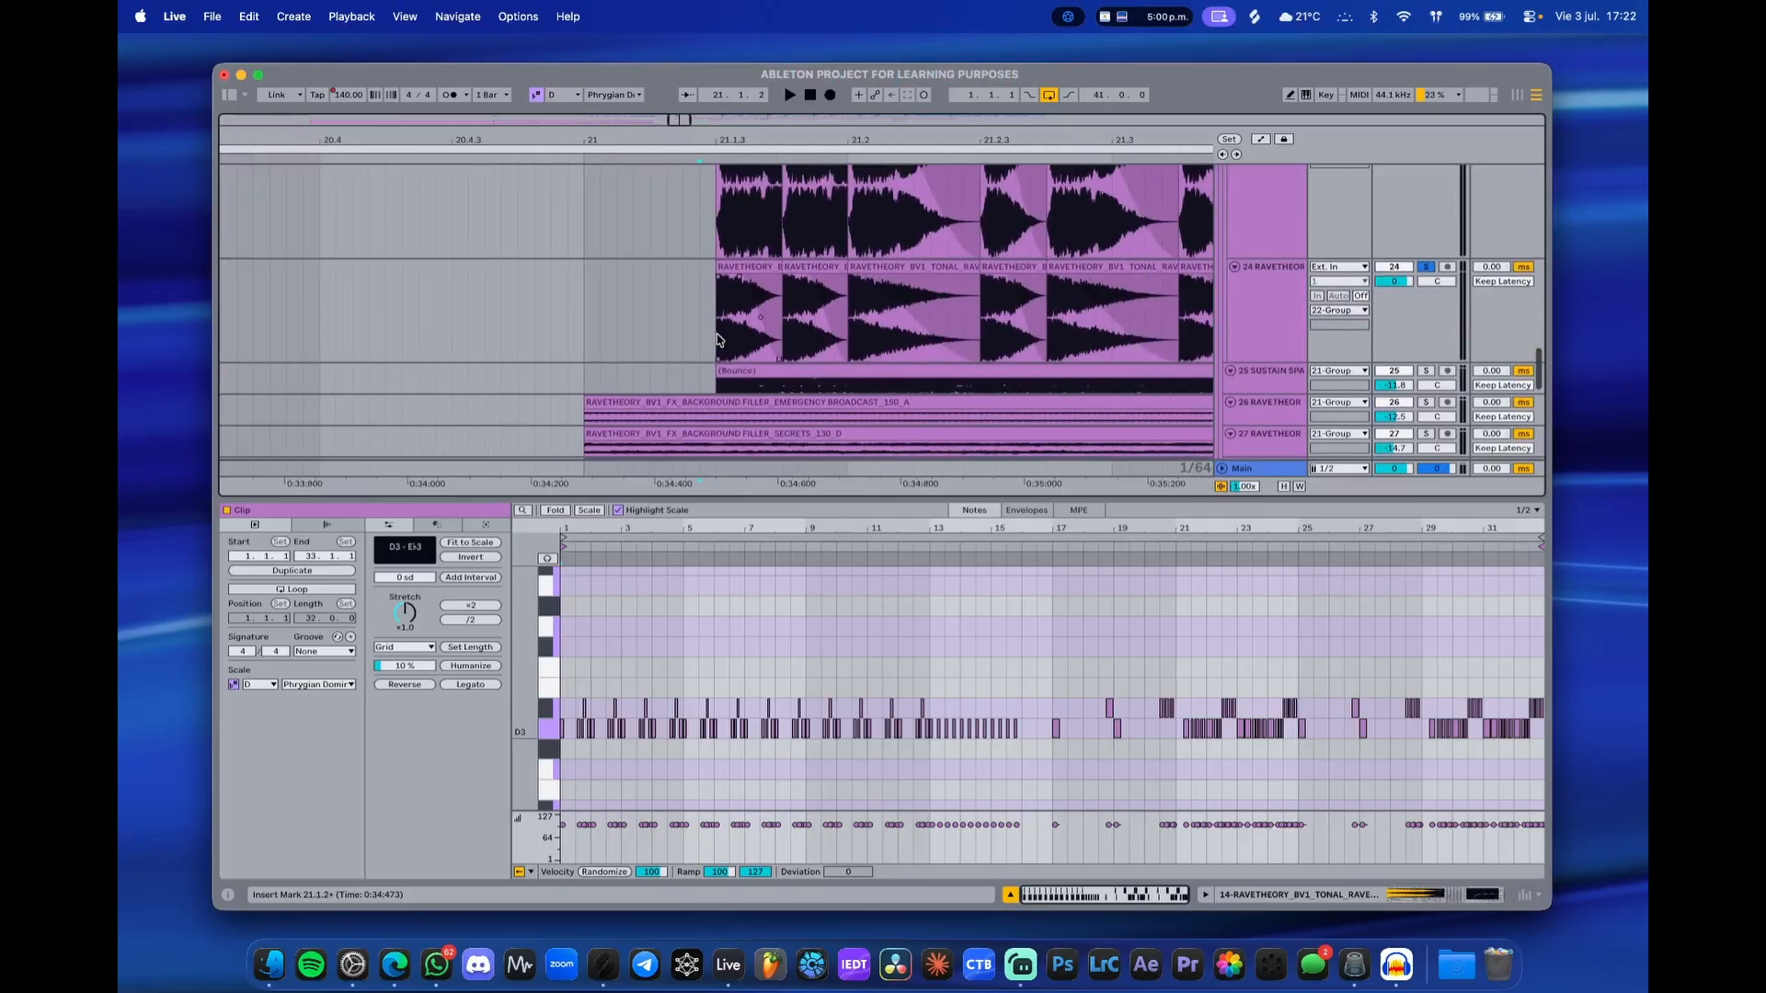
pyautogui.scroll(5, 719, 340)
pyautogui.scroll(-2, 690, 285)
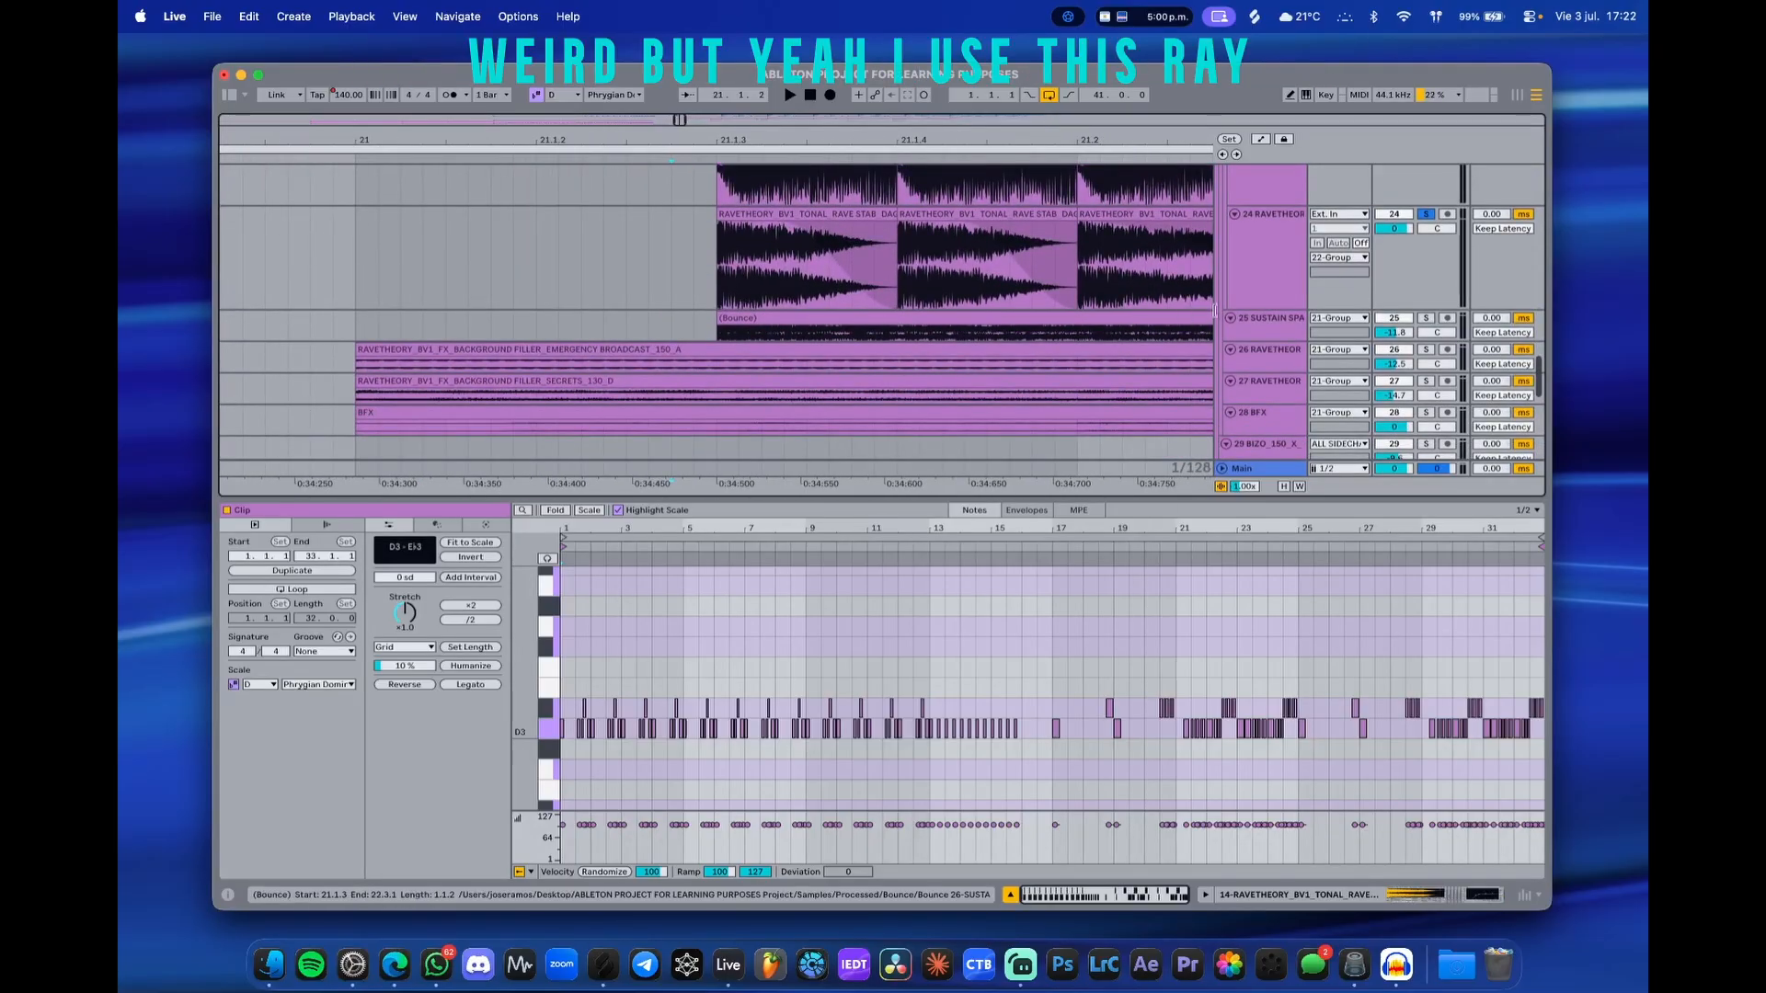
pyautogui.click(720, 276)
pyautogui.click(1251, 245)
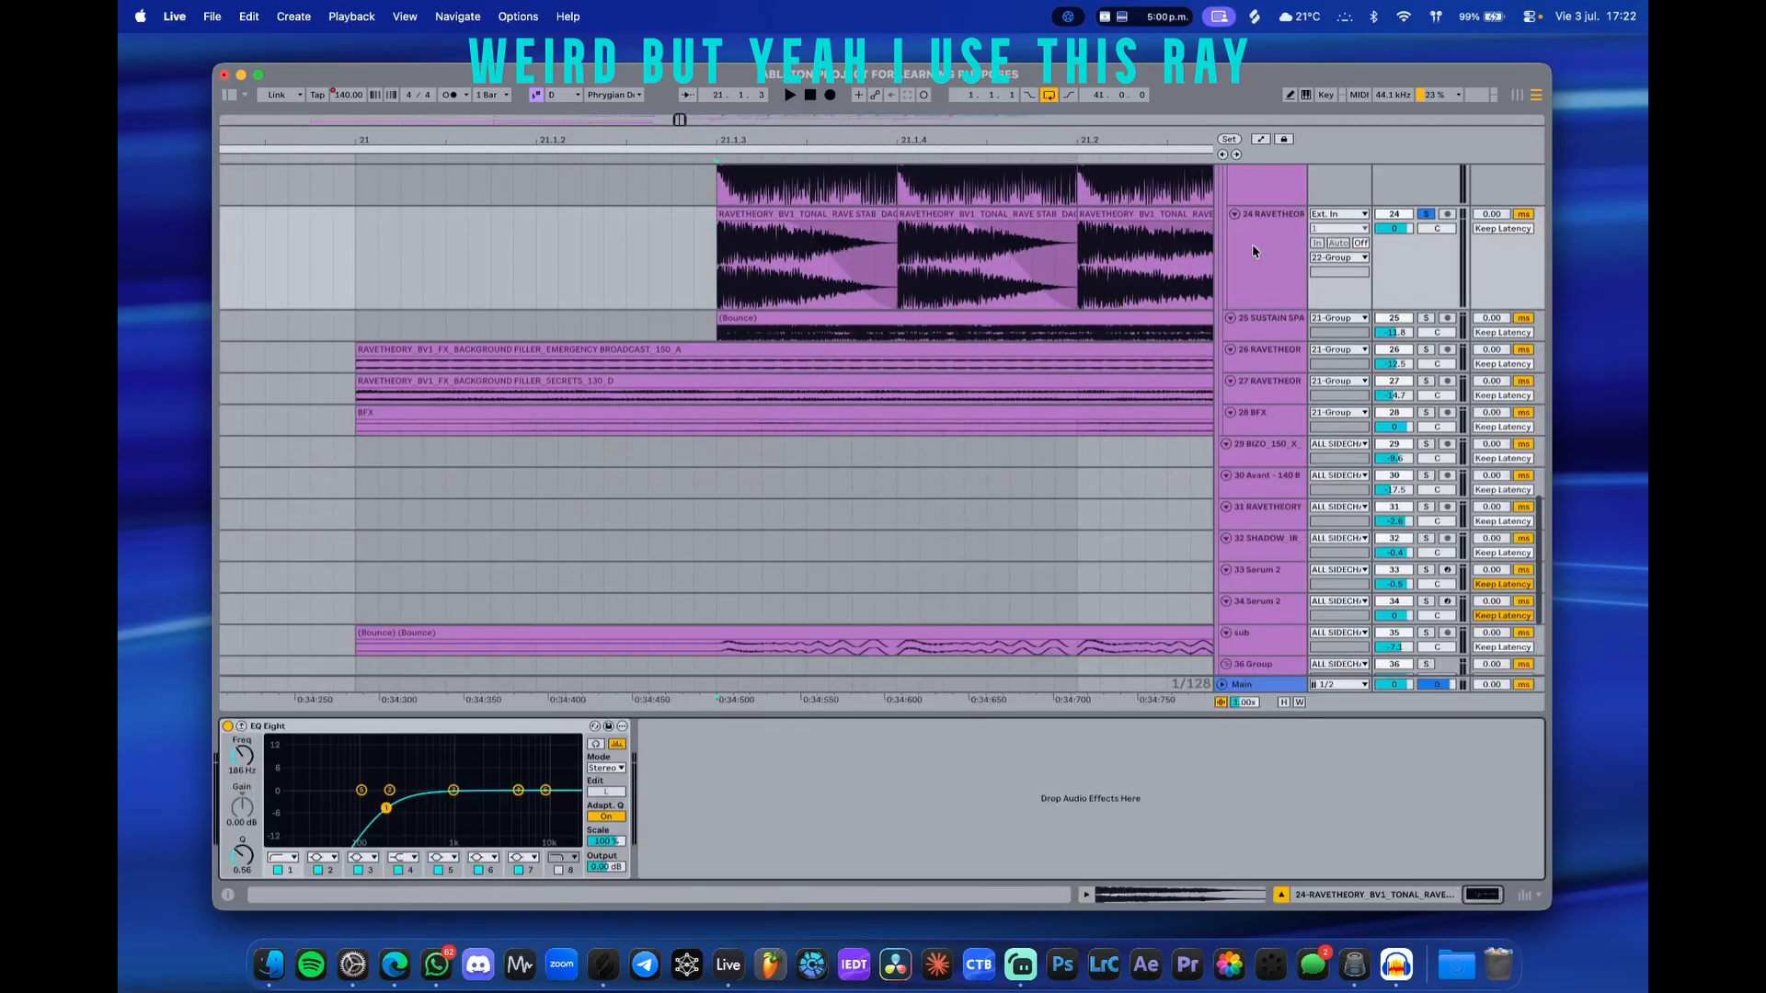
pyautogui.scroll(4, 791, 552)
pyautogui.hscroll(-2, 792, 552)
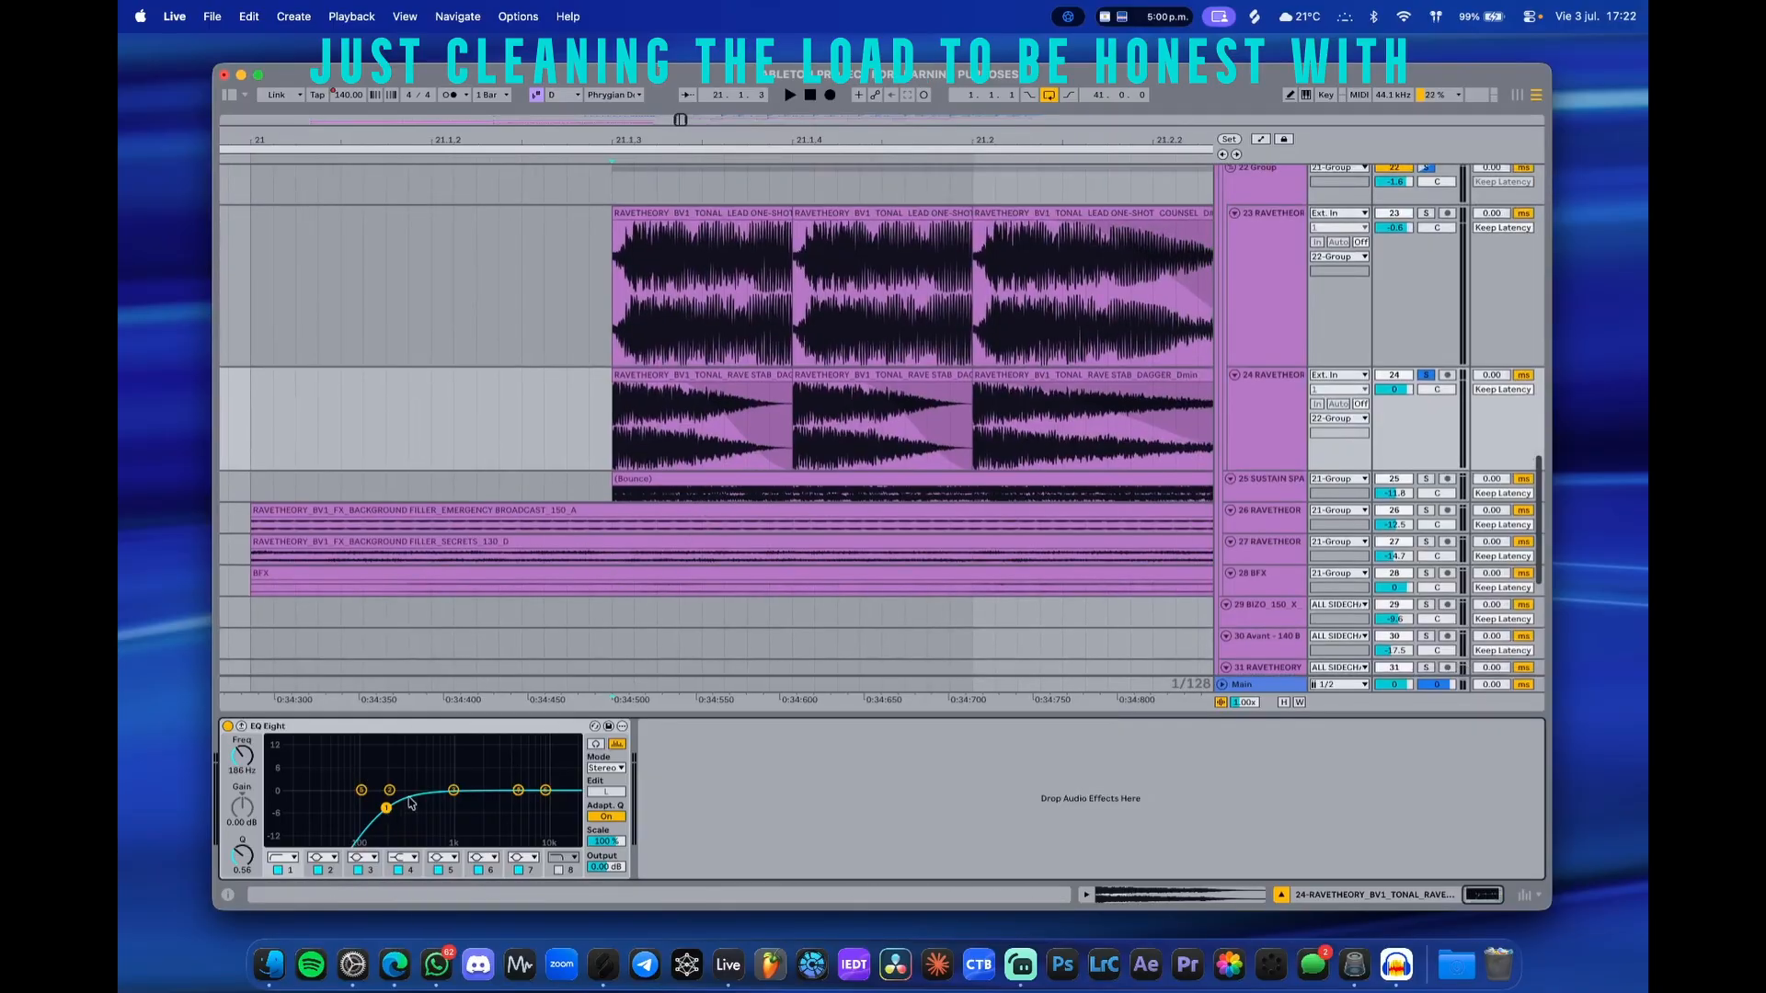
# - Enlarge the SUSTAIN SPACE track and examine its bounced clip starting at 21.1.3
pyautogui.moveTo(1261, 500); pyautogui.dragTo(1256, 688)
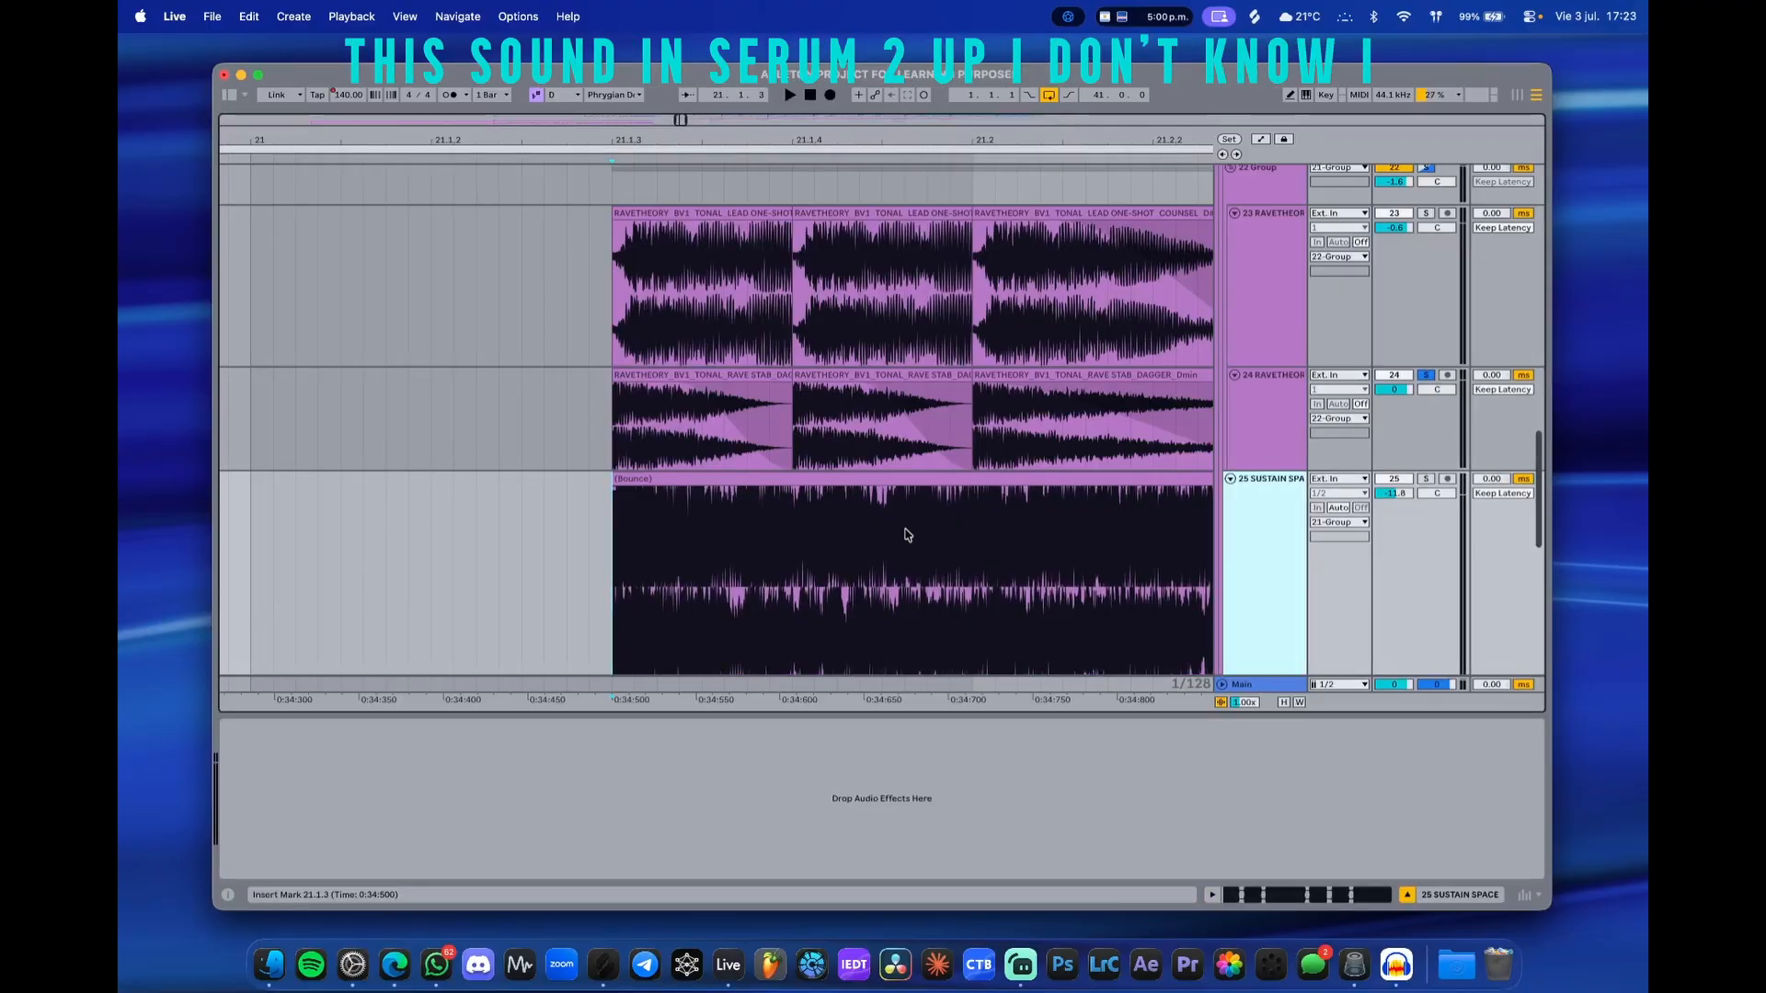
pyautogui.scroll(5, 902, 534)
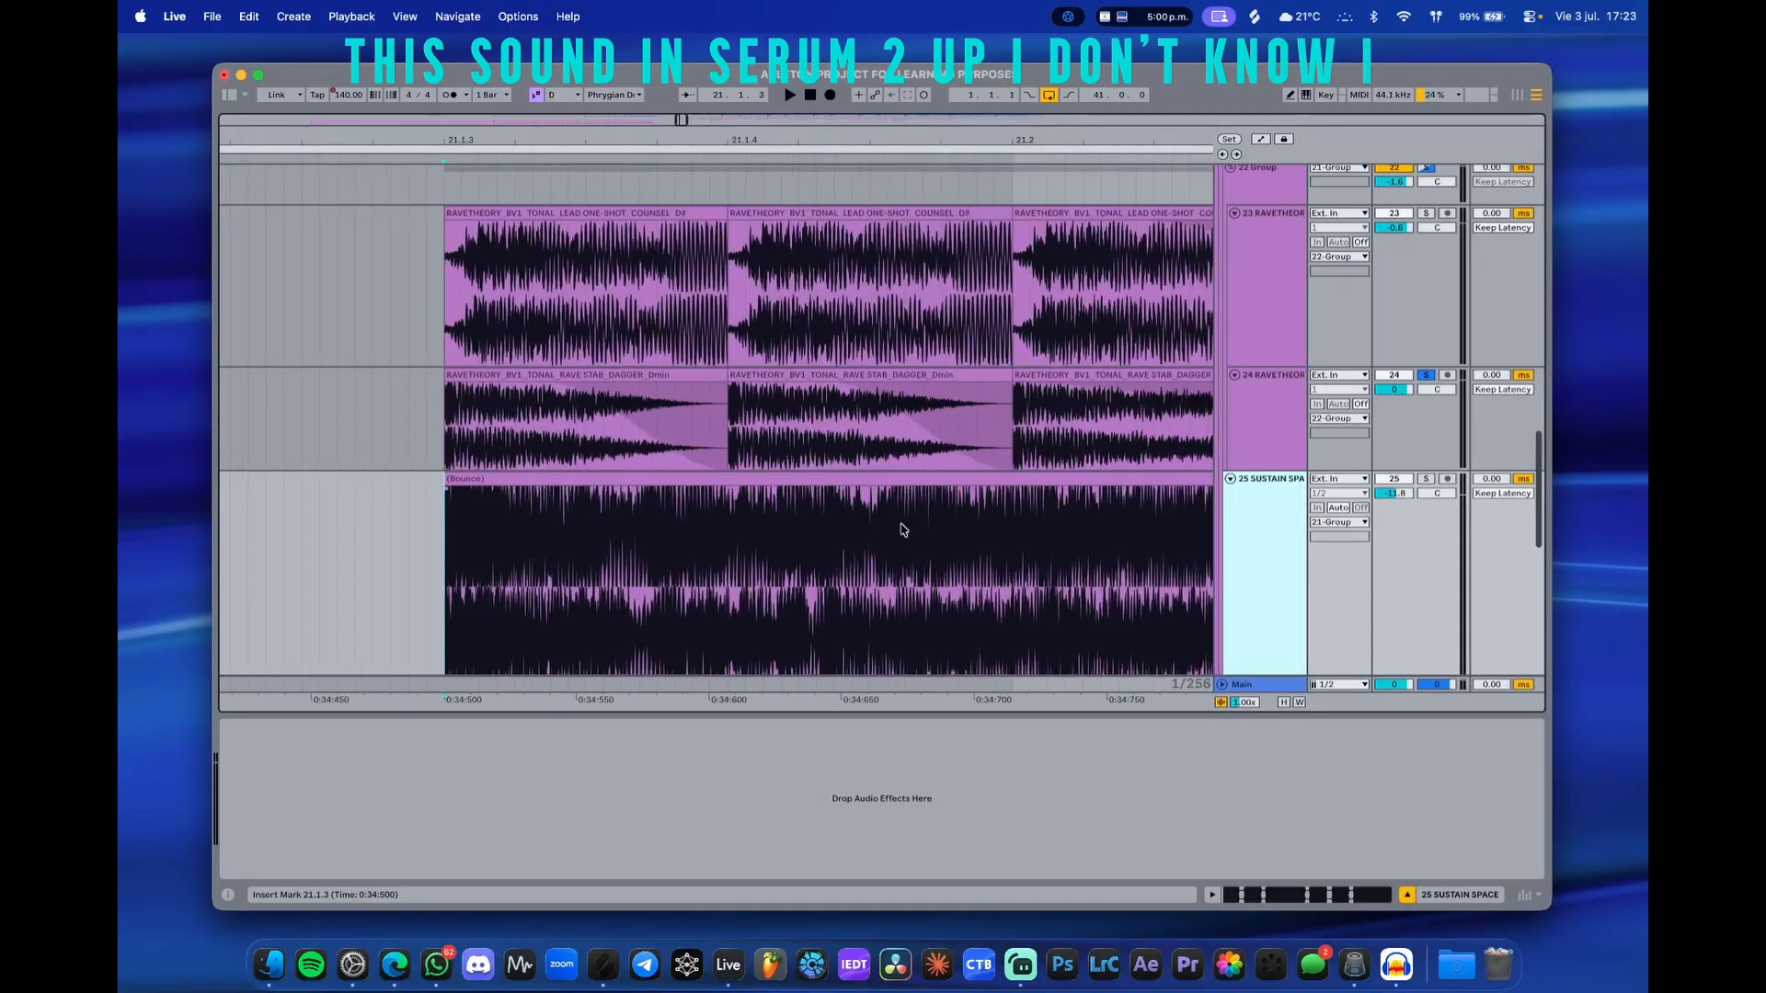
pyautogui.scroll(-7, 664, 533)
pyautogui.scroll(-6, 678, 548)
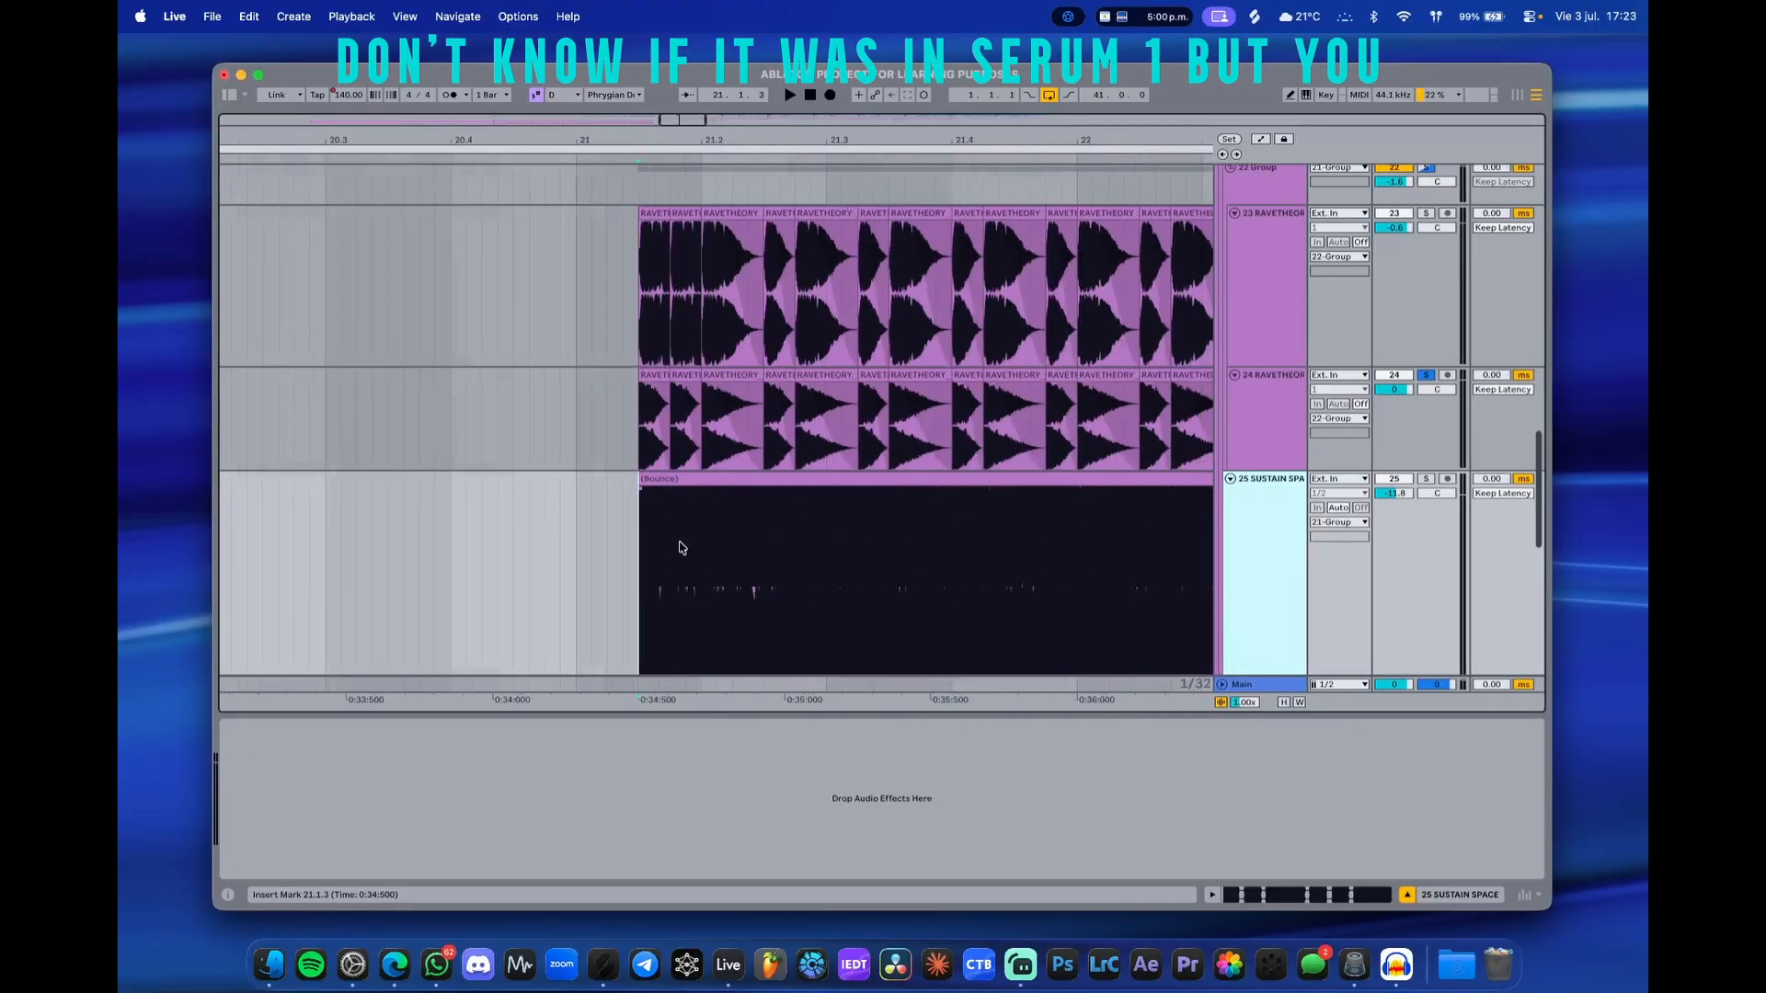
# - Delete the bounce tail clip starting at 22.3.1 on the SUSTAIN SPACE track
pyautogui.click(970, 480)
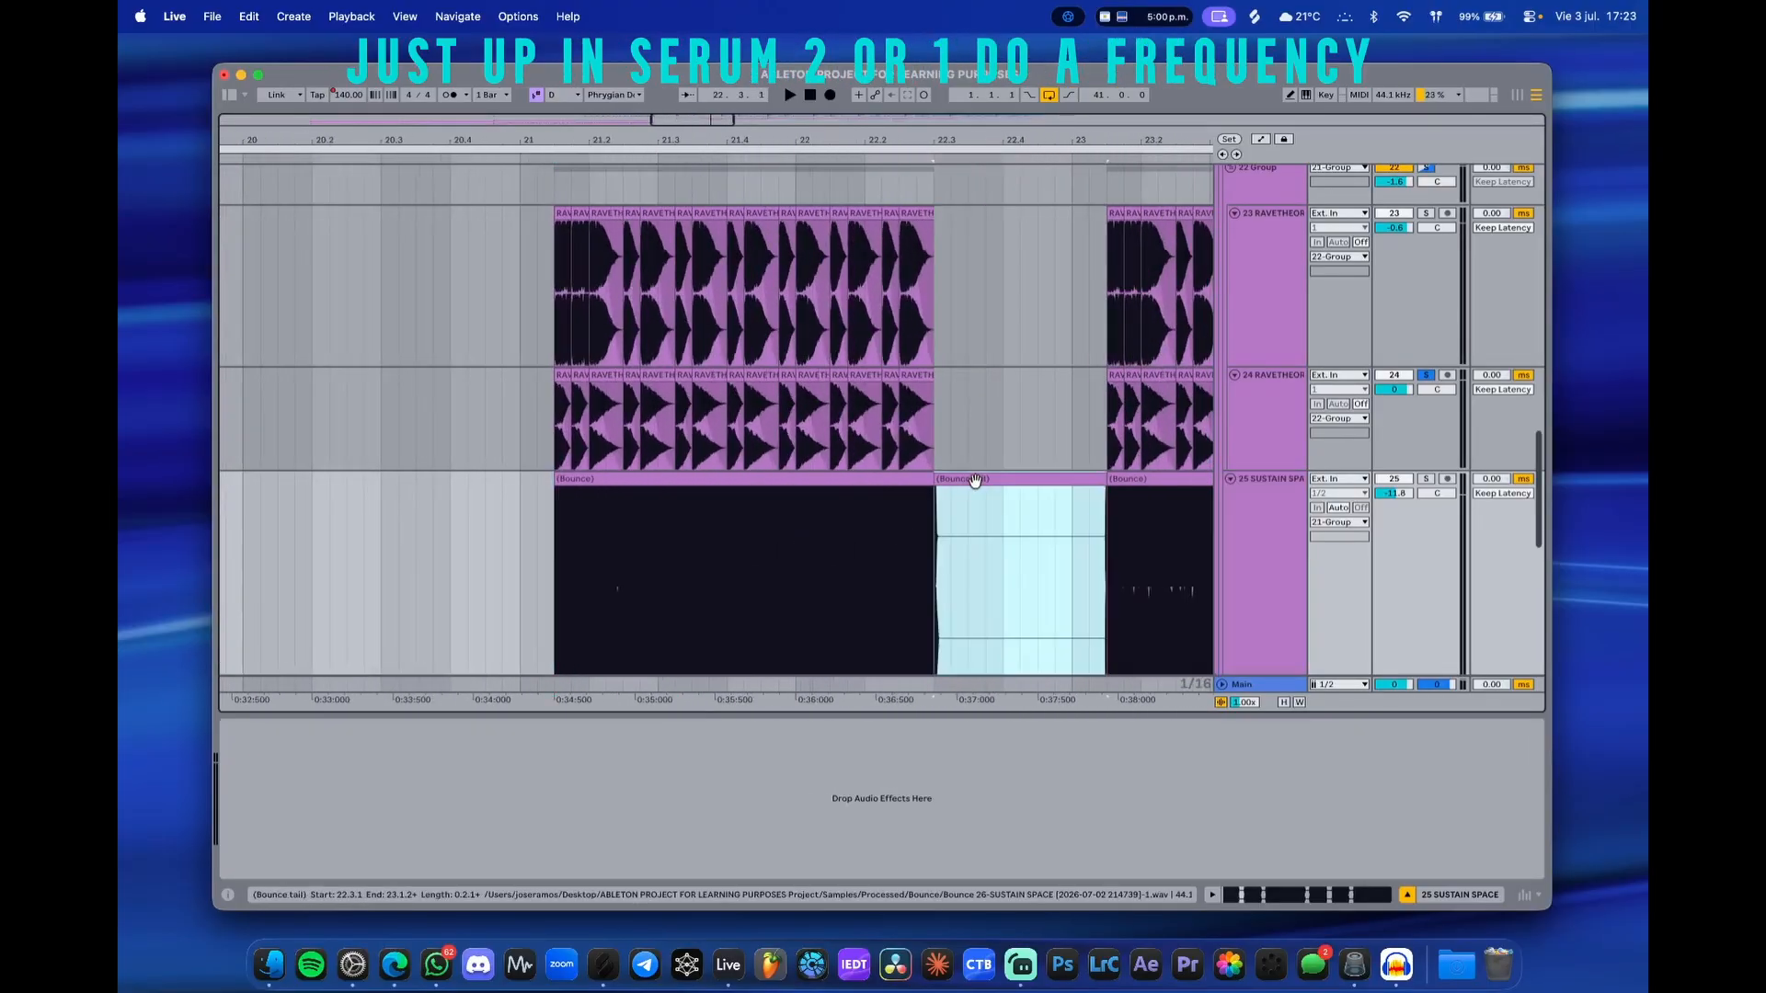
pyautogui.press('Delete')
pyautogui.scroll(1, 848, 538)
pyautogui.scroll(-5, 848, 537)
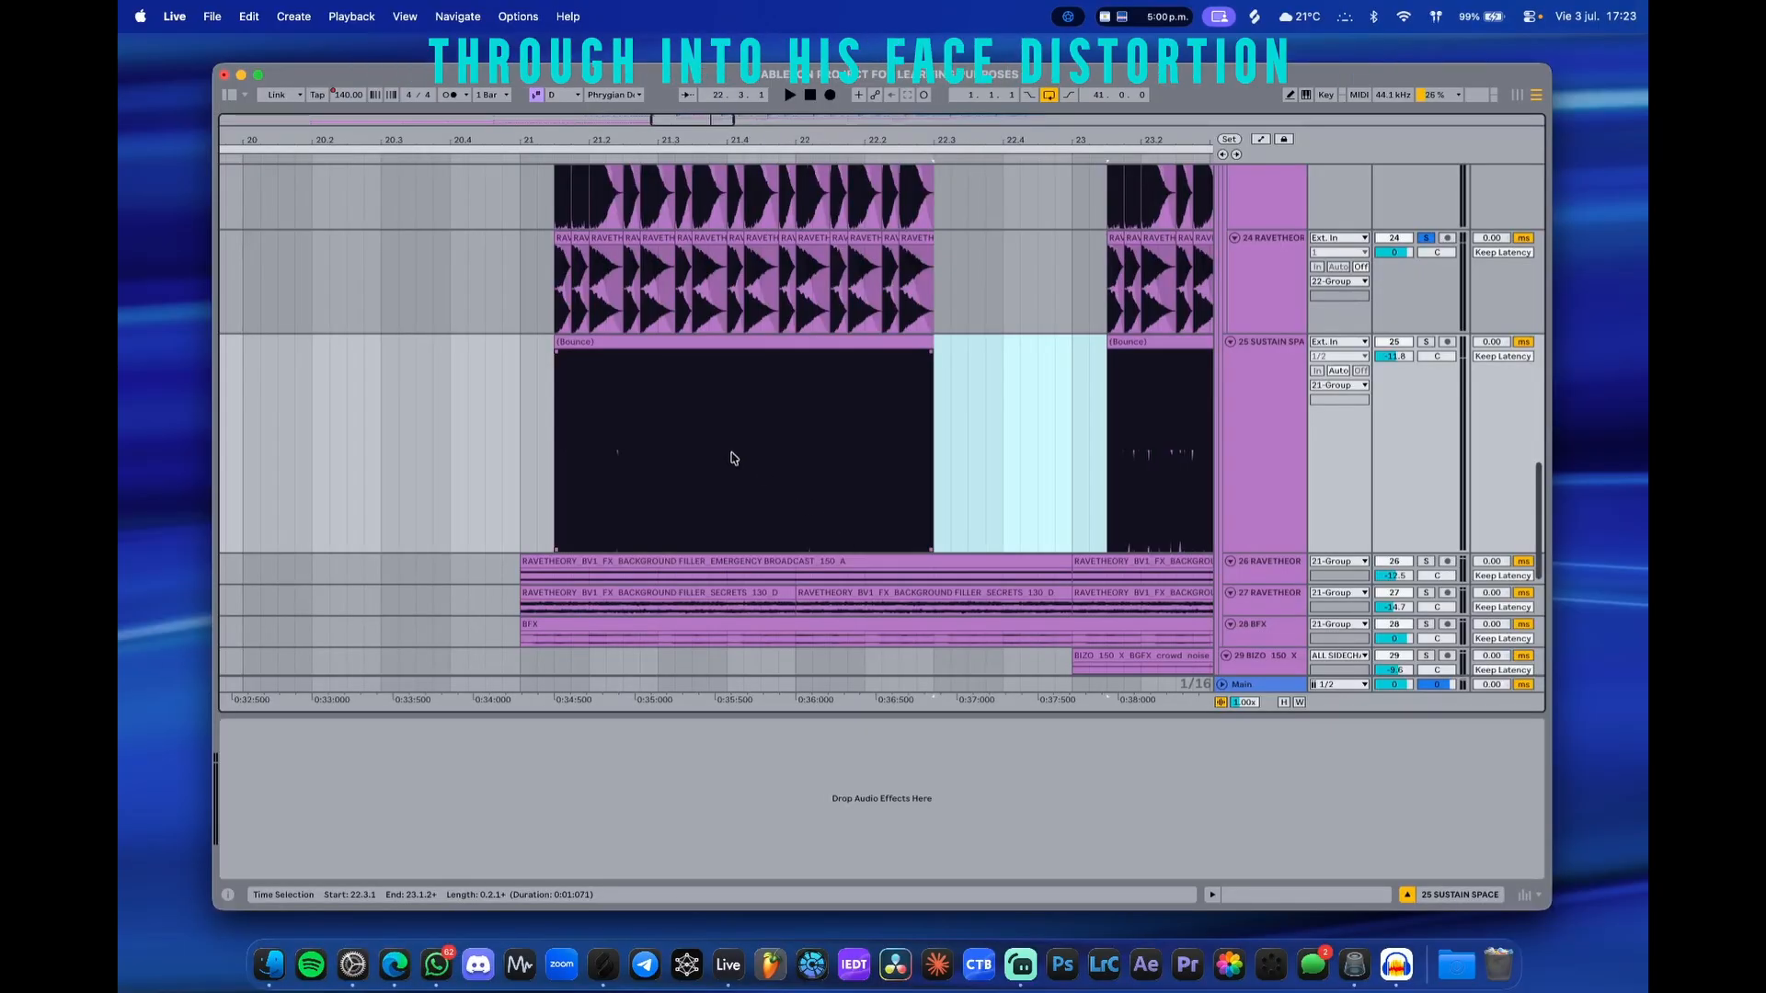
pyautogui.scroll(5, 542, 495)
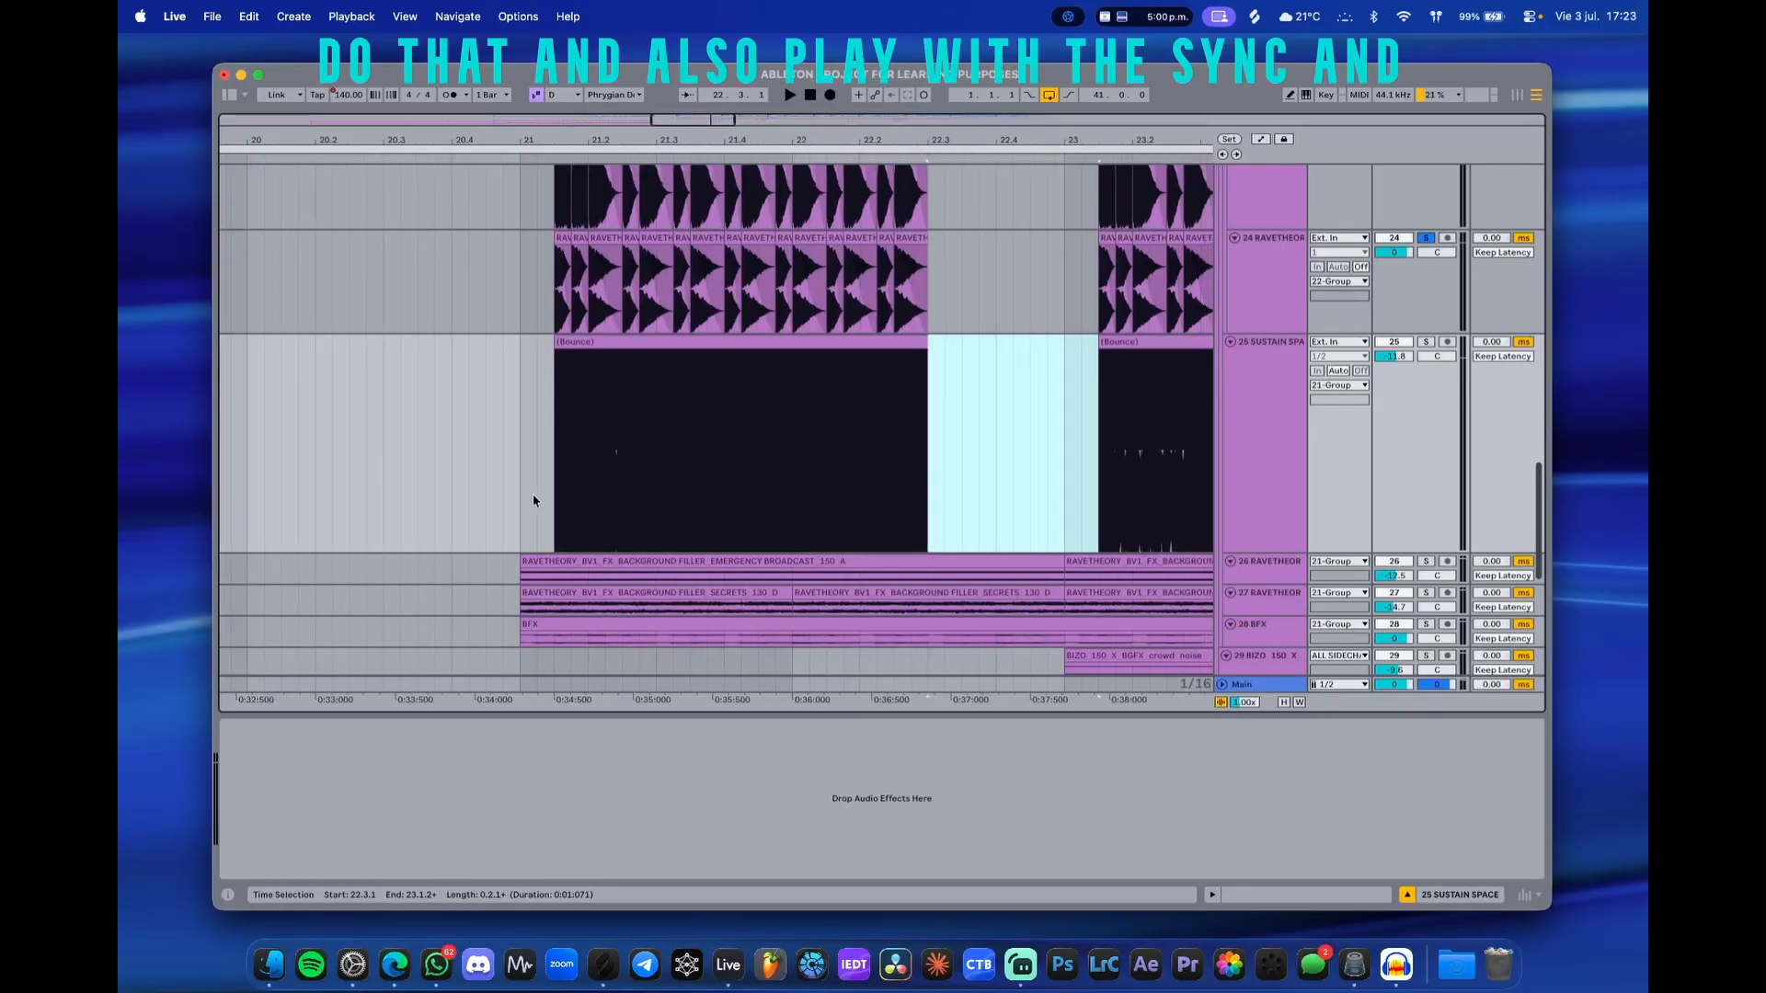
pyautogui.moveTo(955, 510); pyautogui.dragTo(639, 501)
pyautogui.scroll(3, 738, 500)
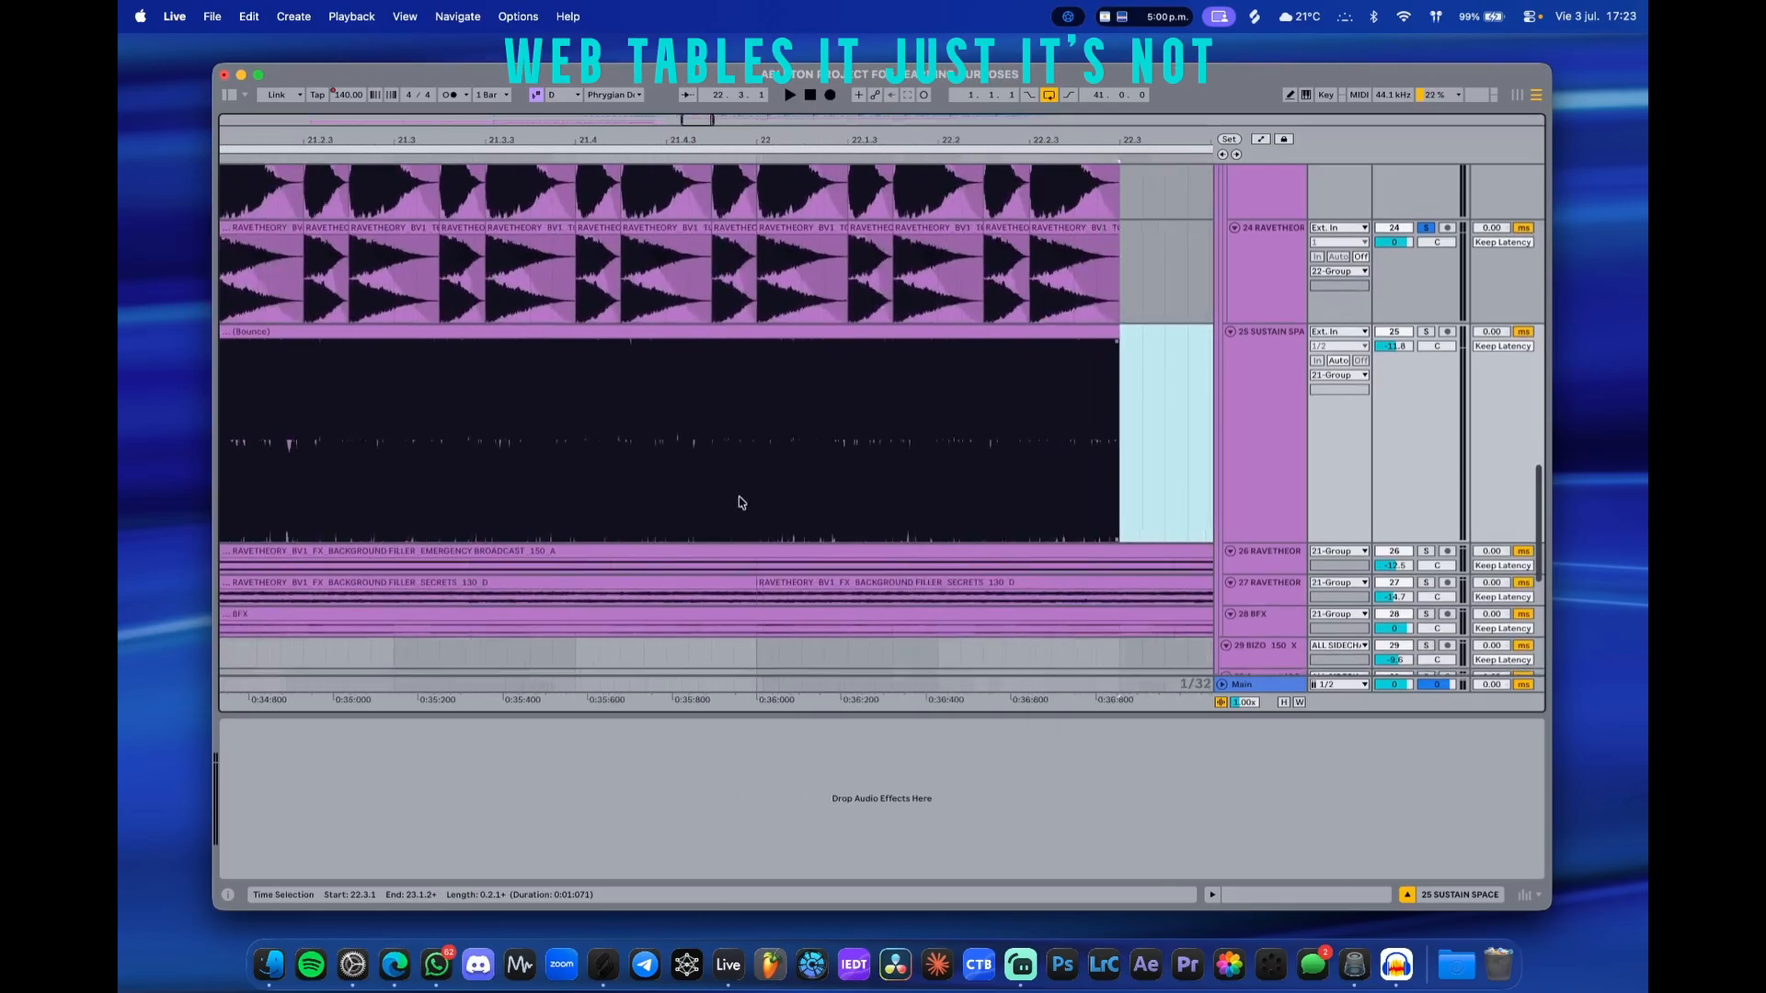
pyautogui.scroll(-9, 738, 486)
pyautogui.scroll(6, 617, 467)
pyautogui.scroll(3, 604, 464)
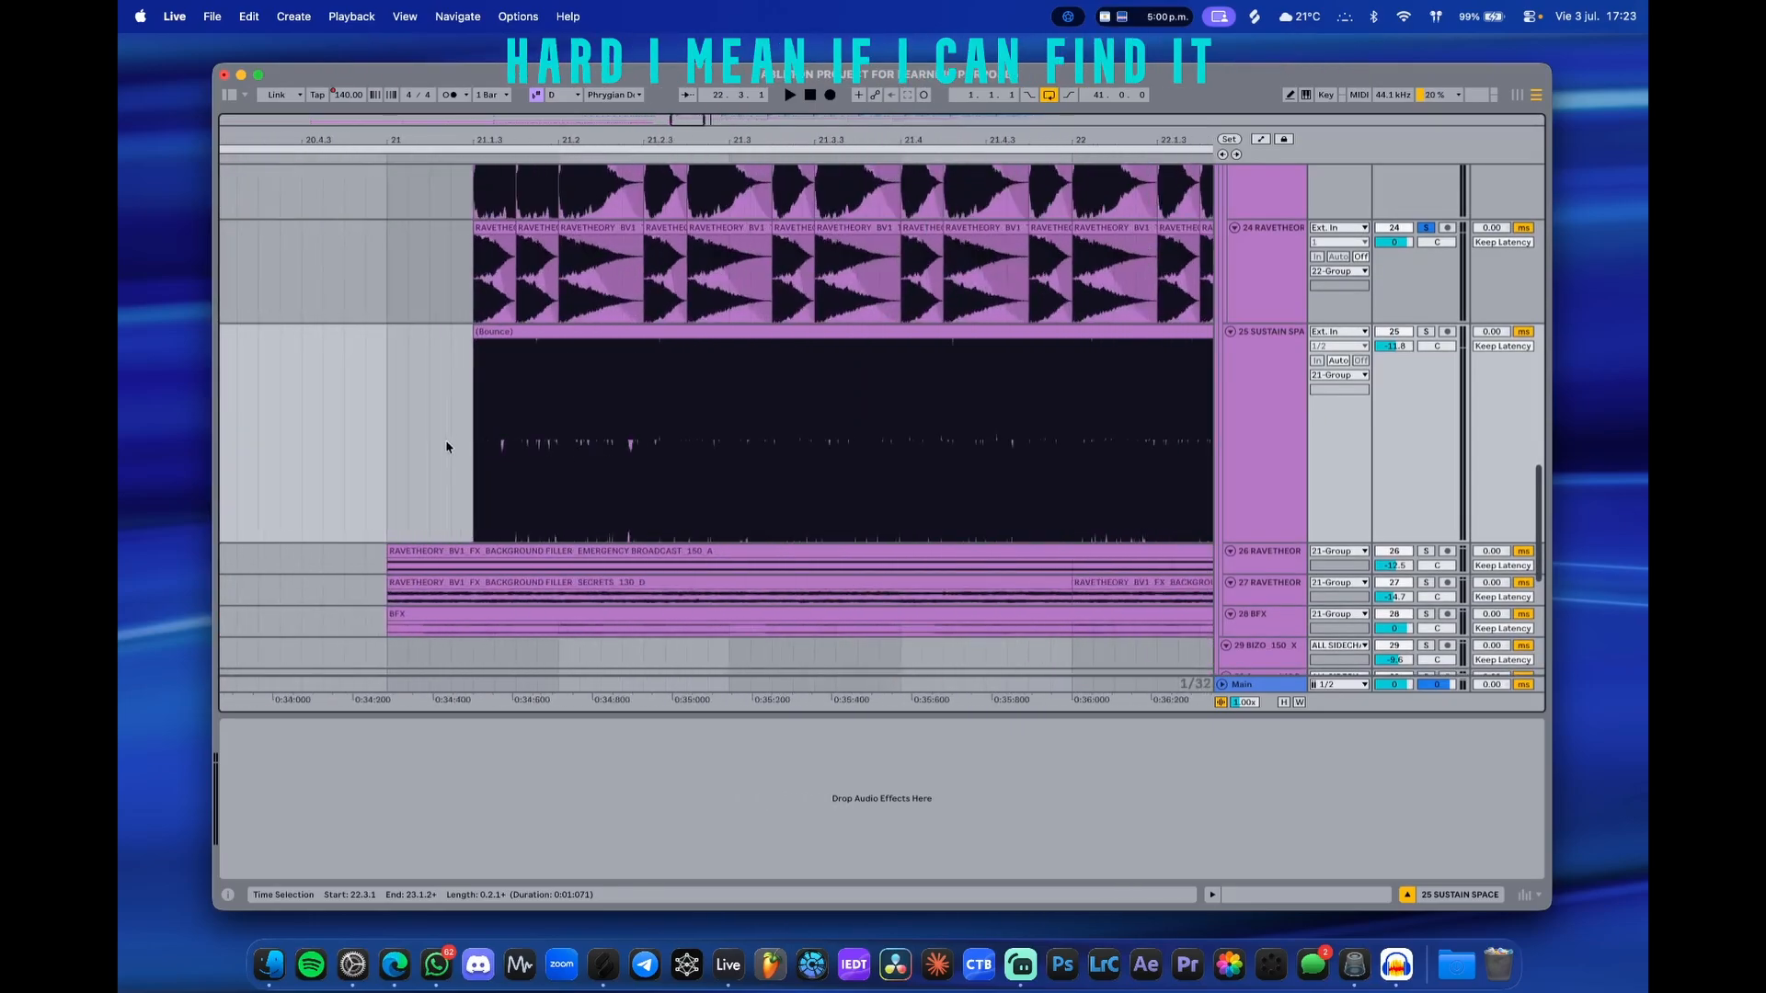
pyautogui.moveTo(445, 446); pyautogui.dragTo(653, 492)
pyautogui.scroll(-6, 649, 490)
pyautogui.scroll(5, 656, 486)
pyautogui.scroll(-7, 625, 482)
pyautogui.scroll(-1, 621, 477)
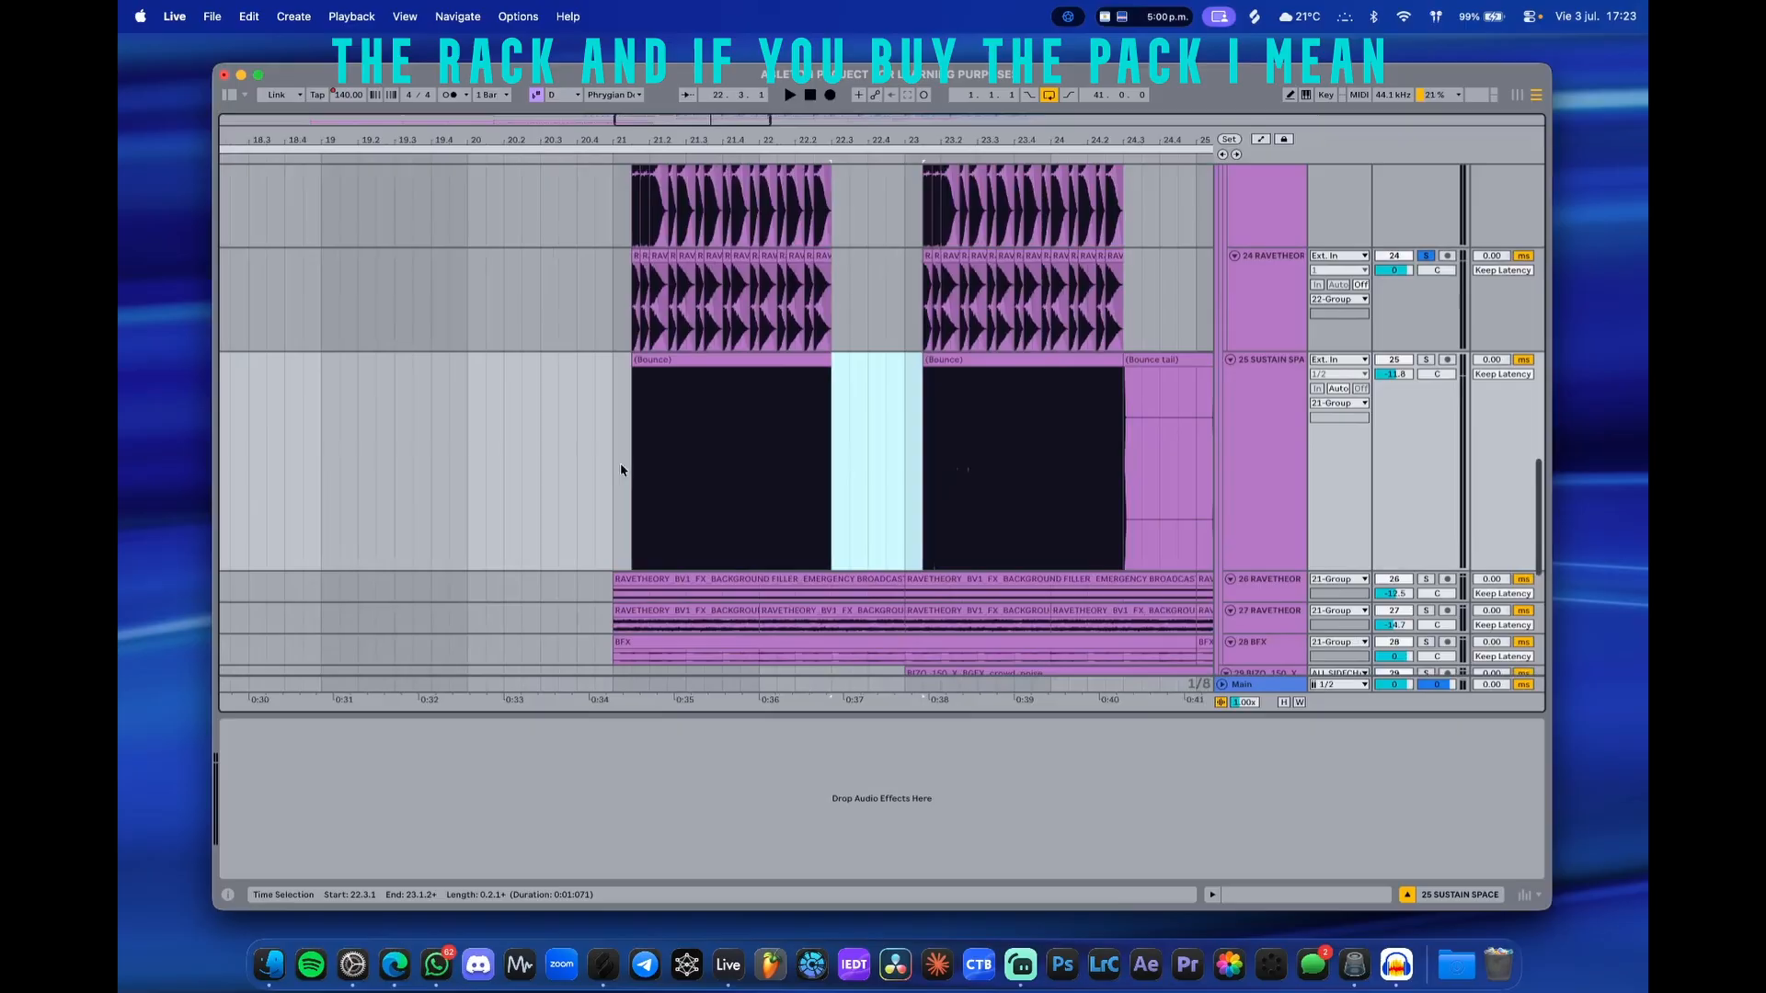
pyautogui.scroll(6, 620, 467)
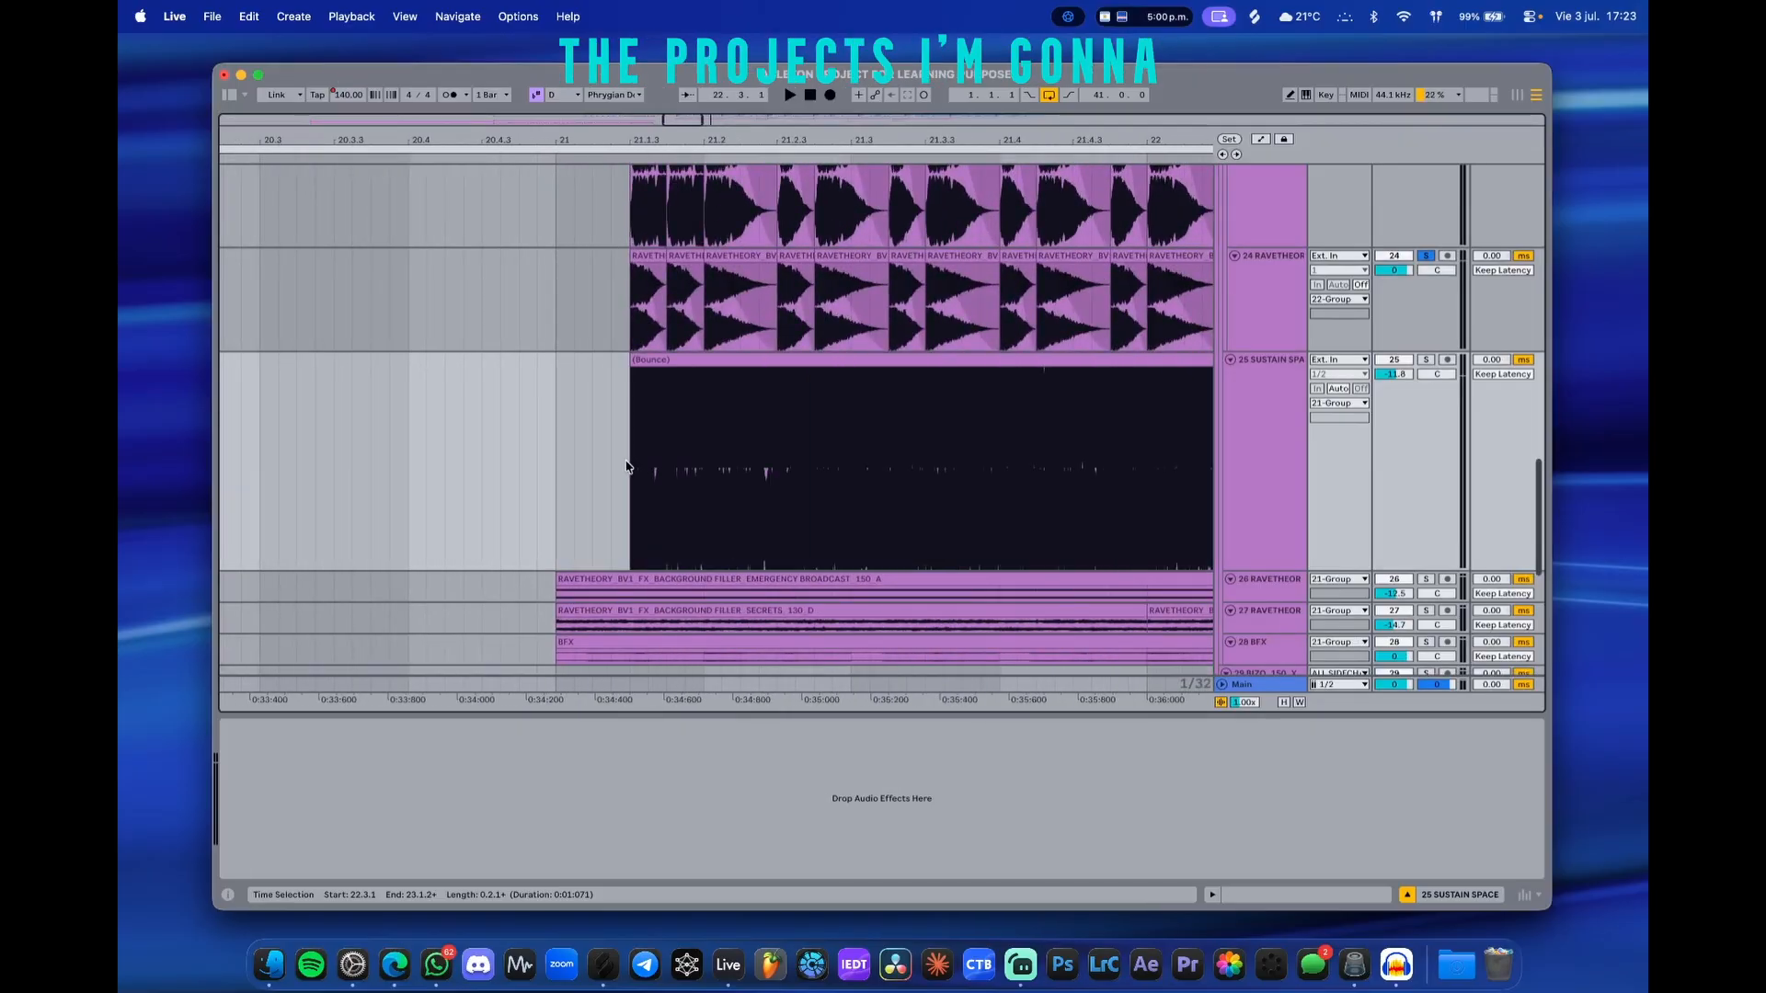
pyautogui.moveTo(668, 484); pyautogui.dragTo(555, 483)
pyautogui.scroll(3, 714, 496)
pyautogui.scroll(-6, 719, 497)
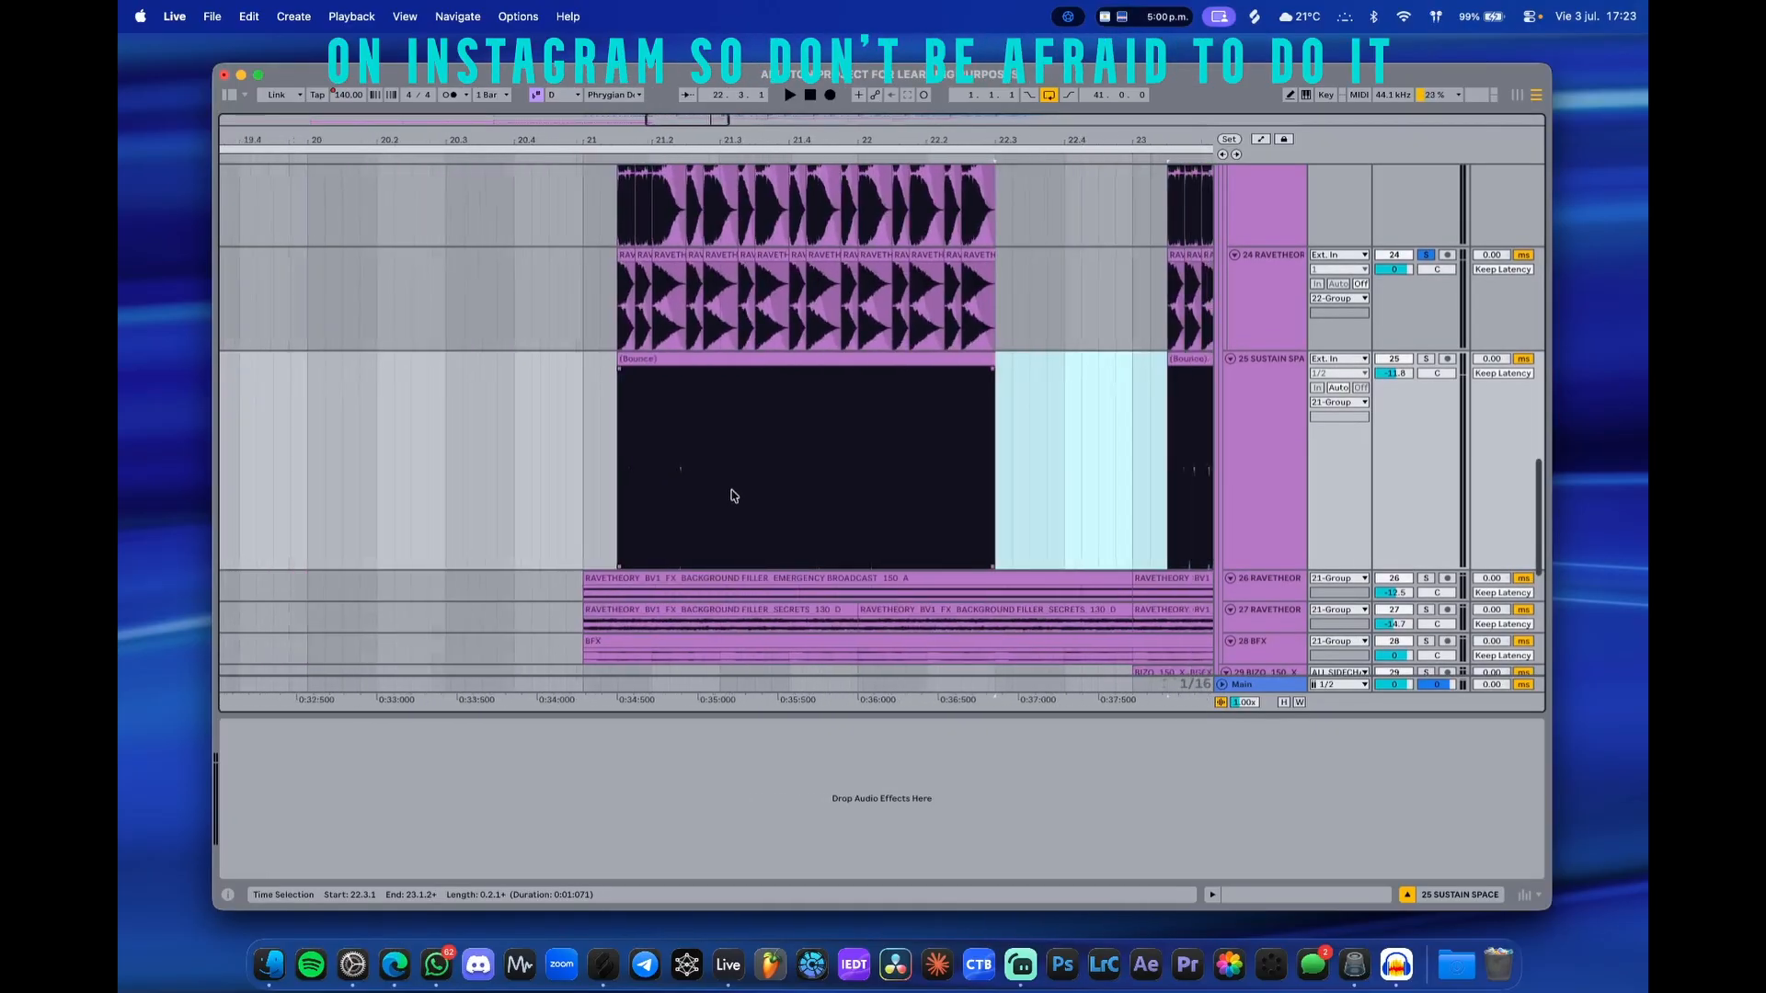
pyautogui.scroll(3, 760, 499)
# - Reduce the height of the SUSTAIN SPACE track, then enlarge background filler track 26 and show its EQ Eight
pyautogui.click(1262, 515)
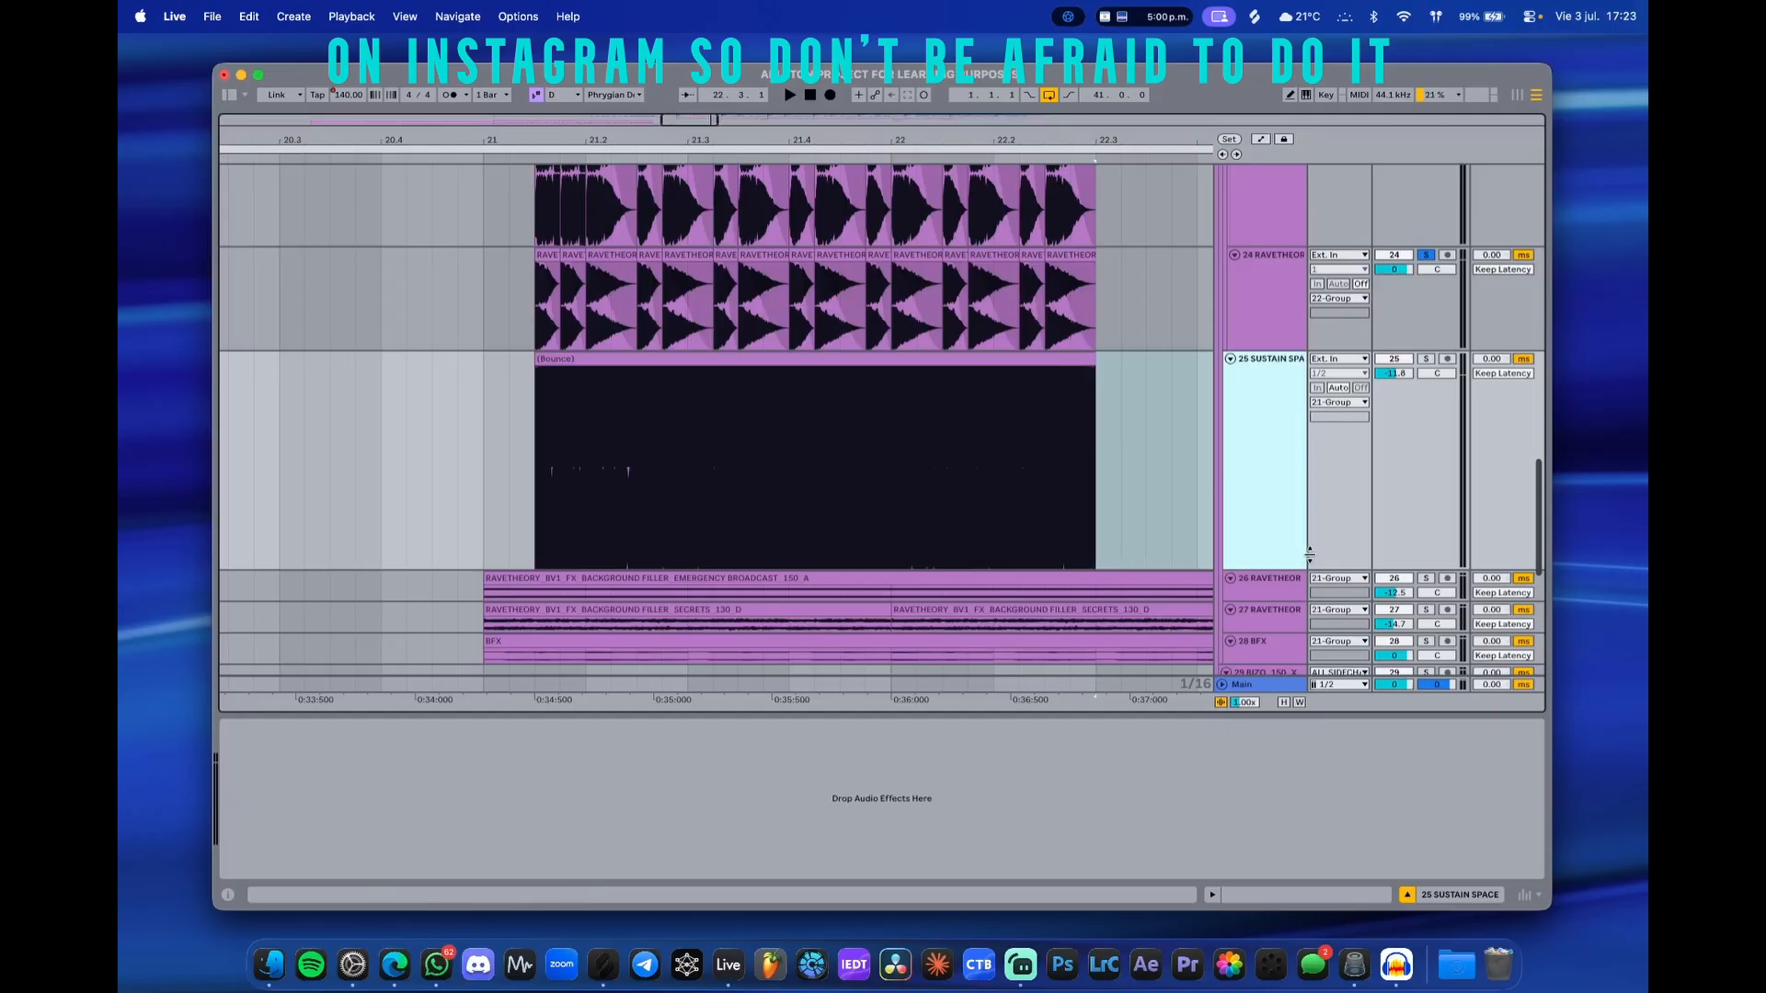
pyautogui.moveTo(1281, 568); pyautogui.dragTo(1257, 528)
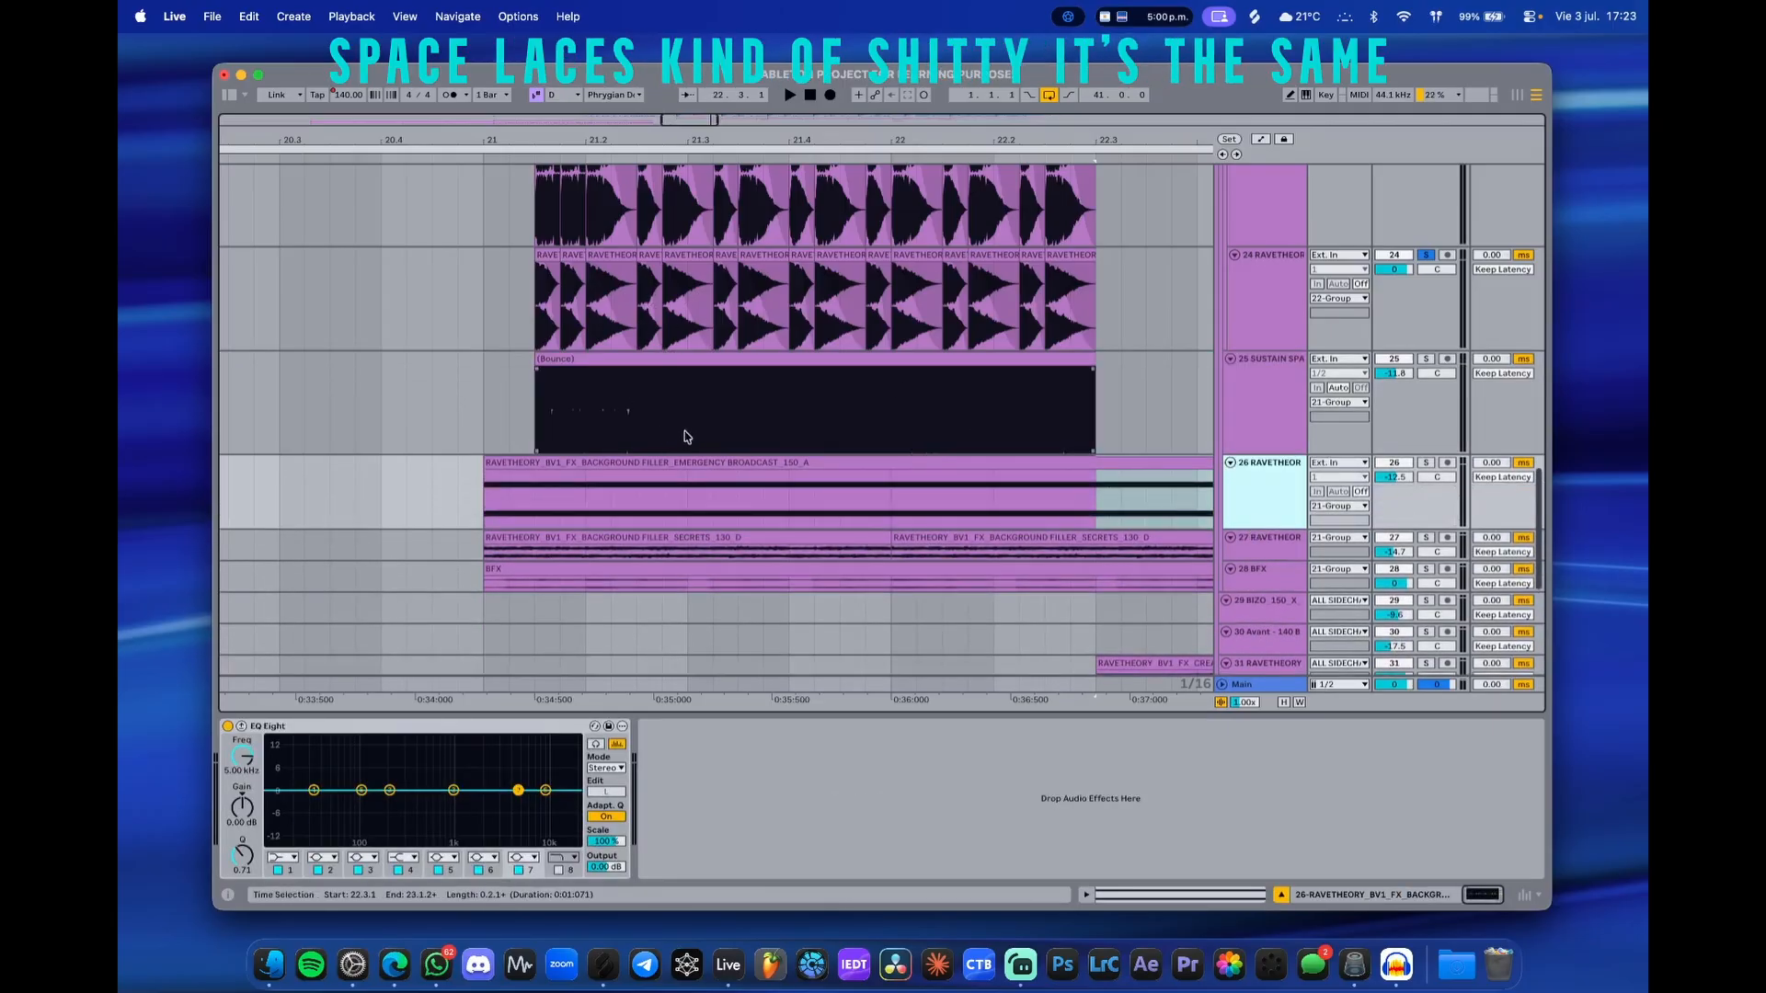
pyautogui.scroll(3, 644, 433)
pyautogui.scroll(-4, 609, 431)
pyautogui.scroll(4, 606, 431)
pyautogui.scroll(-3, 605, 430)
pyautogui.scroll(5, 609, 434)
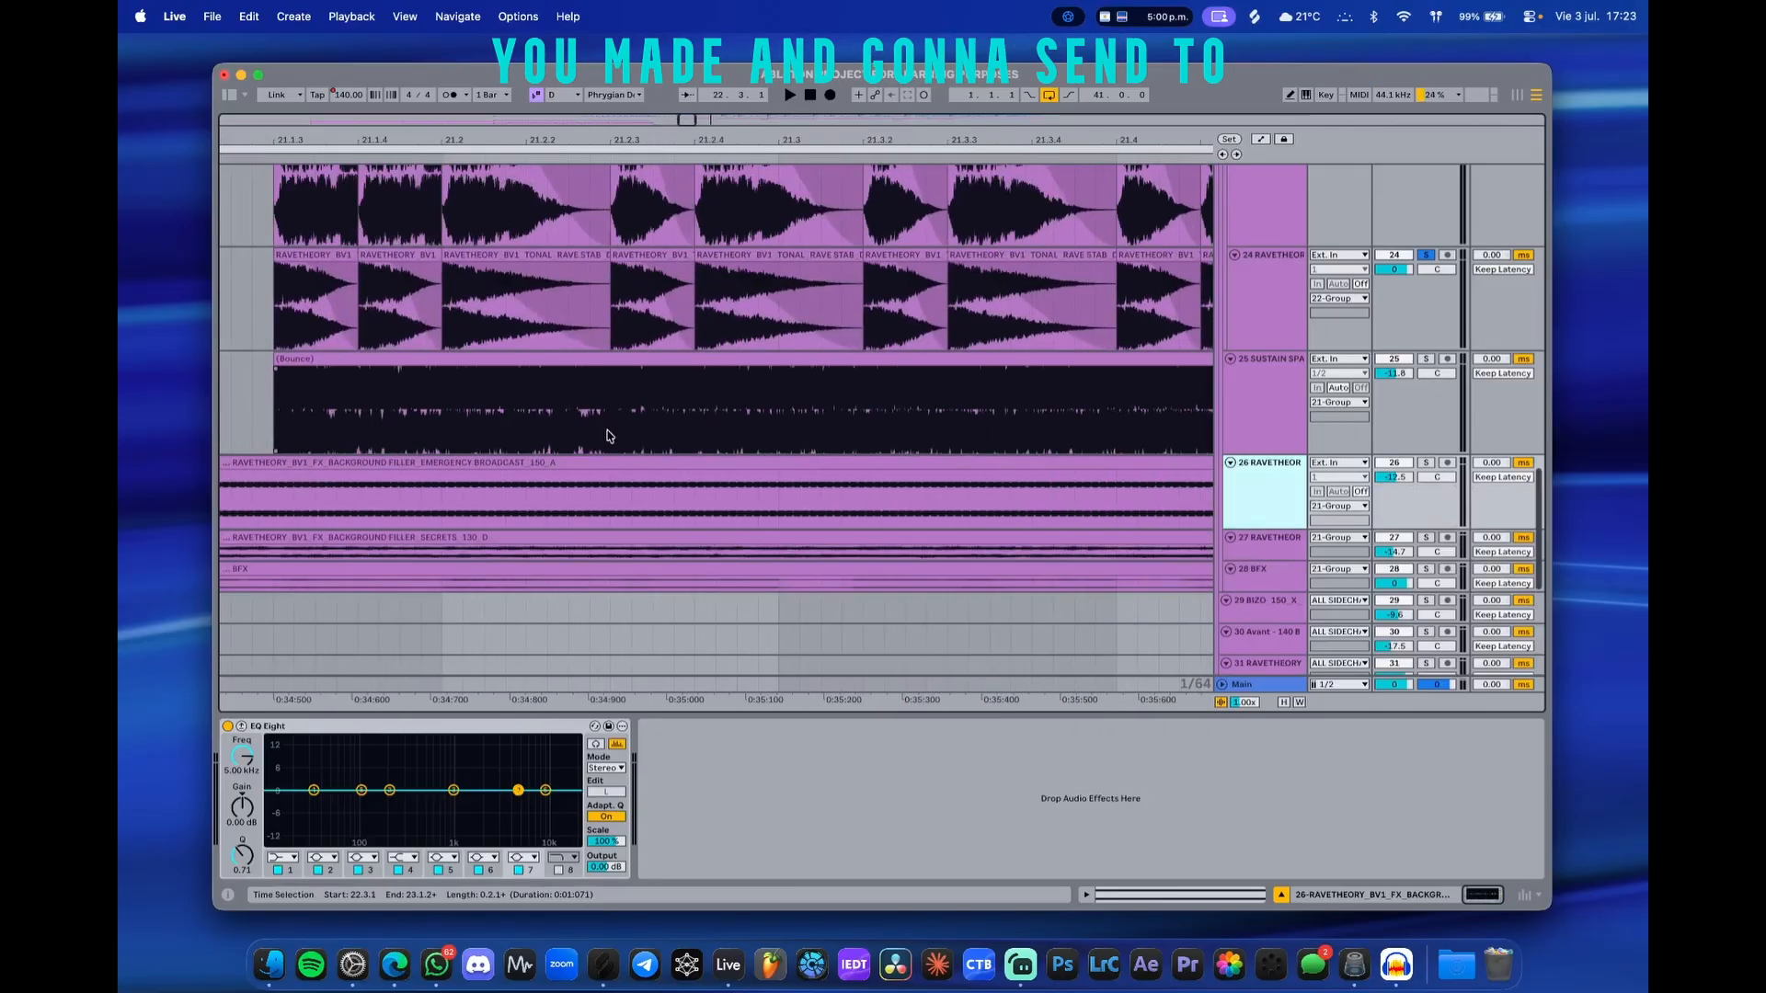
pyautogui.scroll(-4, 611, 436)
pyautogui.scroll(-3, 732, 498)
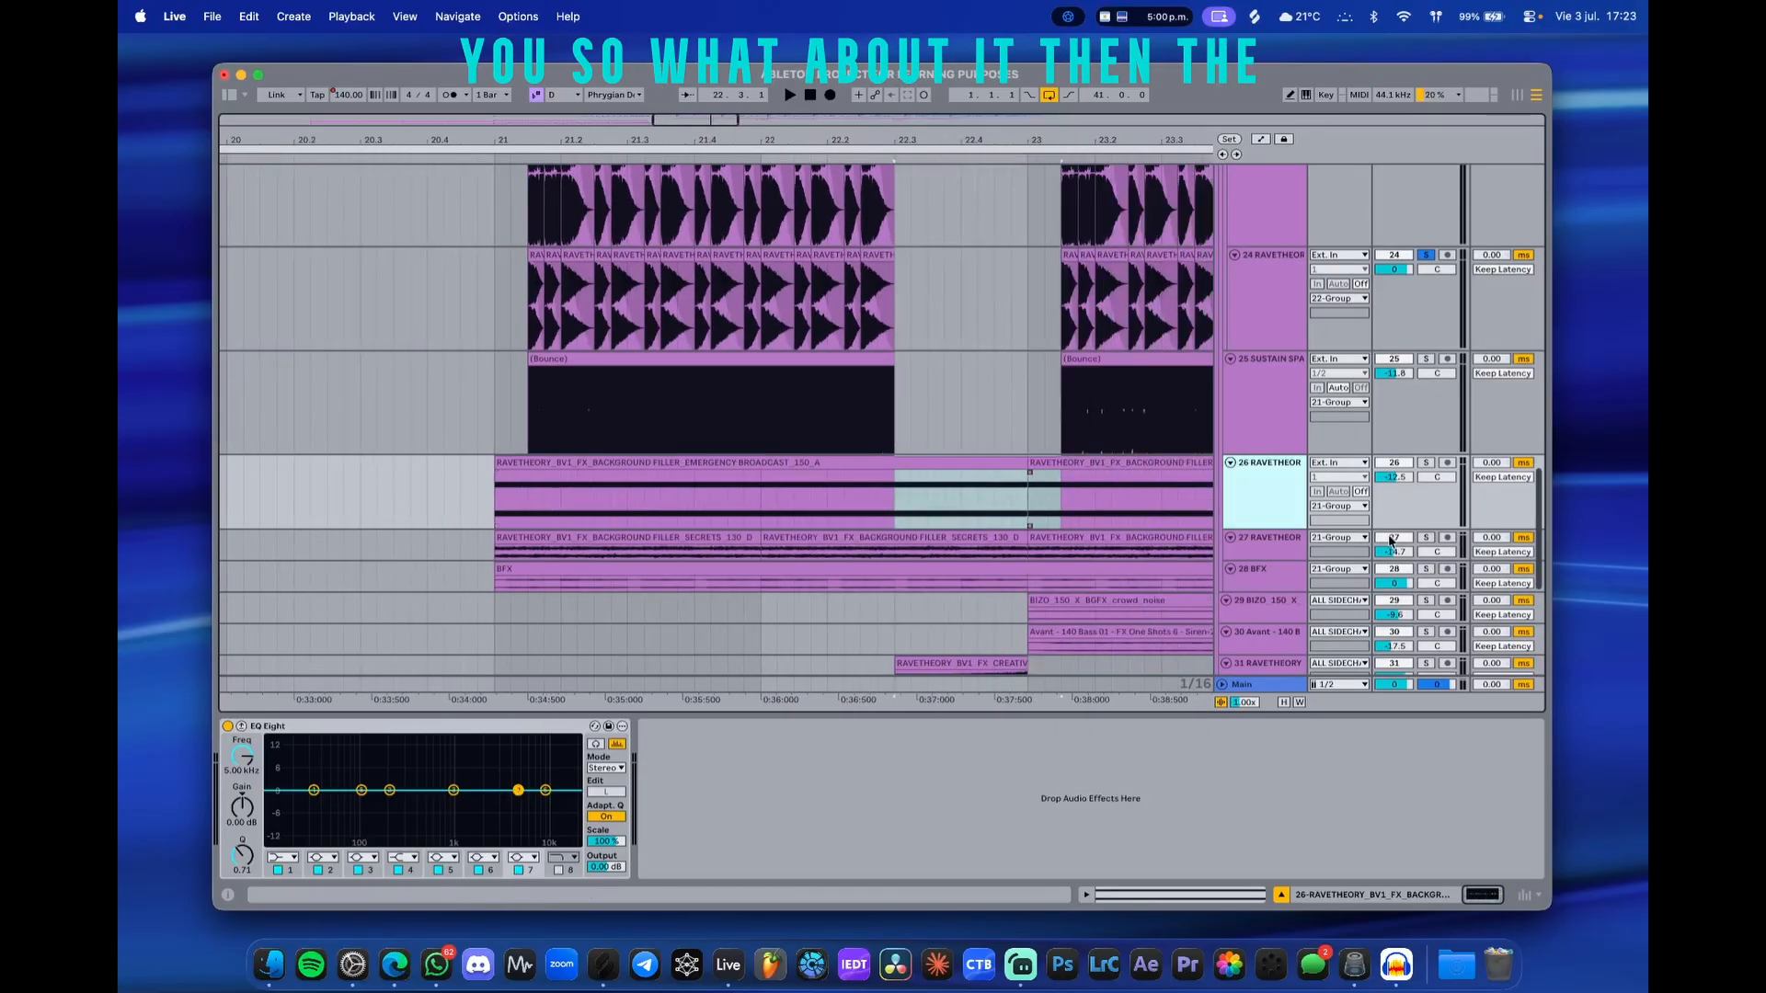
pyautogui.scroll(5, 822, 497)
pyautogui.scroll(-2, 823, 497)
pyautogui.scroll(5, 809, 570)
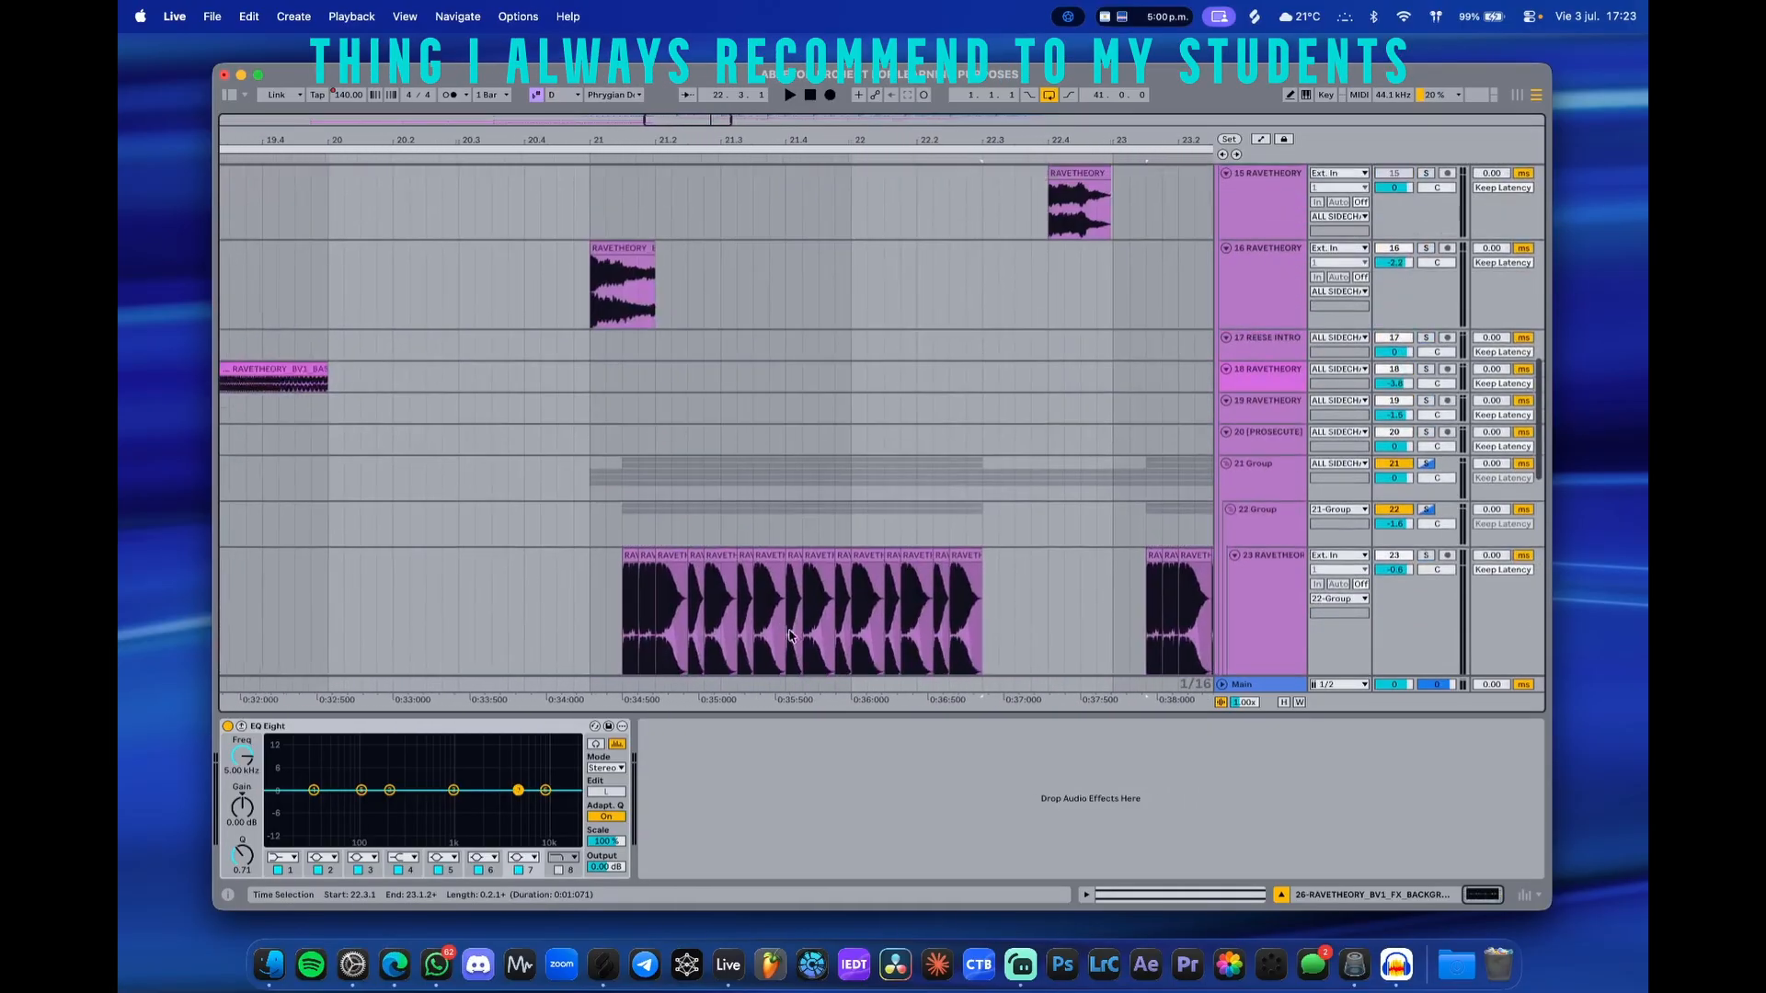
# - Place the insert mark at 21.3.2 on track 23 and optimize the height of the arrangement tracks
pyautogui.scroll(-4, 734, 605)
pyautogui.click(725, 486)
pyautogui.press('h')
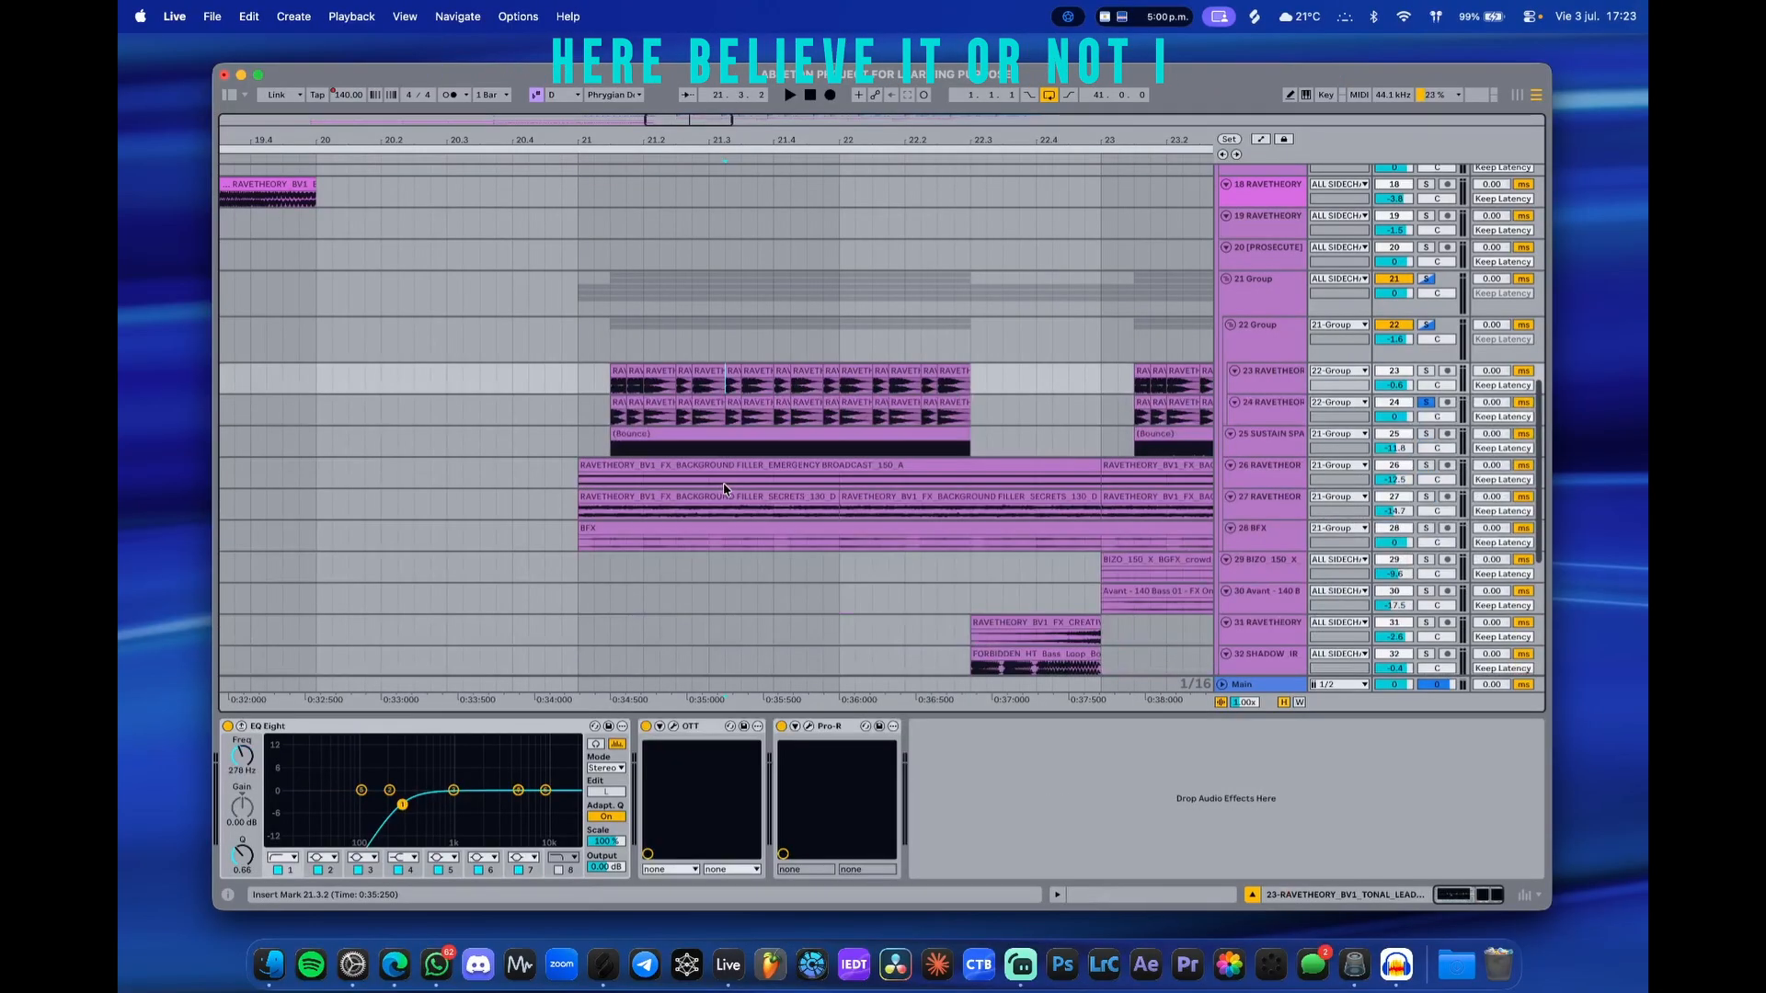
# - Select background filler track 26 to show its device chain
pyautogui.scroll(-2, 975, 405)
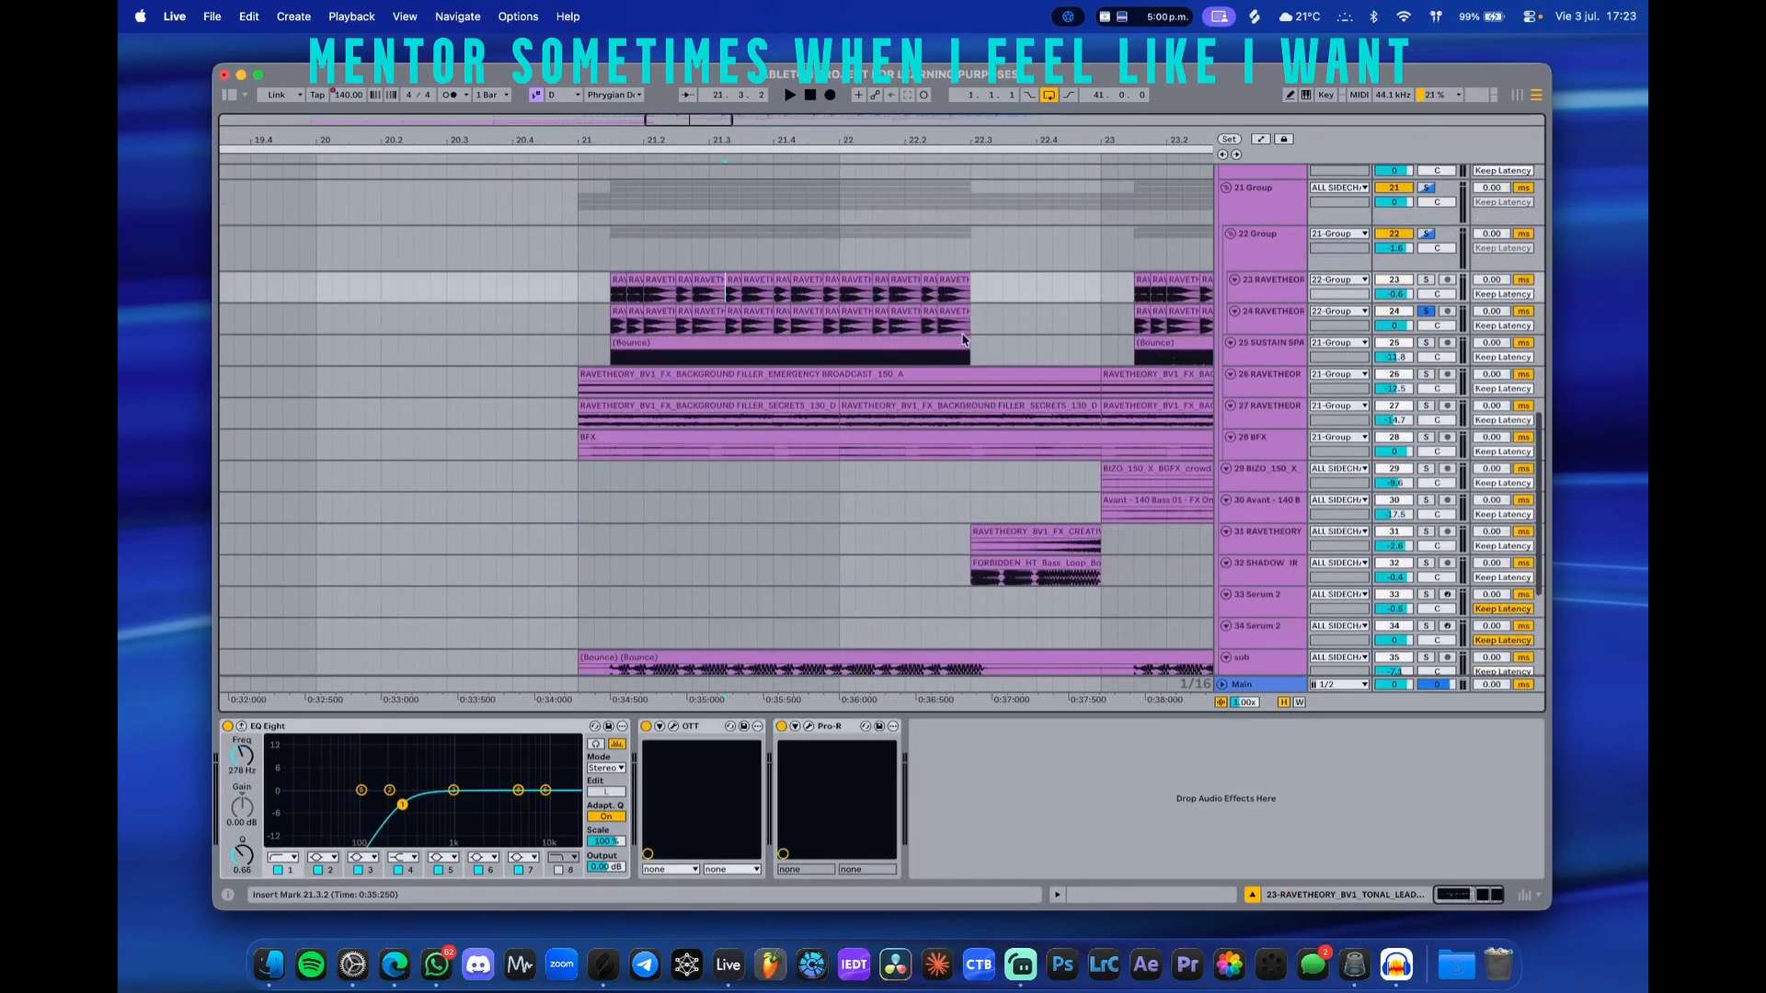
pyautogui.scroll(5, 980, 339)
pyautogui.scroll(-5, 975, 414)
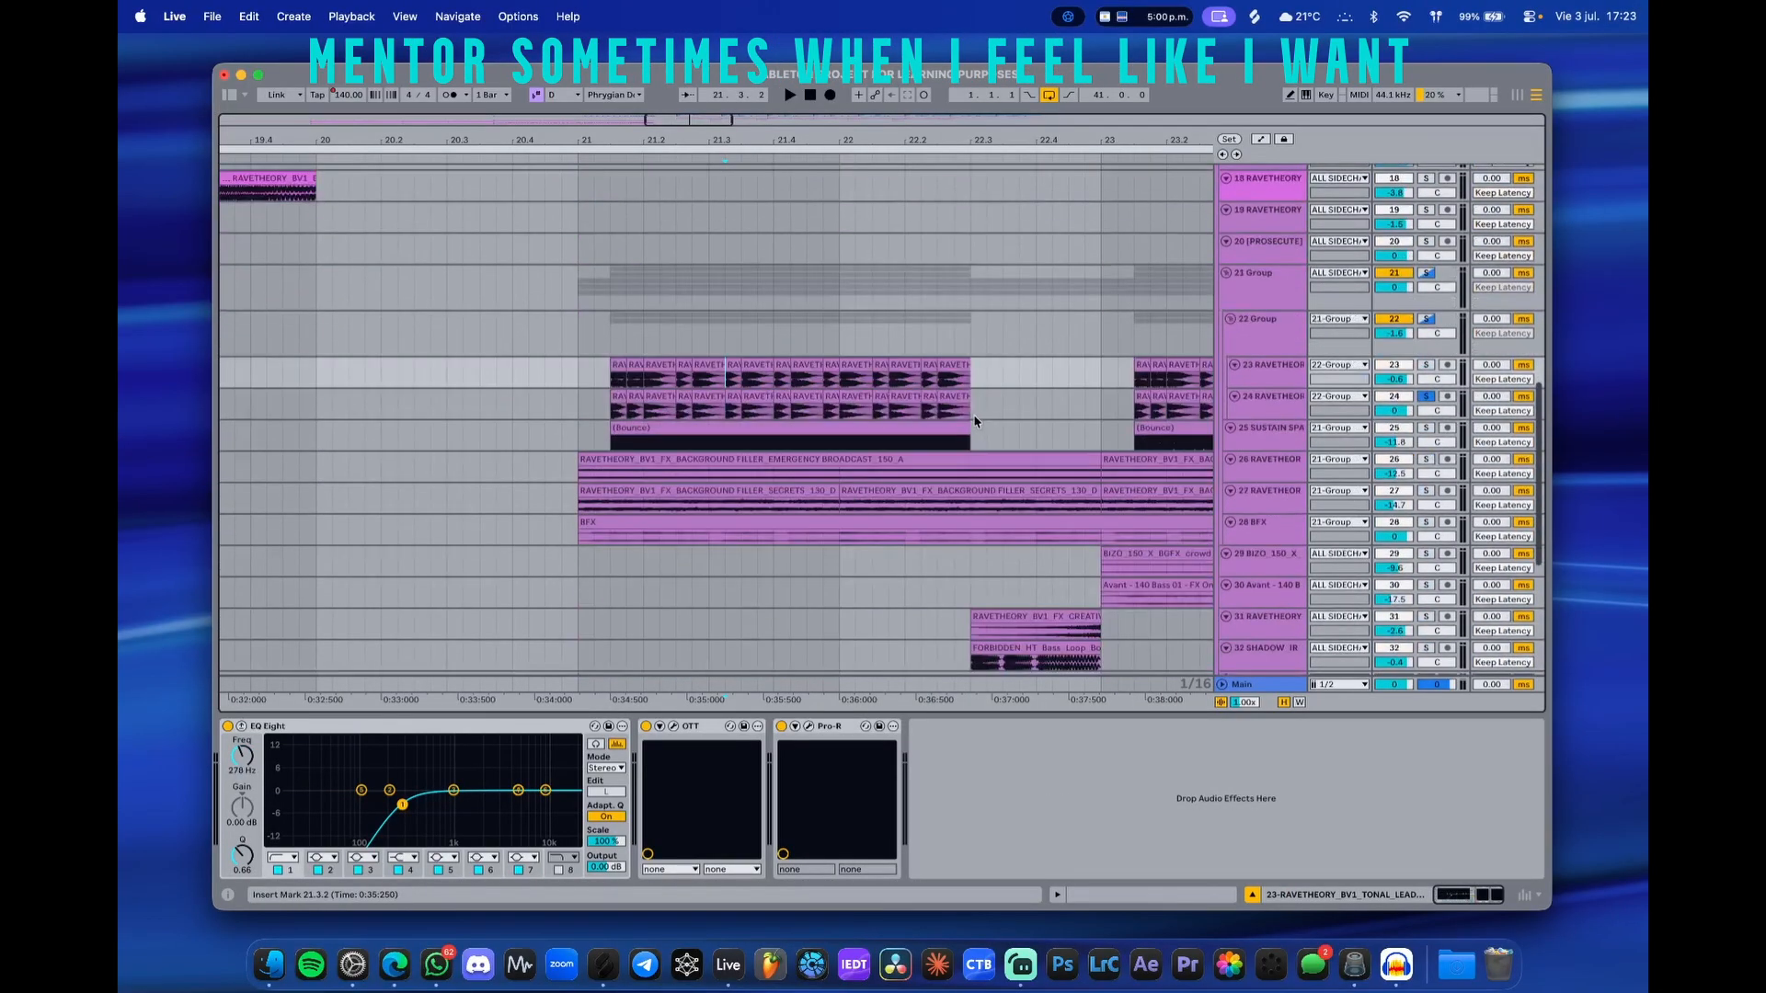
pyautogui.click(1246, 476)
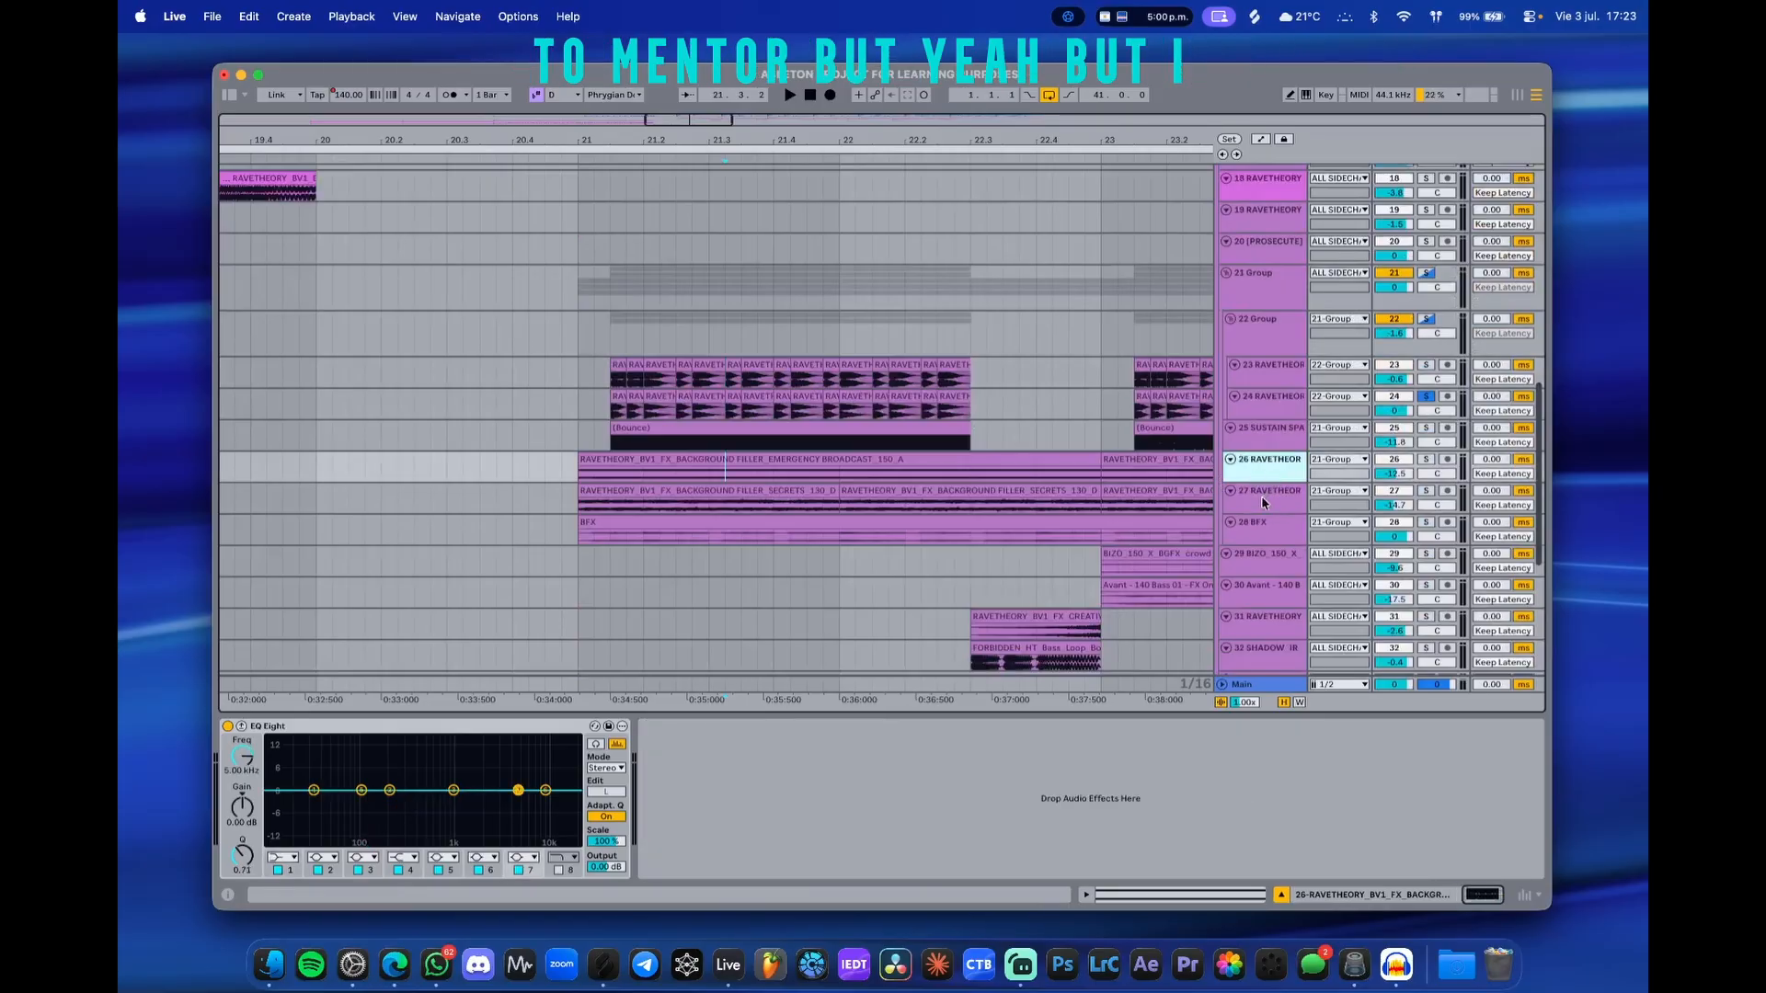
# - Enlarge background filler track 26 and select its EMERGENCY BROADCAST clip starting at 21.1.1, followed by the track itself
pyautogui.moveTo(1289, 476); pyautogui.dragTo(1290, 540)
pyautogui.click(696, 456)
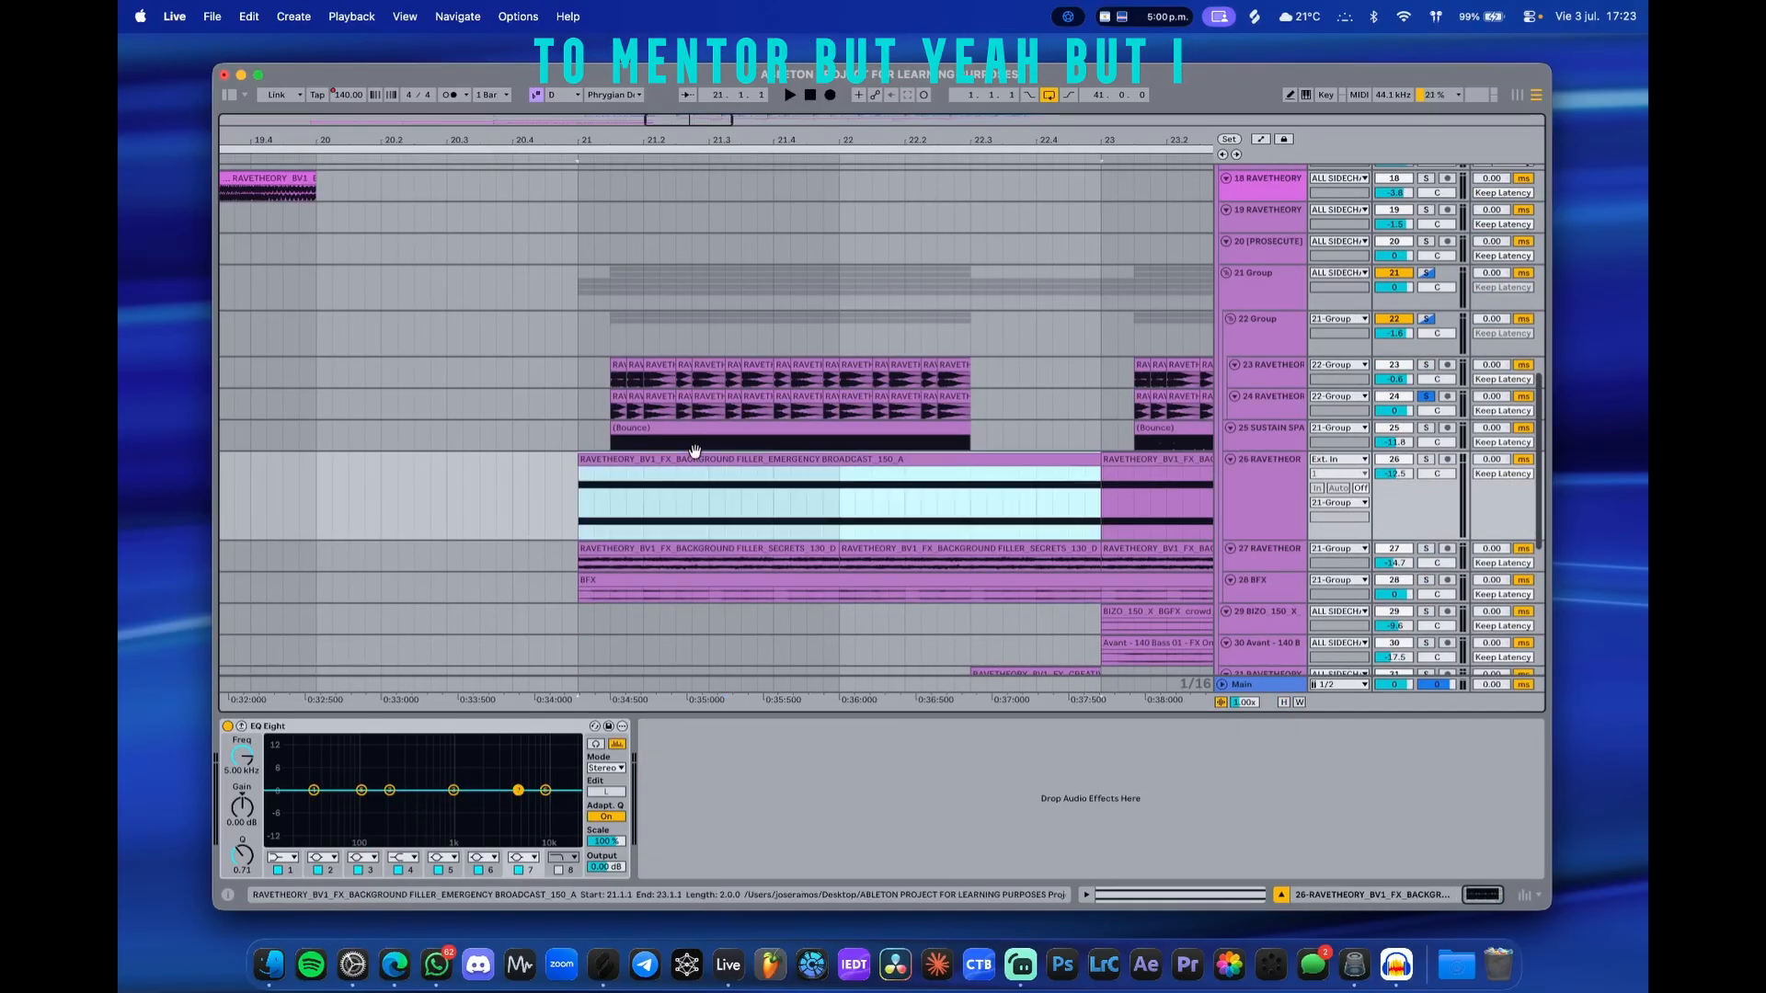
pyautogui.click(1267, 501)
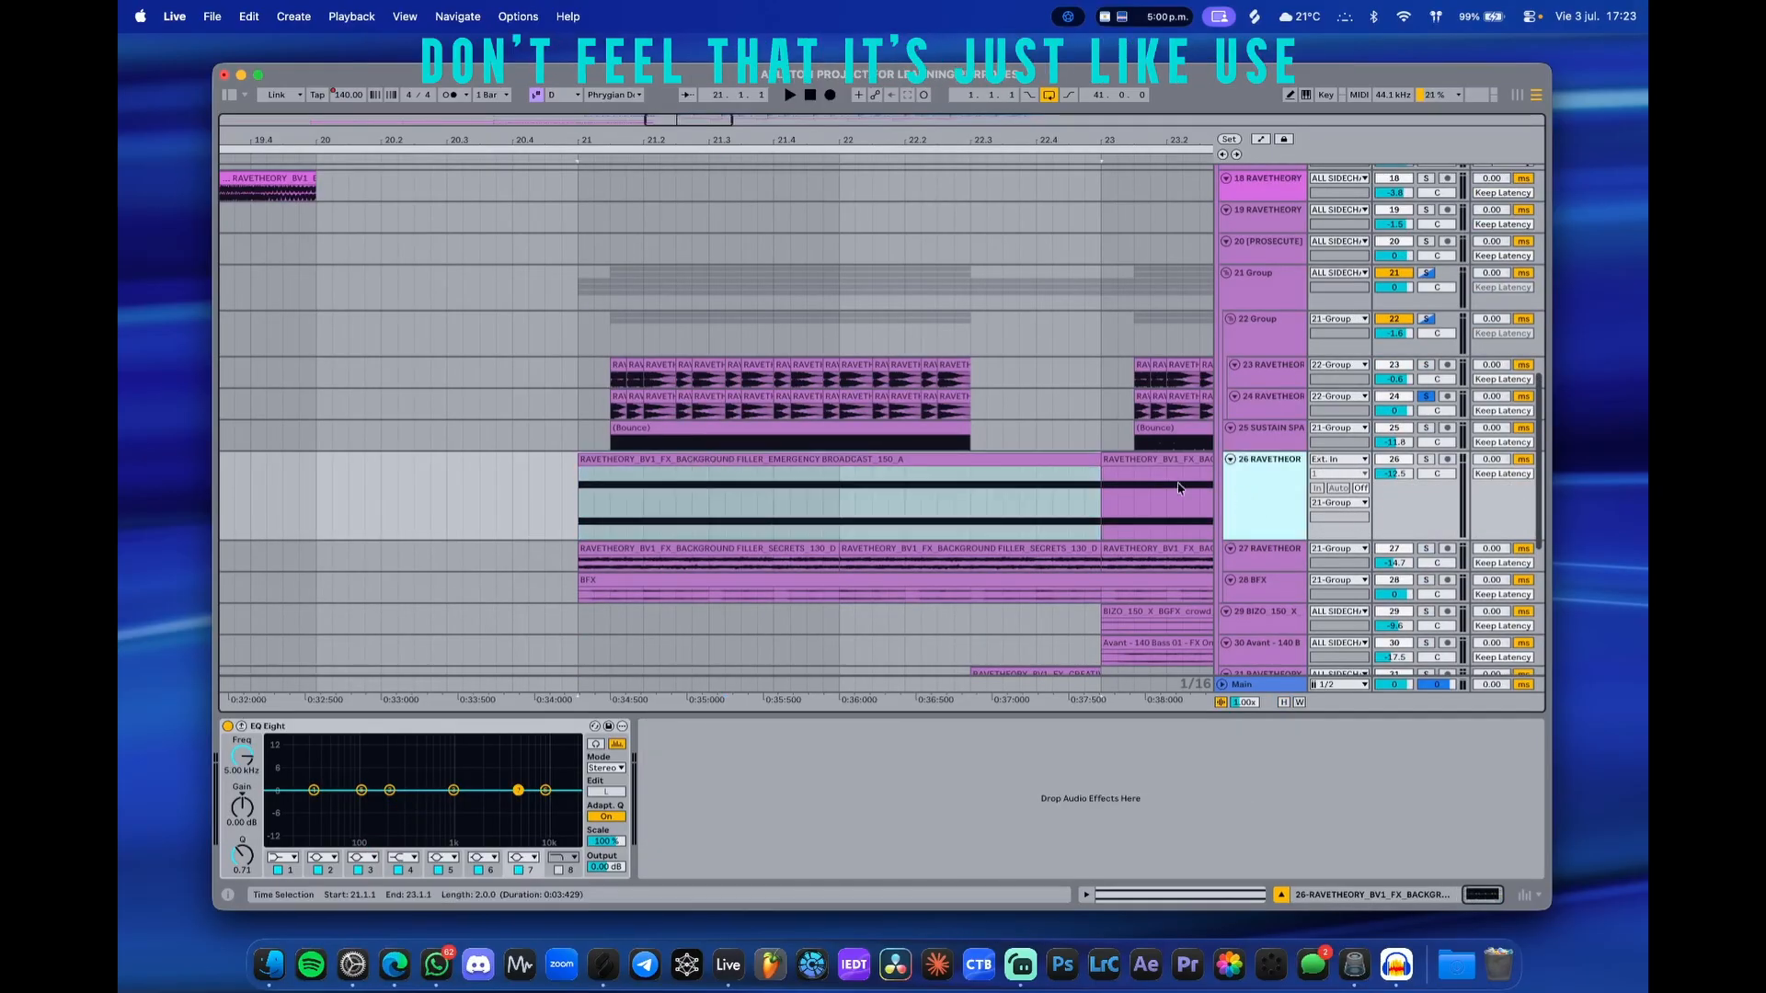
# - Place the insert mark at 22.3.1 on background filler track 26 and select that track
pyautogui.scroll(1, 849, 428)
pyautogui.scroll(-3, 848, 427)
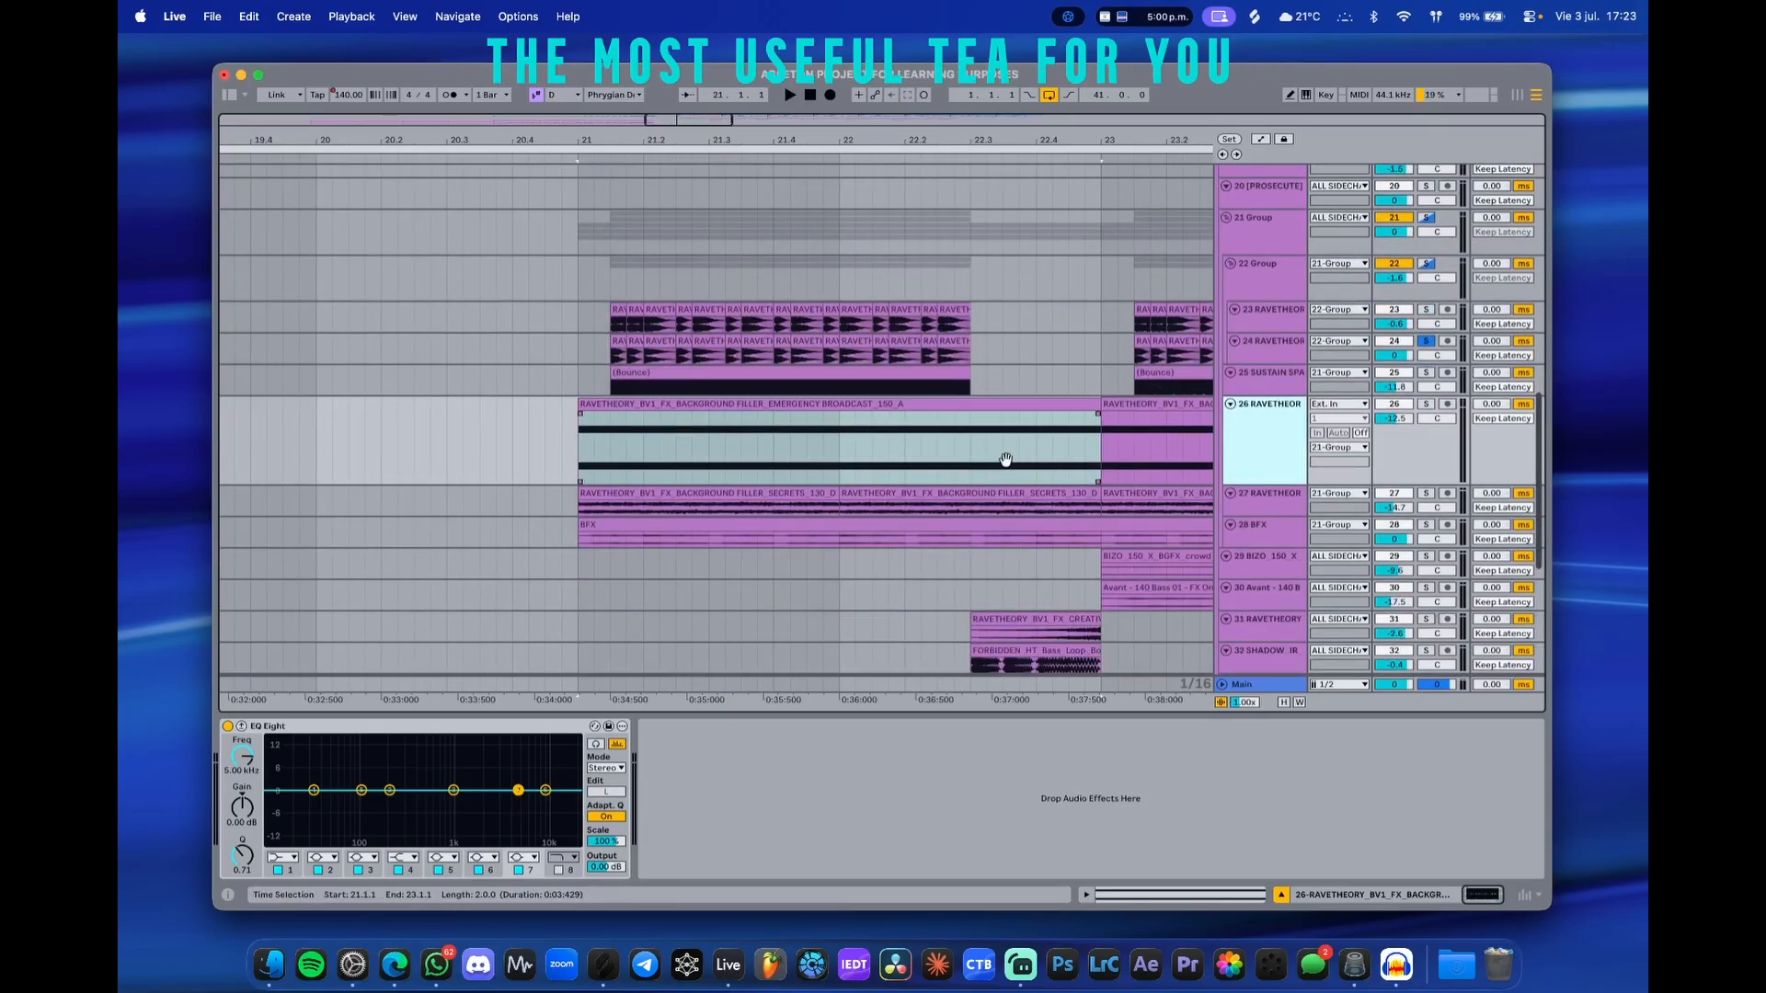
pyautogui.scroll(-2, 1005, 441)
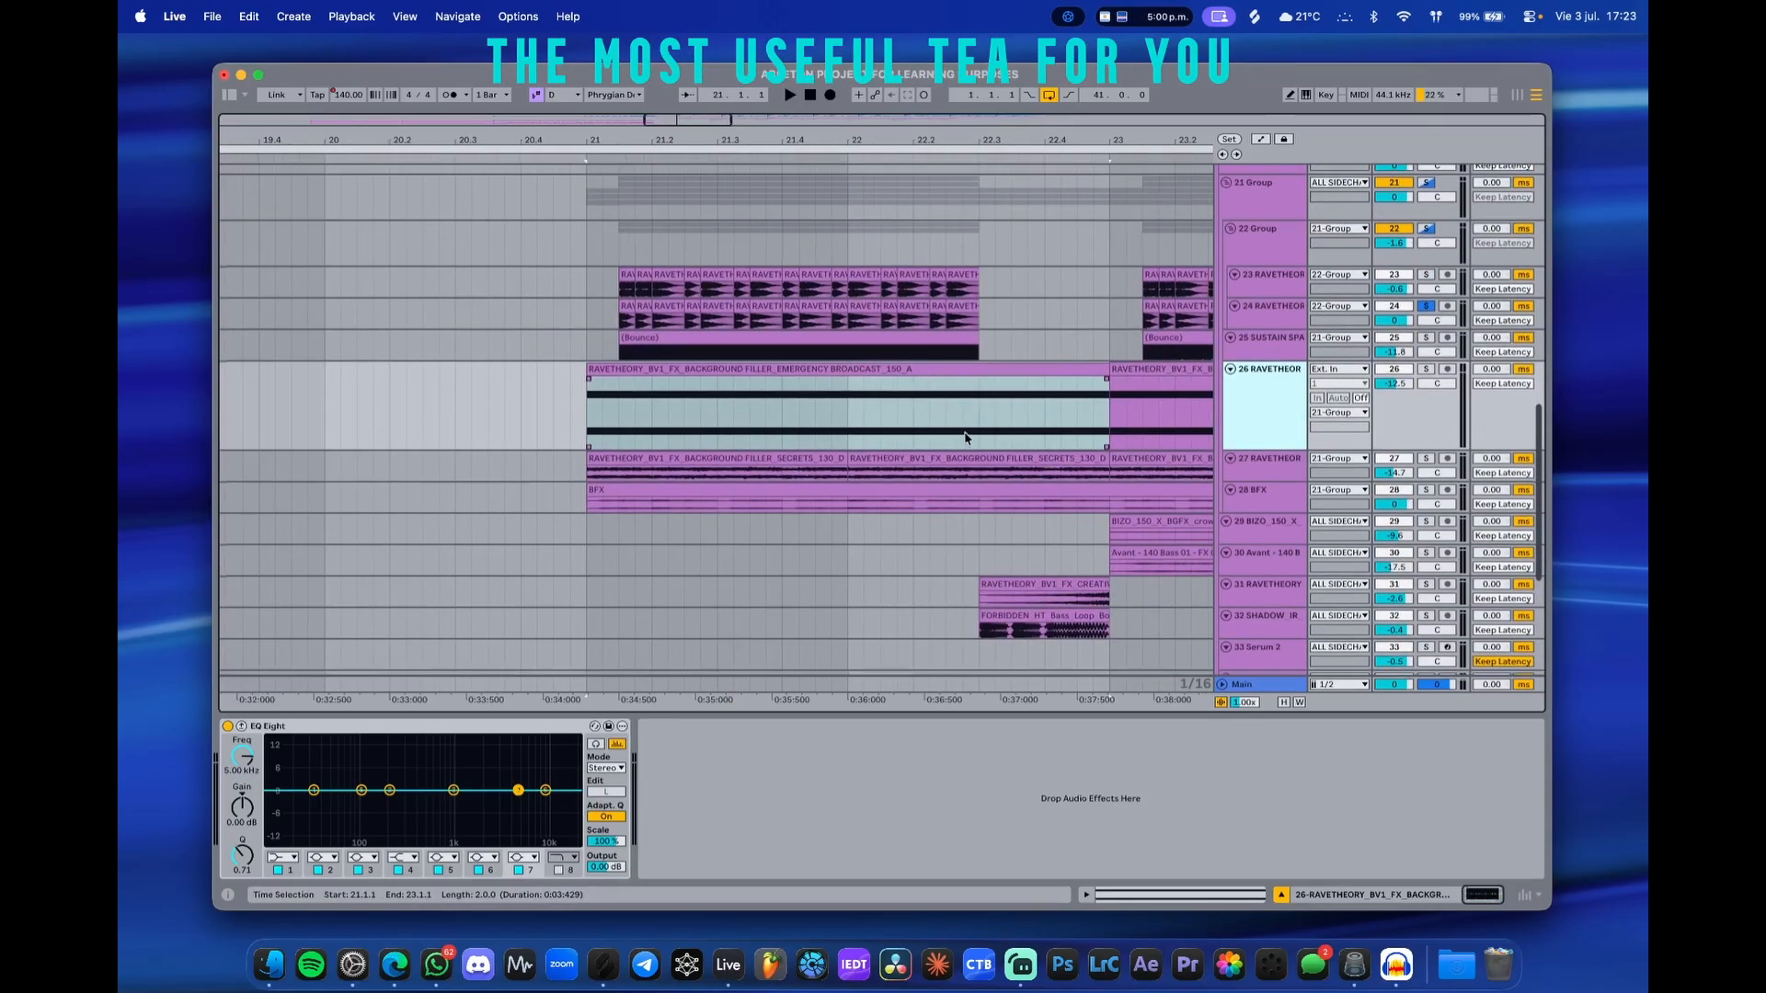
pyautogui.scroll(-4, 966, 440)
pyautogui.click(952, 376)
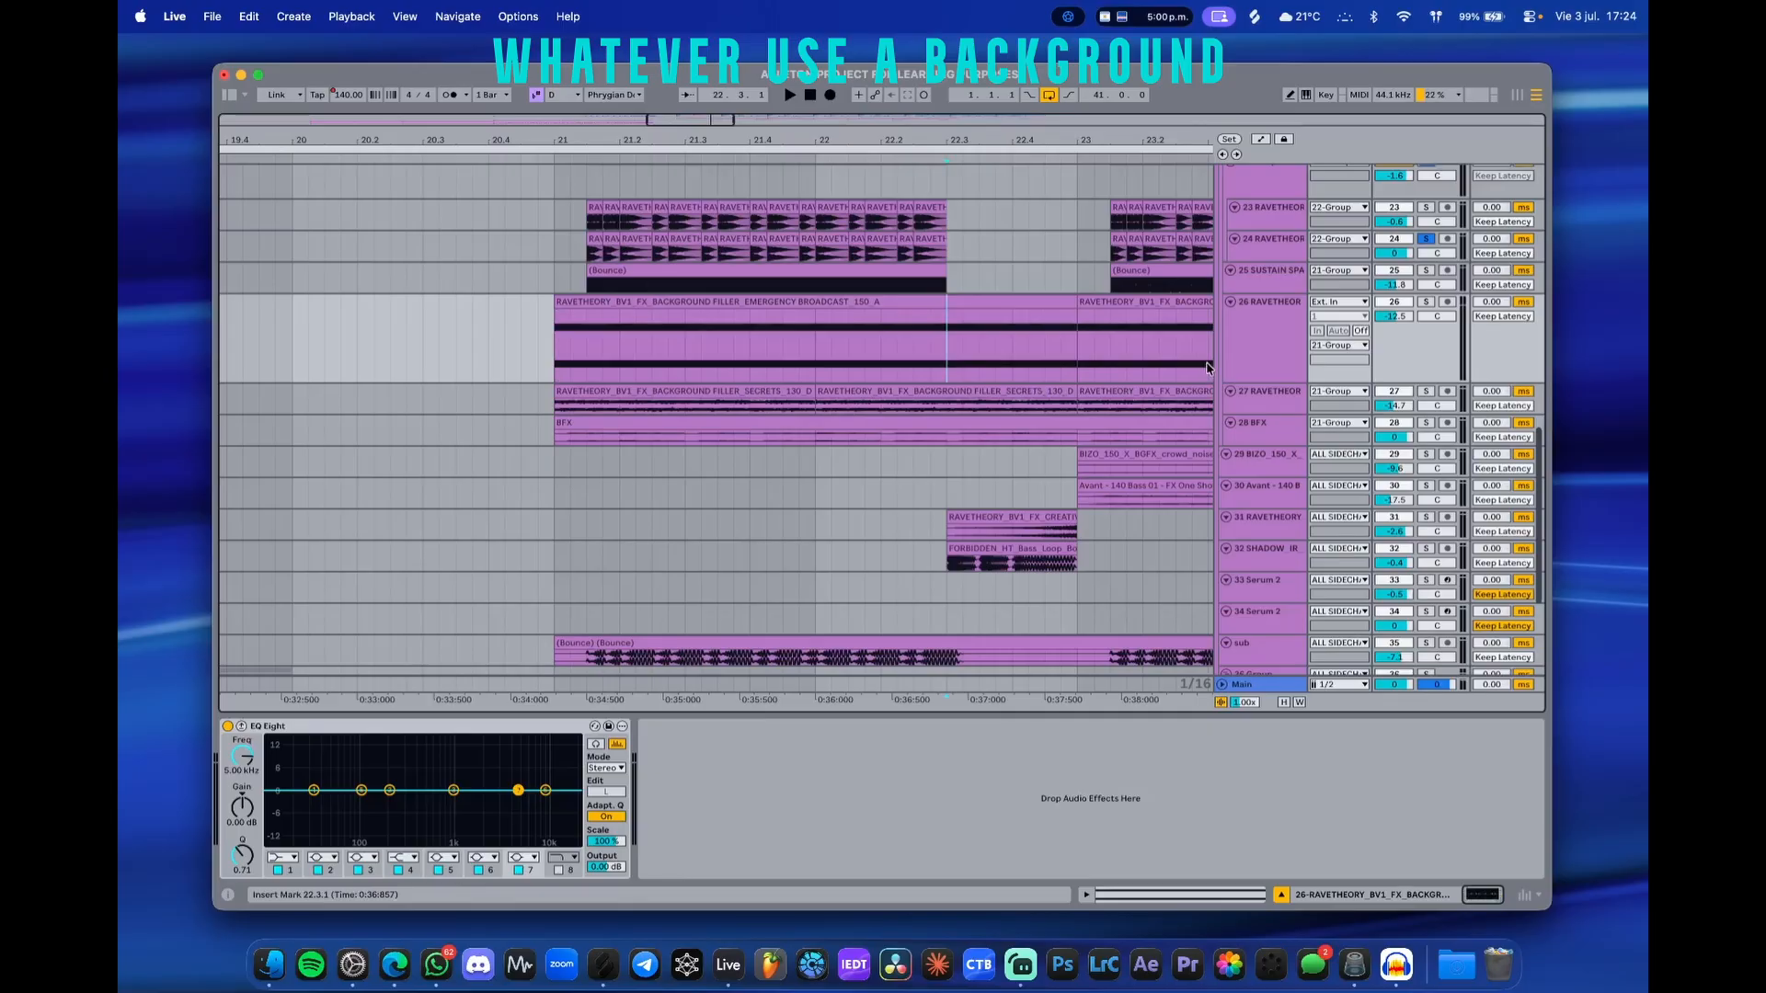
pyautogui.click(1266, 352)
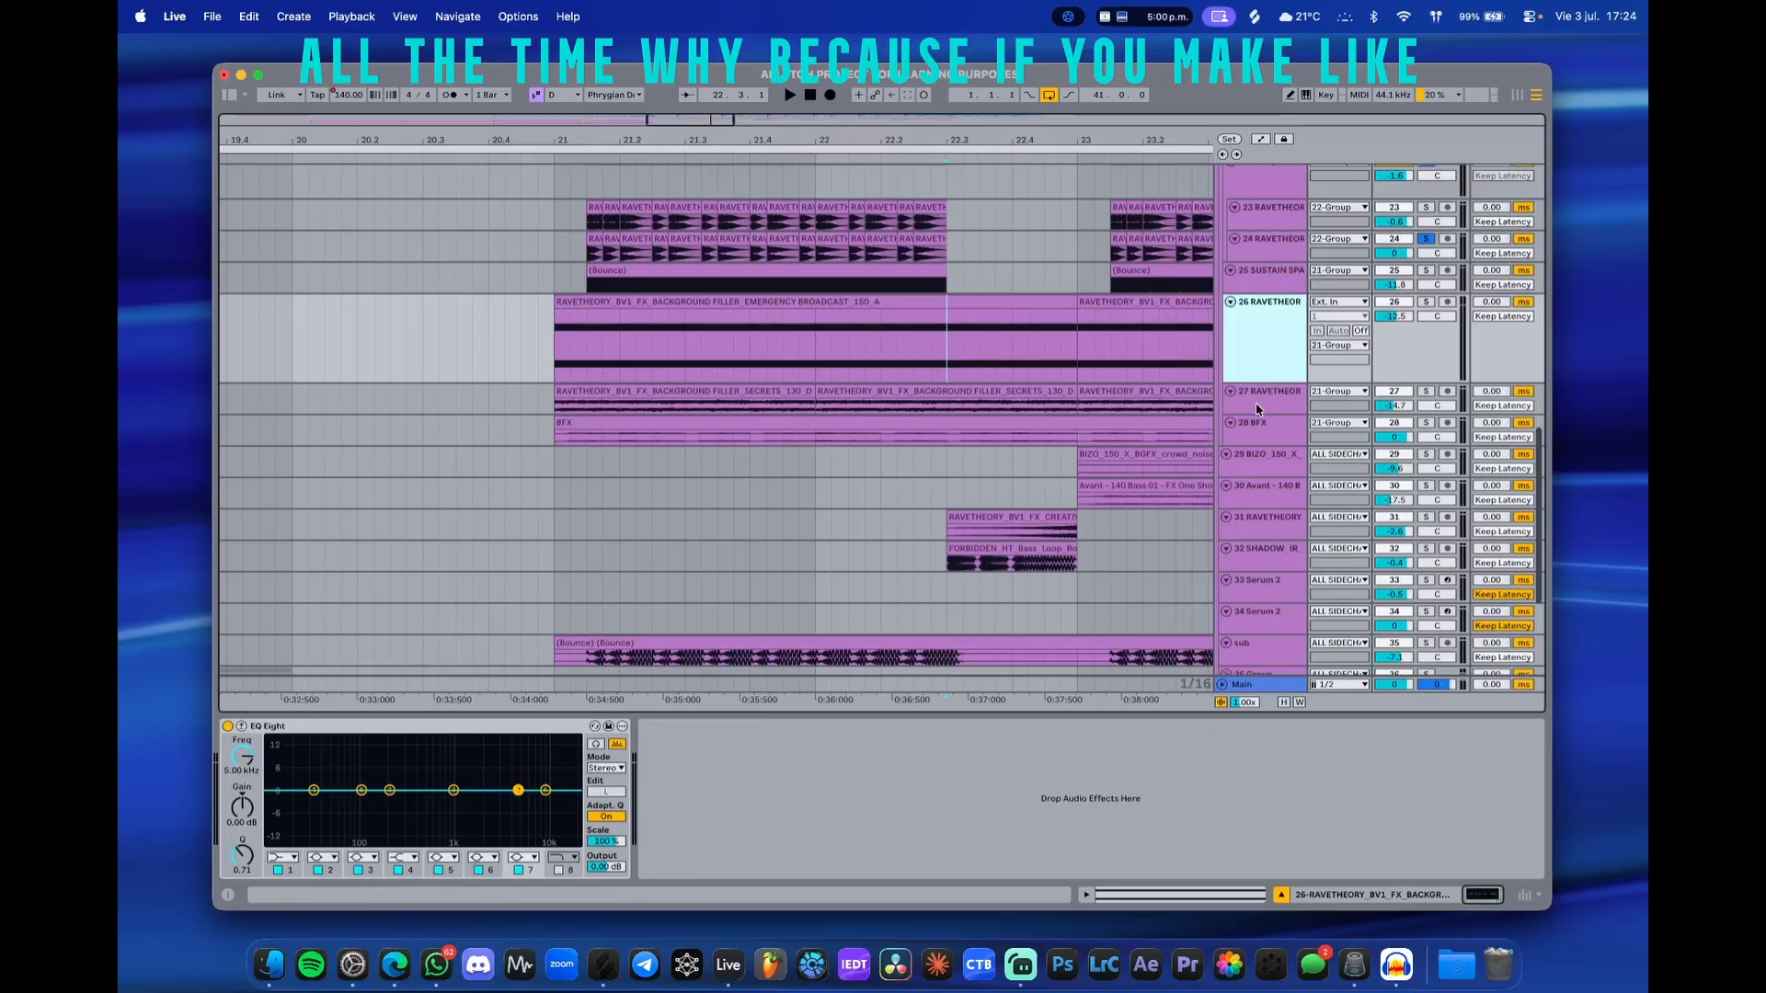
# - Enlarge background filler track 27 and review the drum tracks and fillers around bars 21 to 23
pyautogui.moveTo(1244, 413); pyautogui.dragTo(1252, 480)
pyautogui.scroll(5, 747, 284)
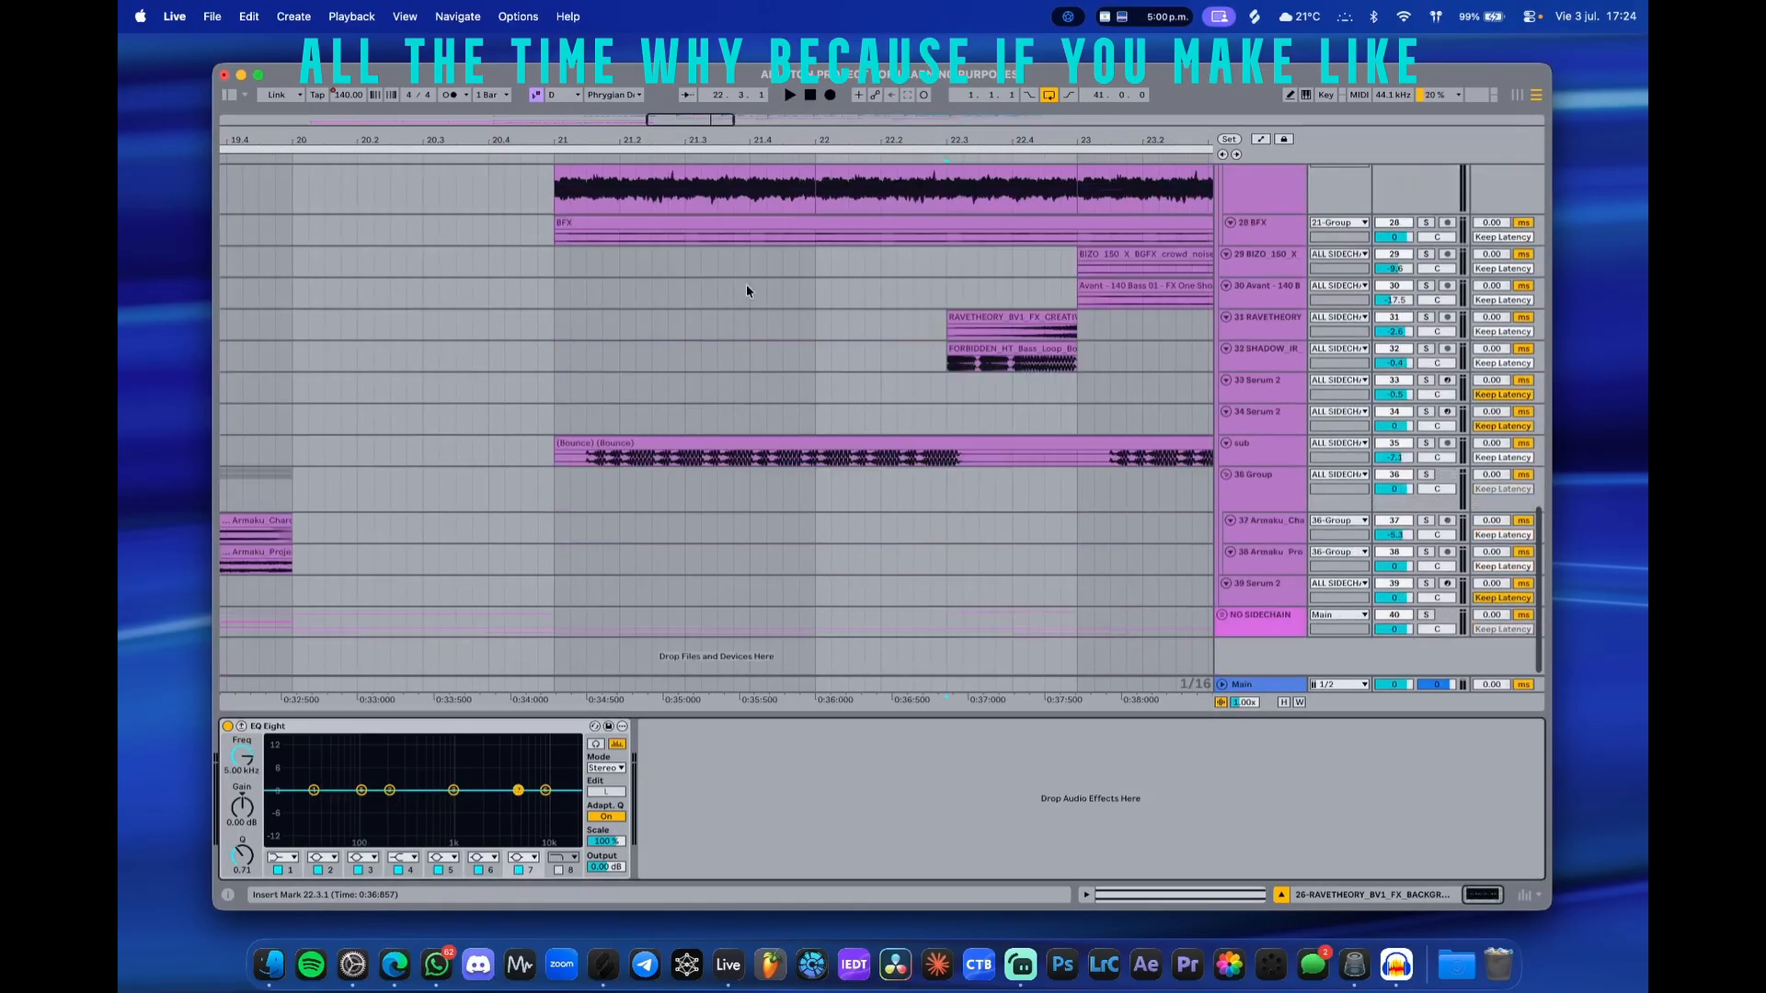
pyautogui.scroll(8, 747, 291)
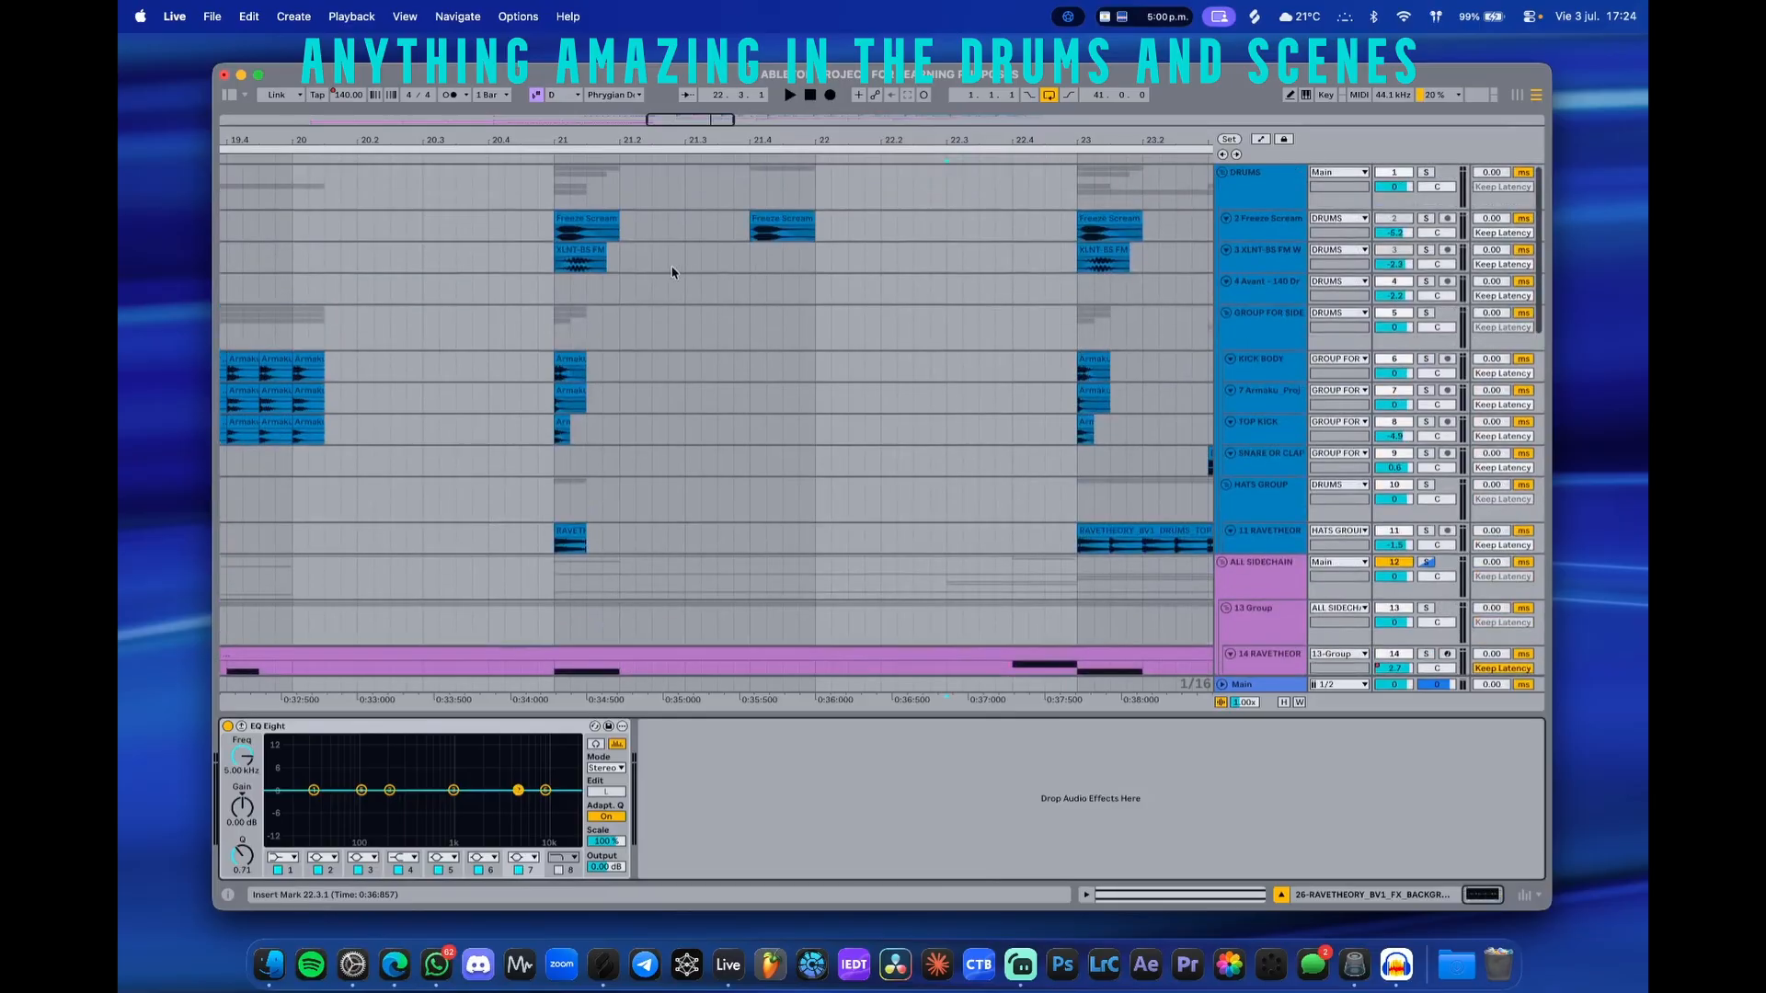
pyautogui.scroll(-12, 708, 342)
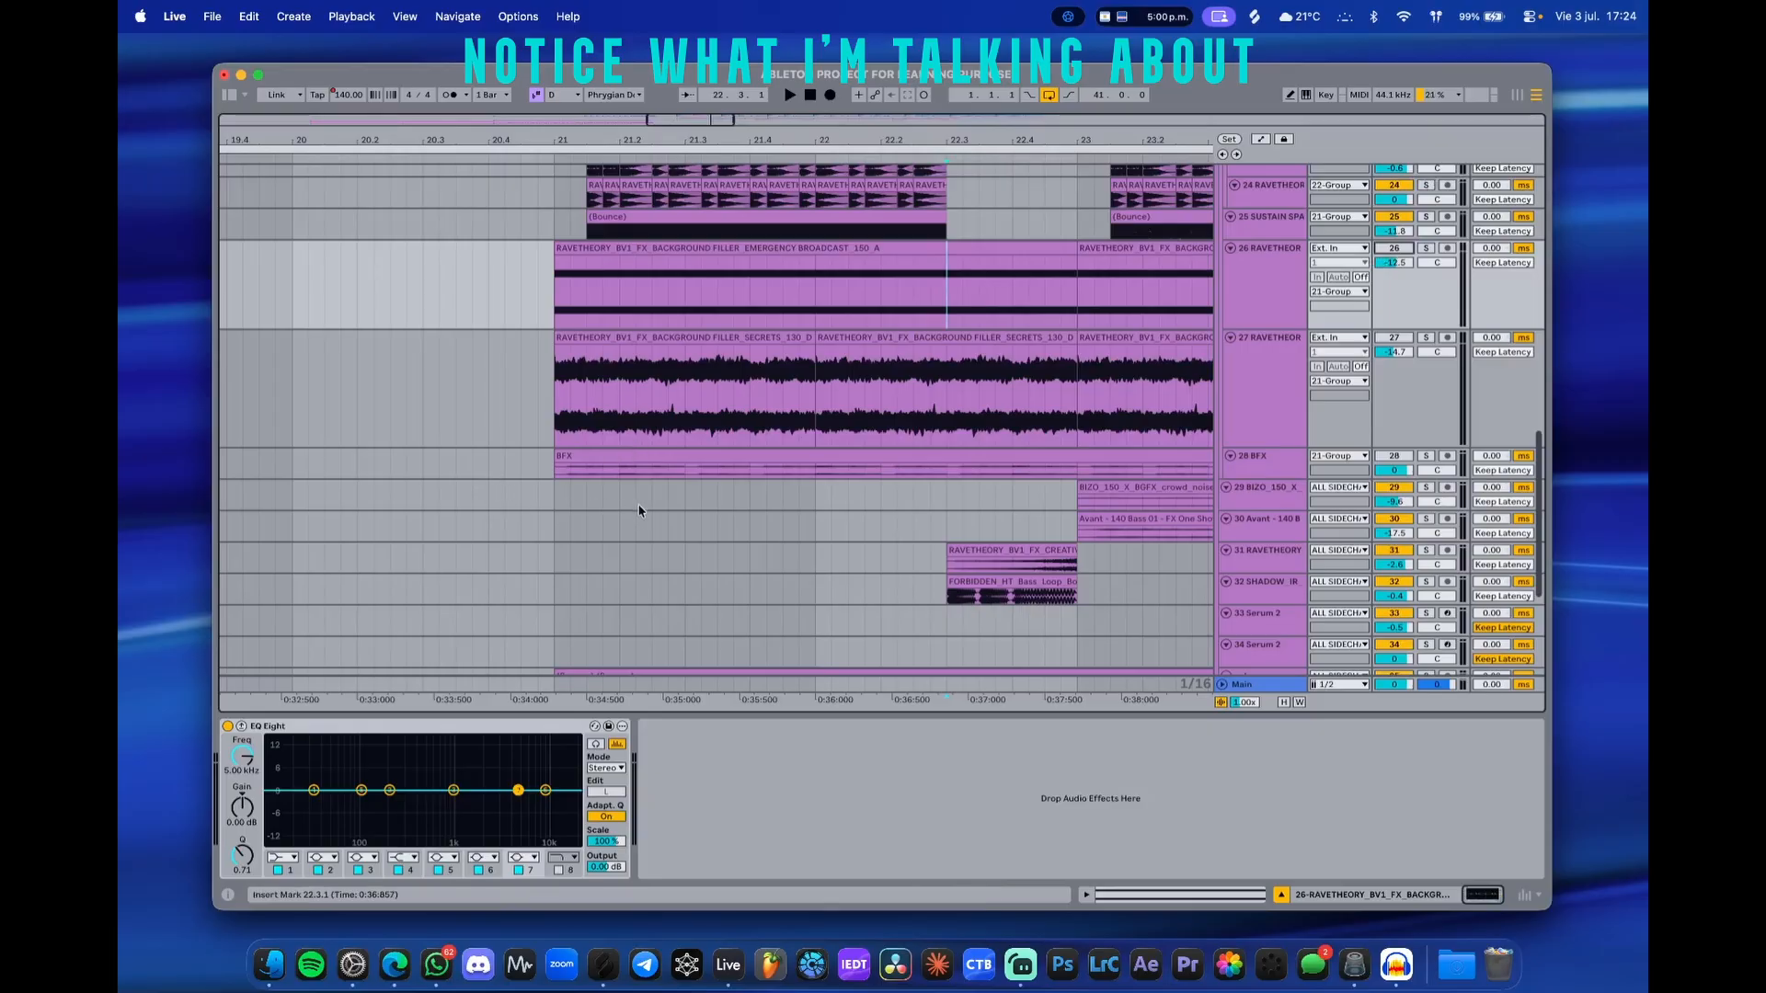
pyautogui.scroll(-4, 639, 506)
# - Play the section from 20.4.1 on track 27, deactivating tracks 29 and 30 to hear it without the background fillers
pyautogui.click(548, 439)
pyautogui.press('space')
pyautogui.click(1394, 488)
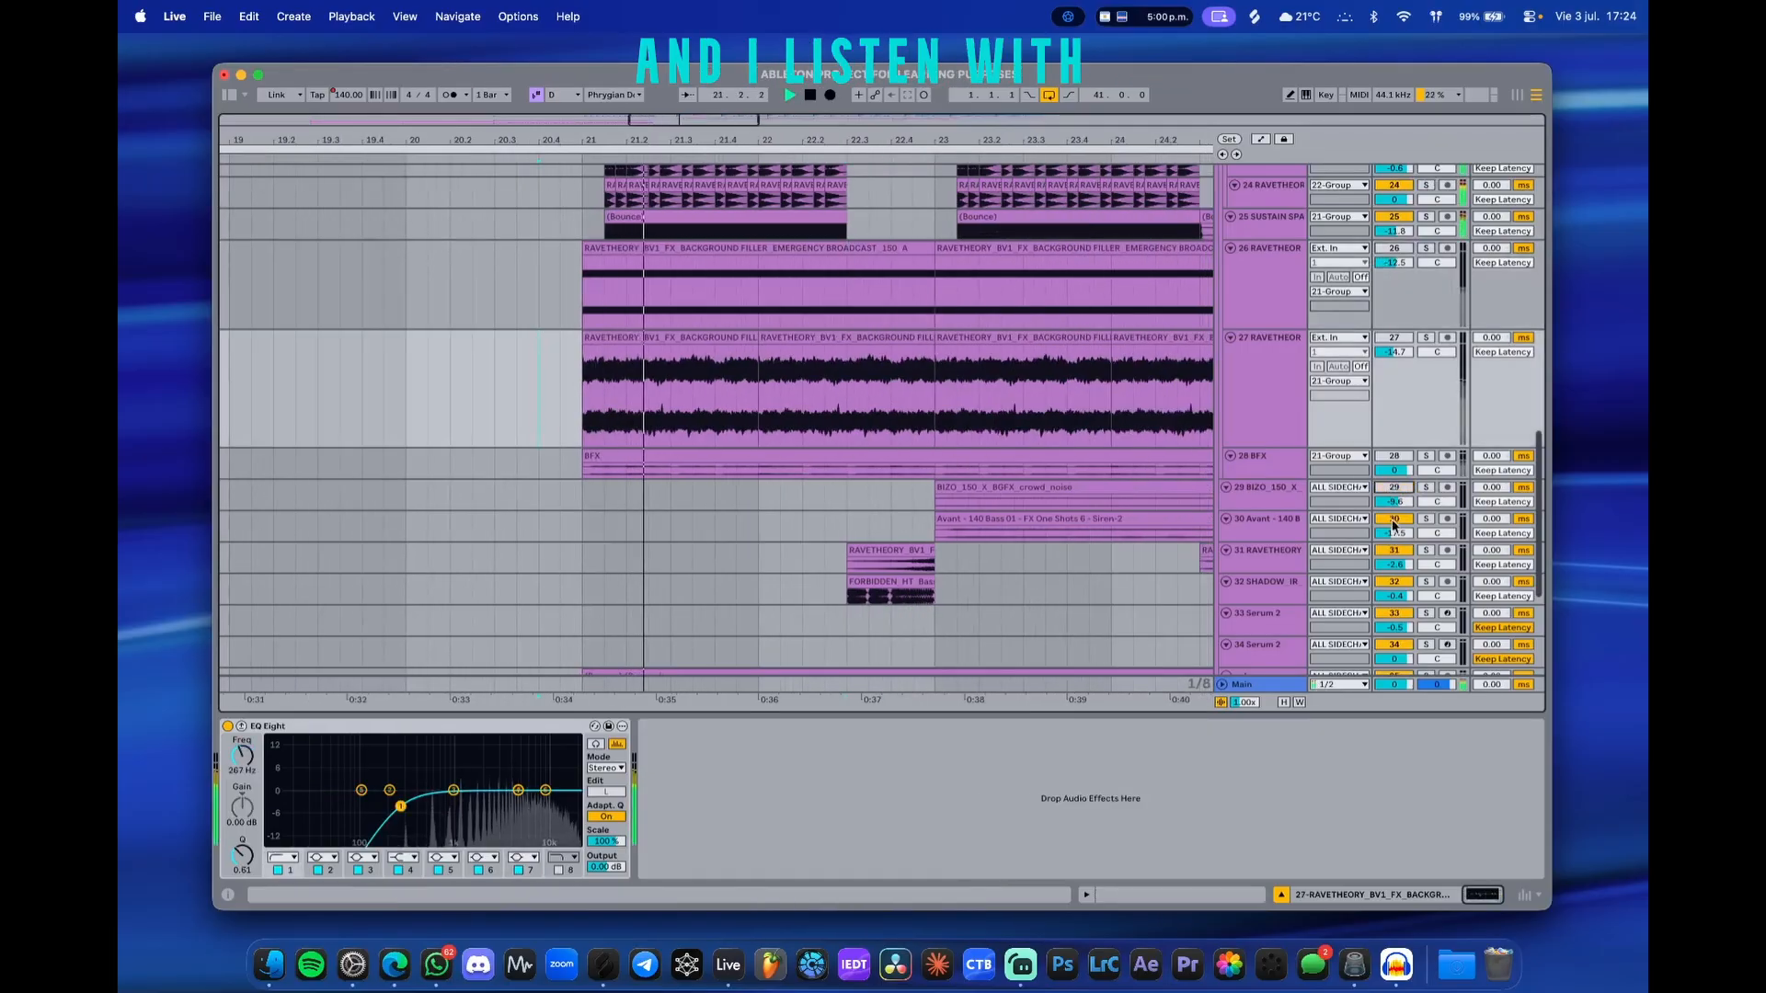
pyautogui.click(1300, 520)
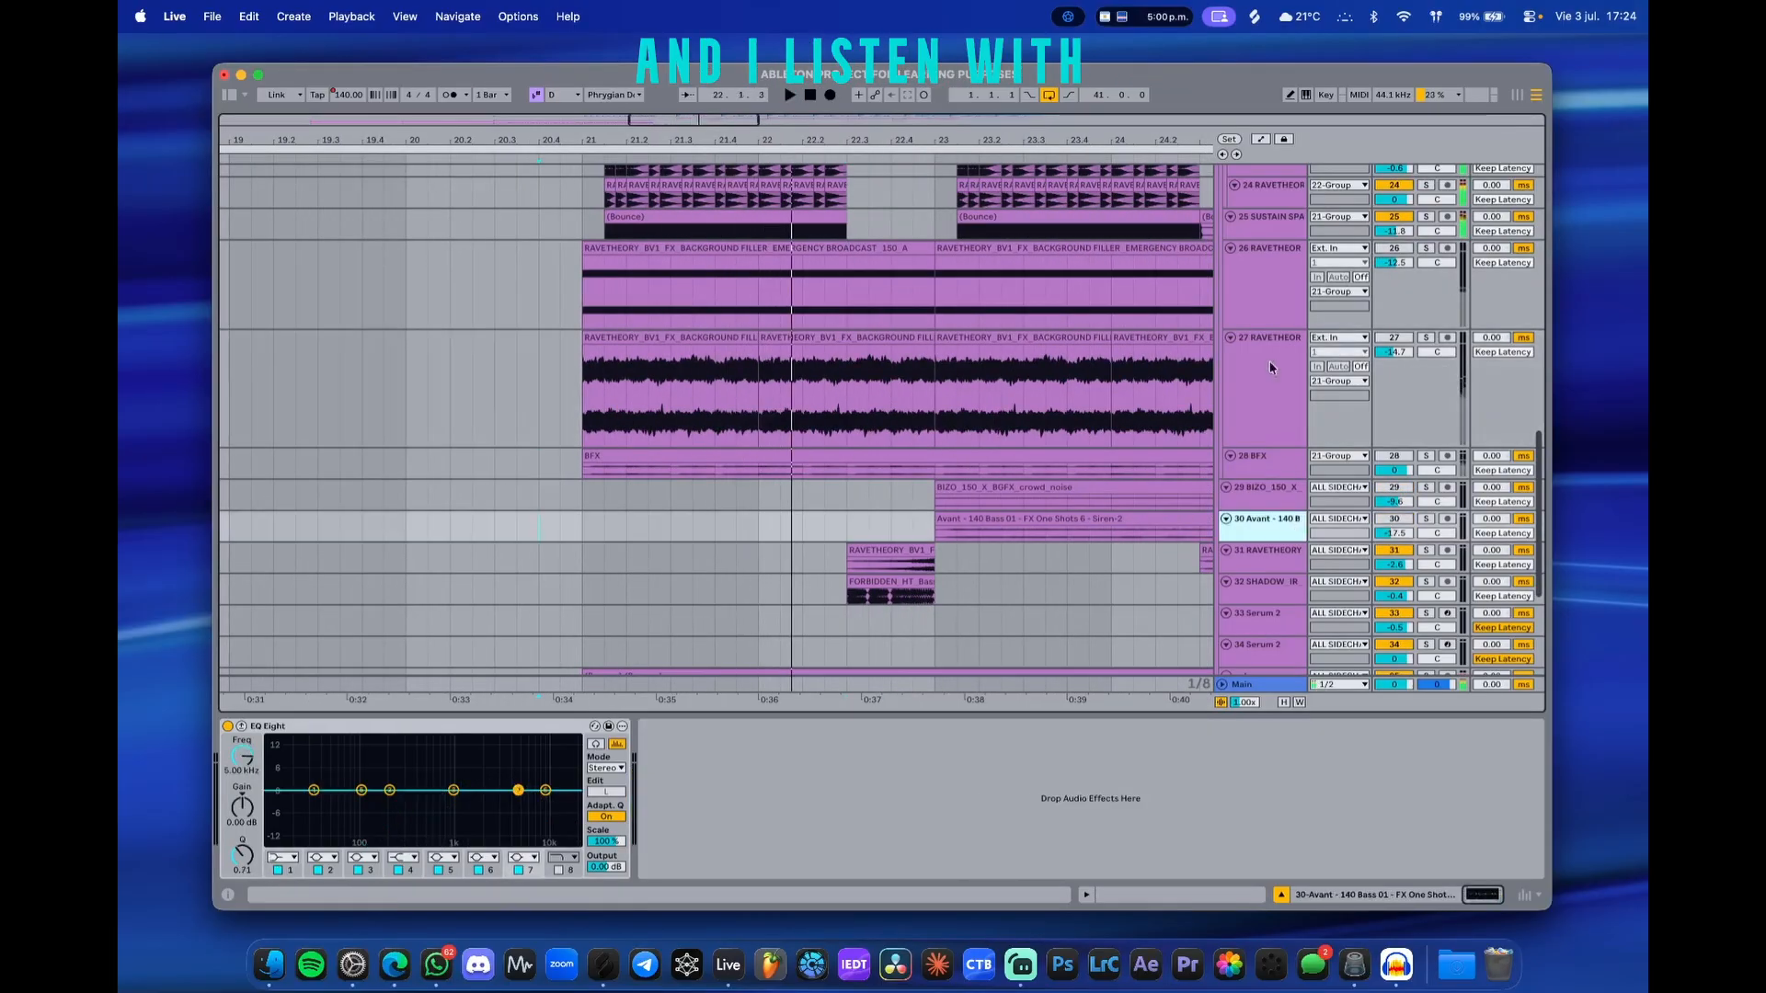
# - Select tracks 26 to 30, reactivate them and replay the section from 20.4.1 to hear it with the background fillers
pyautogui.click(1266, 310)
pyautogui.press('space')
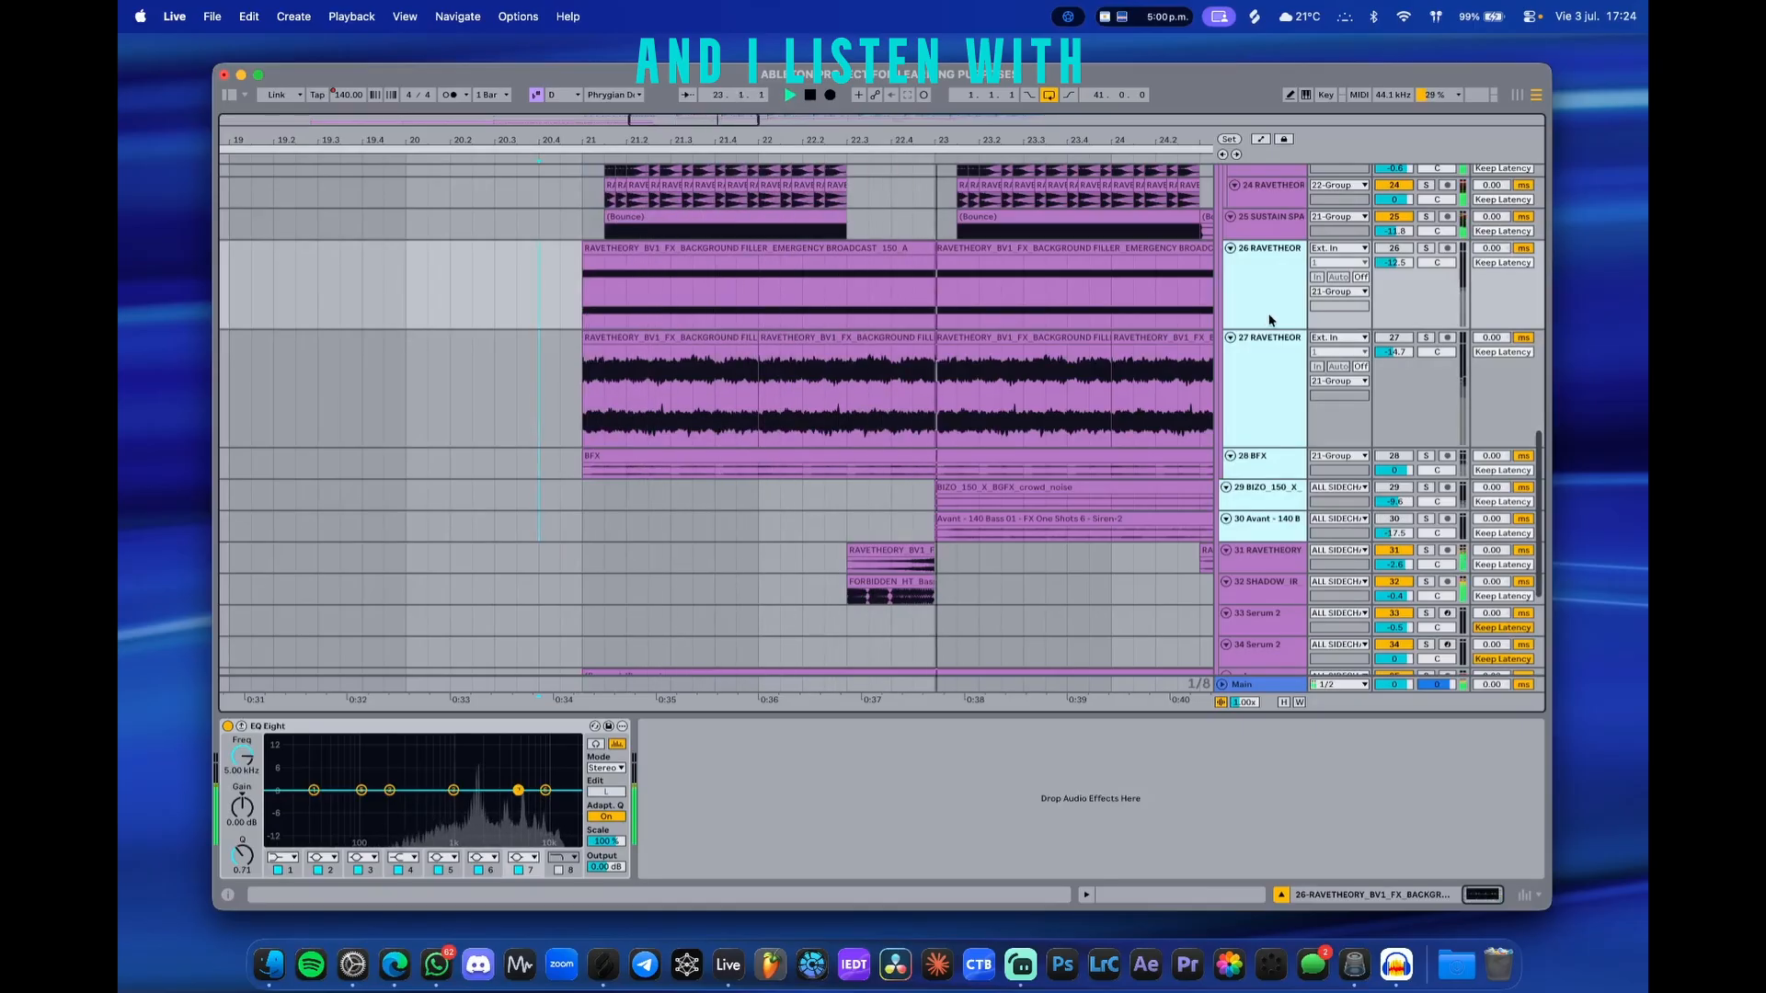
pyautogui.press('space')
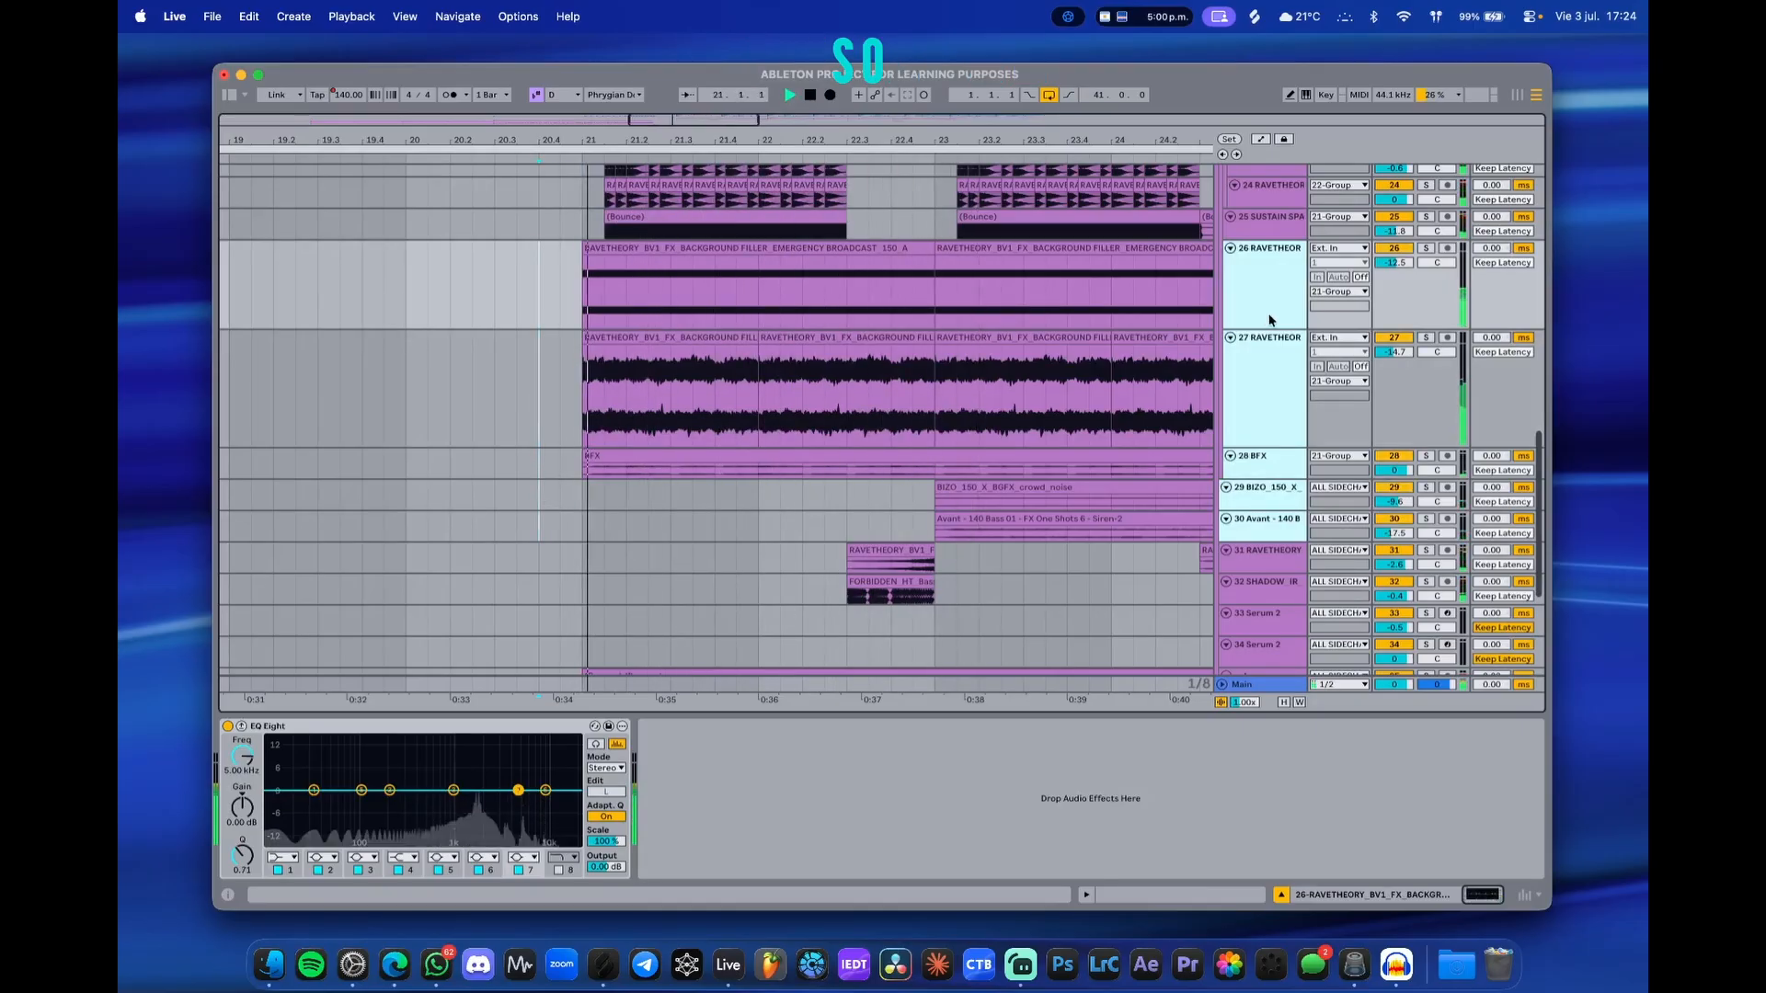
pyautogui.scroll(4, 980, 536)
pyautogui.hscroll(-2, 980, 537)
pyautogui.scroll(-2, 894, 476)
pyautogui.hscroll(2, 894, 475)
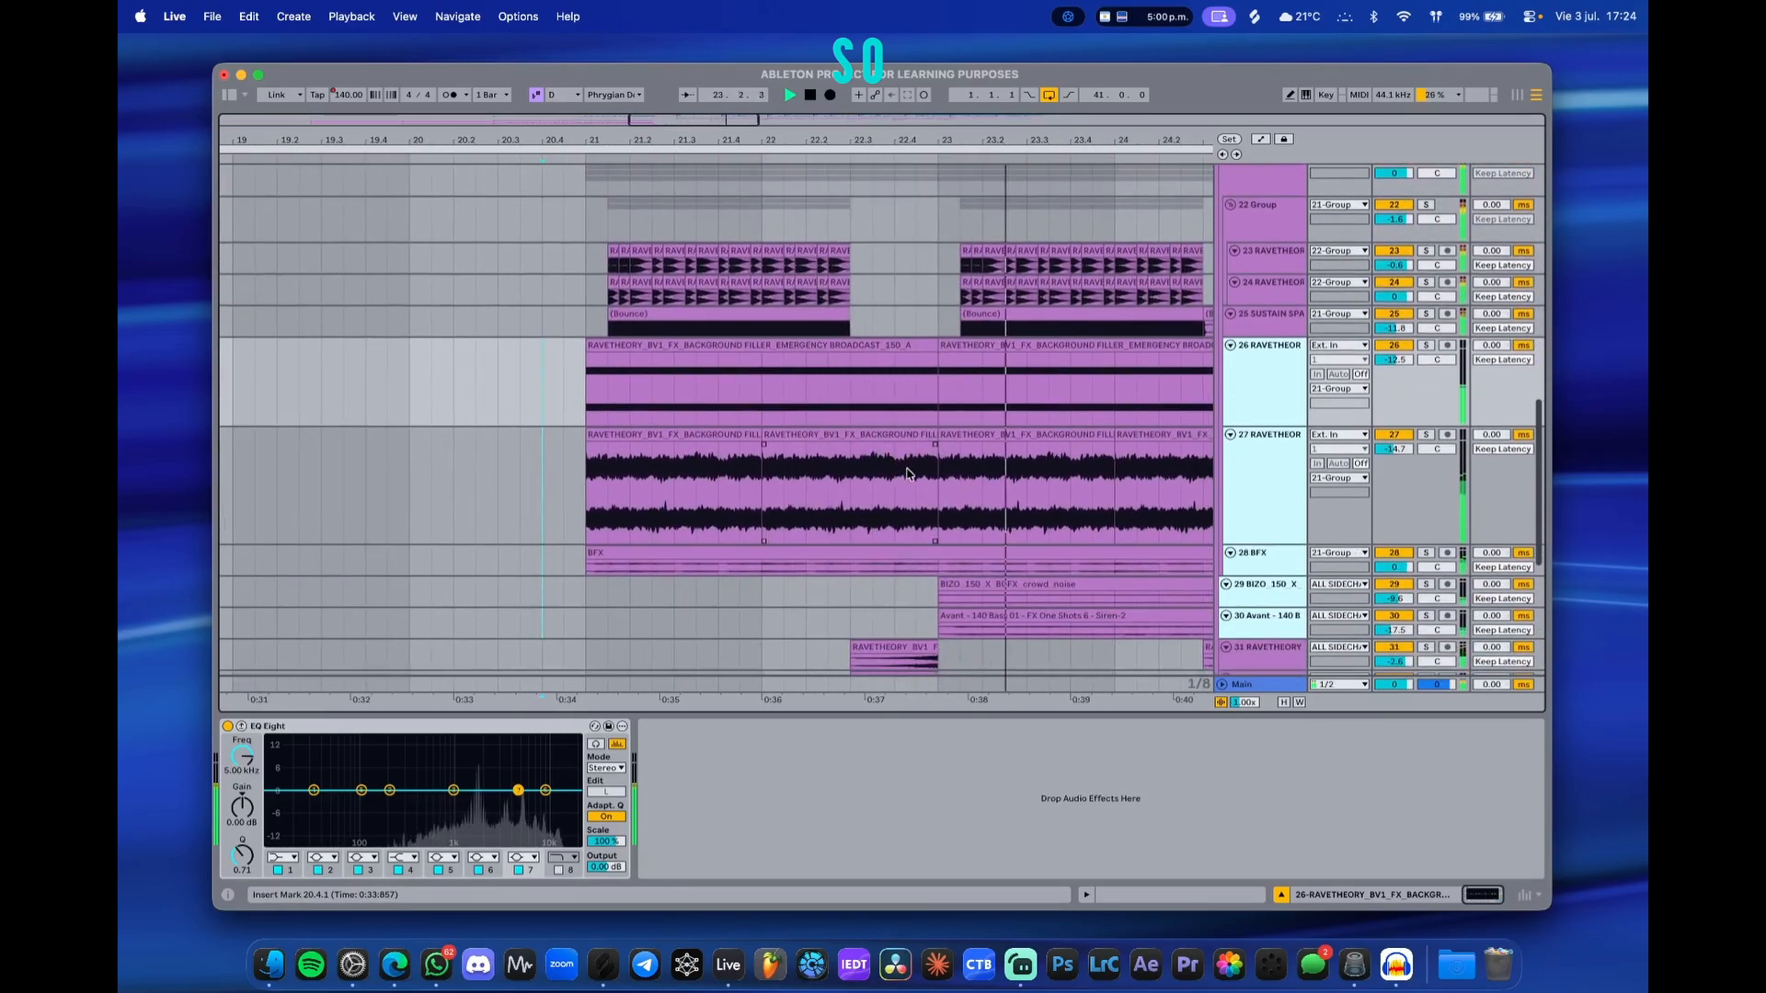
pyautogui.scroll(-5, 815, 480)
pyautogui.scroll(-1, 831, 489)
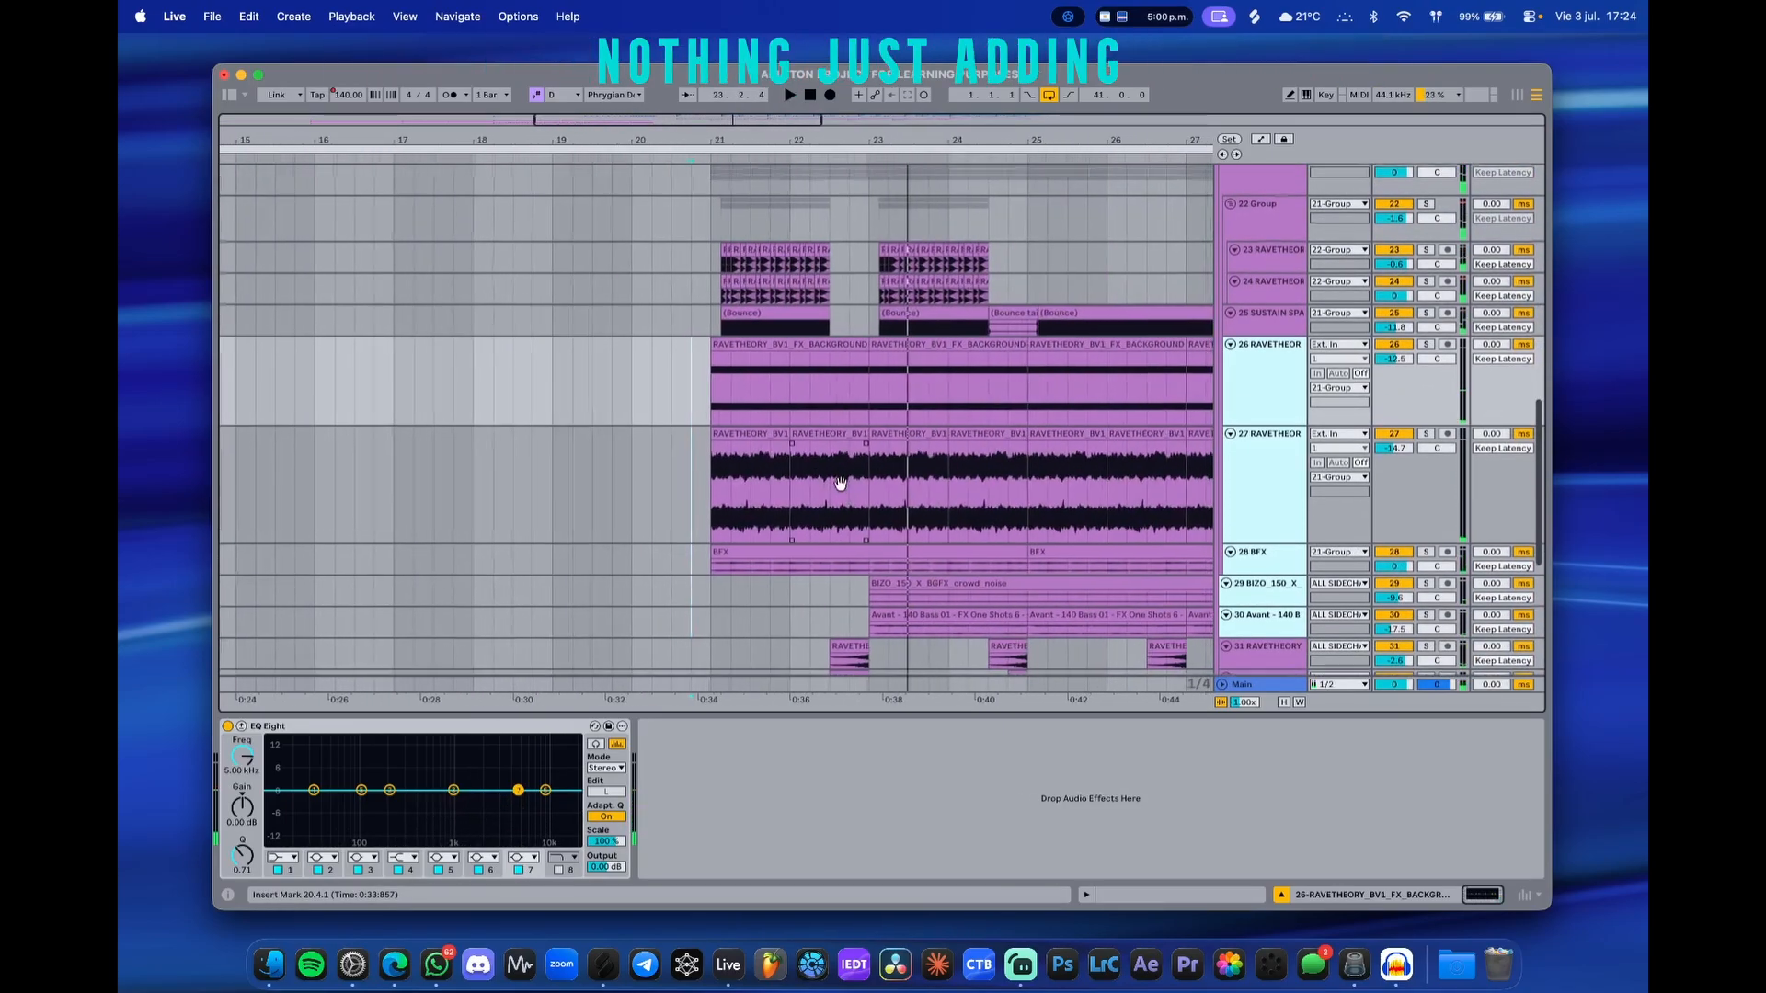
pyautogui.scroll(5, 830, 488)
pyautogui.hscroll(-1, 828, 476)
pyautogui.scroll(-1, 828, 476)
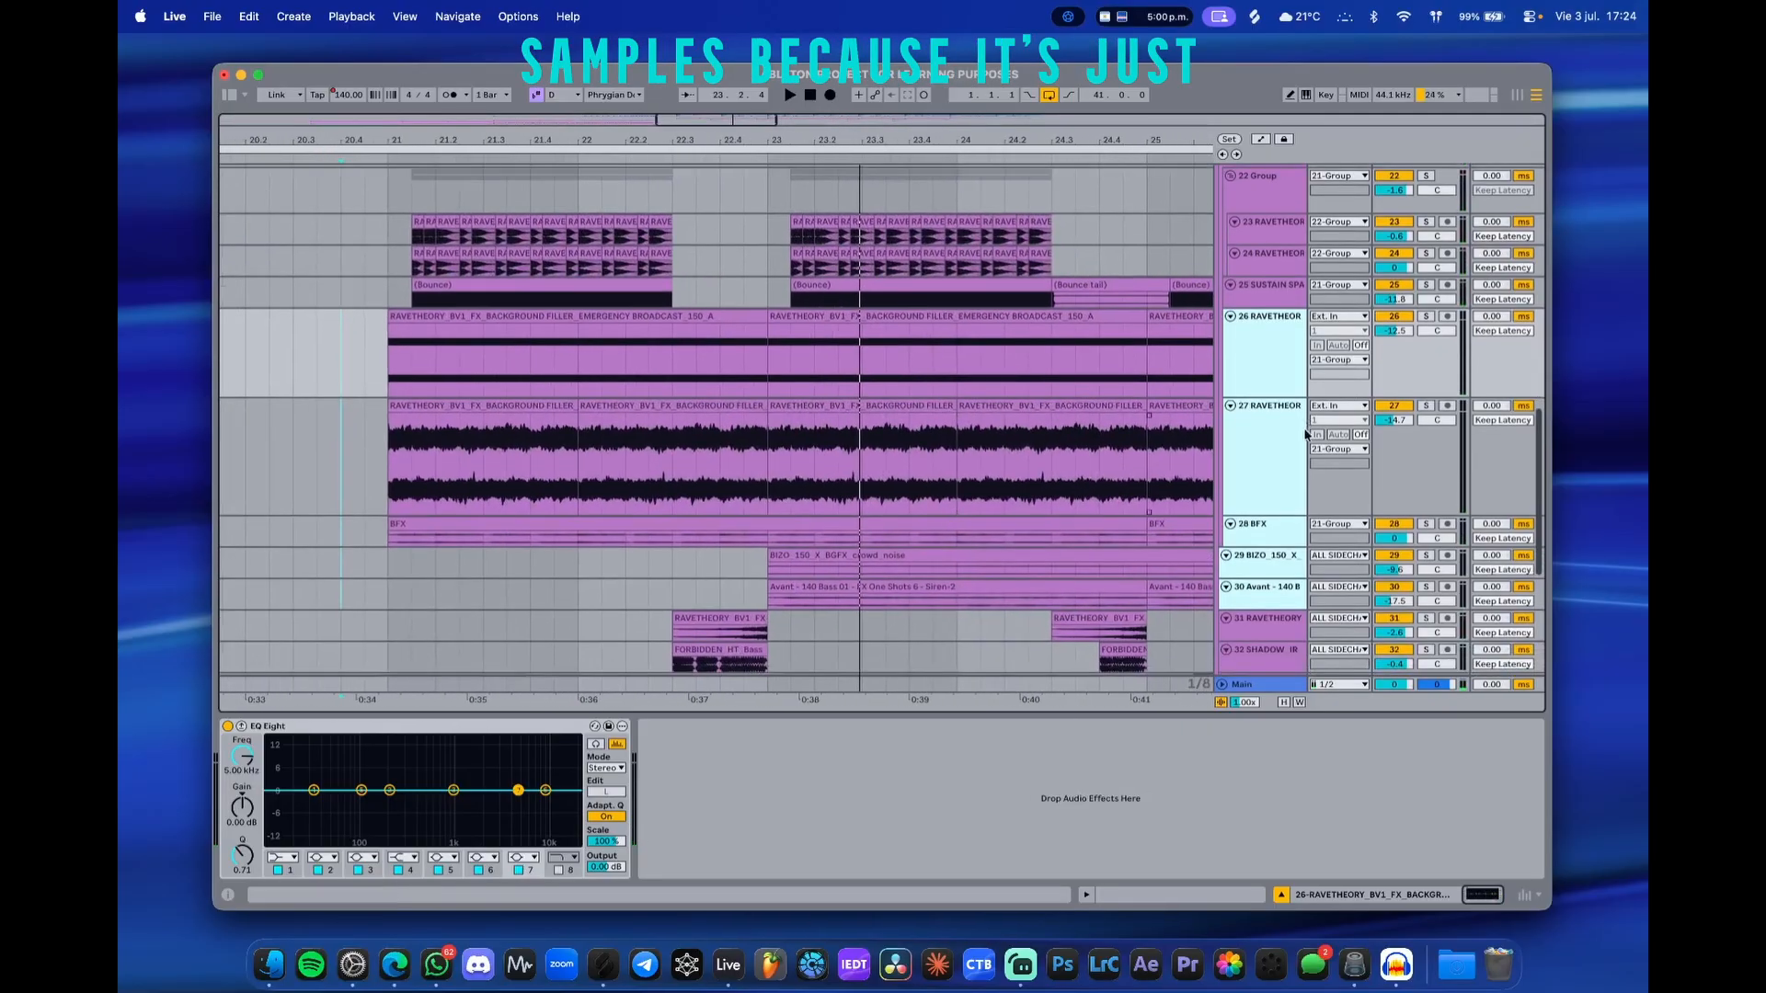
# - Place the insert mark at 24.3.1 on track 26, then fold and unfold background filler tracks 26 and 27
pyautogui.click(1053, 394)
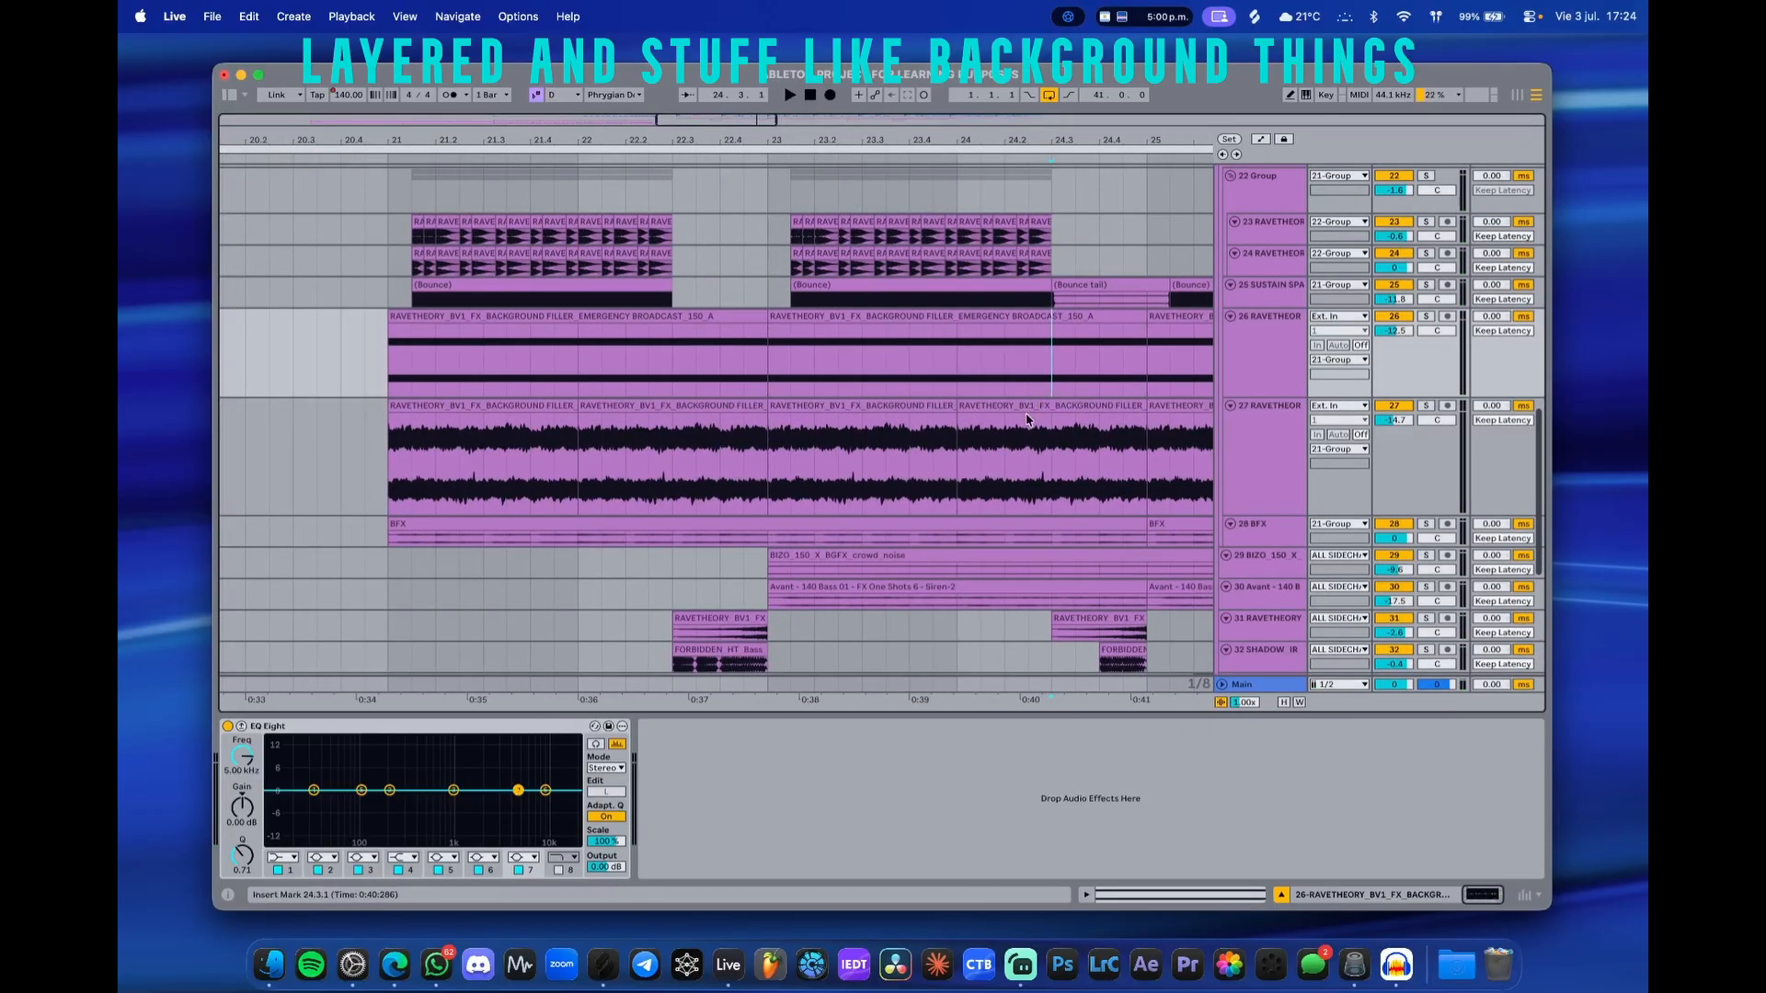
pyautogui.scroll(1, 1005, 467)
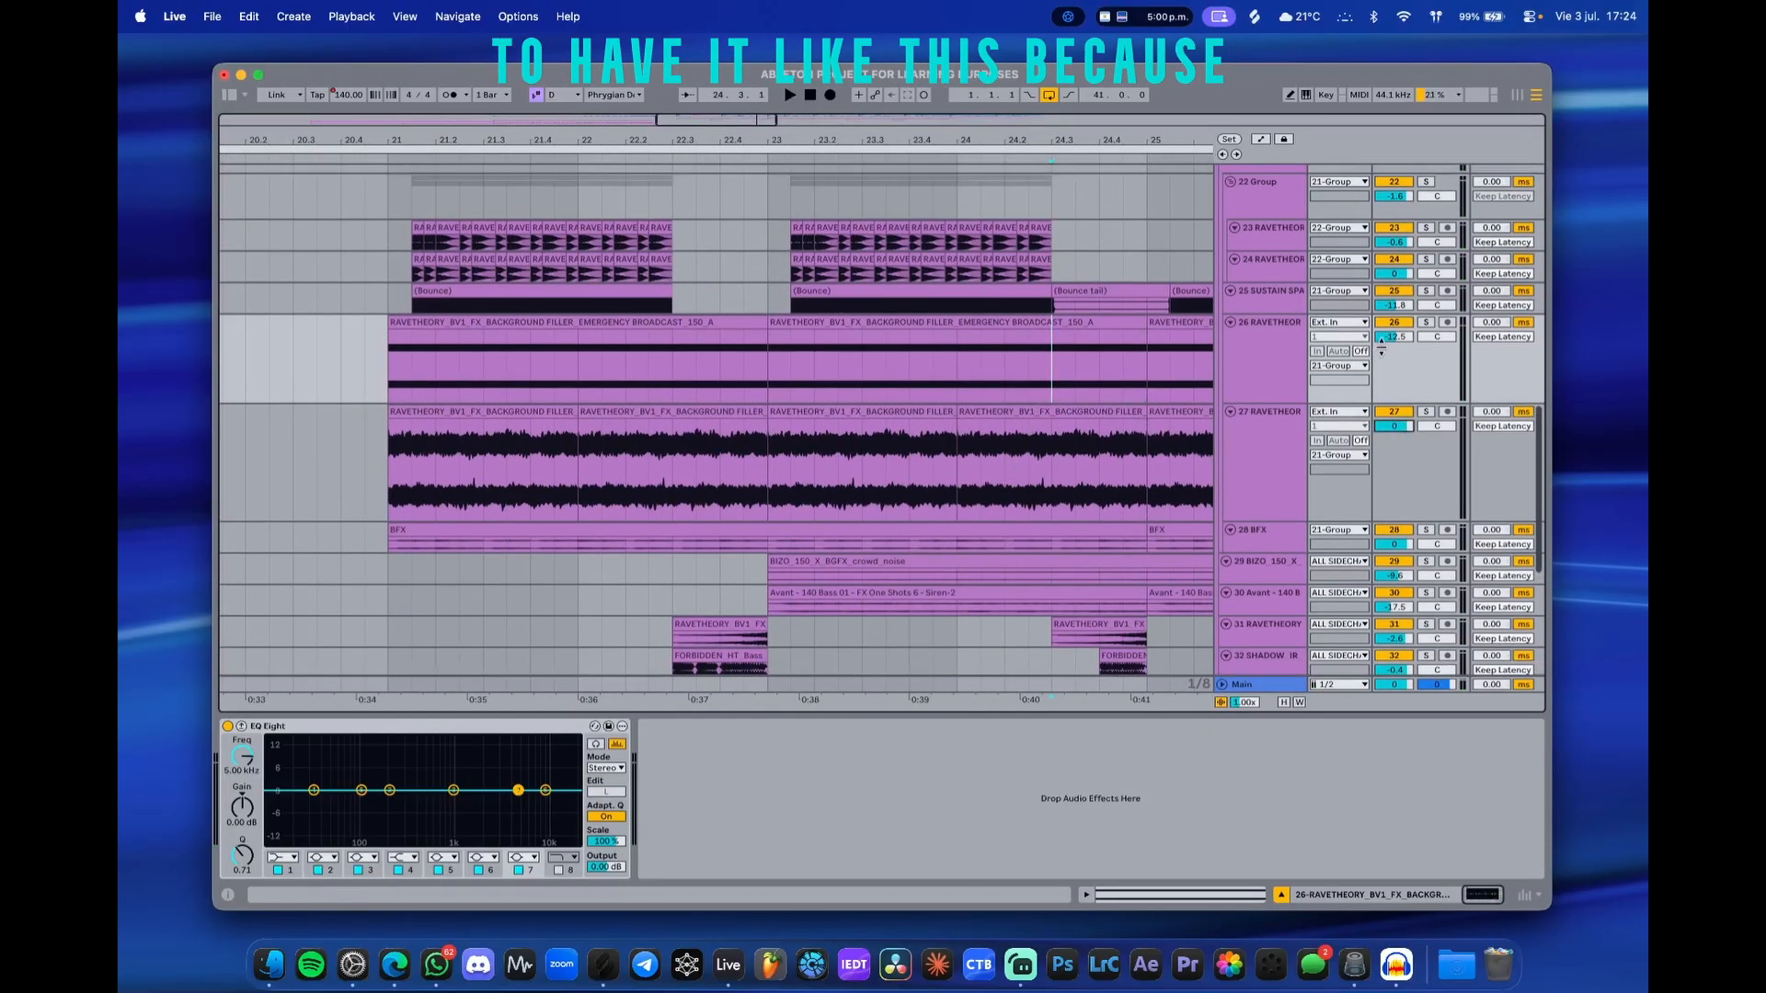
pyautogui.moveTo(1256, 405); pyautogui.dragTo(1256, 331)
pyautogui.click(1233, 341)
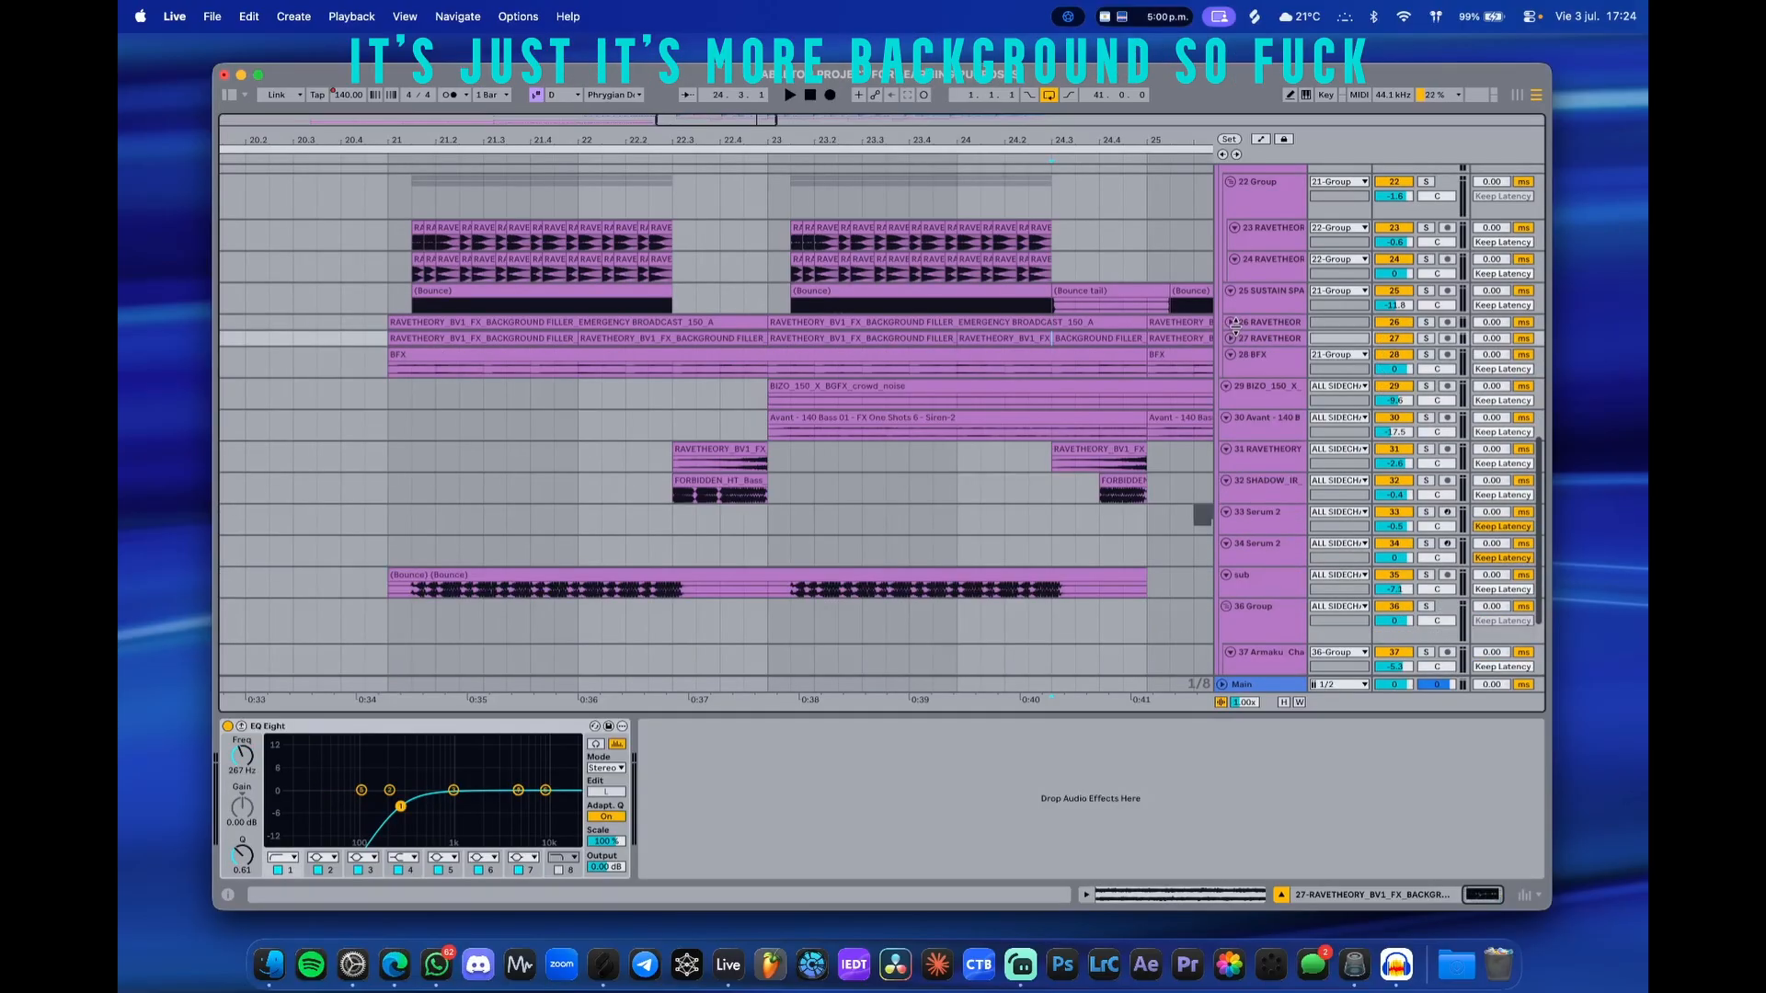
pyautogui.click(1231, 339)
pyautogui.click(1231, 323)
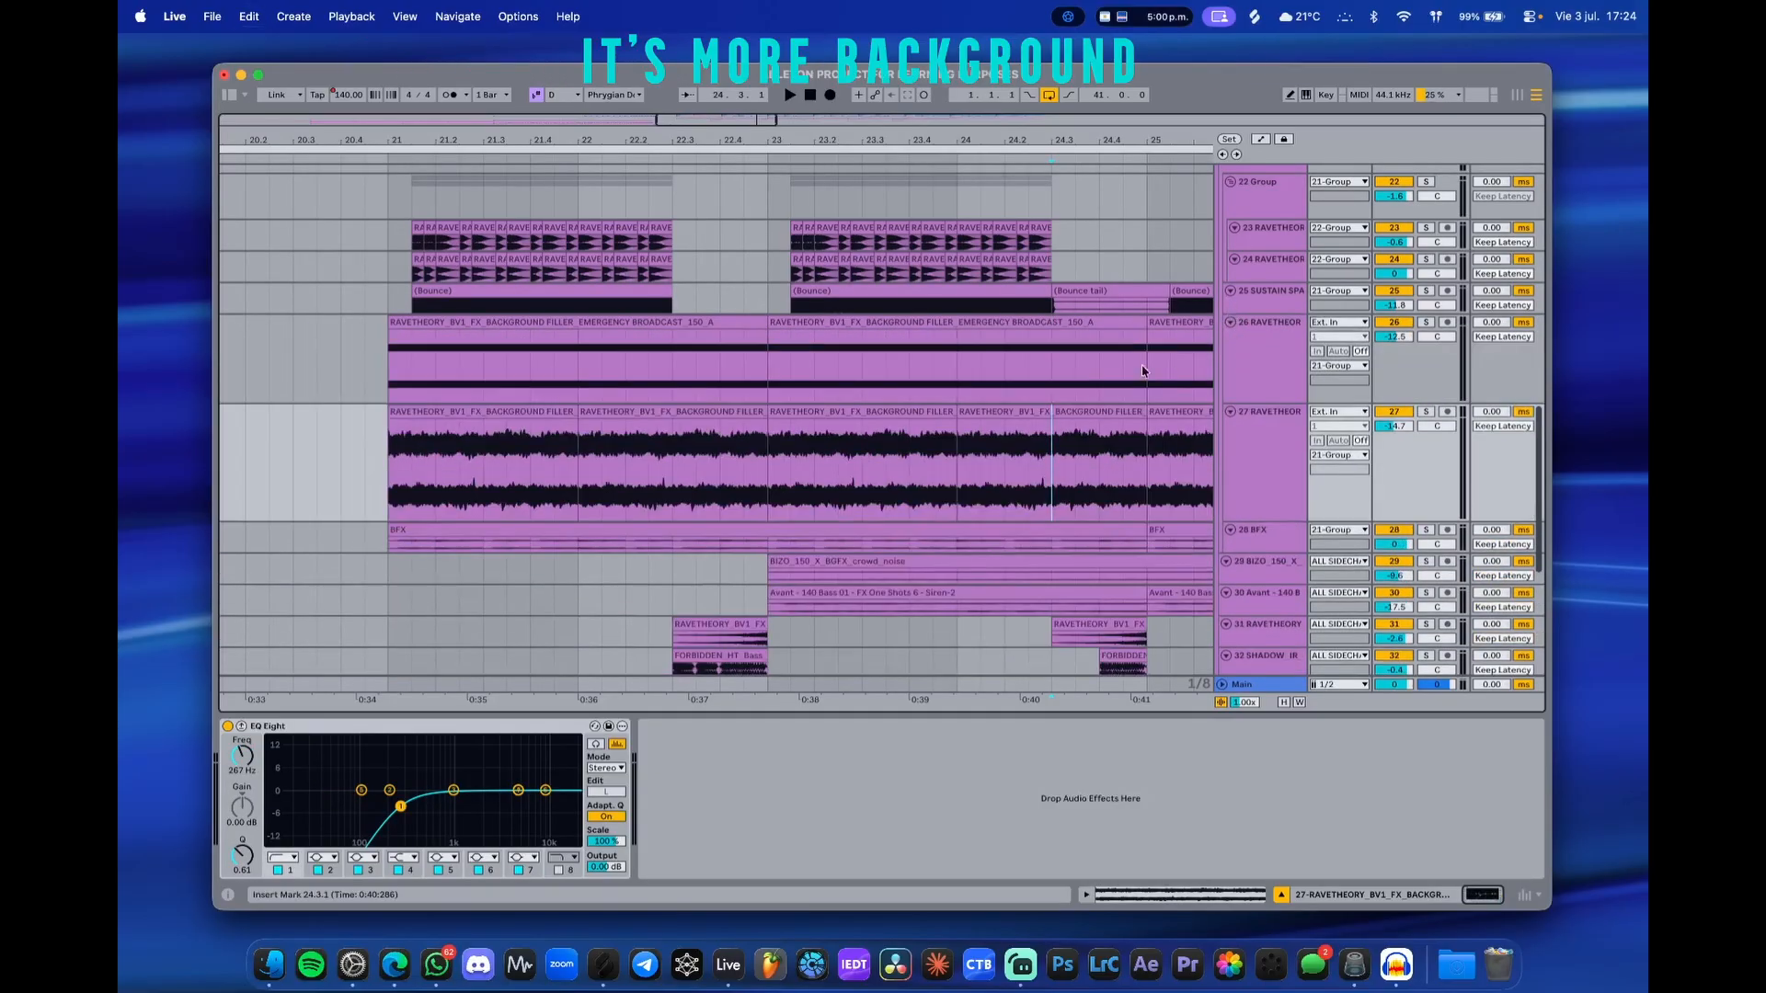
# - Enlarge the BFX track 28 to display its waveform and show its EQ Eight
pyautogui.moveTo(733, 466); pyautogui.dragTo(829, 400)
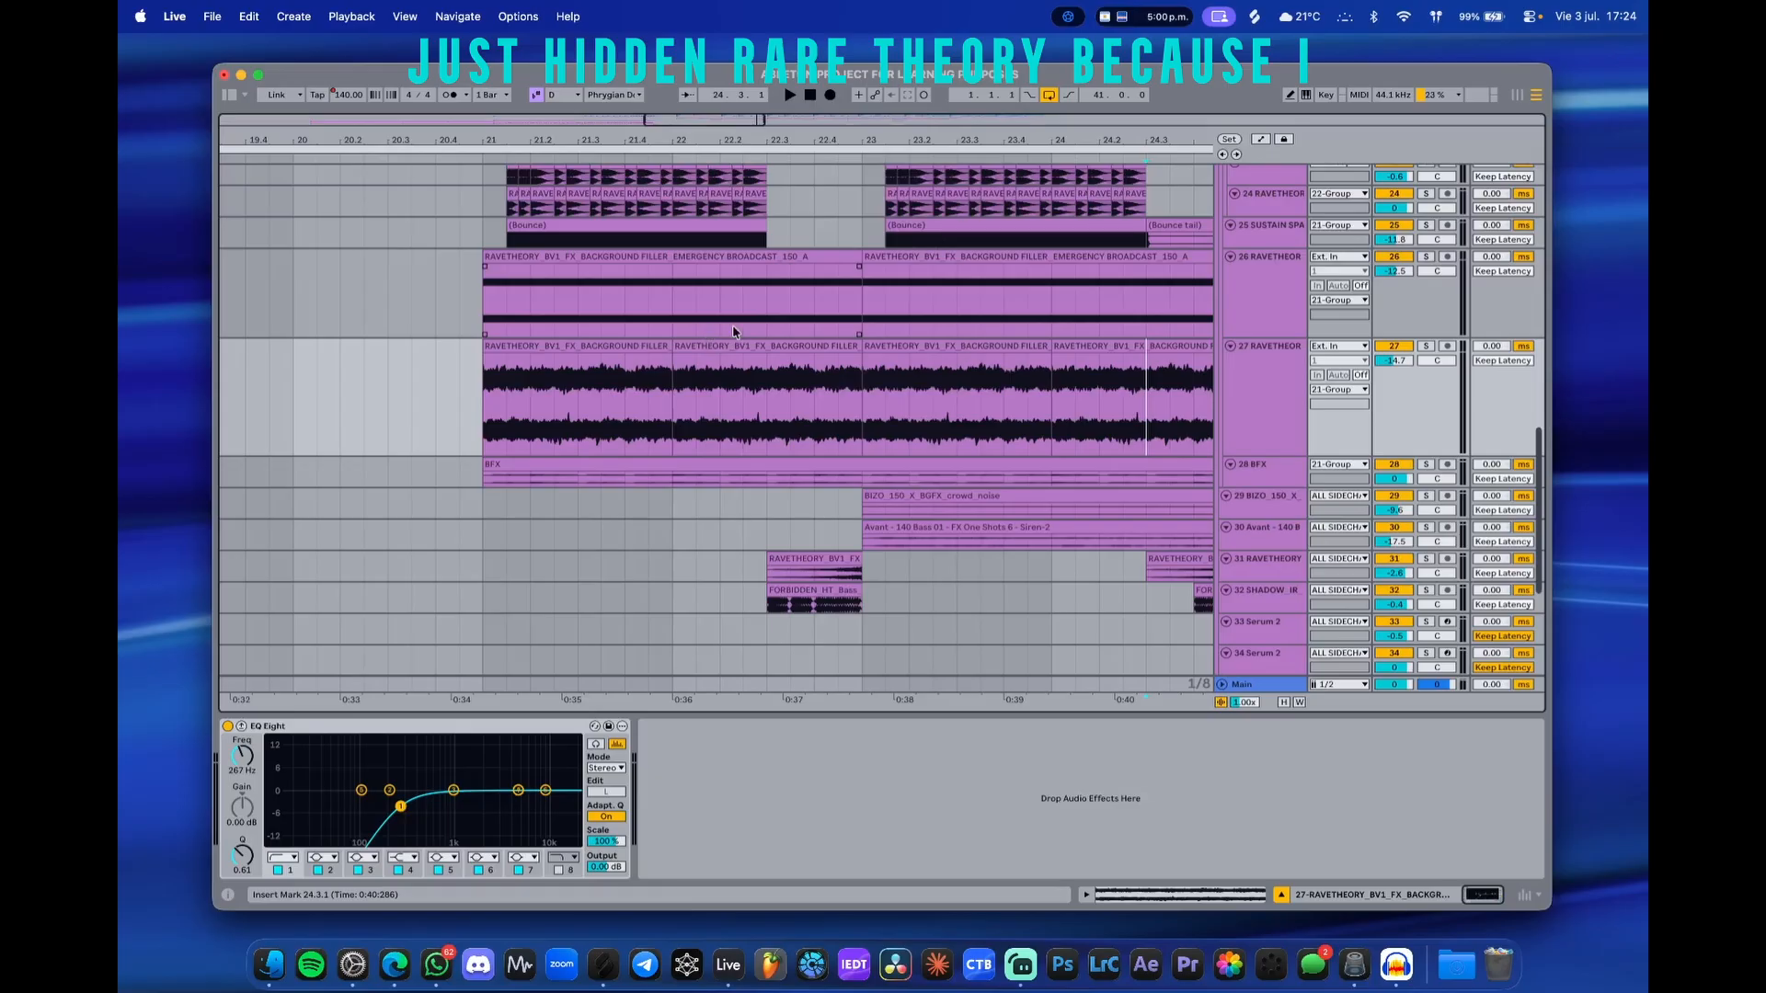
pyautogui.scroll(5, 760, 378)
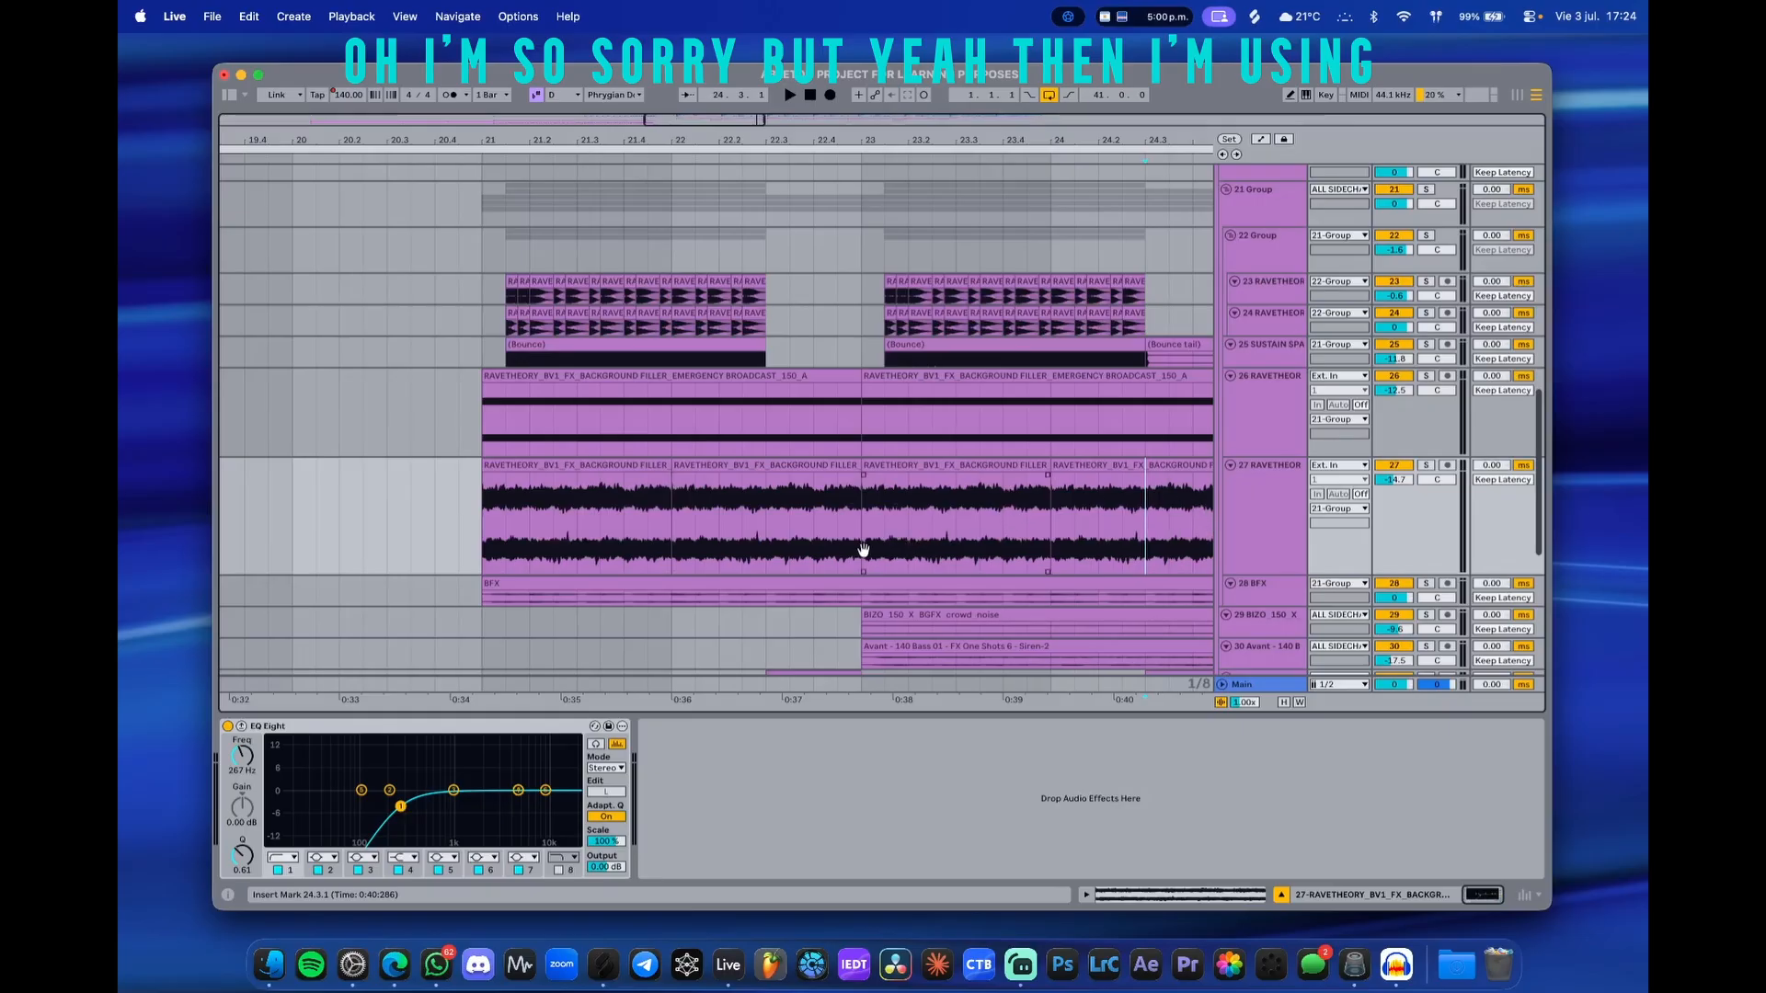
pyautogui.scroll(-2, 863, 550)
pyautogui.hscroll(-2, 863, 550)
pyautogui.moveTo(1237, 559); pyautogui.dragTo(1237, 644)
pyautogui.scroll(-5, 782, 516)
pyautogui.hscroll(-1, 782, 515)
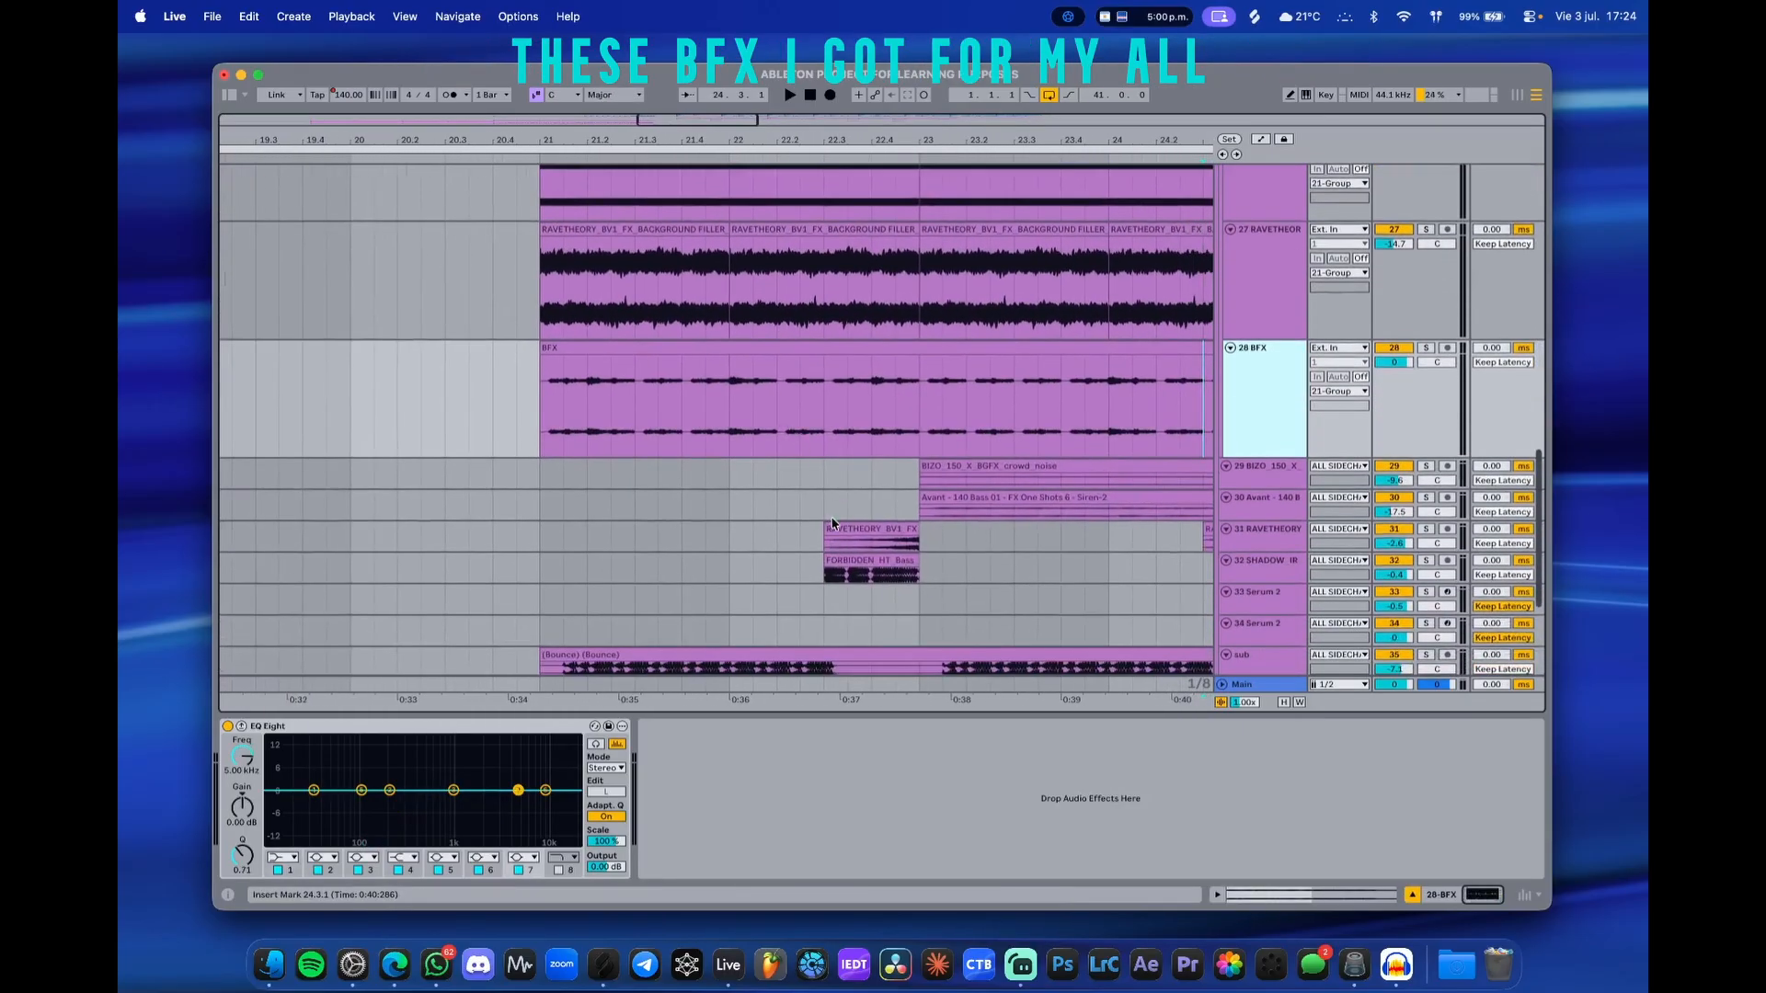
pyautogui.scroll(2, 822, 526)
pyautogui.hscroll(-1, 821, 525)
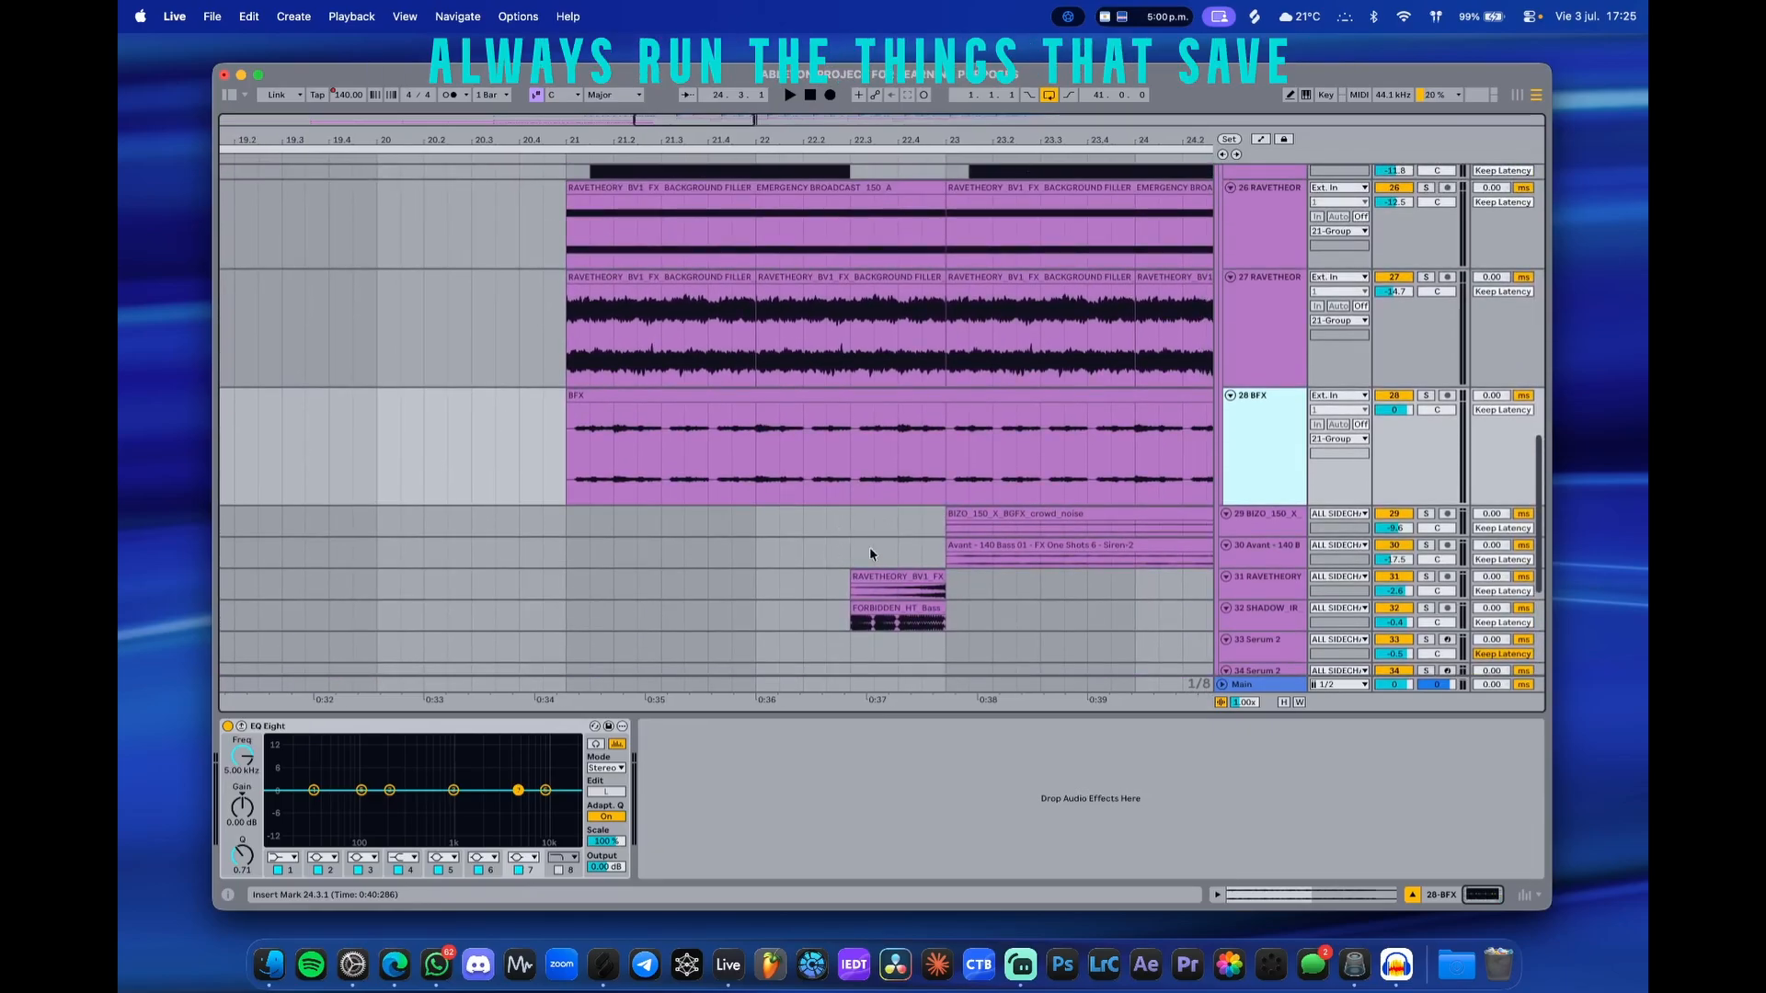
# - Solo and play the FORBIDDEN bass loop clip at 22.3.1 on track 32, then turn its solo off
pyautogui.scroll(-2, 865, 550)
pyautogui.scroll(-2, 809, 460)
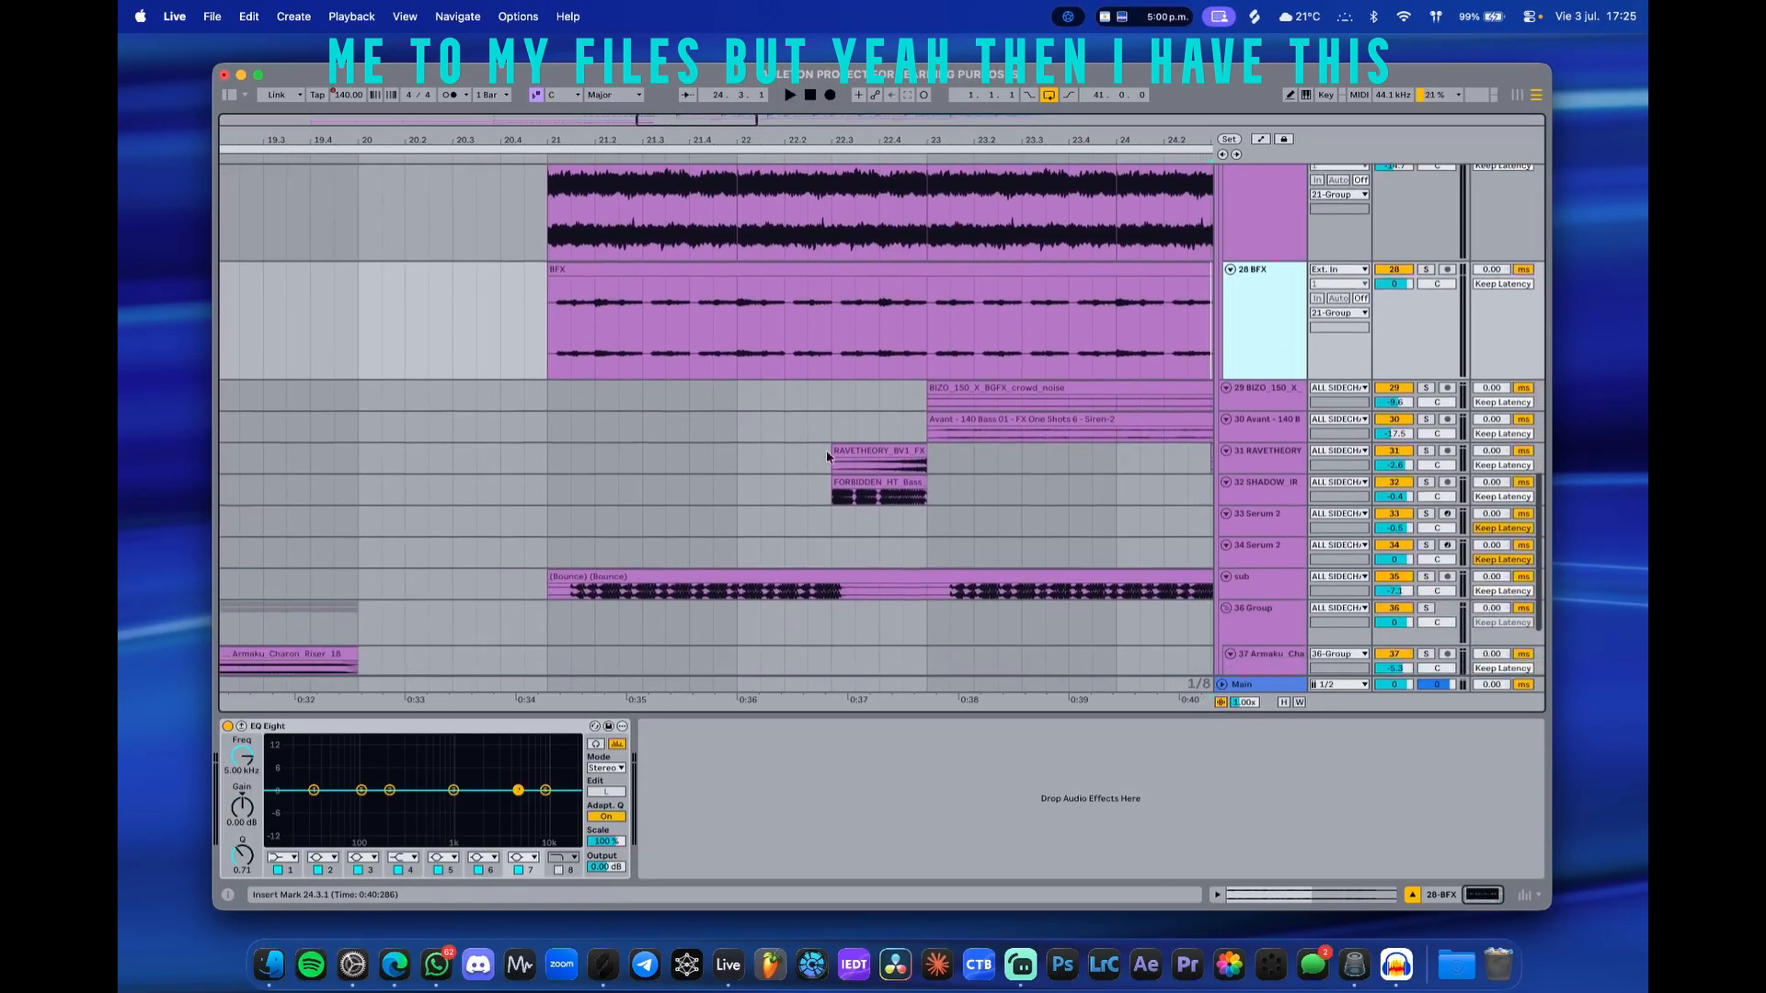
pyautogui.scroll(-3, 689, 504)
pyautogui.click(773, 499)
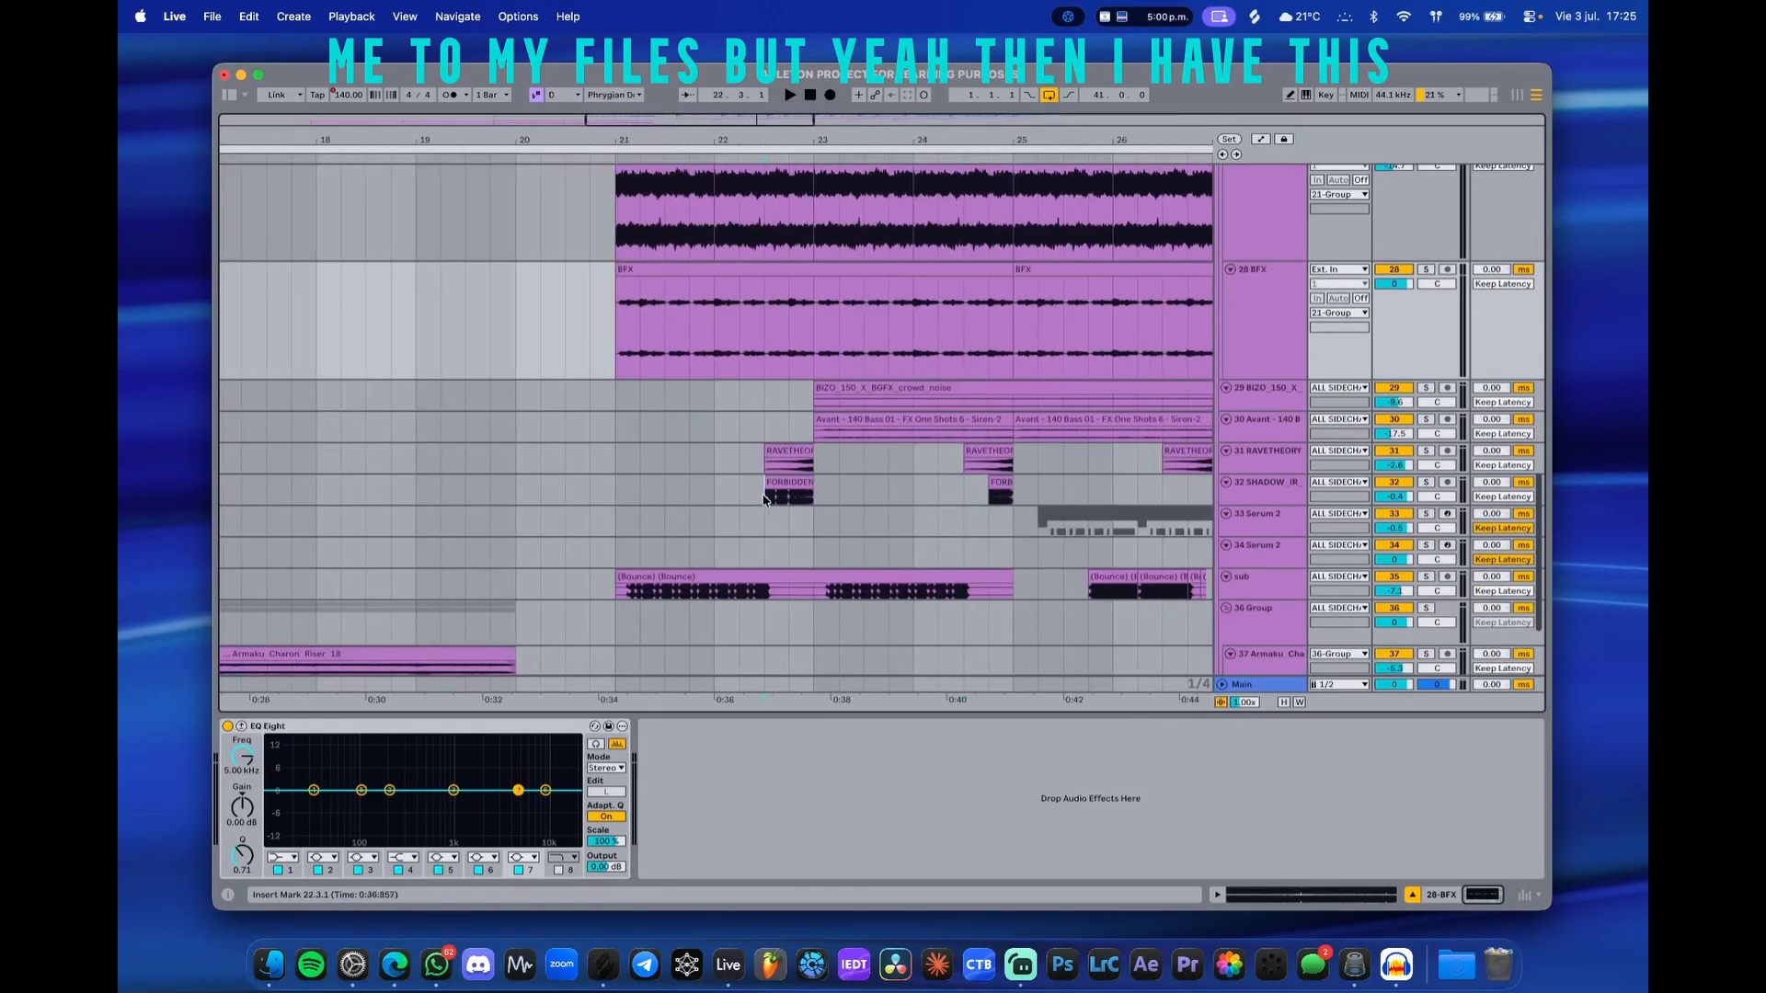
pyautogui.press('space')
pyautogui.press('space')
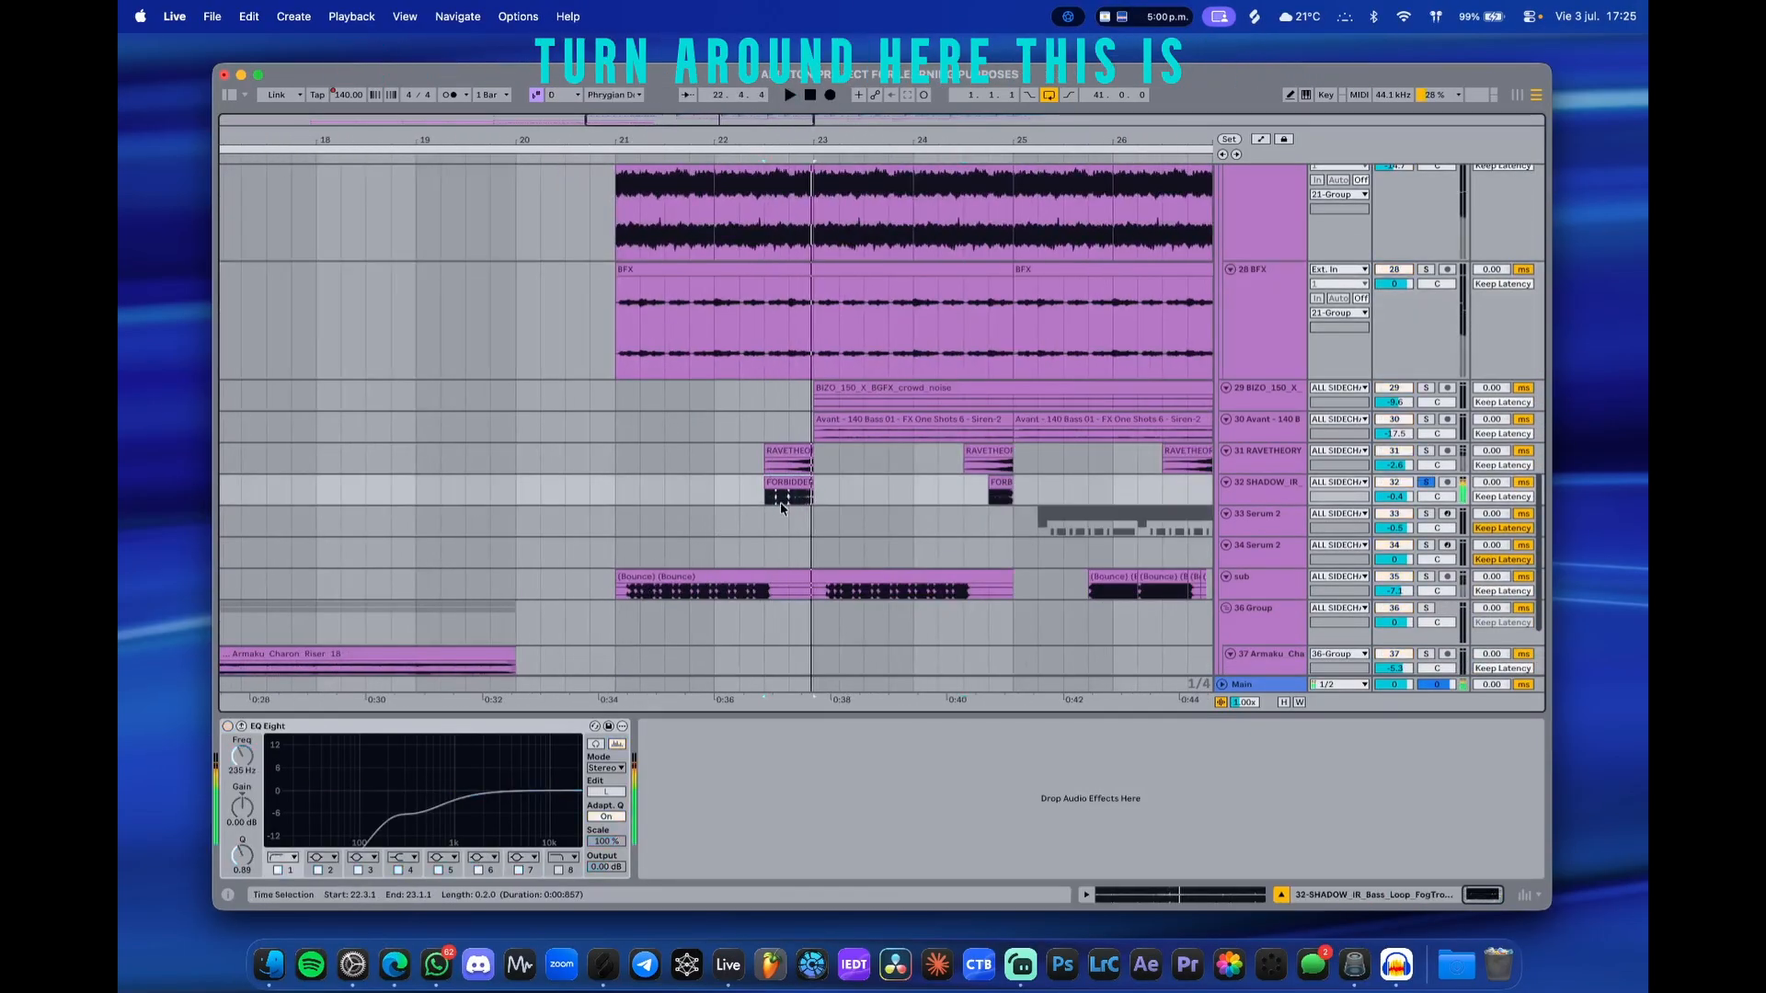
pyautogui.press('s')
pyautogui.scroll(-3, 770, 500)
pyautogui.scroll(10, 785, 512)
pyautogui.scroll(-8, 787, 510)
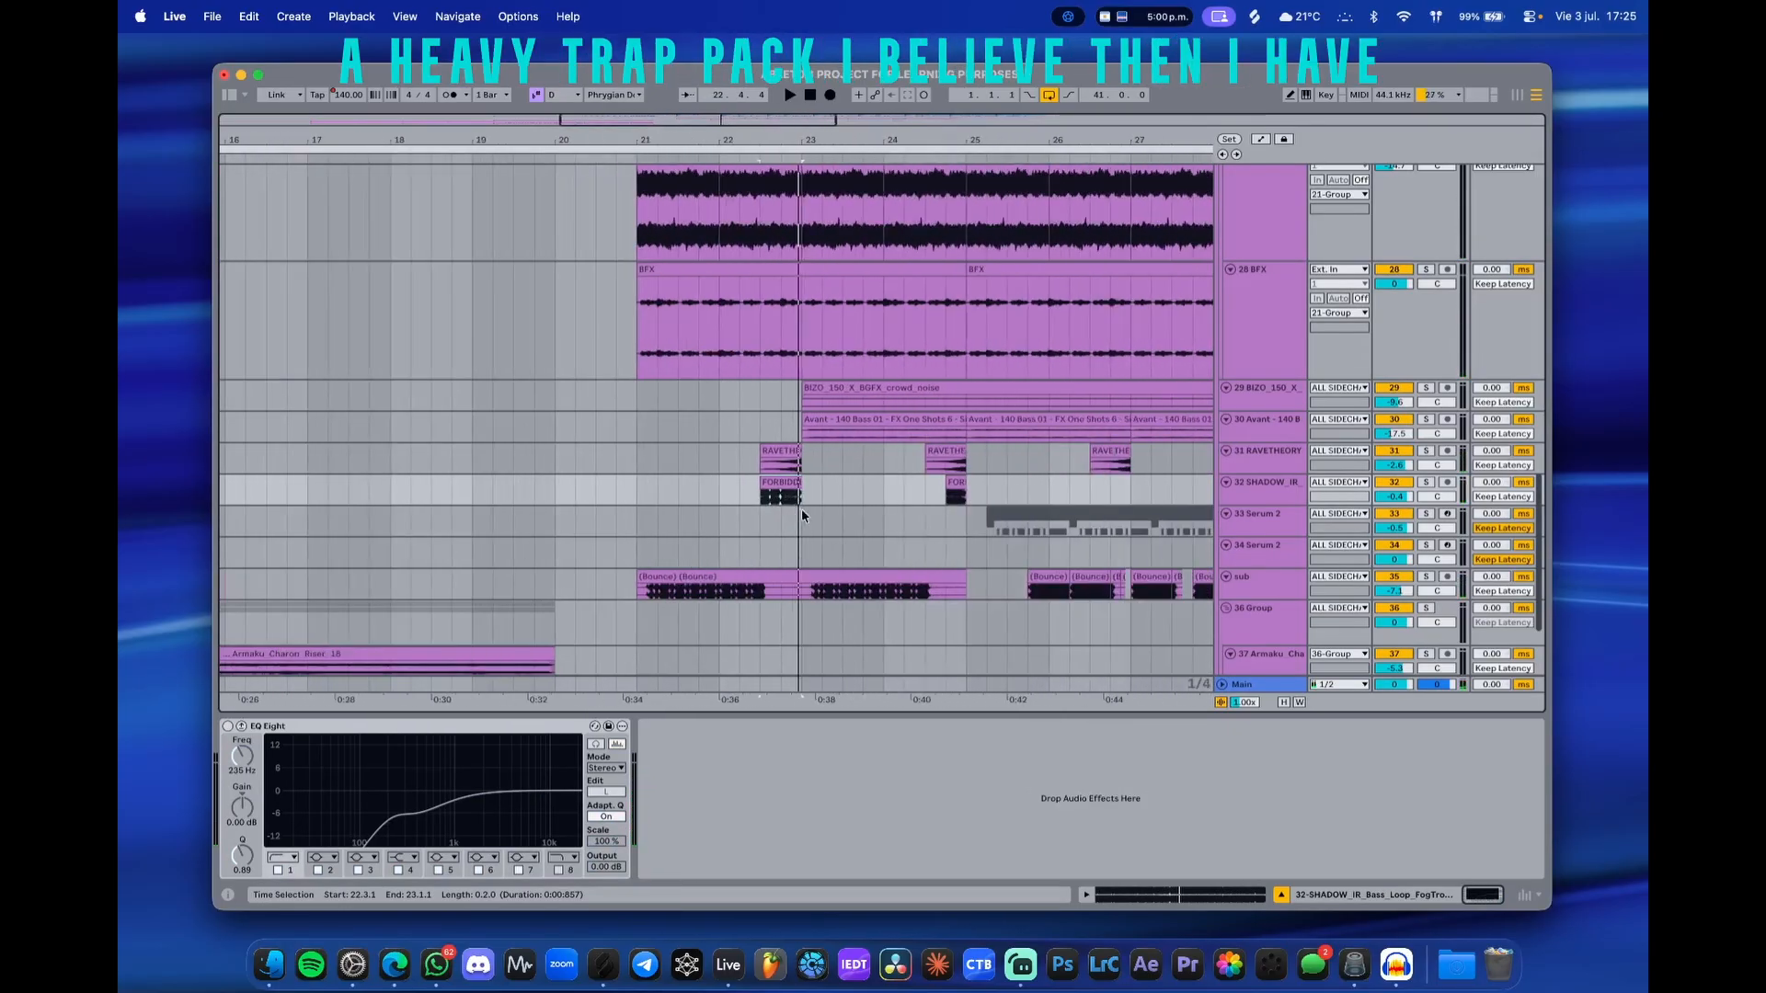
pyautogui.scroll(1, 727, 552)
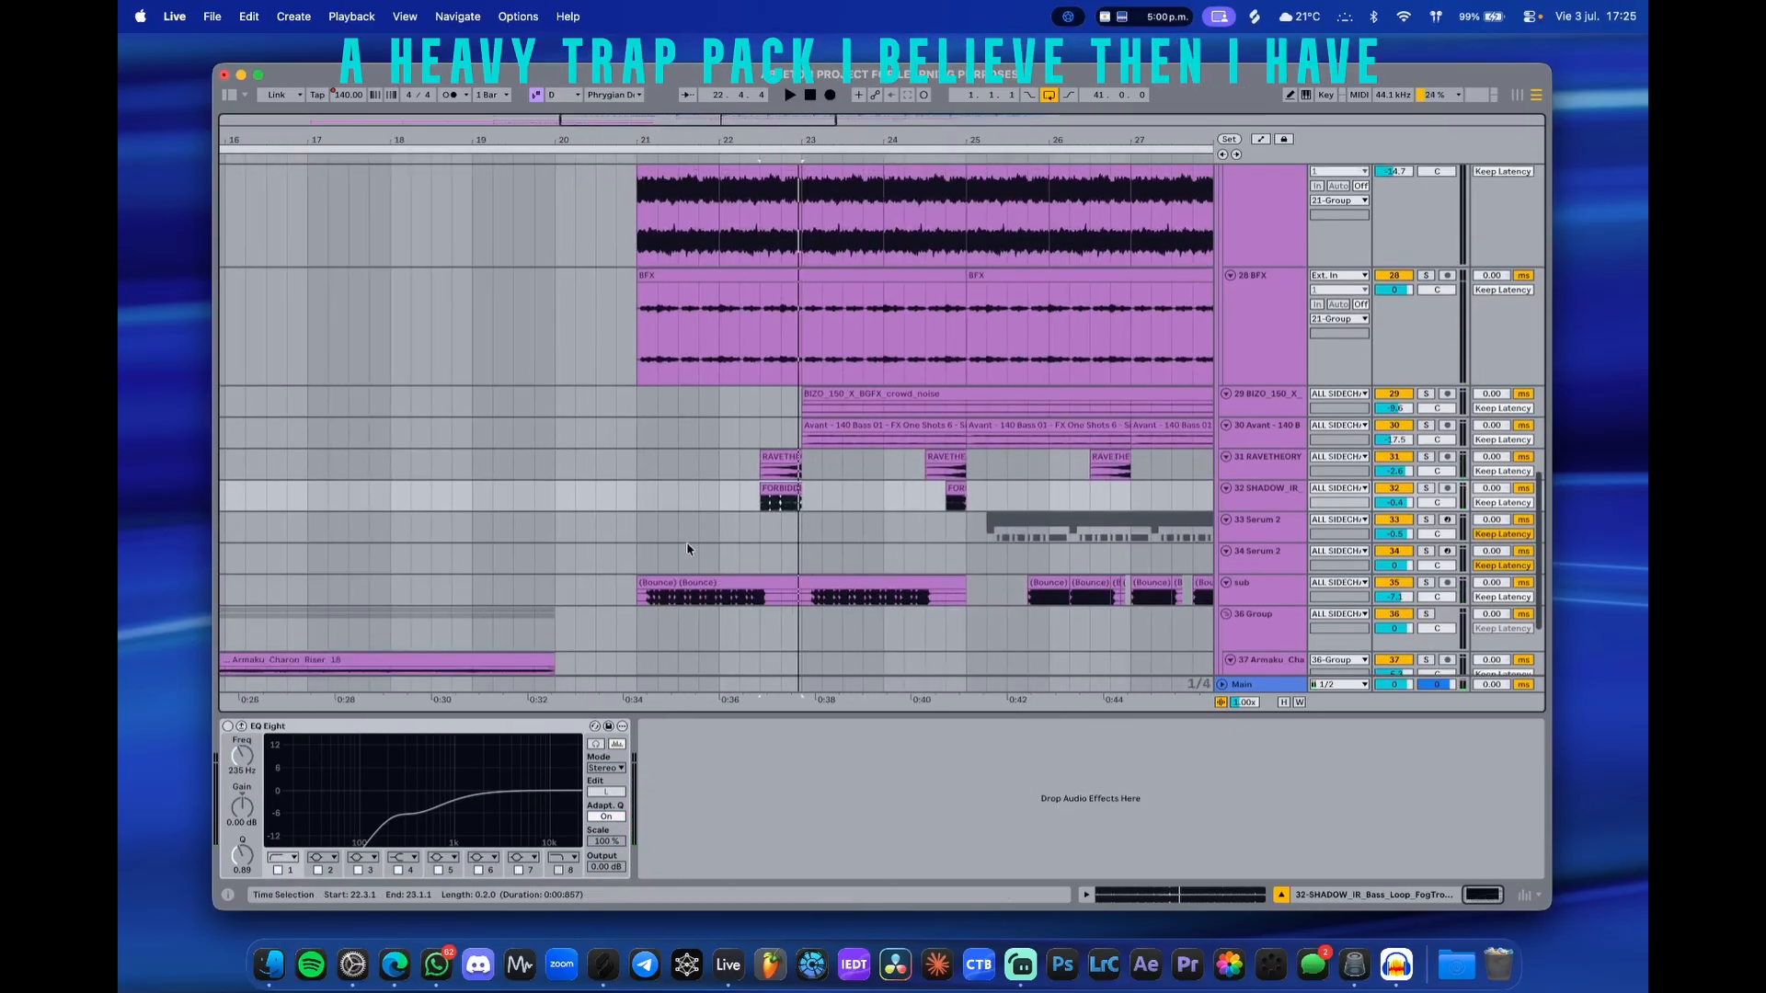
# - Select the sub track, enlarge it and examine its bounced waveform around bar 23
pyautogui.click(1264, 600)
pyautogui.moveTo(1264, 604); pyautogui.dragTo(1259, 647)
pyautogui.scroll(4, 859, 576)
pyautogui.scroll(-3, 859, 577)
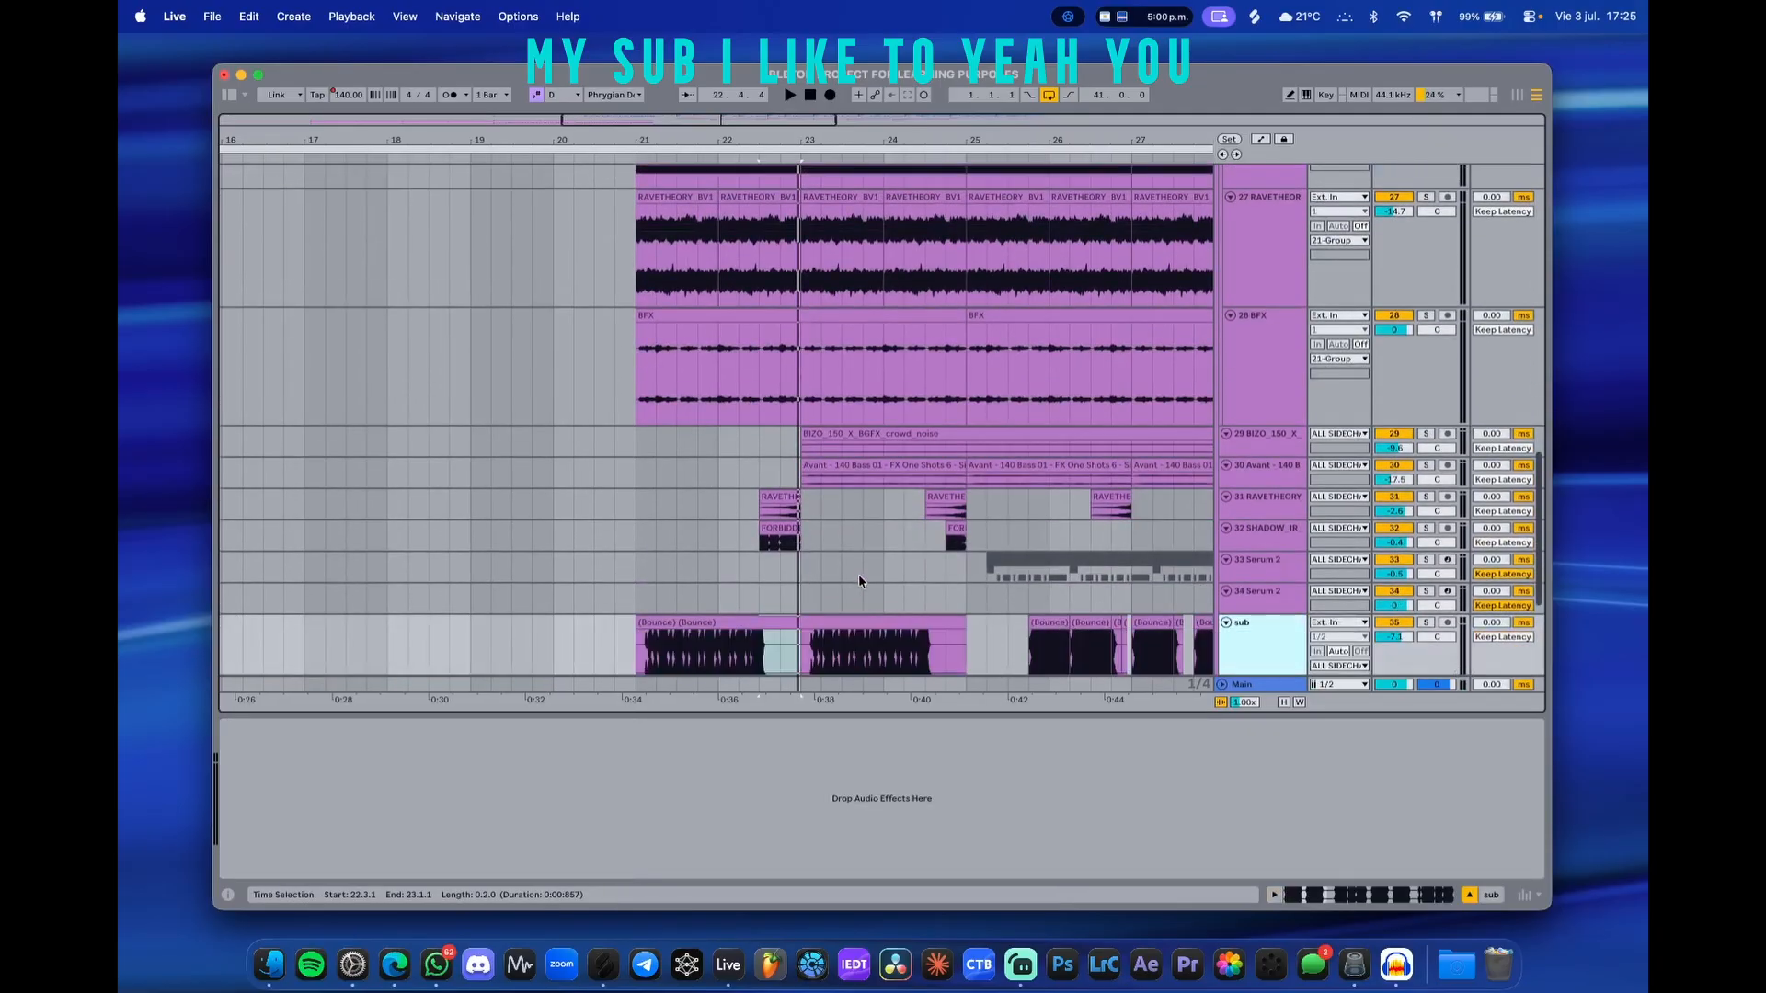
pyautogui.scroll(-4, 859, 577)
pyautogui.scroll(10, 810, 507)
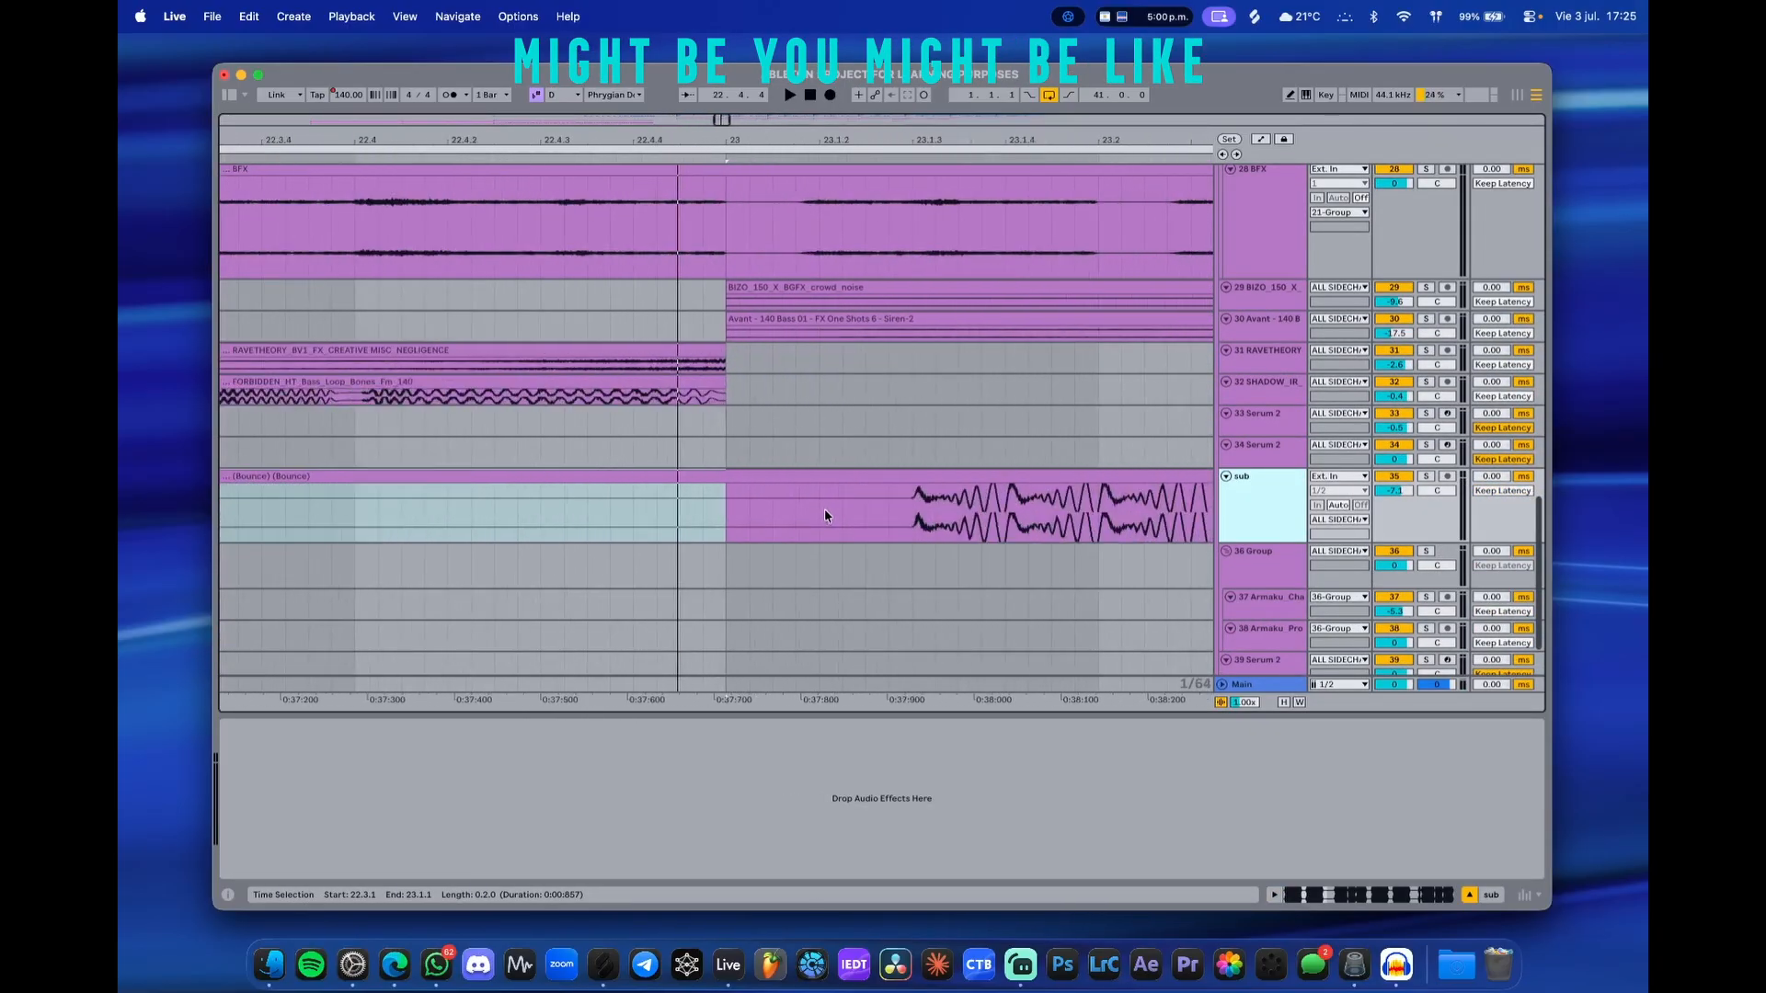
pyautogui.scroll(-6, 825, 515)
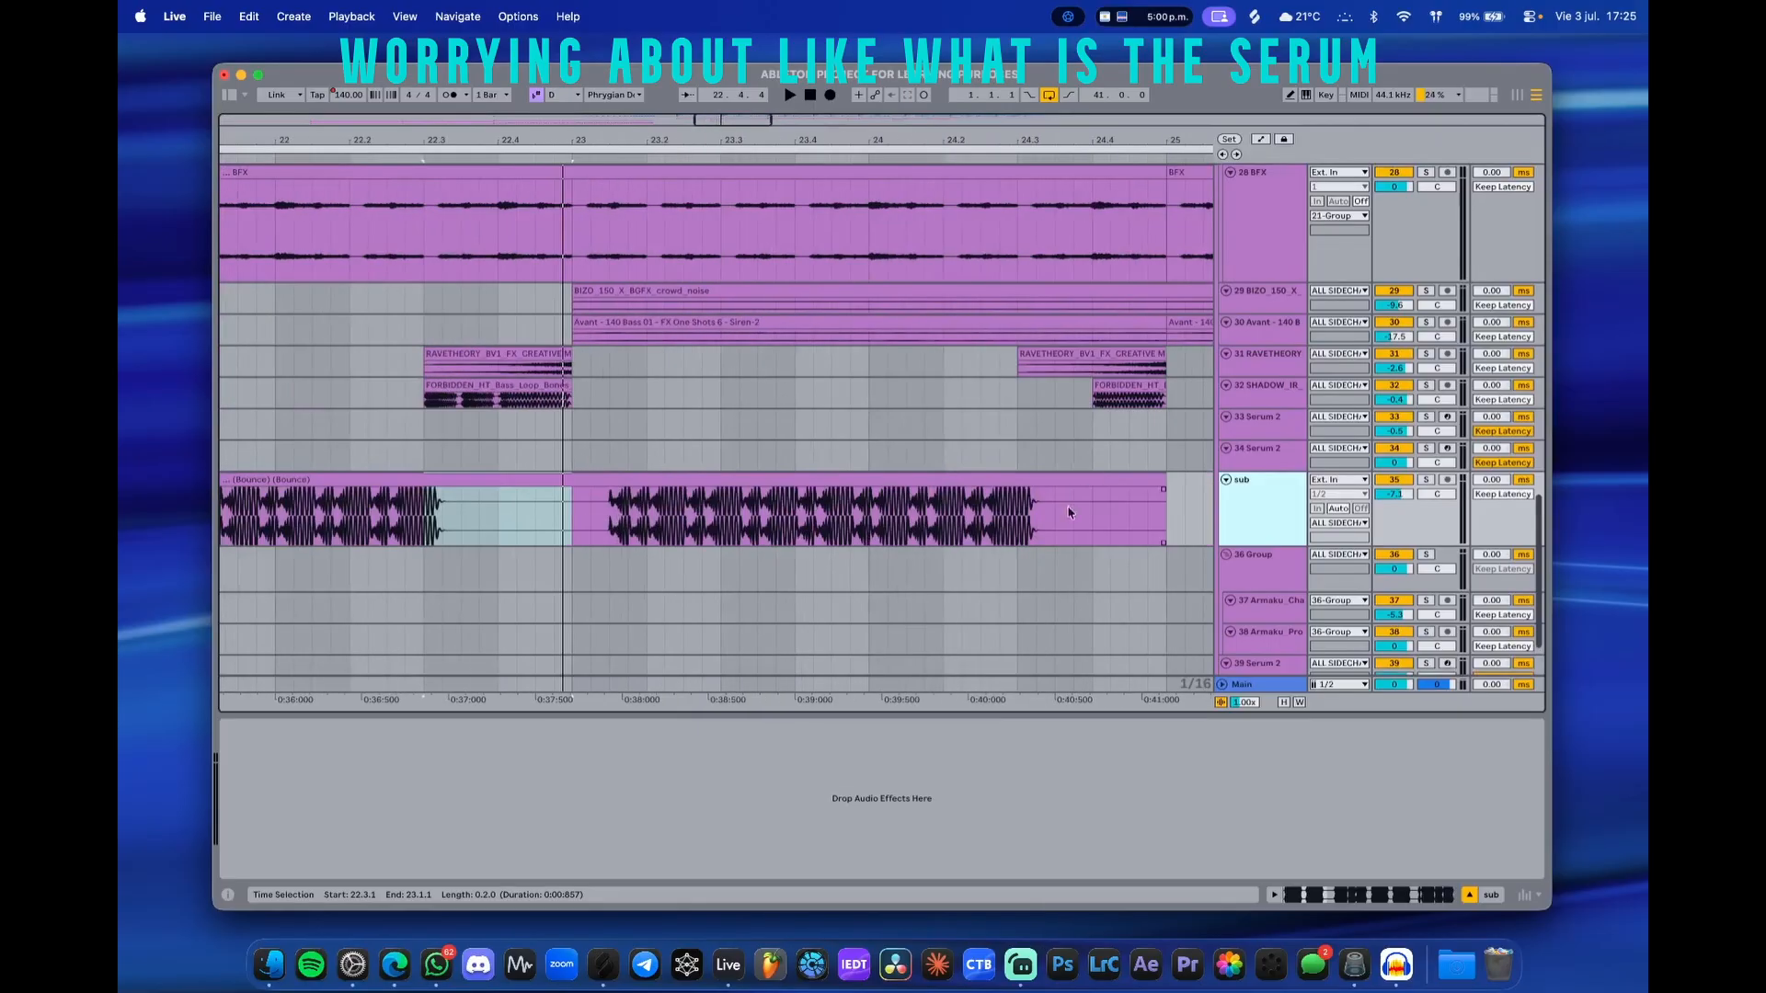
pyautogui.moveTo(1259, 548); pyautogui.dragTo(1260, 590)
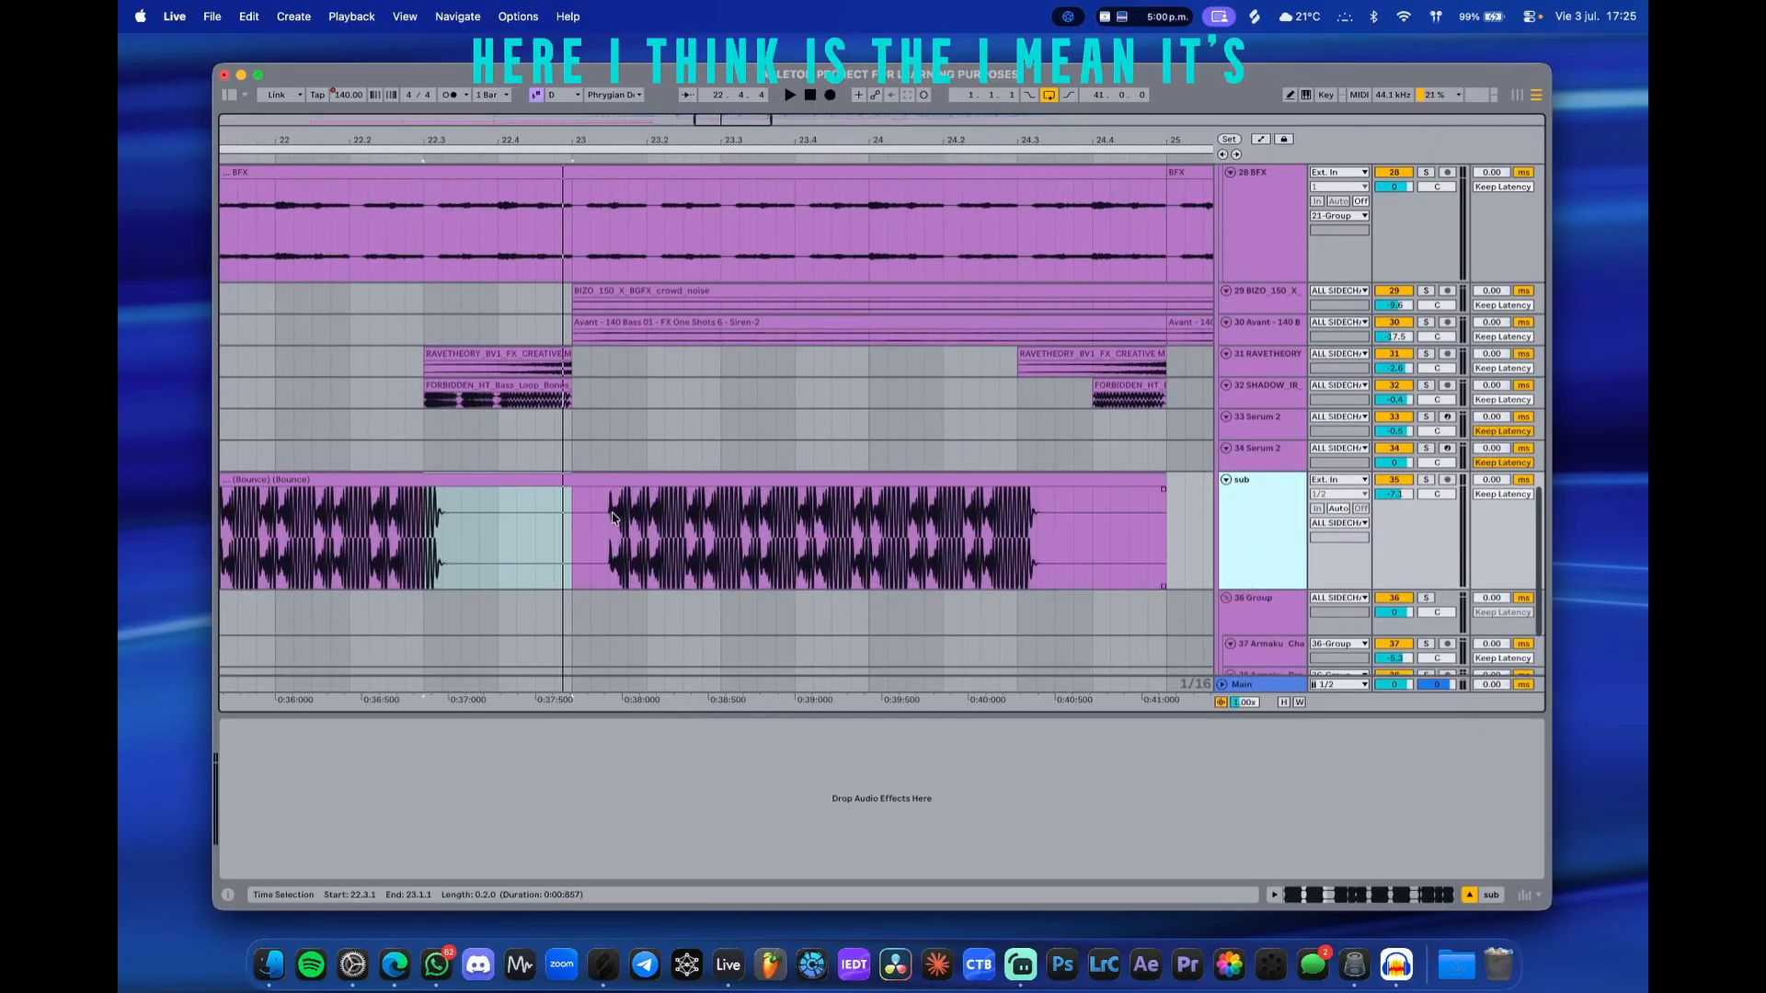
pyautogui.scroll(3, 613, 518)
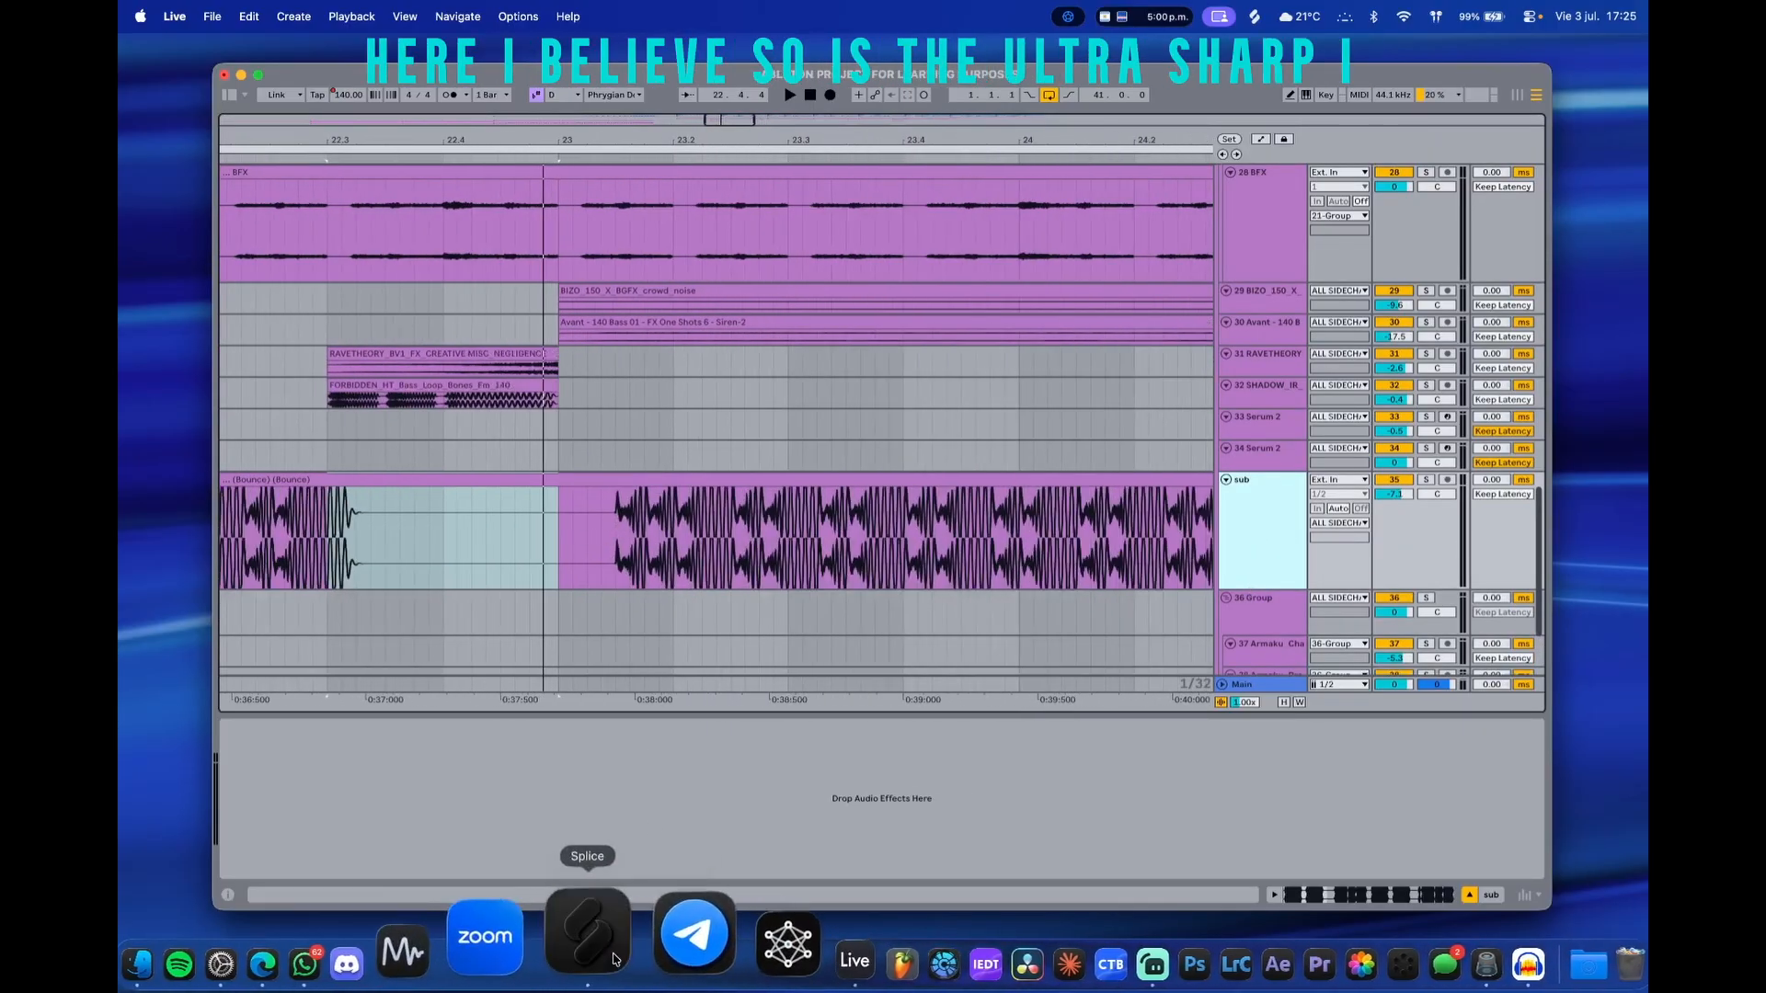
# - Switch to Splice, look through the NASKO Serum bass presets around BS Ultra Sub, and return to Ableton Live
pyautogui.click(614, 960)
pyautogui.scroll(-10, 570, 469)
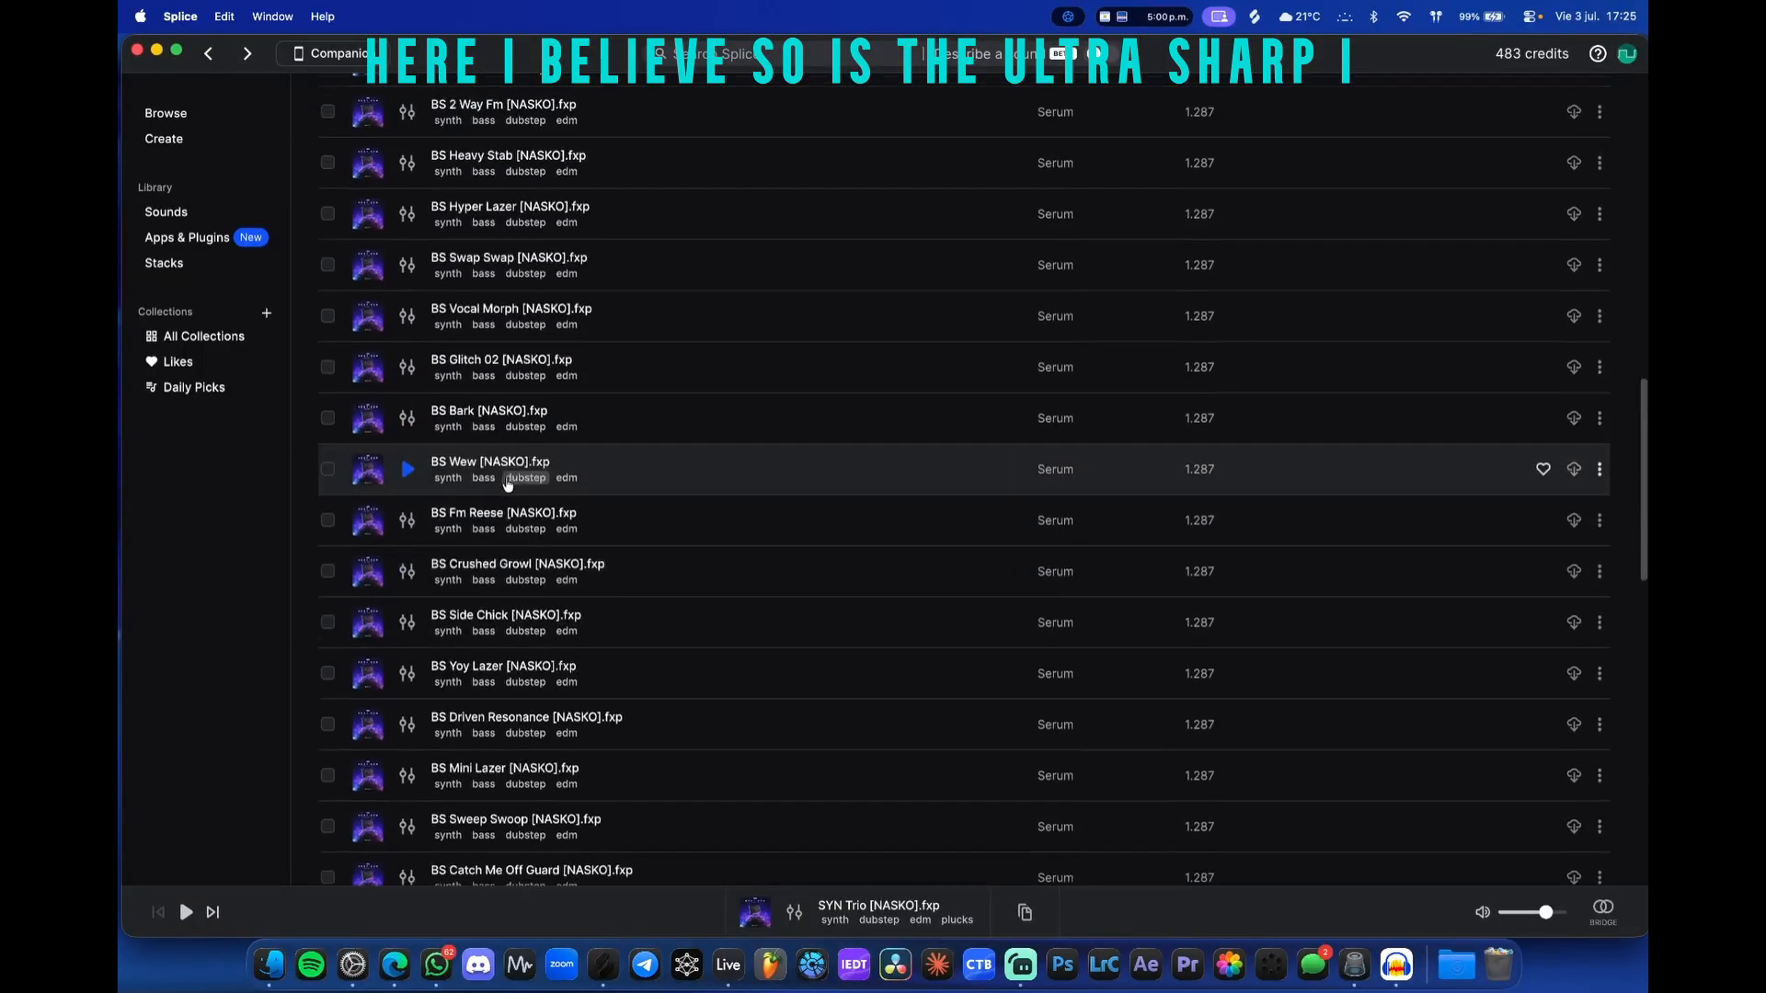
pyautogui.scroll(12, 508, 485)
pyautogui.scroll(-6, 457, 453)
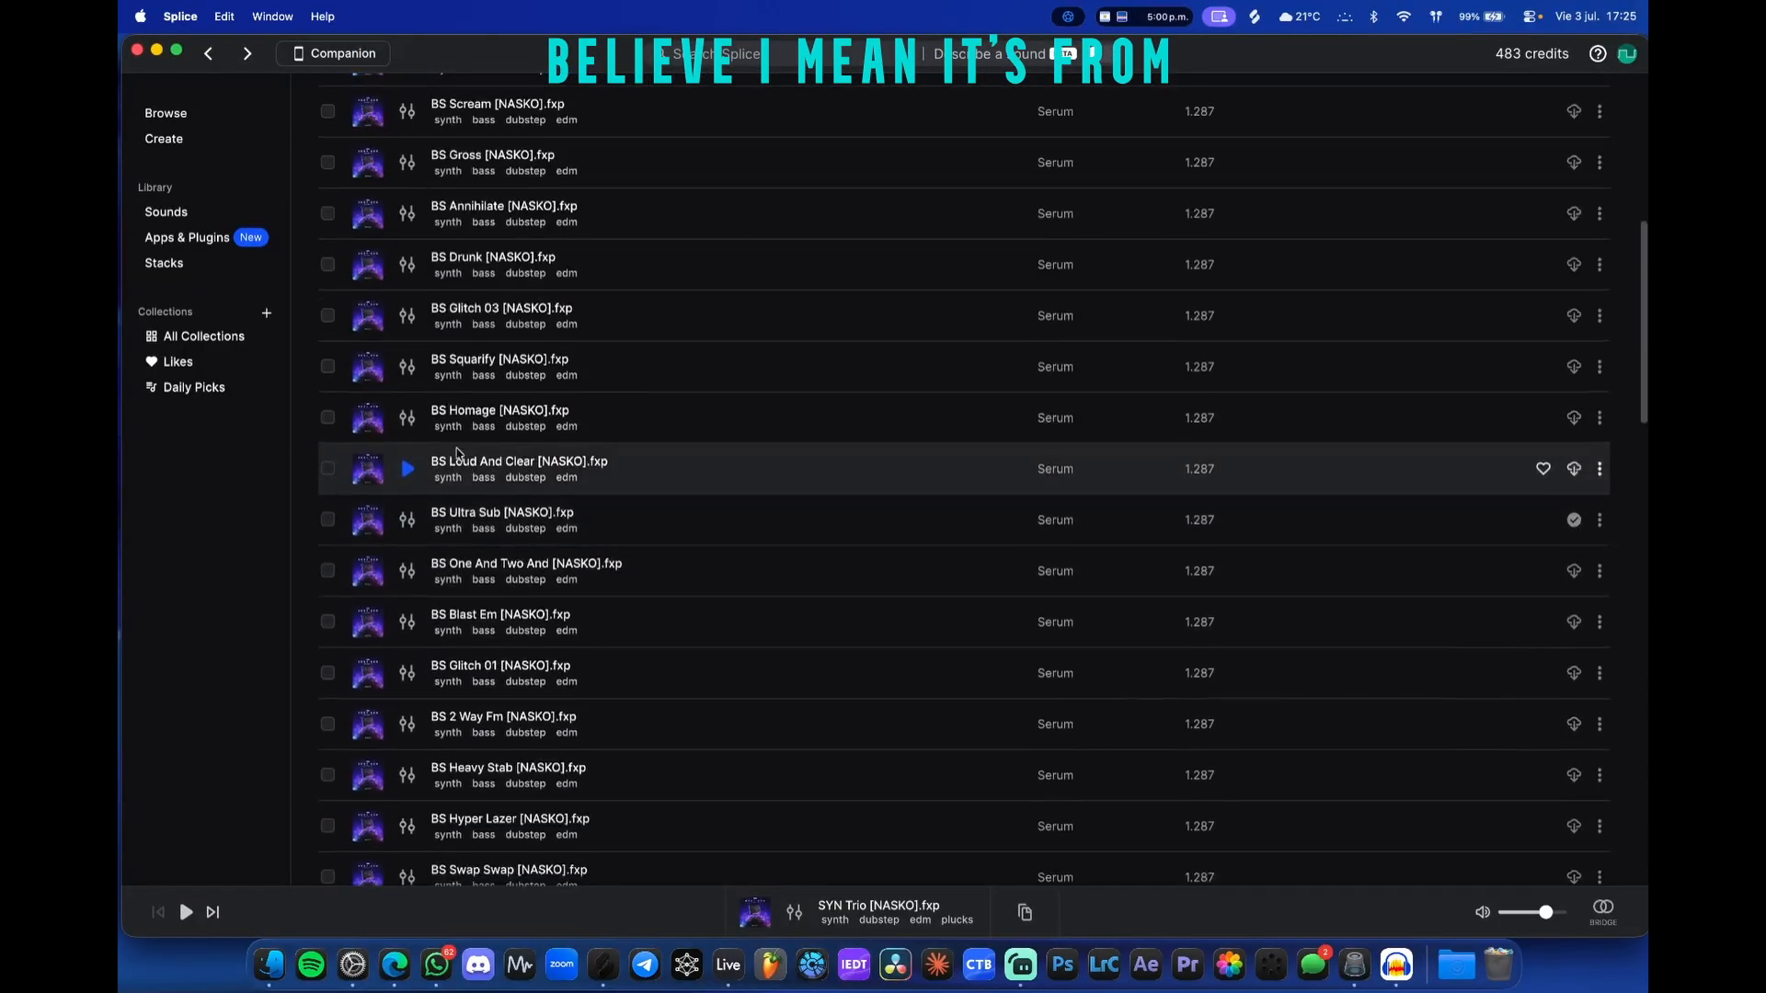
pyautogui.scroll(-4, 457, 455)
pyautogui.press('super+Tab')
# - Select the sub bounce from 21.1.3 to 22.3.2, then solo the sub track and play it from 21.1.3
pyautogui.hscroll(-3, 837, 535)
pyautogui.scroll(4, 763, 536)
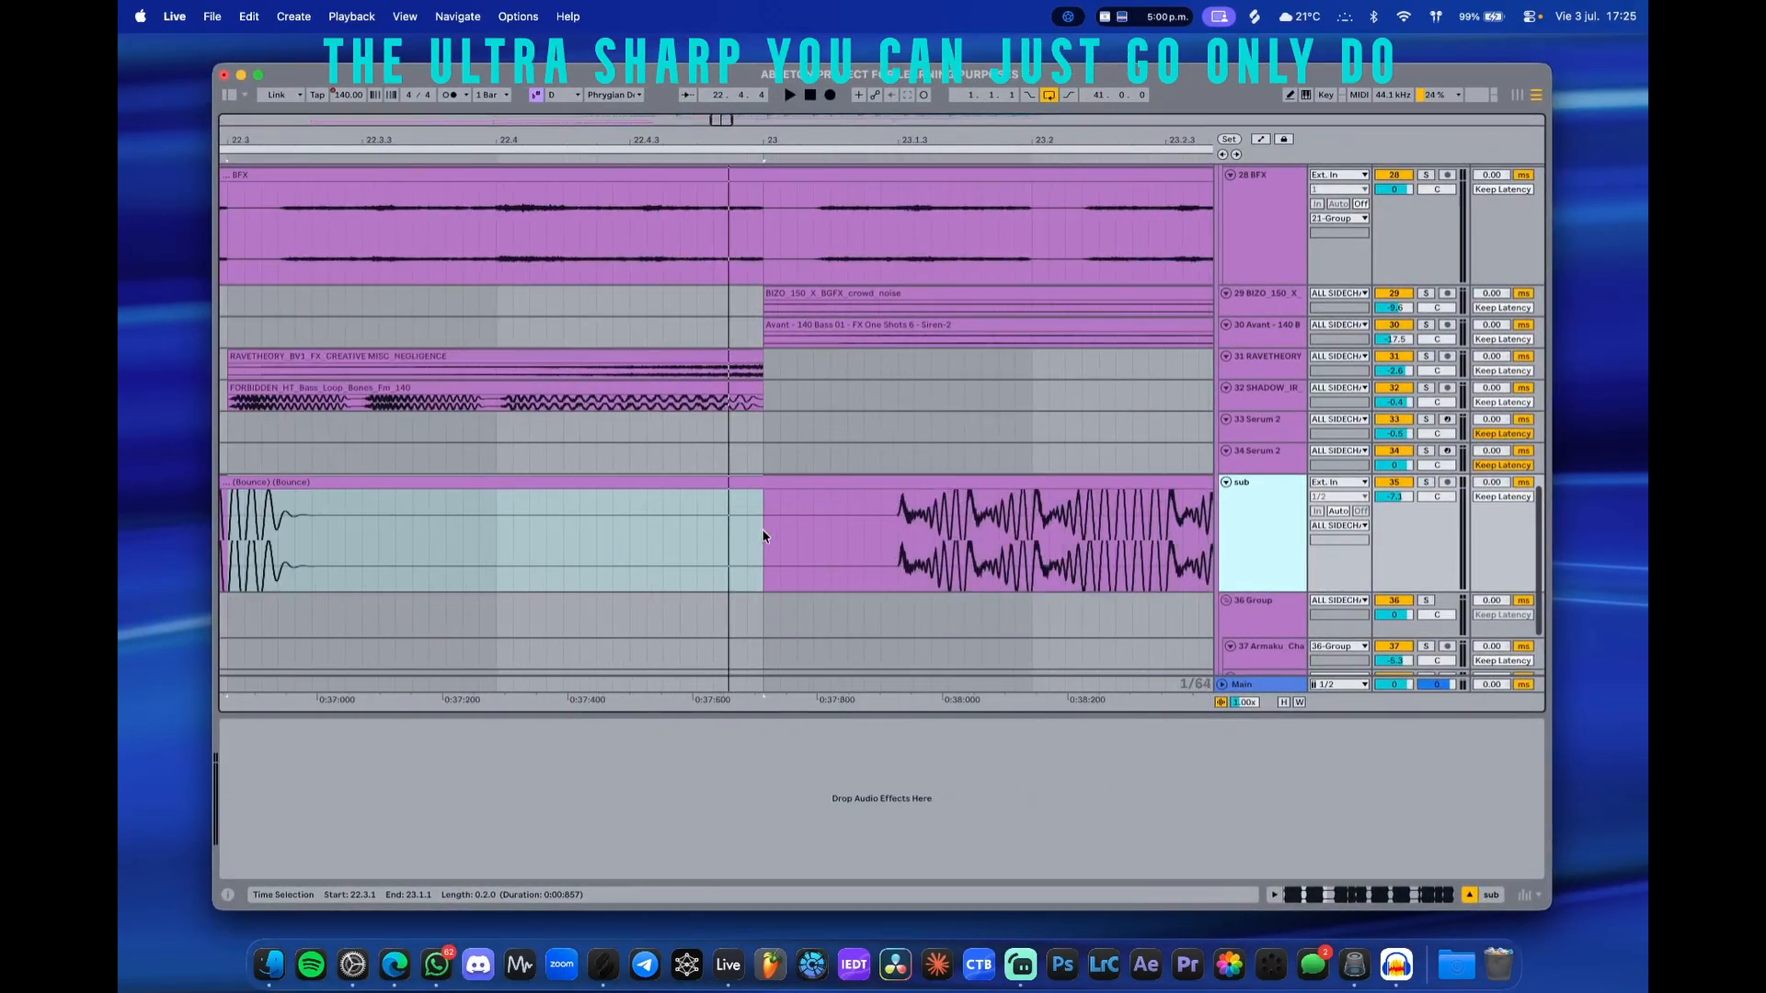
pyautogui.scroll(-8, 762, 536)
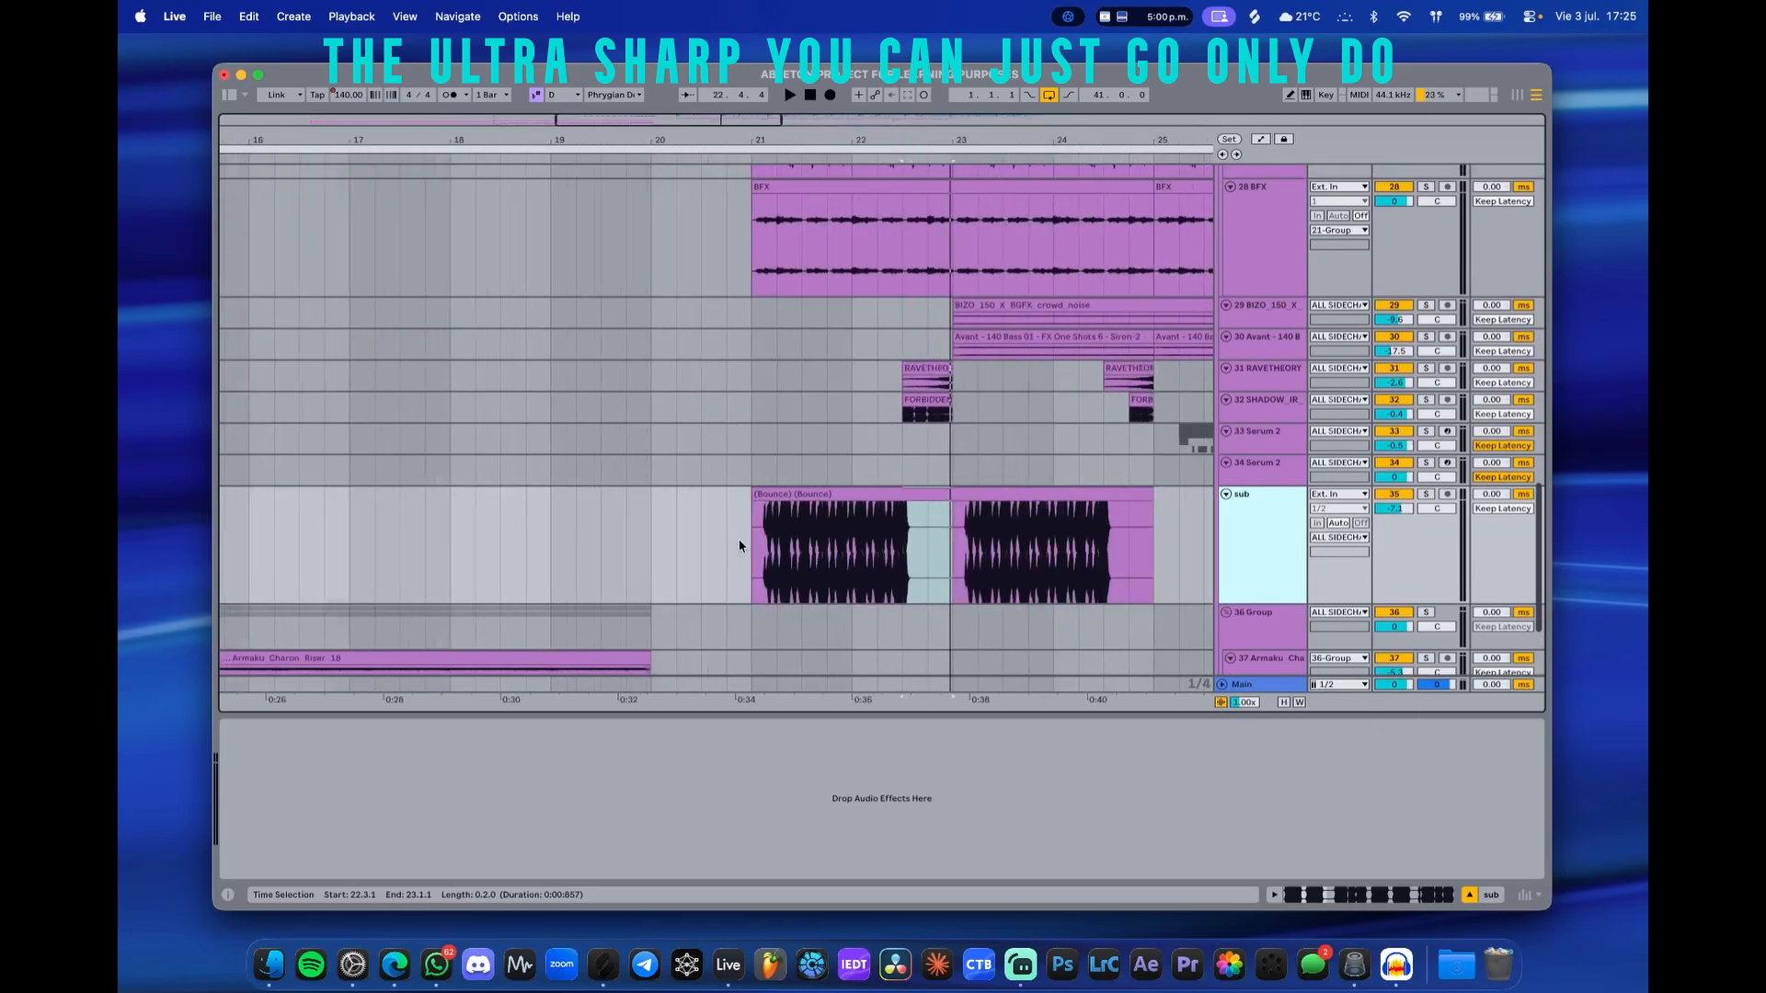
pyautogui.scroll(6, 740, 546)
pyautogui.scroll(-1, 686, 507)
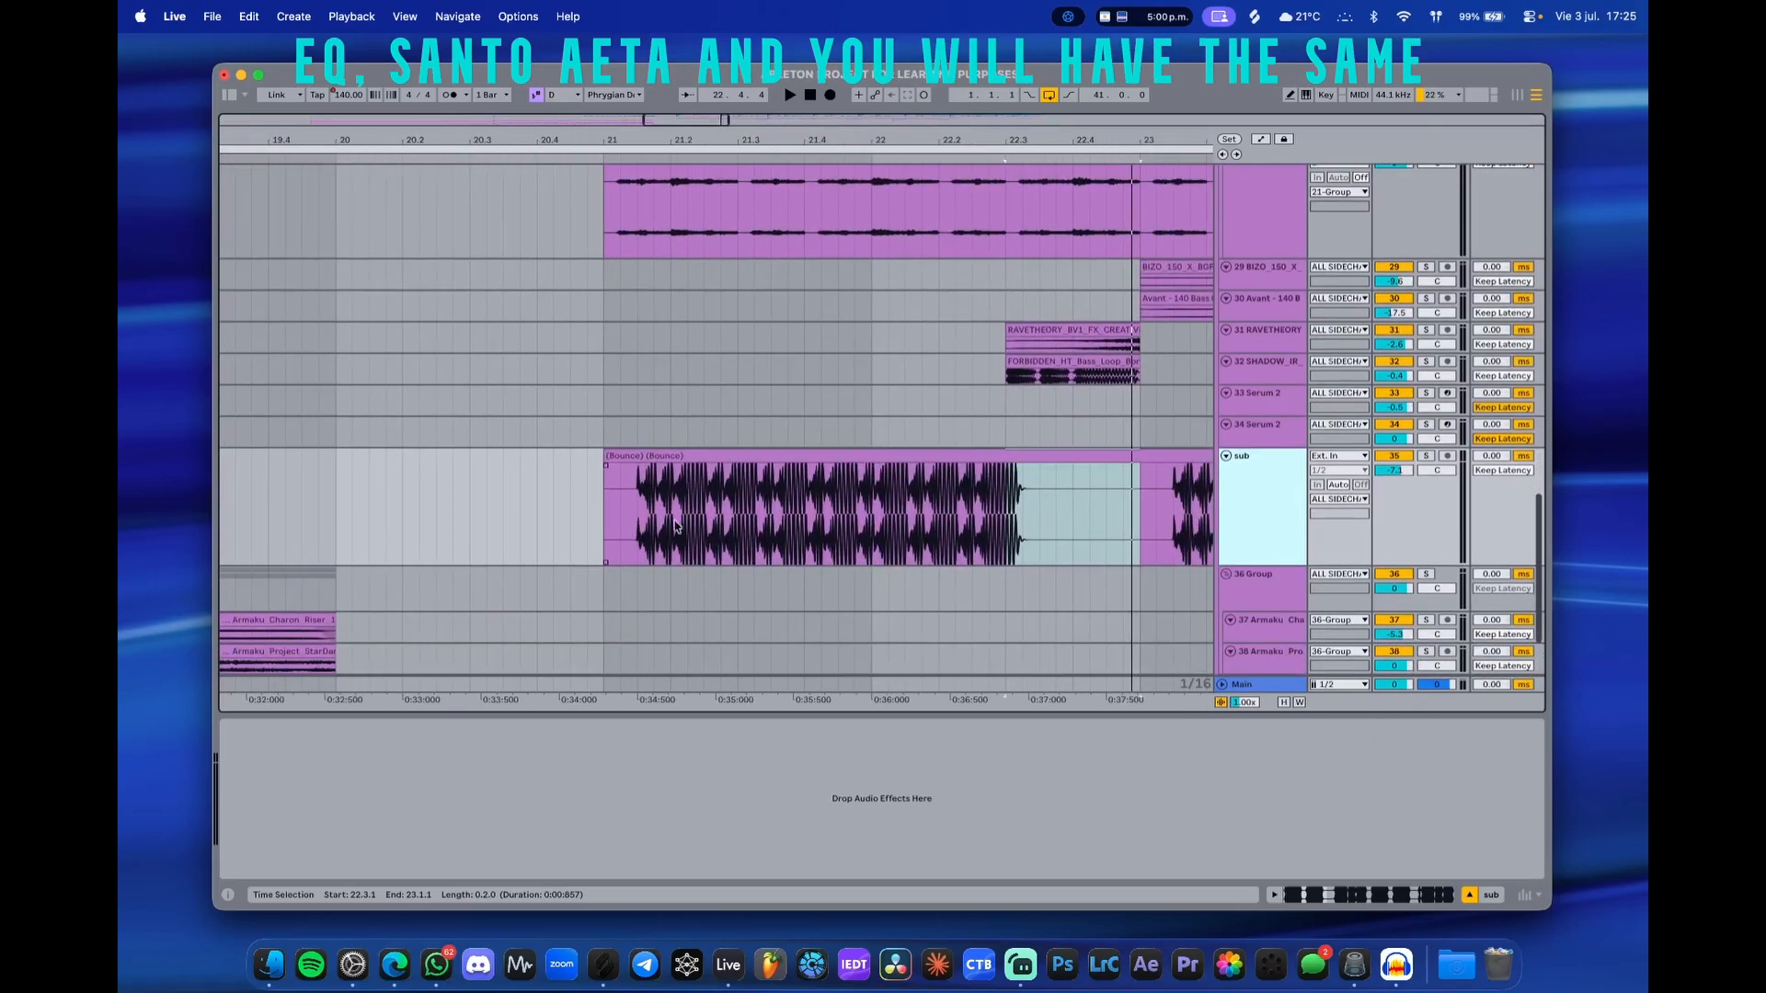
pyautogui.moveTo(638, 525)
pyautogui.mouseDown()
pyautogui.moveTo(1120, 536)
pyautogui.moveTo(633, 505)
pyautogui.mouseUp()
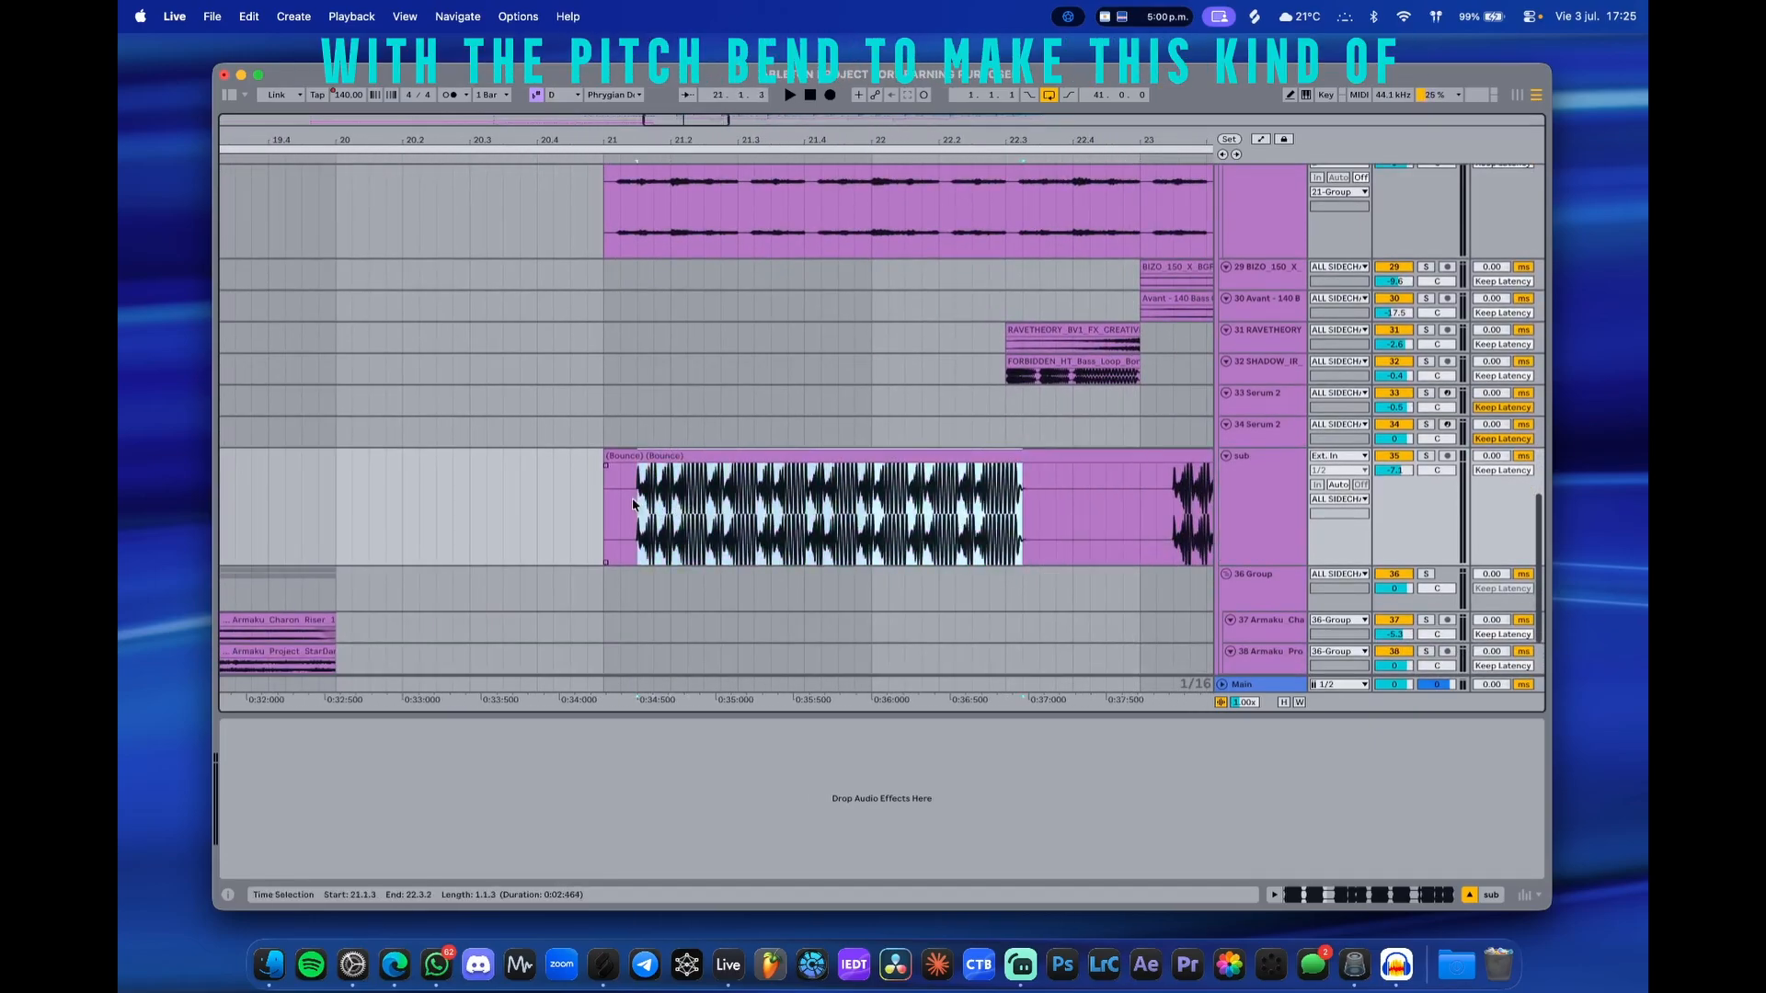
pyautogui.click(648, 531)
pyautogui.press('space')
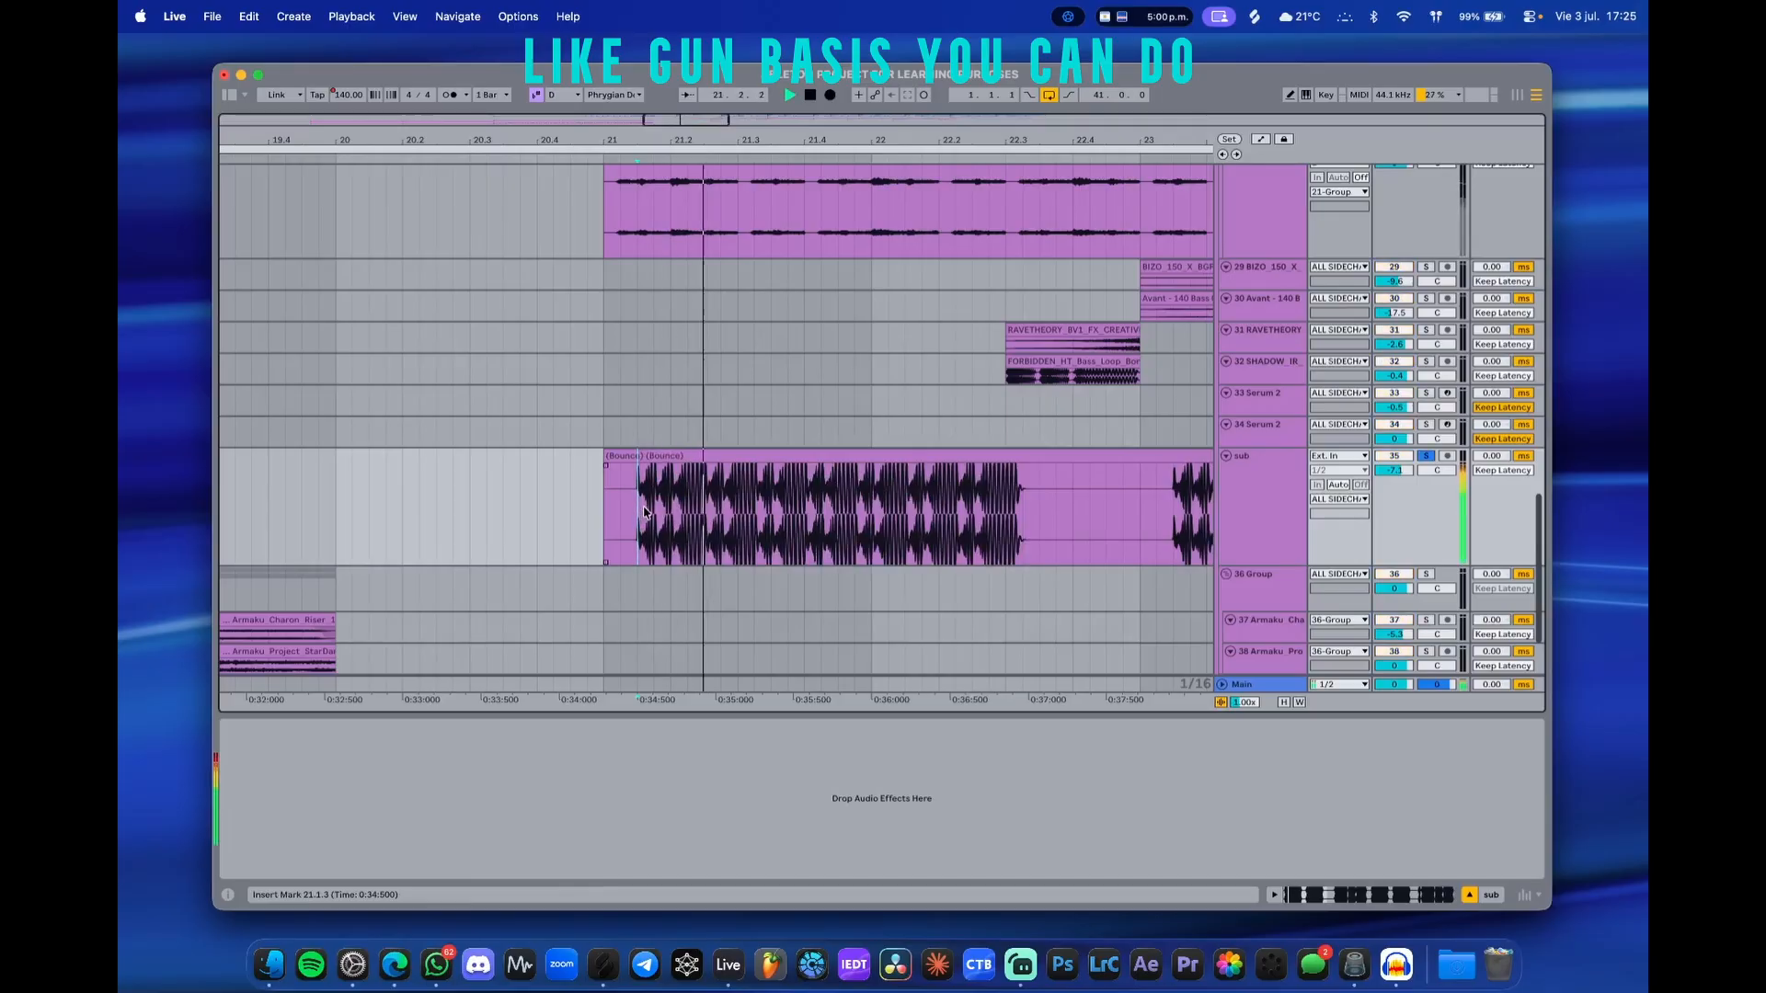
# - Stop playback, turn the sub's solo off and examine the bounced sub waveform between bars 21 and 23
pyautogui.scroll(3, 700, 514)
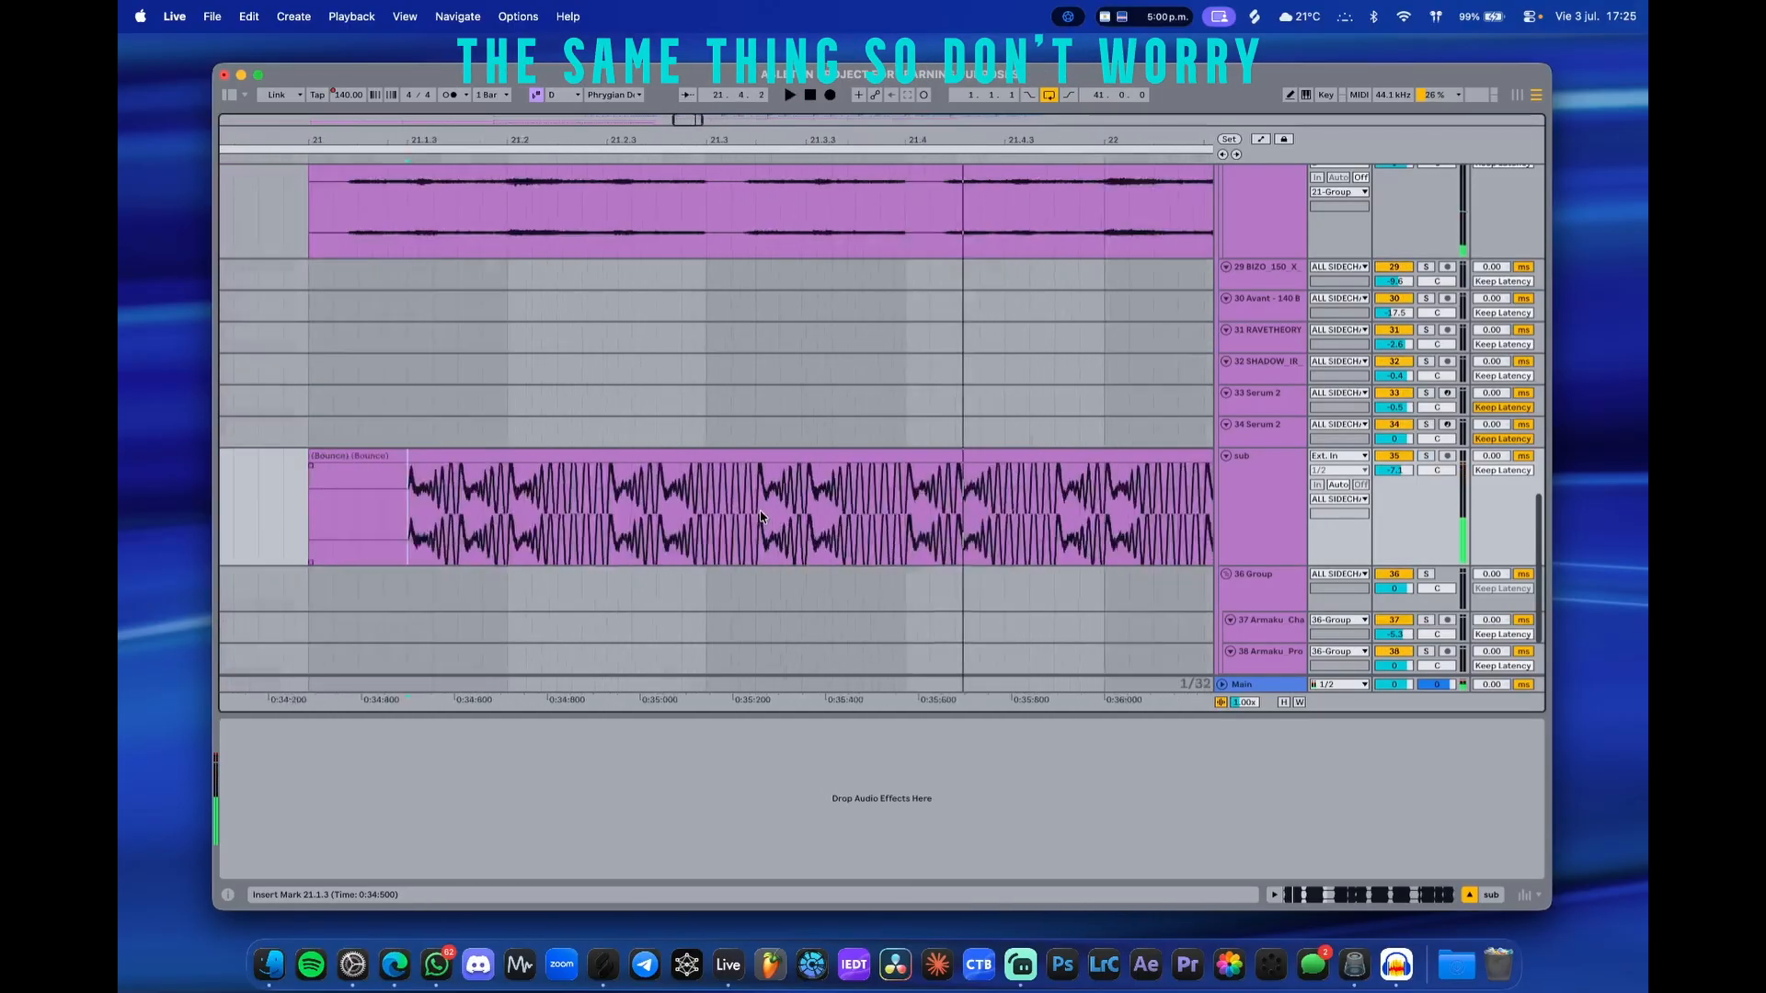
pyautogui.scroll(-5, 773, 517)
pyautogui.scroll(4, 878, 515)
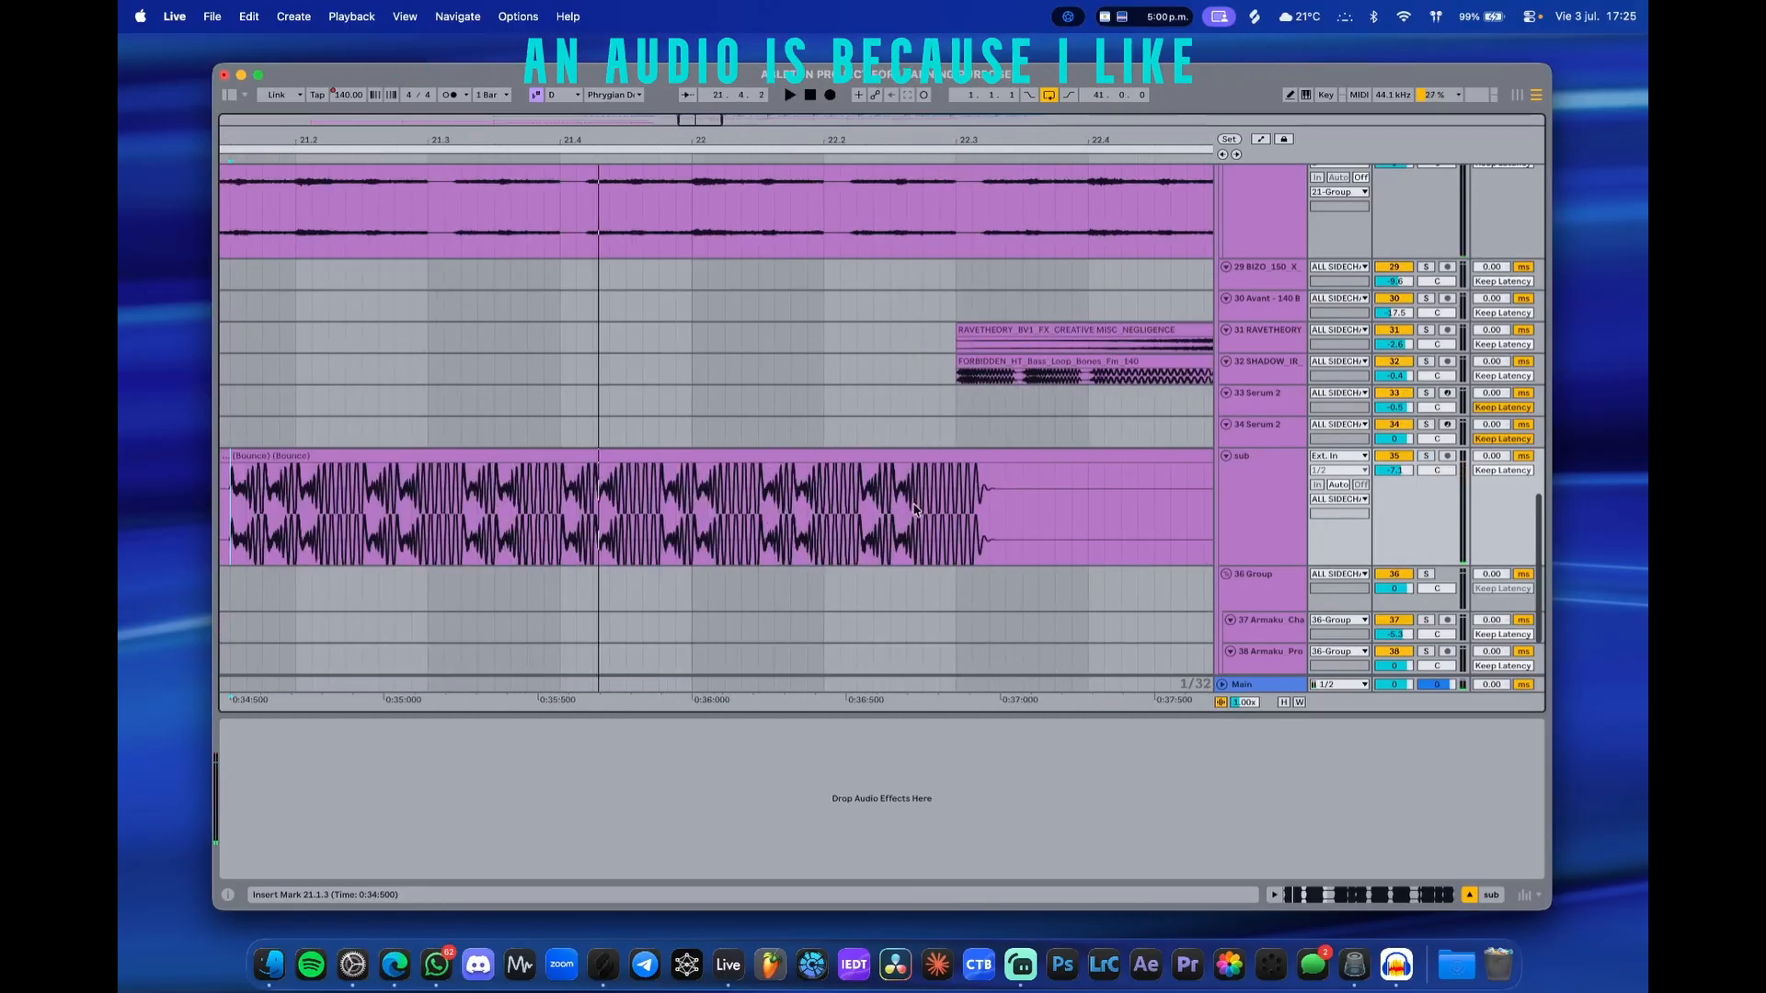
pyautogui.scroll(-2, 911, 506)
pyautogui.scroll(4, 1058, 492)
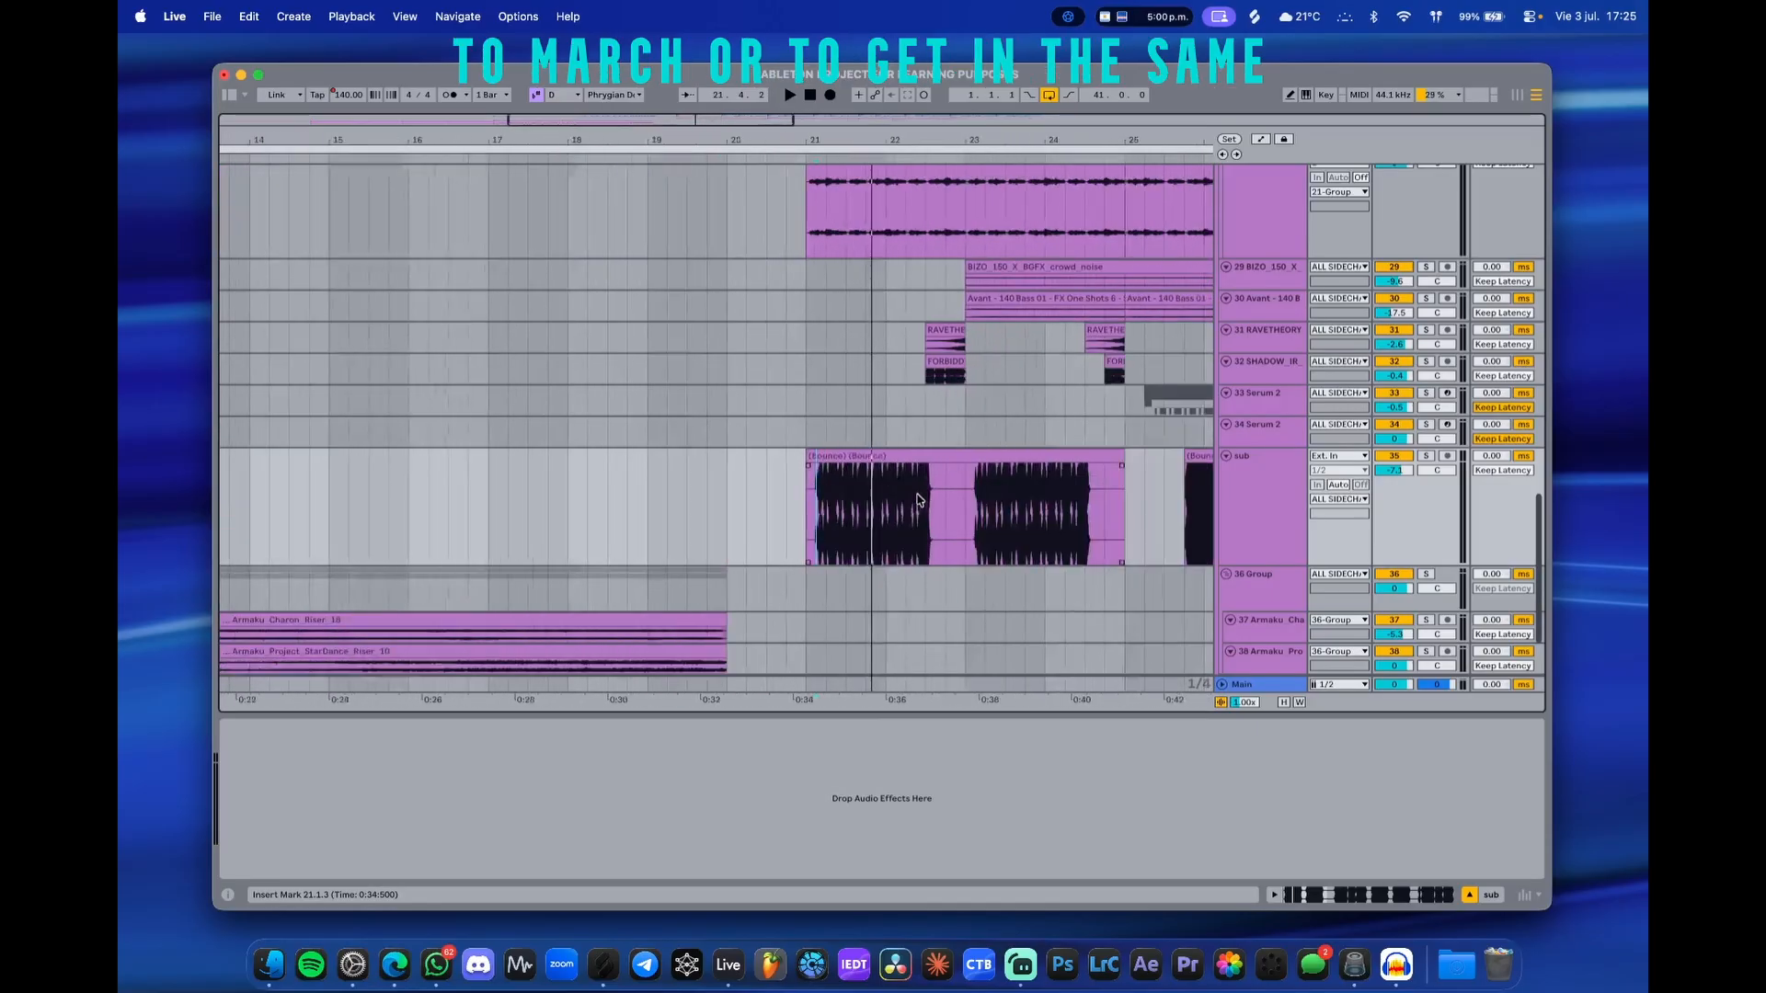
pyautogui.scroll(4, 1060, 492)
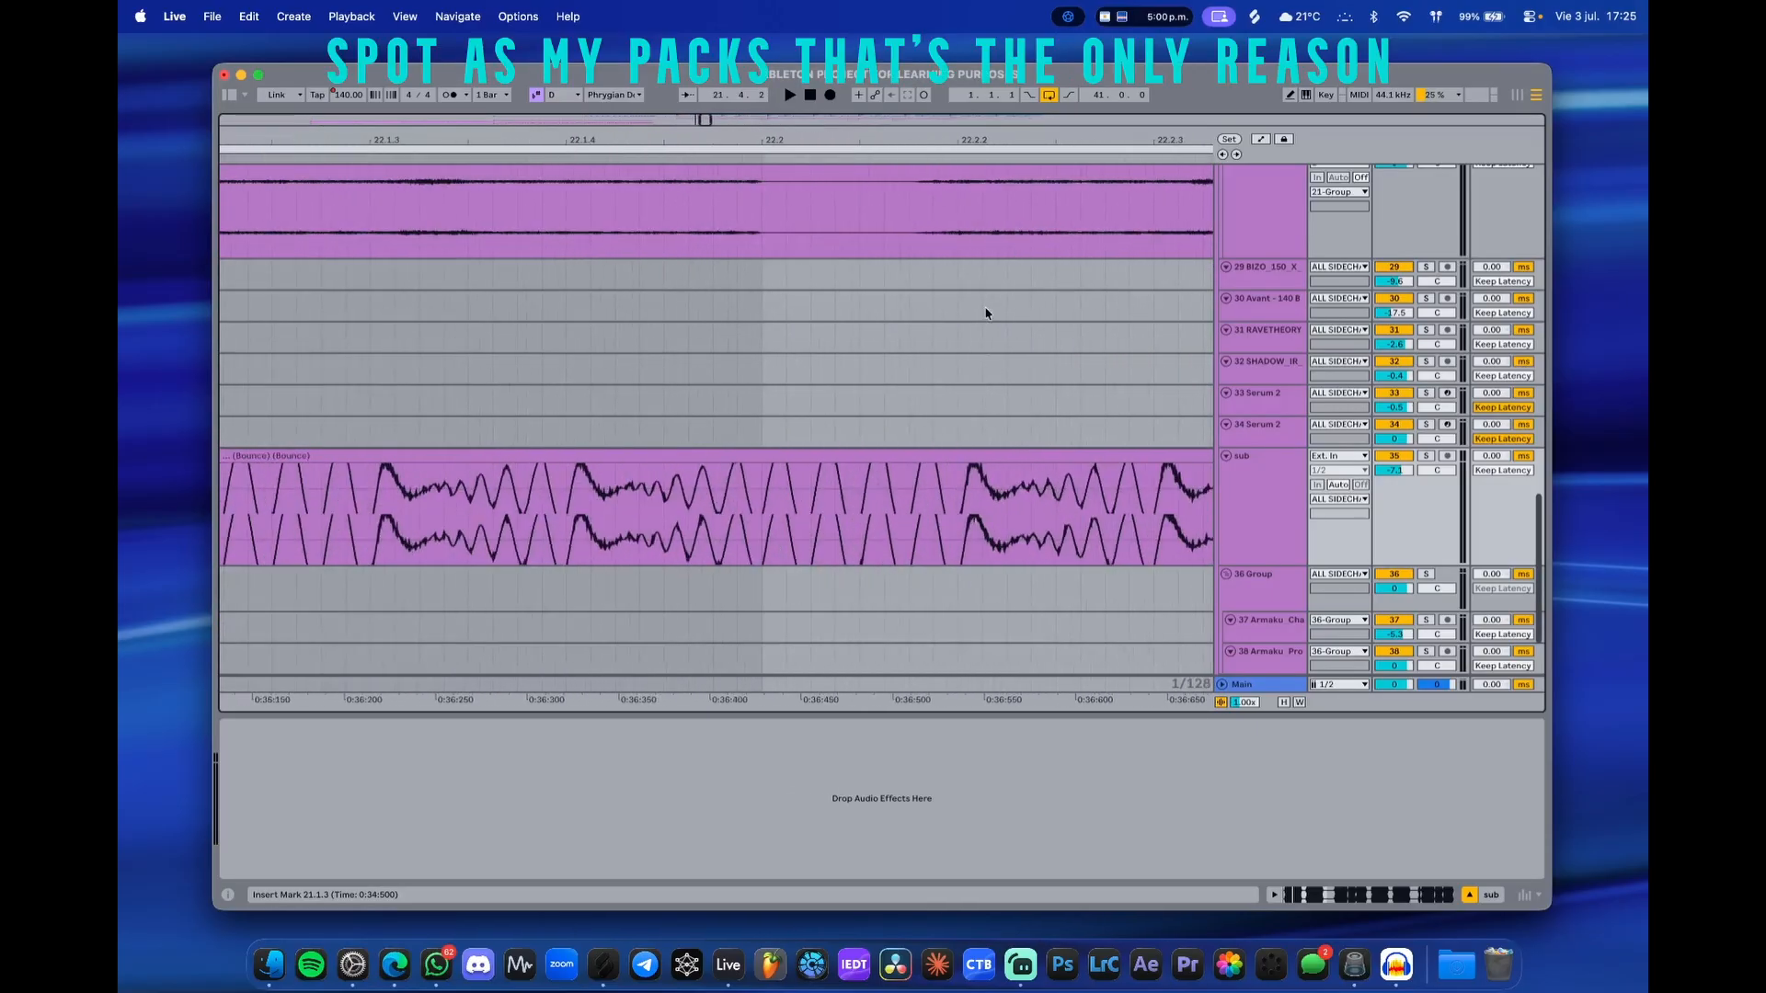
pyautogui.scroll(-12, 939, 531)
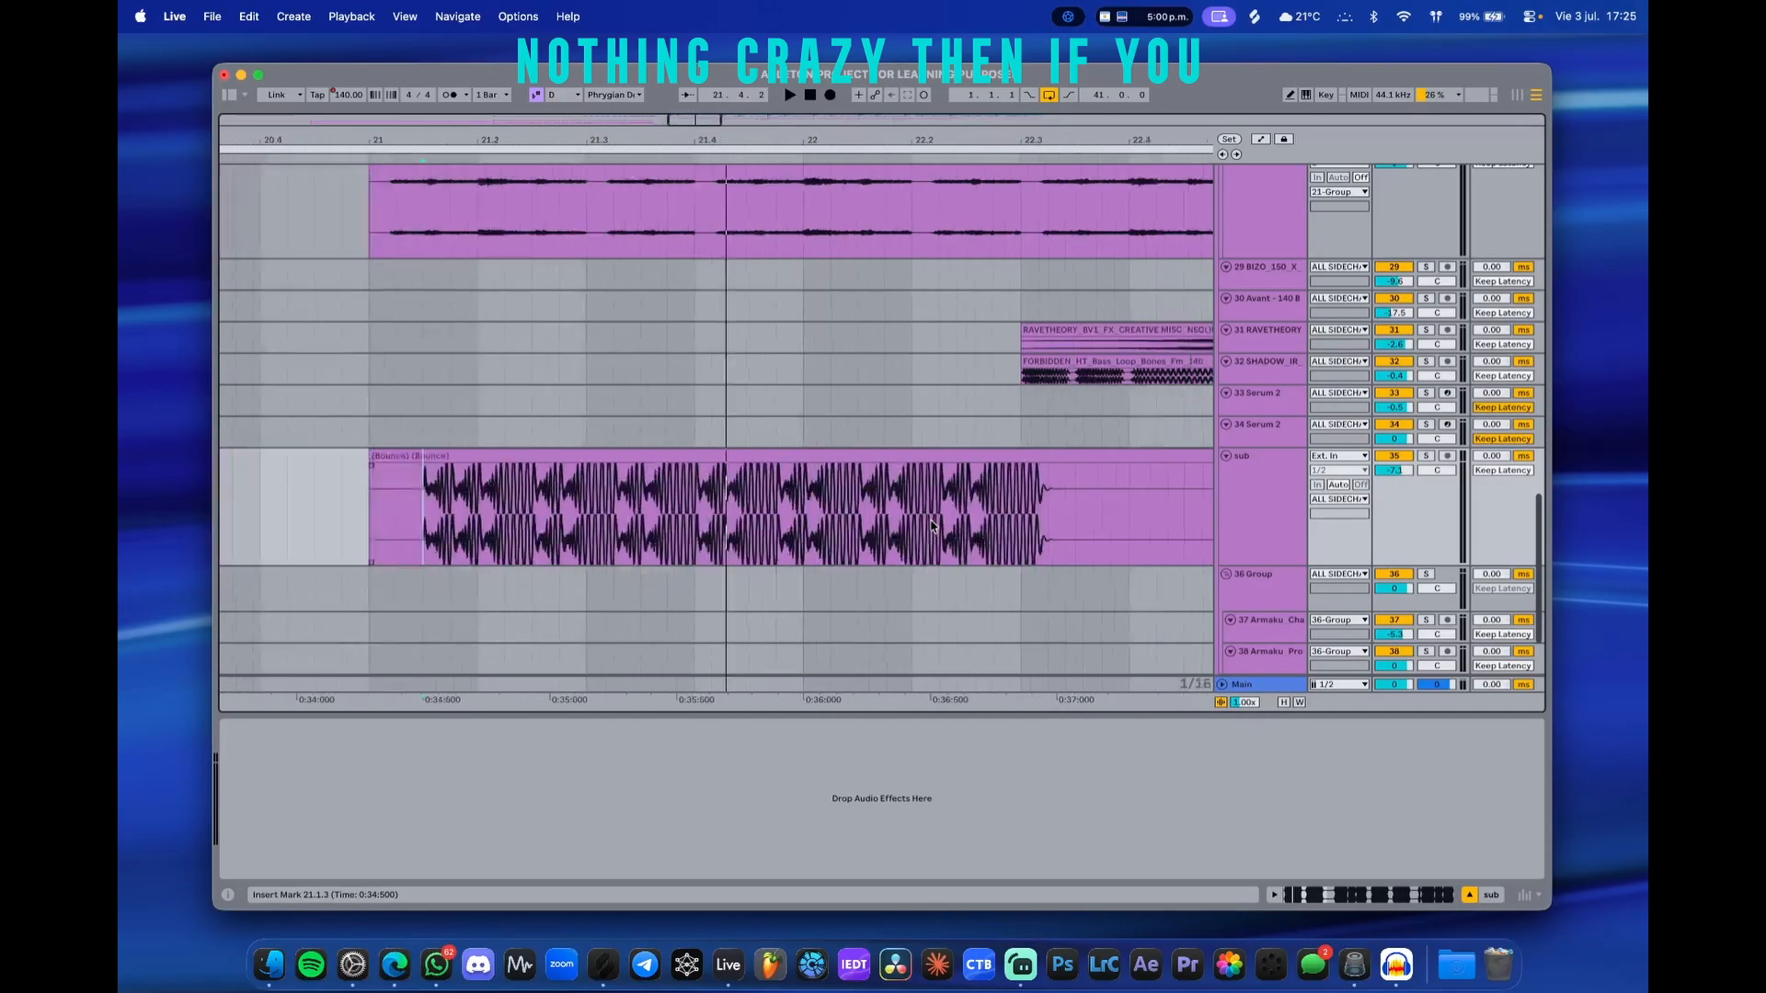
# - Place the insert mark at 19.1.1 and select group 36, which holds the two Armaku risers
pyautogui.scroll(-3, 696, 317)
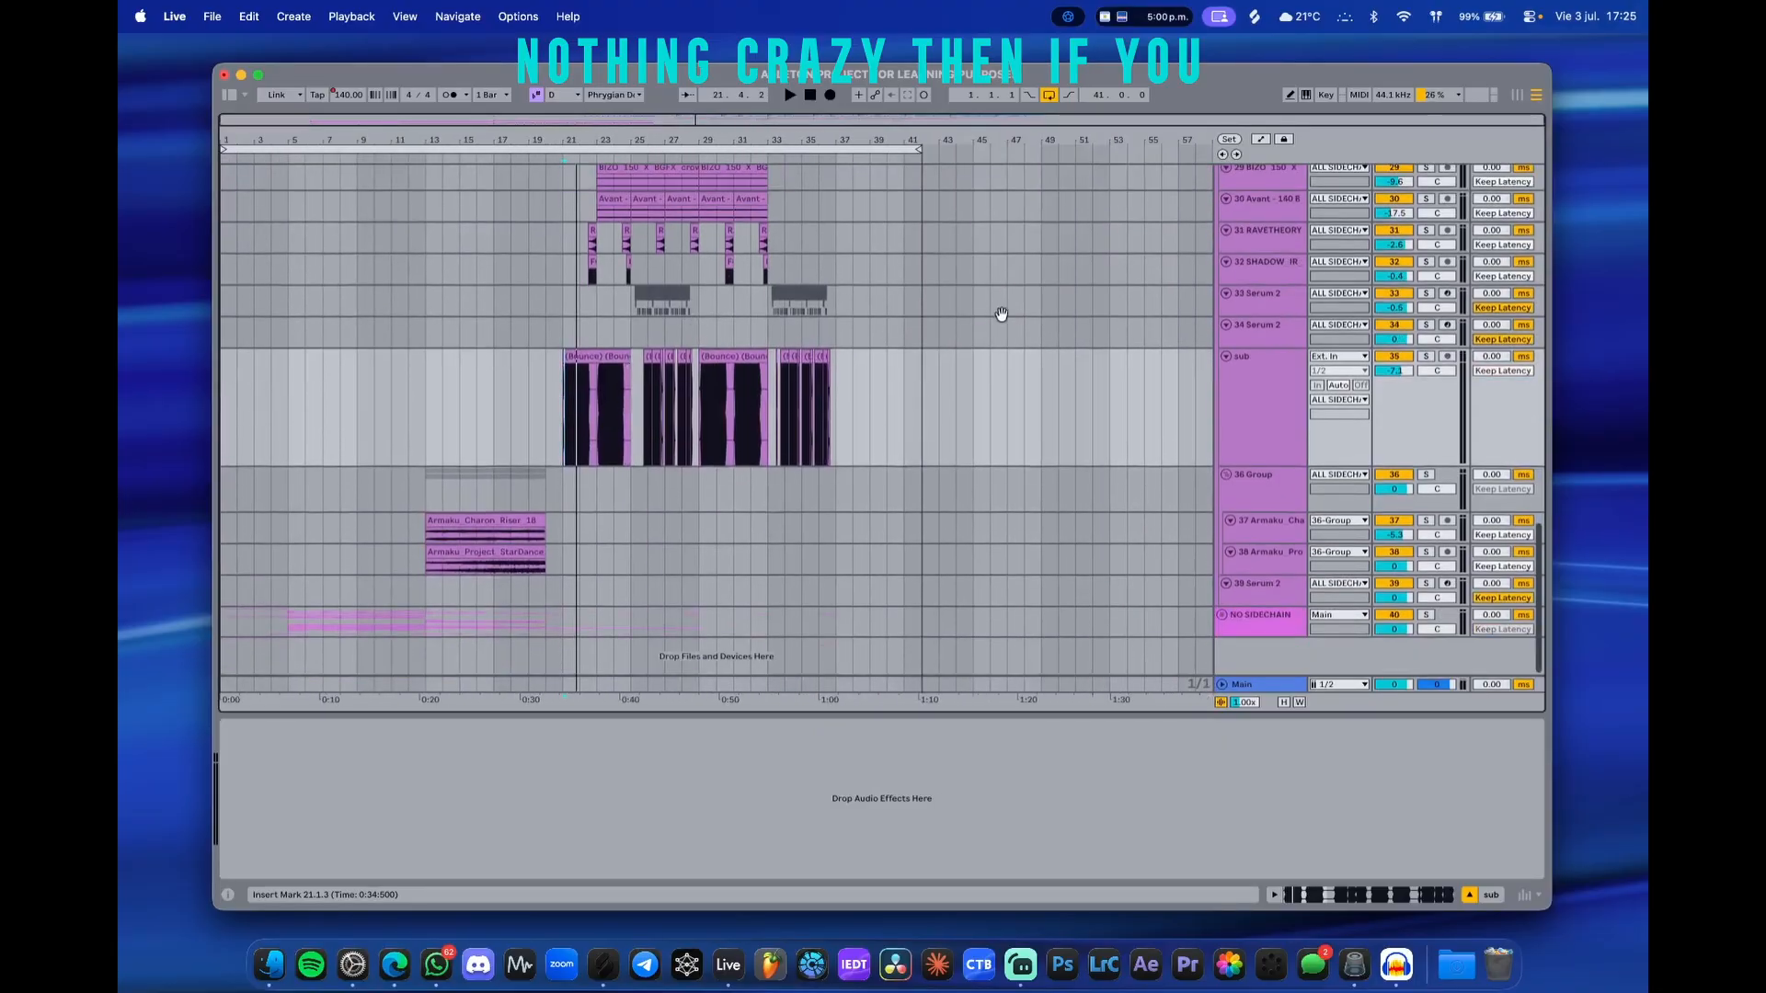
pyautogui.scroll(5, 433, 575)
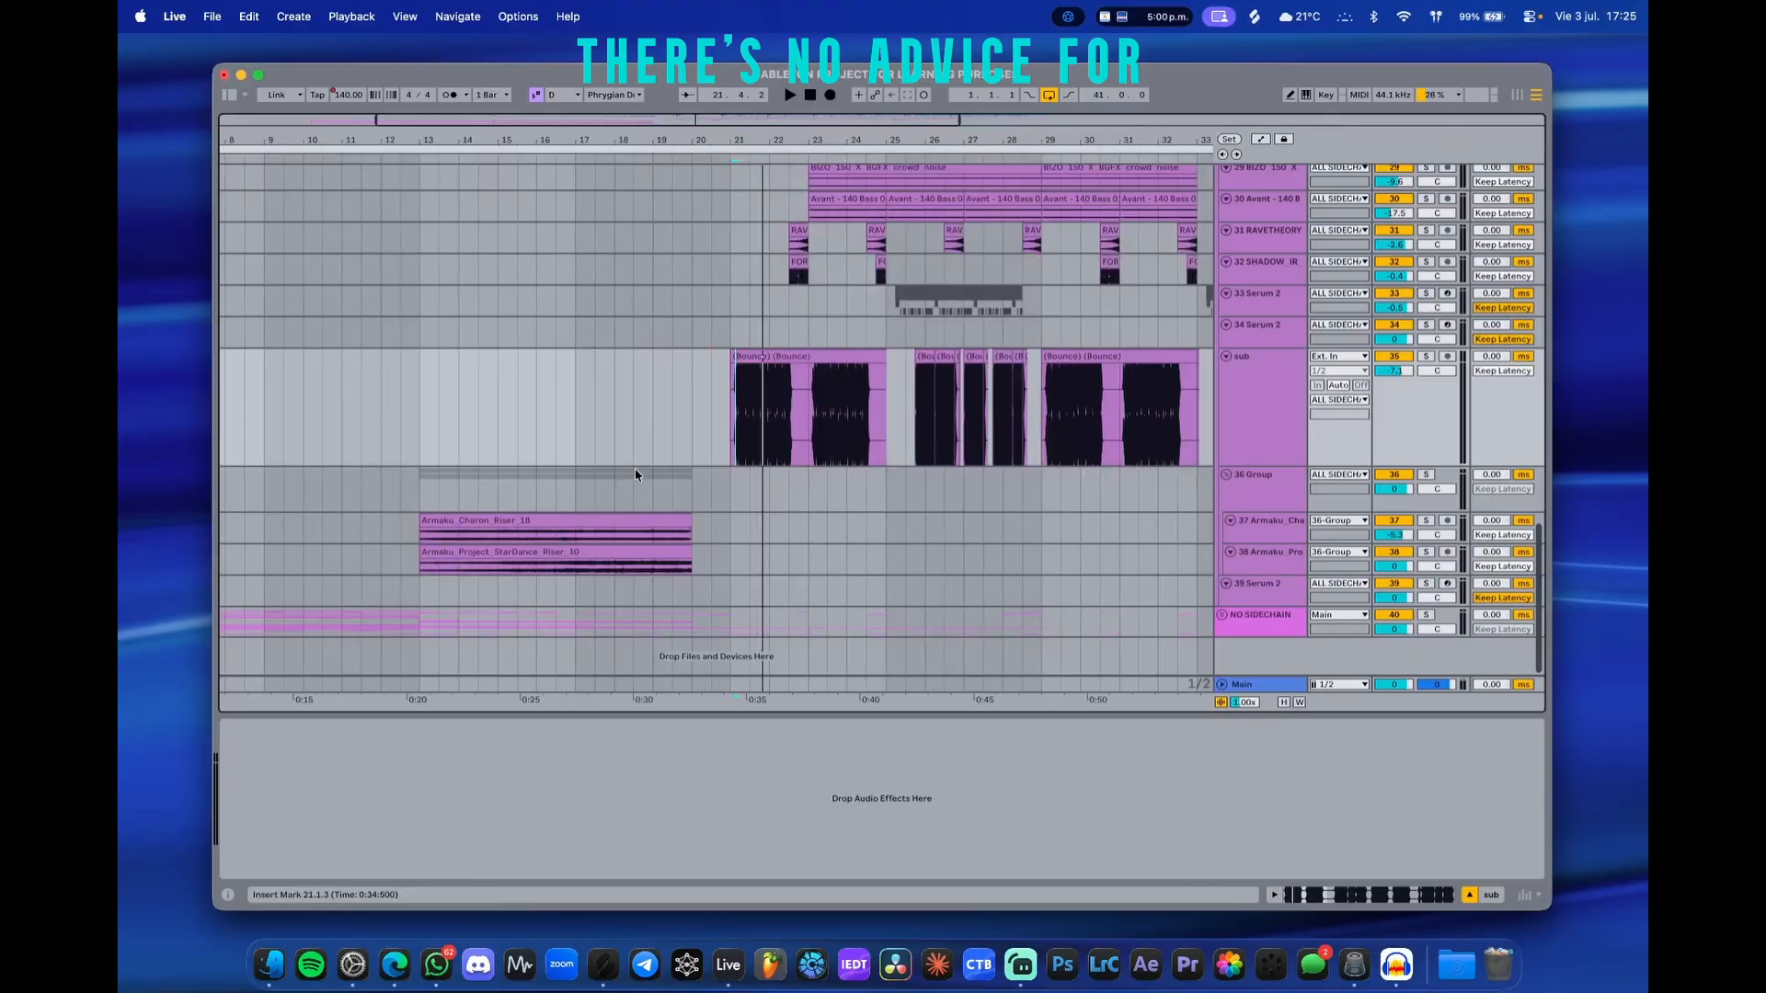
pyautogui.moveTo(634, 512); pyautogui.dragTo(832, 549)
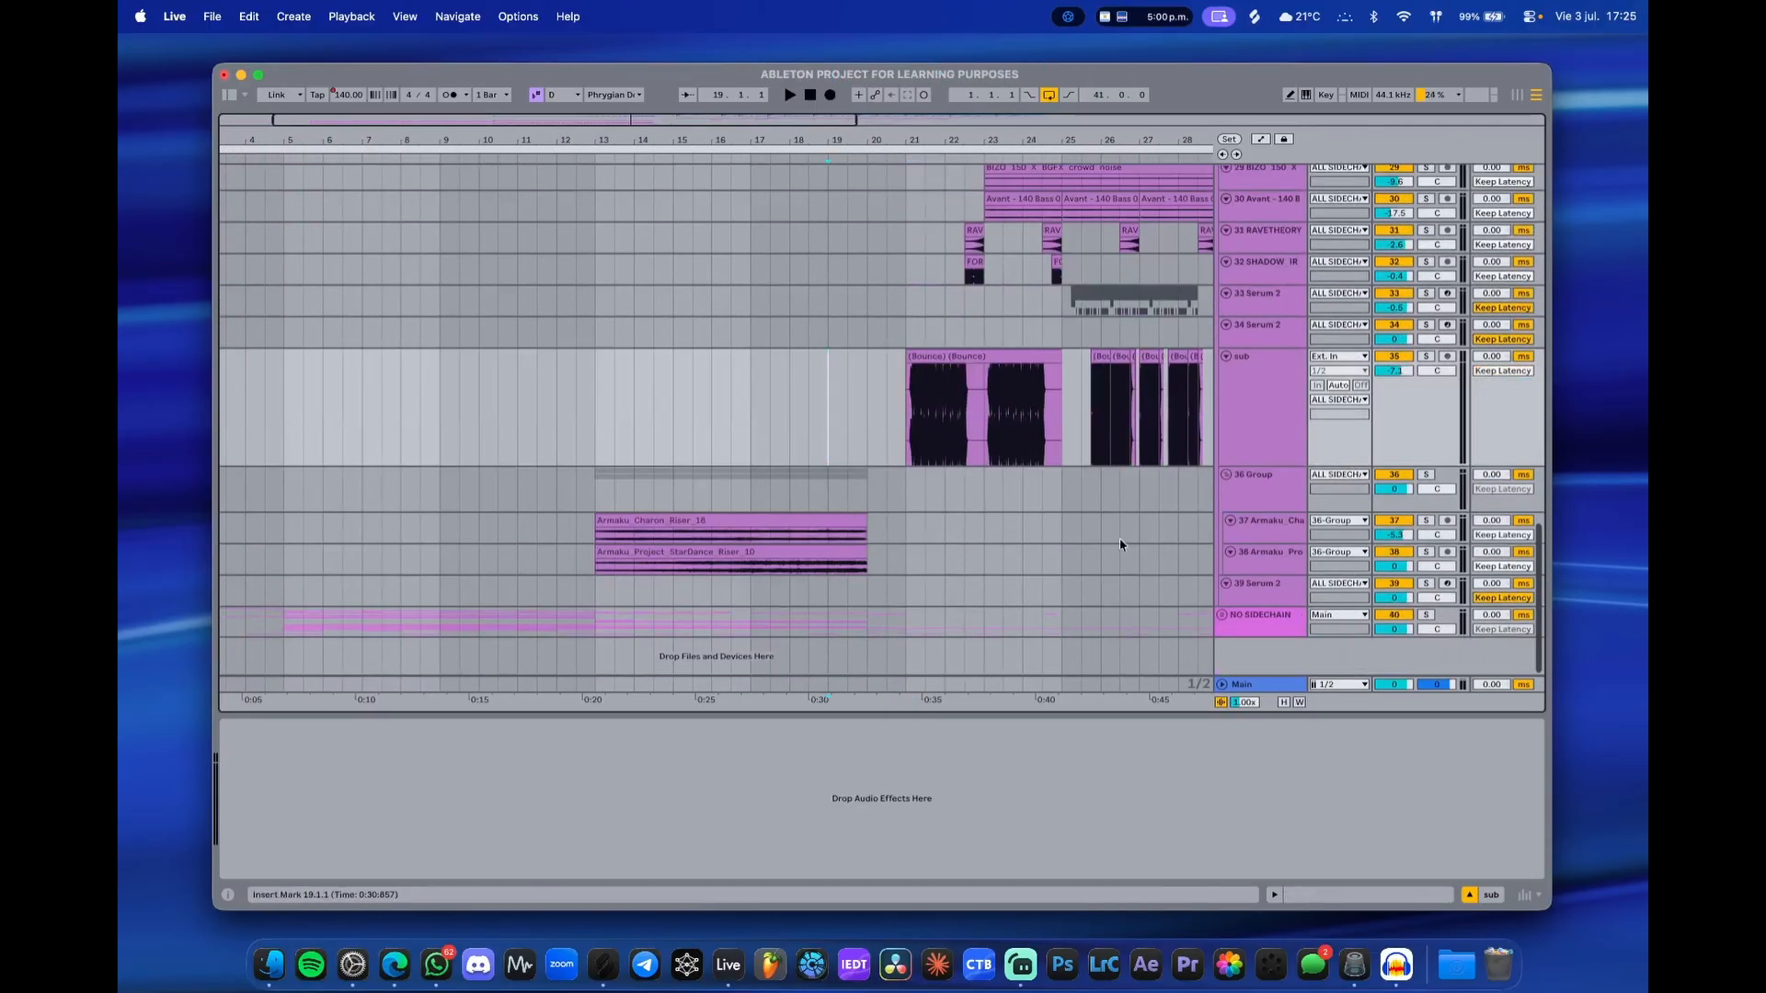
pyautogui.click(1264, 499)
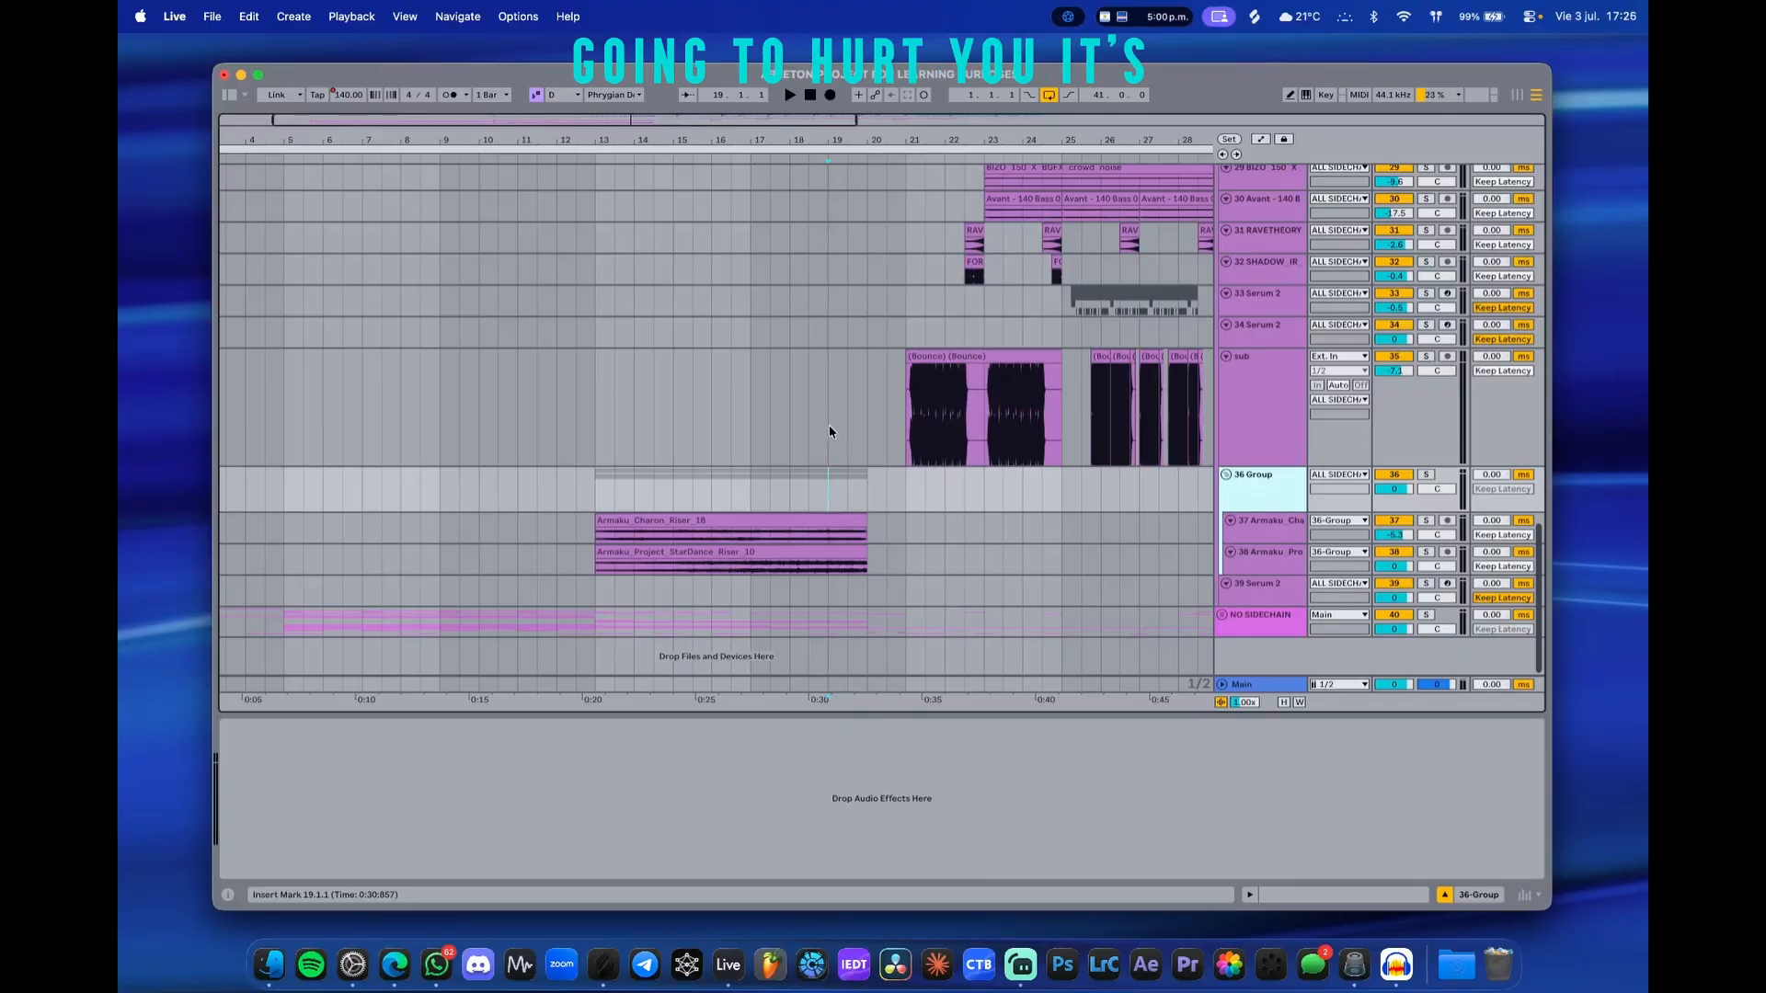
# - Place the insert mark at 5.1.1 on rave stab track 14 to show its device chain
pyautogui.scroll(10, 839, 497)
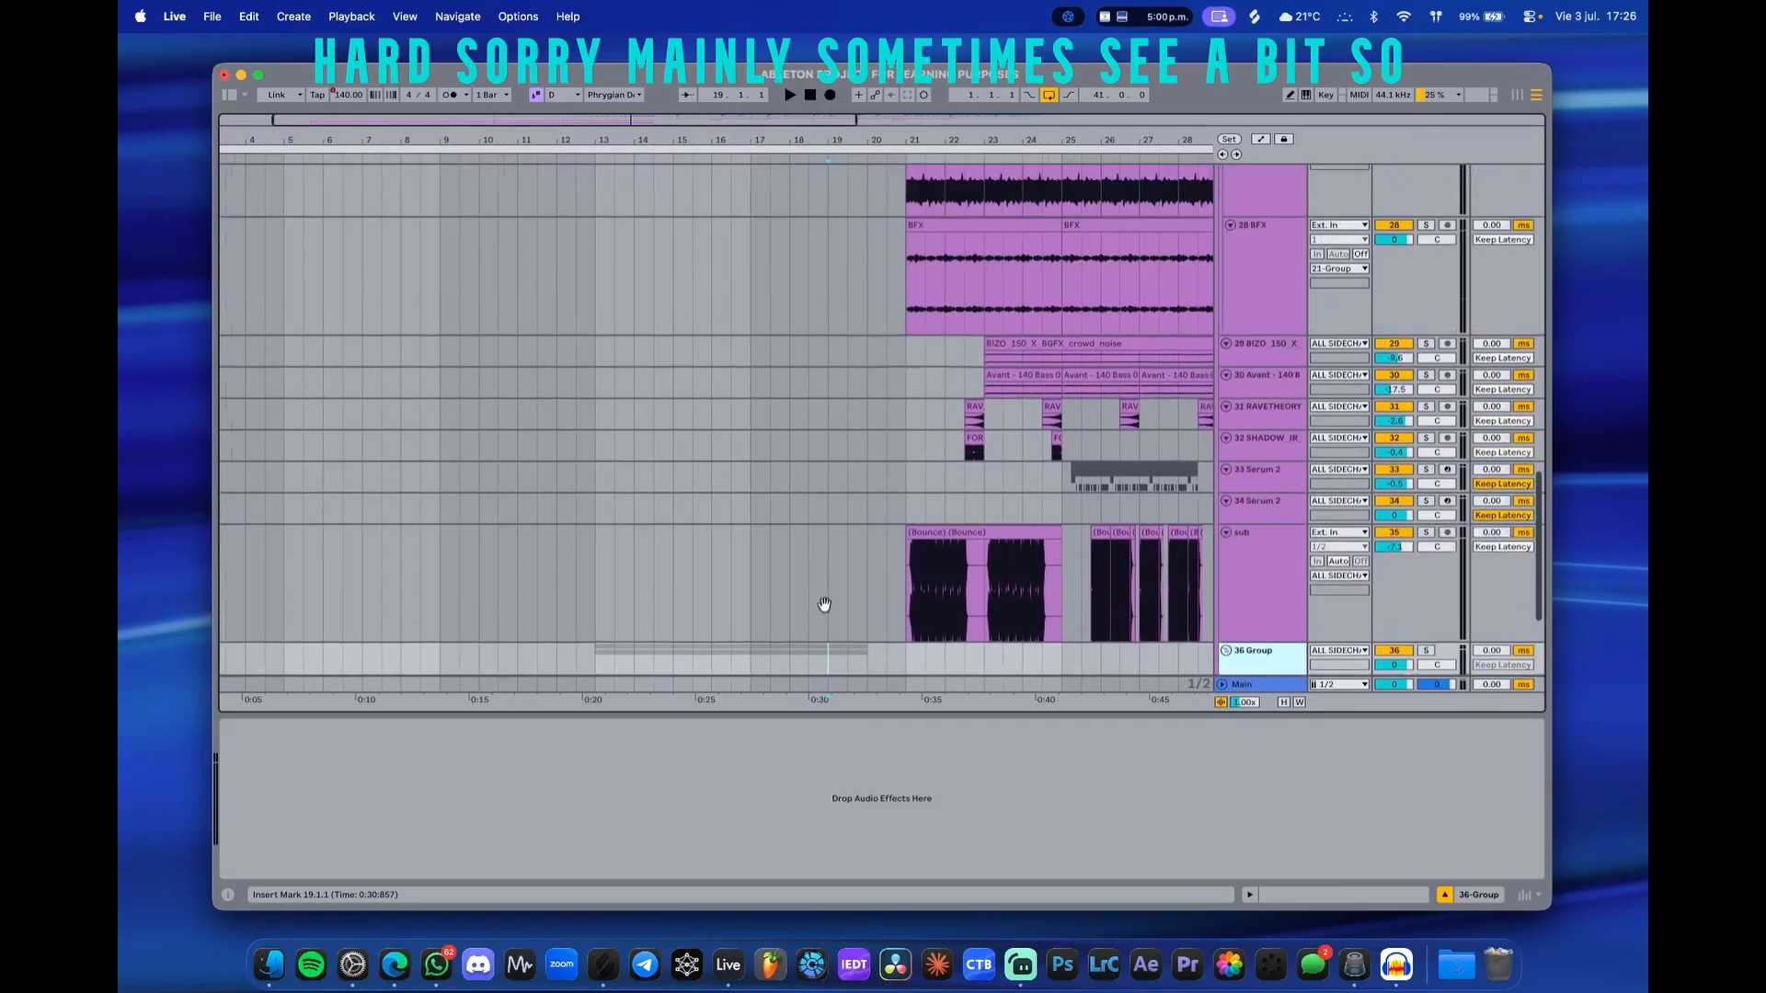
pyautogui.scroll(10, 791, 439)
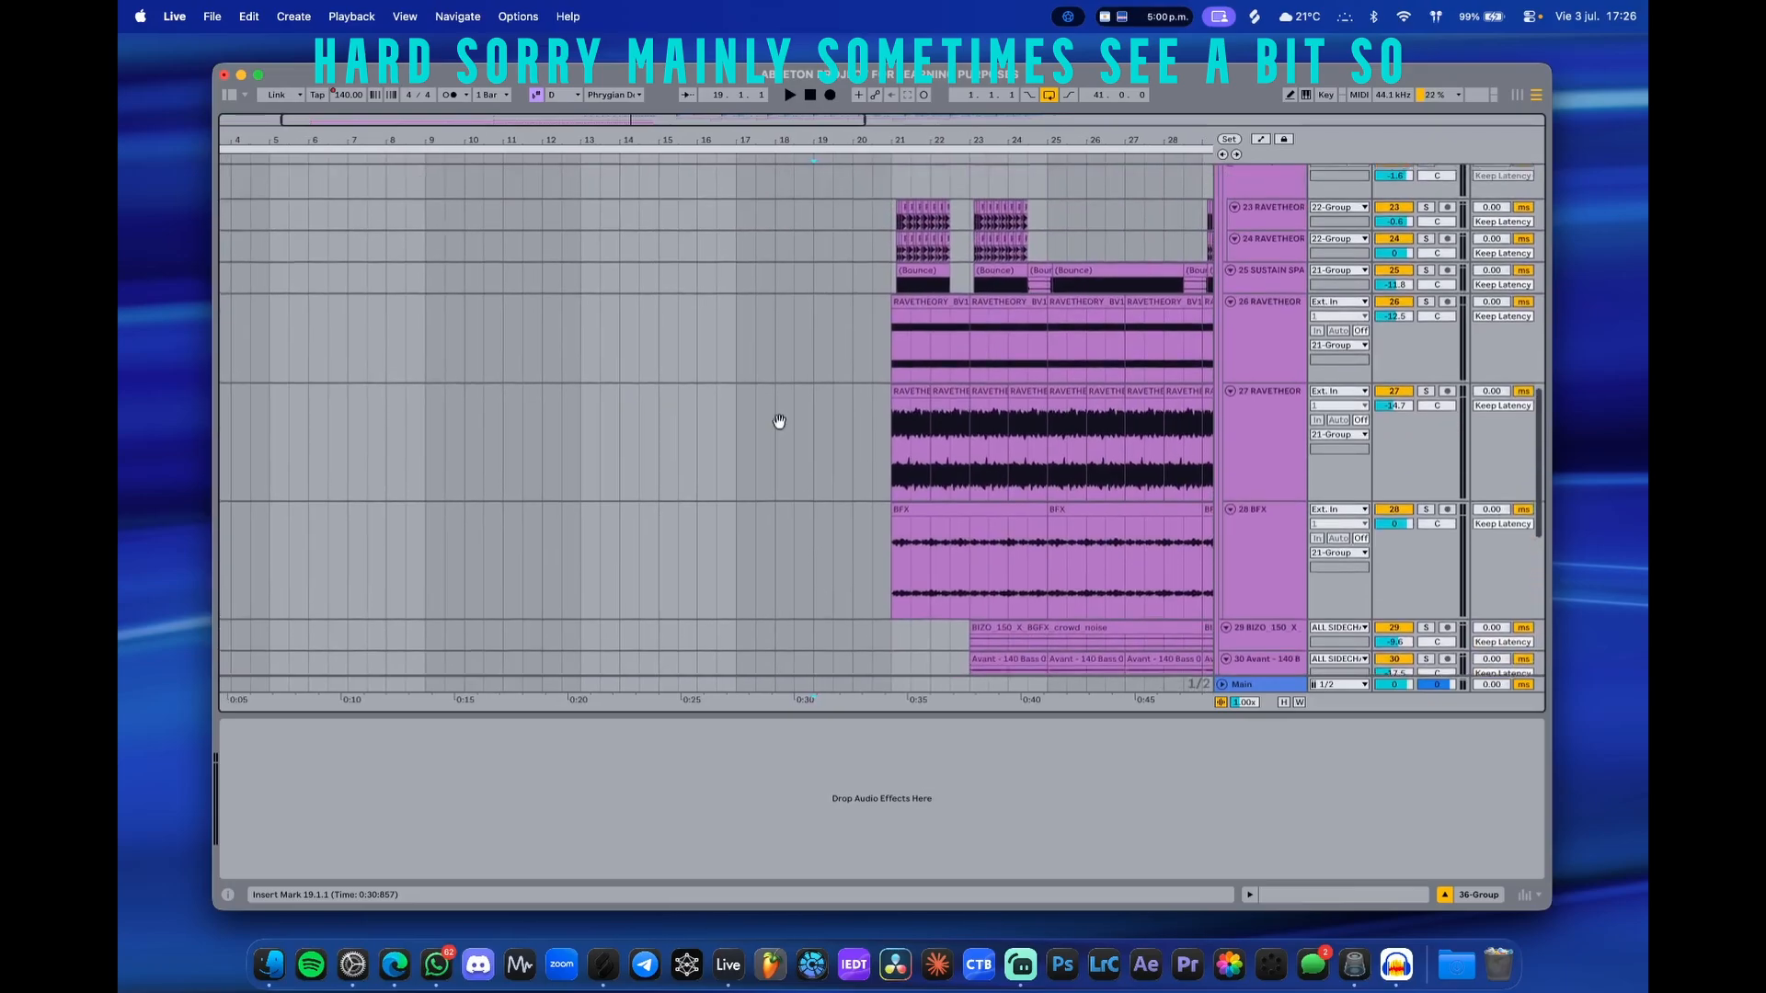
pyautogui.scroll(3, 785, 469)
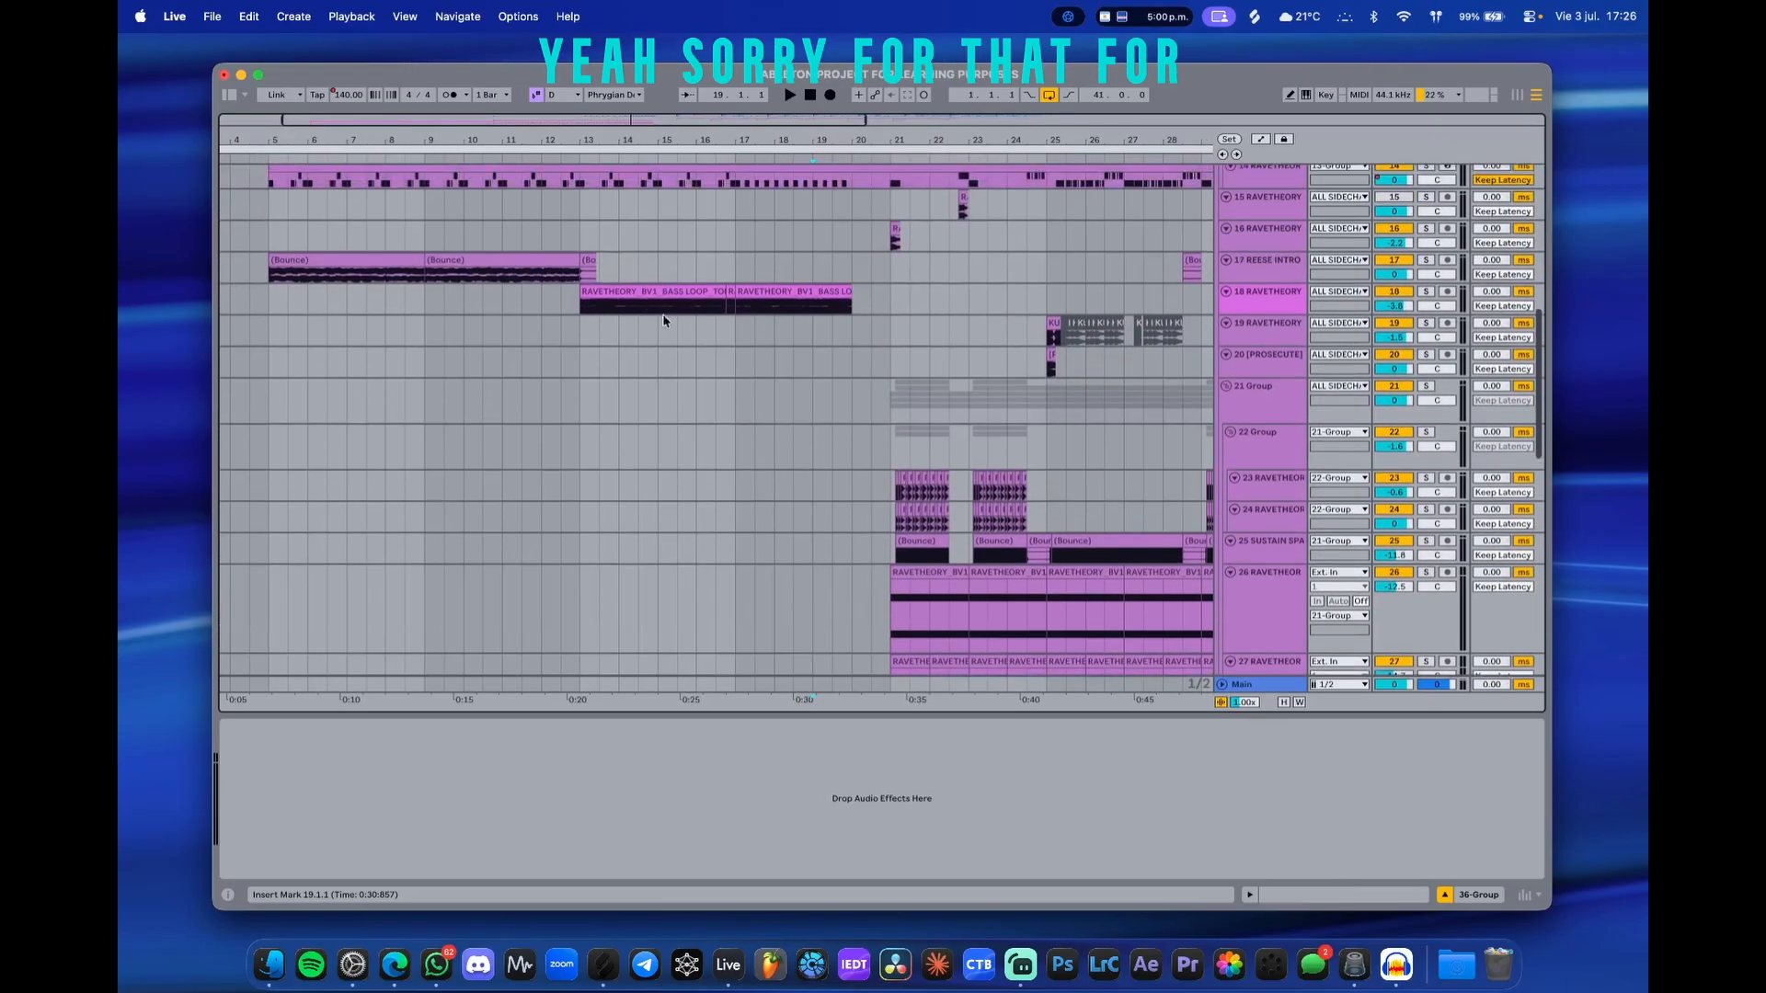
pyautogui.scroll(5, 665, 320)
pyautogui.scroll(-1, 417, 486)
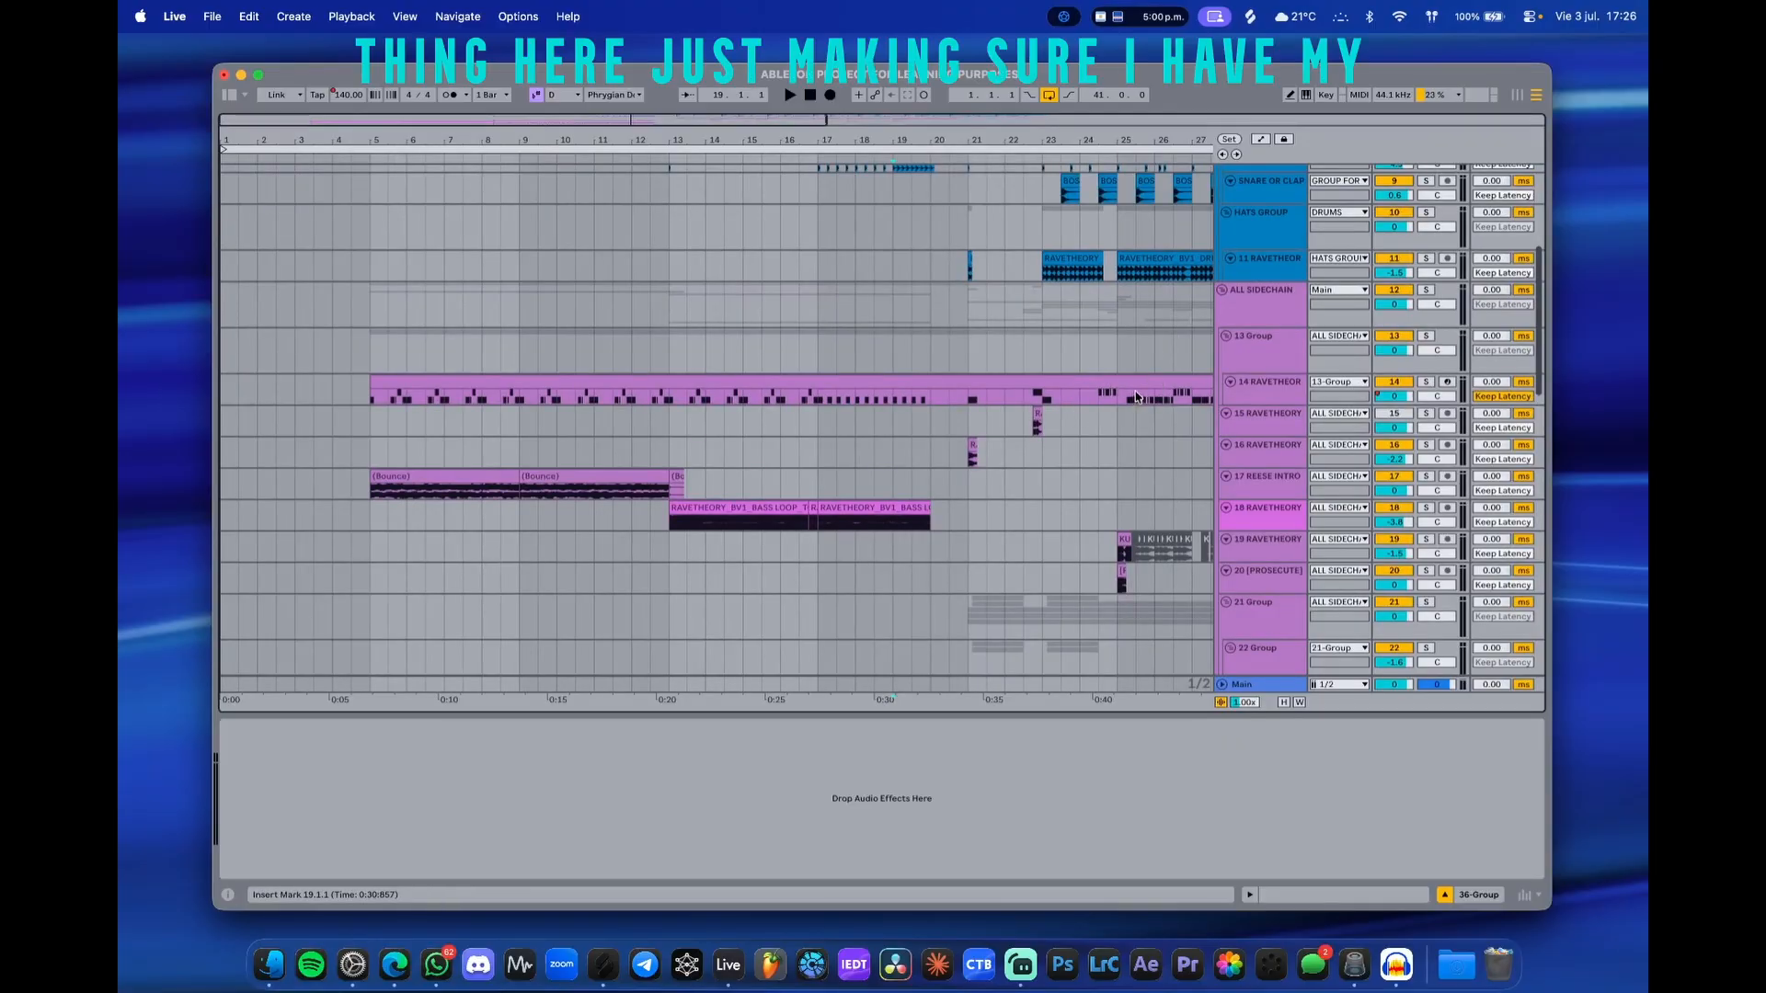
pyautogui.scroll(1, 714, 451)
pyautogui.click(375, 440)
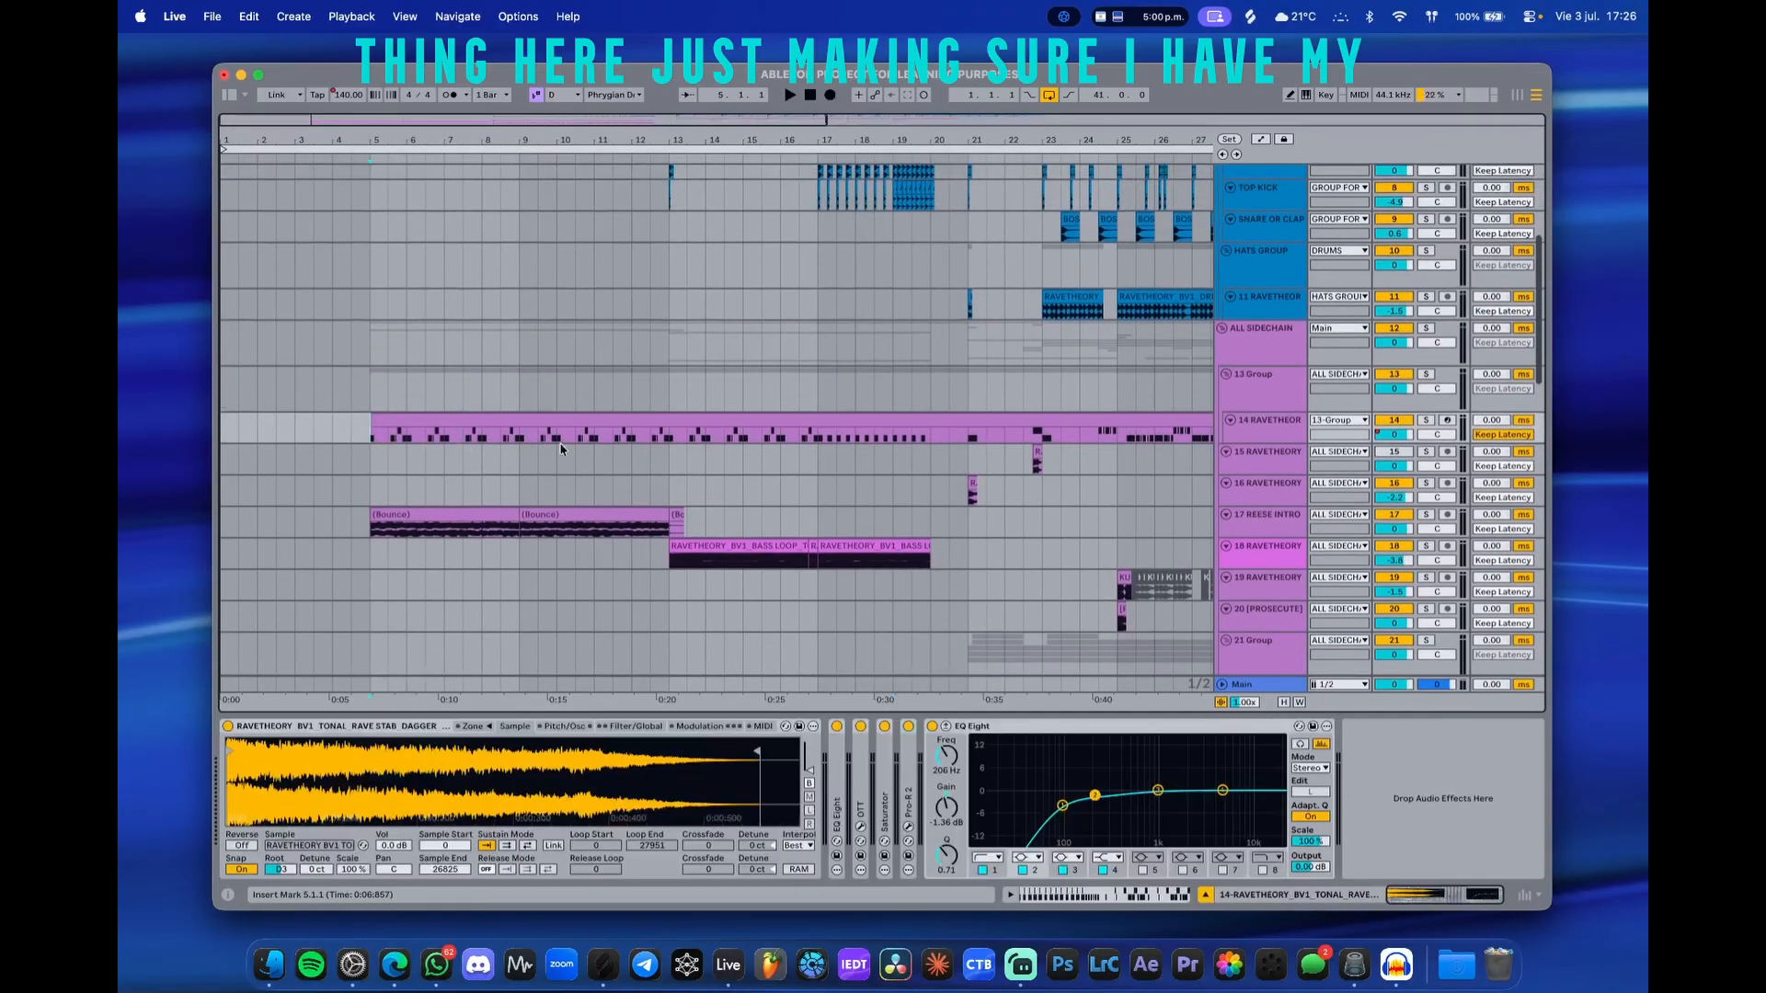
# - Select group 13, show automation for its FX TYPE rack's REVERB and DELAY macros, and enlarge the group track
pyautogui.click(1265, 375)
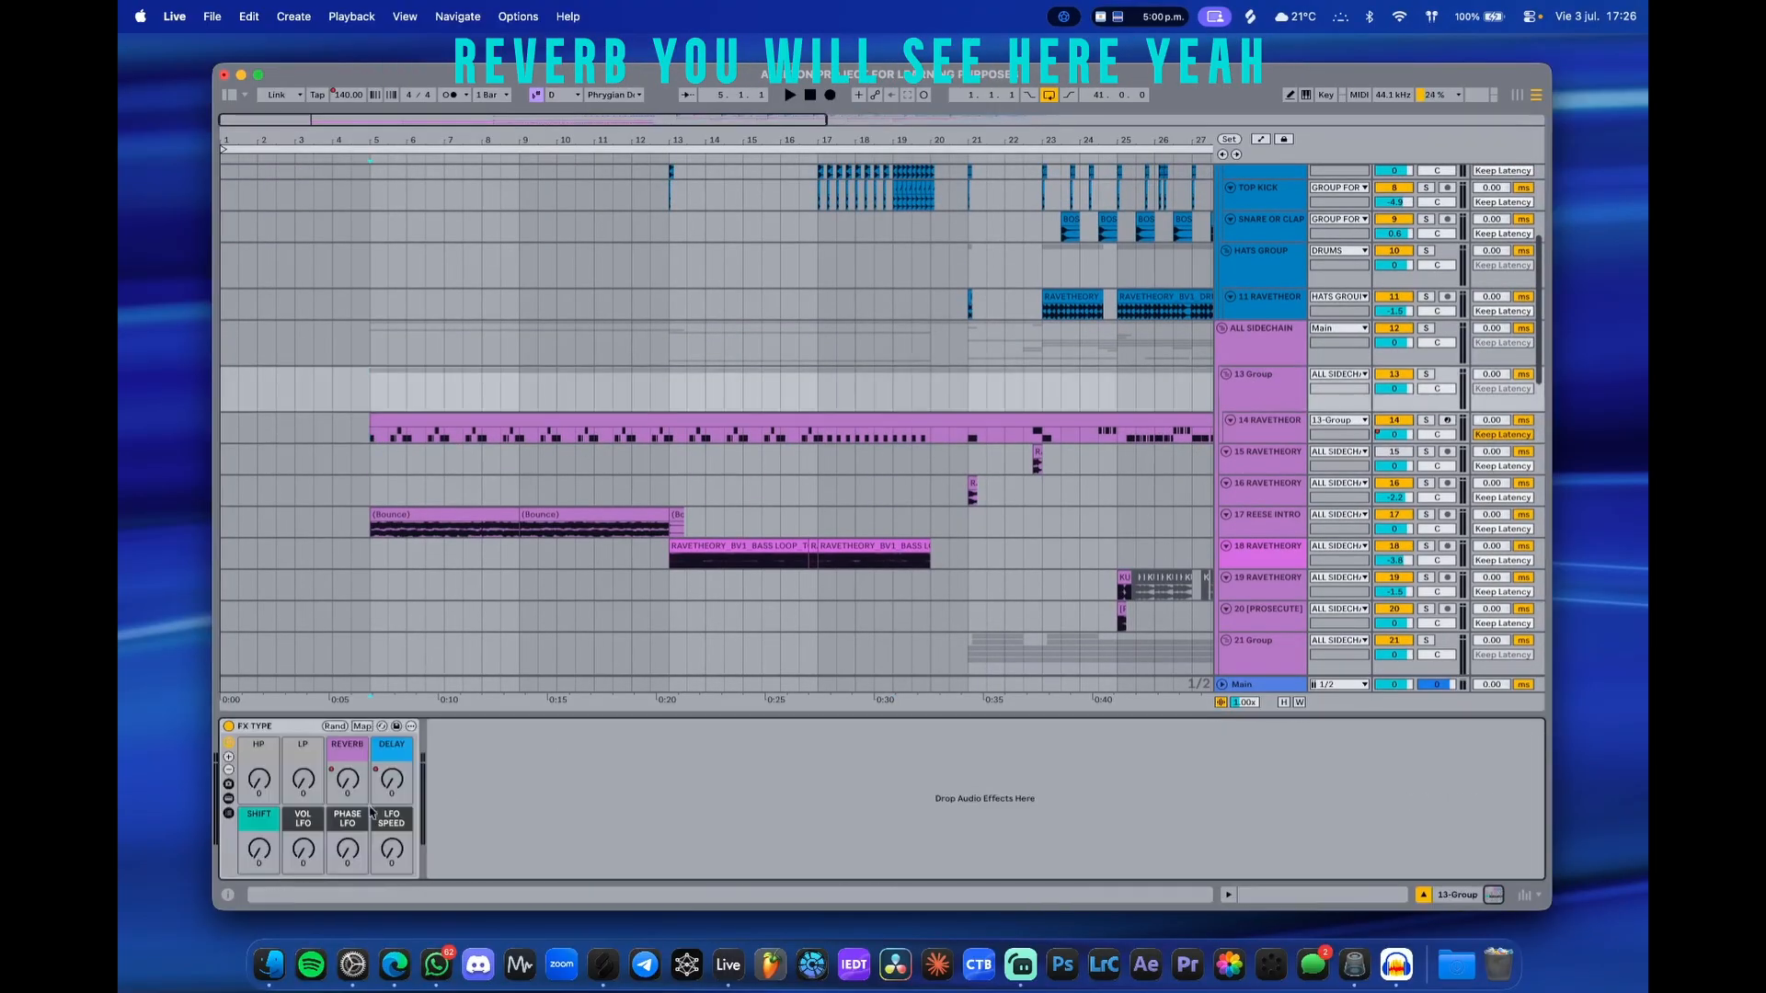
pyautogui.press('a')
pyautogui.click(351, 781)
pyautogui.click(392, 781)
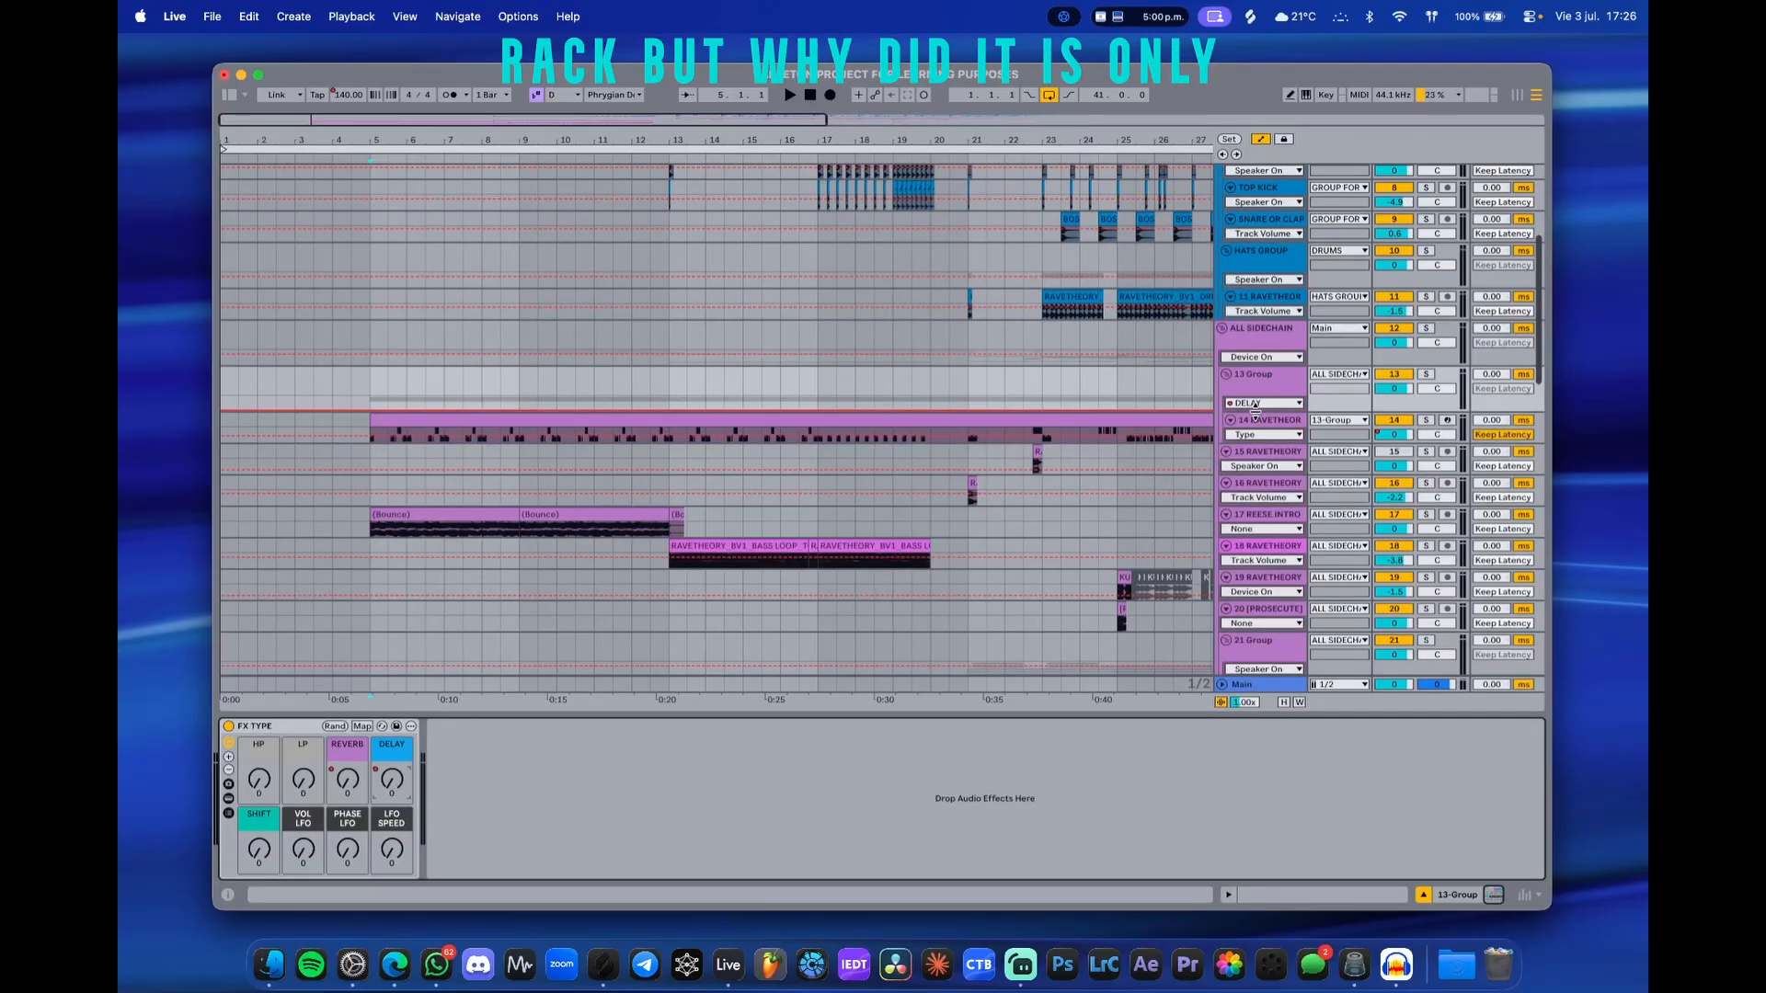
pyautogui.moveTo(1255, 415); pyautogui.dragTo(1254, 493)
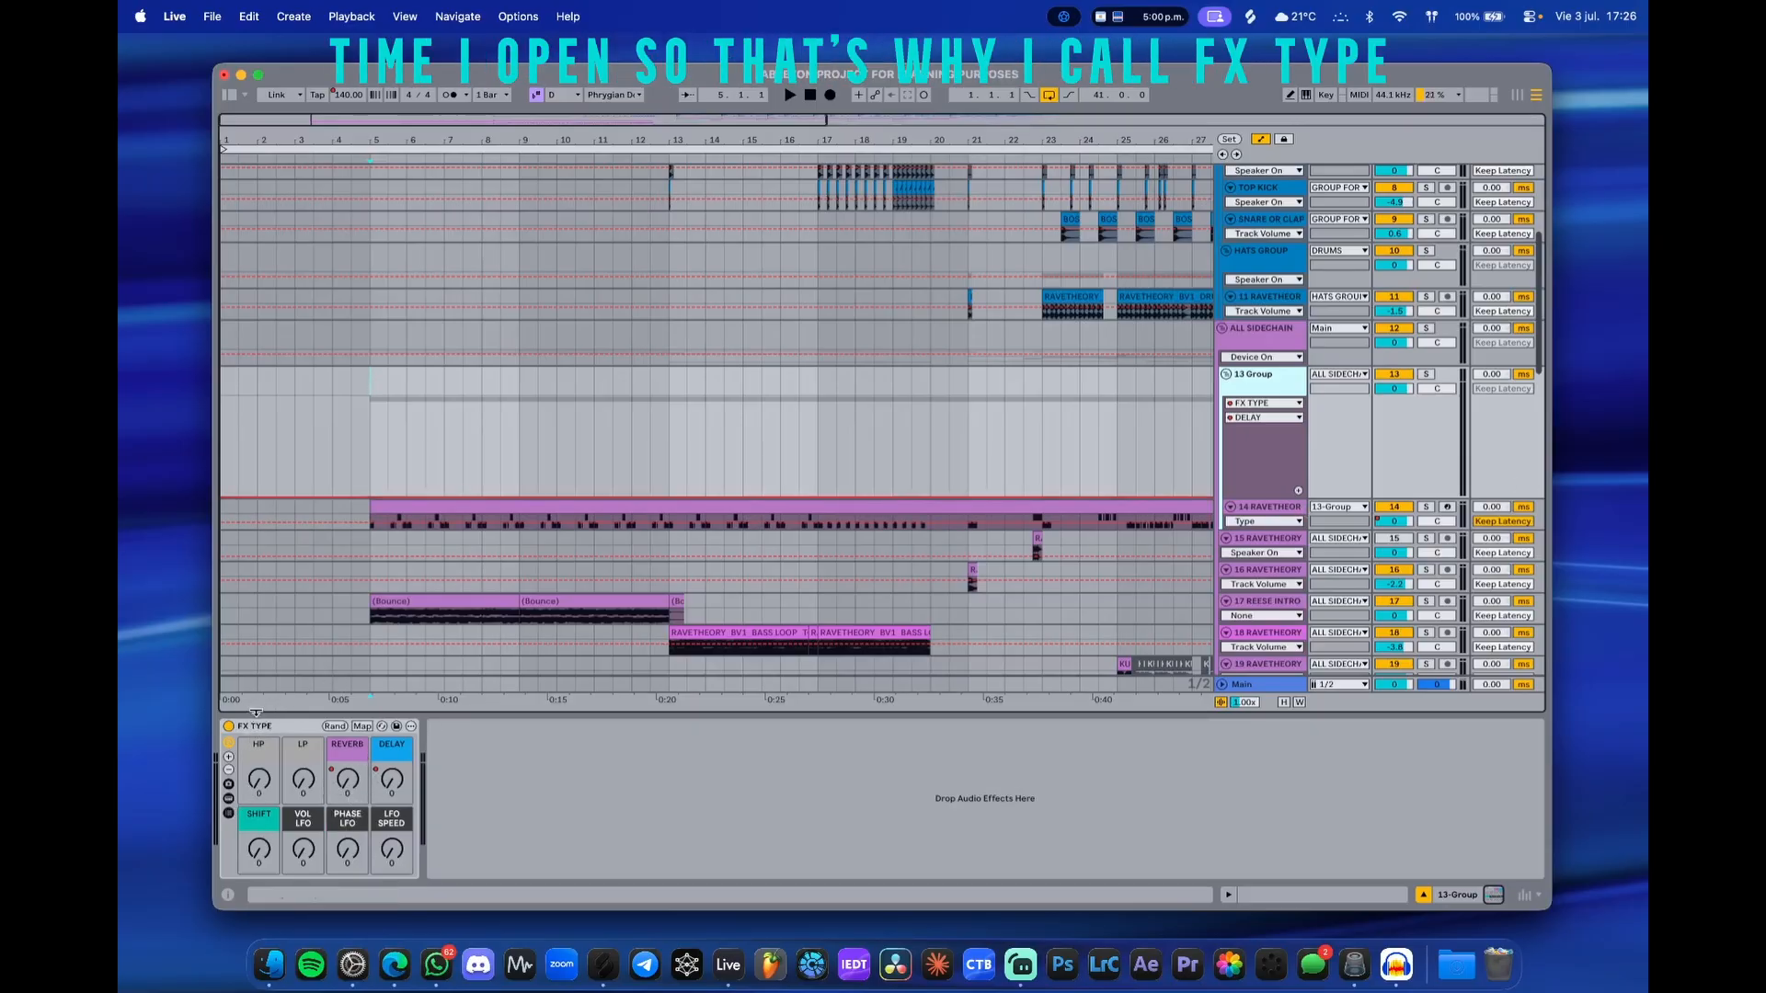
# - Show group 13's REVERB automation lane, then solo the group and play it from 5.1.1
pyautogui.scroll(-5, 605, 460)
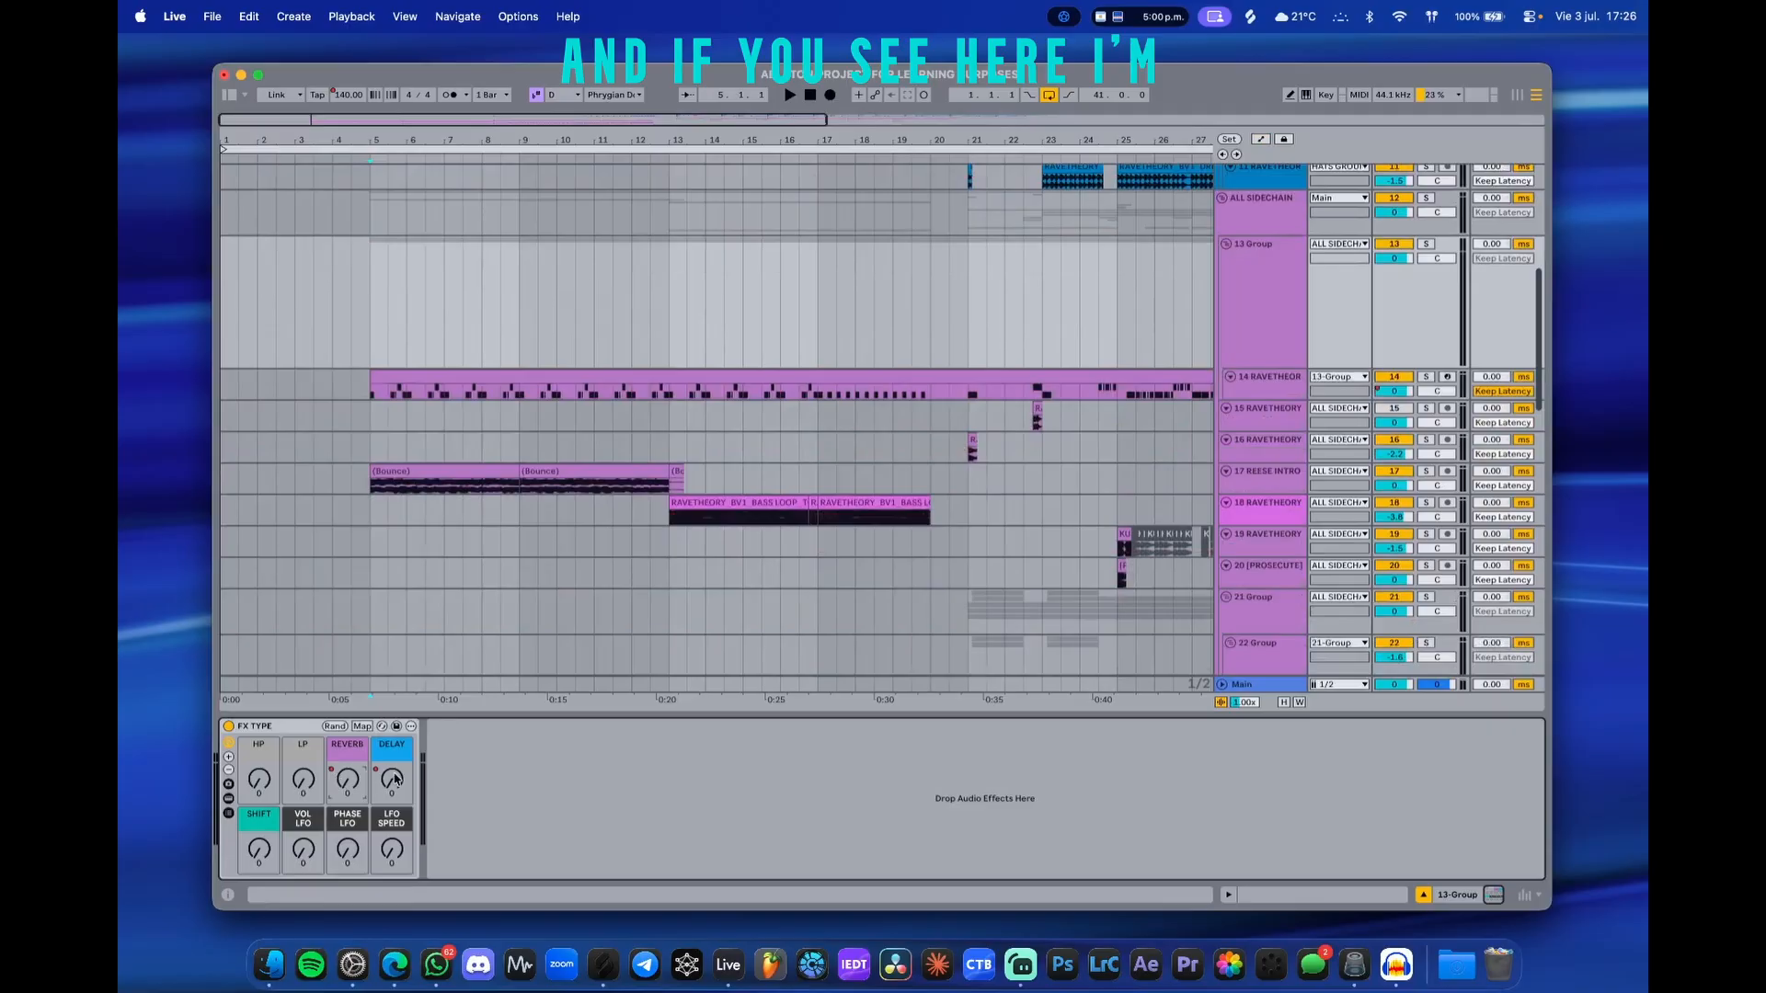
pyautogui.click(356, 782)
pyautogui.scroll(5, 731, 348)
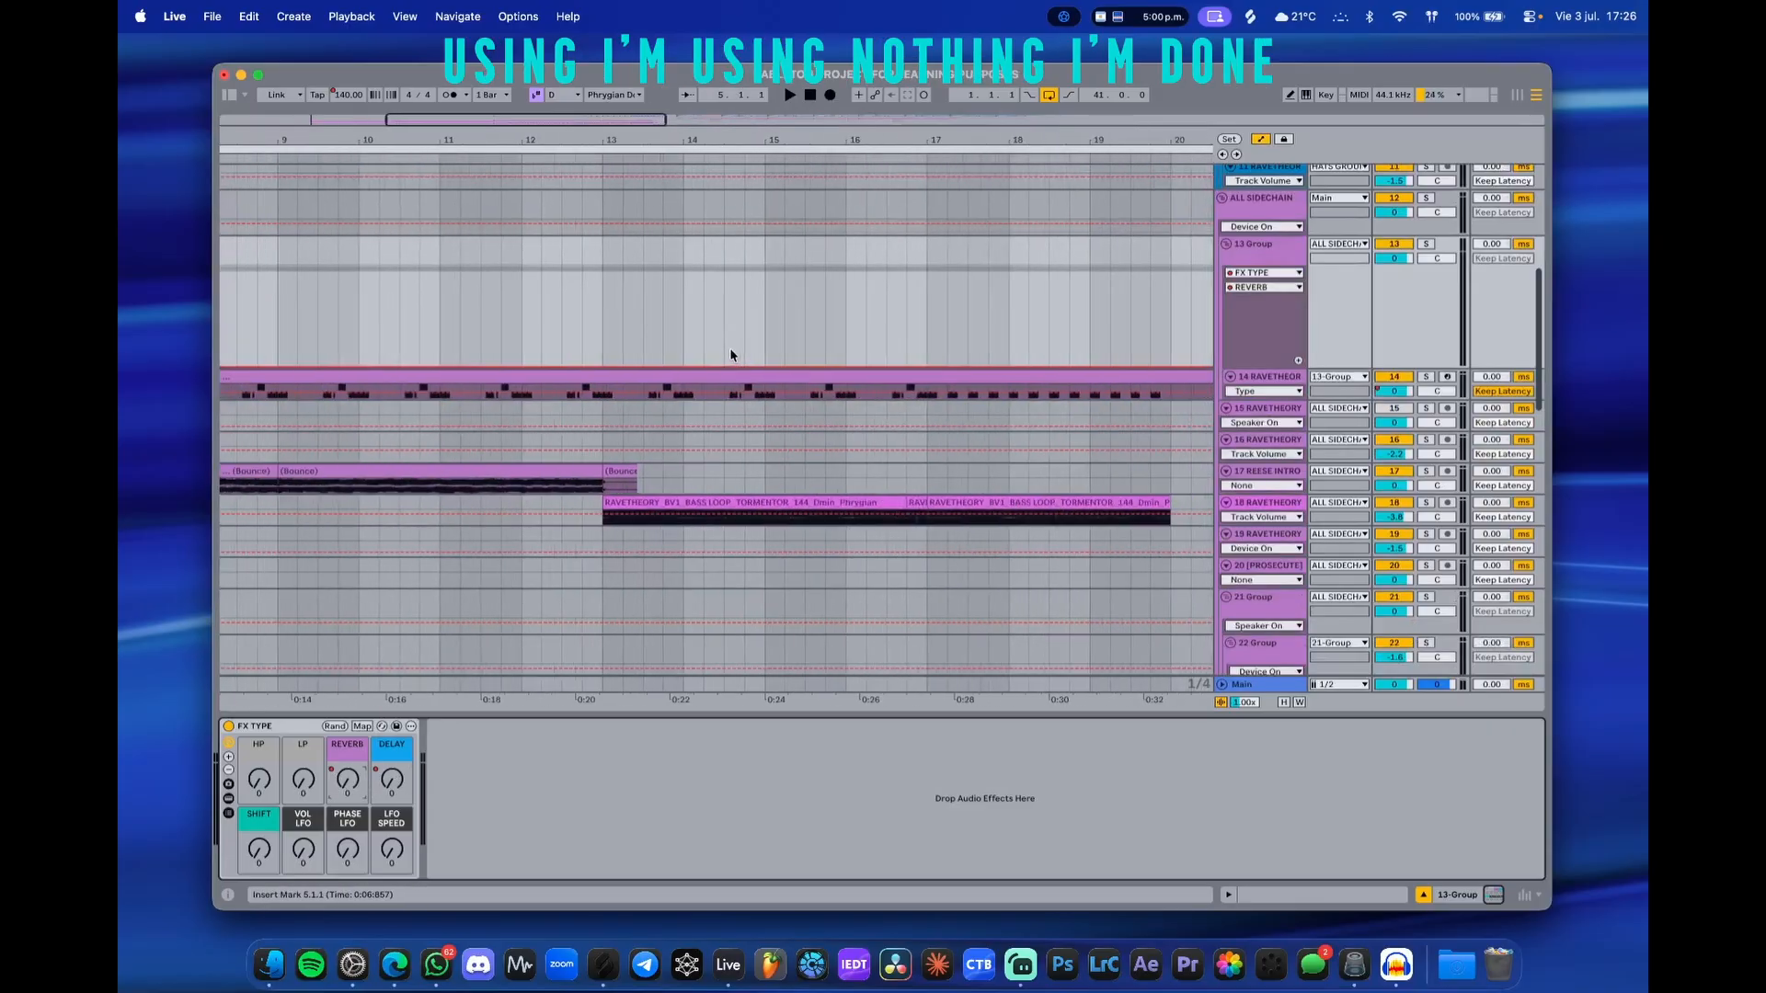
pyautogui.scroll(-7, 730, 348)
pyautogui.click(326, 324)
pyautogui.press('s')
pyautogui.press('space')
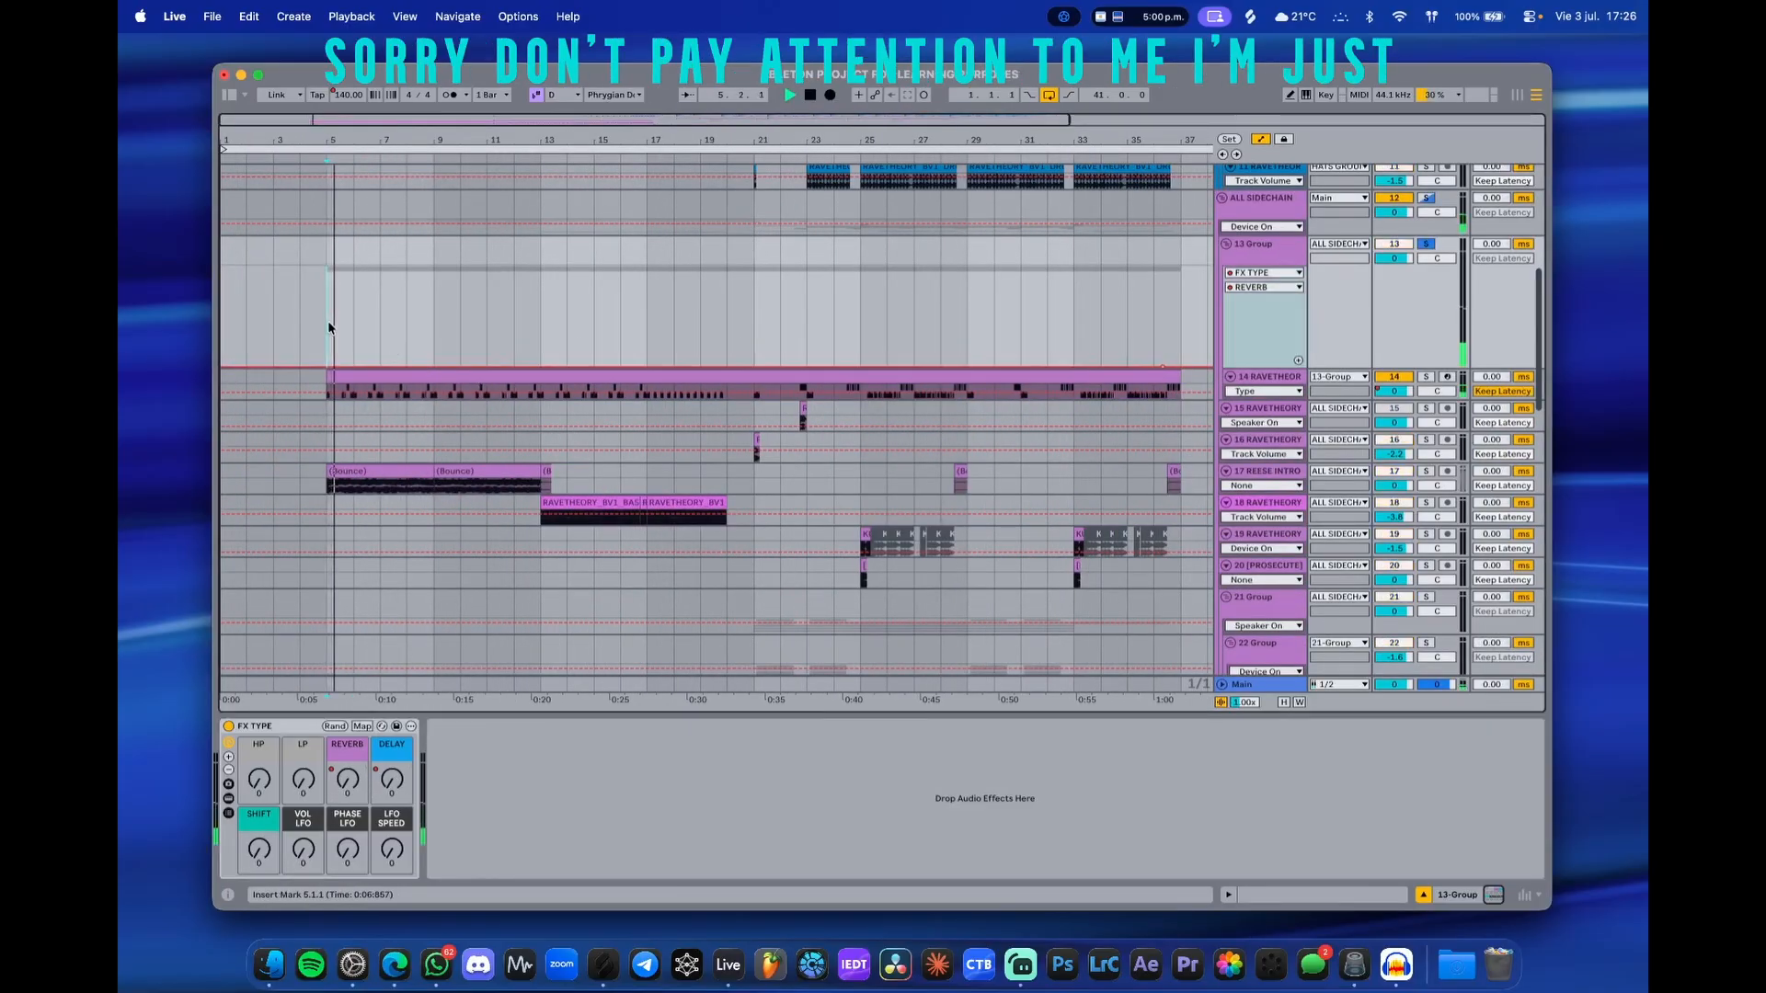
# - Inspect the device chains of track 14, the ALL SIDECHAIN group and group 13 for the low-end filtering during playback
pyautogui.click(1278, 376)
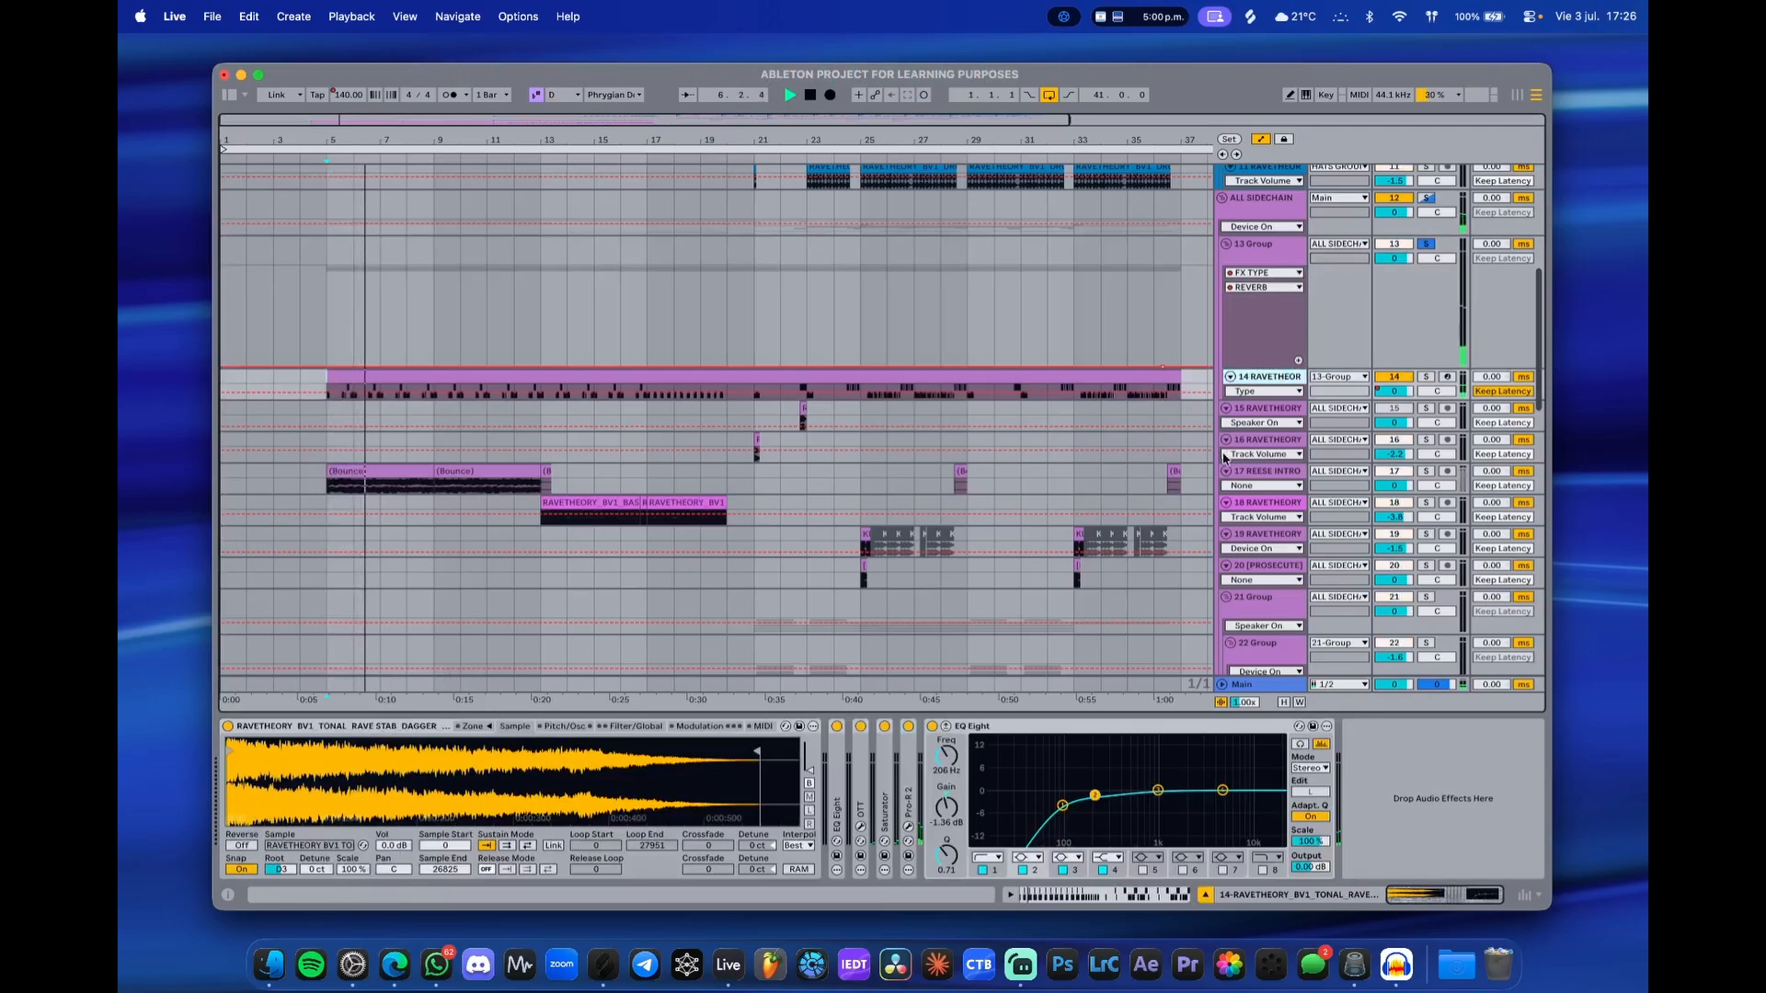
pyautogui.click(1260, 216)
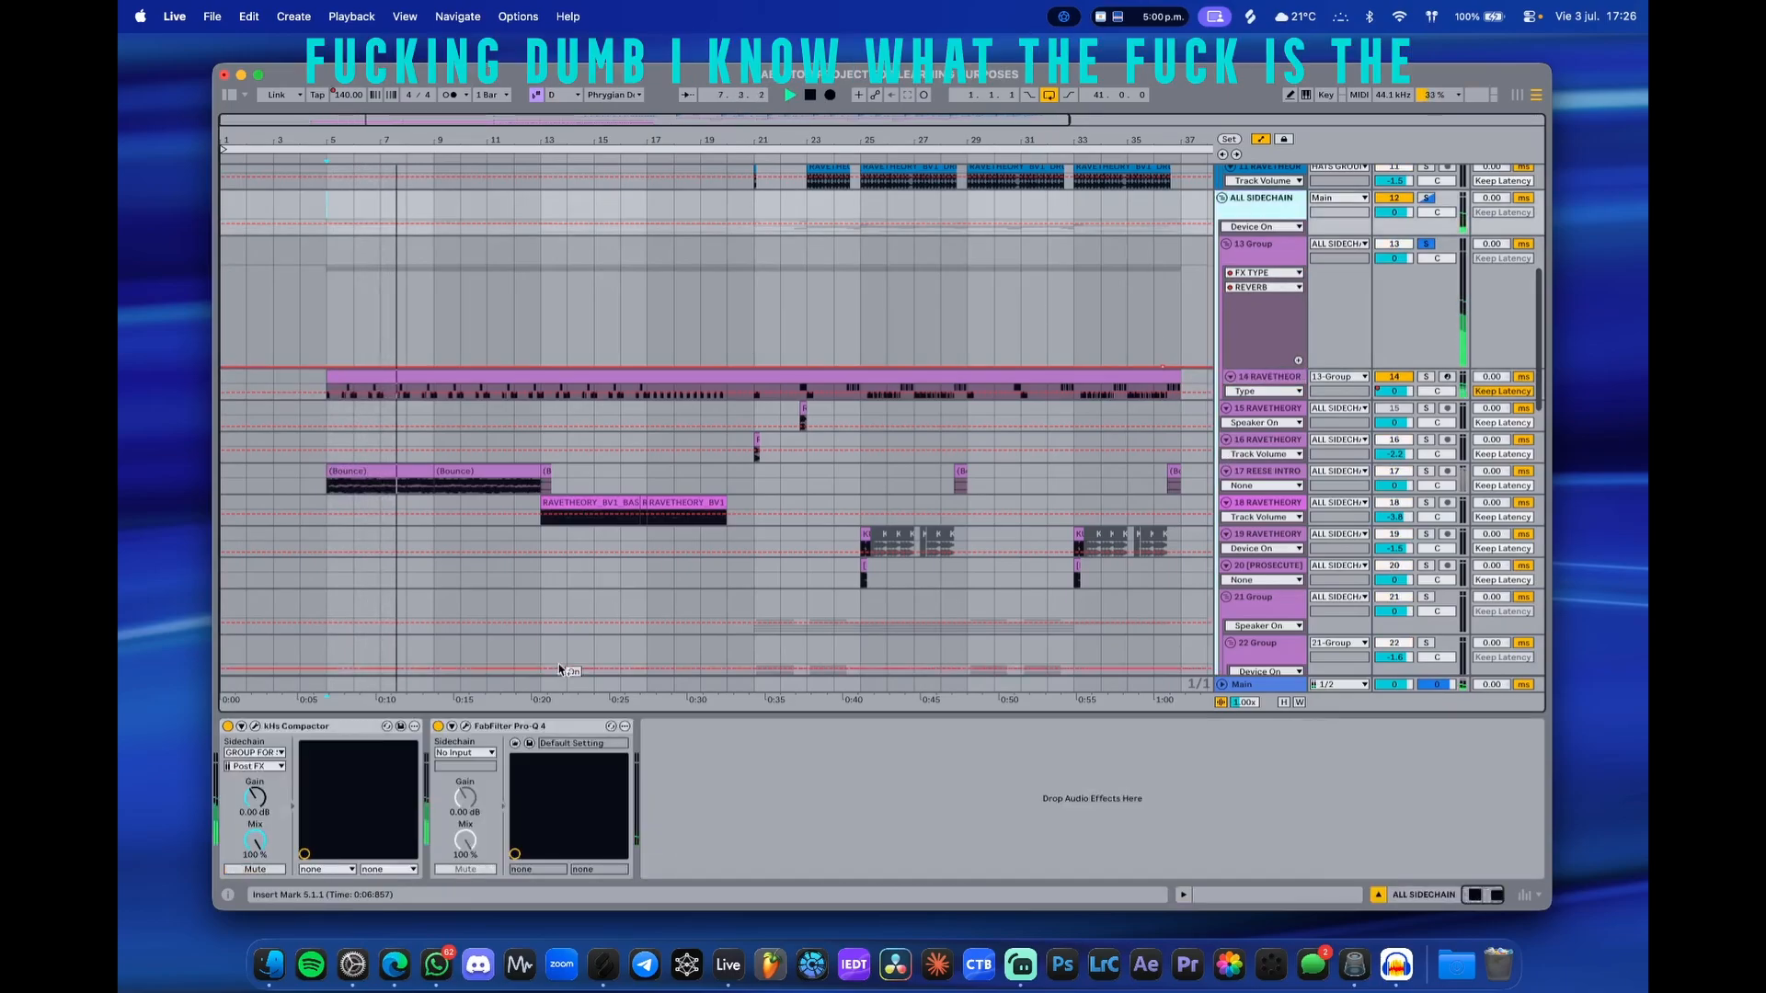
pyautogui.click(1265, 250)
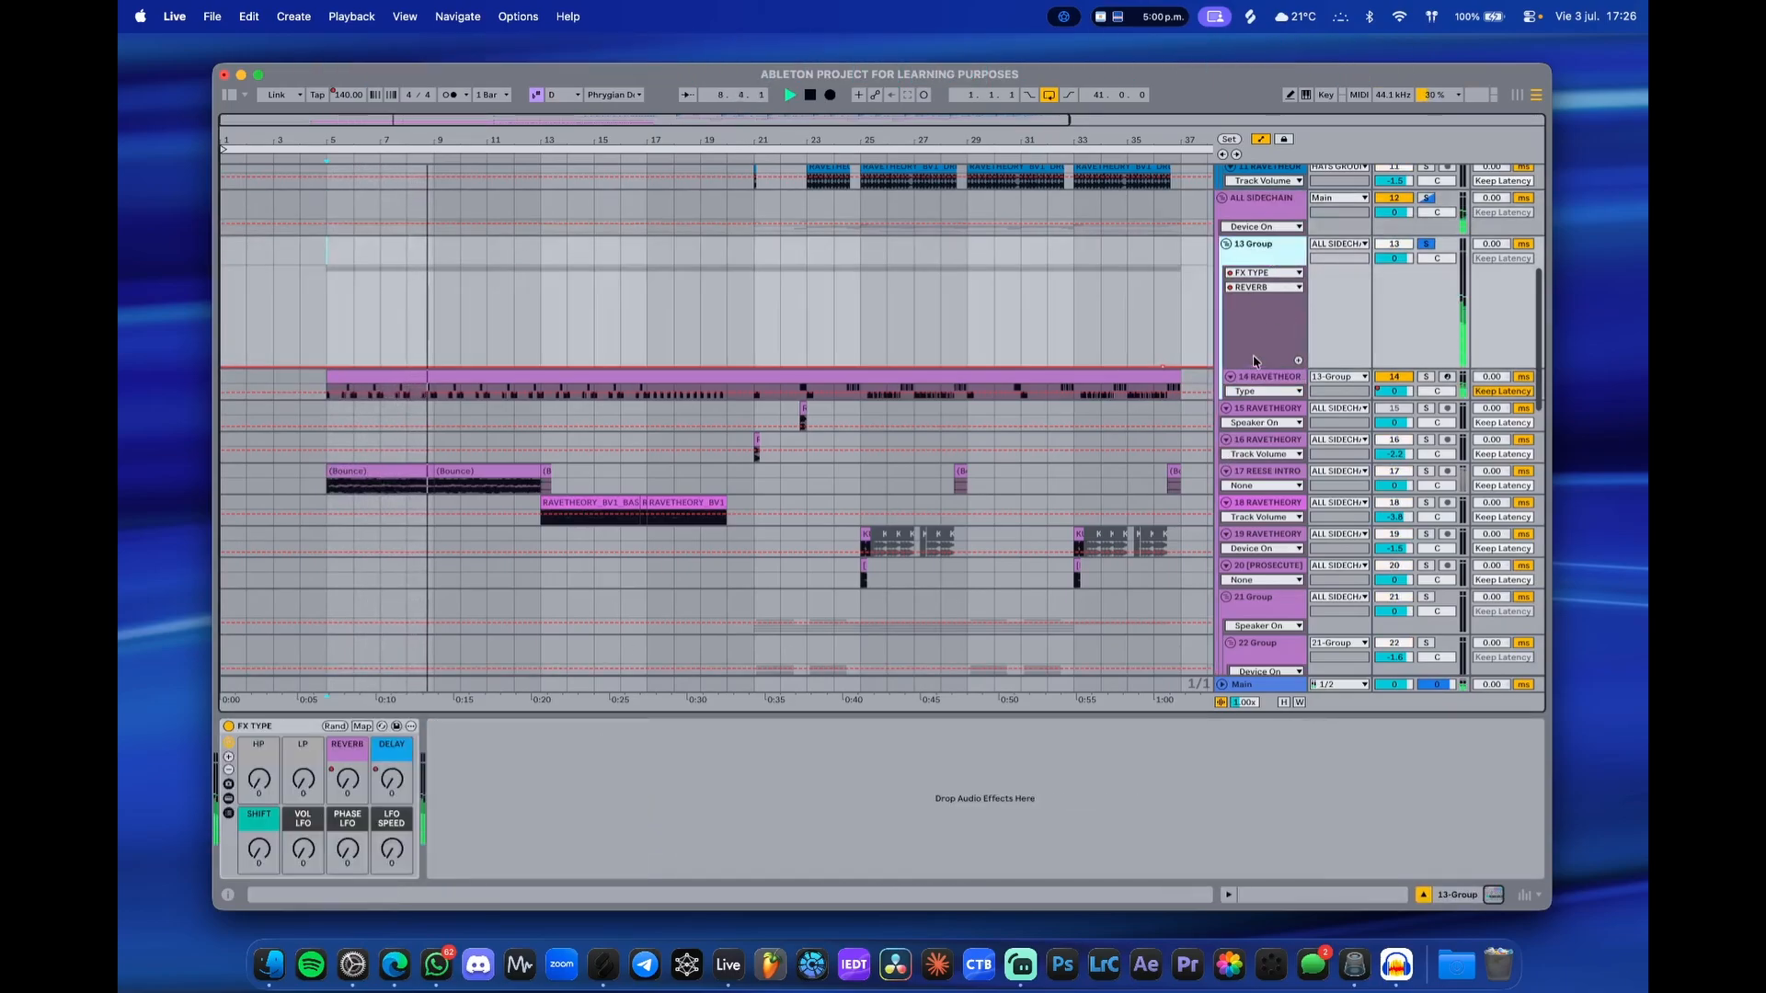
pyautogui.click(1254, 391)
pyautogui.click(1251, 386)
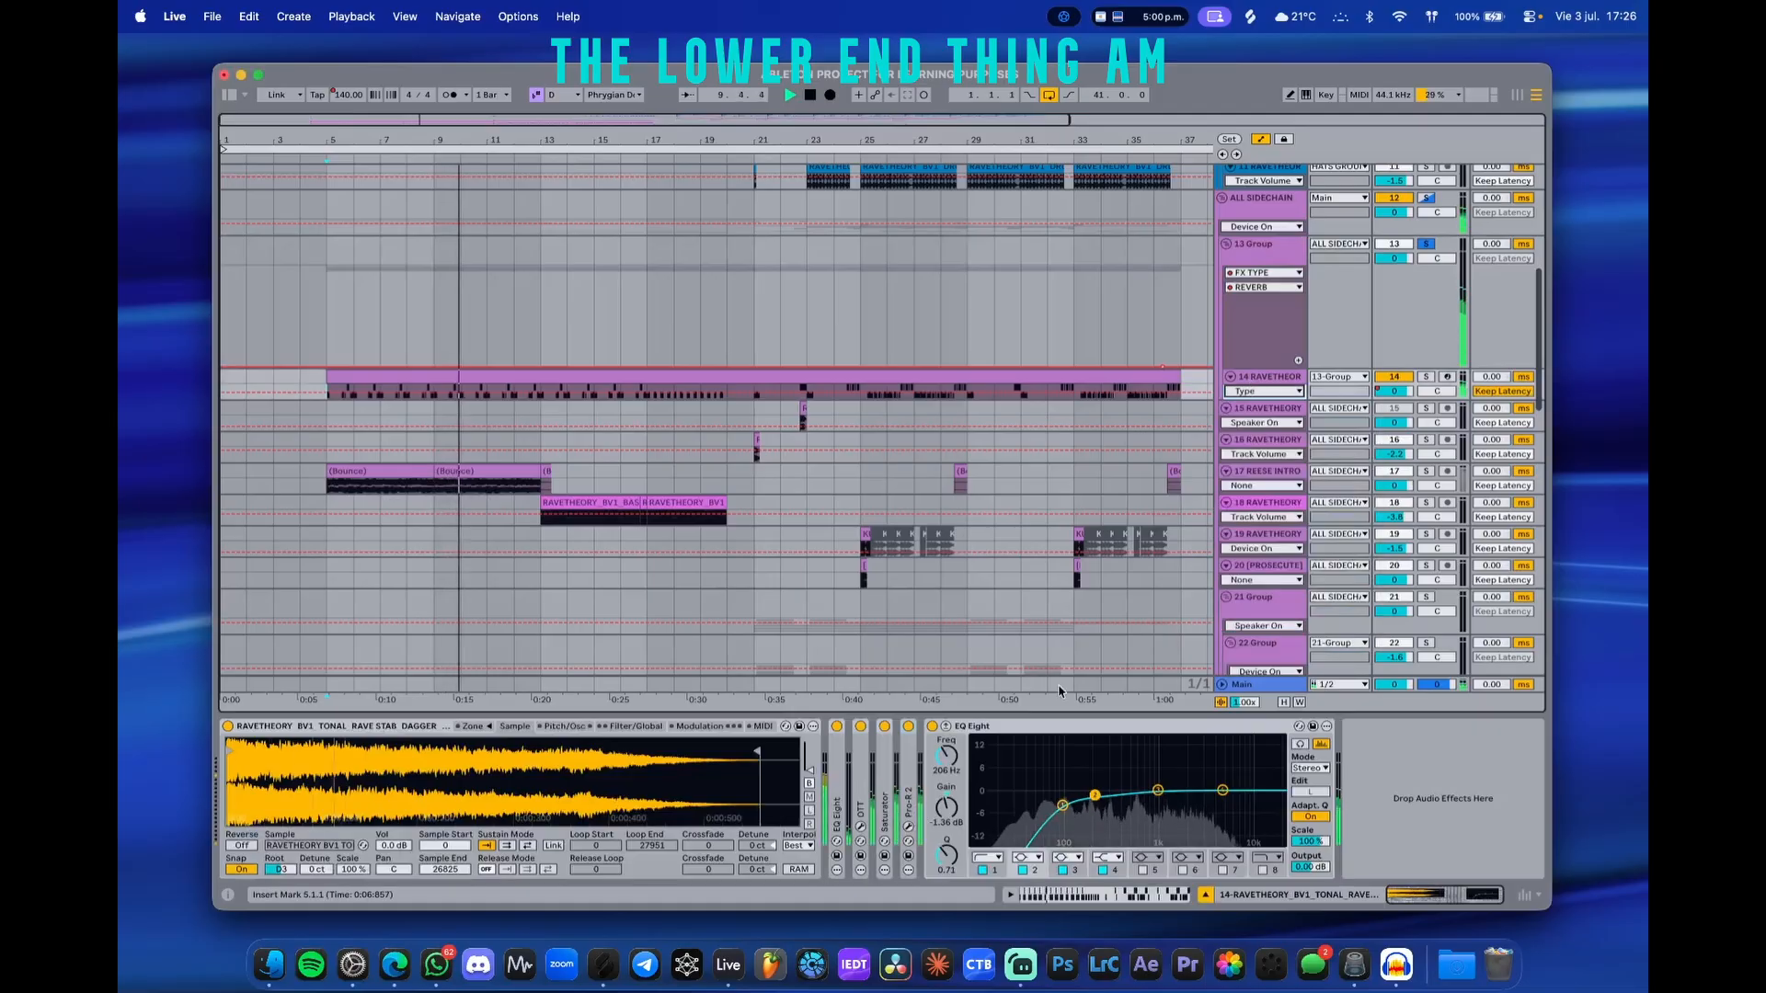
# - Unfold the first EQ Eight on track 14, show its band 8 frequency automation, stop playback and leave automation view
pyautogui.doubleClick(839, 796)
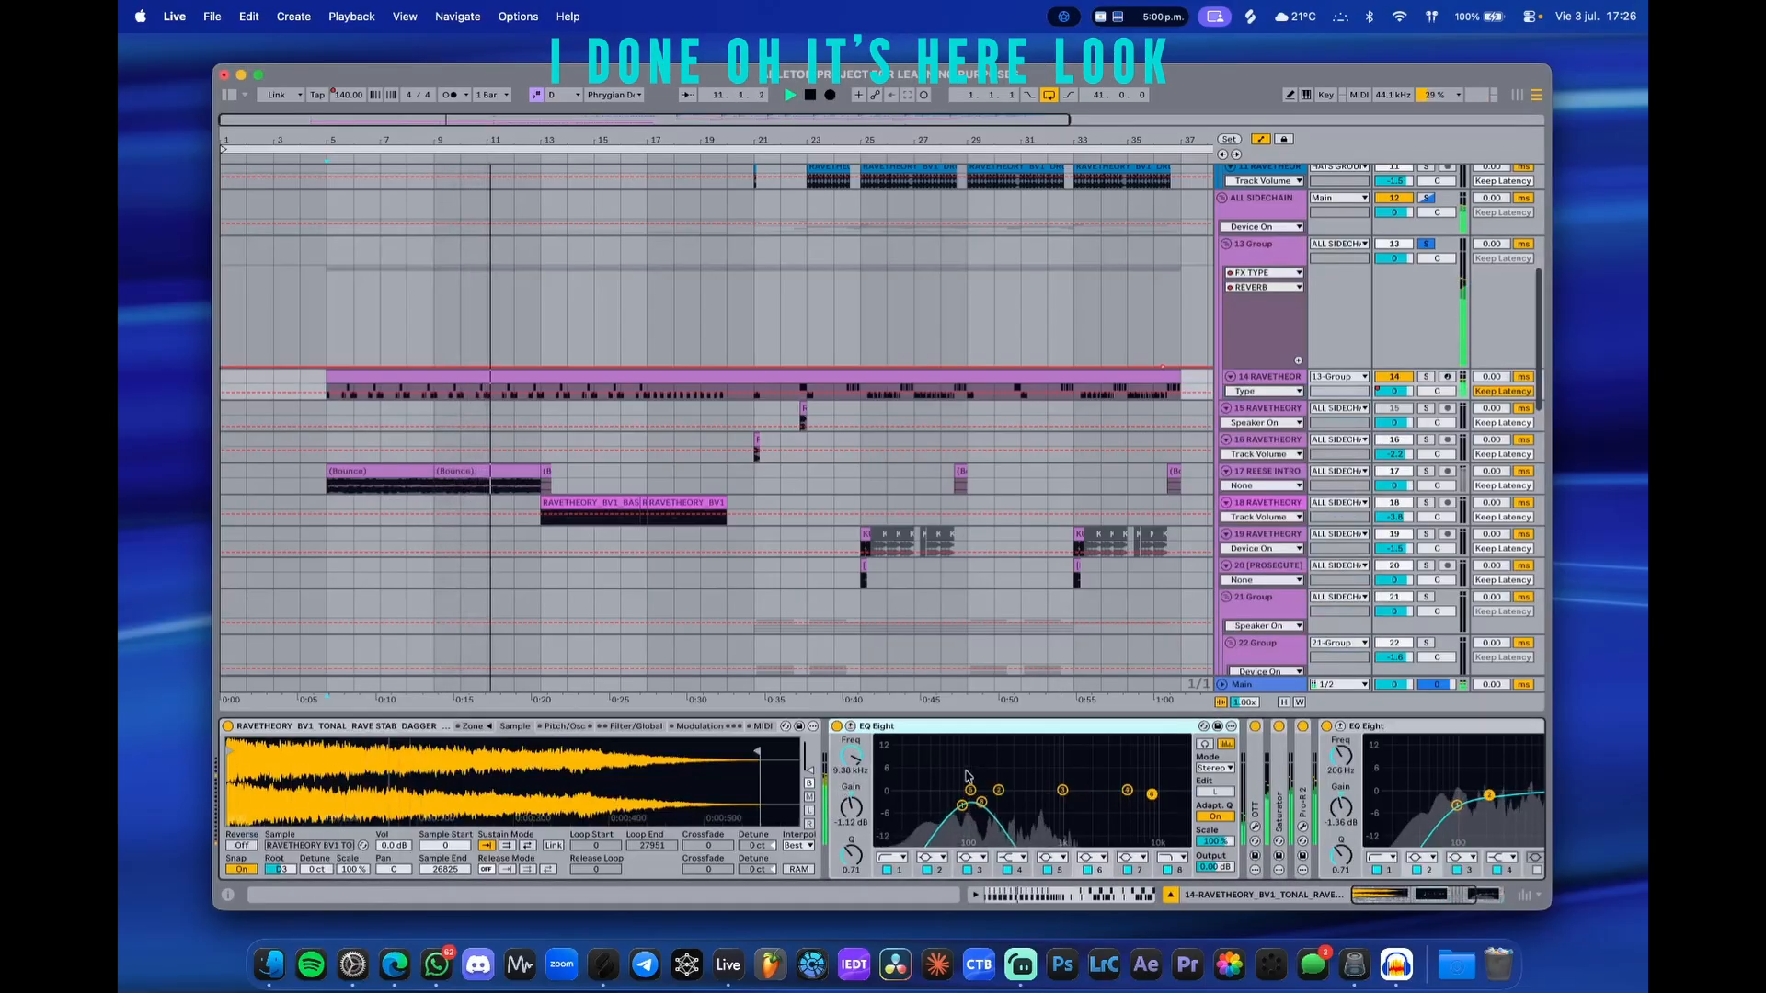
pyautogui.click(1021, 802)
pyautogui.click(851, 756)
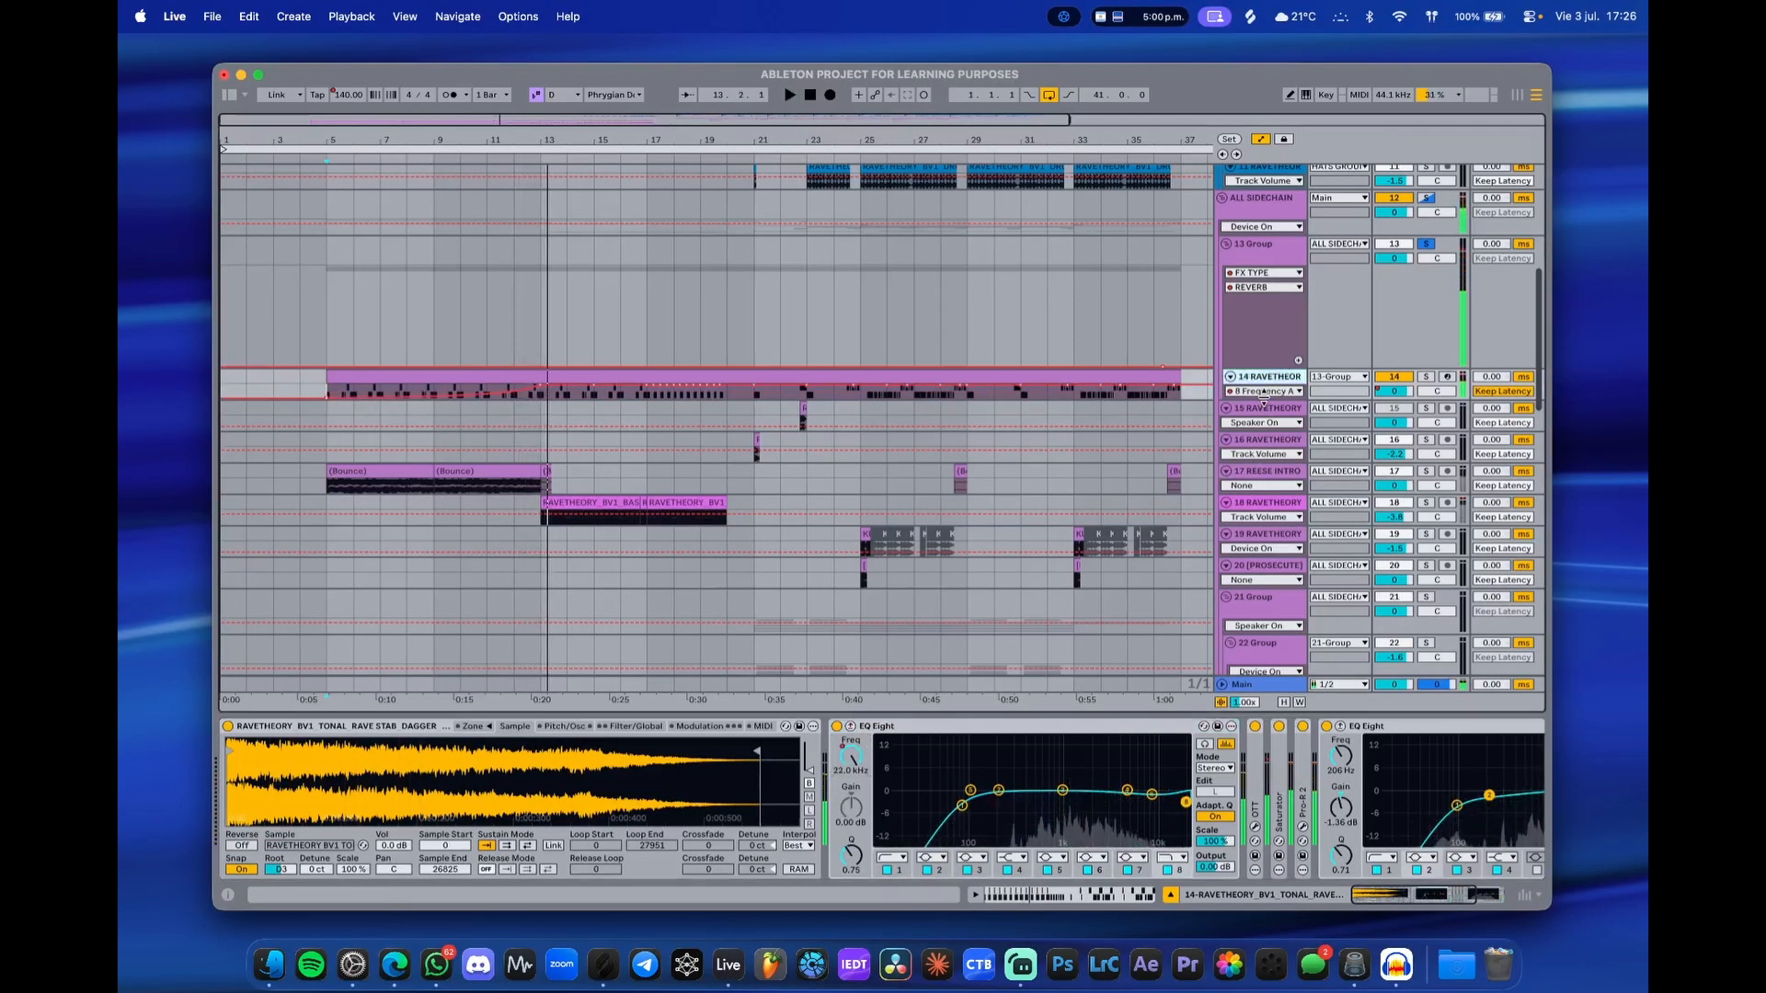
pyautogui.press('a')
# - Enlarge the REESE INTRO track 17 and place the insert mark at 5.1.1 on its bounced clip
pyautogui.scroll(5, 322, 506)
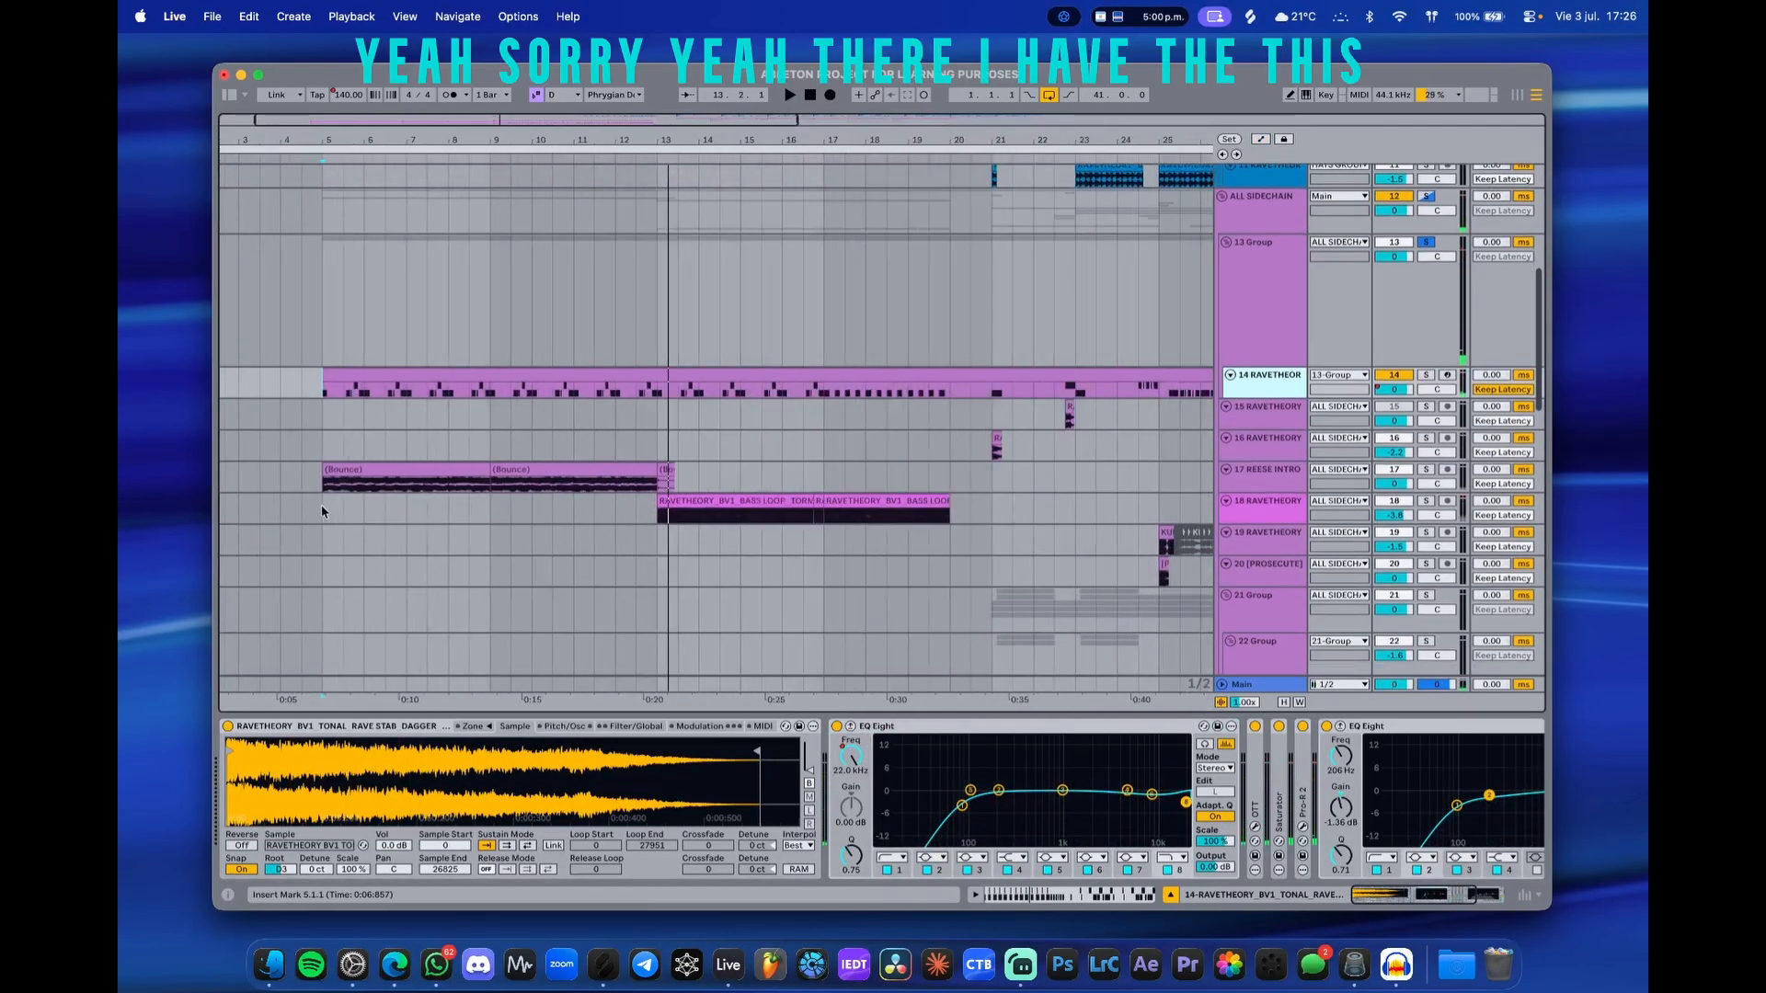
pyautogui.scroll(-2, 405, 438)
pyautogui.moveTo(1260, 431); pyautogui.dragTo(1260, 532)
pyautogui.click(332, 454)
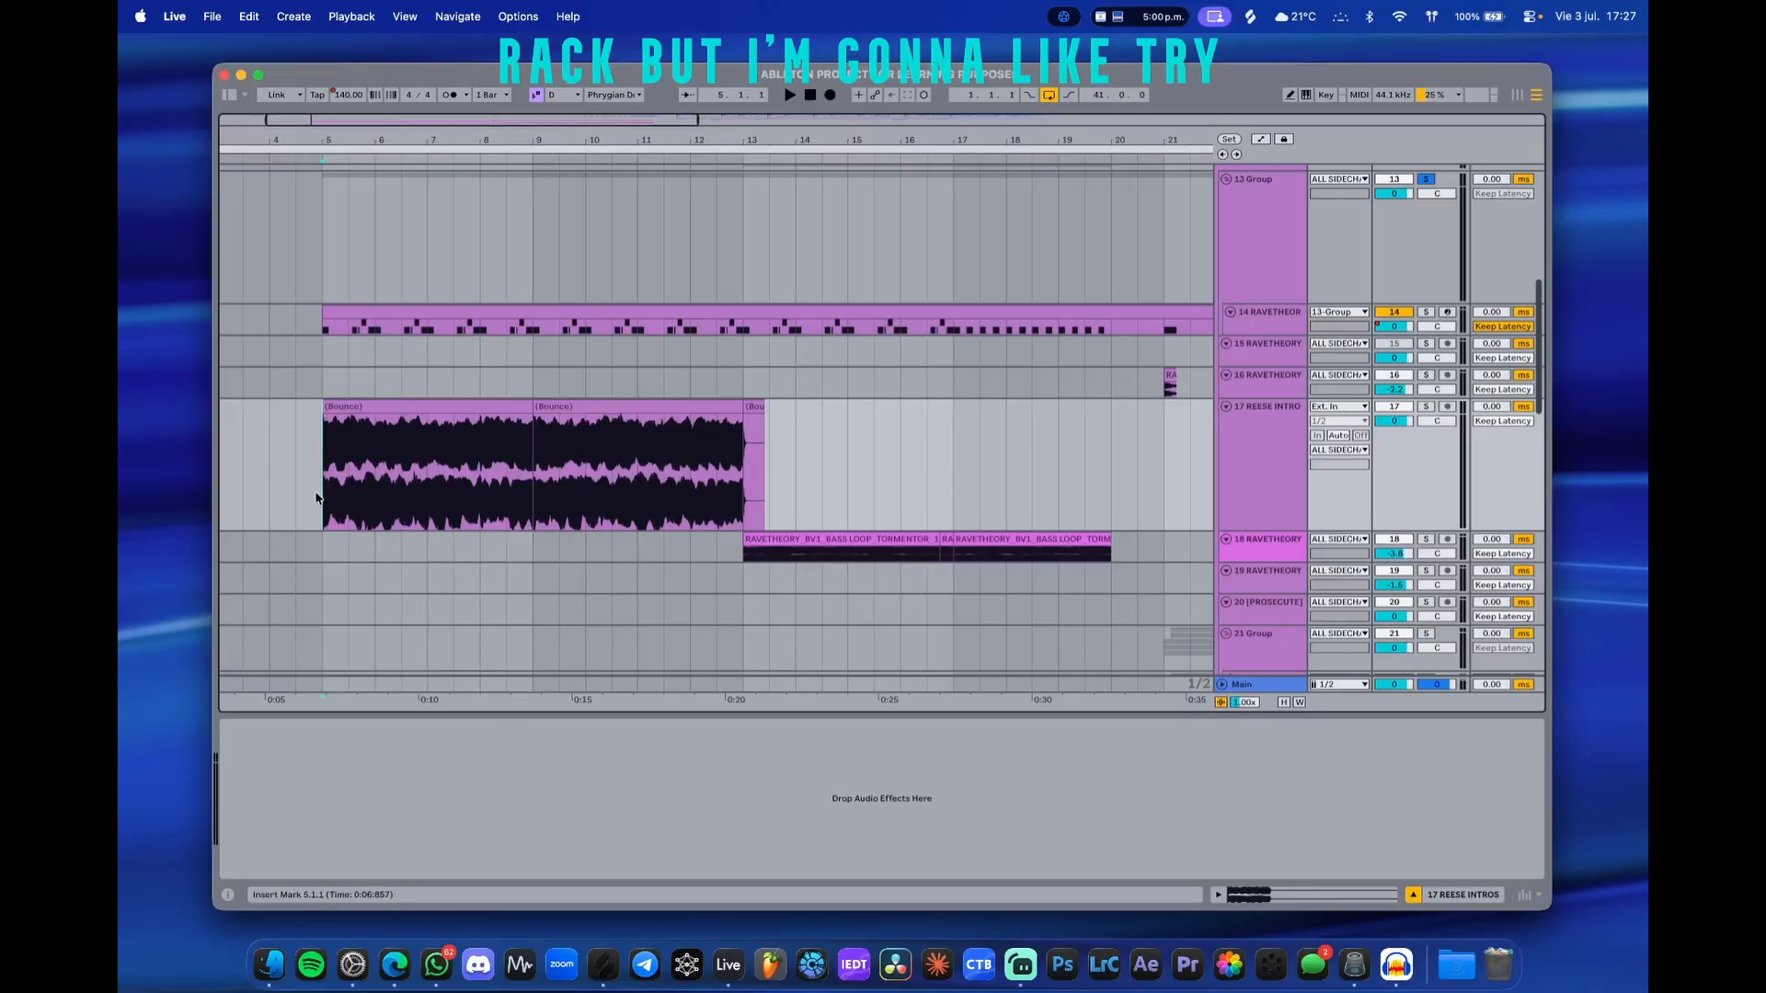
# - Enlarge bass loop track 18, select from 13.1.1 to 20.3.1 over its clips and play it soloed
pyautogui.scroll(5, 315, 498)
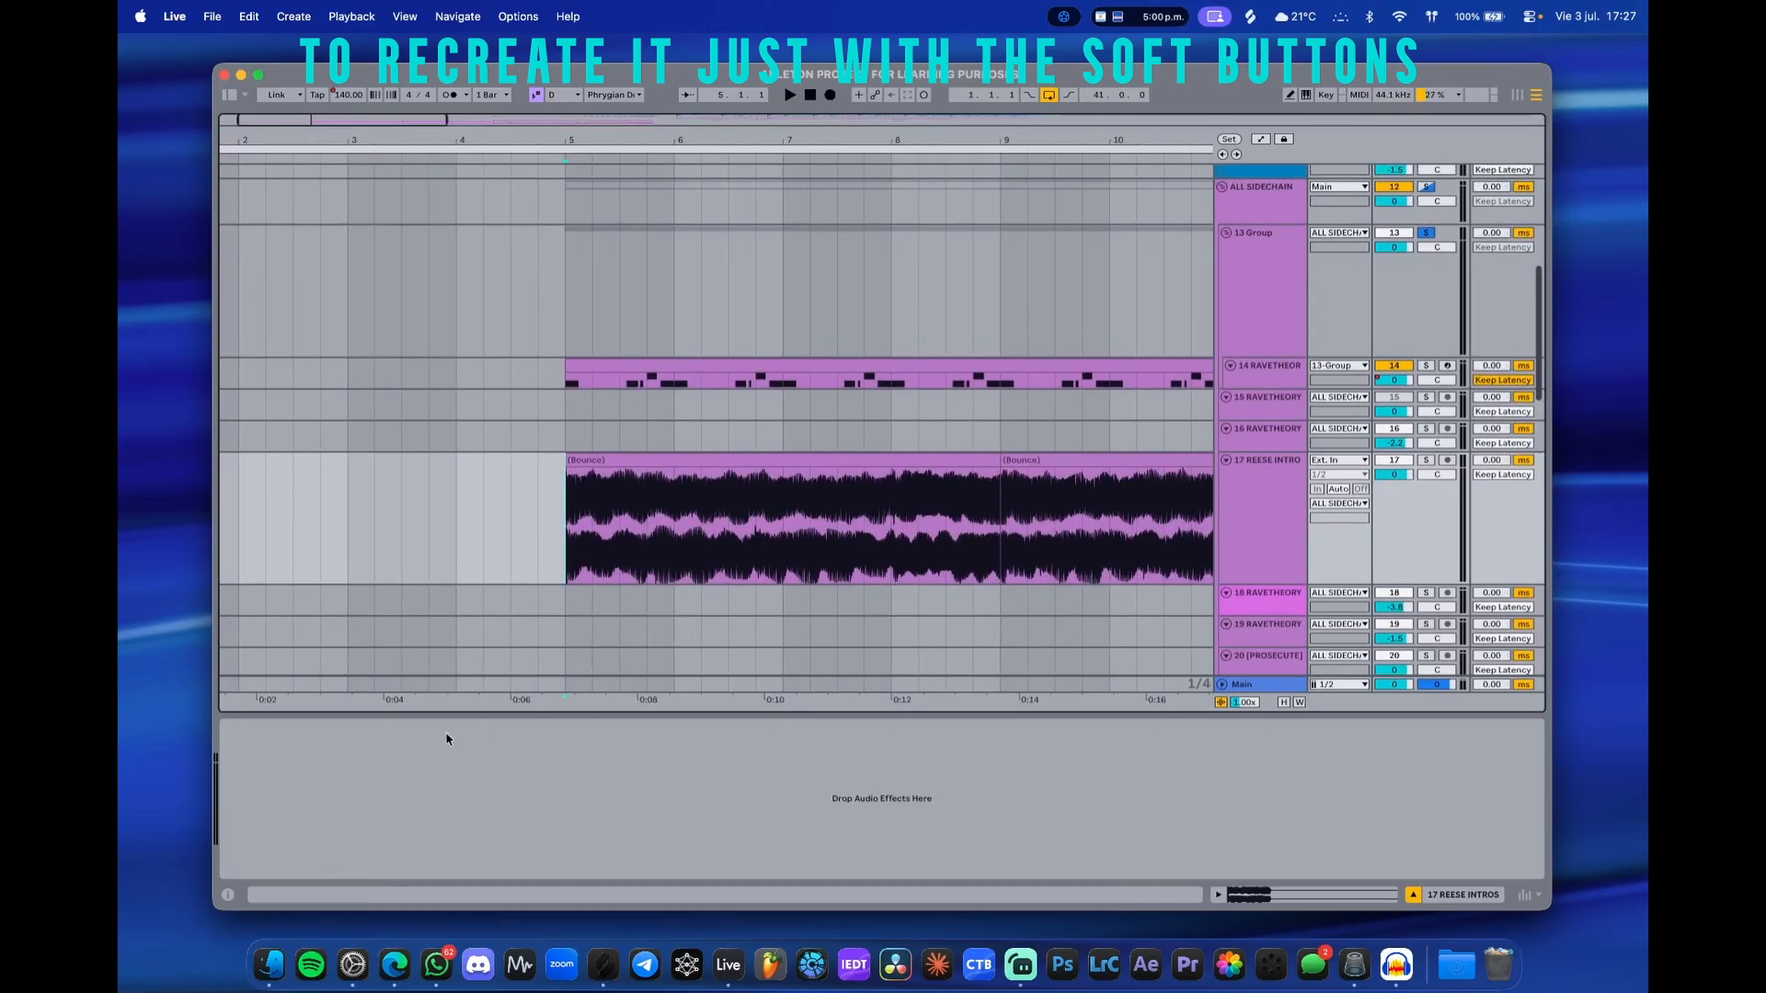
pyautogui.hscroll(3, 970, 551)
pyautogui.scroll(-2, 971, 552)
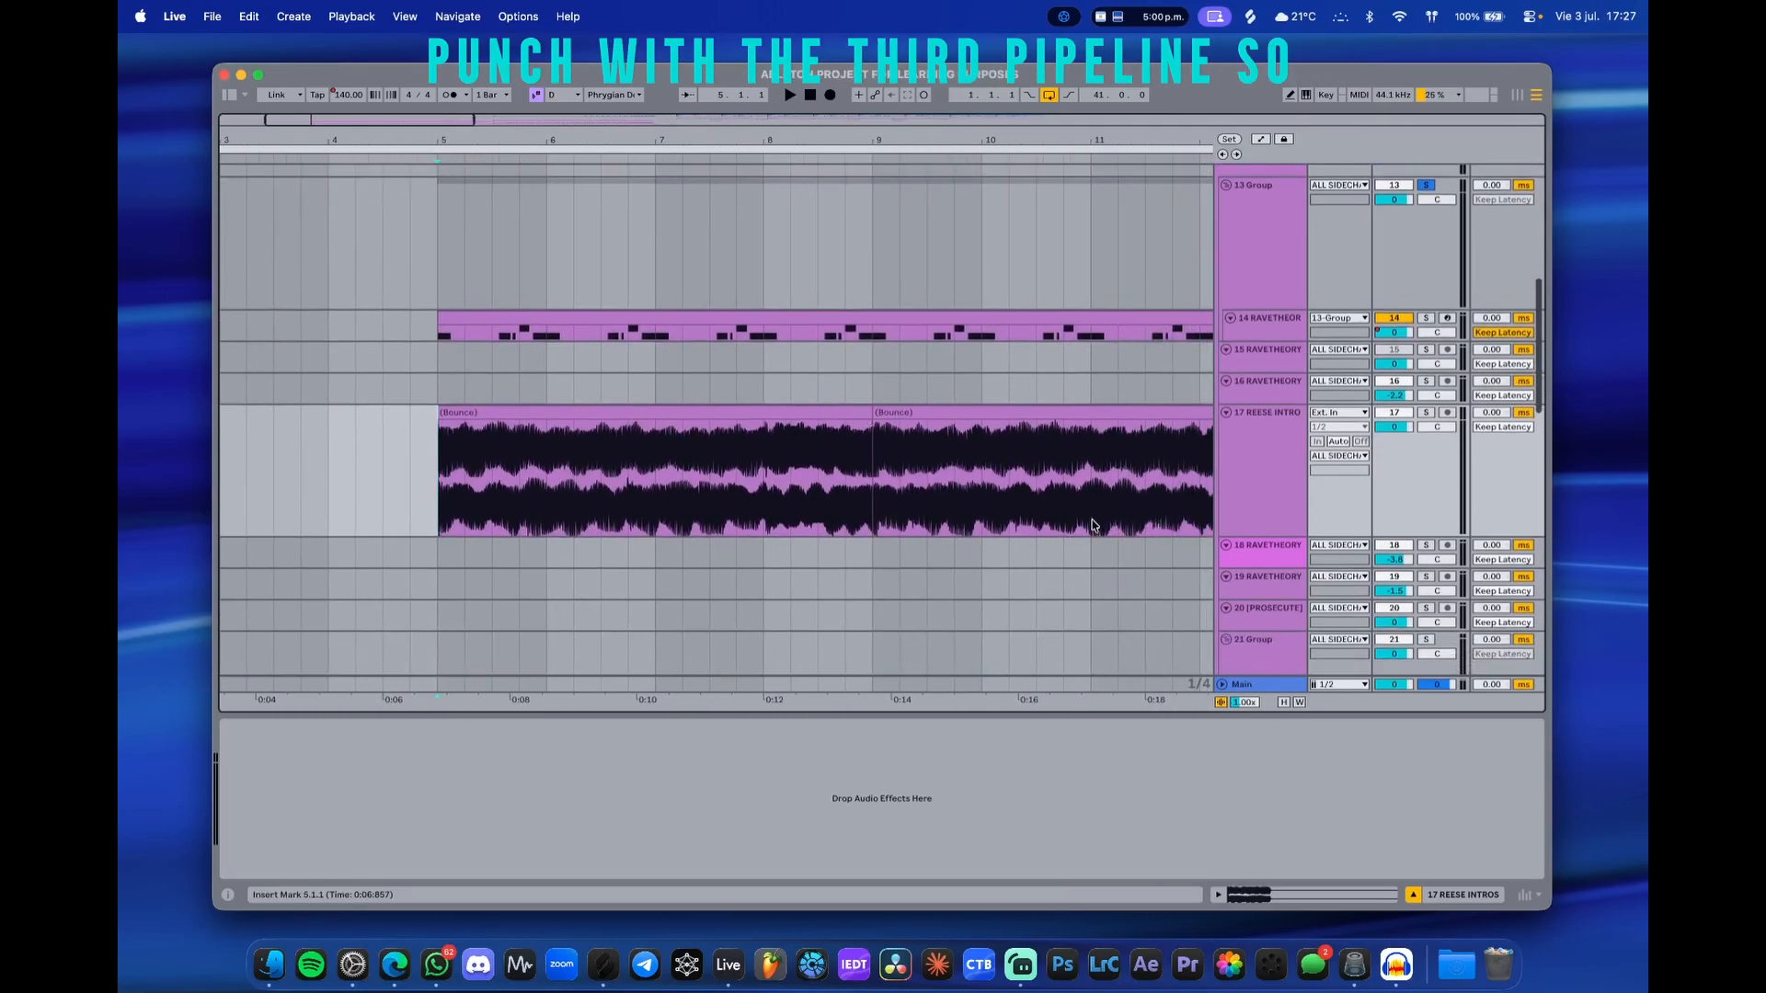
pyautogui.scroll(-5, 586, 541)
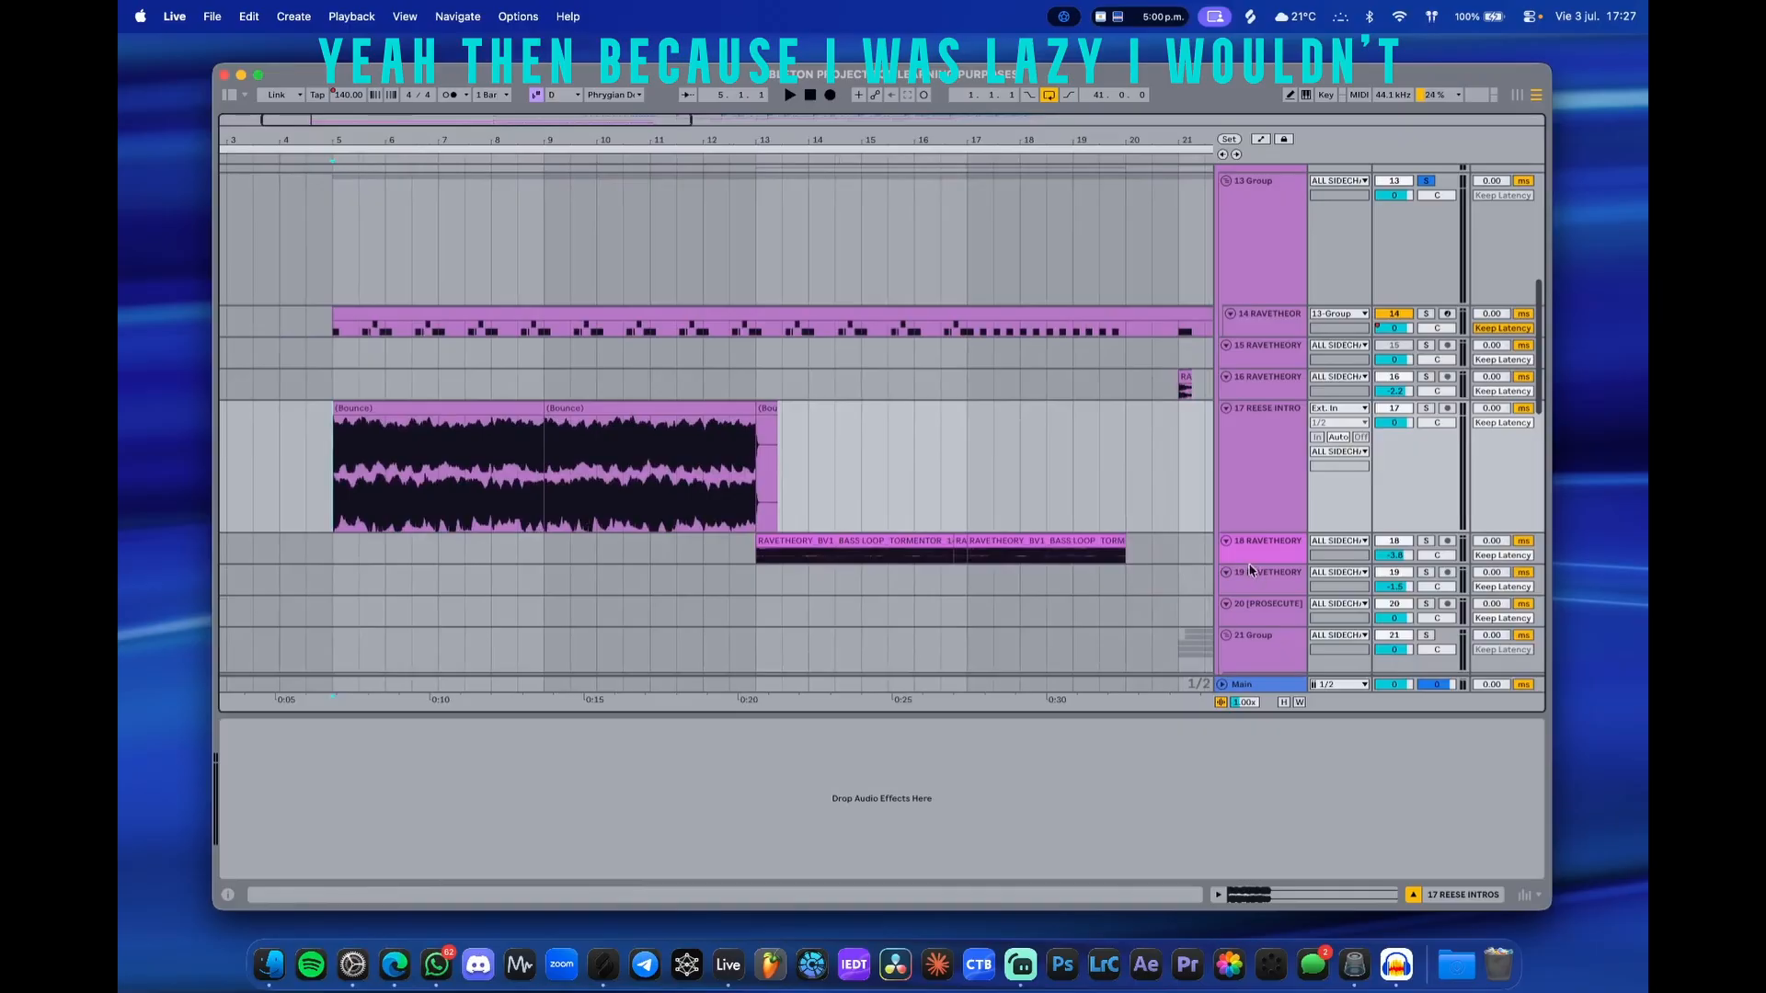
pyautogui.moveTo(1251, 568); pyautogui.dragTo(1239, 622)
pyautogui.scroll(-4, 669, 496)
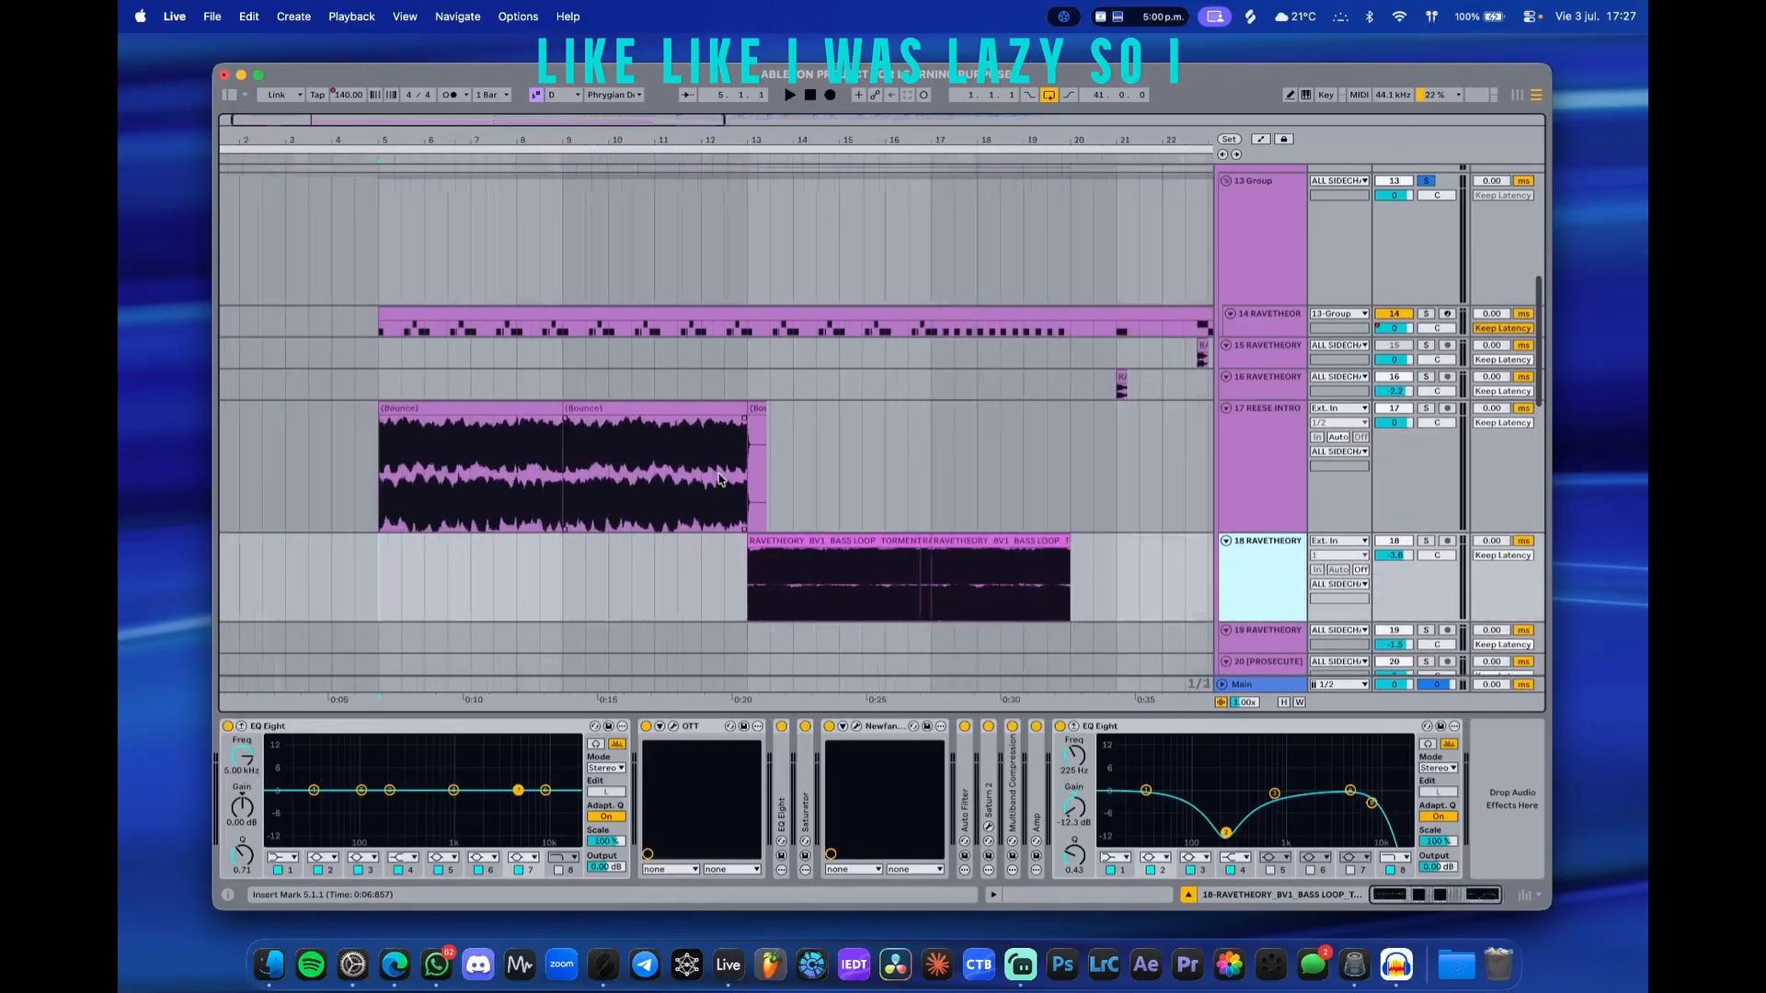
pyautogui.scroll(4, 643, 508)
pyautogui.moveTo(649, 570); pyautogui.dragTo(1079, 593)
pyautogui.scroll(-1, 819, 575)
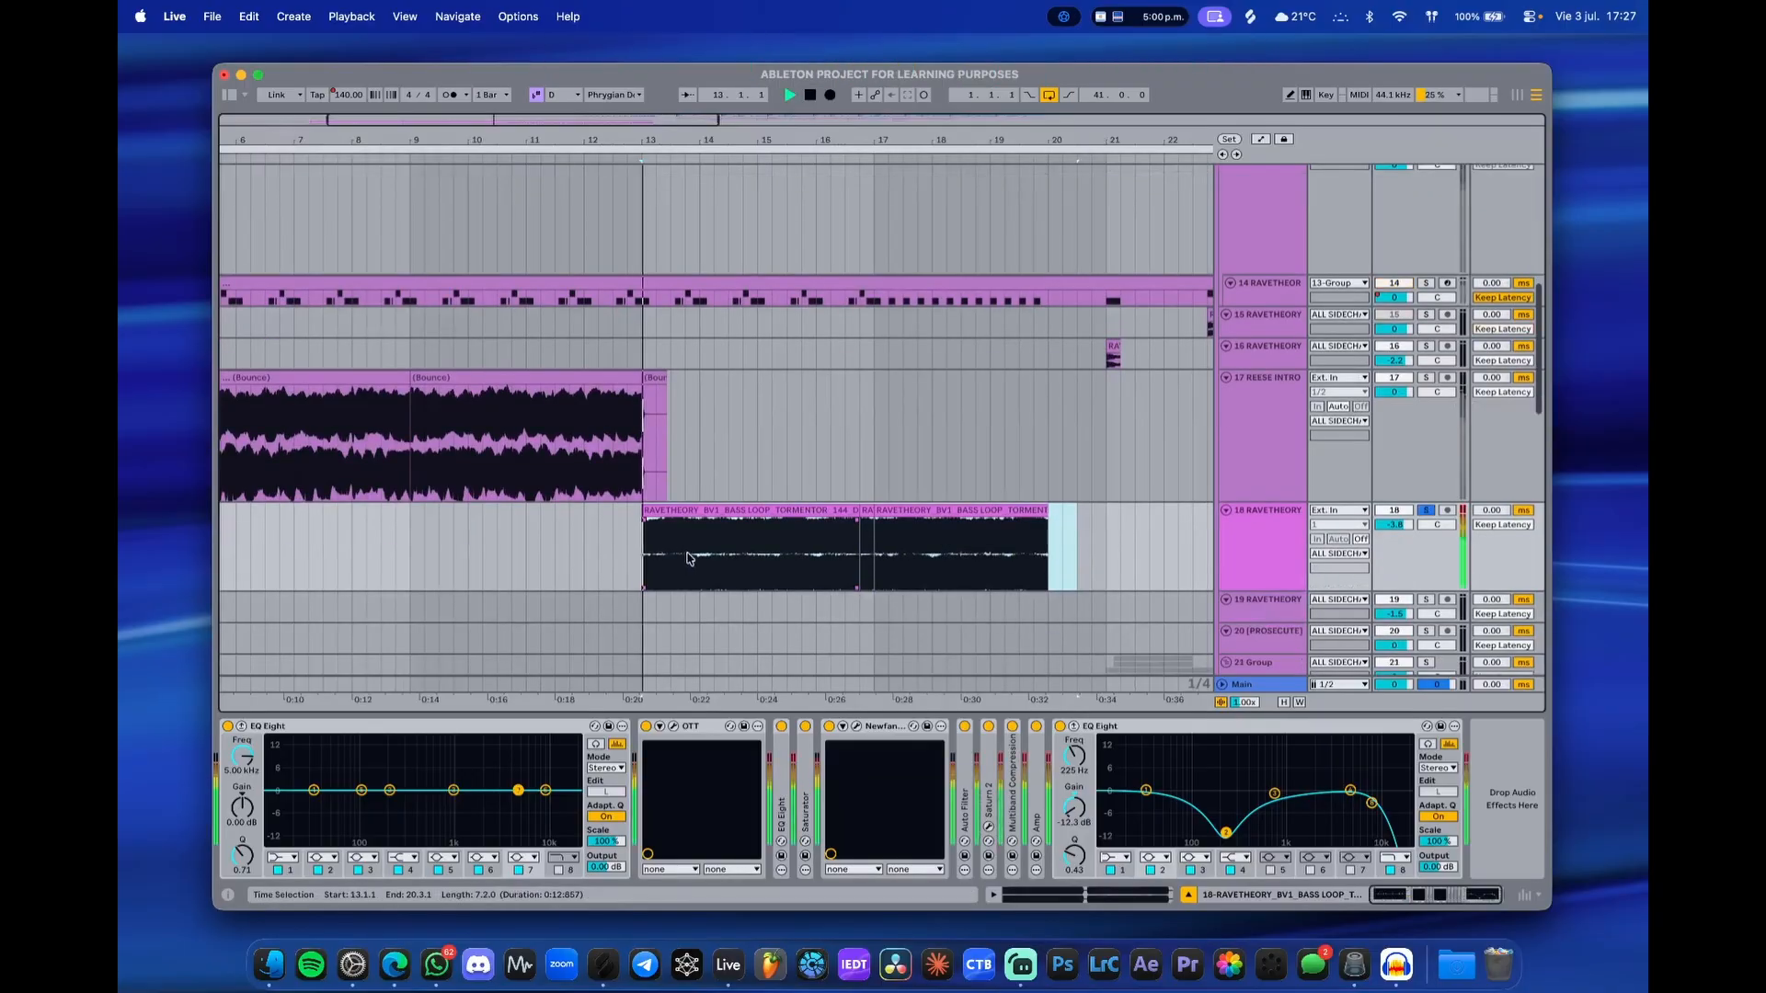
pyautogui.press('space')
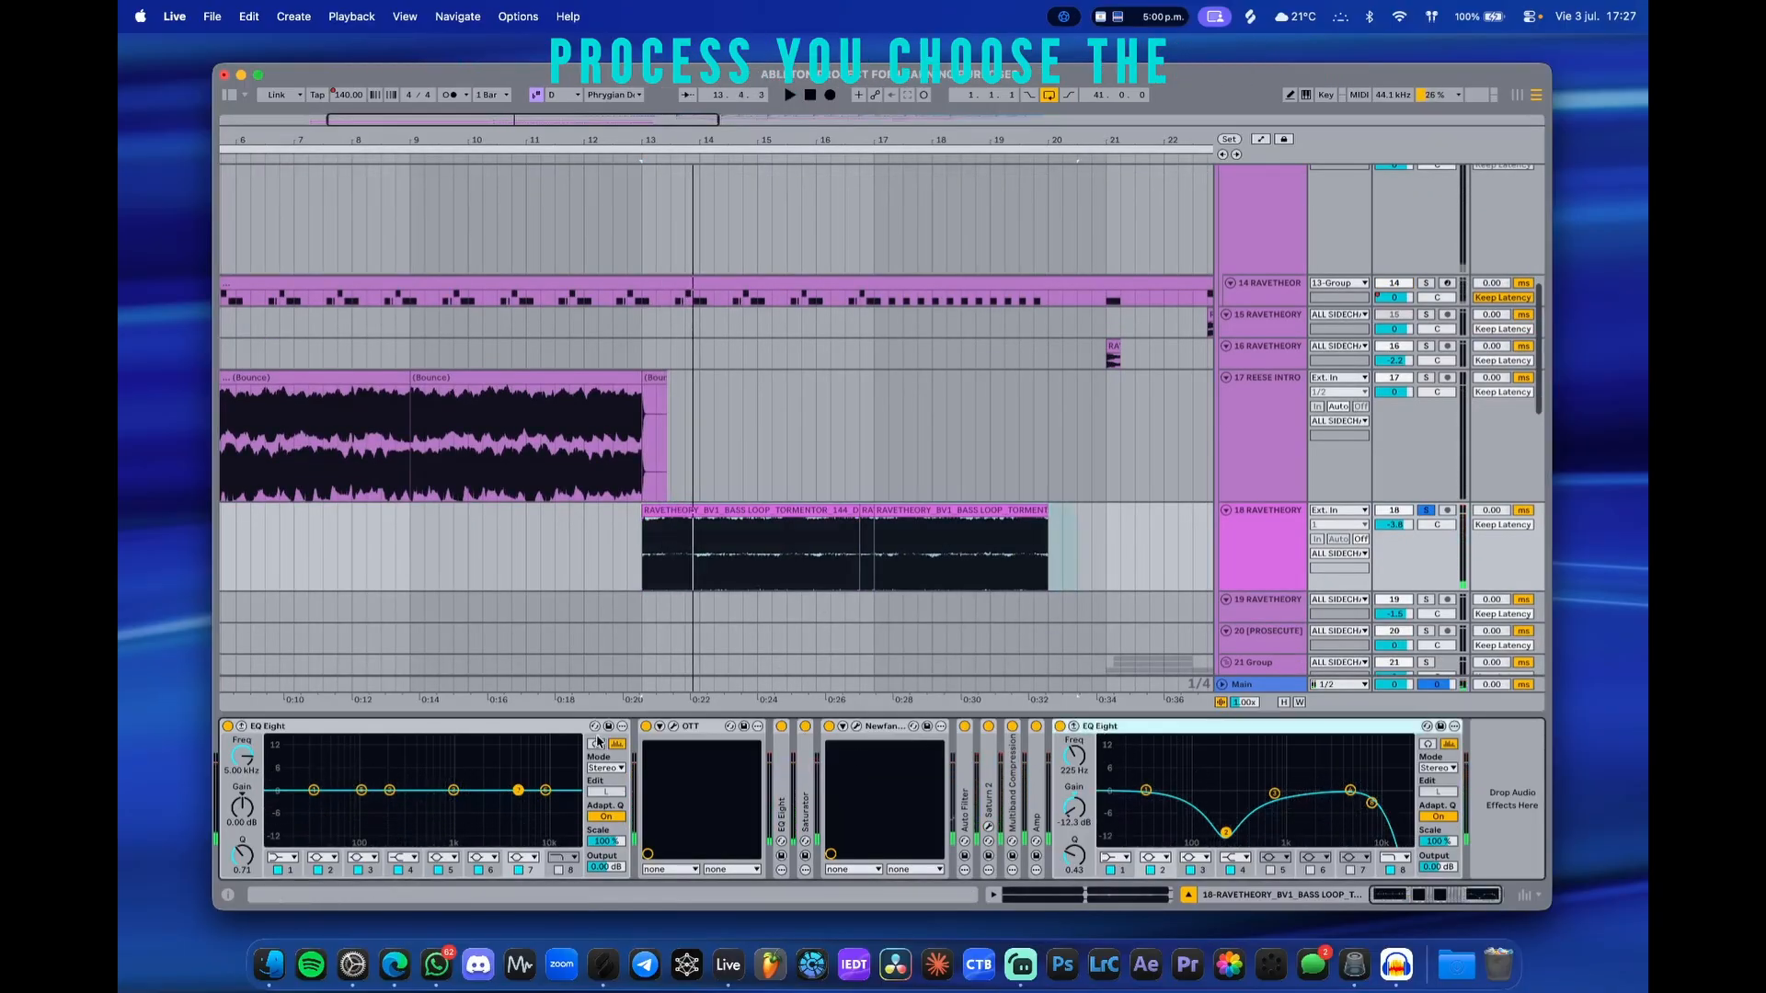
# - Select track 18's device chain from the first to the last EQ Eight and check the loop's sound in playback
pyautogui.click(550, 726)
pyautogui.click(1180, 730)
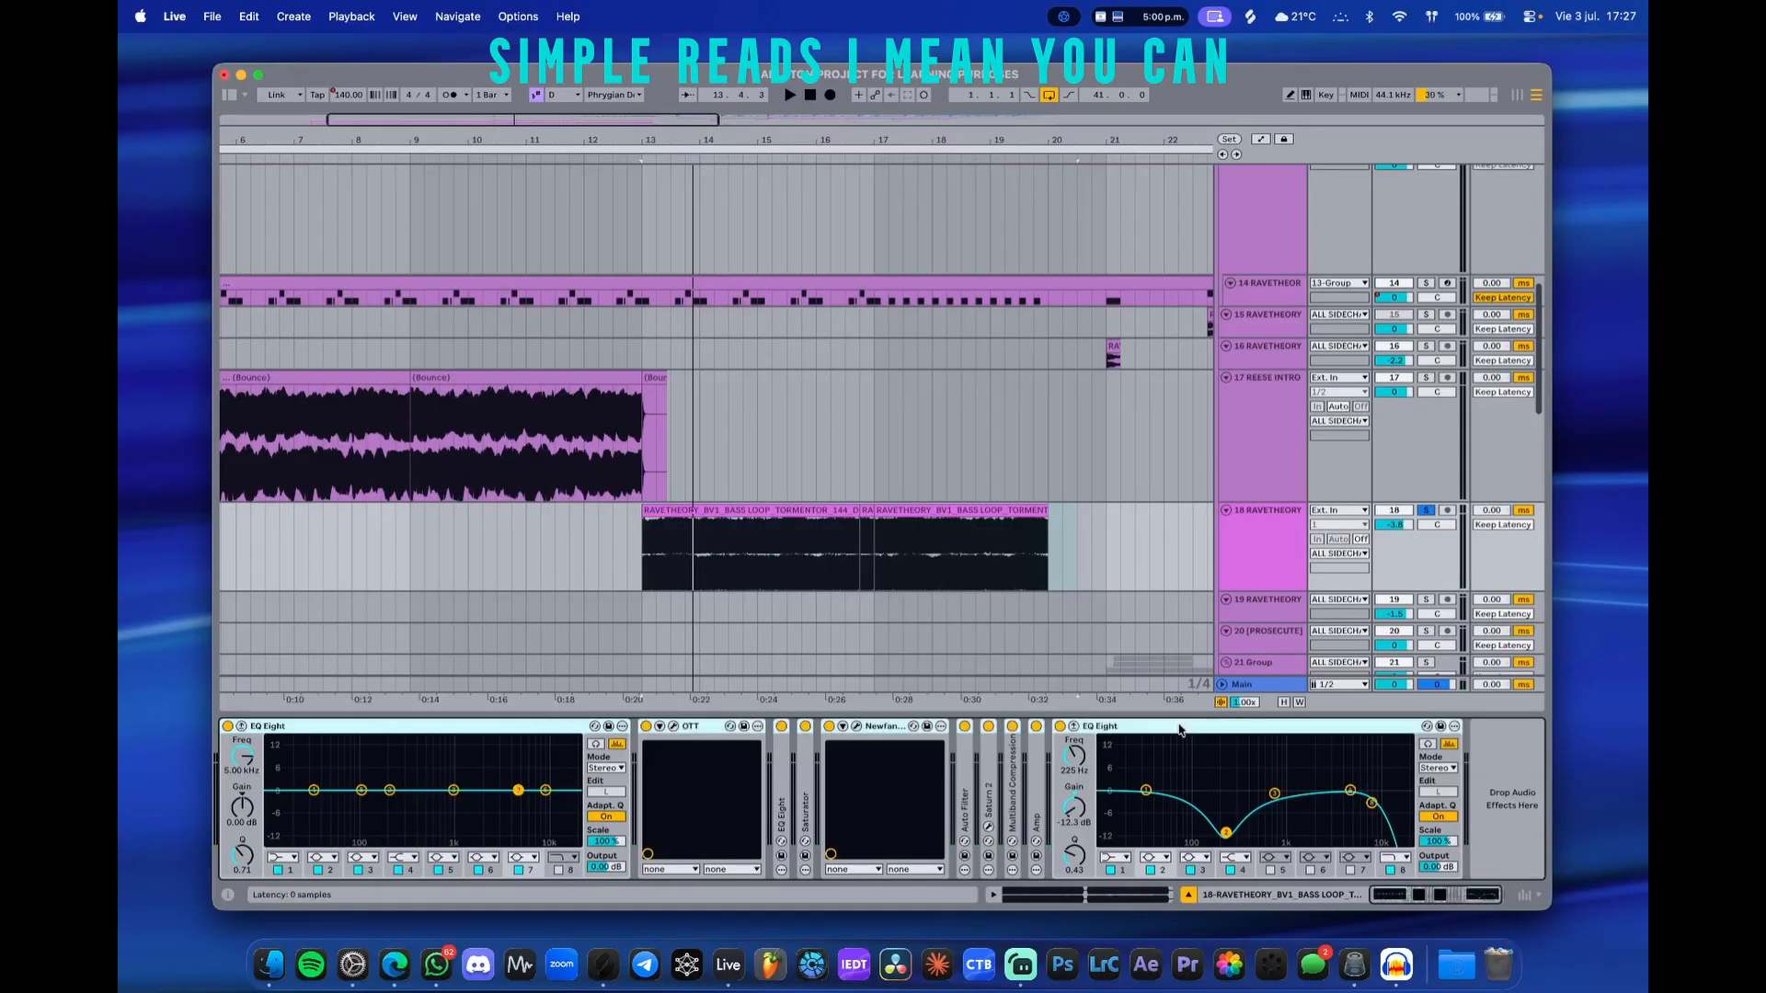
pyautogui.press('space')
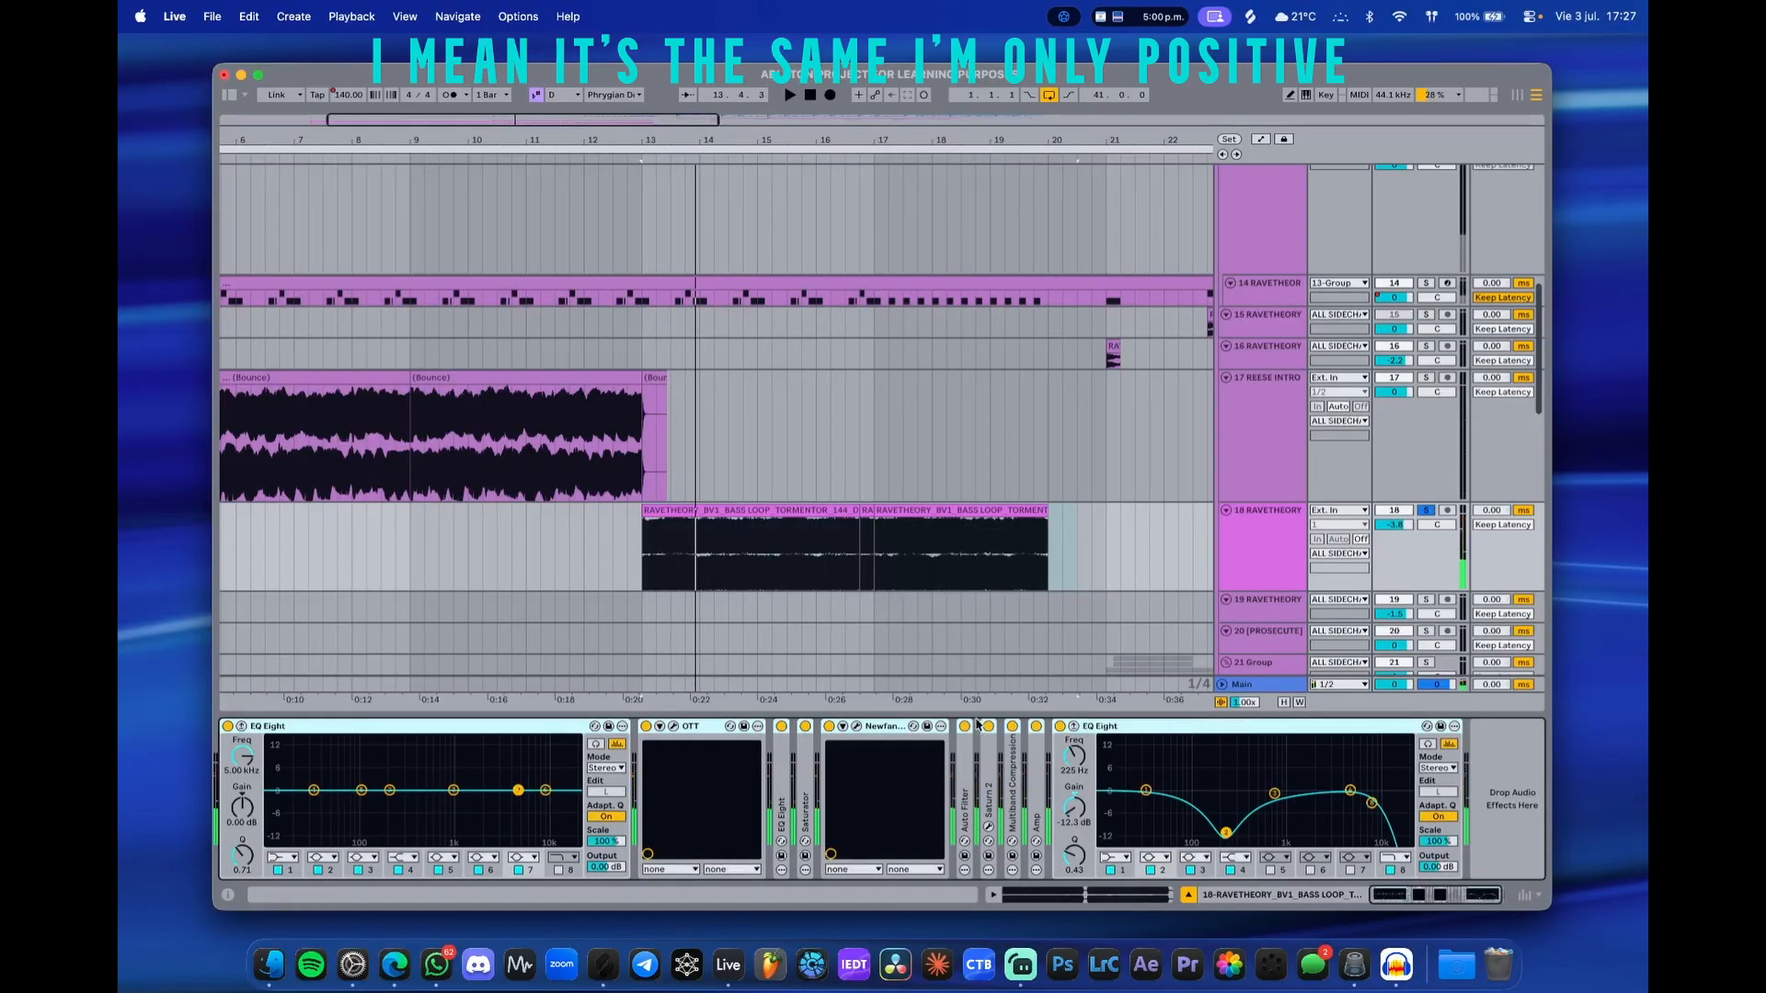
pyautogui.press('space')
pyautogui.press('space')
pyautogui.press('super+alt+l')
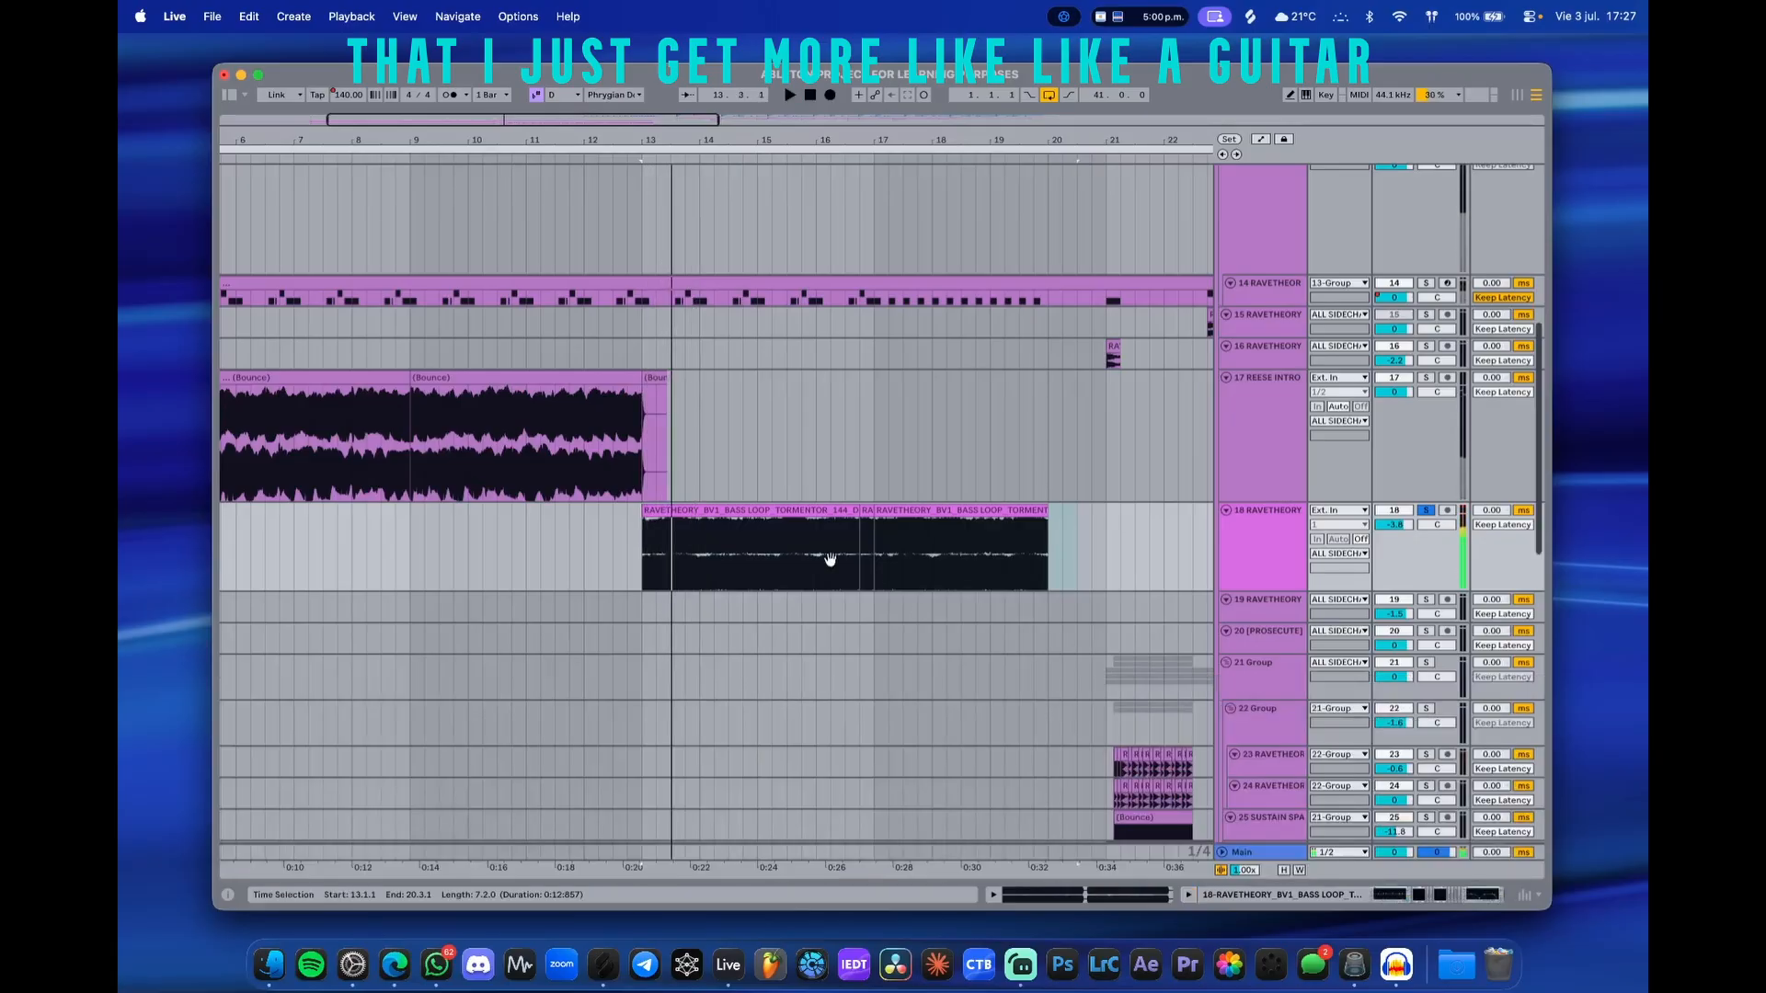
# - Reopen track 18's device chain, unfold its Amp device and play the bass loop
pyautogui.hscroll(-4, 831, 559)
pyautogui.scroll(-8, 963, 468)
pyautogui.doubleClick(1268, 175)
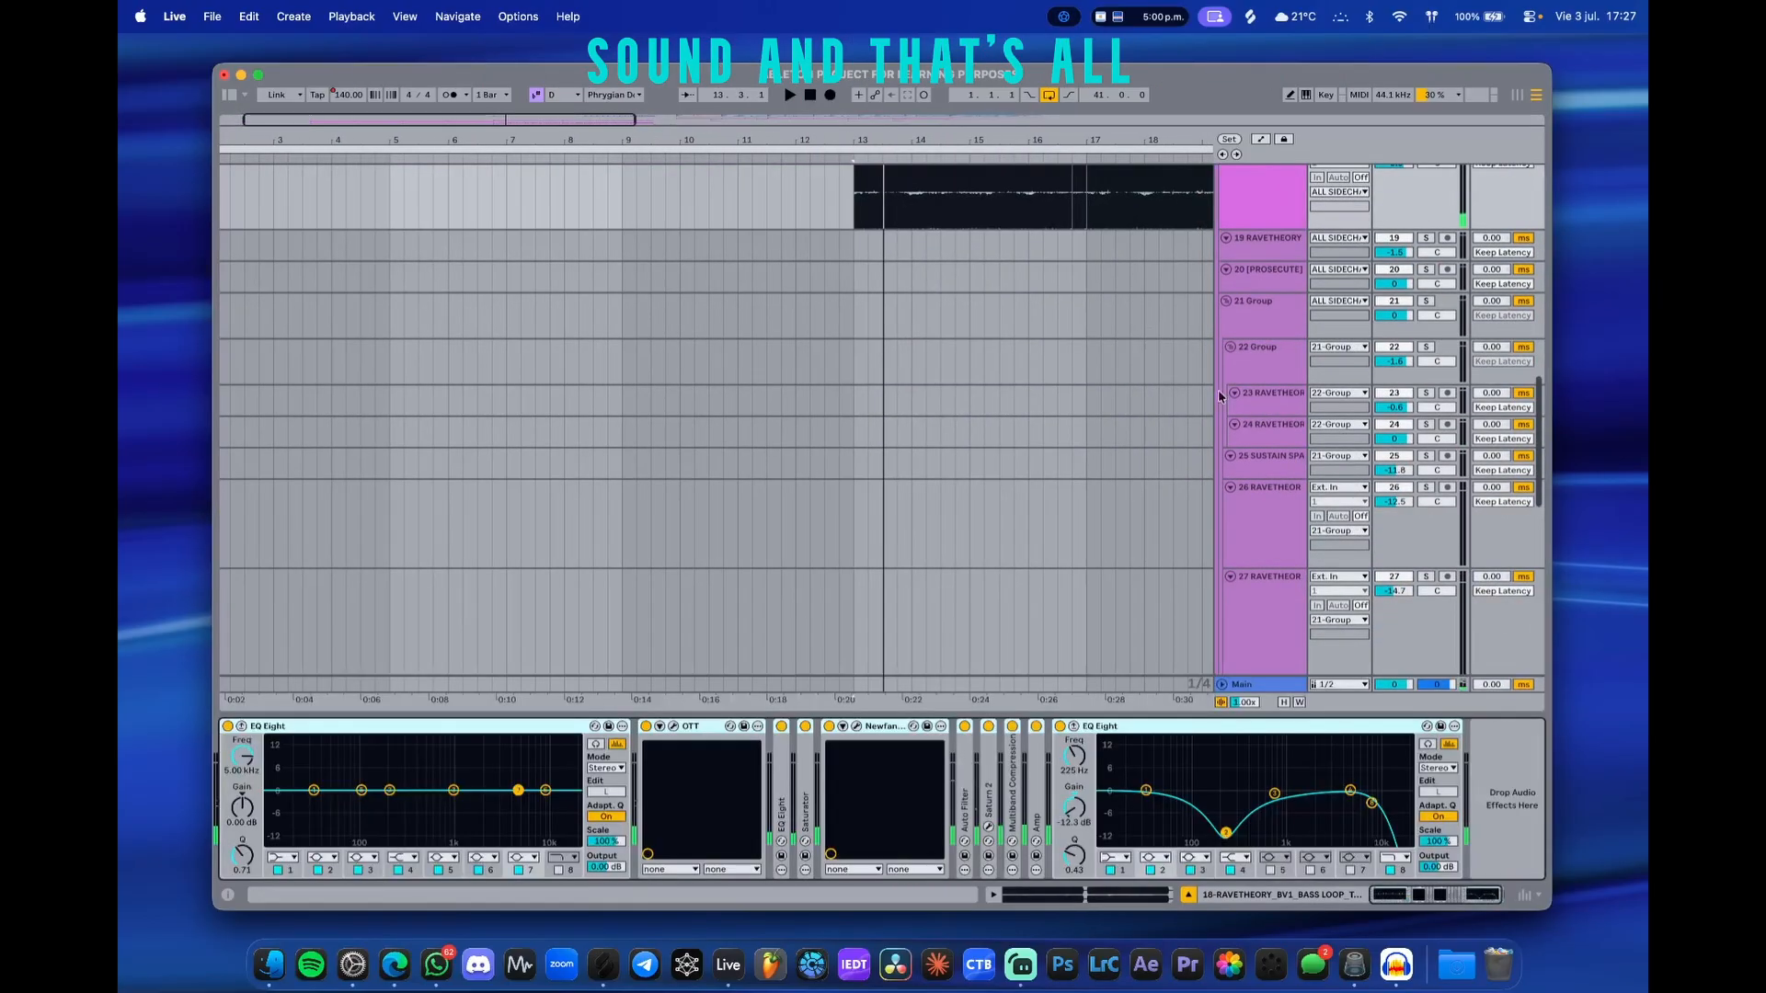
pyautogui.doubleClick(1040, 821)
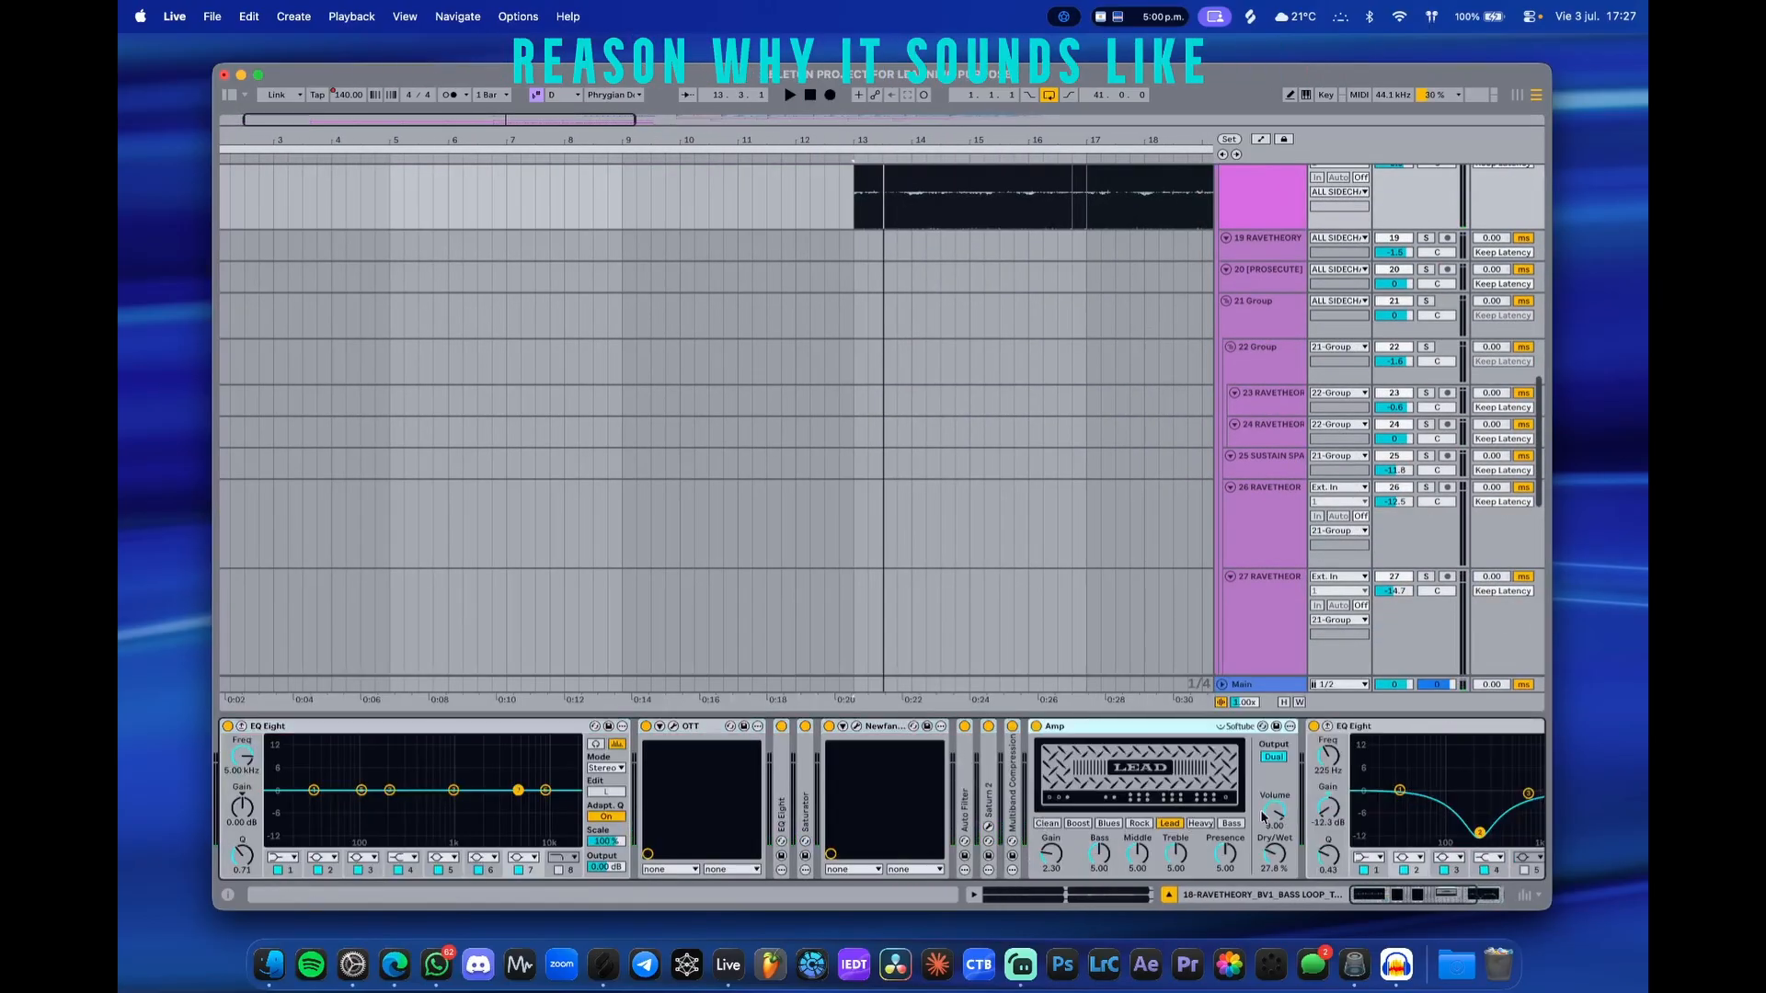
pyautogui.press('space')
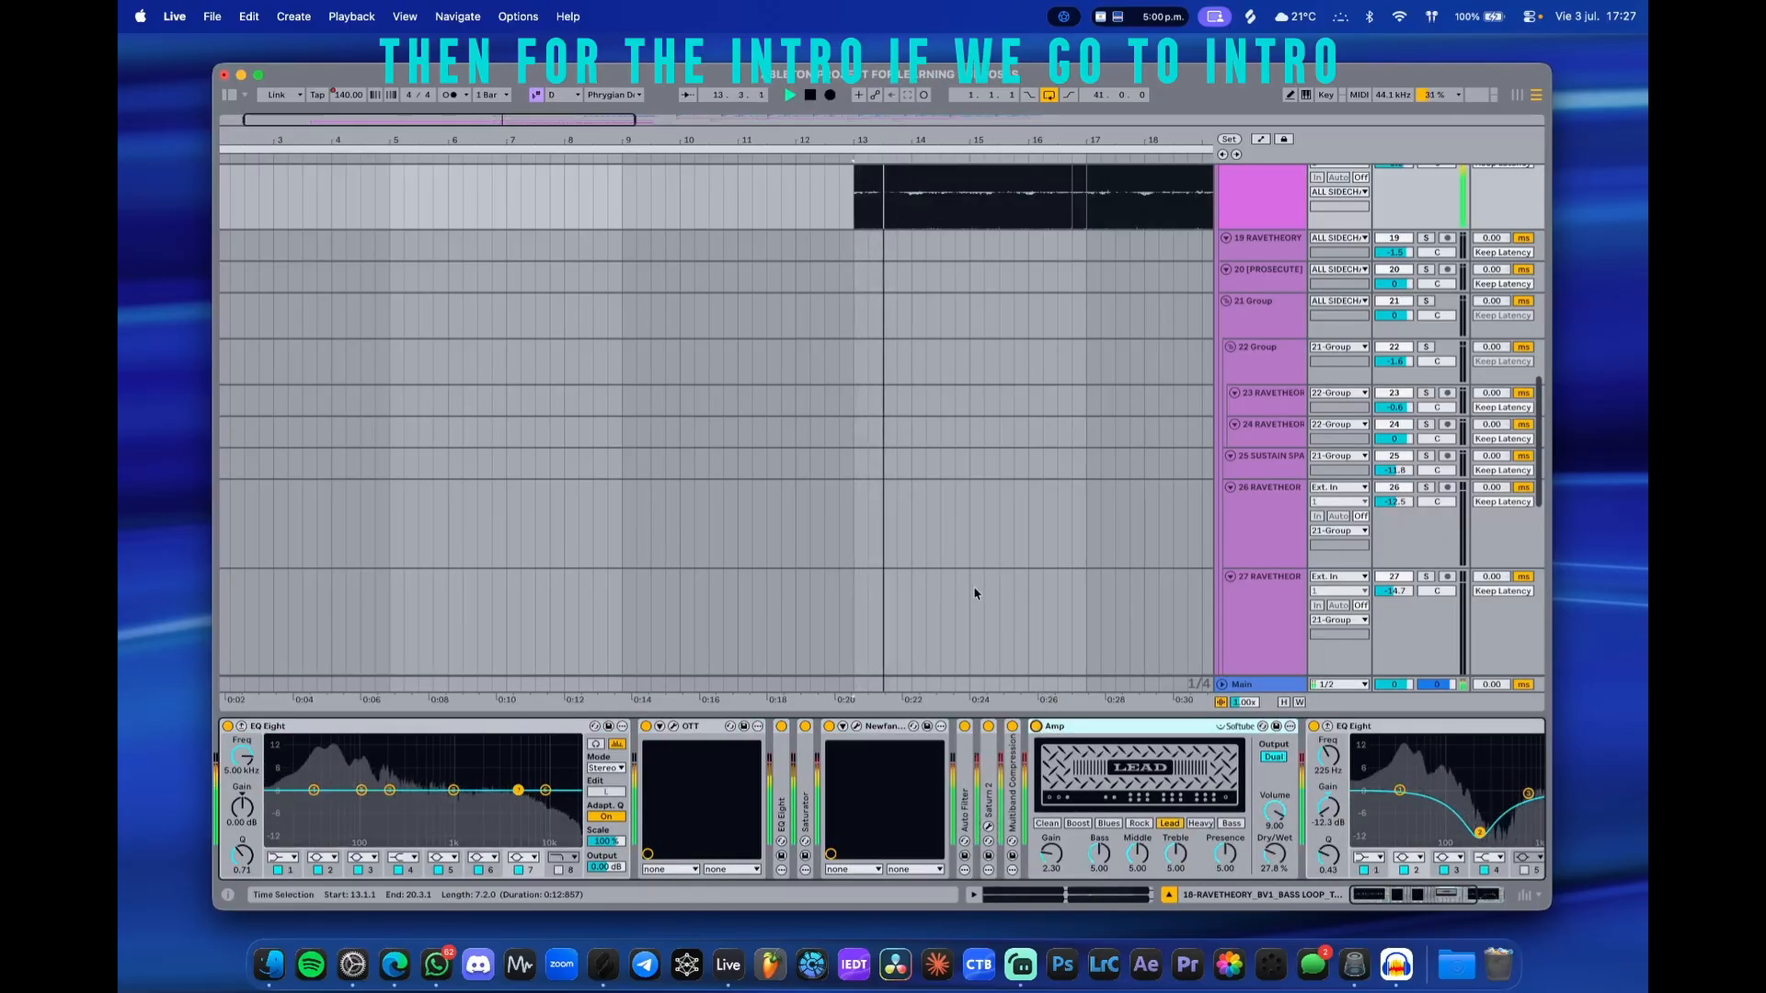
# - Unfold the NO SIDECHAIN group and select the intro pad and atmosphere tracks 61 to 65
pyautogui.scroll(-2, 963, 572)
pyautogui.scroll(-15, 964, 572)
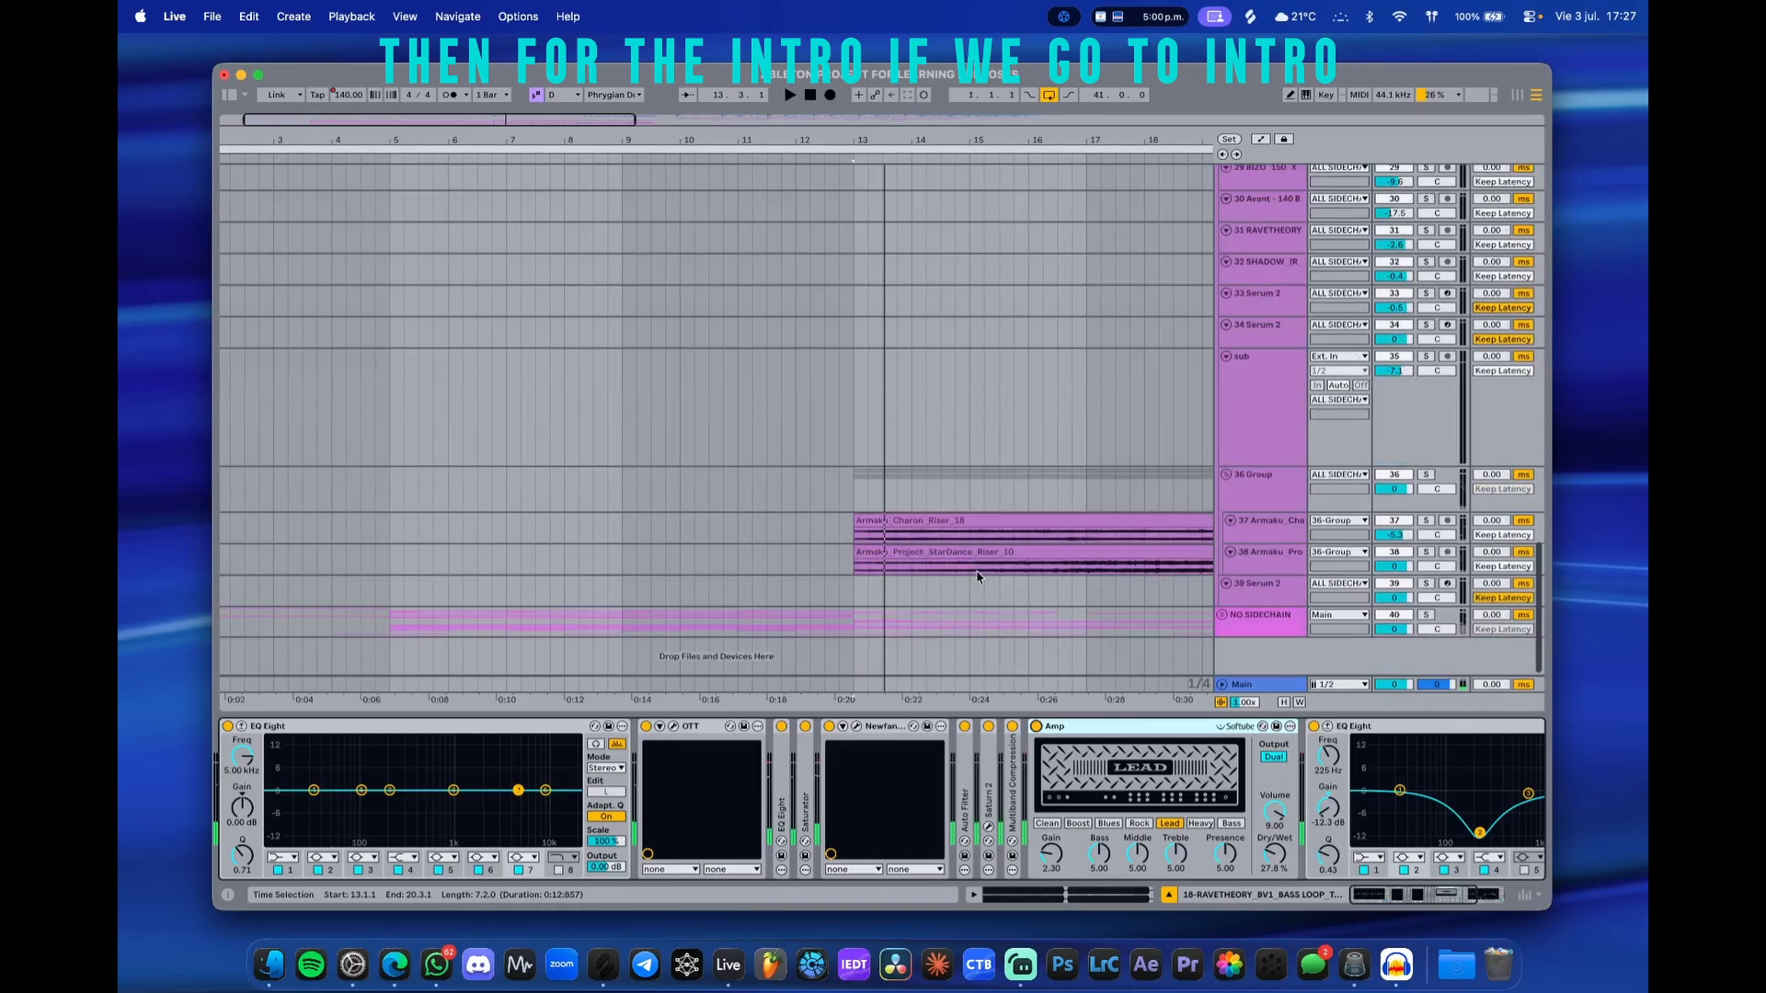
pyautogui.click(1222, 616)
pyautogui.moveTo(1021, 611); pyautogui.dragTo(1086, 184)
pyautogui.moveTo(635, 603); pyautogui.dragTo(741, 410)
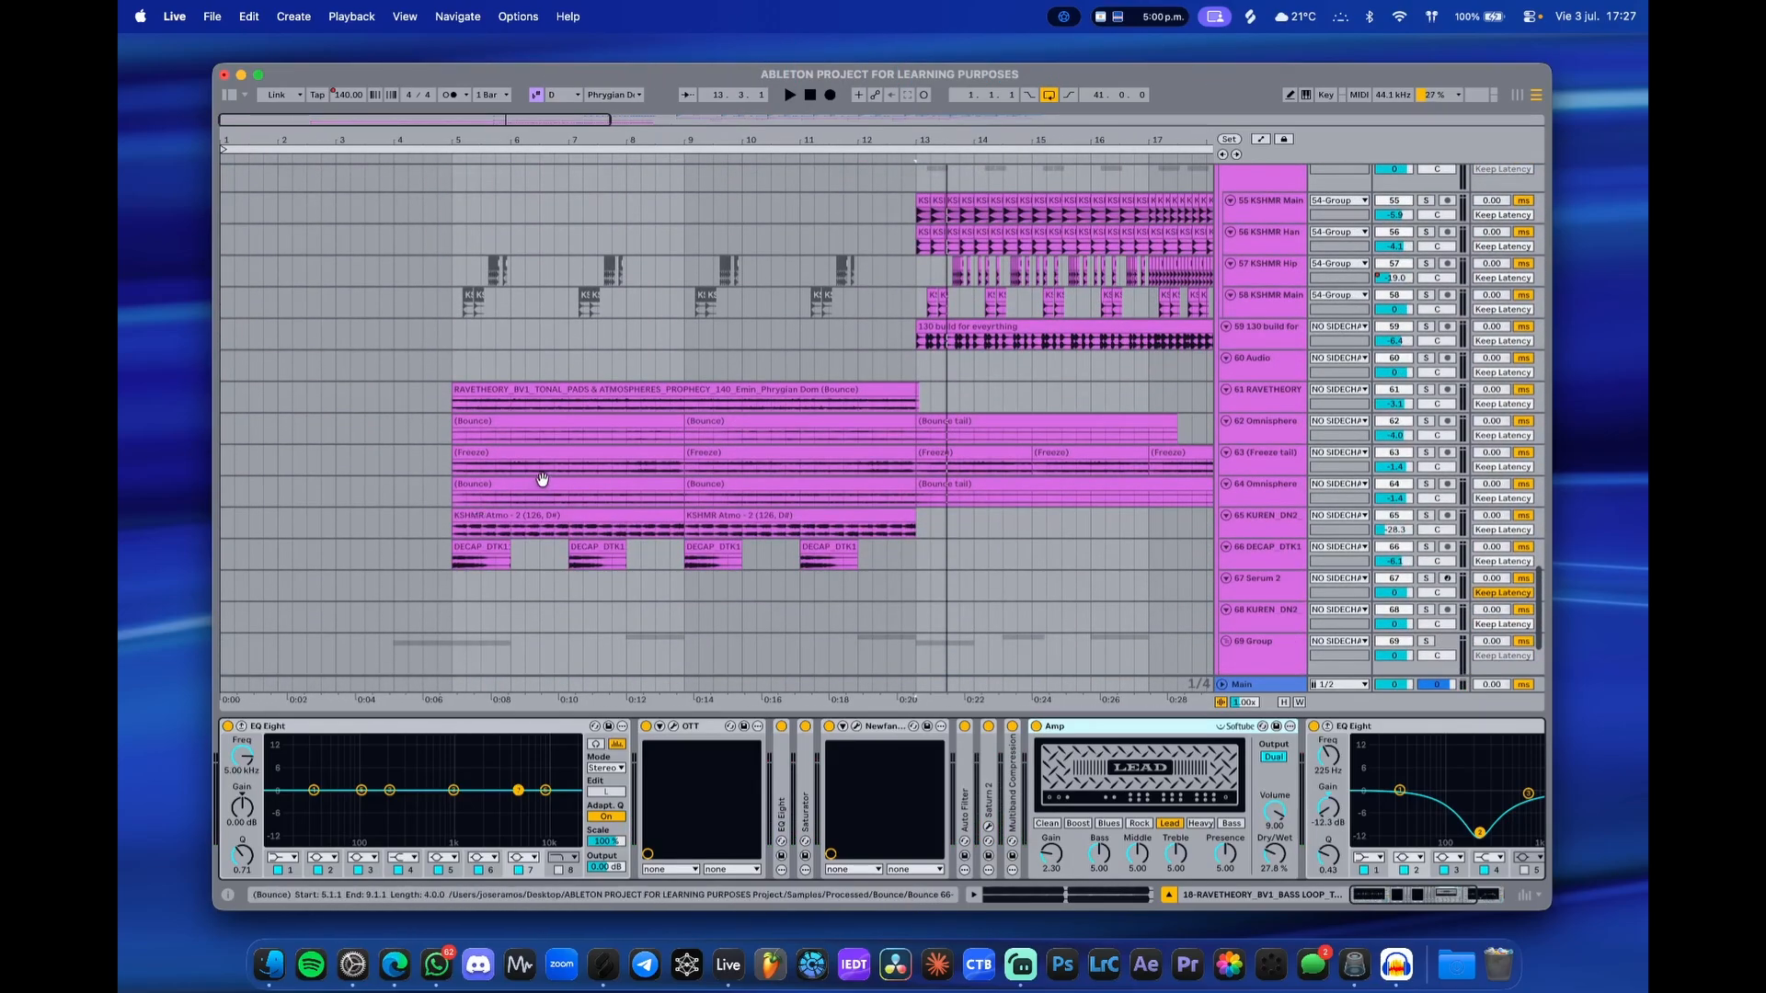
pyautogui.click(1257, 401)
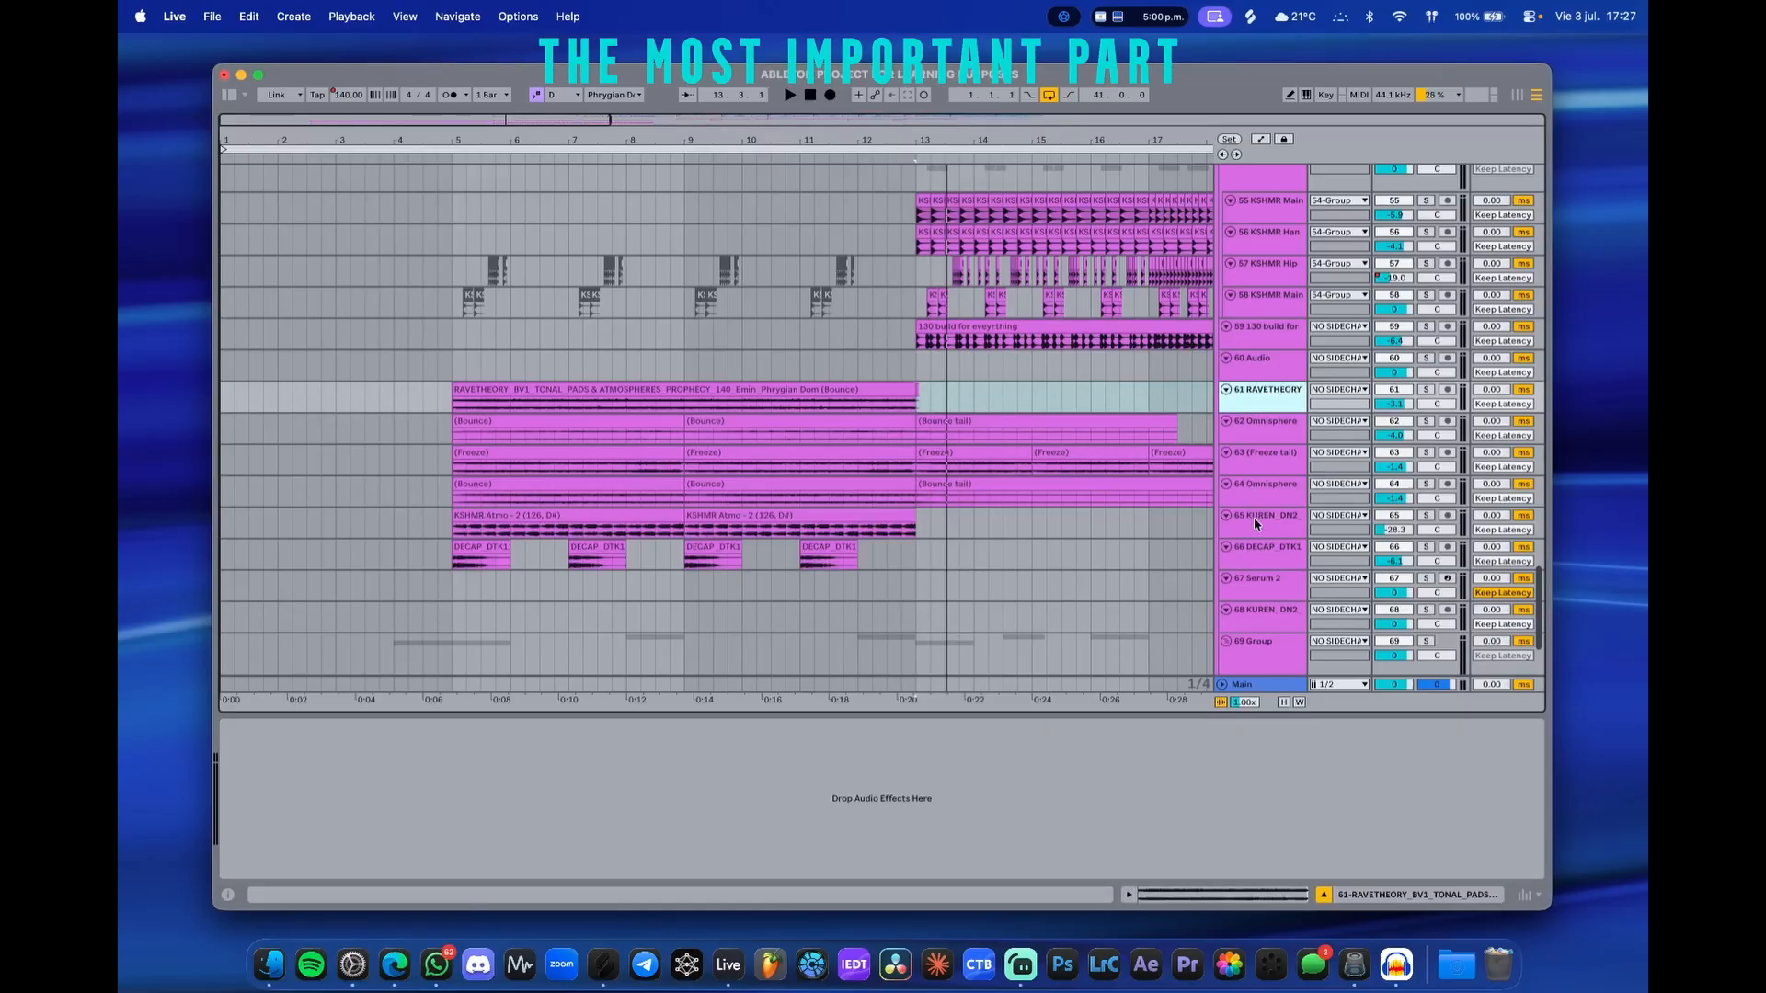
pyautogui.keyDown('shift'); pyautogui.click(1255, 517); pyautogui.keyUp('shift')
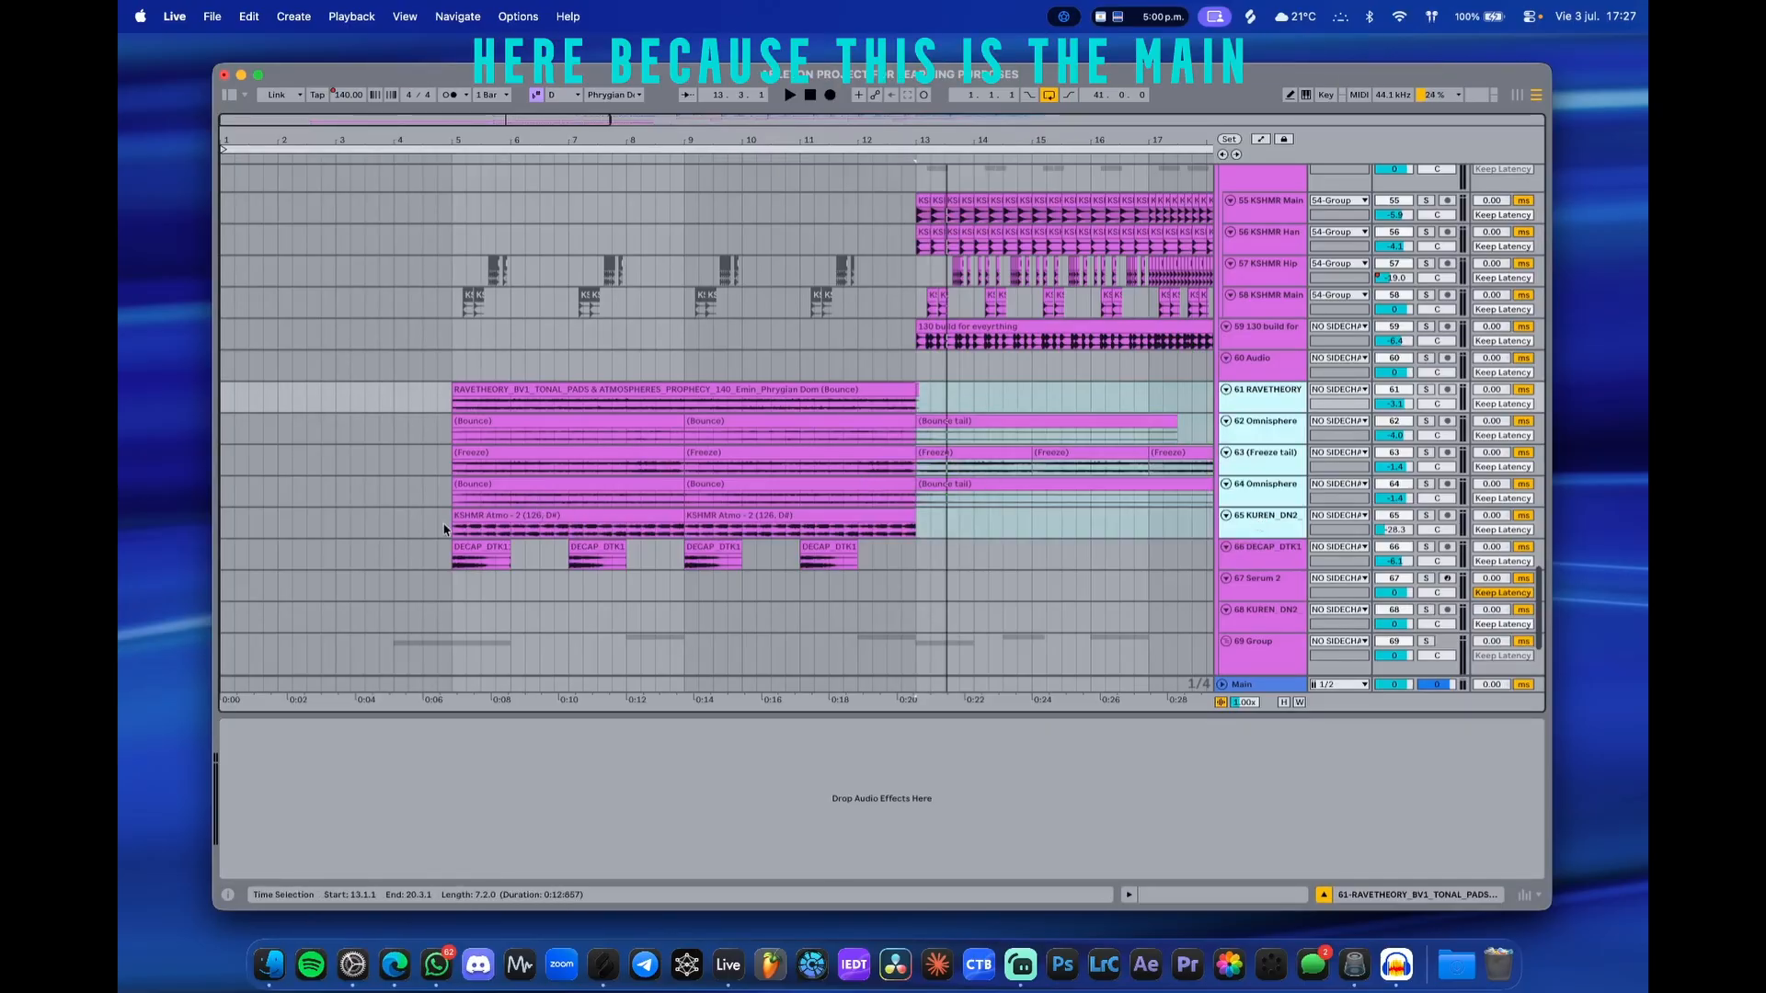
# - Enlarge and solo RAVETHEORY pad track 61, and play it from 5.1.1
pyautogui.scroll(5, 445, 530)
pyautogui.click(486, 405)
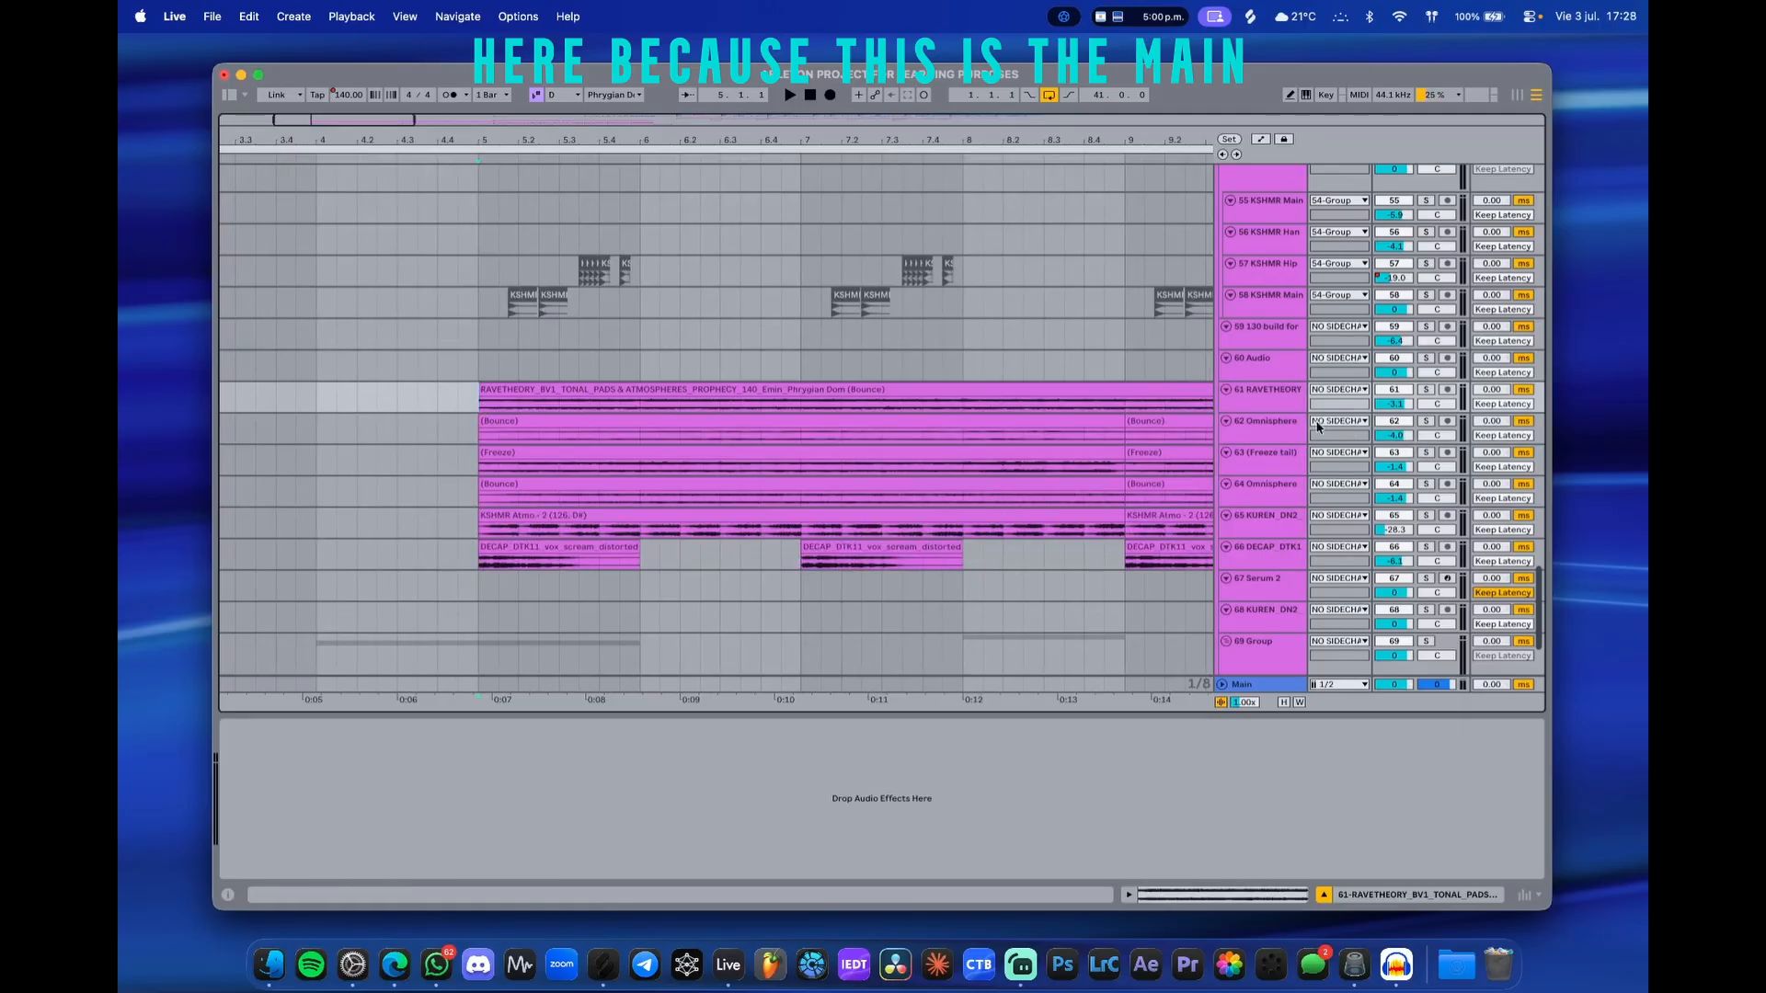
pyautogui.moveTo(1285, 411); pyautogui.dragTo(1284, 469)
pyautogui.press('s')
pyautogui.press('space')
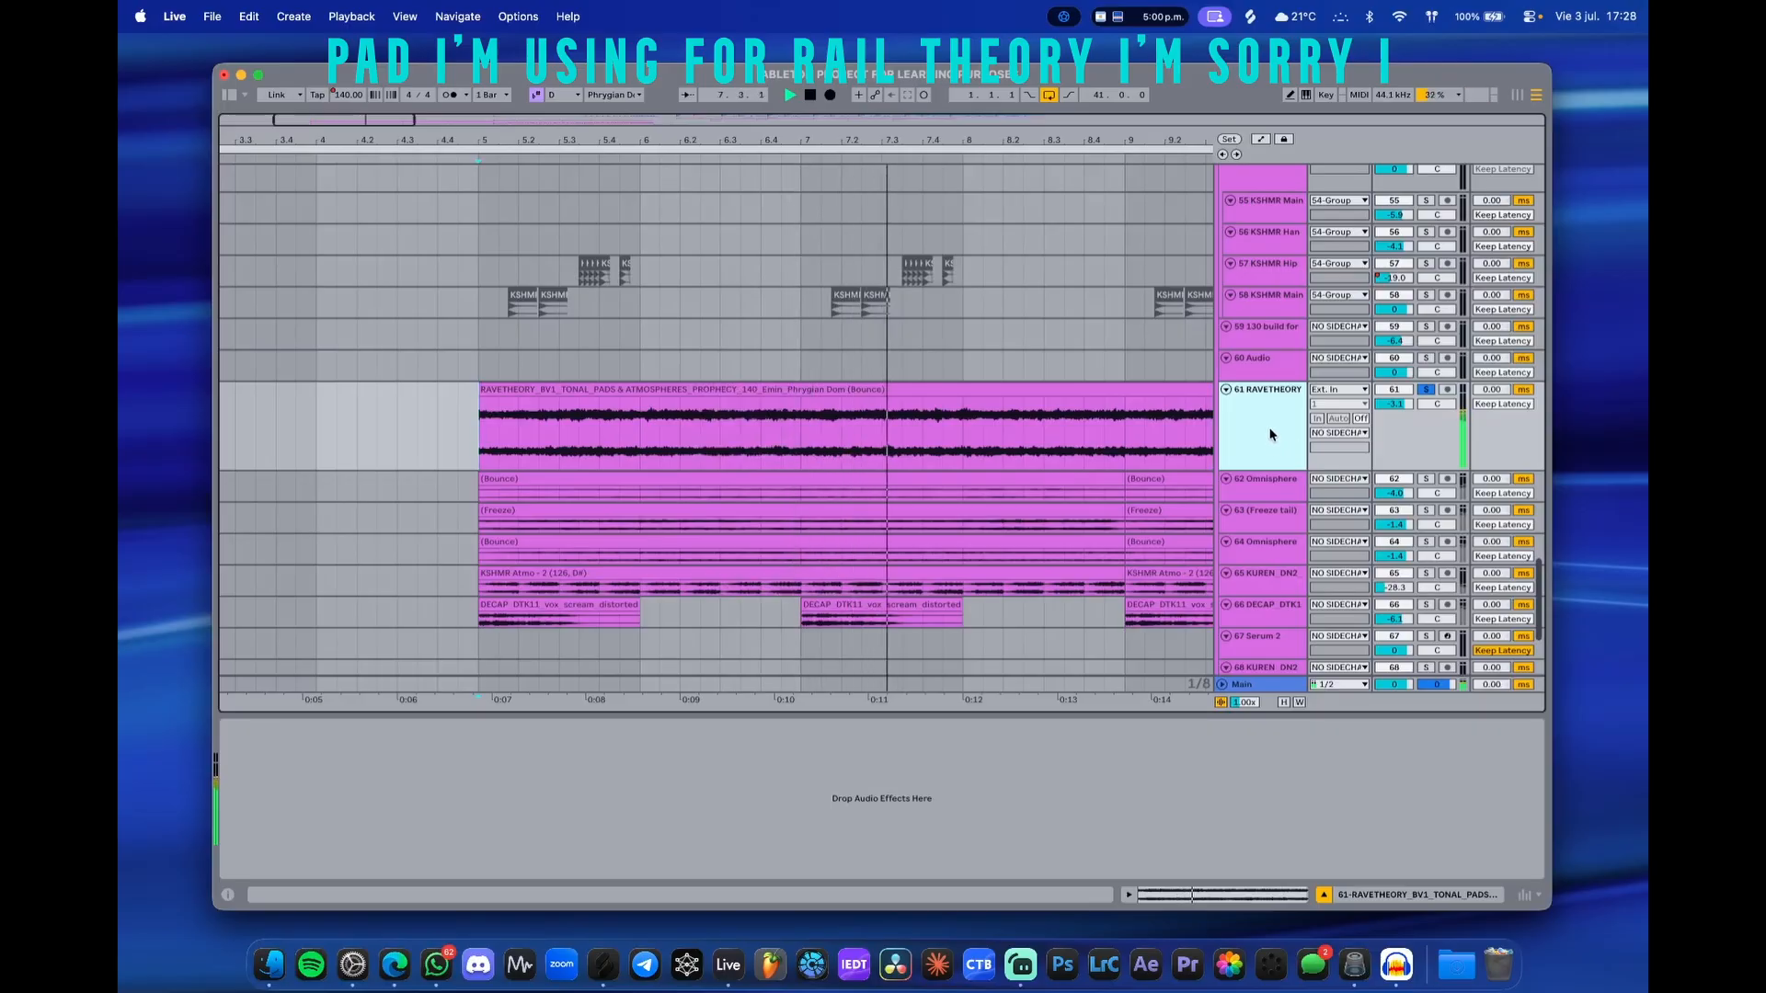
pyautogui.scroll(-3, 979, 447)
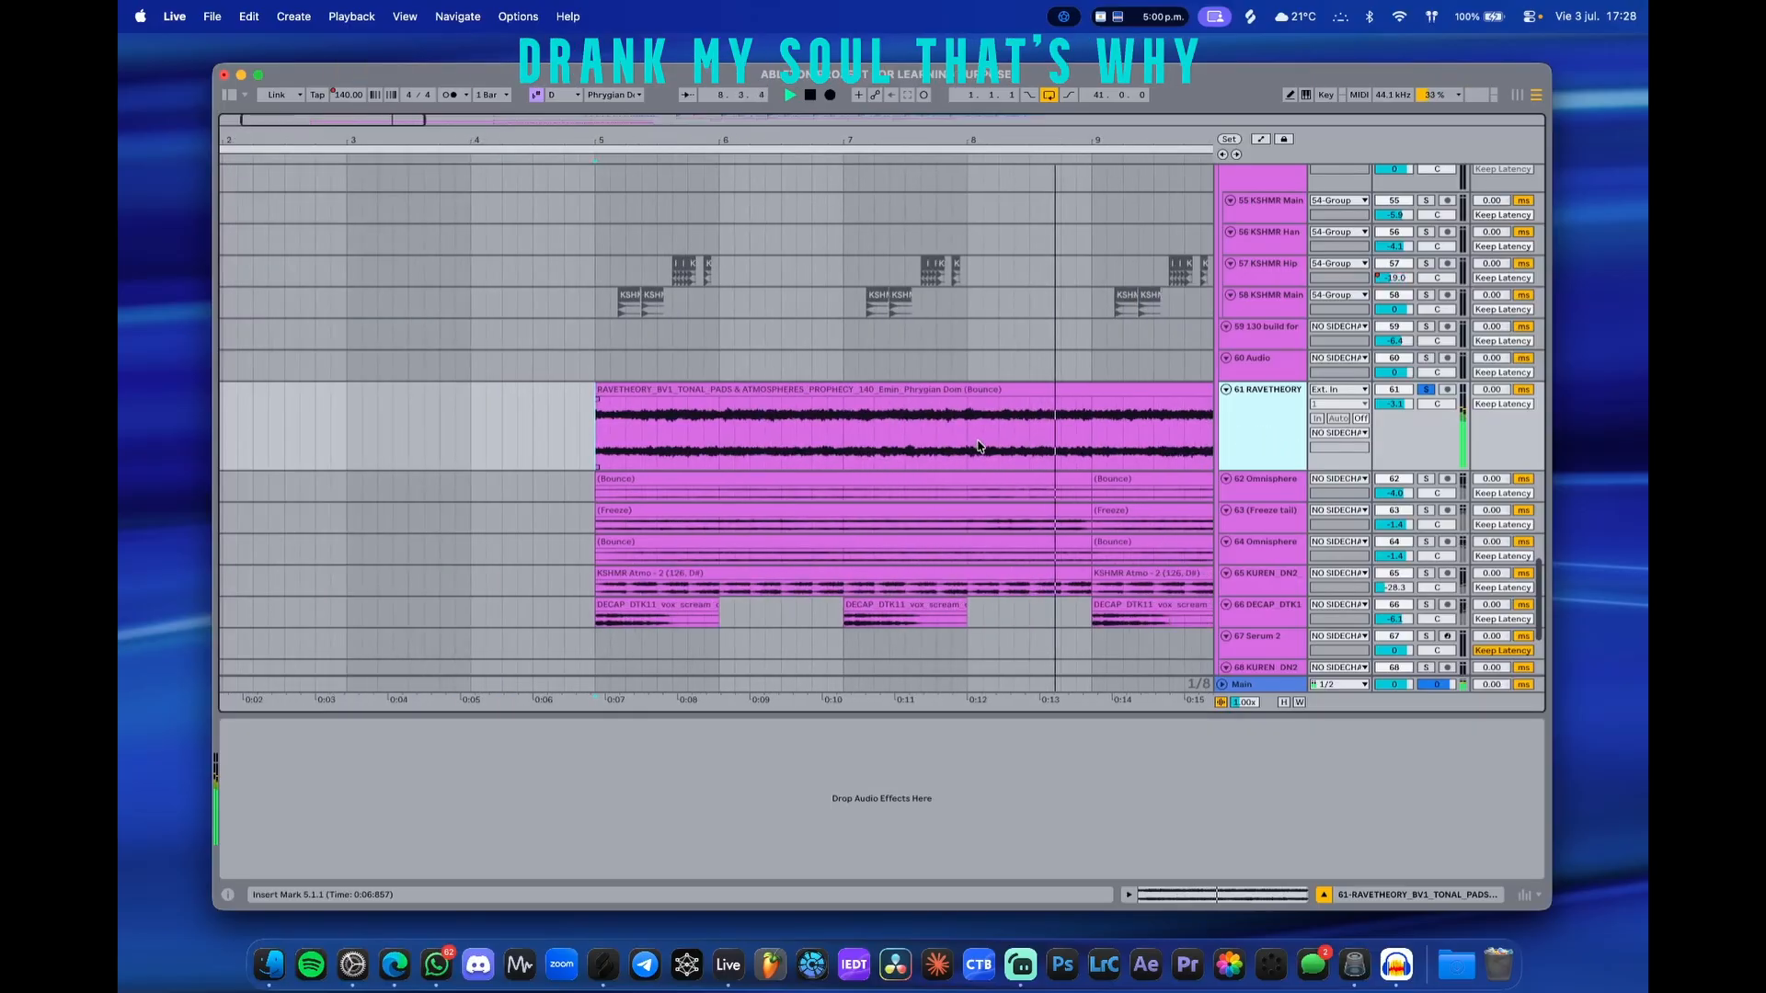
pyautogui.scroll(-2, 984, 441)
pyautogui.scroll(-1, 1058, 450)
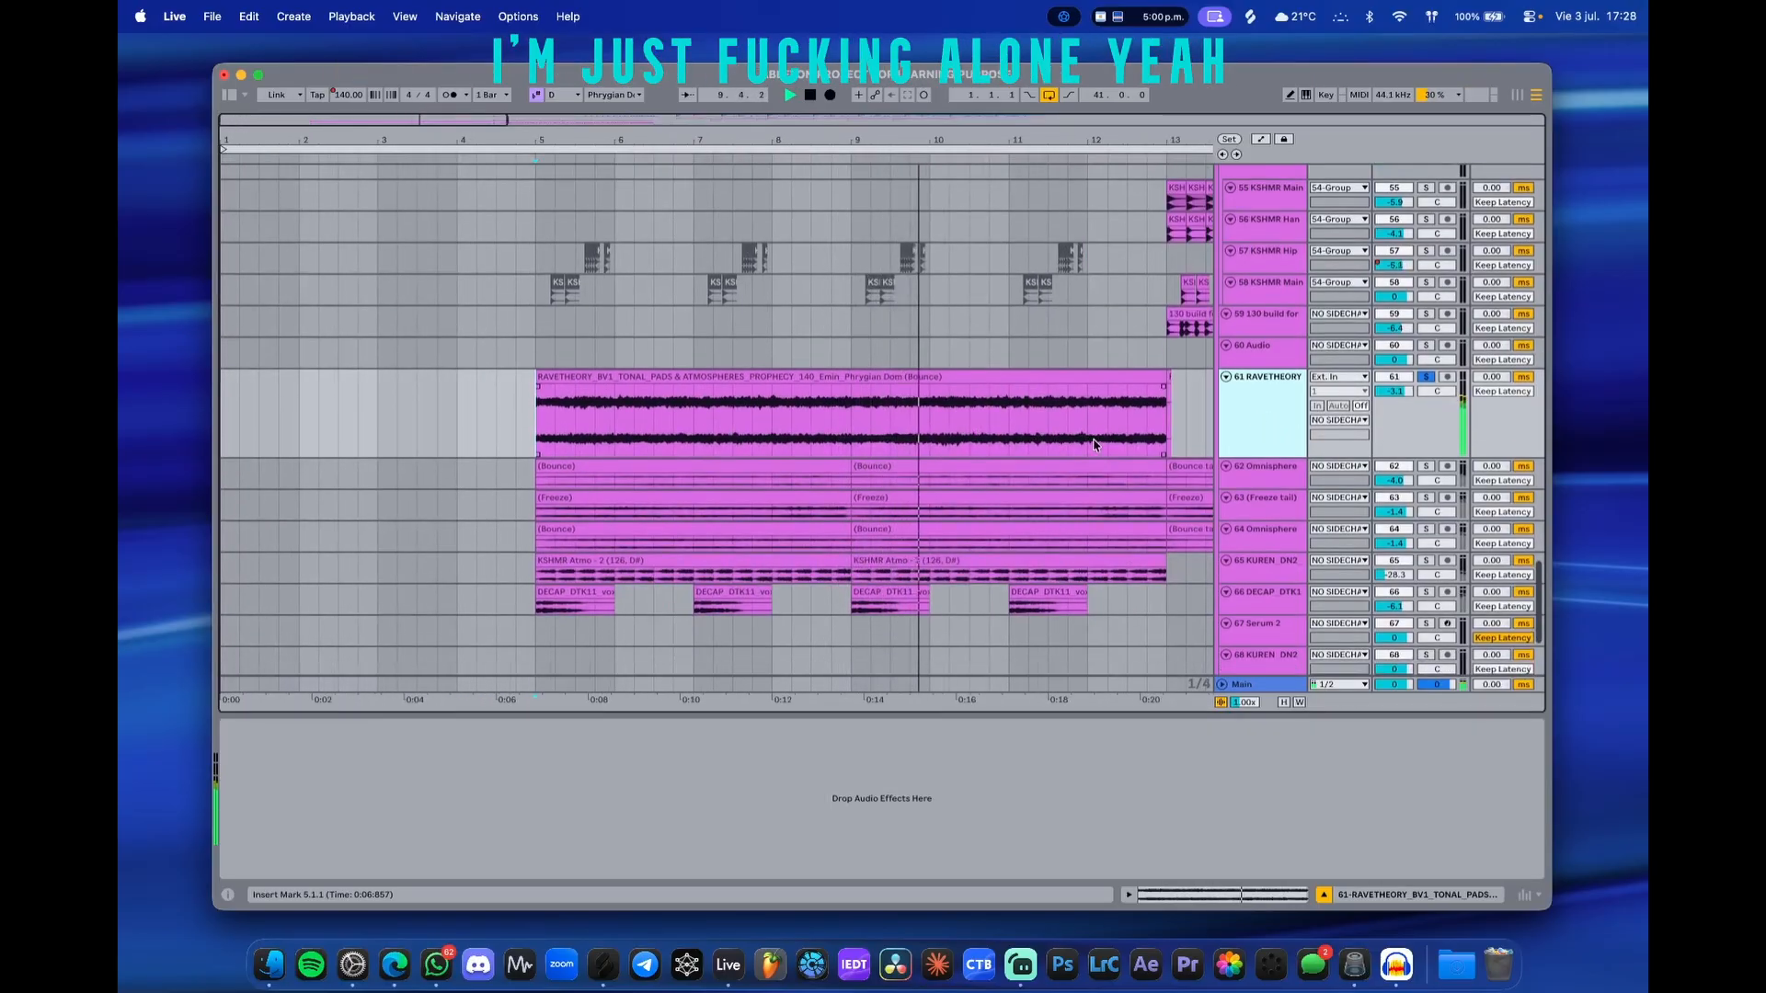
# - Enlarge and solo Omnisphere track 62, and play its bounced drone from 5.1.1
pyautogui.click(1251, 483)
pyautogui.click(537, 526)
pyautogui.press('space')
pyautogui.press('s')
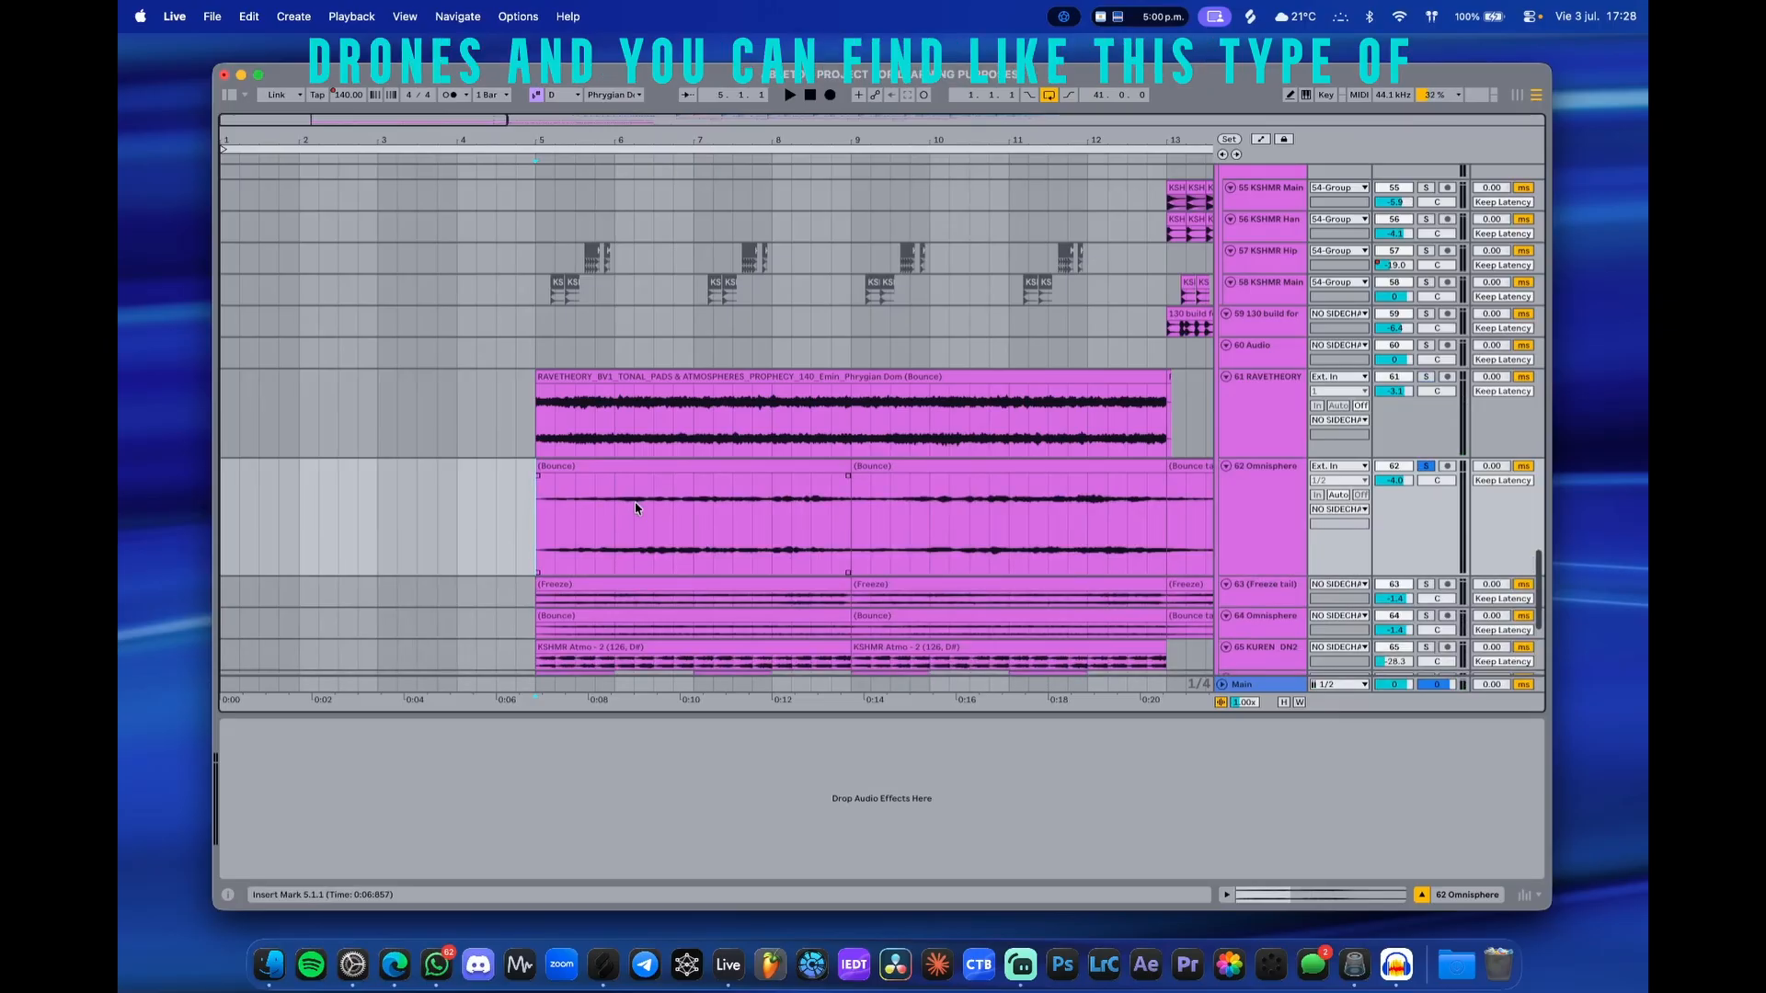
pyautogui.press('space')
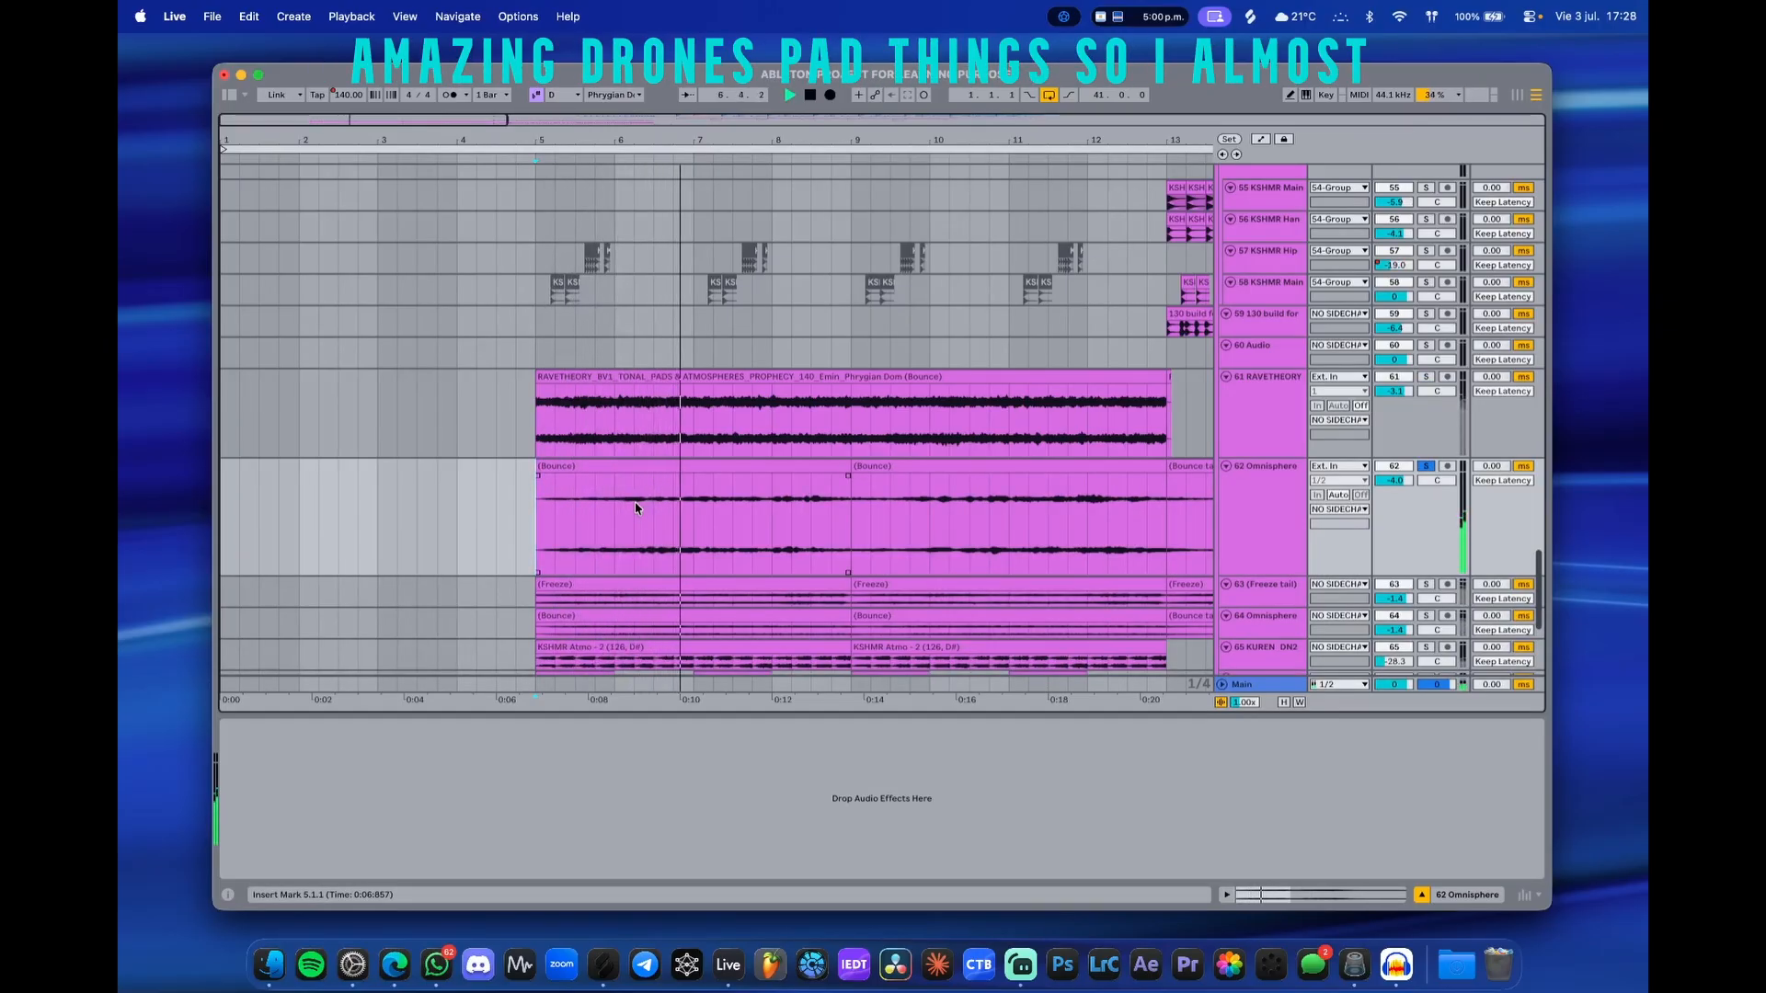
# - Play Omnisphere track 64 soloed from 5.1.1 and enlarge it
pyautogui.scroll(-5, 1309, 454)
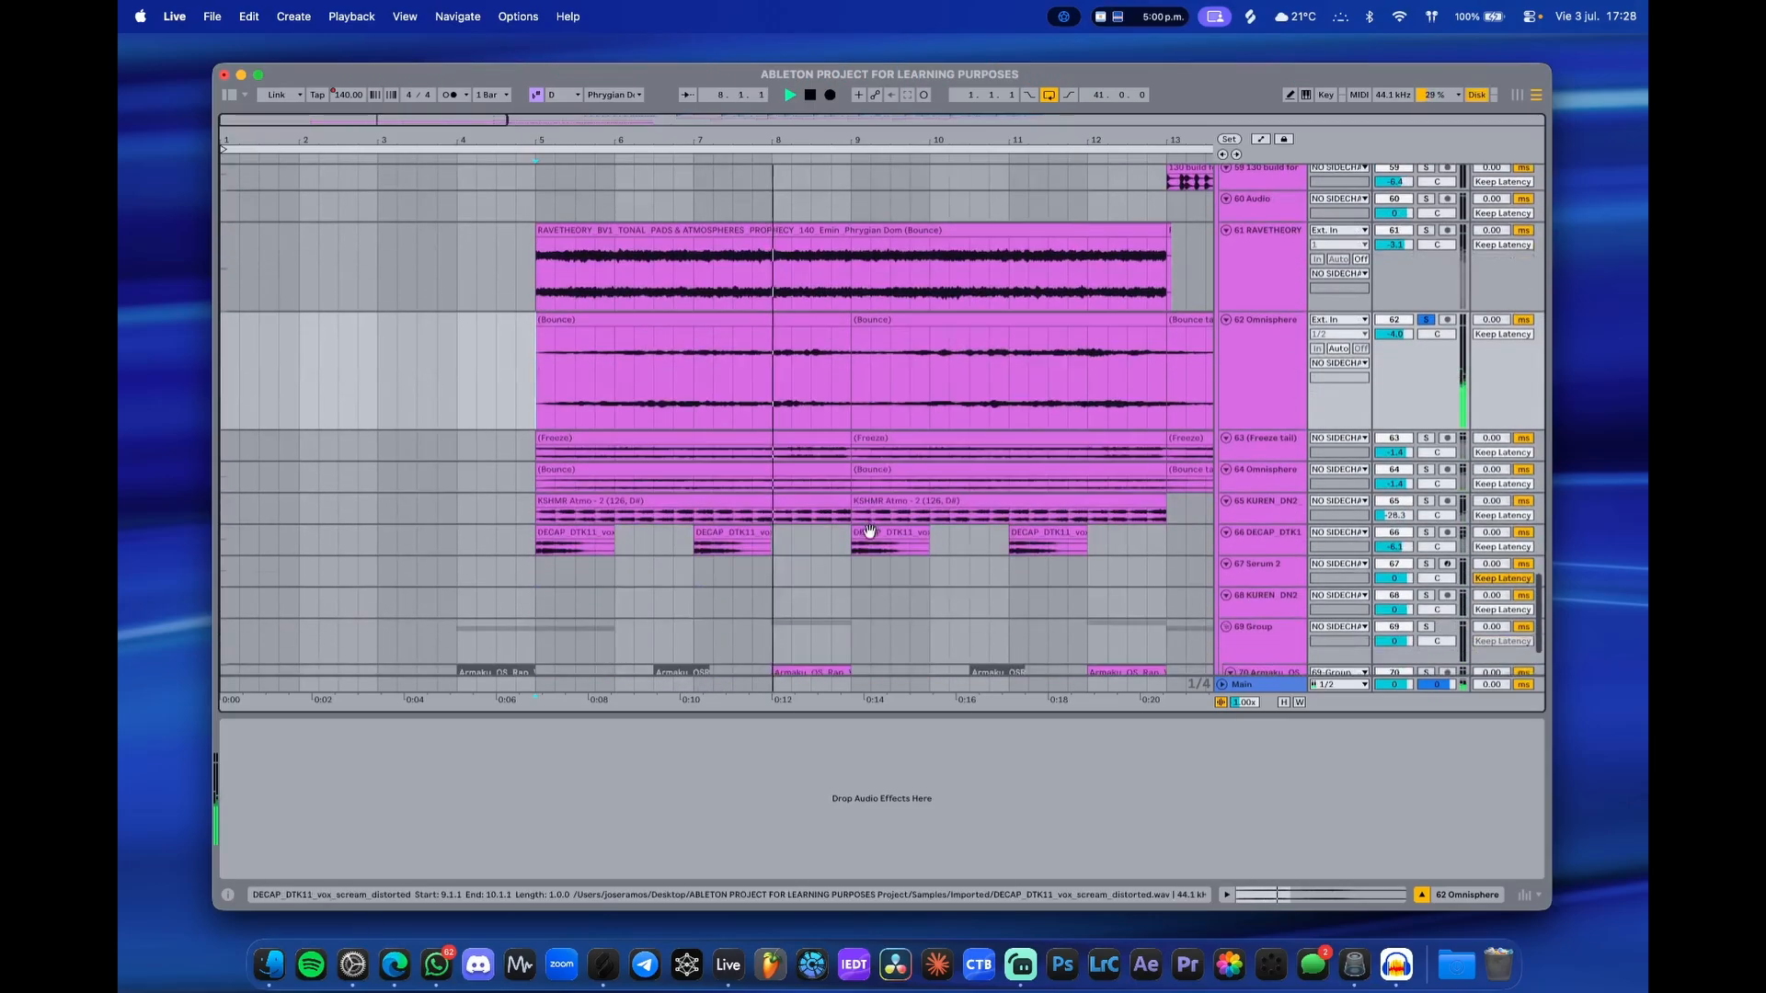
pyautogui.click(1288, 477)
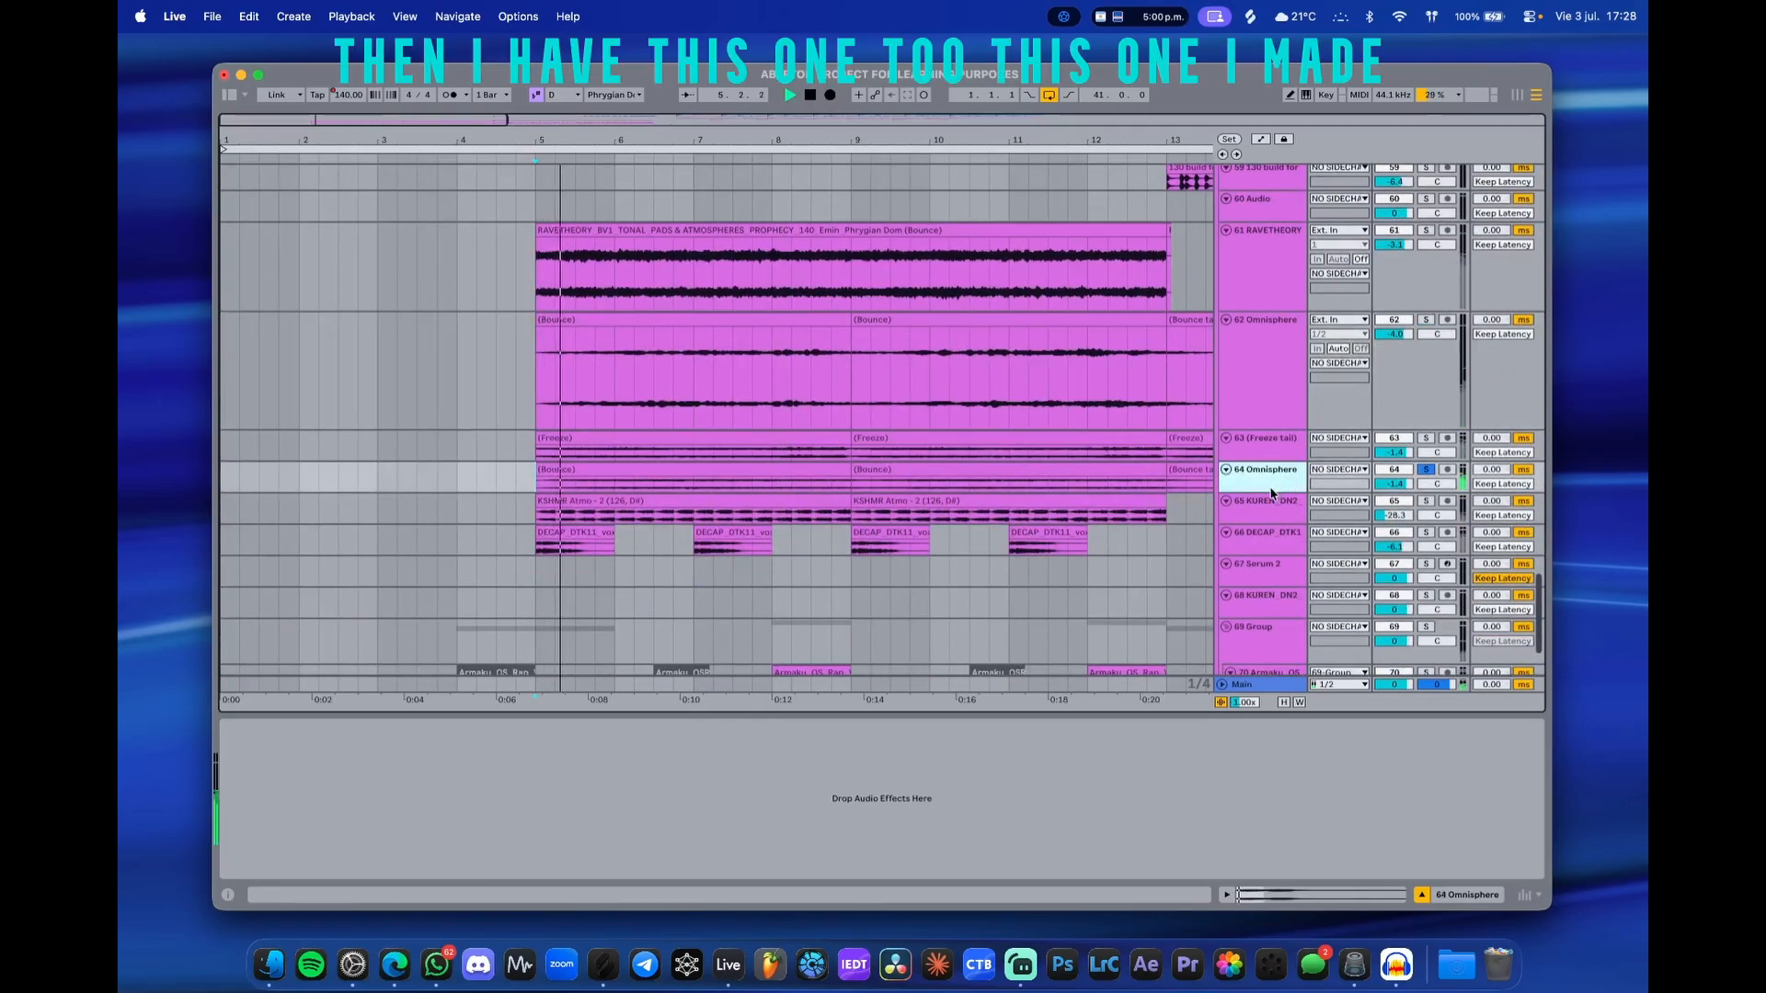
pyautogui.moveTo(1265, 487); pyautogui.dragTo(1265, 534)
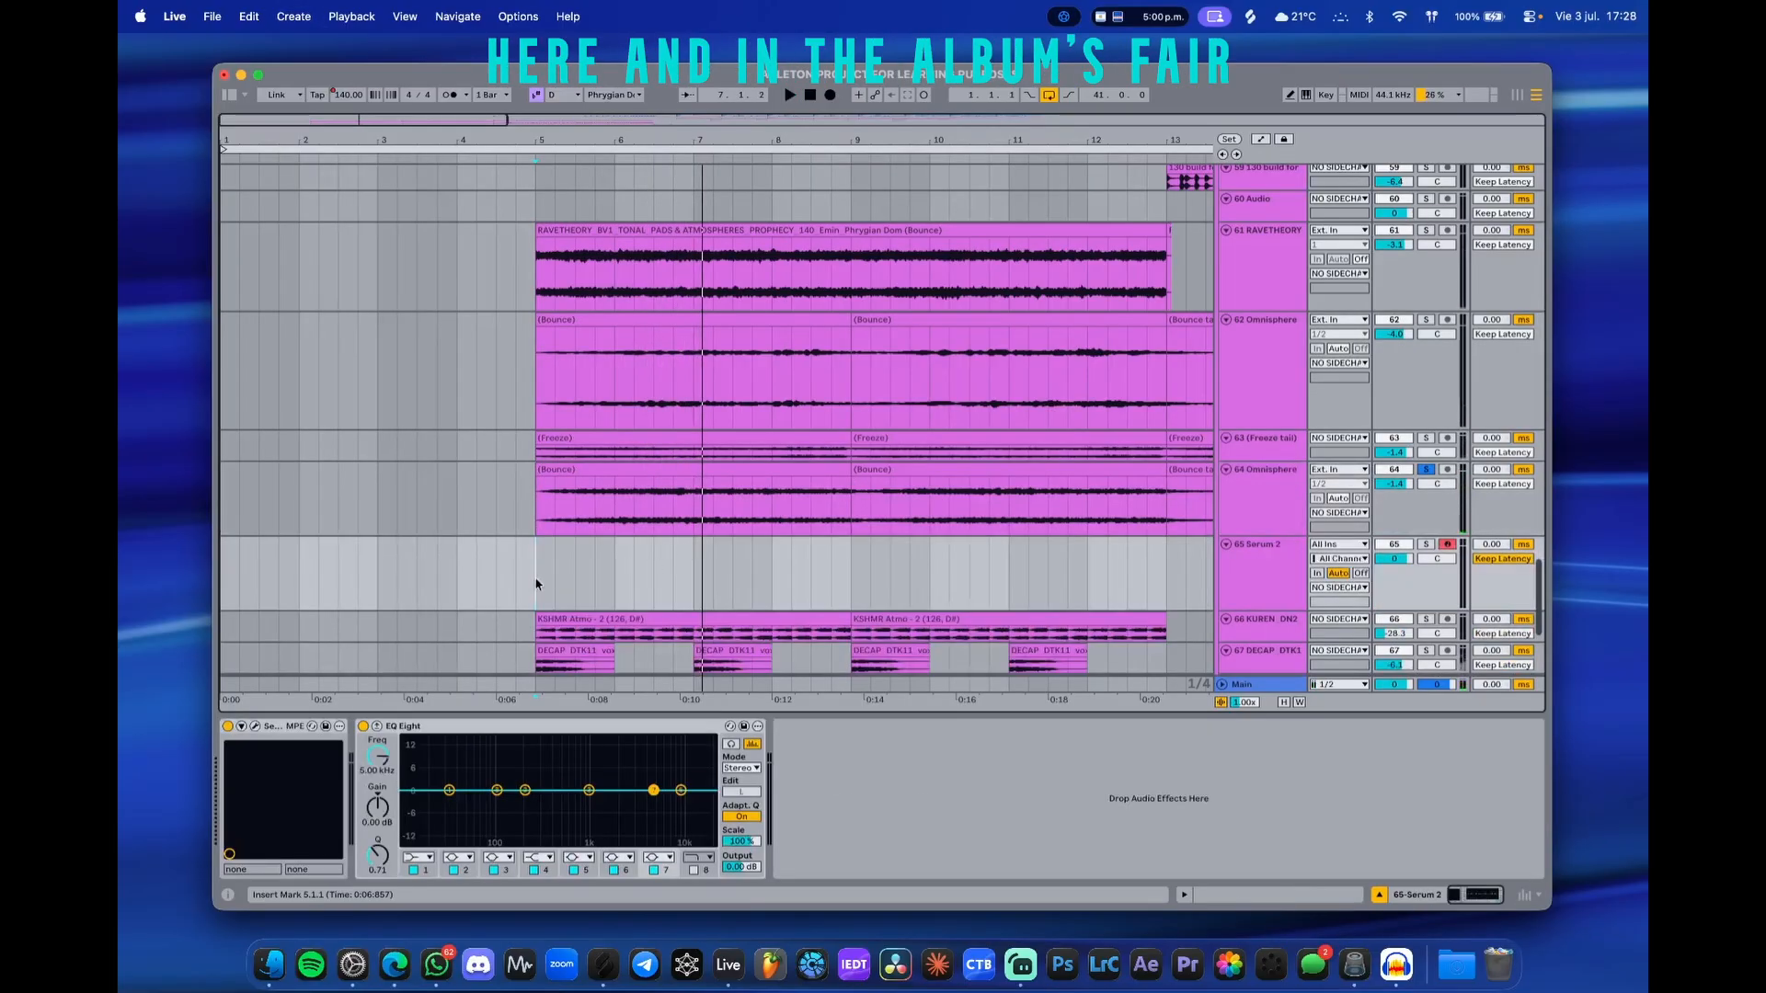
# - Create a MIDI clip from 5.1.1 to 9.1.1 on the Serum 2 track, with a D3 note to 4.2.2 and an E♭3 note to 5.3.1
pyautogui.moveTo(536, 583); pyautogui.dragTo(839, 582)
pyautogui.press('super+shift+m')
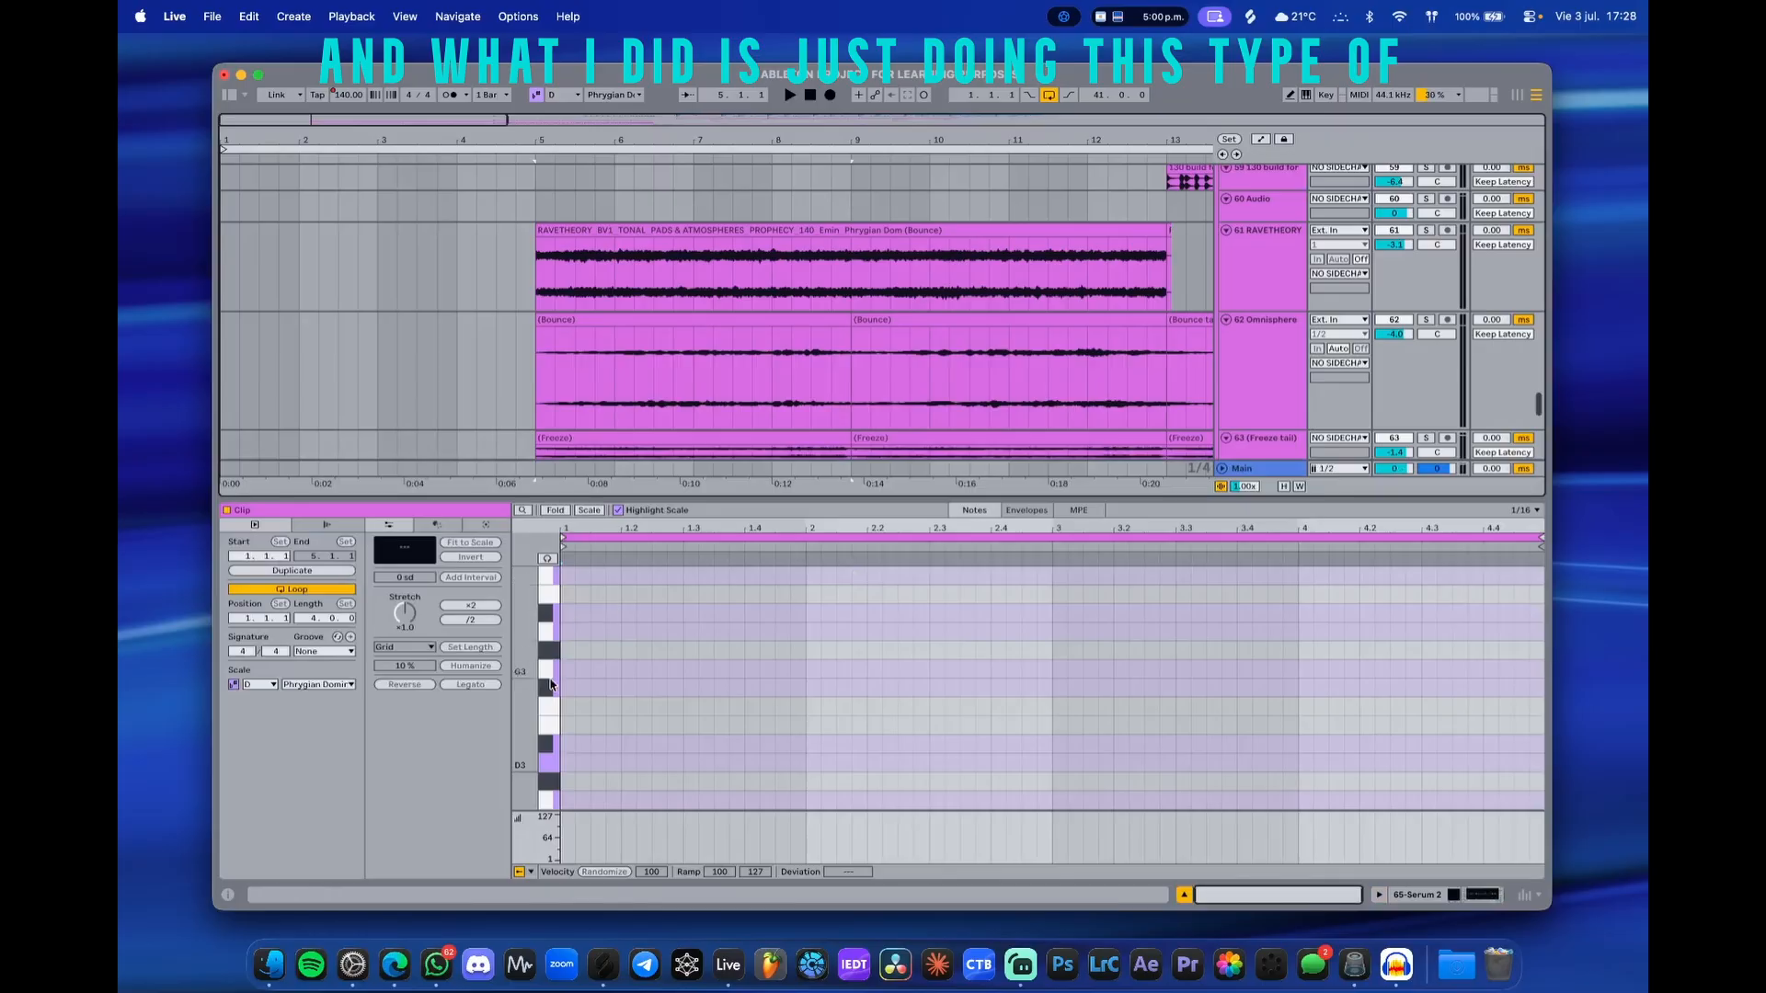
pyautogui.doubleClick(568, 763)
pyautogui.moveTo(569, 762); pyautogui.dragTo(1375, 833)
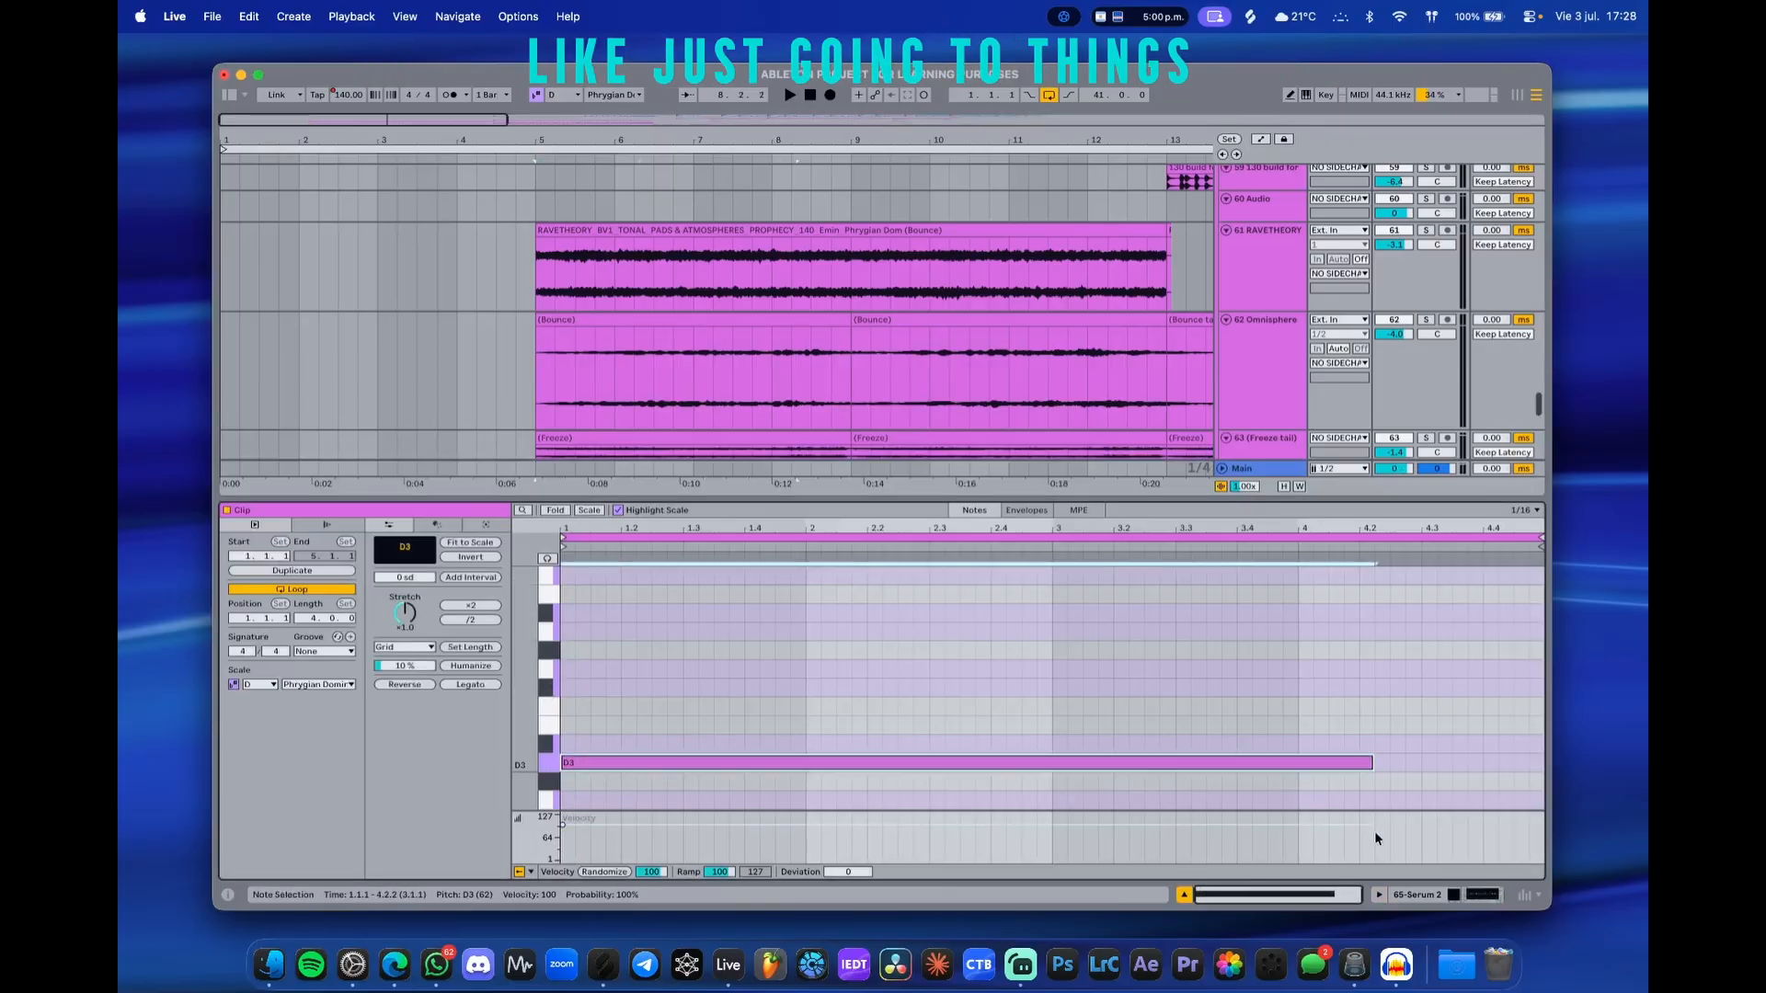
pyautogui.doubleClick(570, 746)
pyautogui.moveTo(574, 746); pyautogui.dragTo(1547, 762)
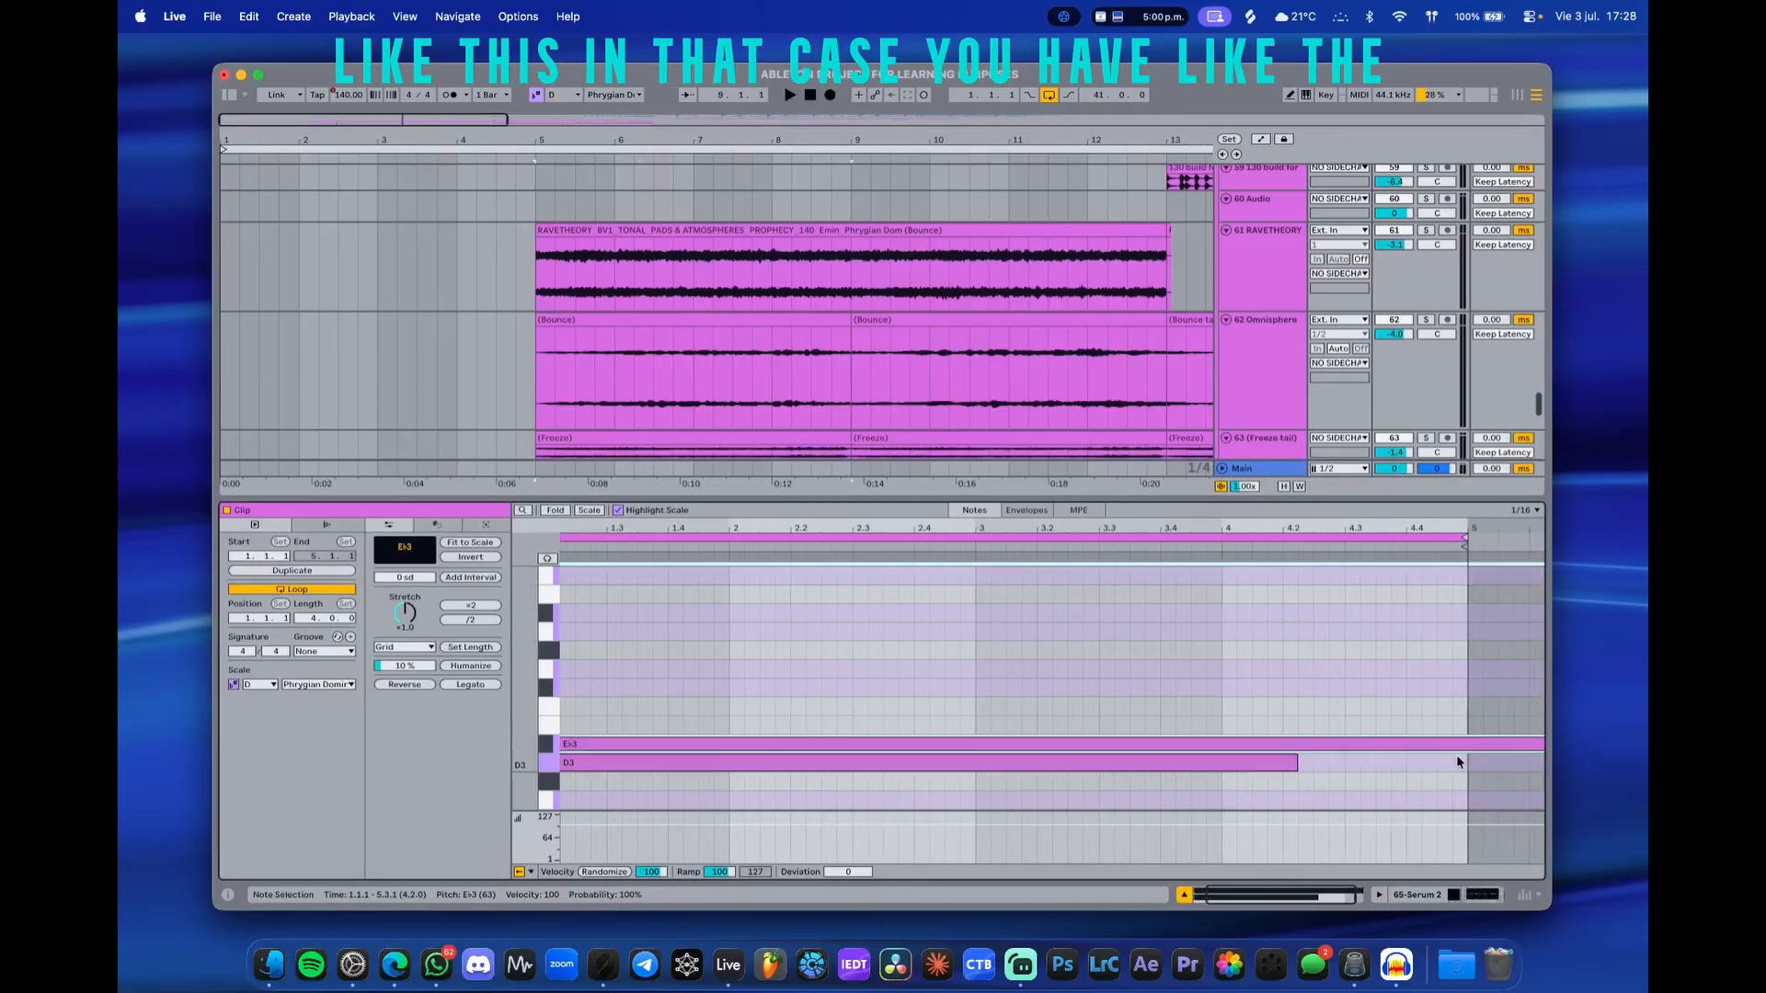
# - Play the demonstration clip on Serum 2 track 65 soloed, and delete that track
pyautogui.press('super+alt+l')
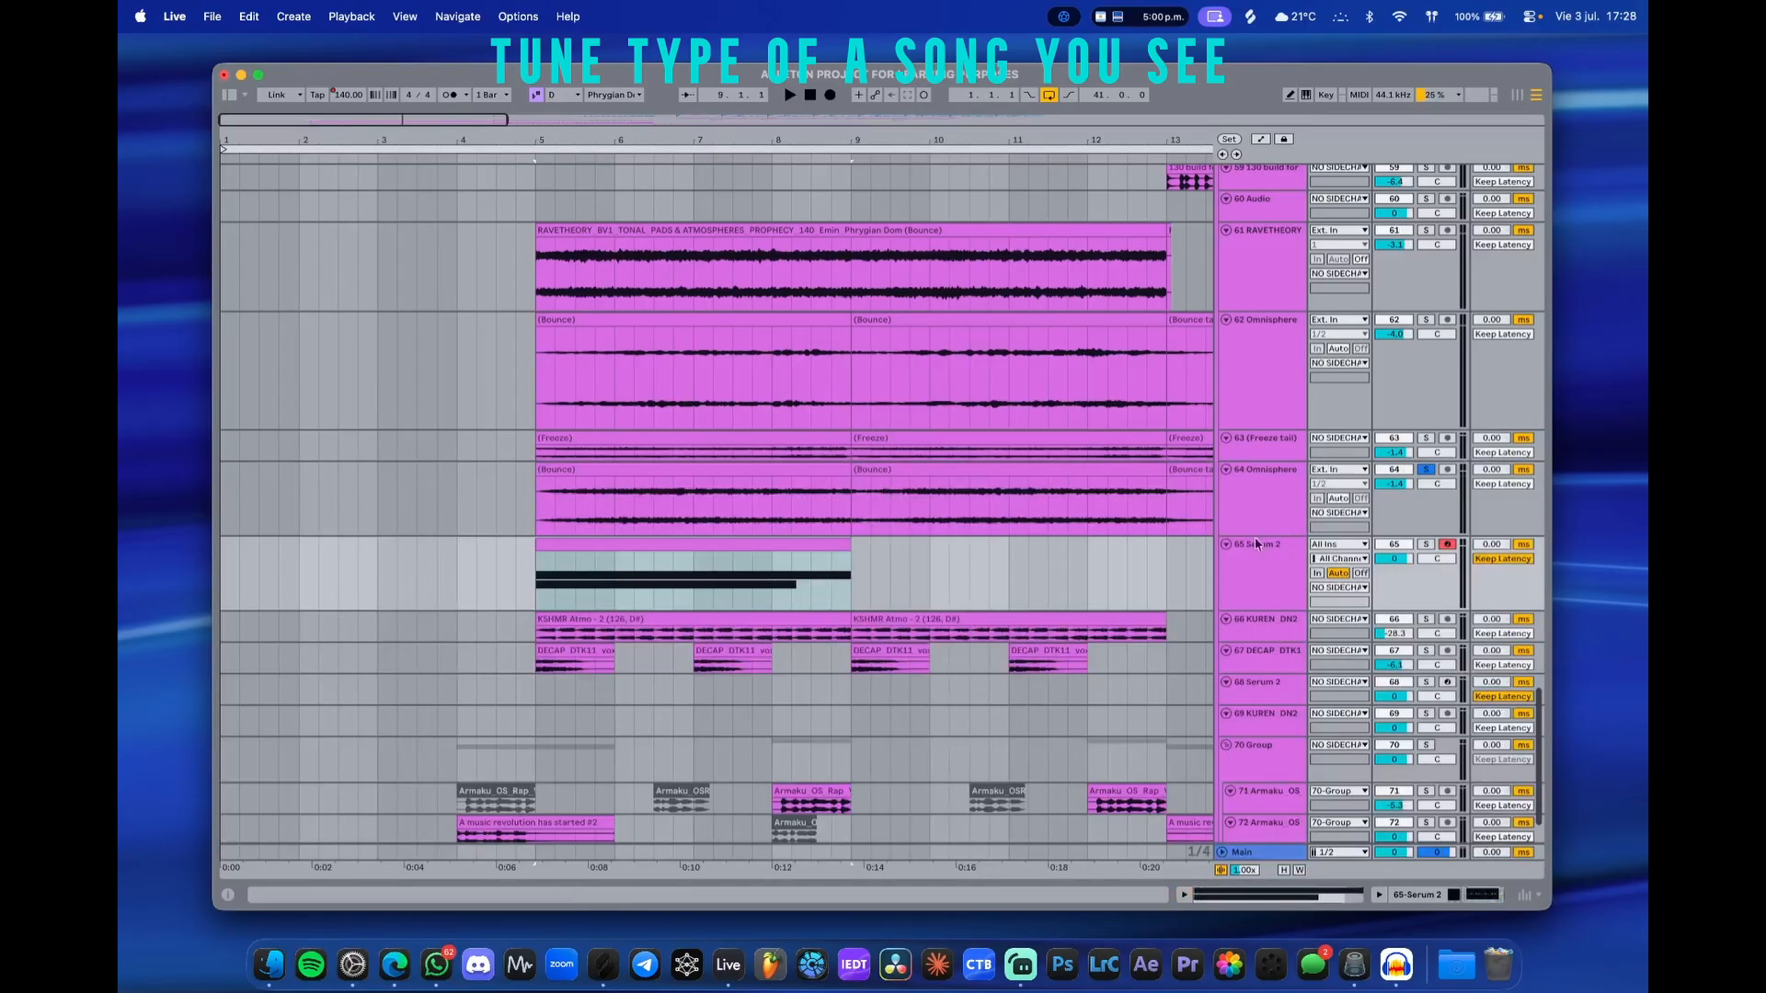
pyautogui.press('space')
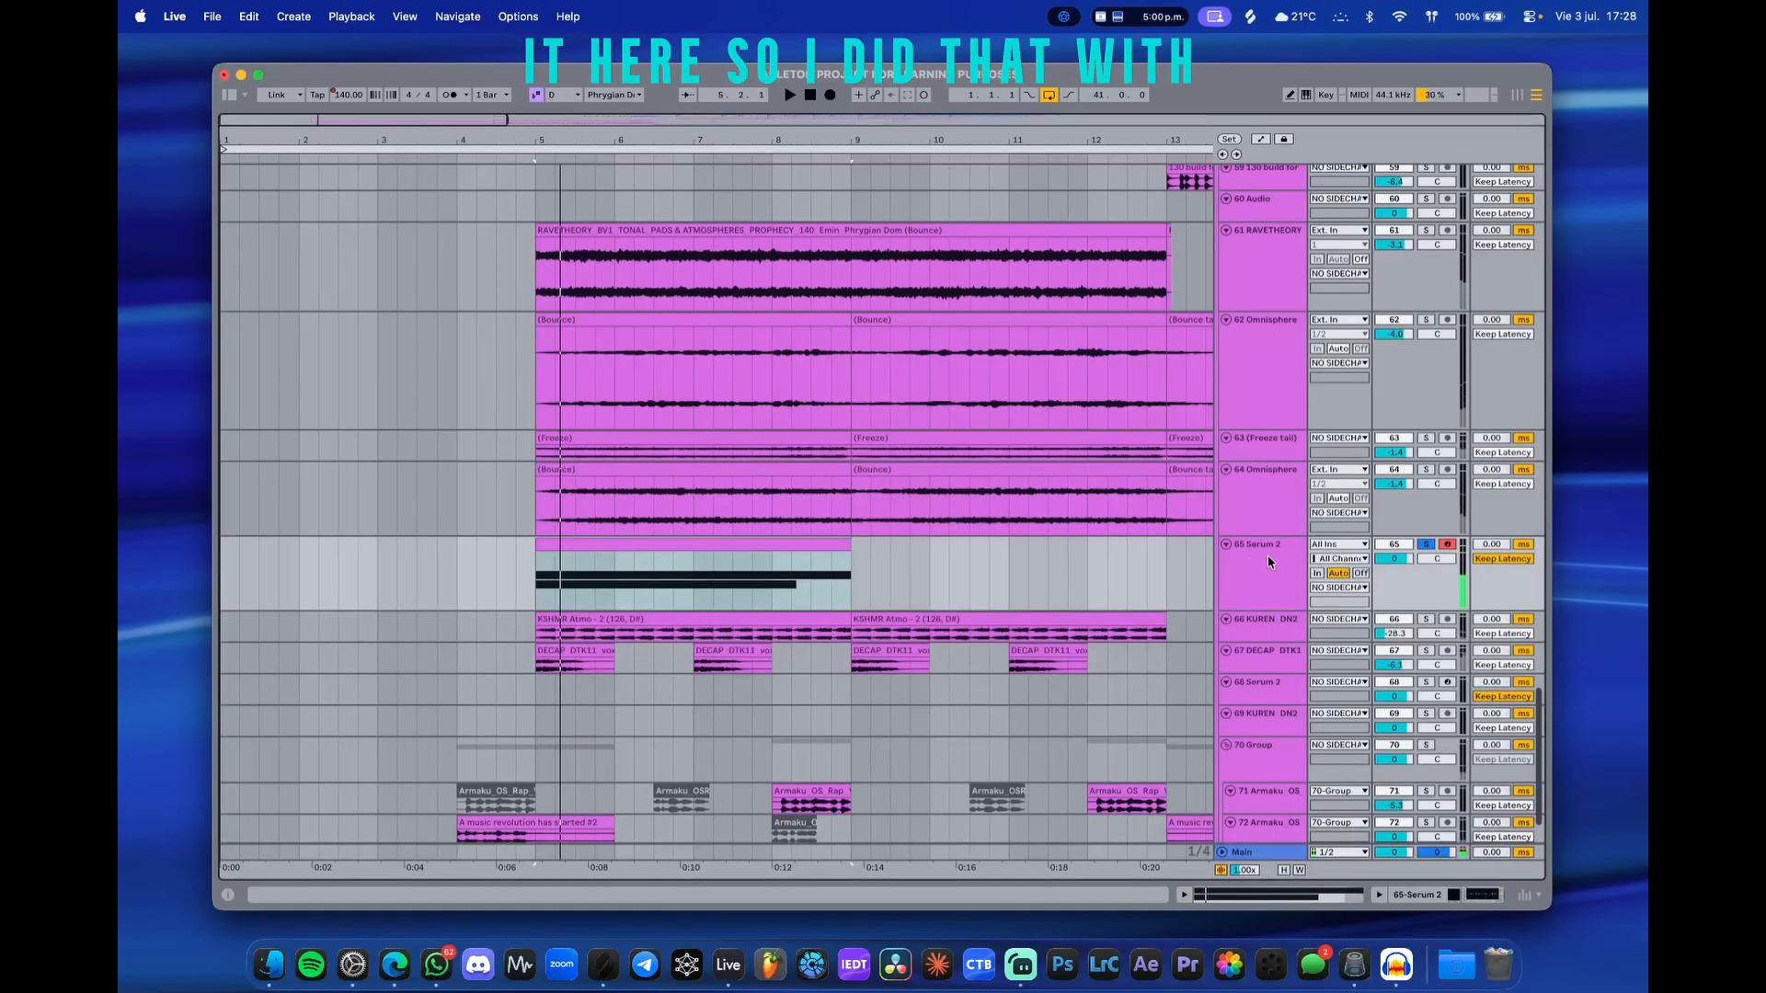
pyautogui.press('Delete')
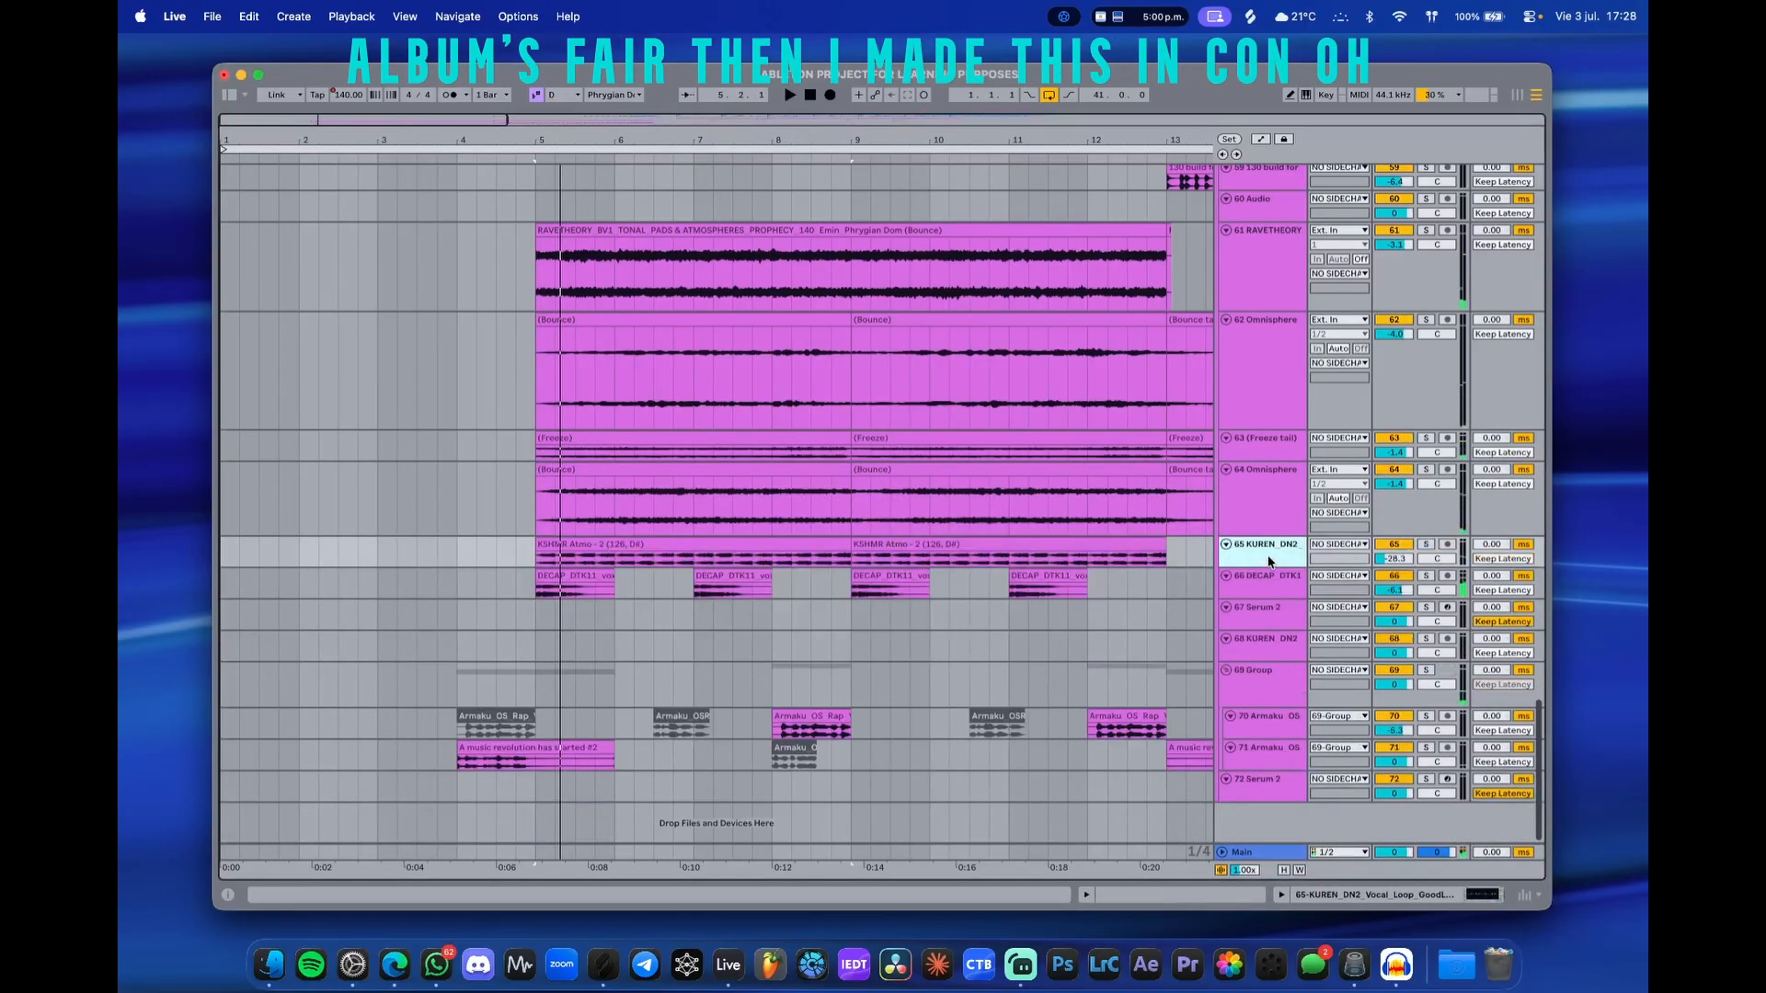
# - Solo and enlarge (Freeze tail) track 63, and select its first clip from 5.1.1 to 9.1.1
pyautogui.click(535, 453)
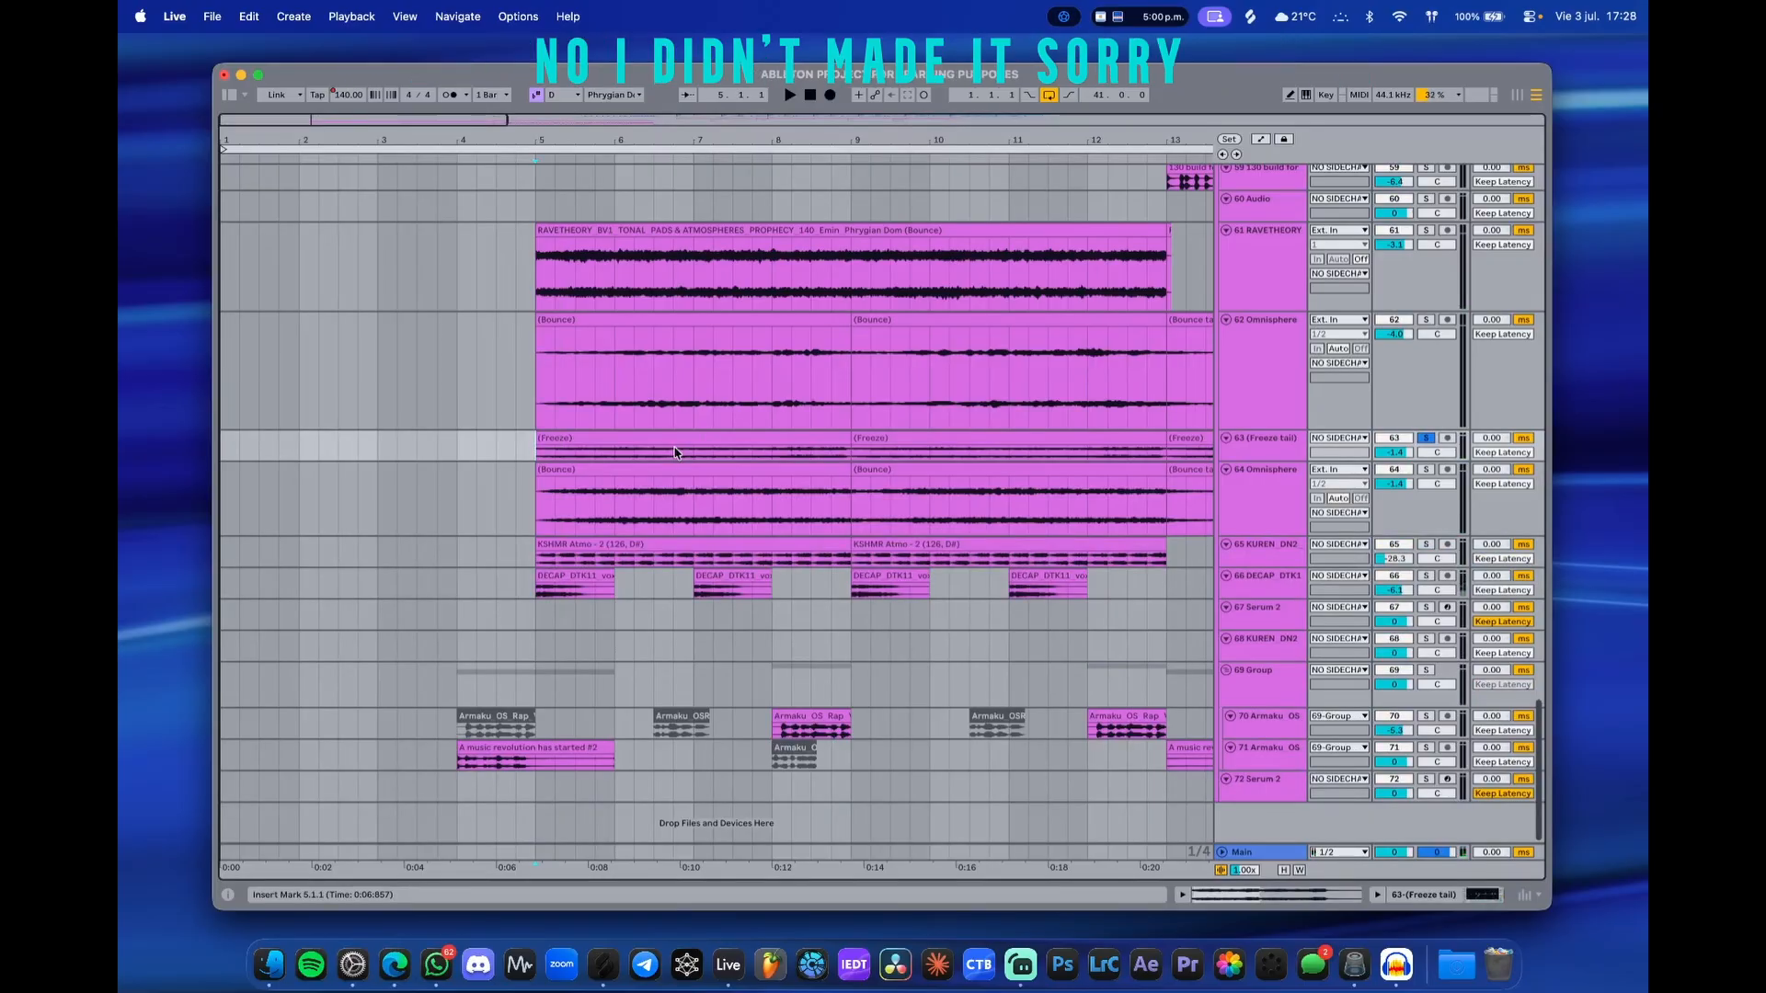
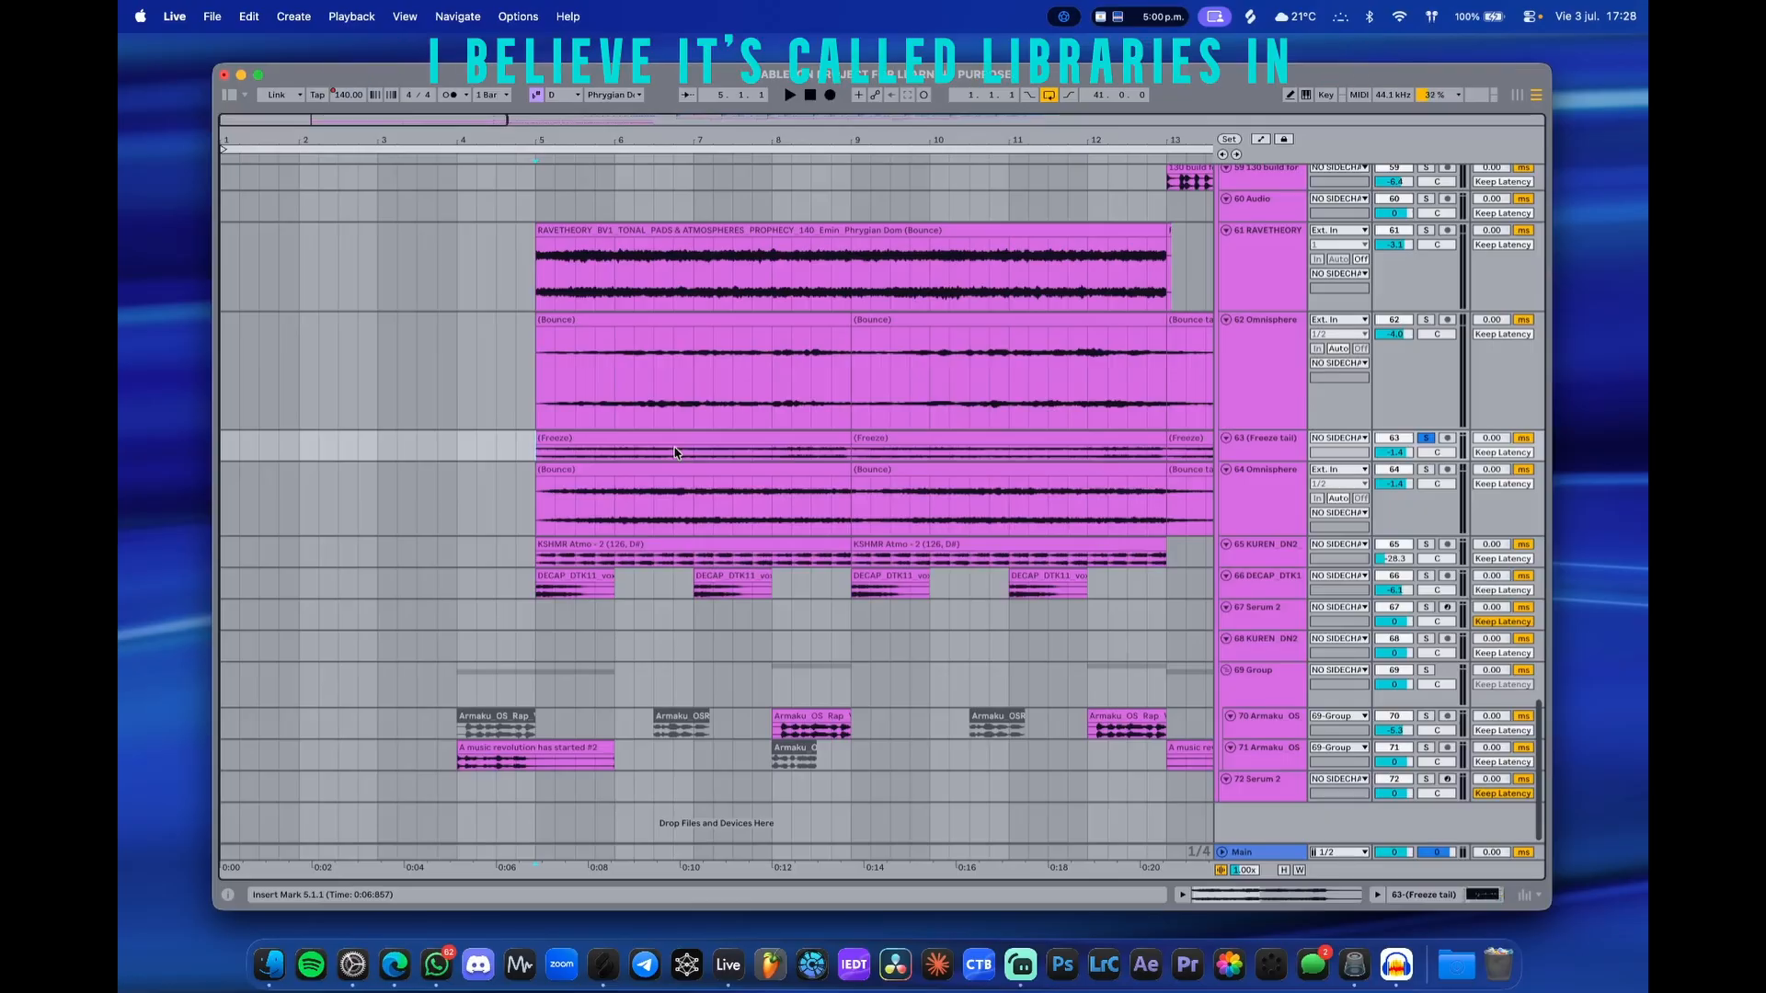
pyautogui.moveTo(1241, 459); pyautogui.dragTo(1241, 592)
pyautogui.scroll(3, 504, 543)
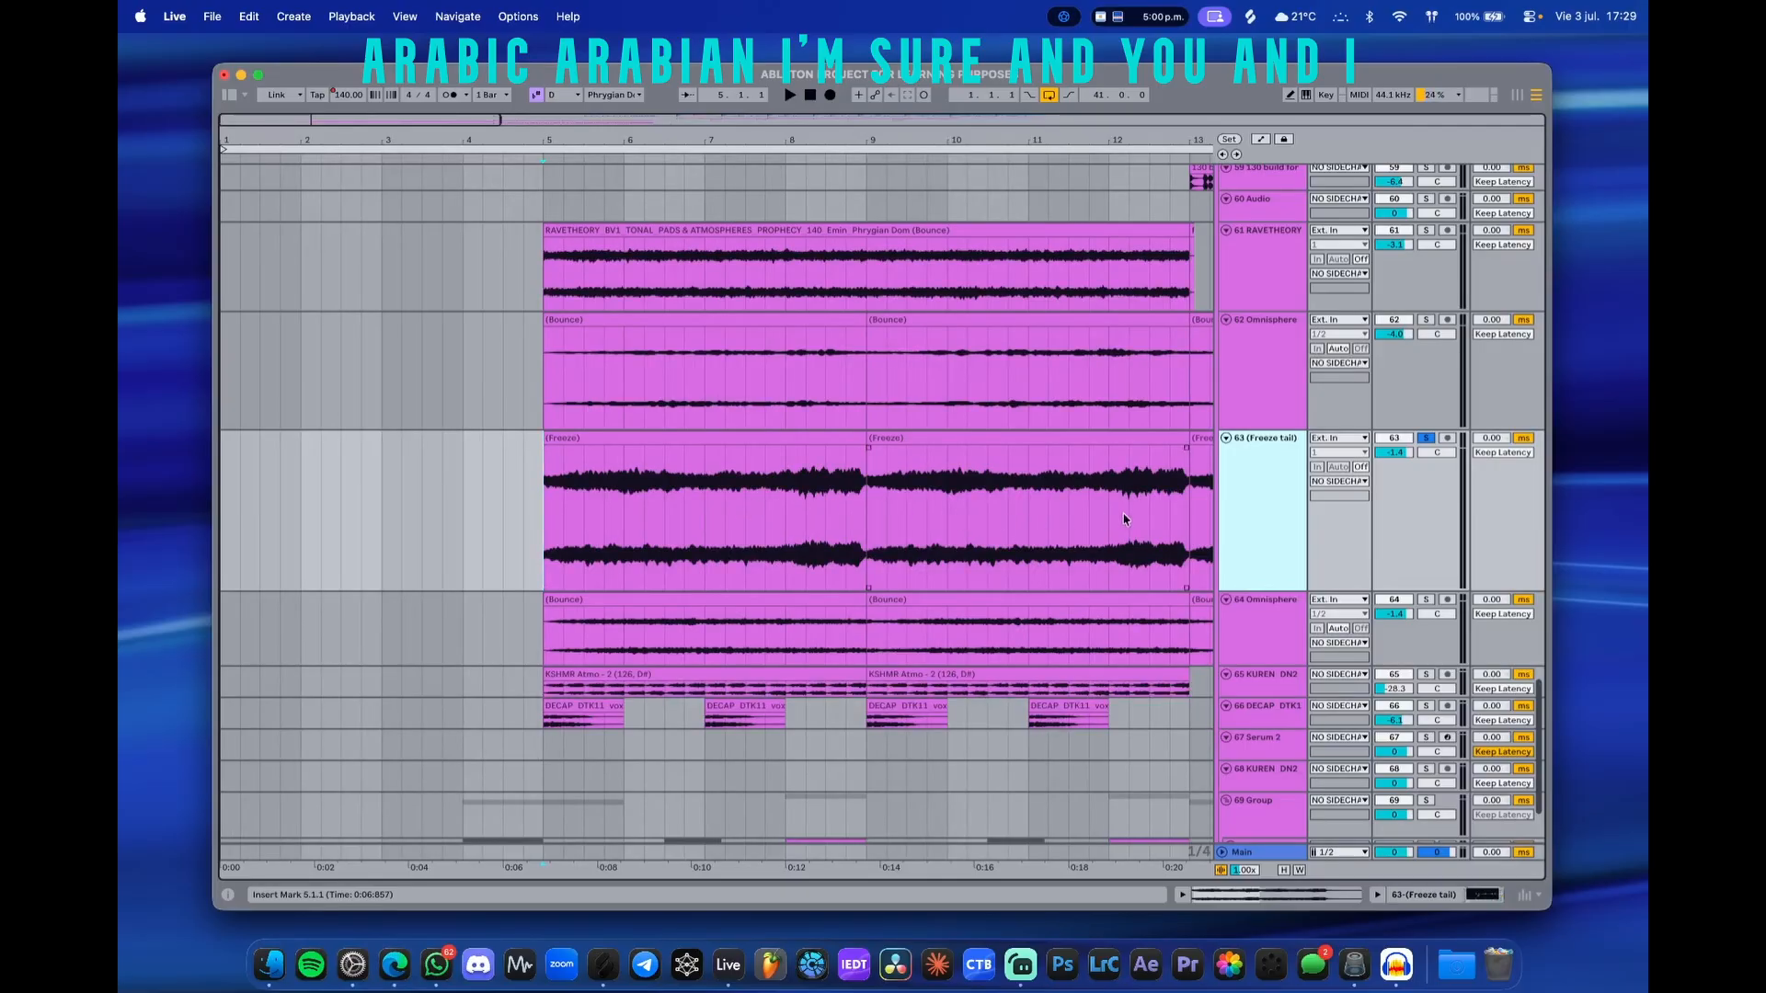
pyautogui.click(654, 442)
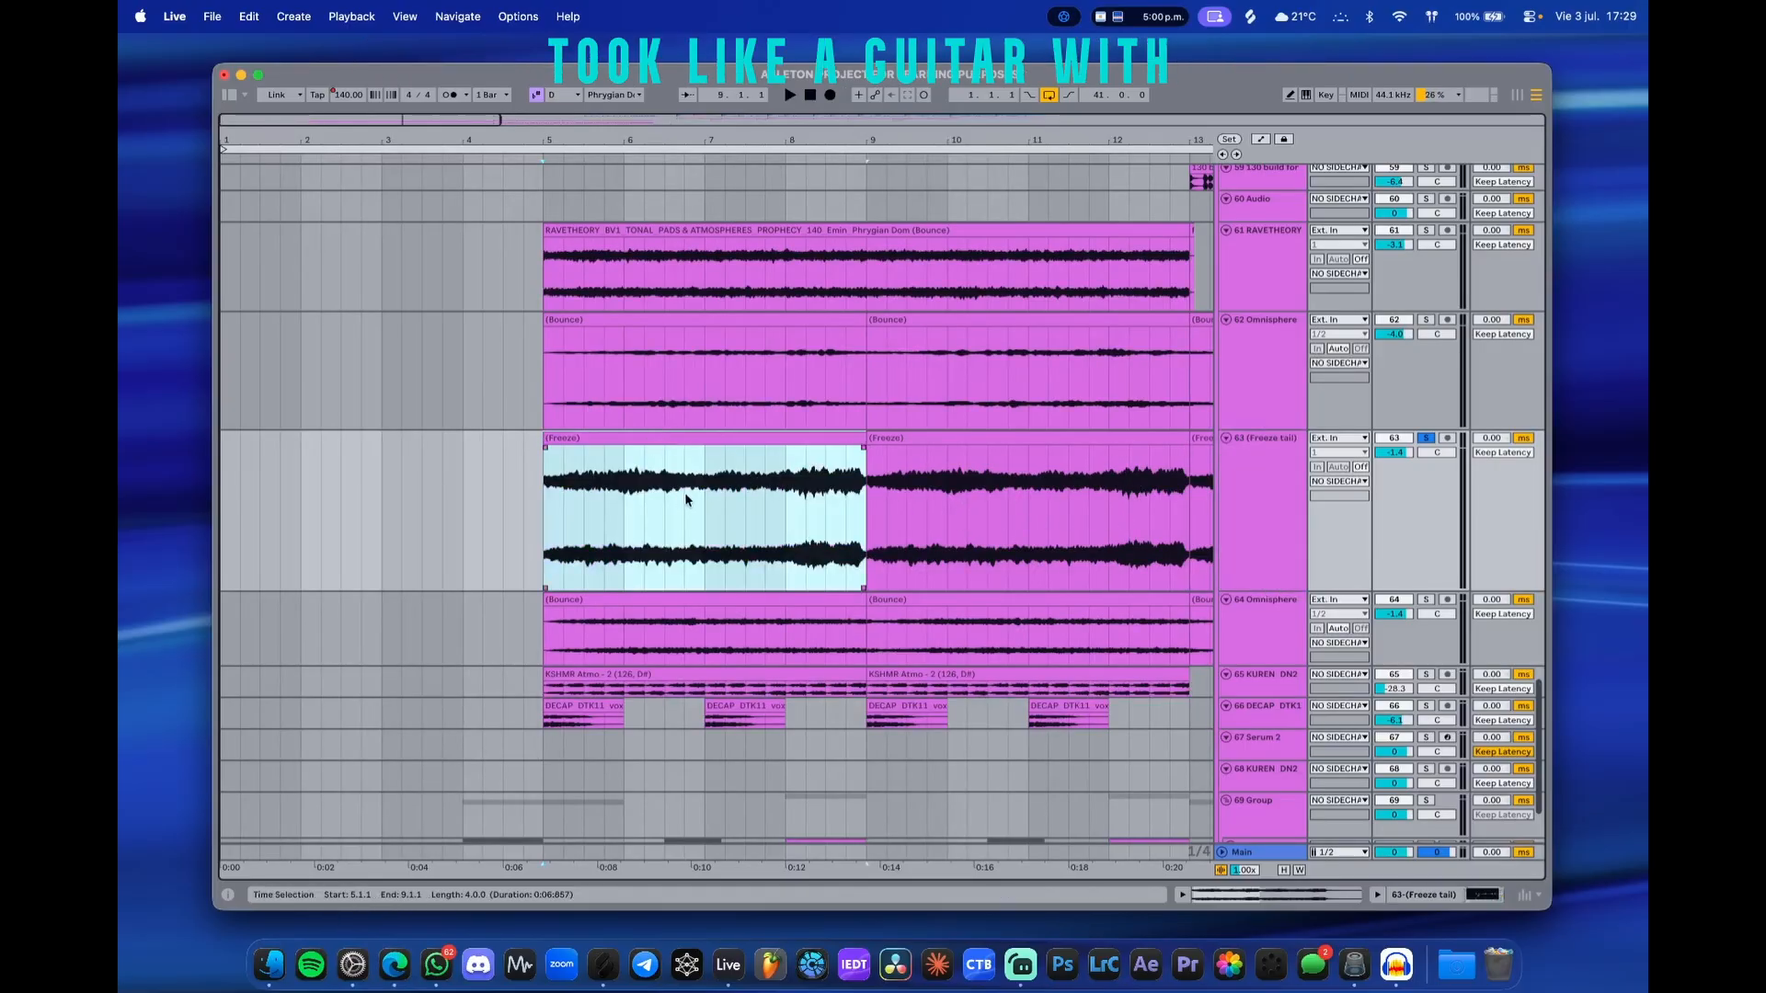
# - Play (Freeze tail) track 63 soloed from 5.1.1, and check its EQ Eight in the device chain
pyautogui.click(546, 516)
pyautogui.press('space')
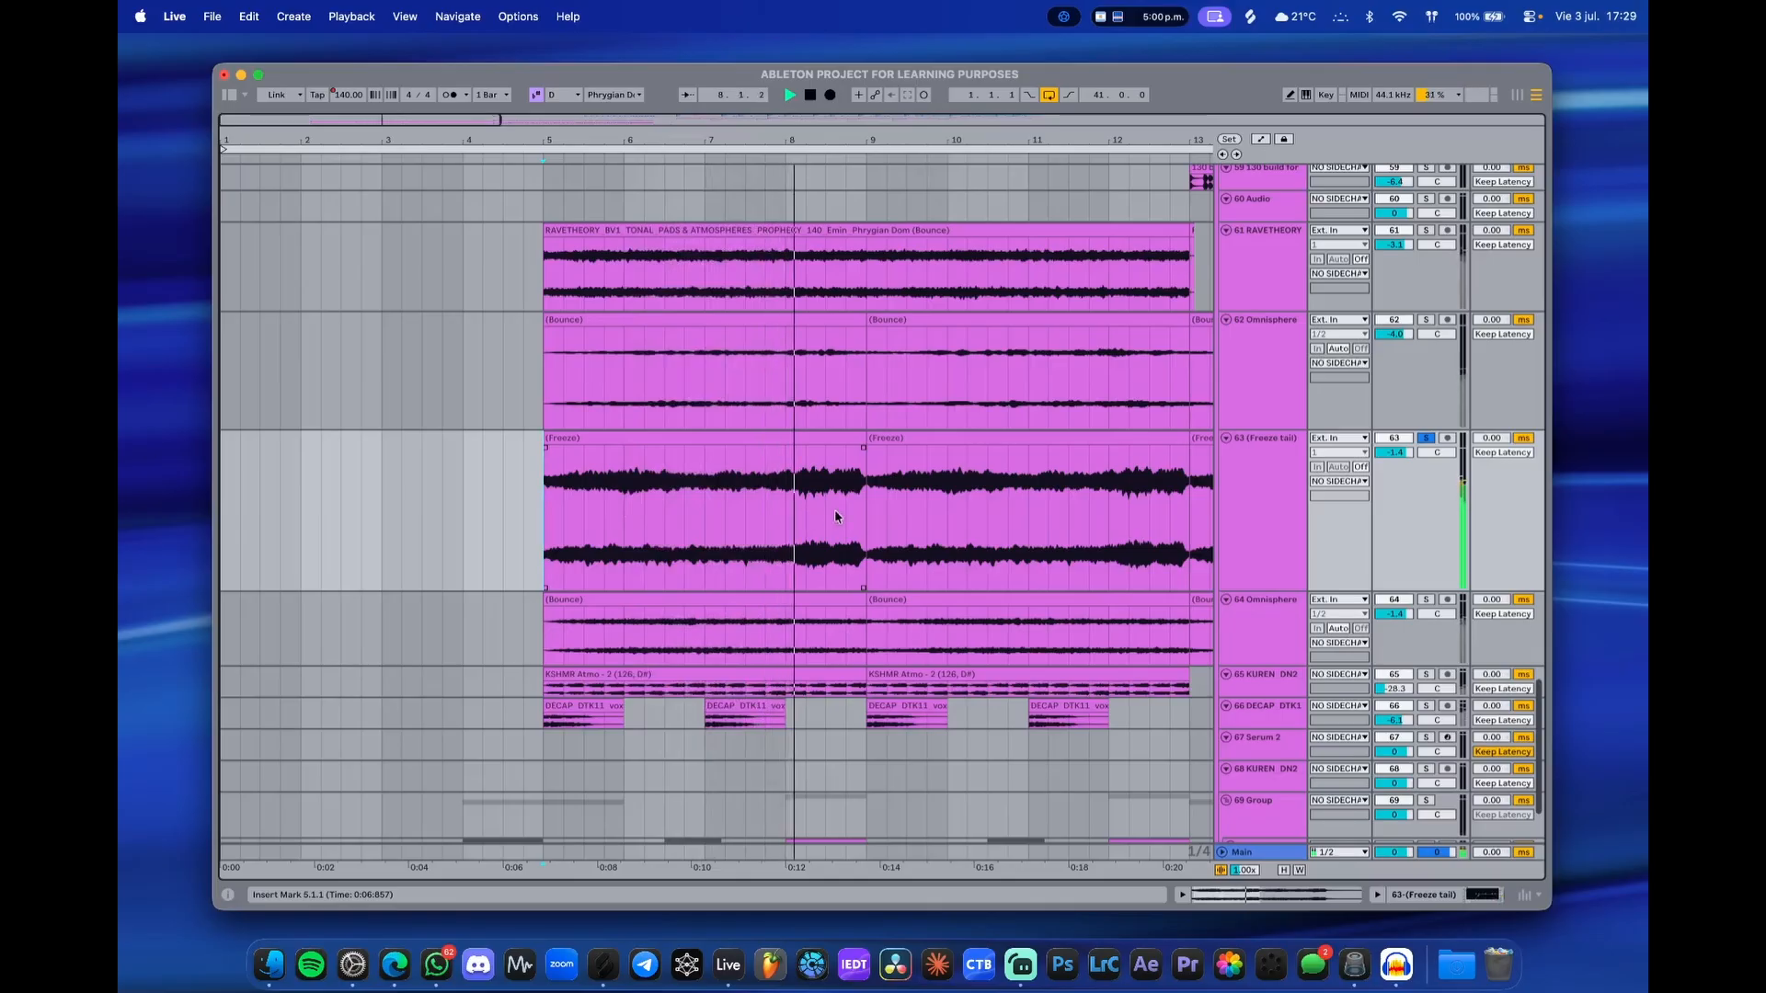
pyautogui.press('space')
pyautogui.doubleClick(1250, 501)
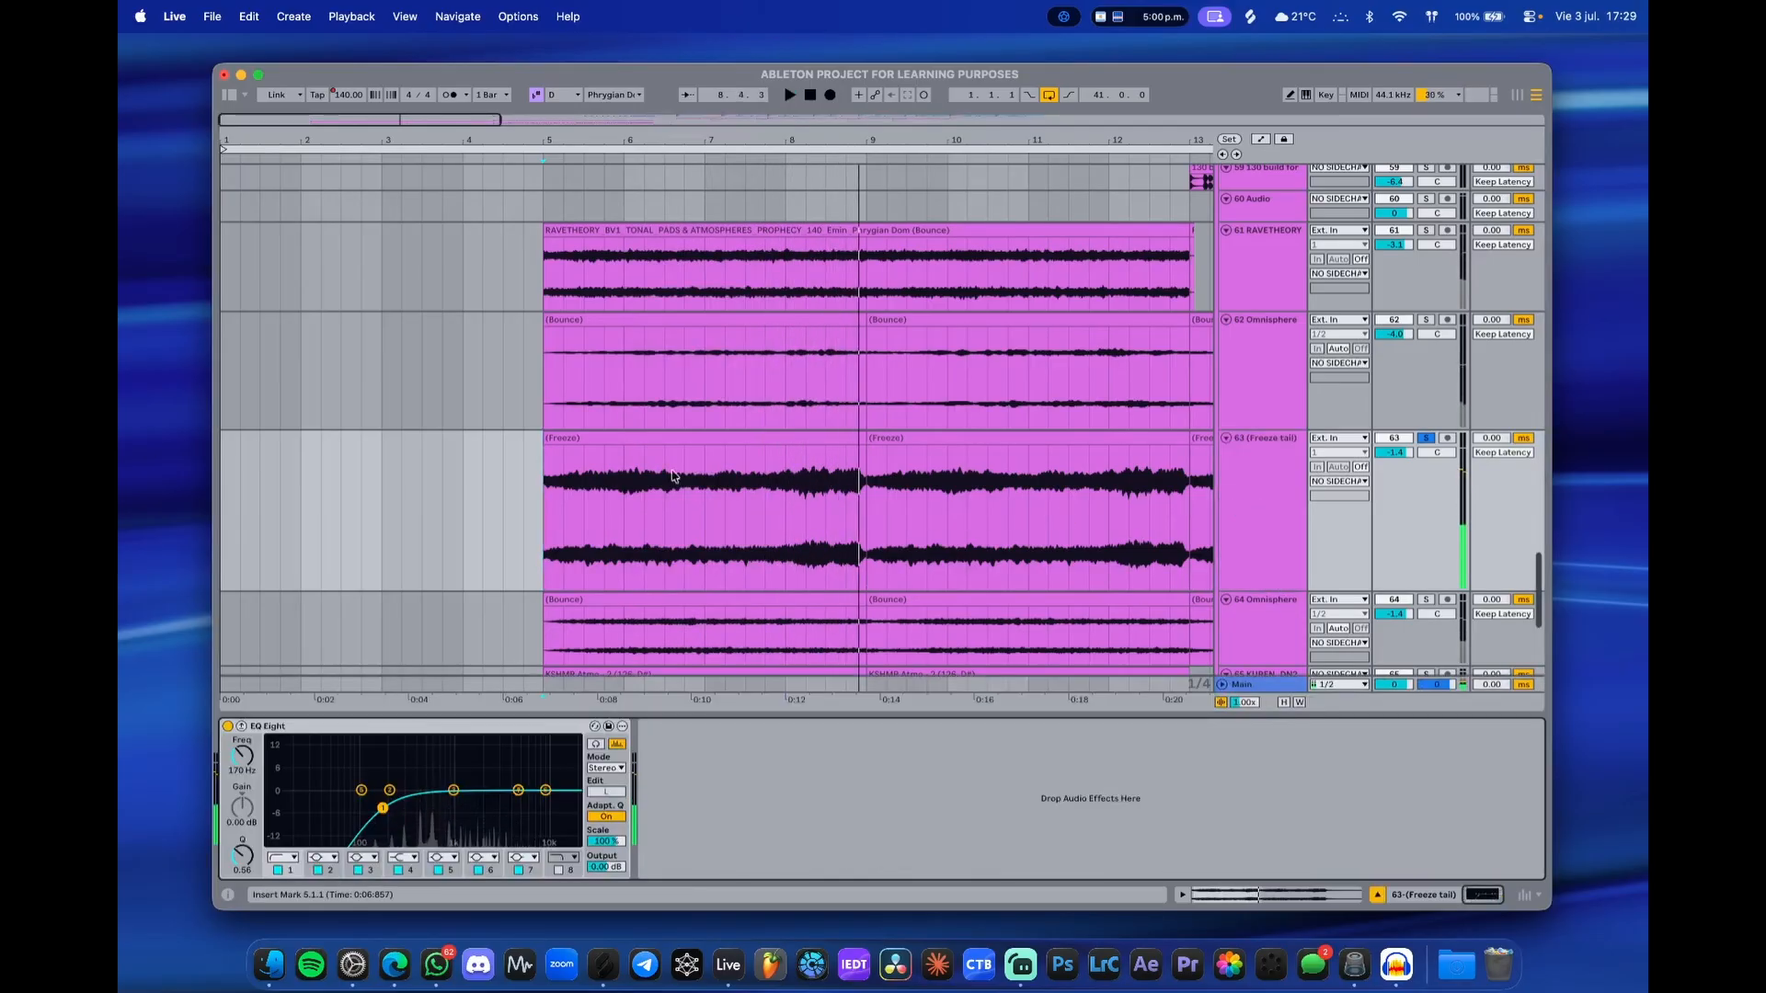
pyautogui.press('alt+super+l')
# - Optimize the arrangement height so that the enlarged pad and atmosphere tracks shrink back to compact size
pyautogui.scroll(1, 745, 493)
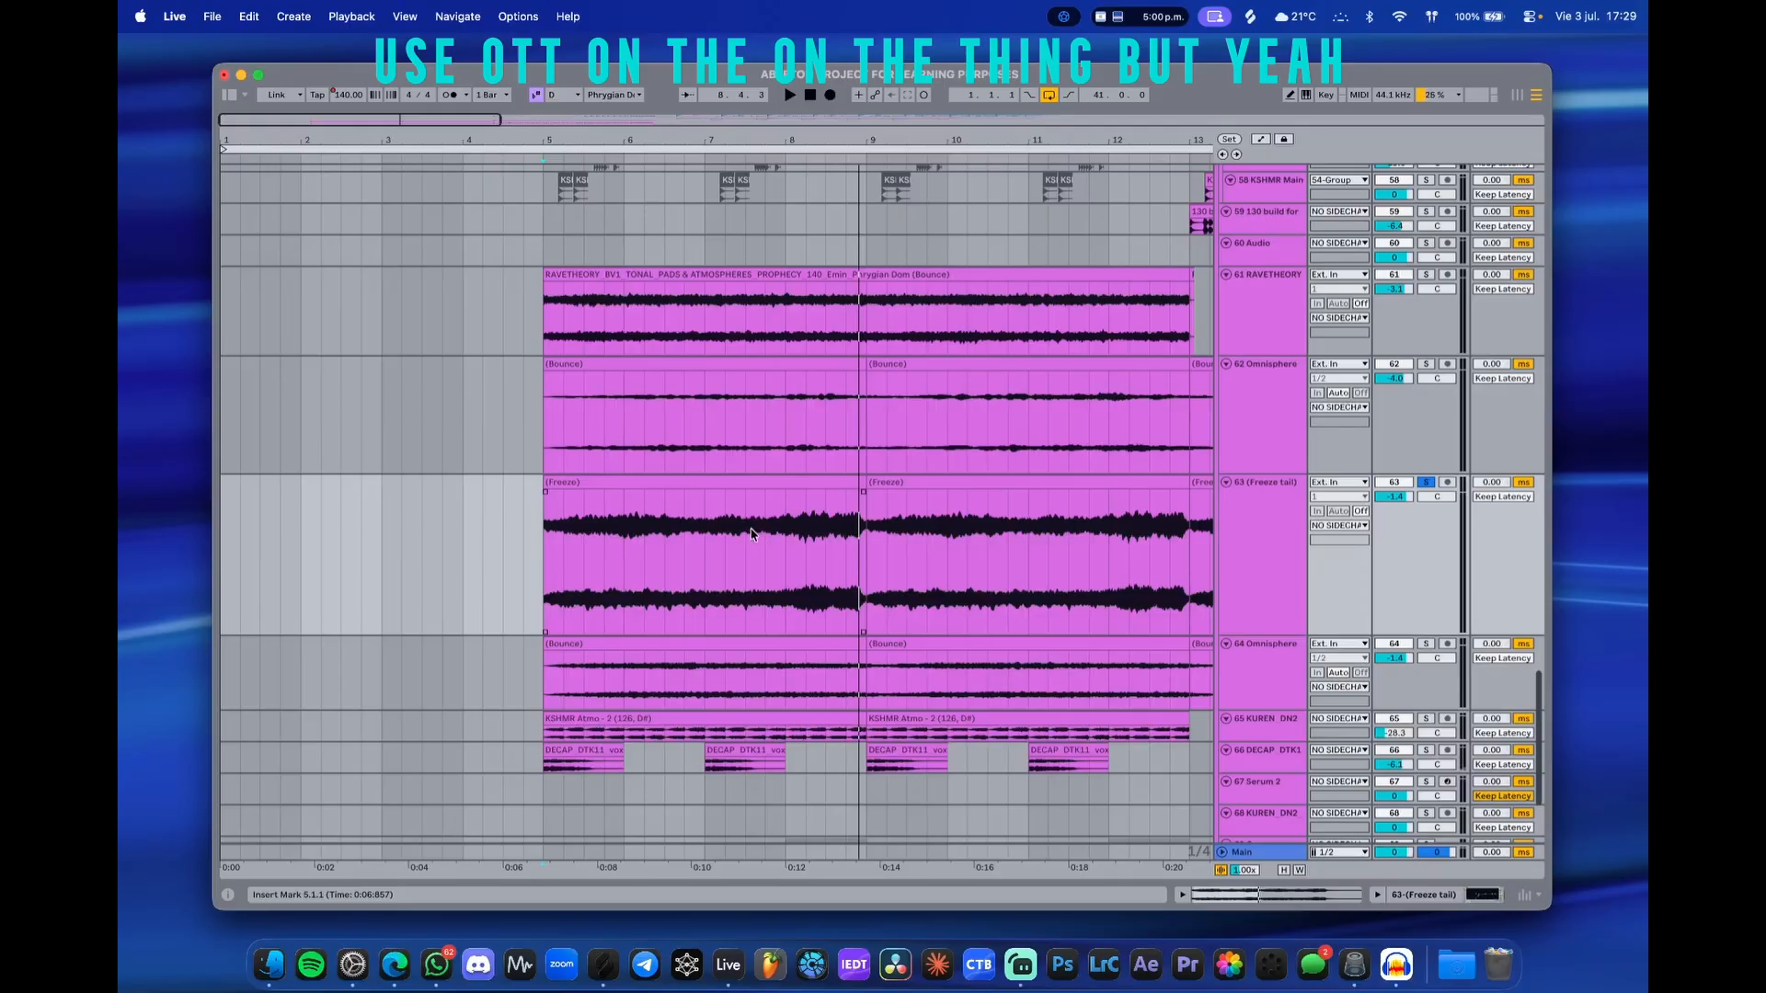
pyautogui.scroll(5, 750, 542)
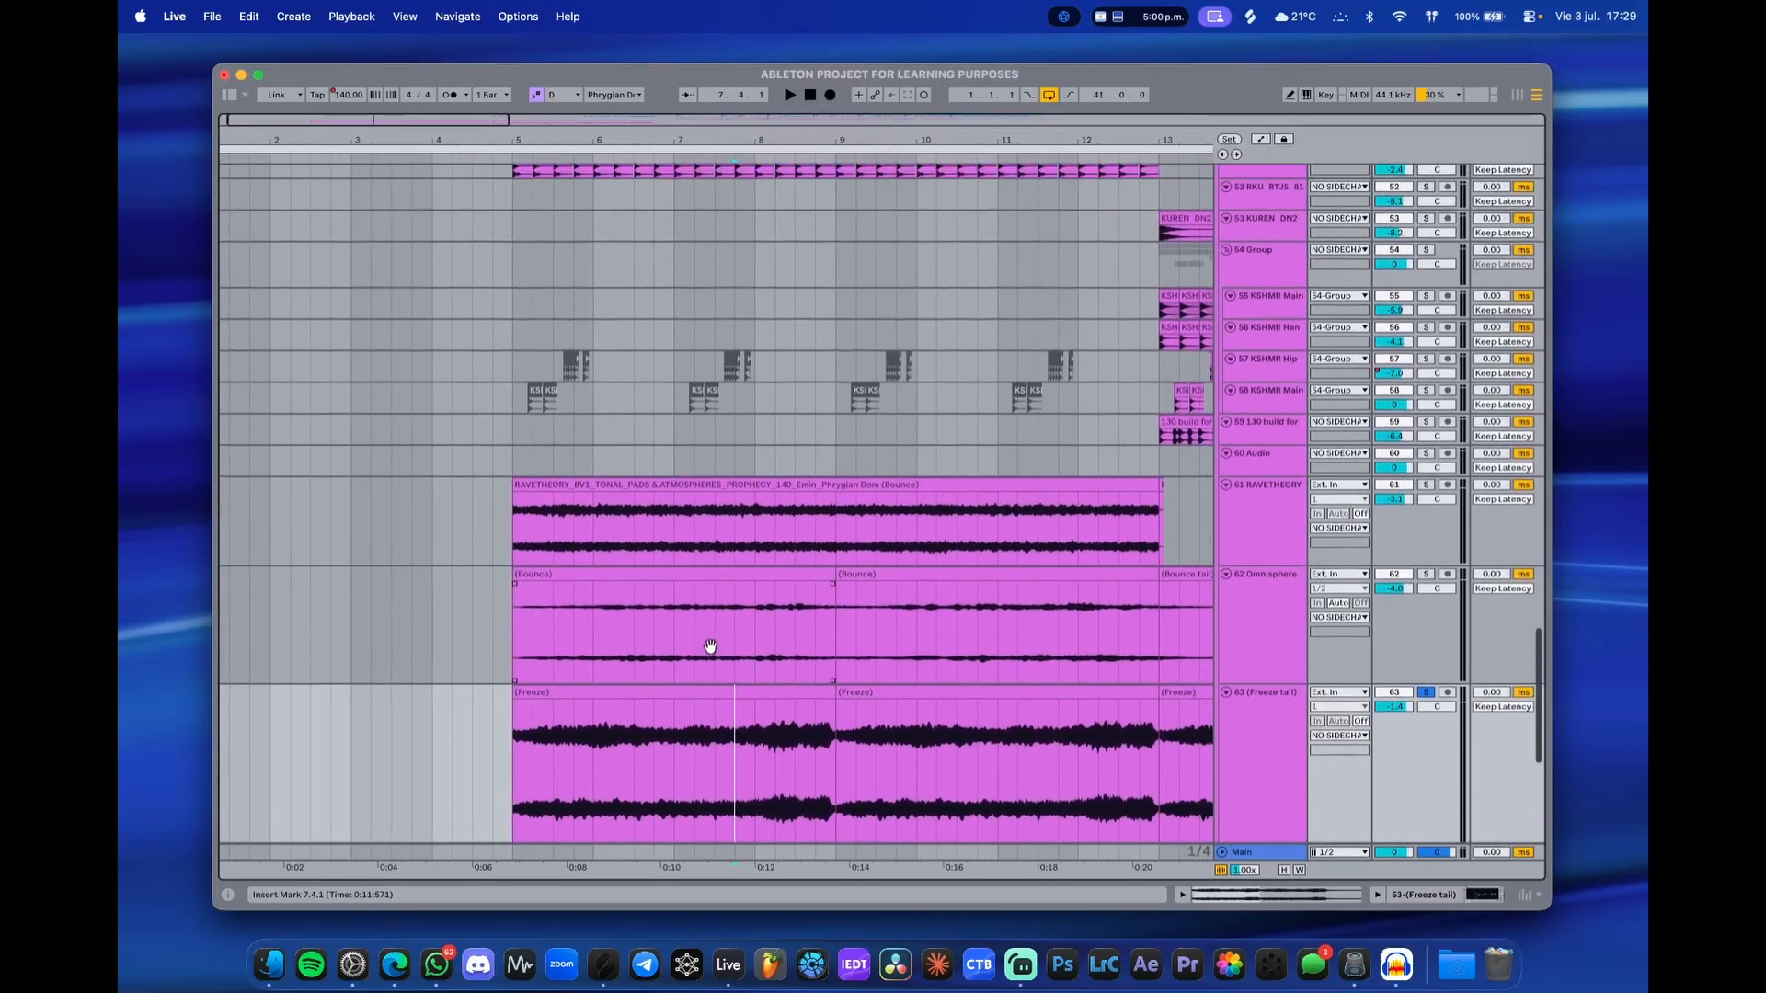
pyautogui.click(716, 618)
pyautogui.scroll(6, 715, 607)
pyautogui.scroll(-3, 681, 623)
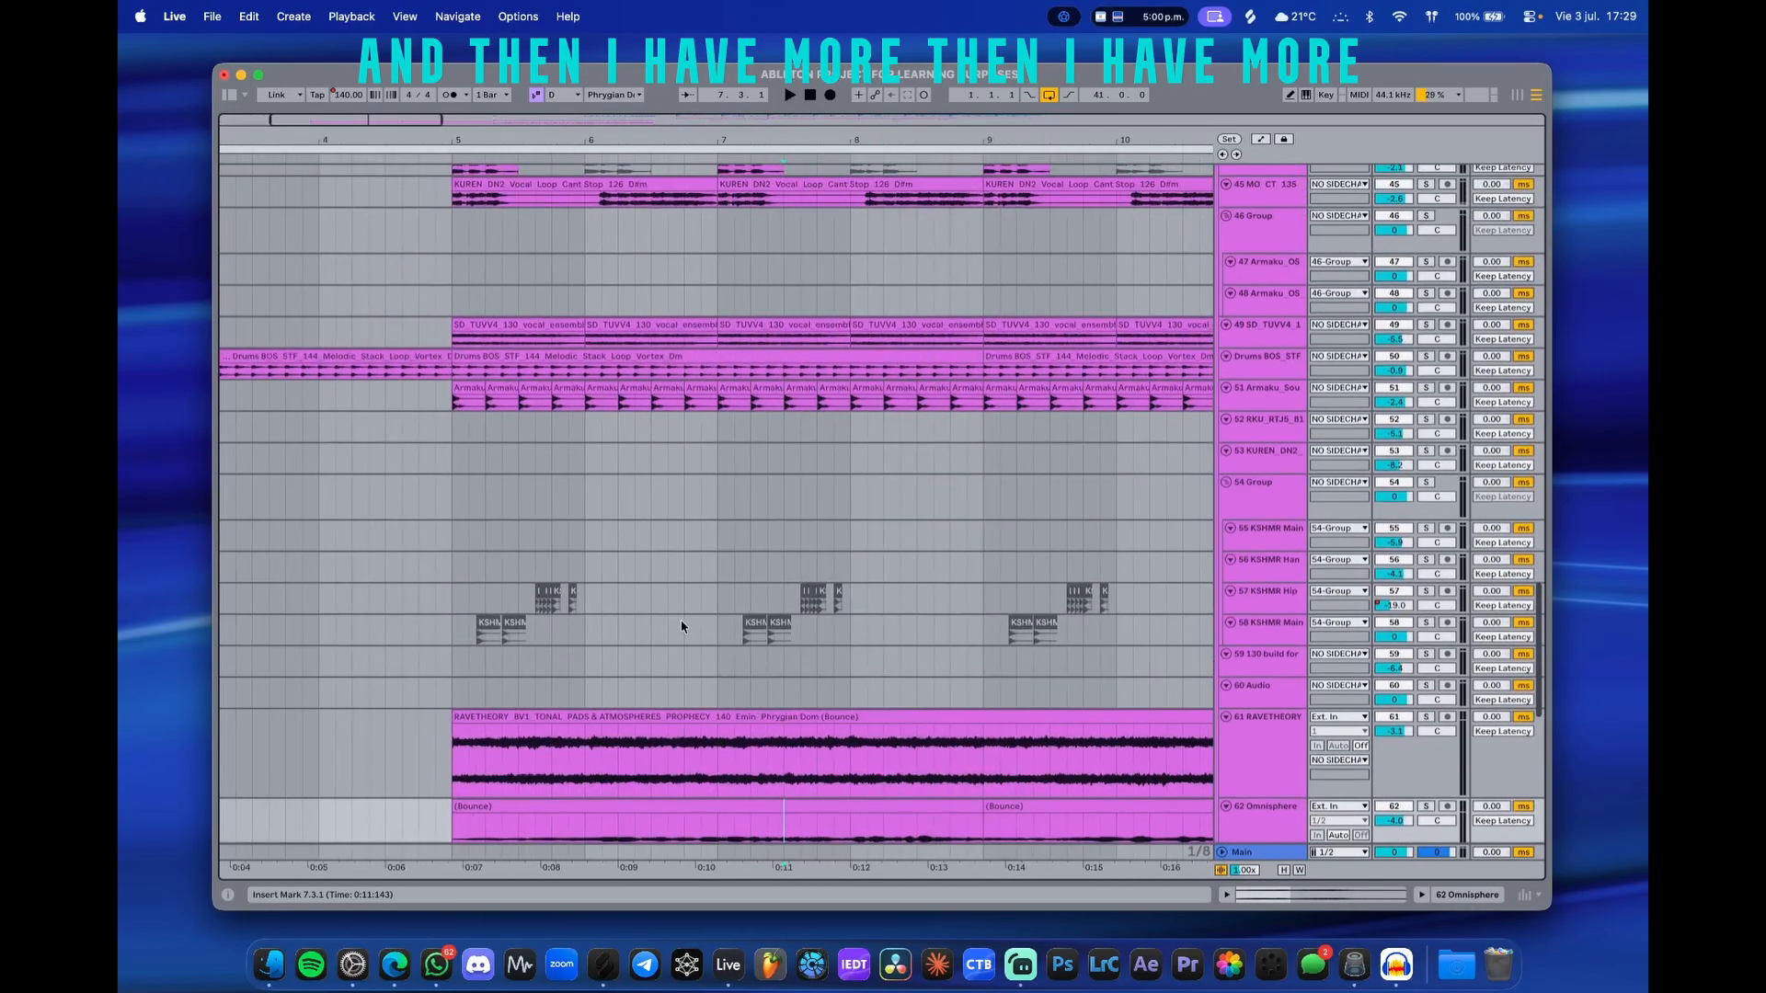
pyautogui.scroll(-12, 677, 638)
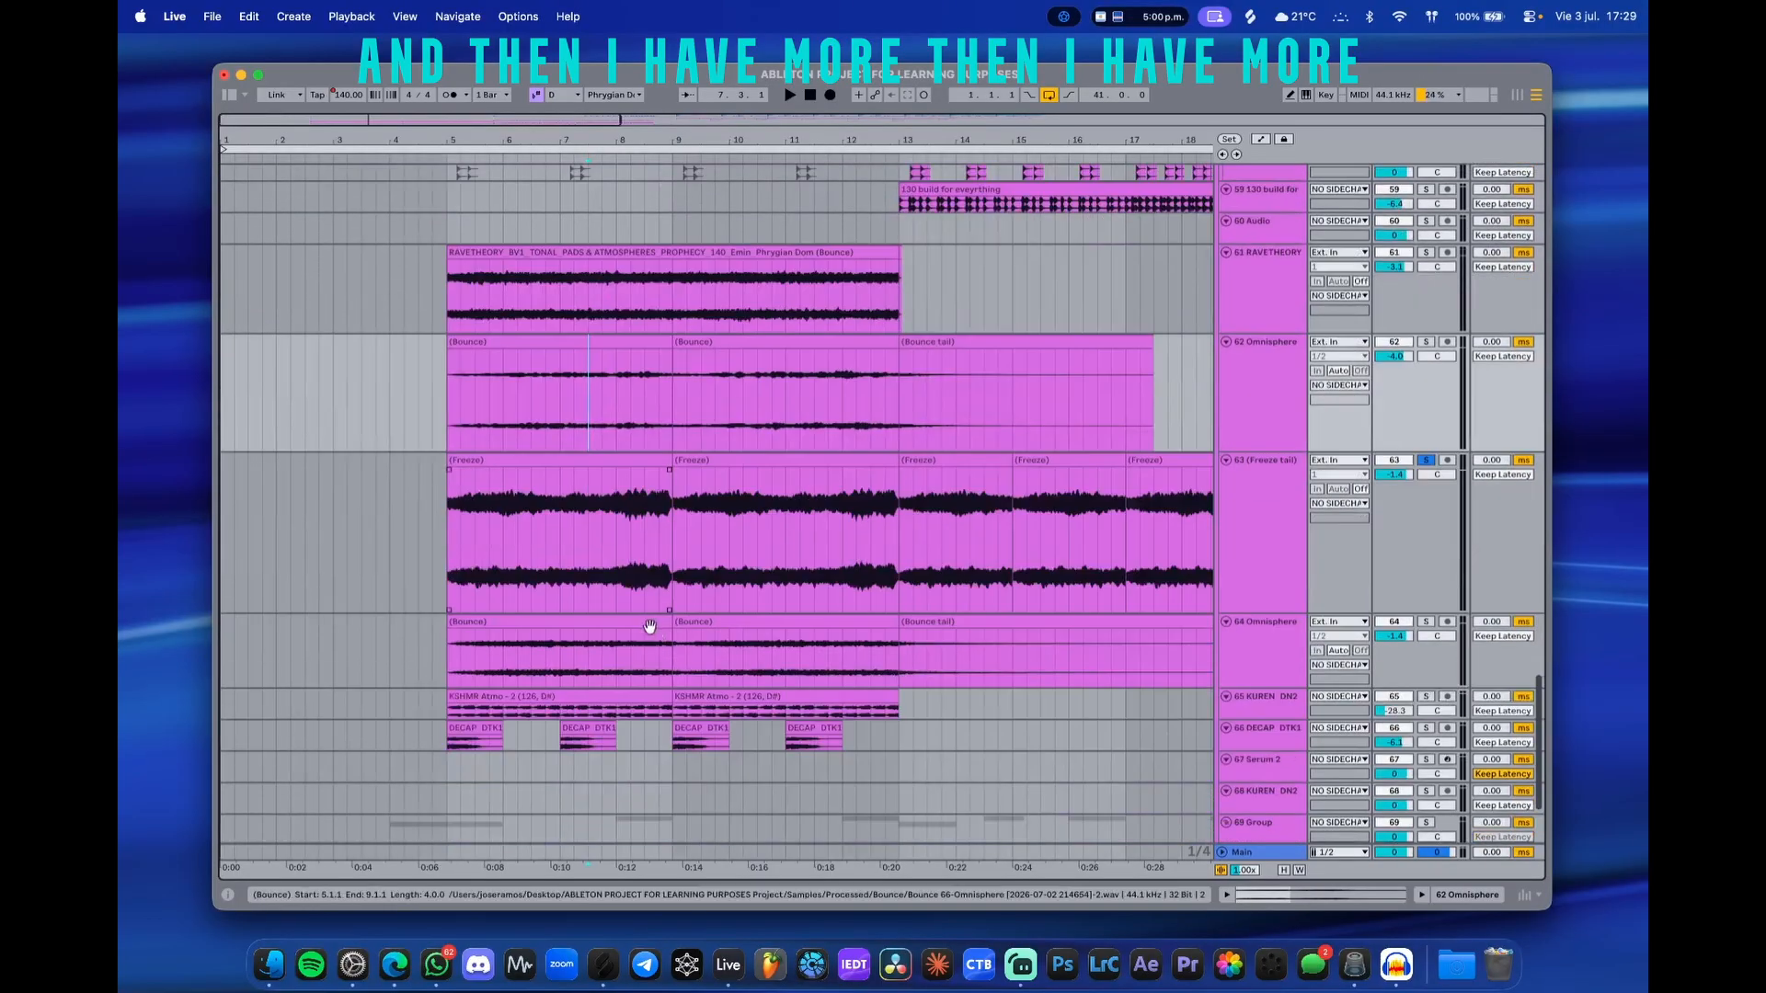
pyautogui.press('h')
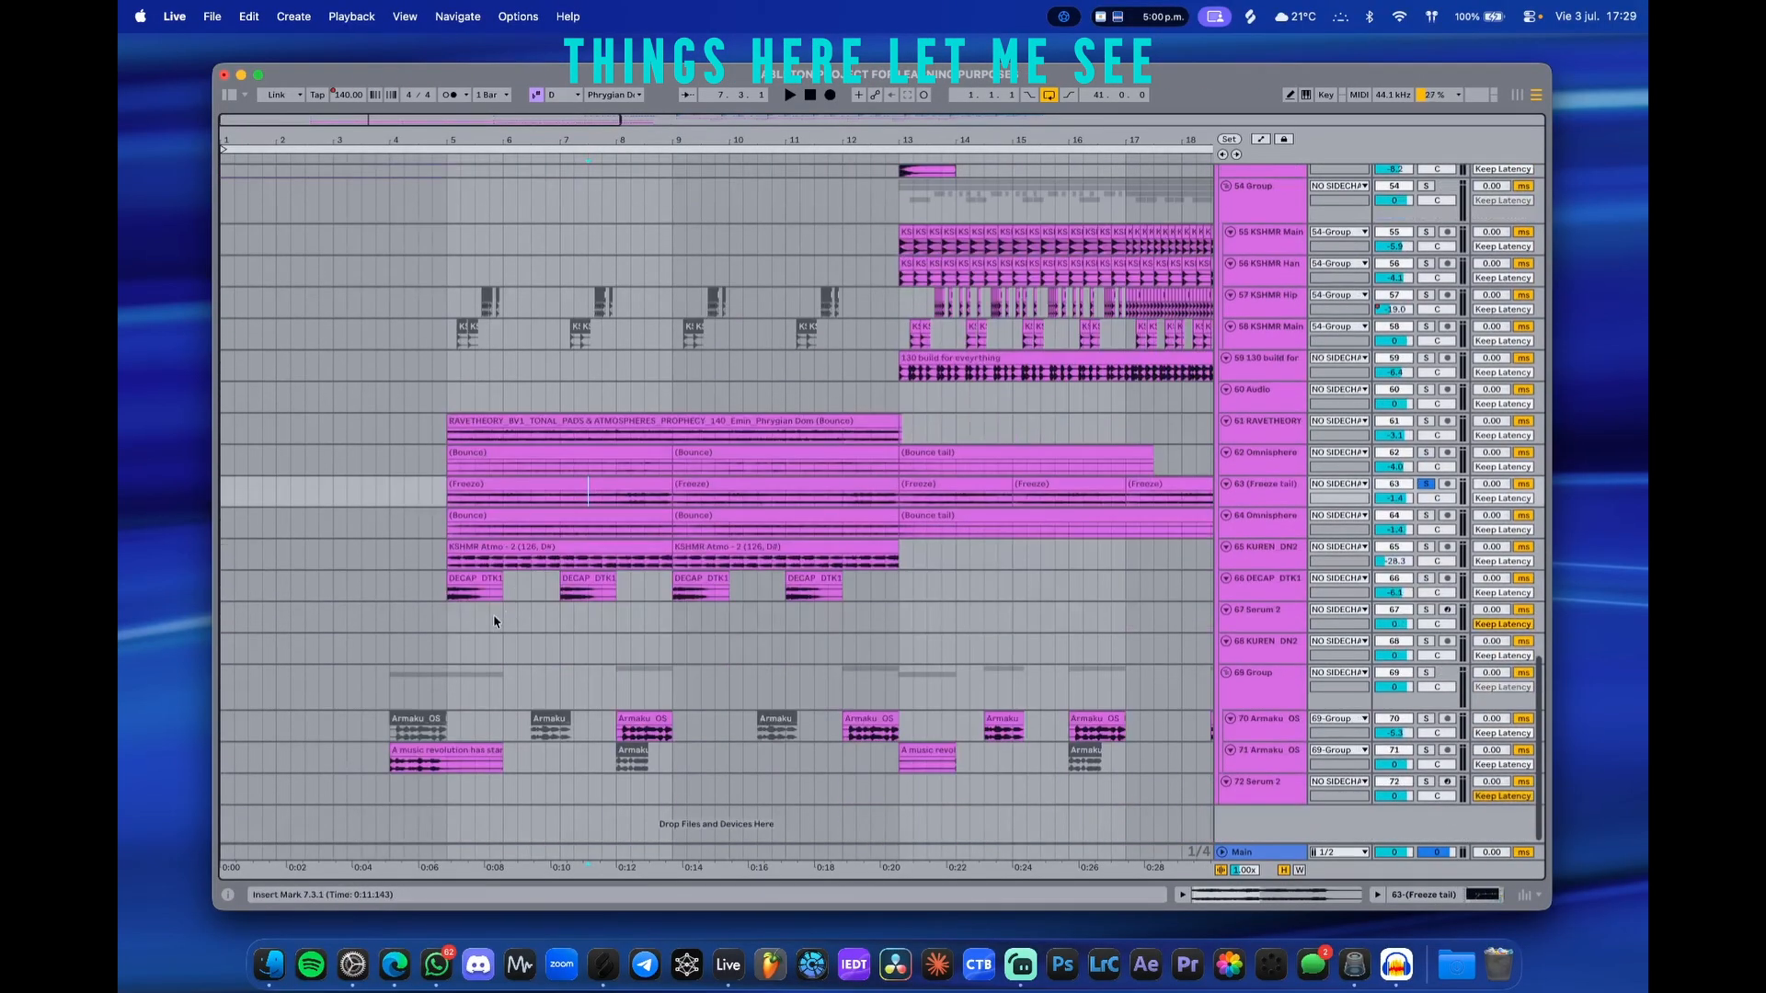
# - Play KUREN DN2 track 65 soloed from 5.1.1, and enlarge the track
pyautogui.scroll(-1, 421, 670)
pyautogui.hscroll(5, 425, 671)
pyautogui.moveTo(543, 648); pyautogui.dragTo(1065, 625)
pyautogui.scroll(5, 396, 618)
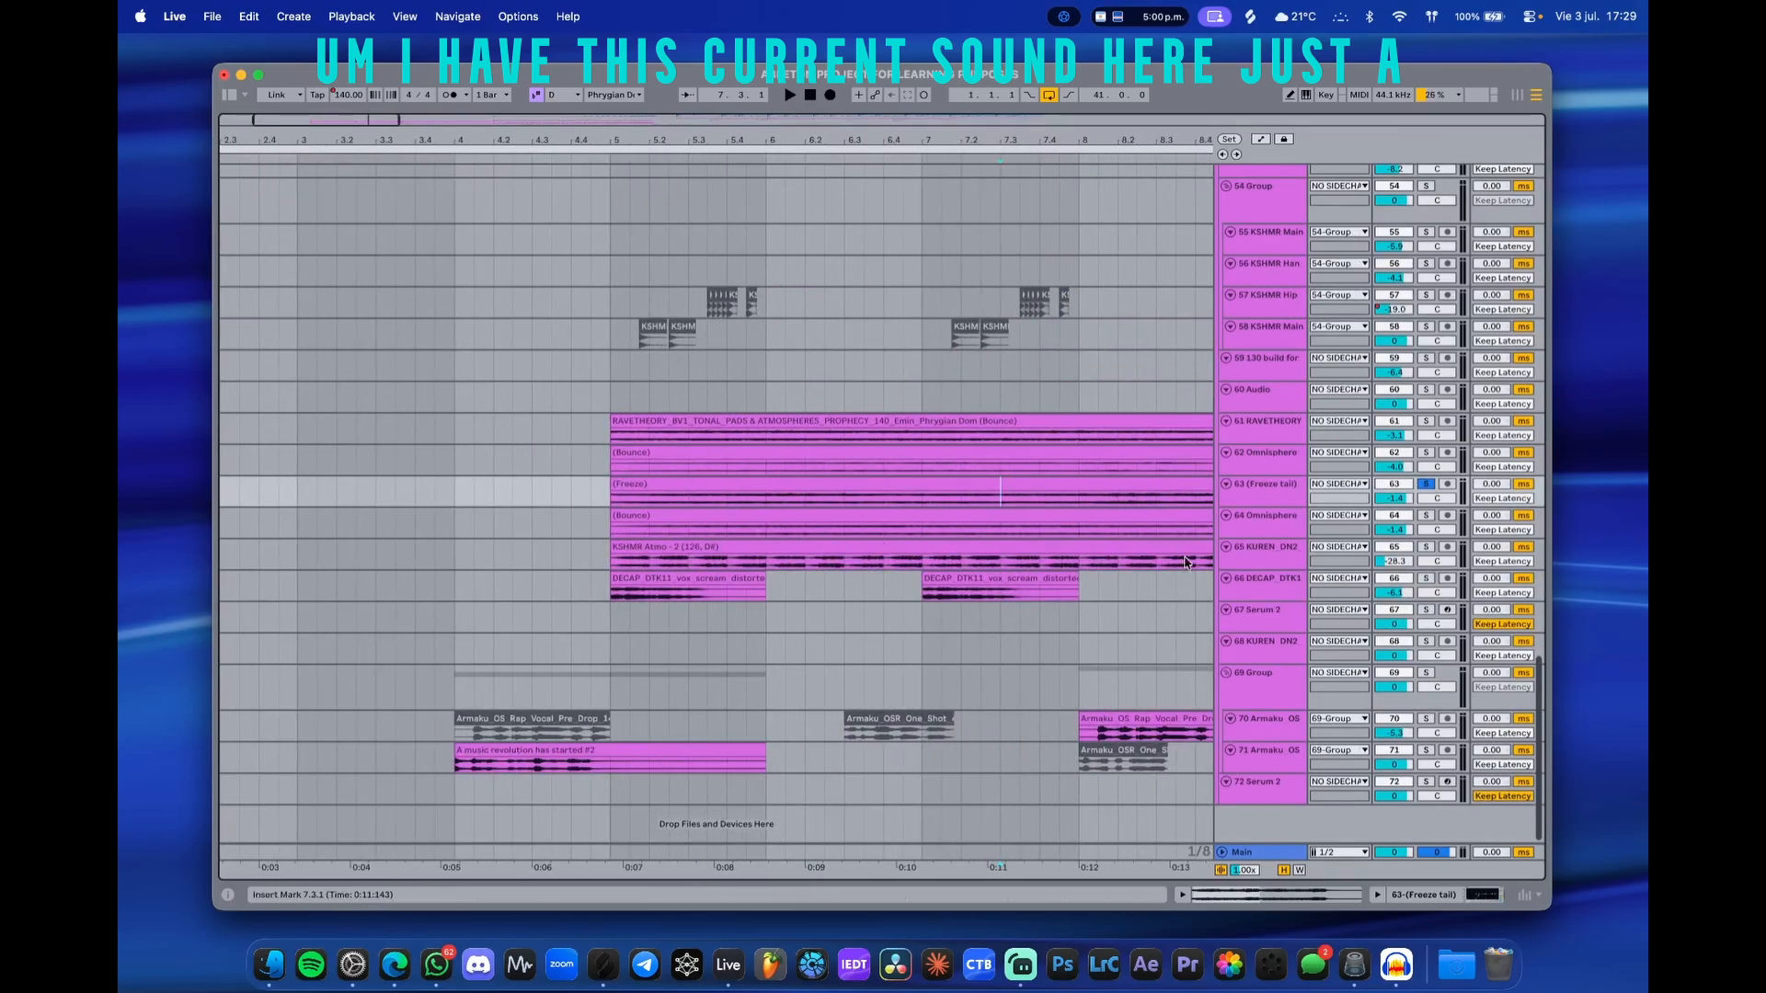
pyautogui.click(607, 553)
pyautogui.press('space')
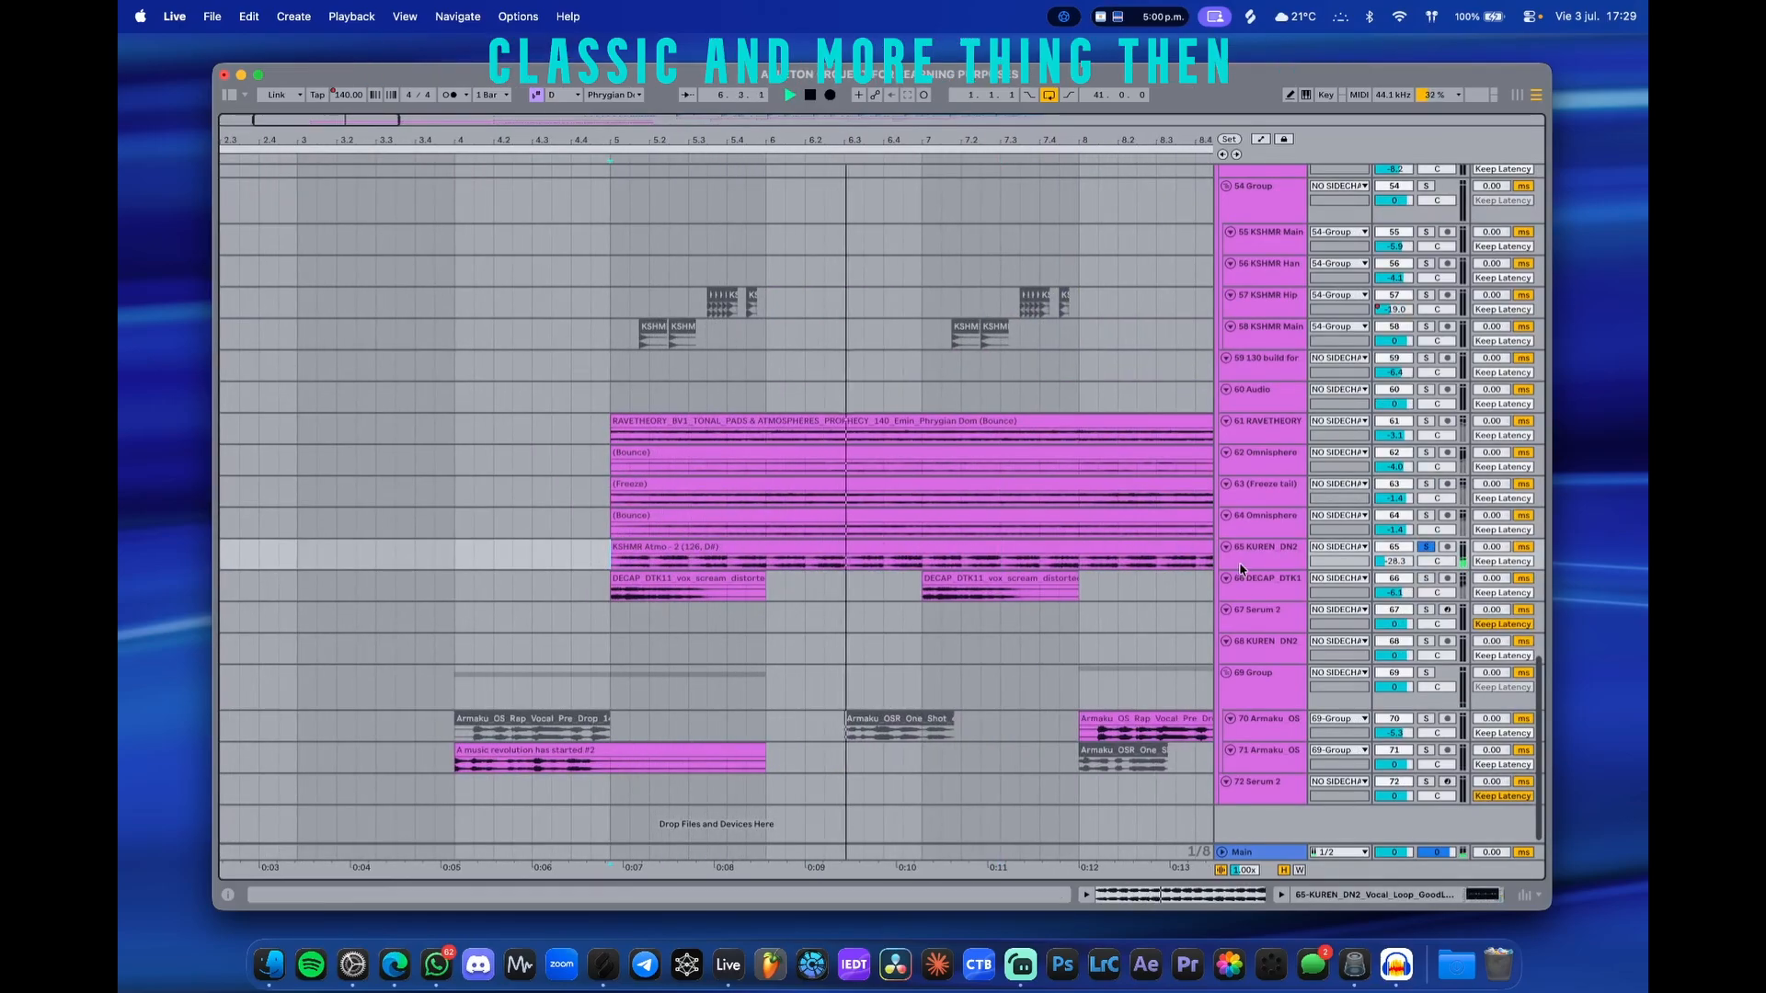
pyautogui.moveTo(1240, 570); pyautogui.dragTo(1241, 614)
pyautogui.press('space')
# - Show the device chain of DECAP track 66, enlarge the track, and play it soloed from 7.1.1
pyautogui.doubleClick(1243, 620)
pyautogui.scroll(2, 900, 583)
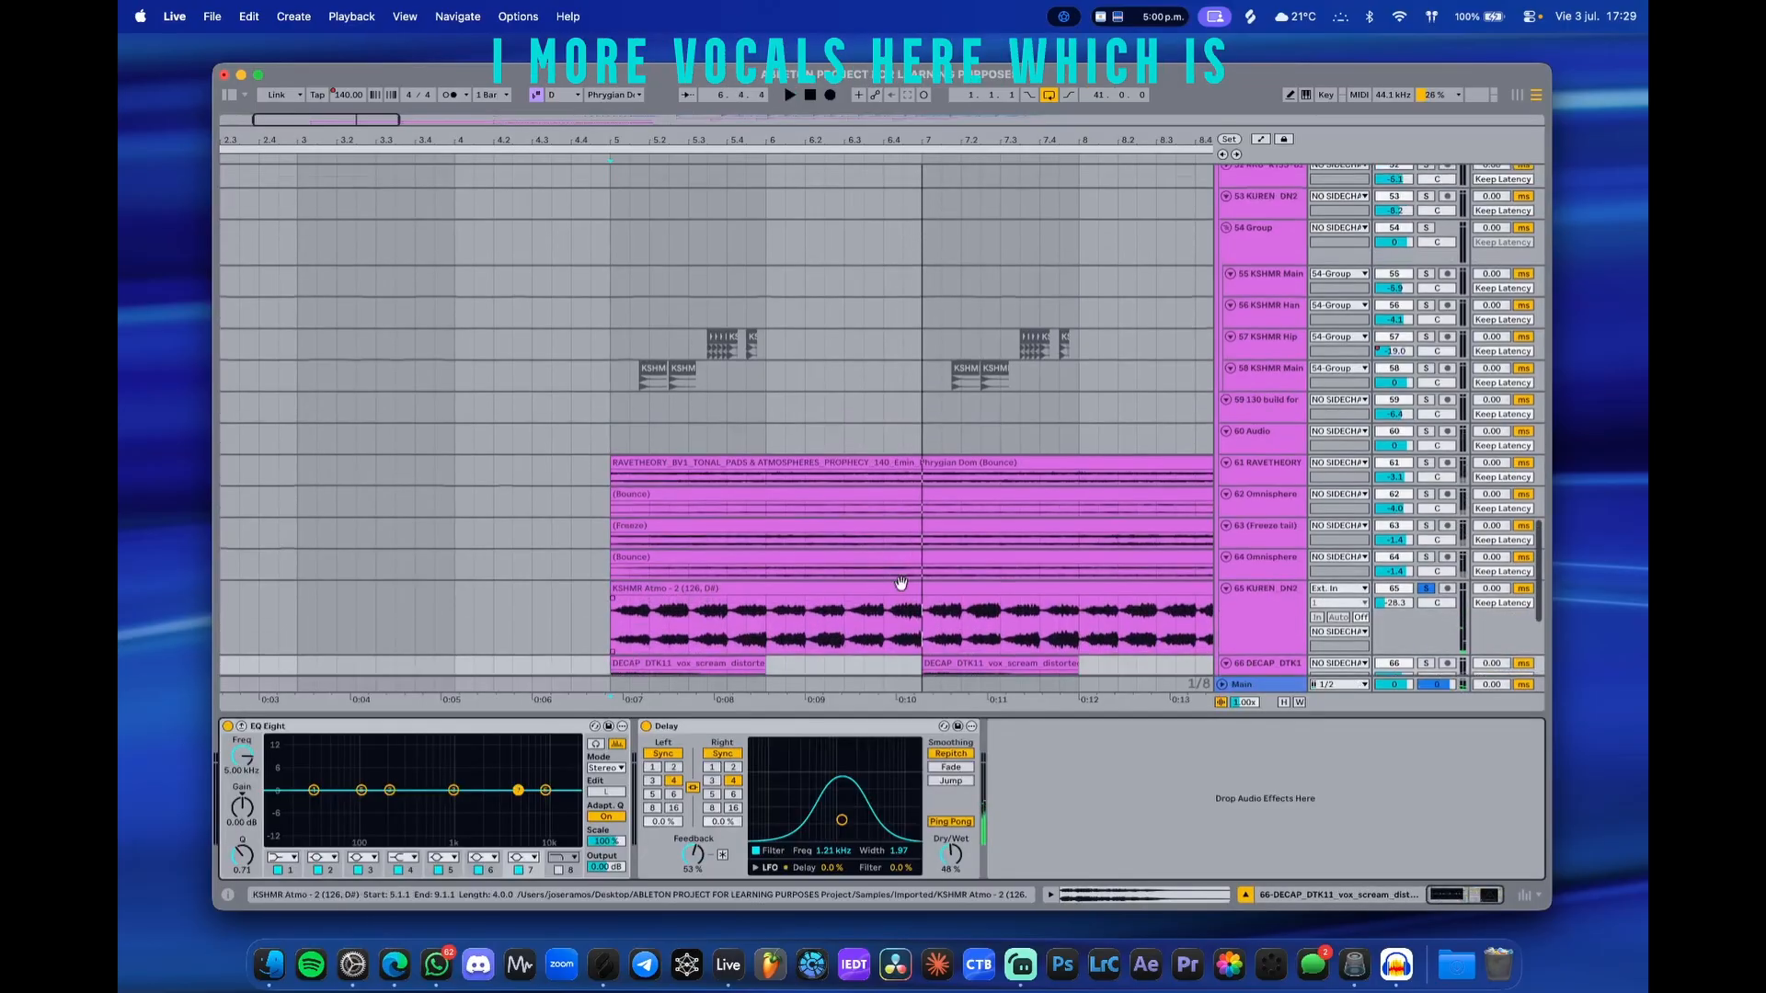
pyautogui.scroll(-4, 901, 583)
pyautogui.moveTo(1243, 526); pyautogui.dragTo(1243, 641)
pyautogui.click(924, 586)
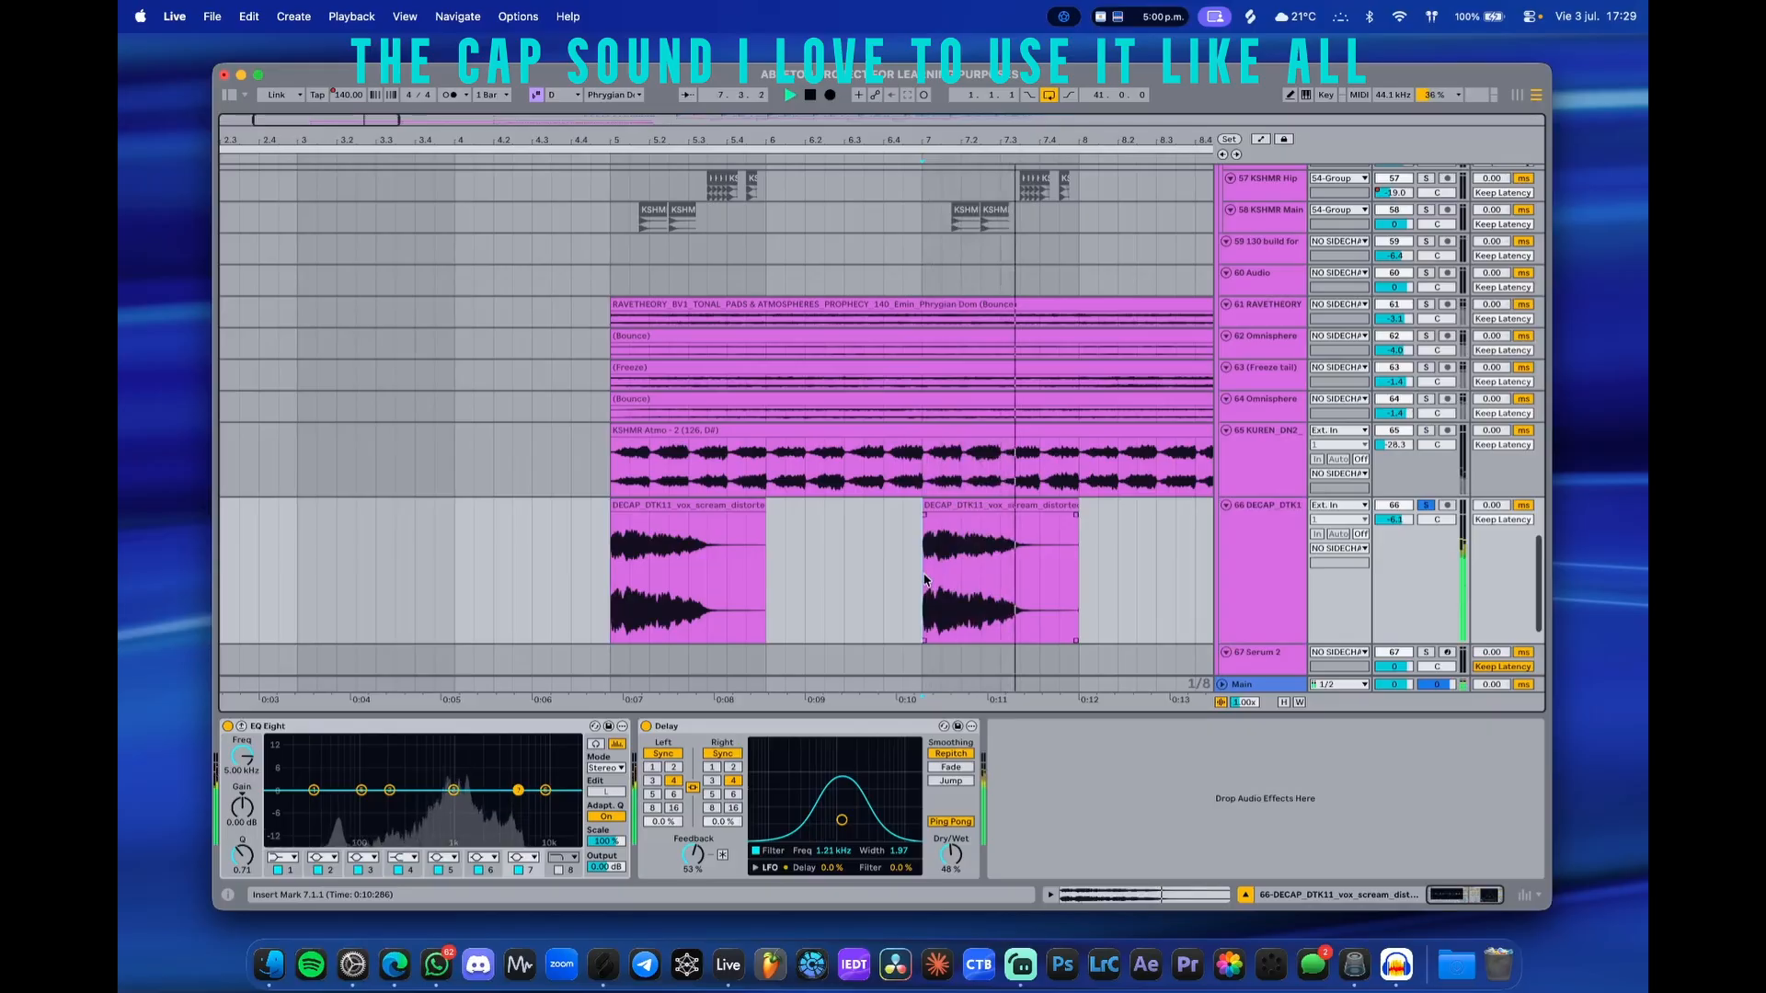
pyautogui.press('space')
pyautogui.moveTo(840, 578); pyautogui.dragTo(694, 507)
pyautogui.scroll(4, 725, 524)
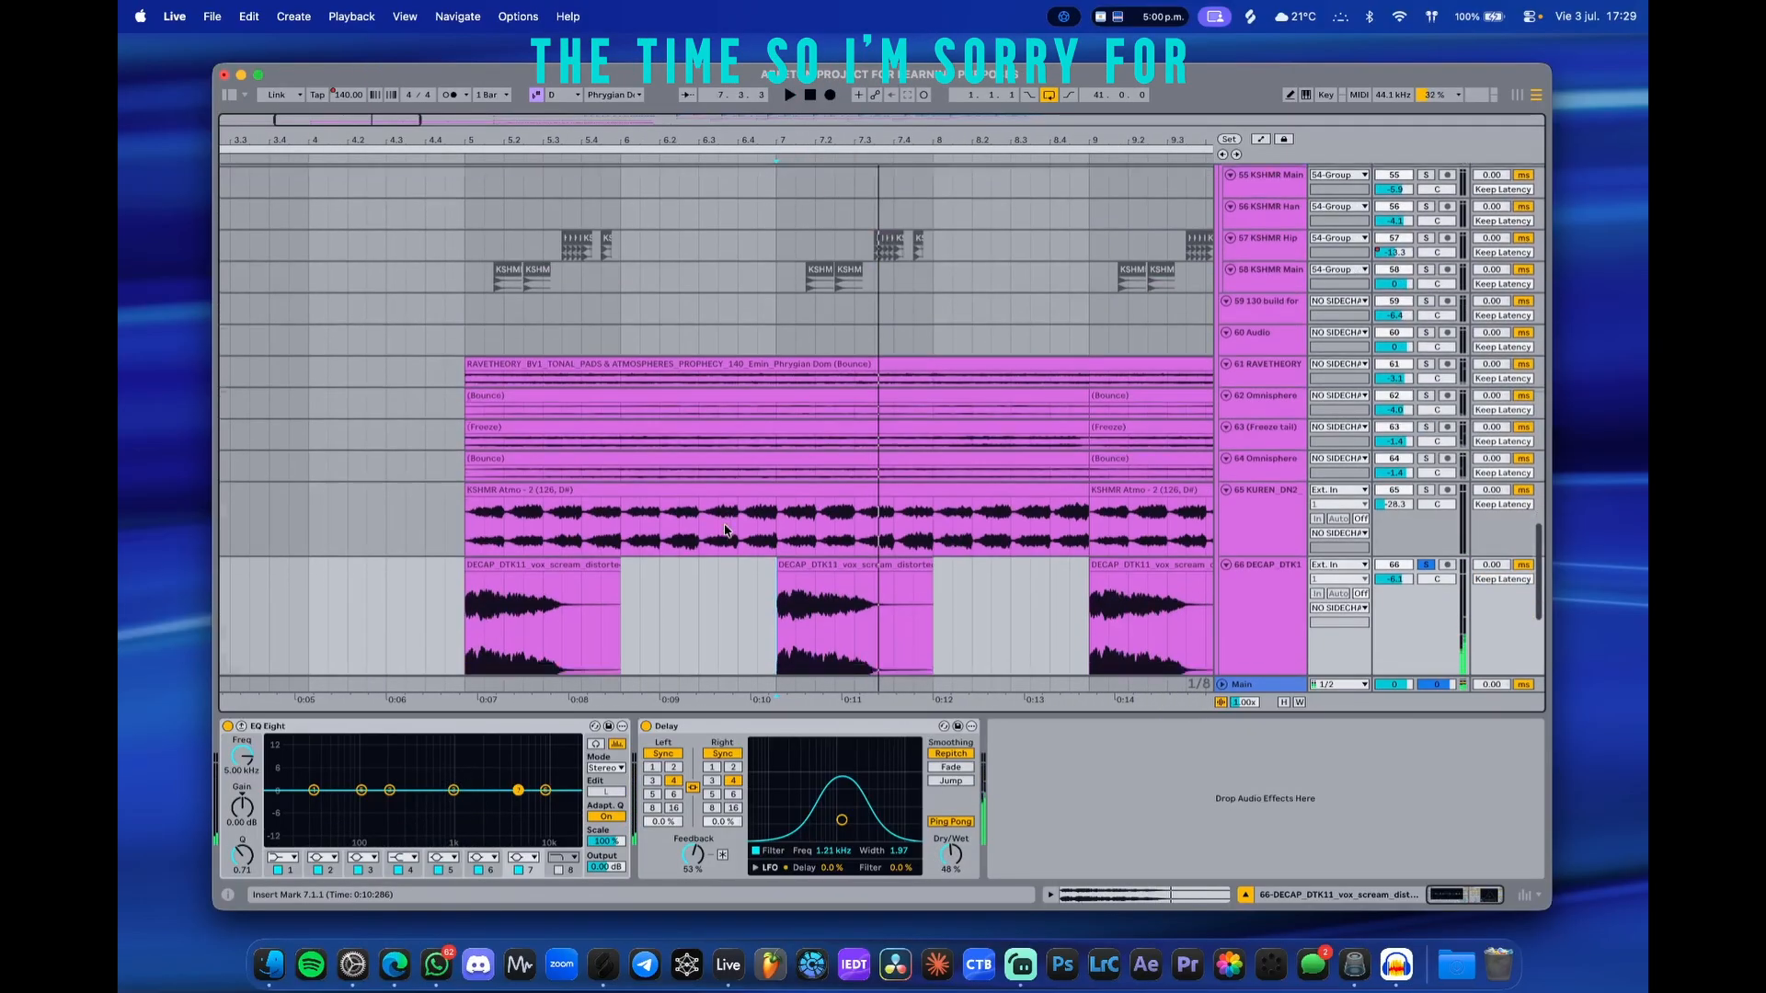
# - Show the devices of the 69 Group vocals, with the insert marker at 4.1.1
pyautogui.scroll(-7, 725, 524)
pyautogui.scroll(-8, 485, 571)
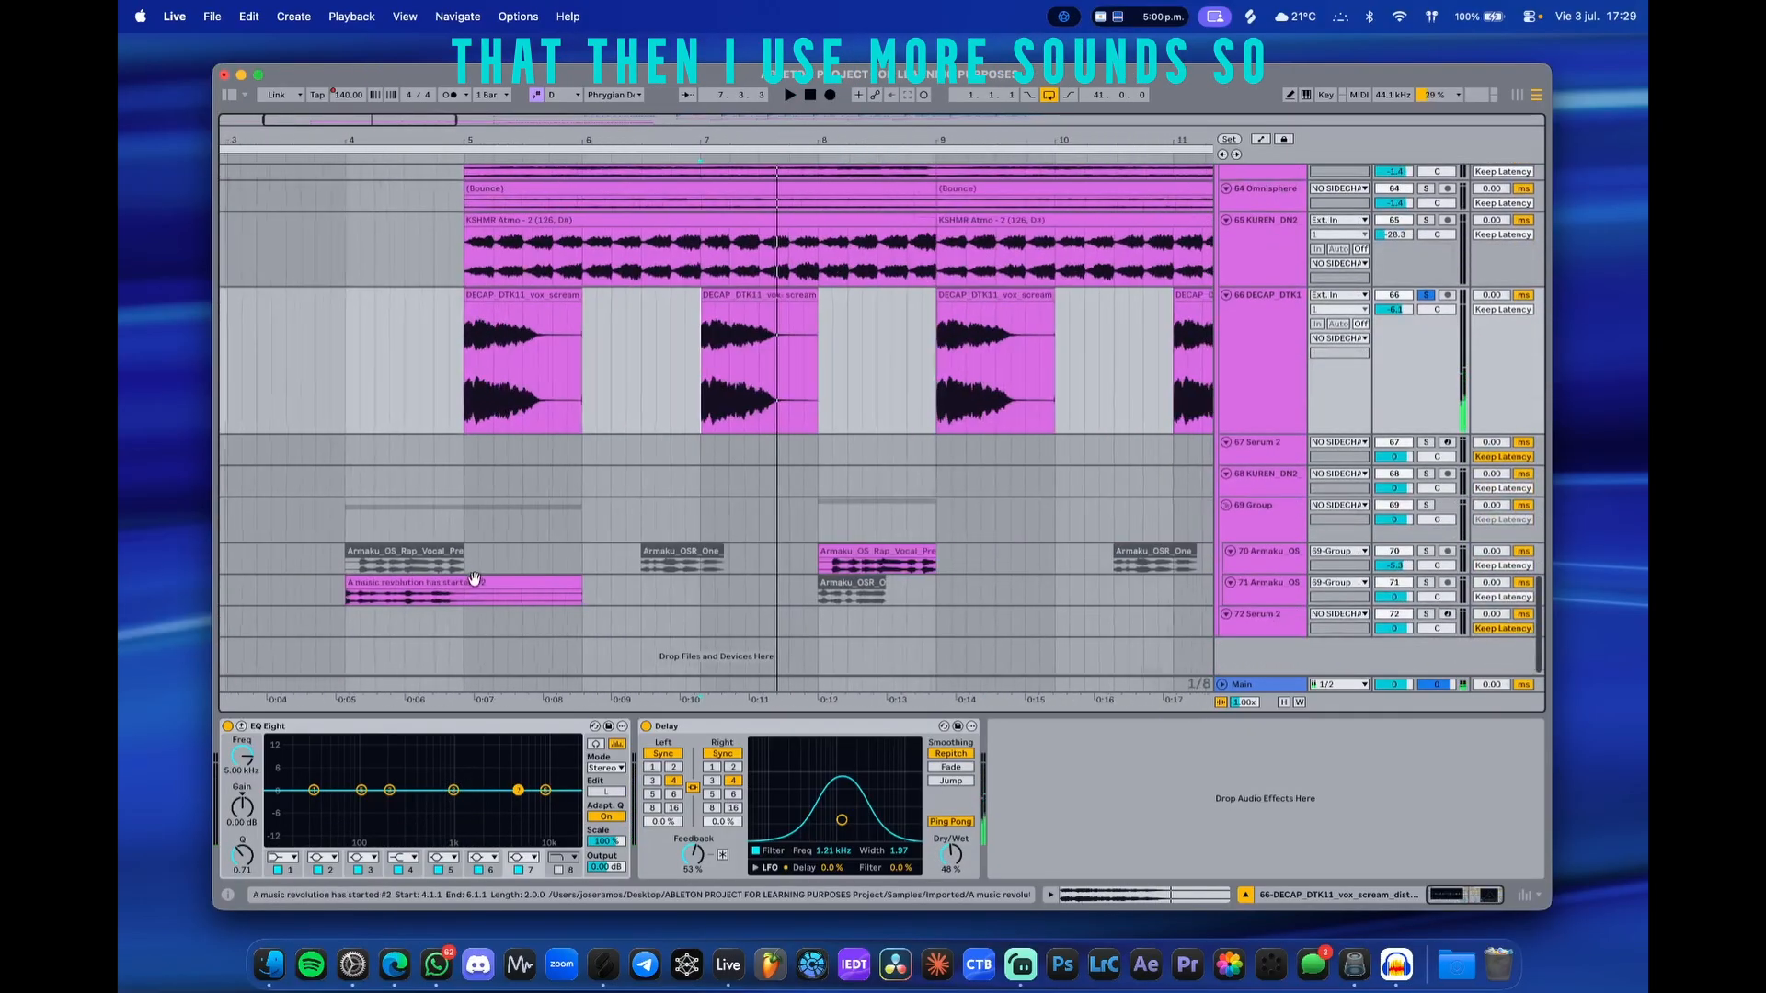
pyautogui.click(534, 525)
pyautogui.click(401, 520)
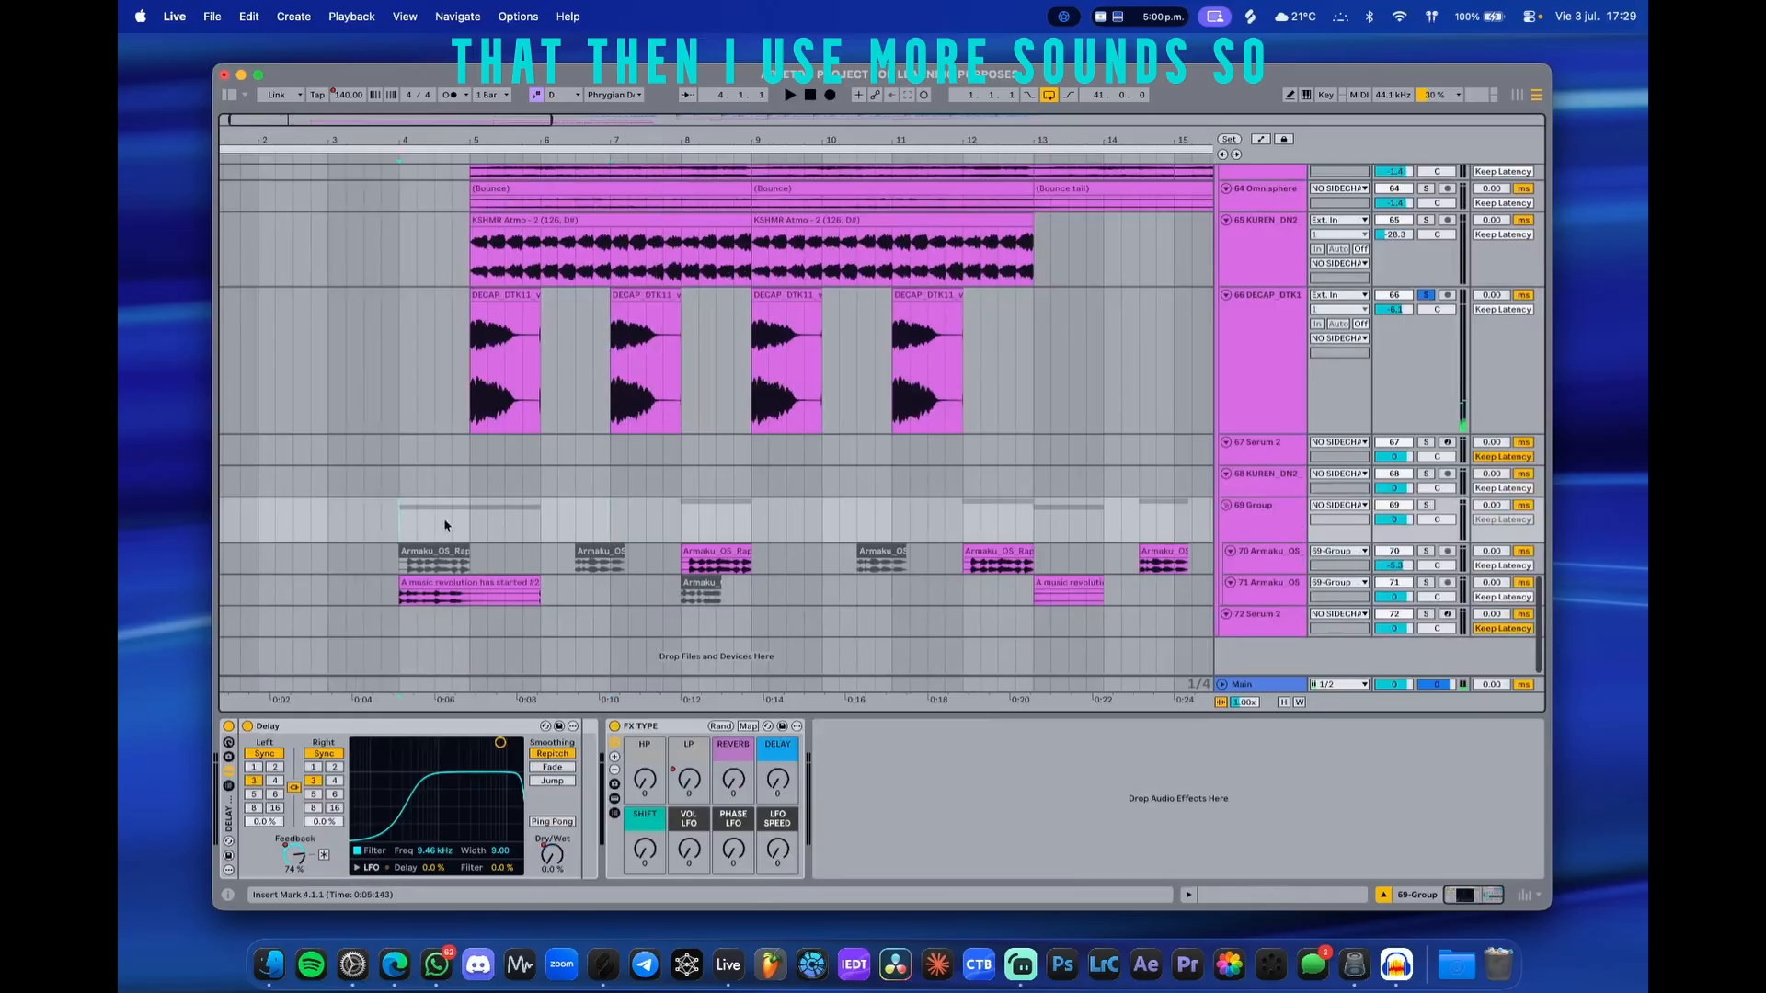
pyautogui.scroll(-4, 411, 603)
pyautogui.scroll(8, 359, 604)
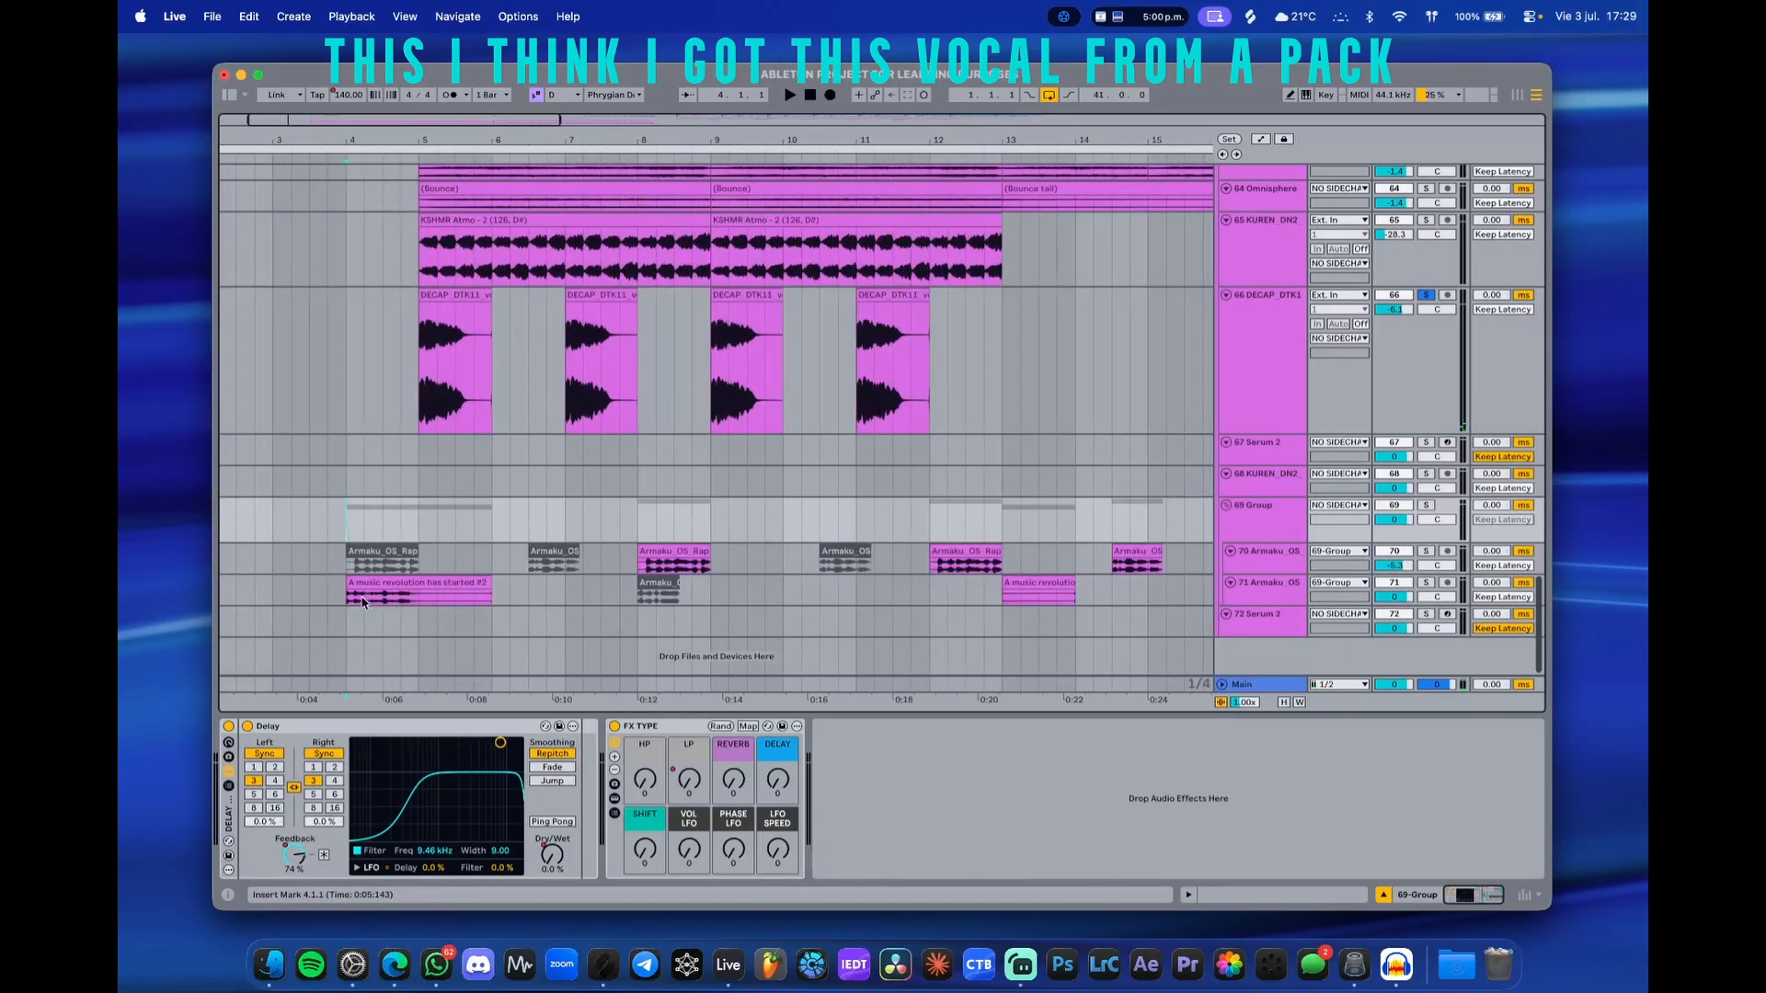
pyautogui.hscroll(-6, 333, 603)
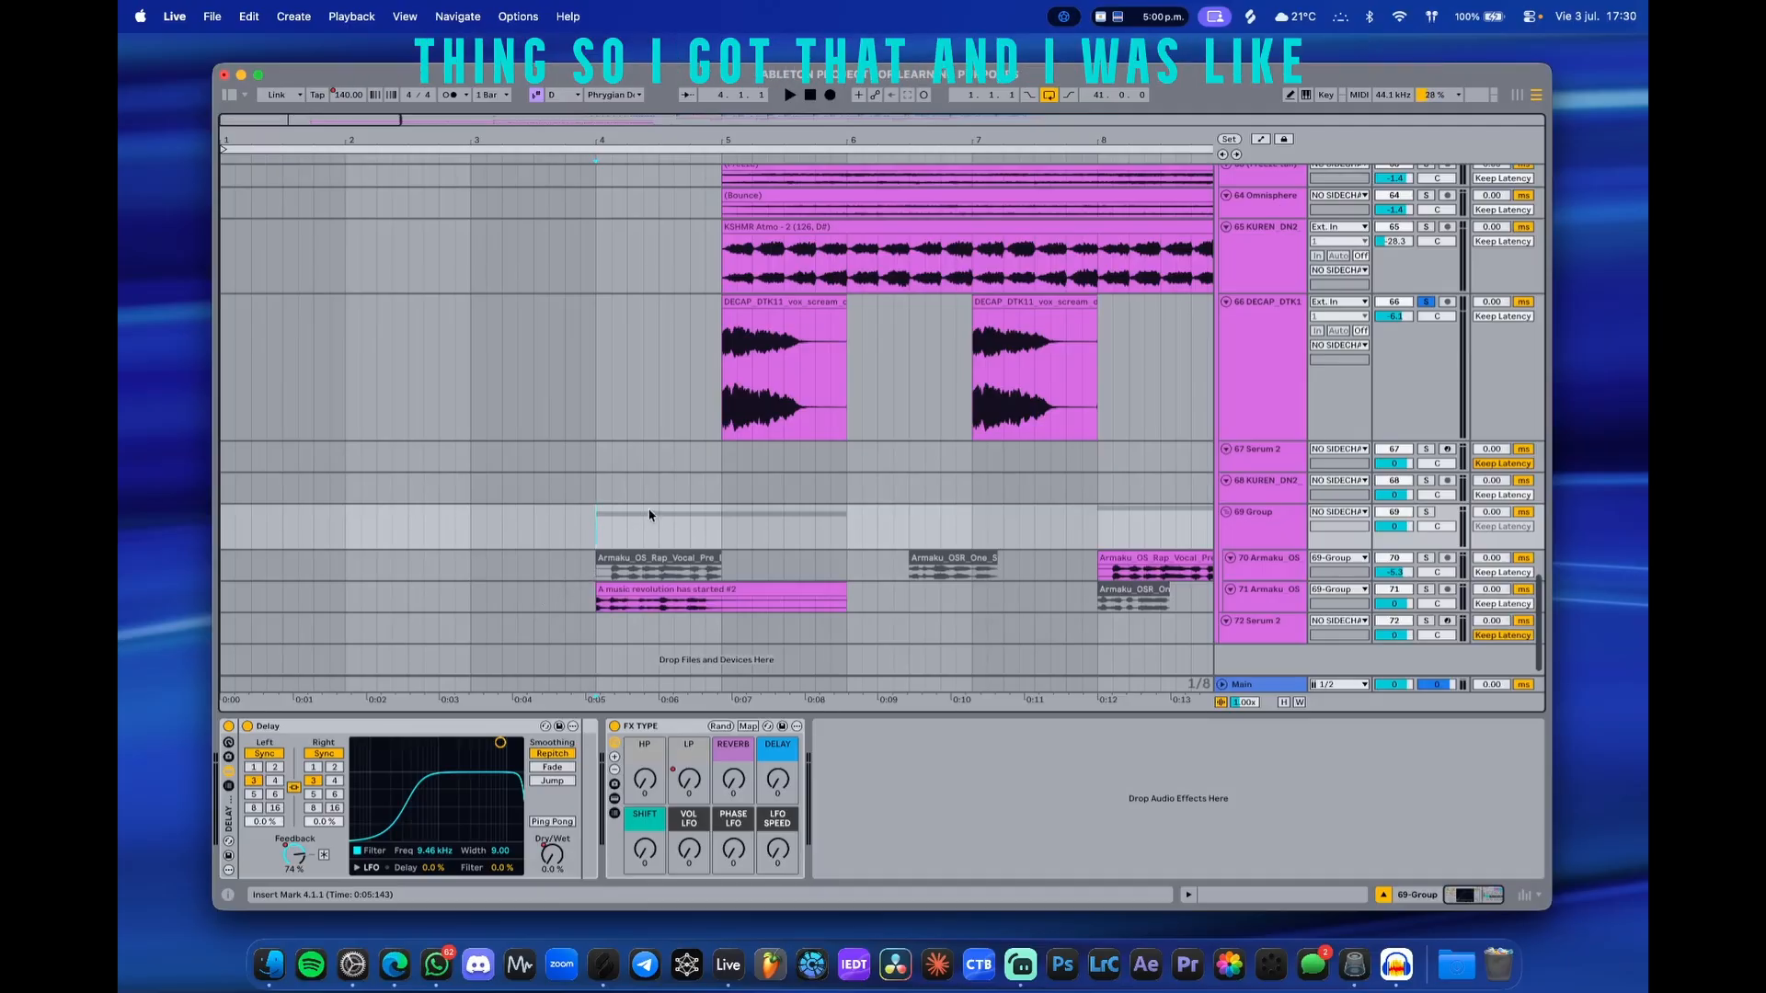
# - Play the "A music revolution has started" clip on track 71 soloed from 4.1.1
pyautogui.click(576, 610)
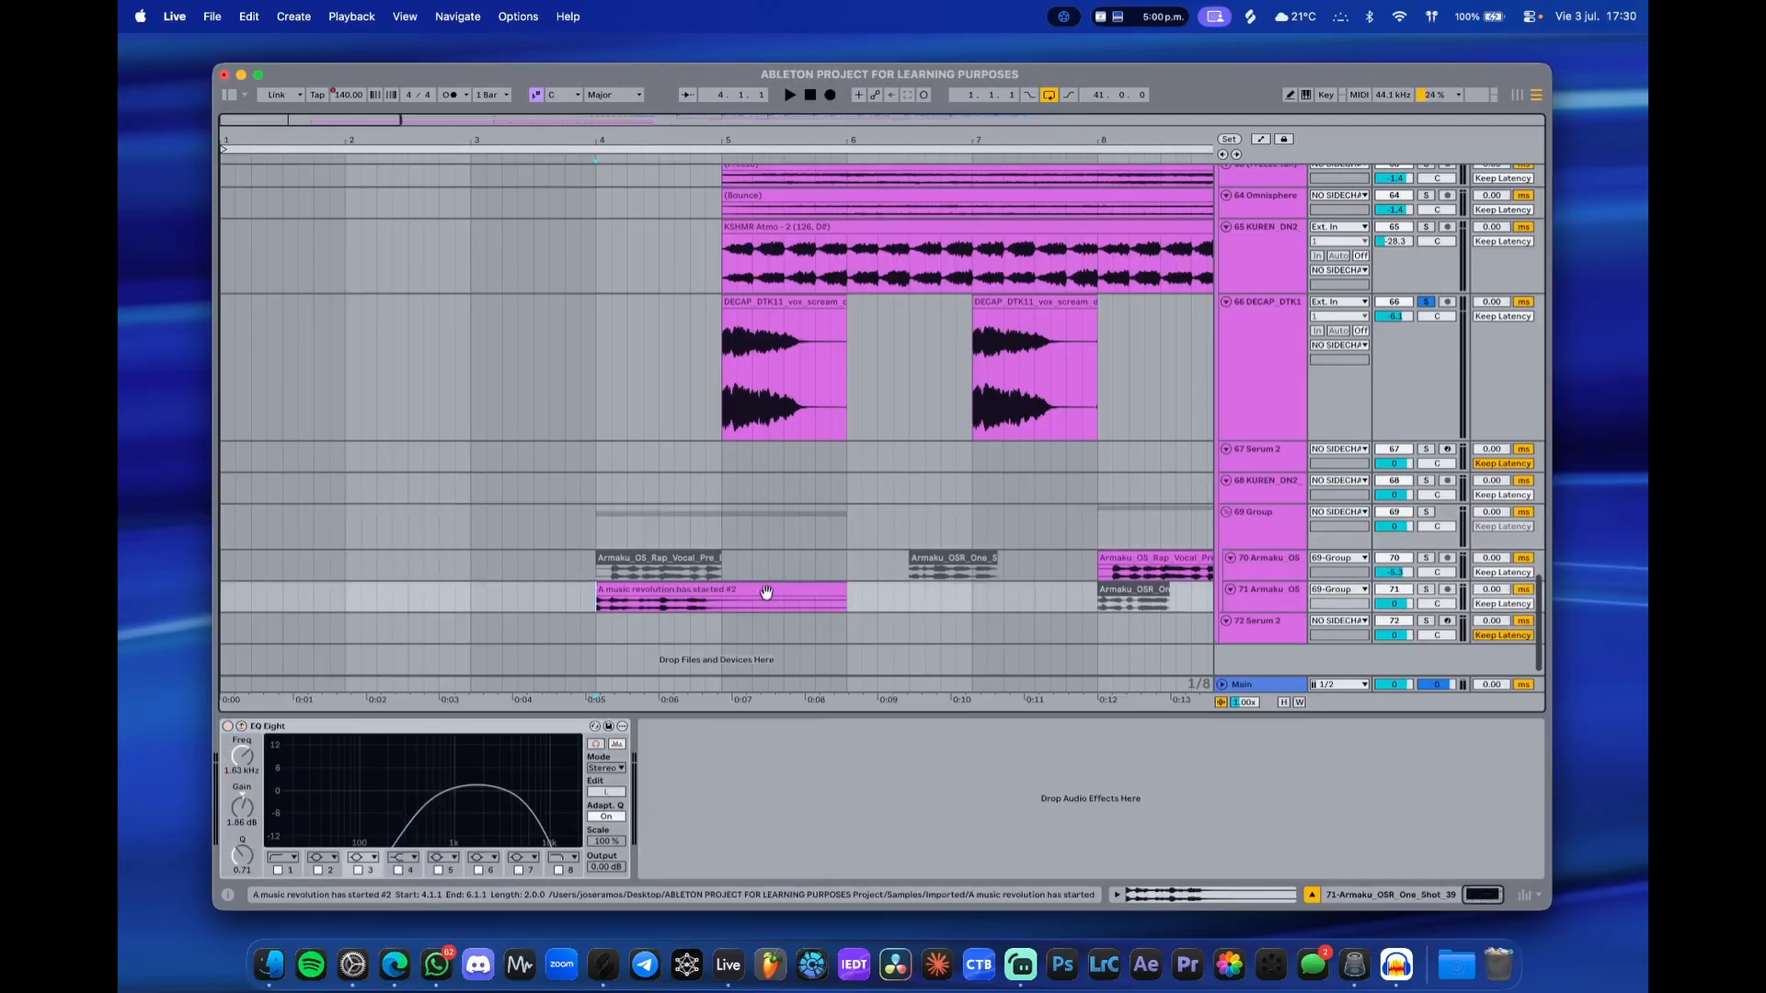
pyautogui.press('space')
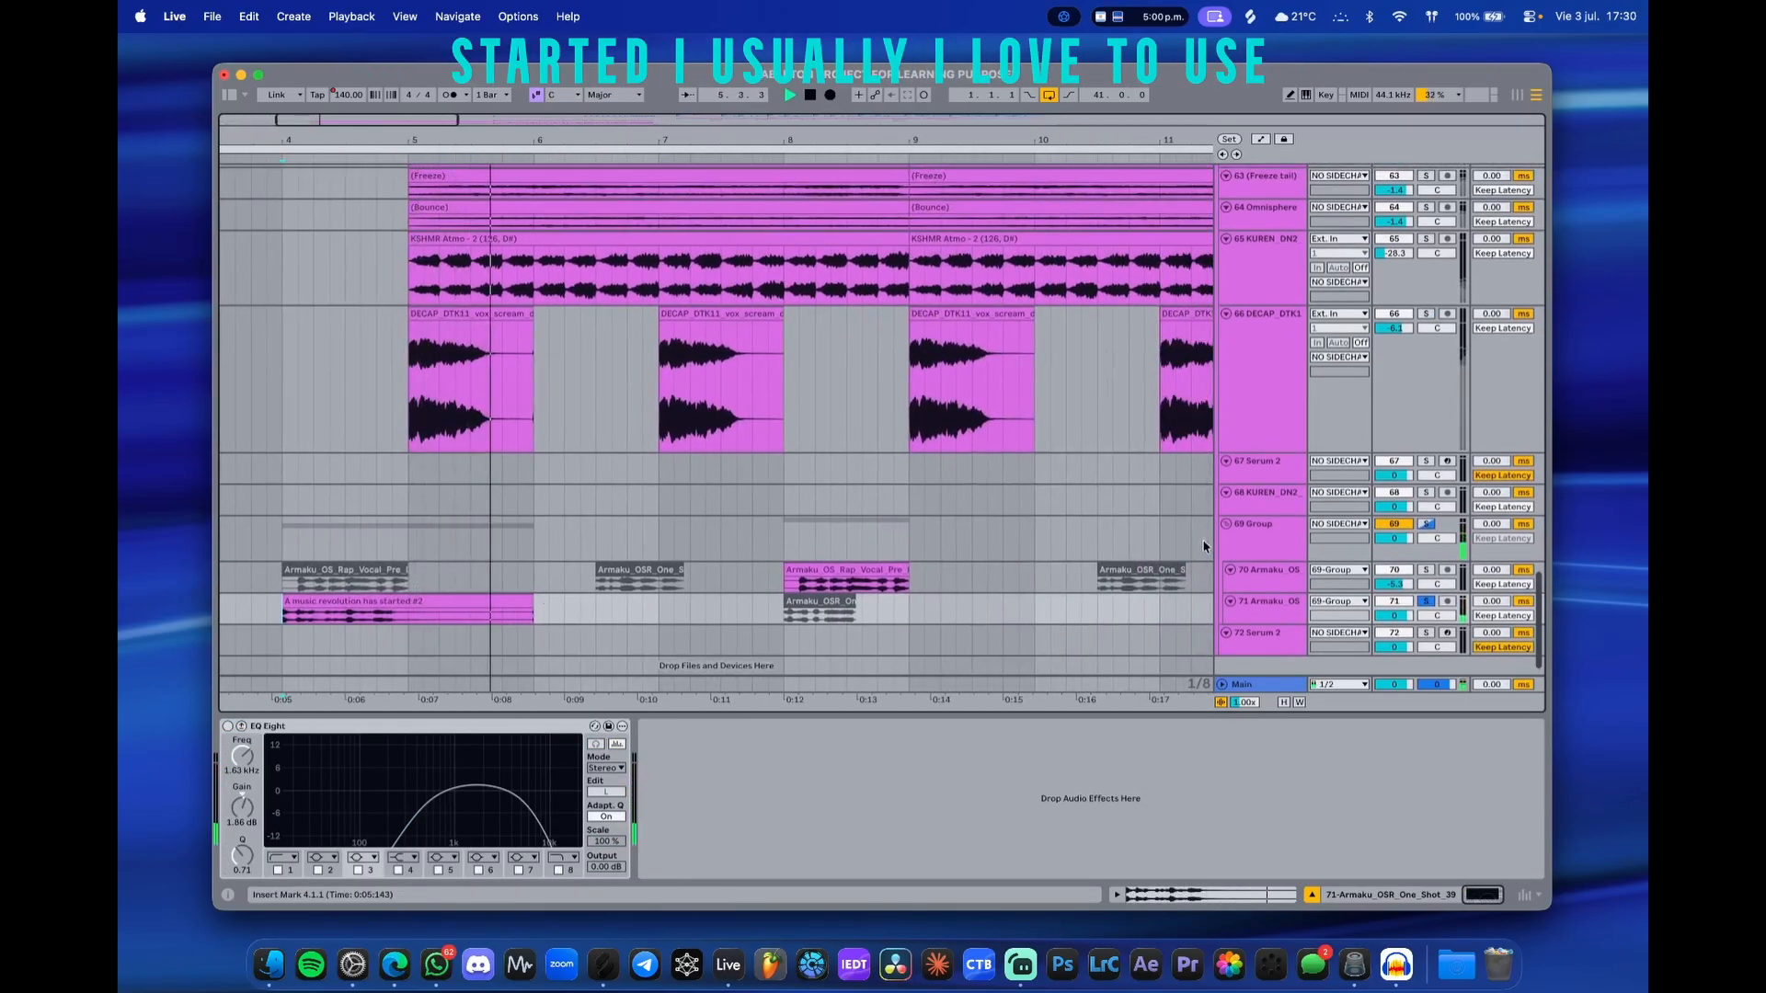
pyautogui.click(1251, 535)
pyautogui.scroll(1, 718, 571)
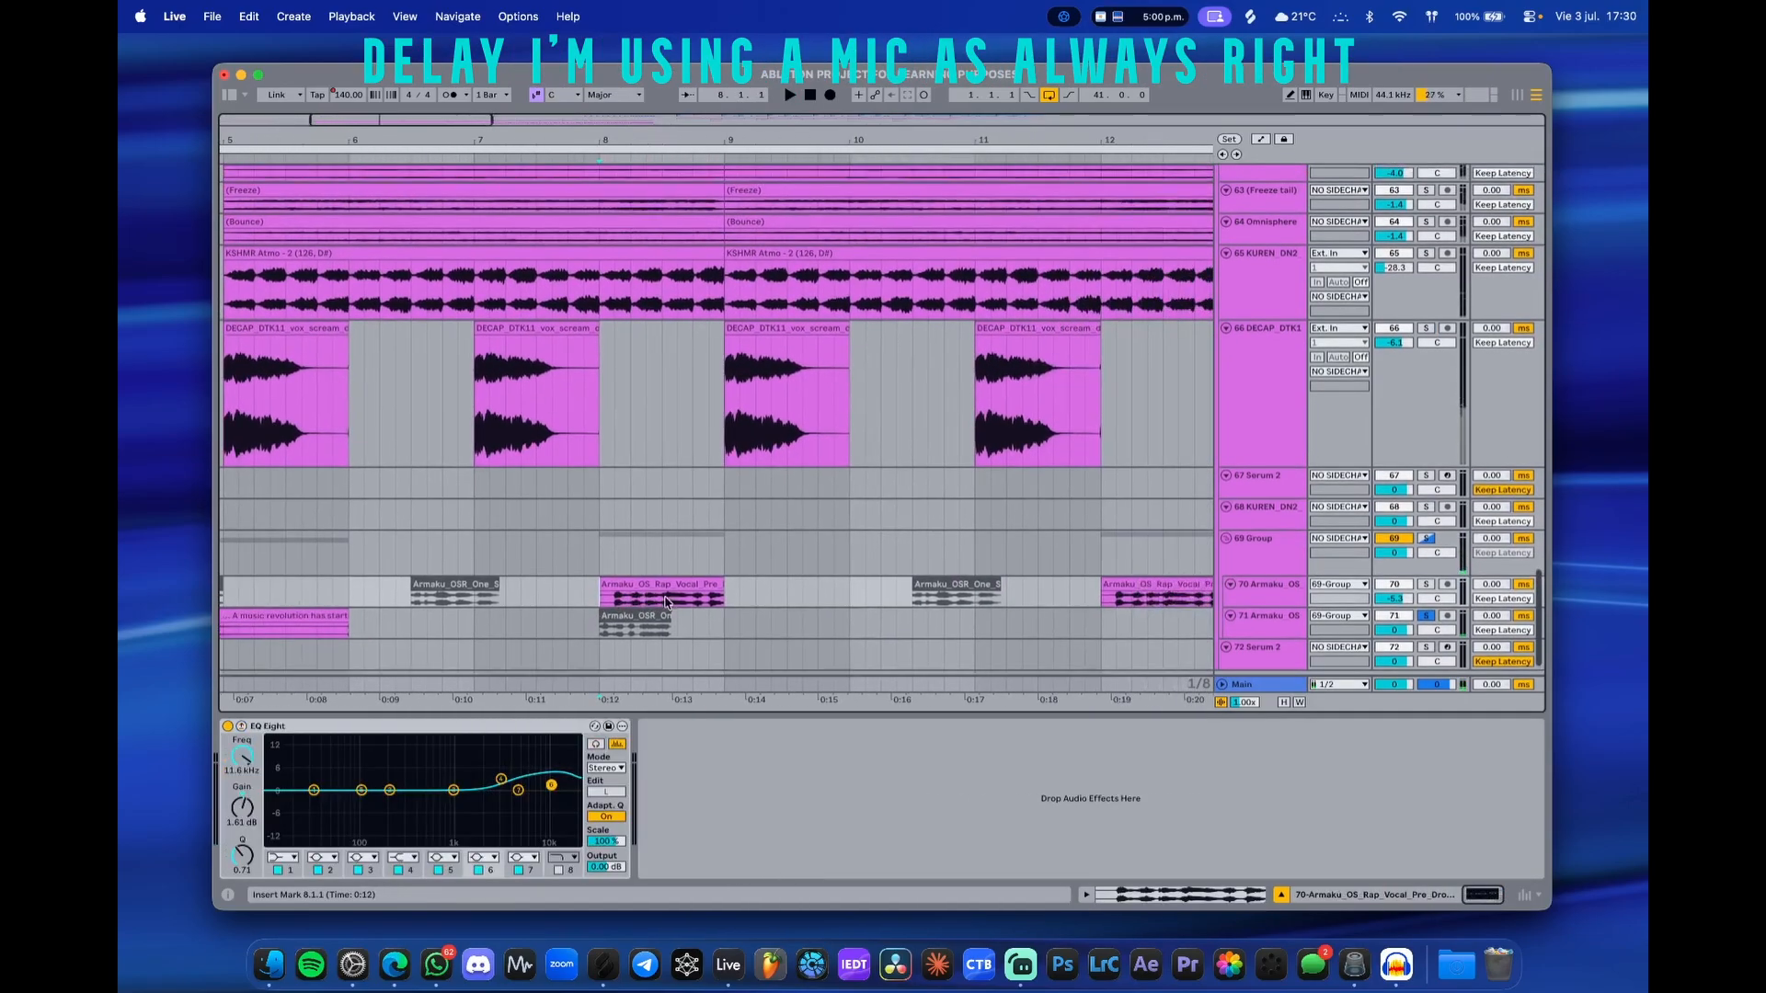
# - Examine the rap vocal and one-shot clips on Armaku track 70, placing the insert marker at 8.3.1
pyautogui.click(668, 555)
pyautogui.click(669, 586)
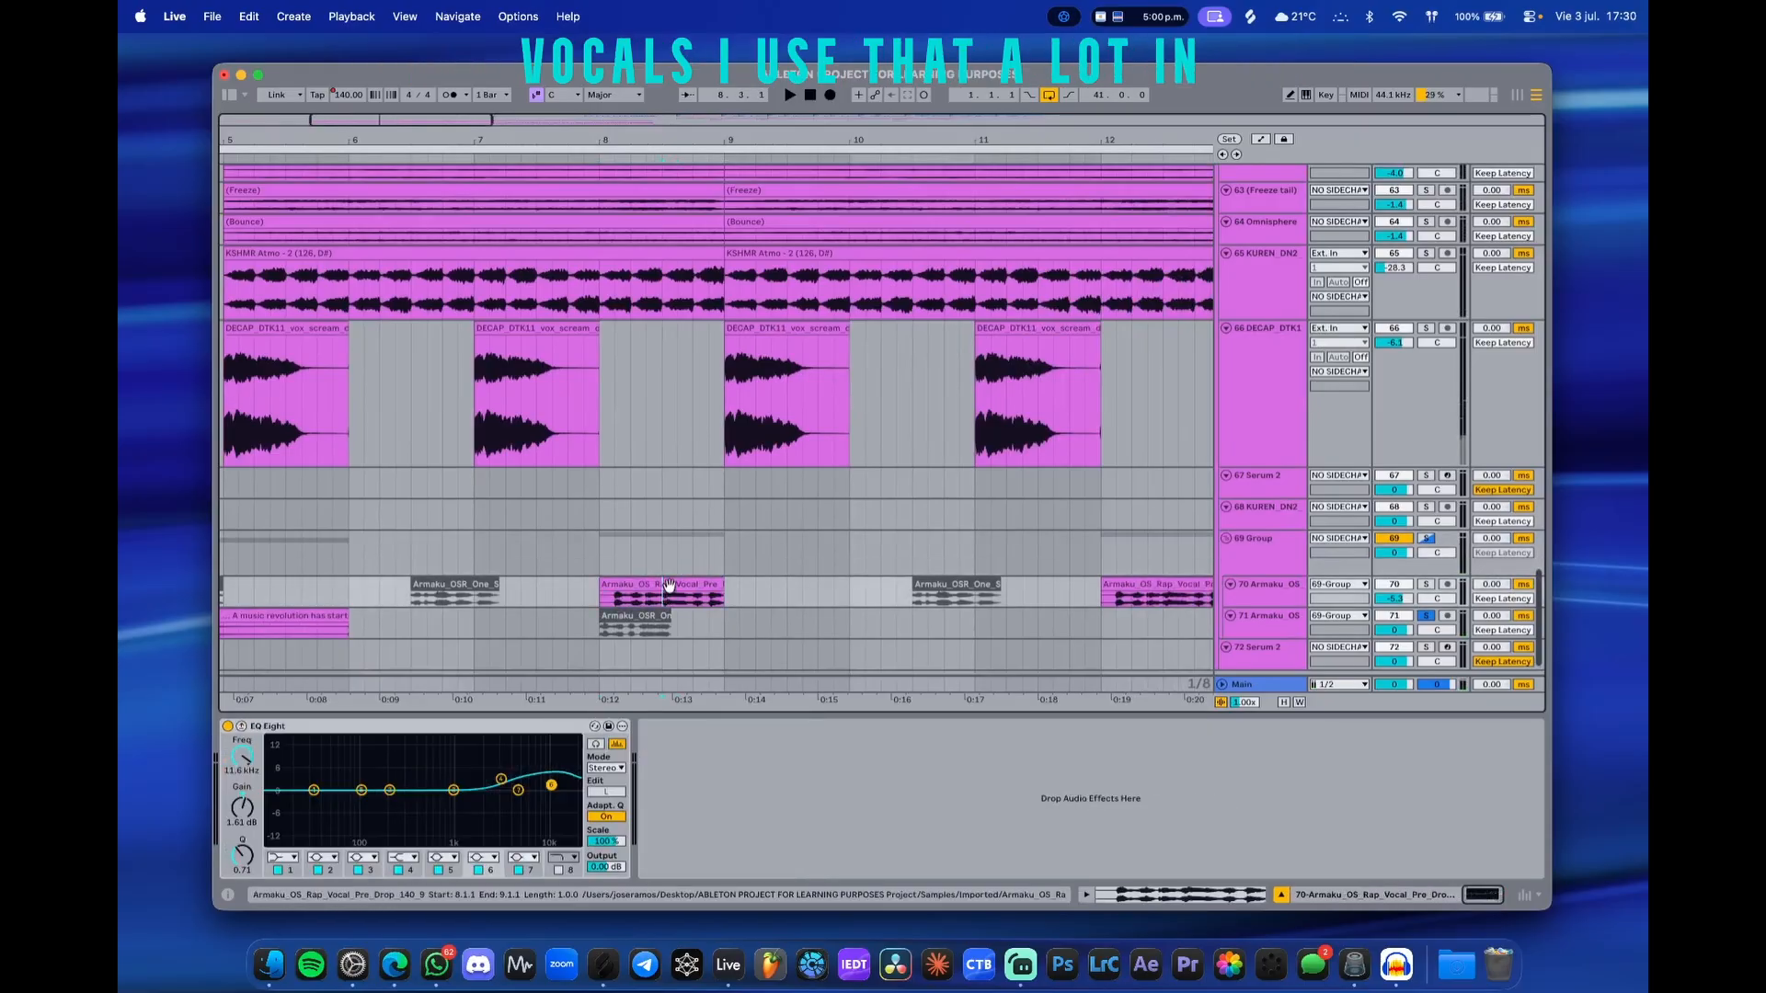
pyautogui.scroll(-4, 666, 590)
pyautogui.scroll(6, 657, 603)
pyautogui.scroll(-4, 677, 601)
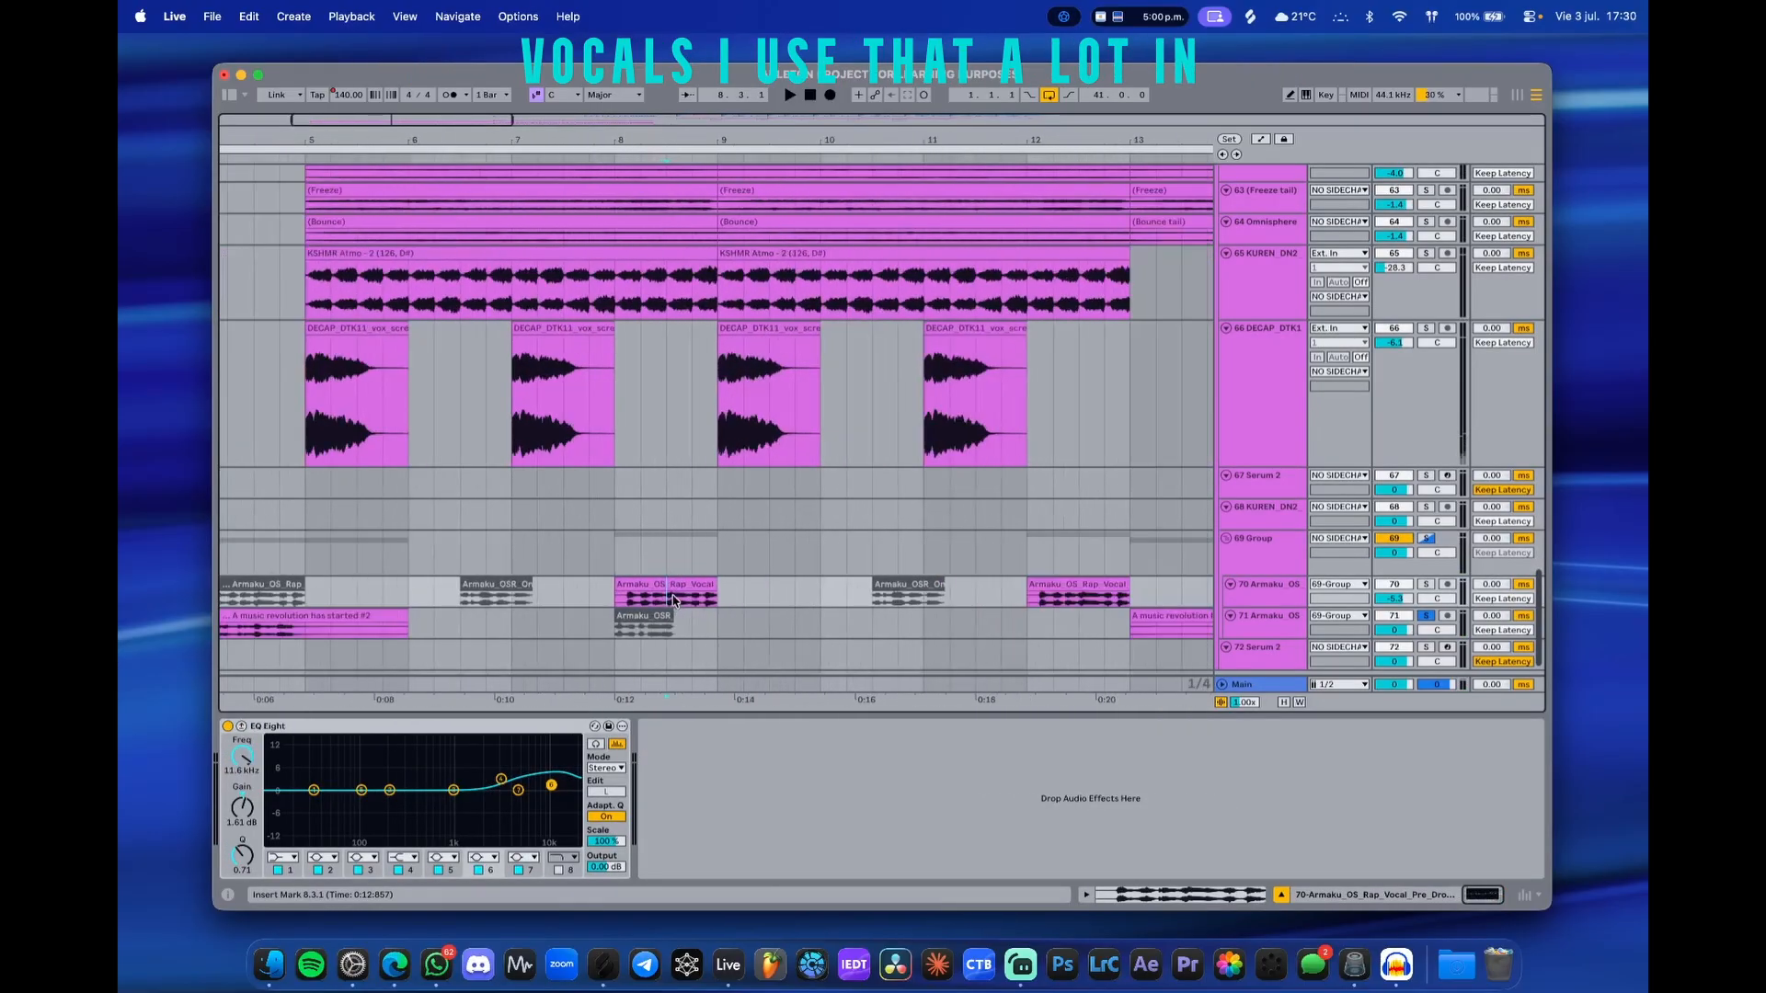
pyautogui.scroll(1, 800, 593)
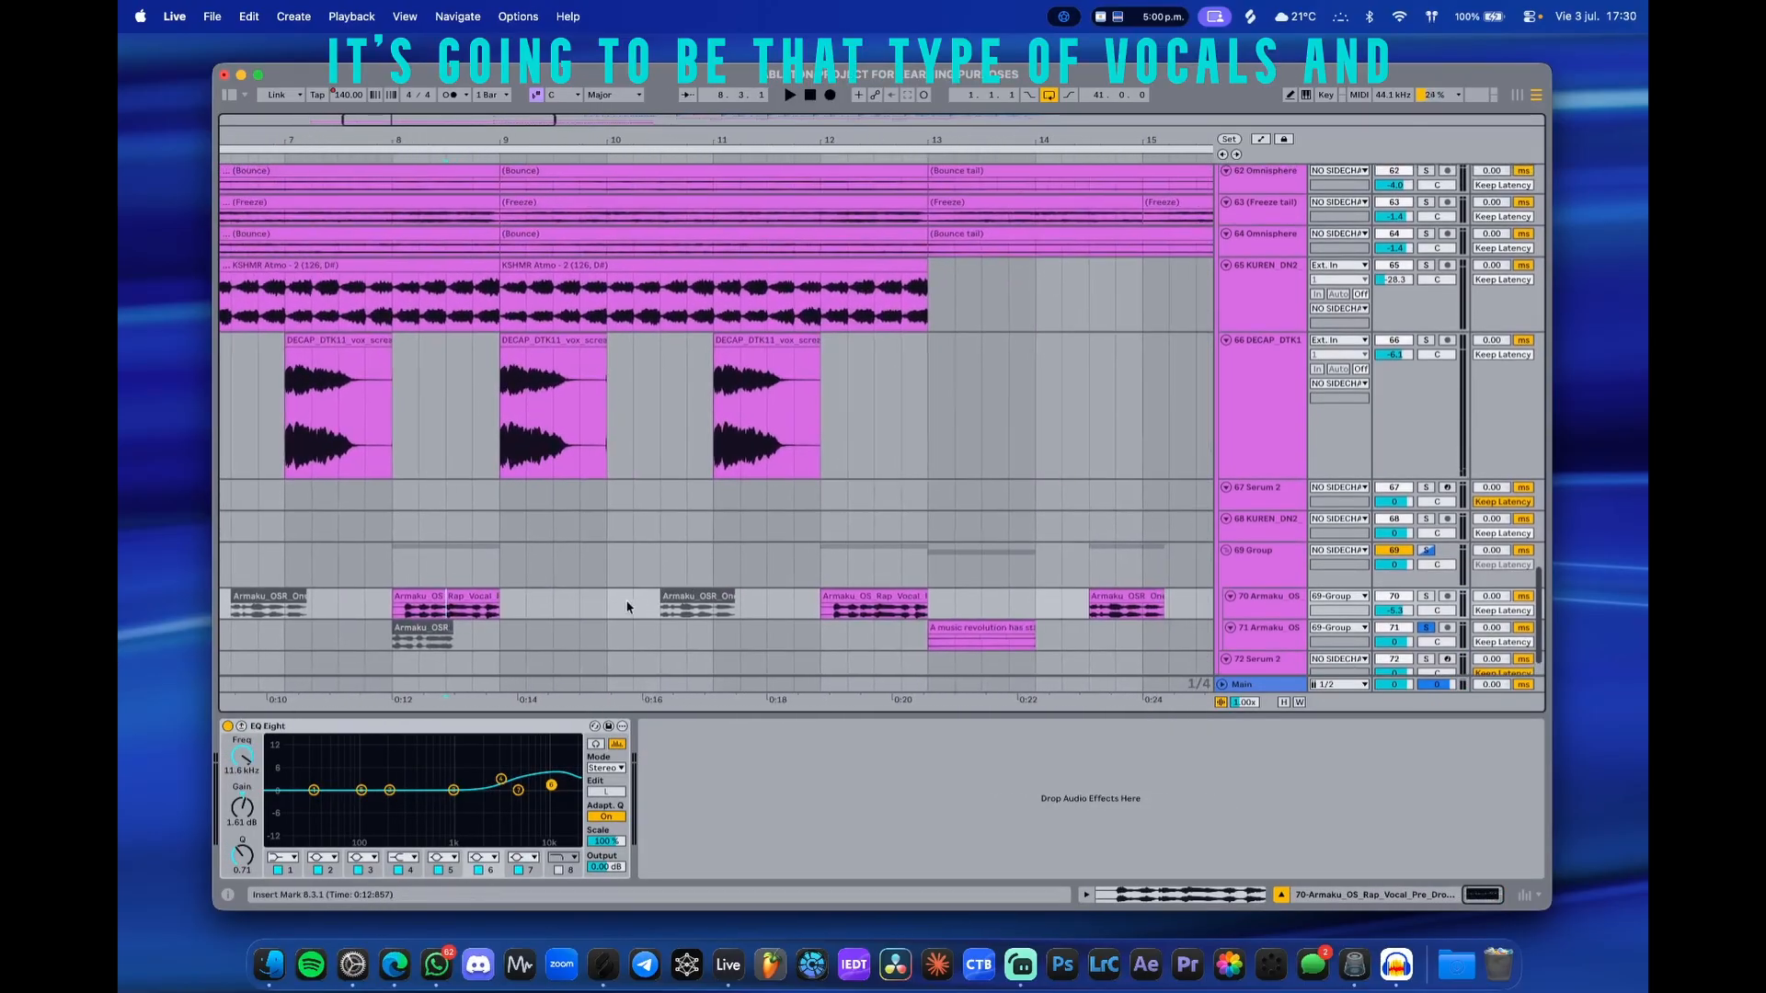
pyautogui.scroll(-3, 648, 602)
pyautogui.hscroll(2, 664, 603)
# - Play the 69 Group vocals soloed from several points up to 14.4.1, and unsolo the group
pyautogui.click(1277, 550)
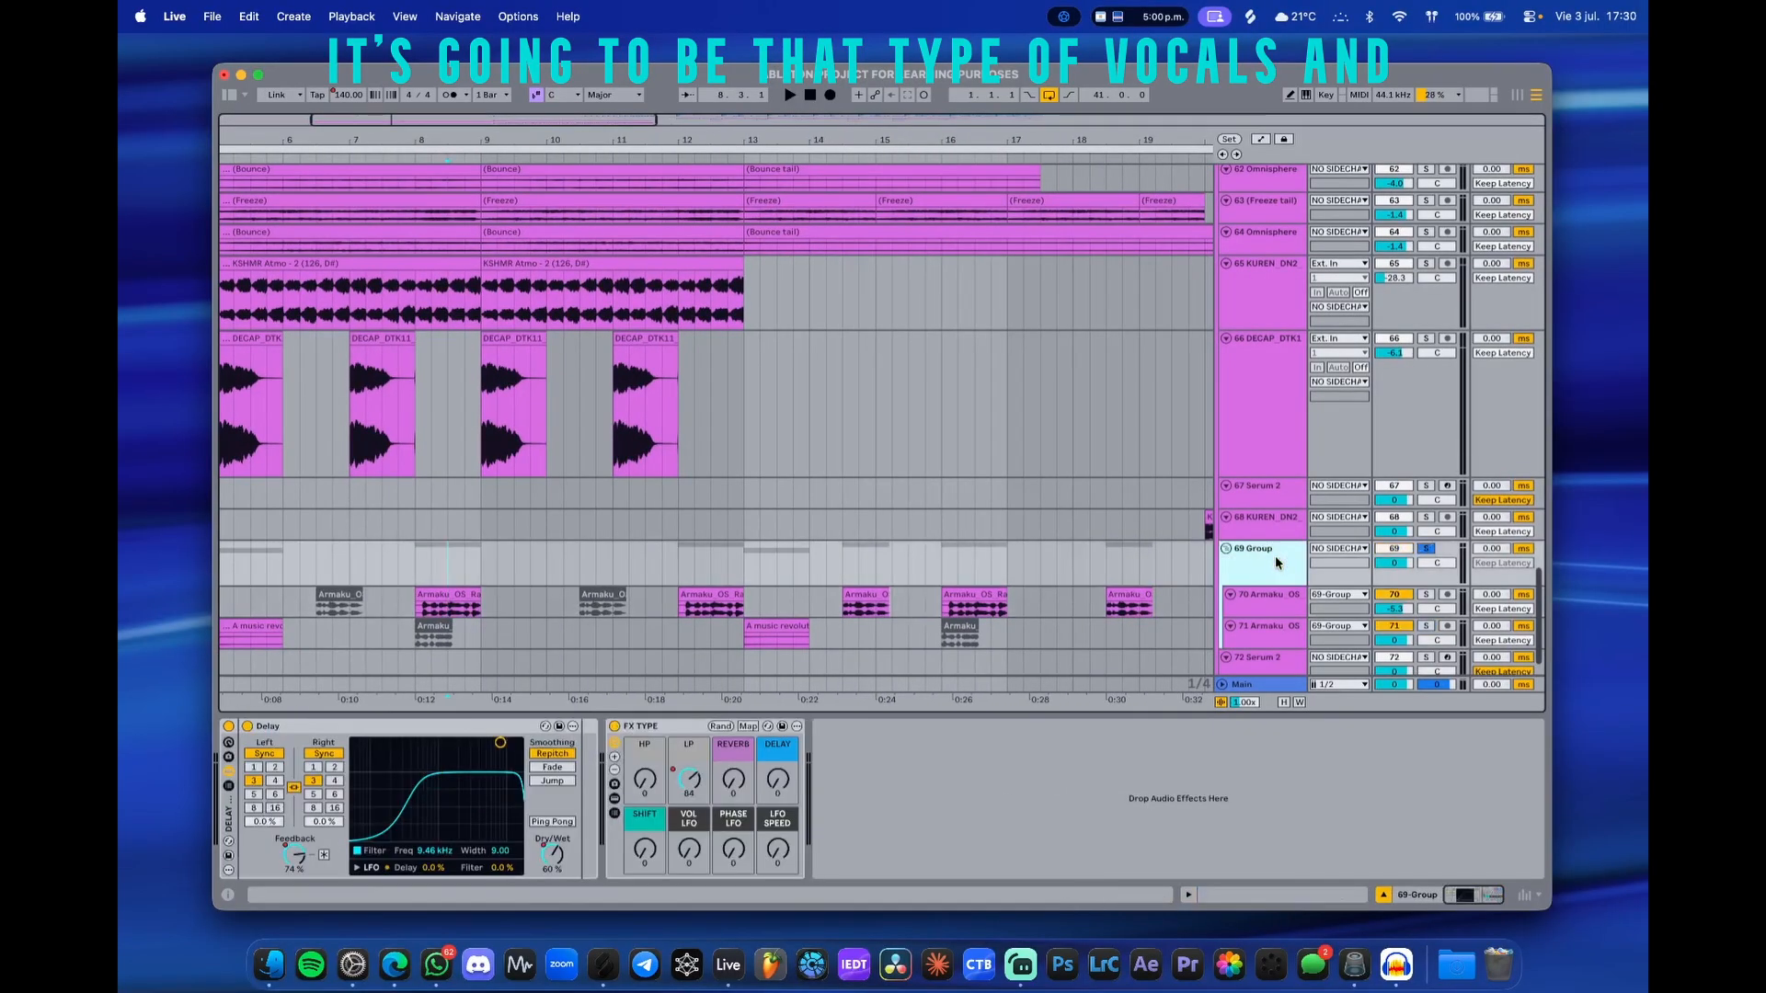
pyautogui.press('space')
pyautogui.click(734, 549)
pyautogui.press('space')
pyautogui.press('space')
pyautogui.click(862, 553)
pyautogui.press('space')
pyautogui.press('space')
pyautogui.hscroll(2, 862, 559)
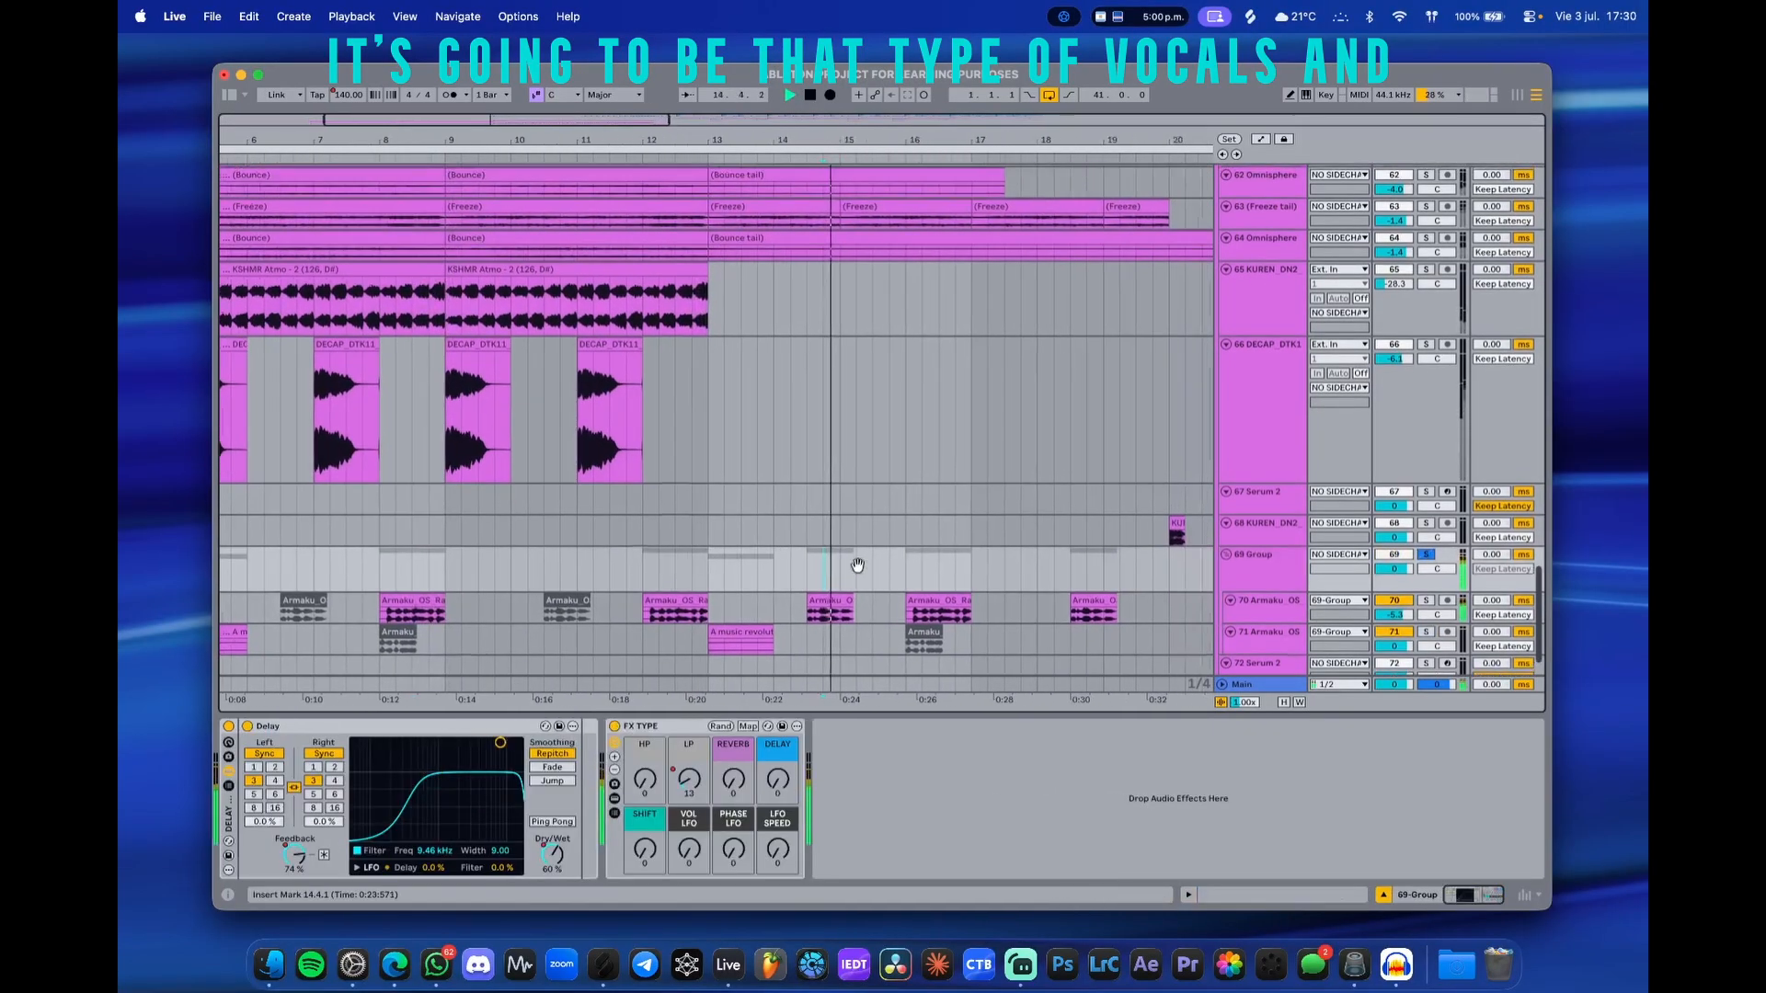
pyautogui.press('space')
pyautogui.press('s')
# - Select the 130 build clip on track 59, from 13.1.1 to 20.1.1
pyautogui.scroll(4, 819, 509)
pyautogui.hscroll(1, 806, 509)
pyautogui.scroll(-2, 804, 510)
pyautogui.scroll(8, 795, 424)
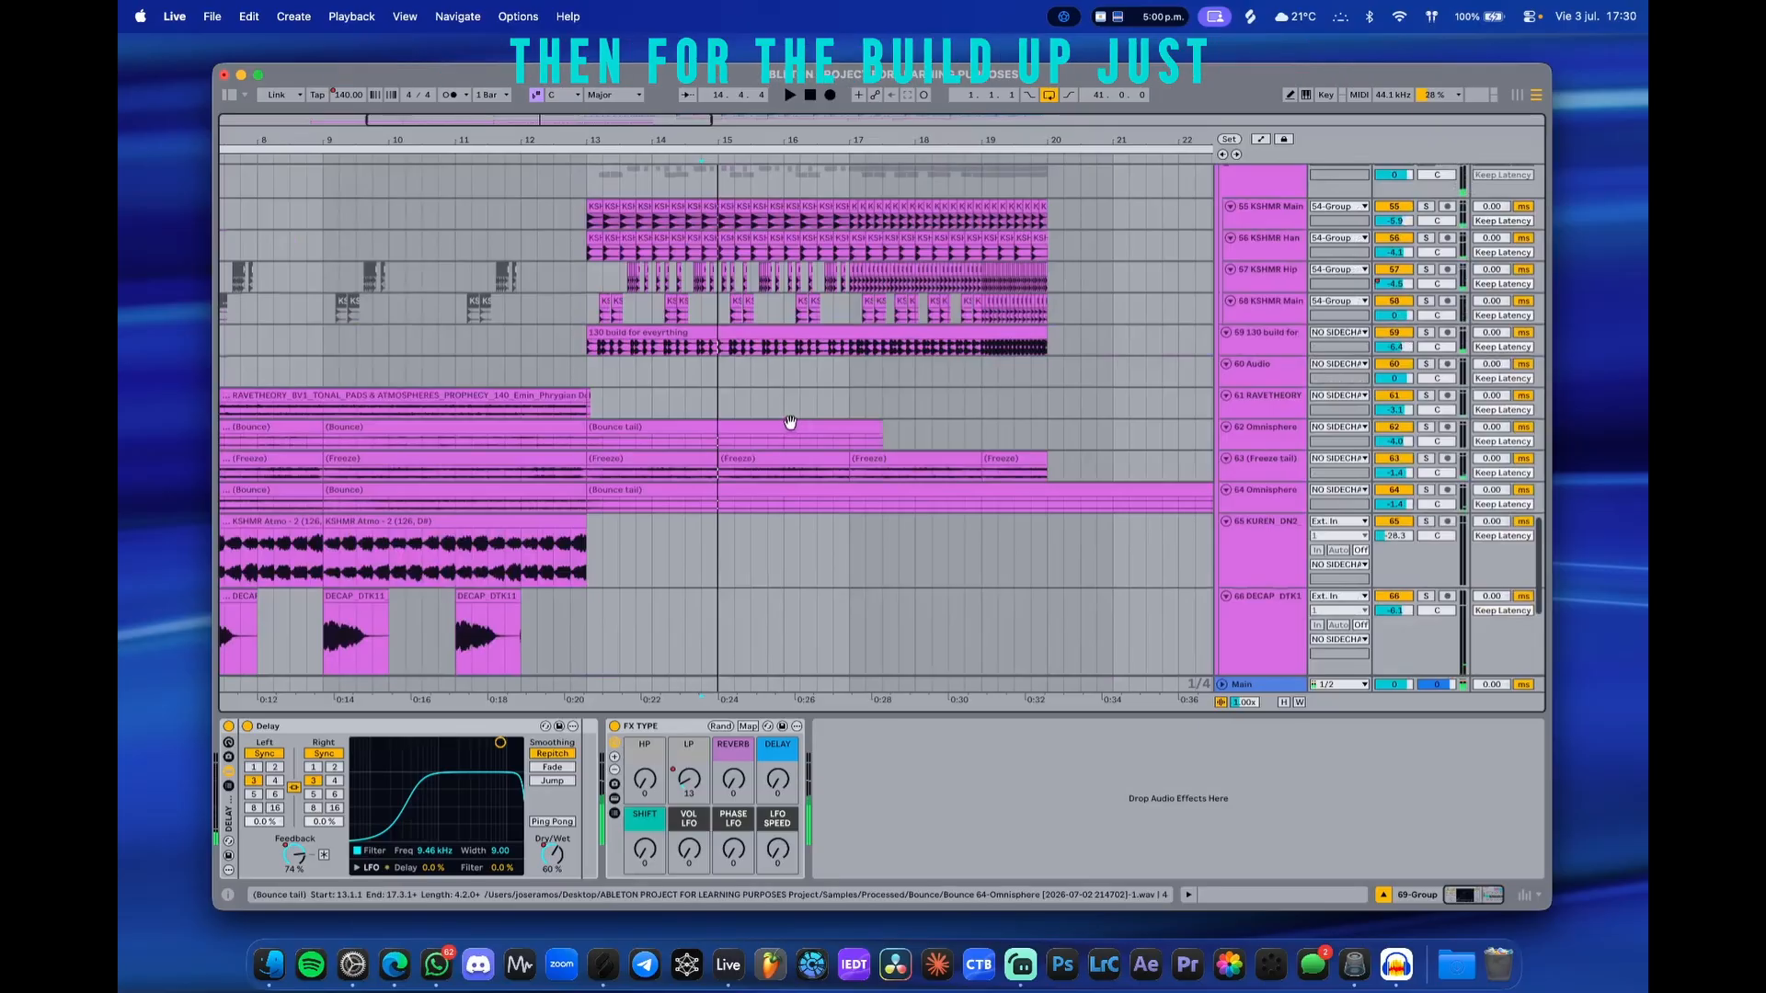
pyautogui.scroll(3, 555, 513)
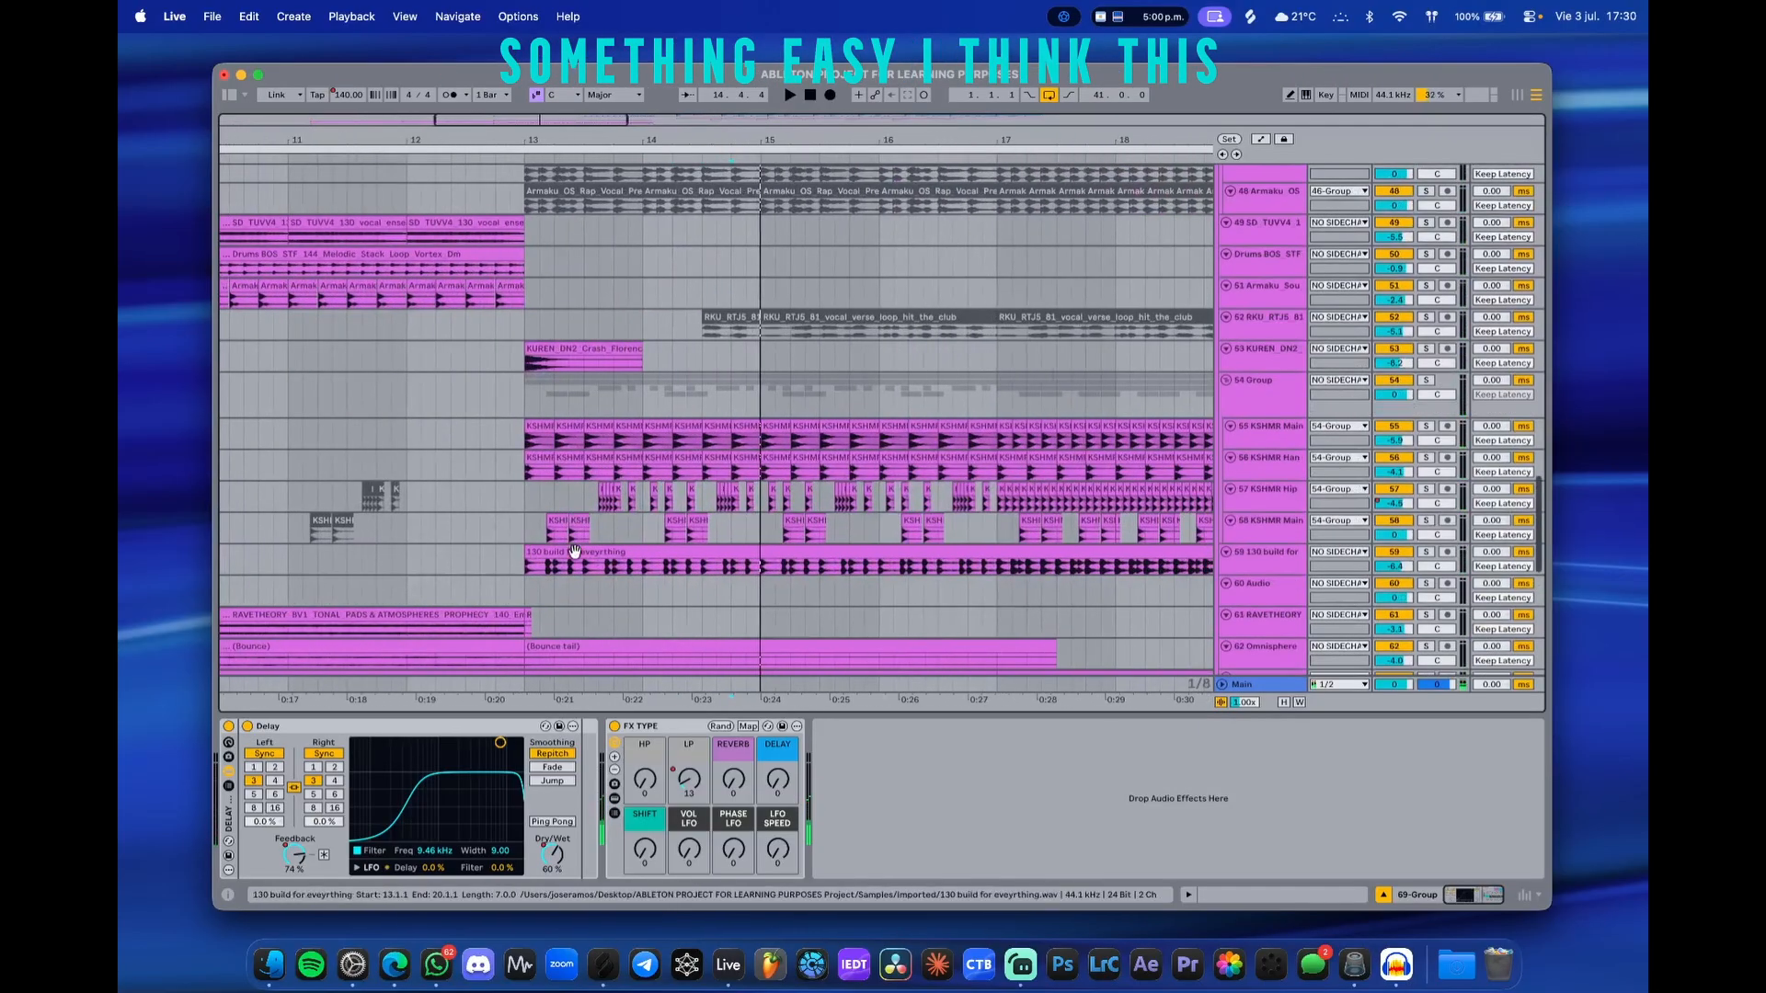
pyautogui.click(567, 553)
pyautogui.scroll(-2, 527, 554)
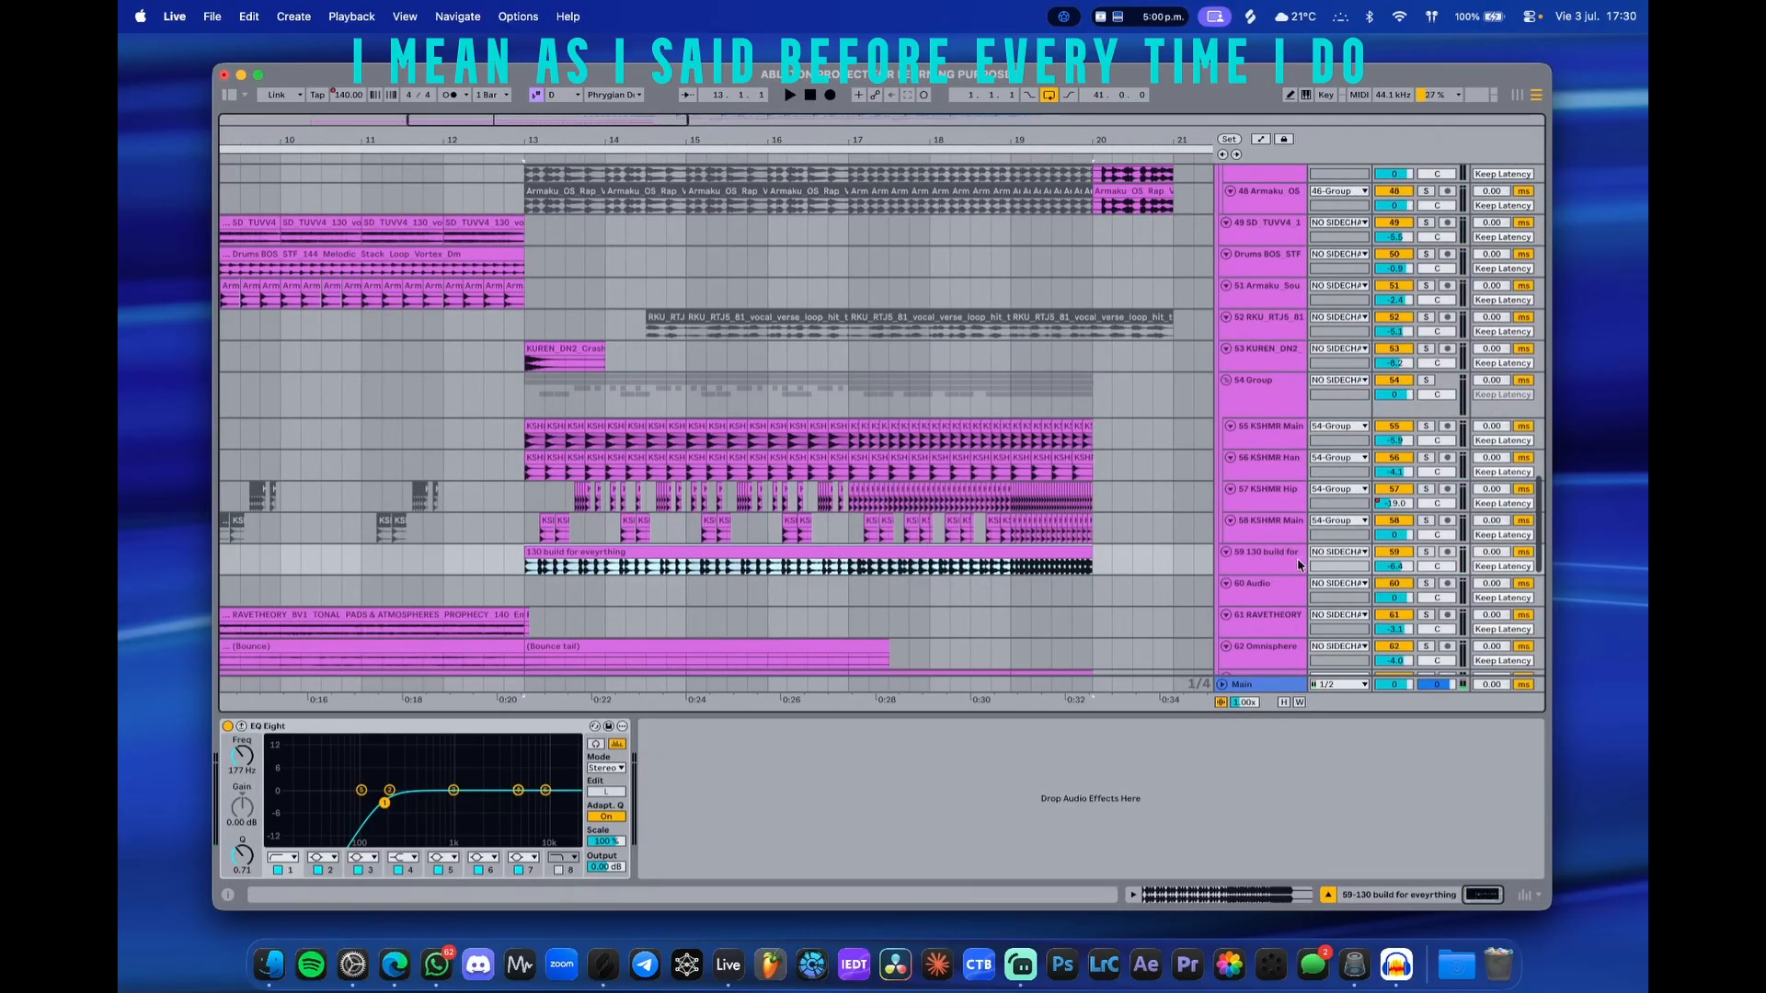
pyautogui.scroll(5, 769, 485)
pyautogui.hscroll(3, 782, 484)
pyautogui.scroll(-6, 796, 485)
pyautogui.hscroll(-5, 797, 485)
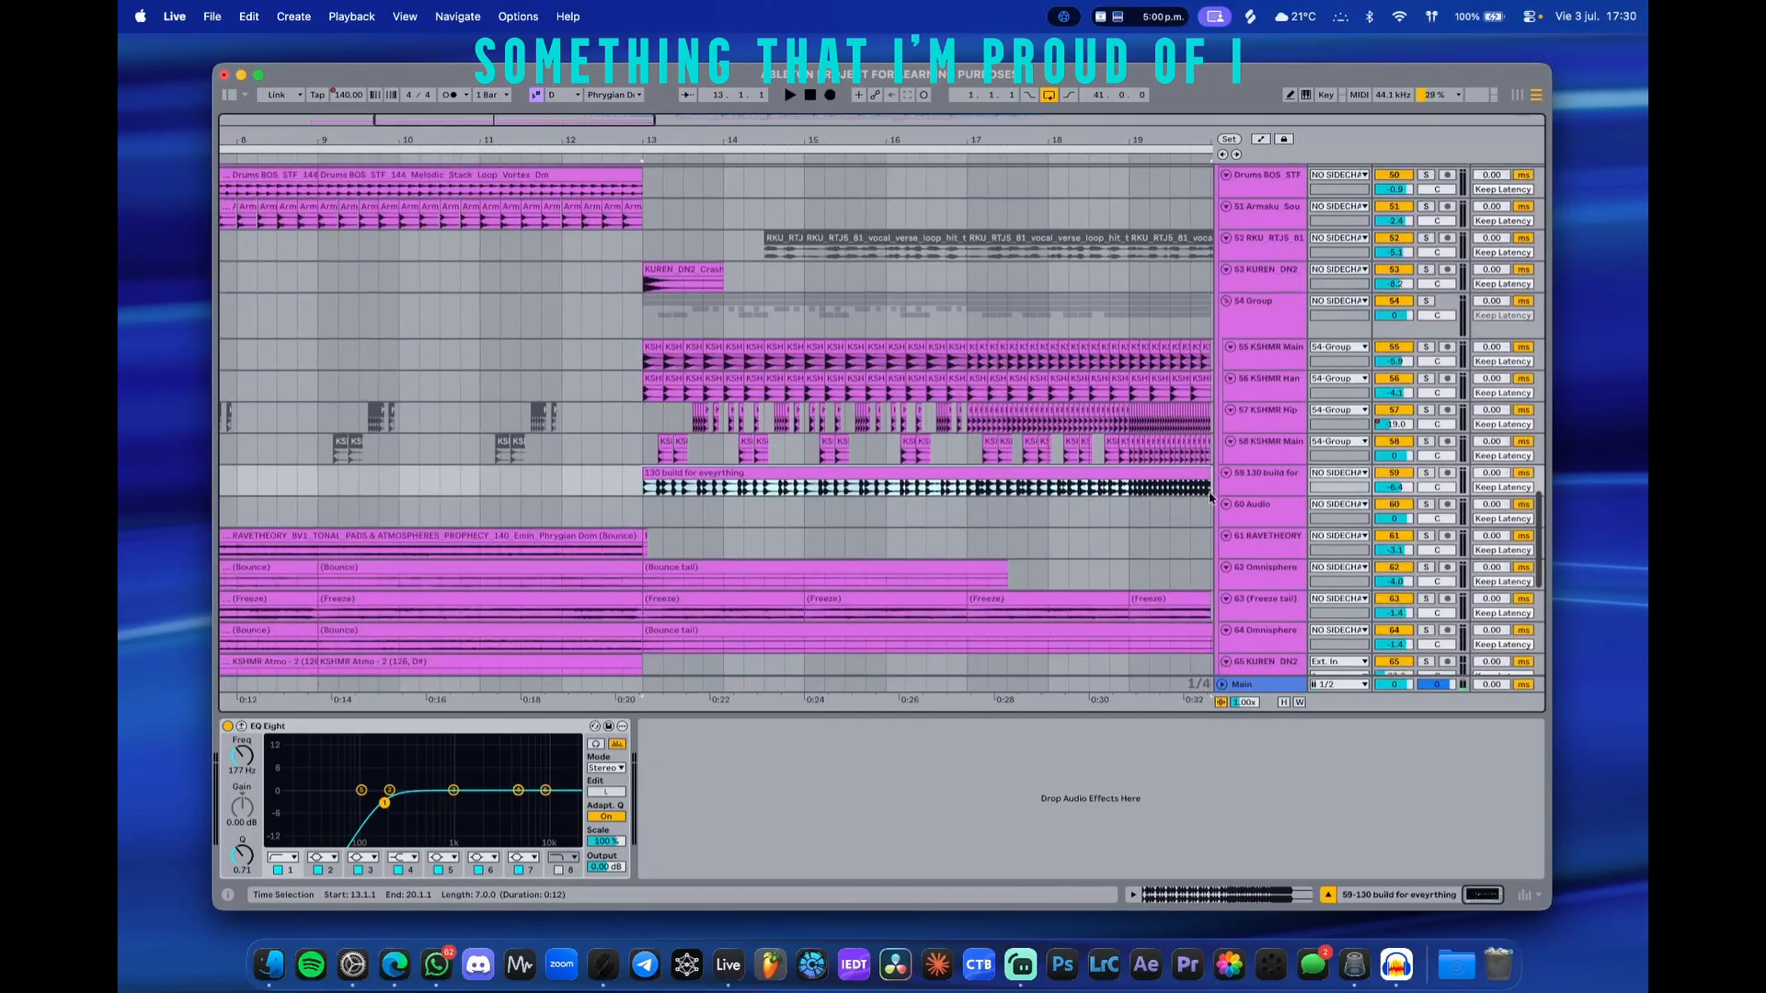
# - Enlarge 130 build track 59, and play it soloed from 13.1.1
pyautogui.moveTo(1243, 496); pyautogui.dragTo(1247, 608)
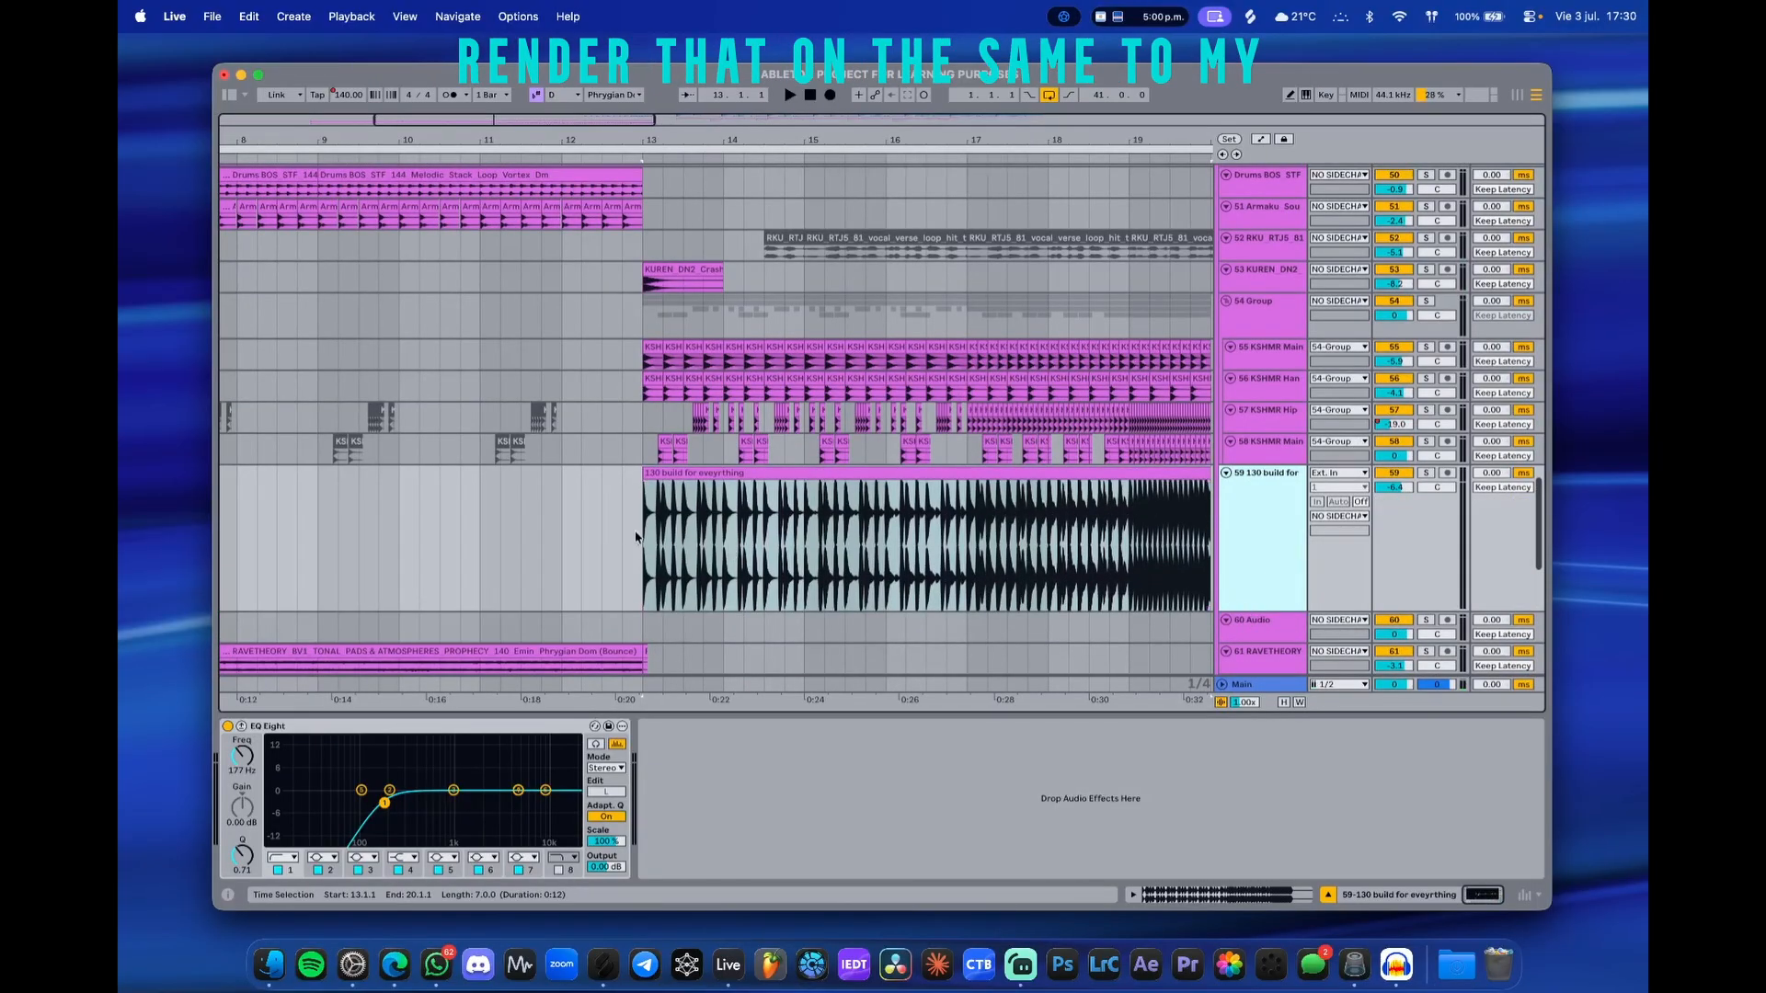
pyautogui.scroll(2, 899, 542)
pyautogui.scroll(-5, 911, 546)
pyautogui.scroll(1, 1004, 538)
pyautogui.hscroll(1, 858, 557)
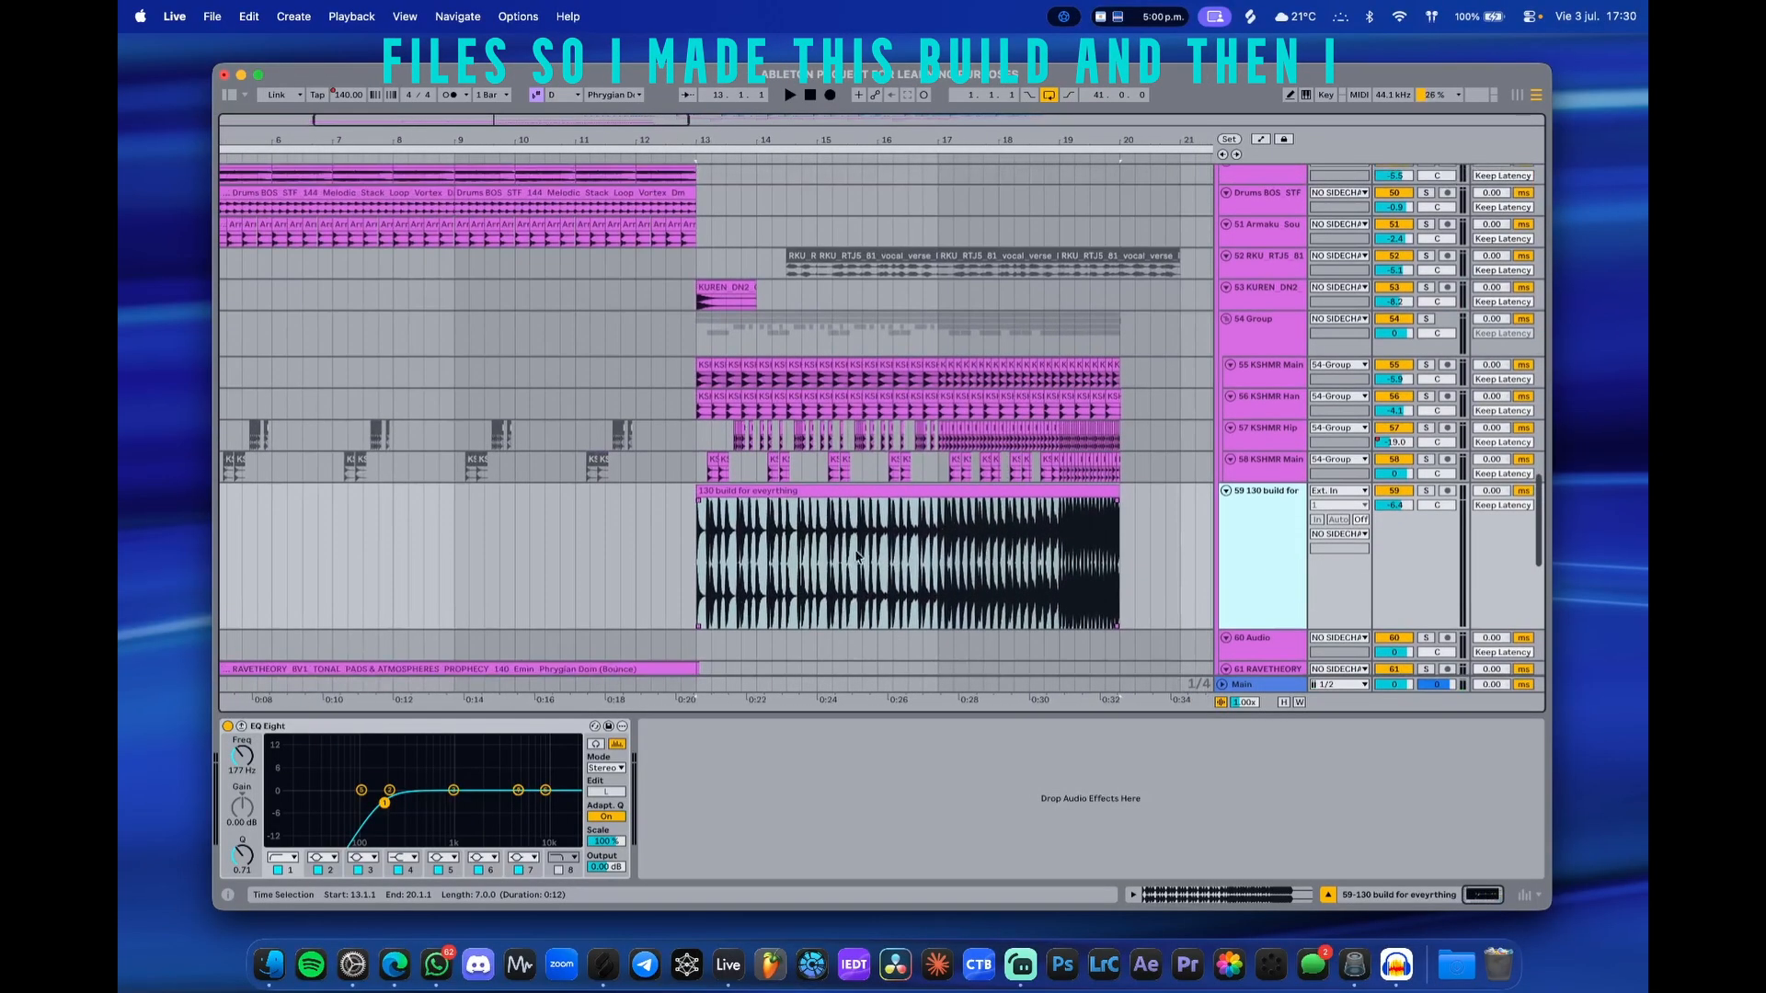
pyautogui.click(700, 557)
pyautogui.press('s')
pyautogui.press('space')
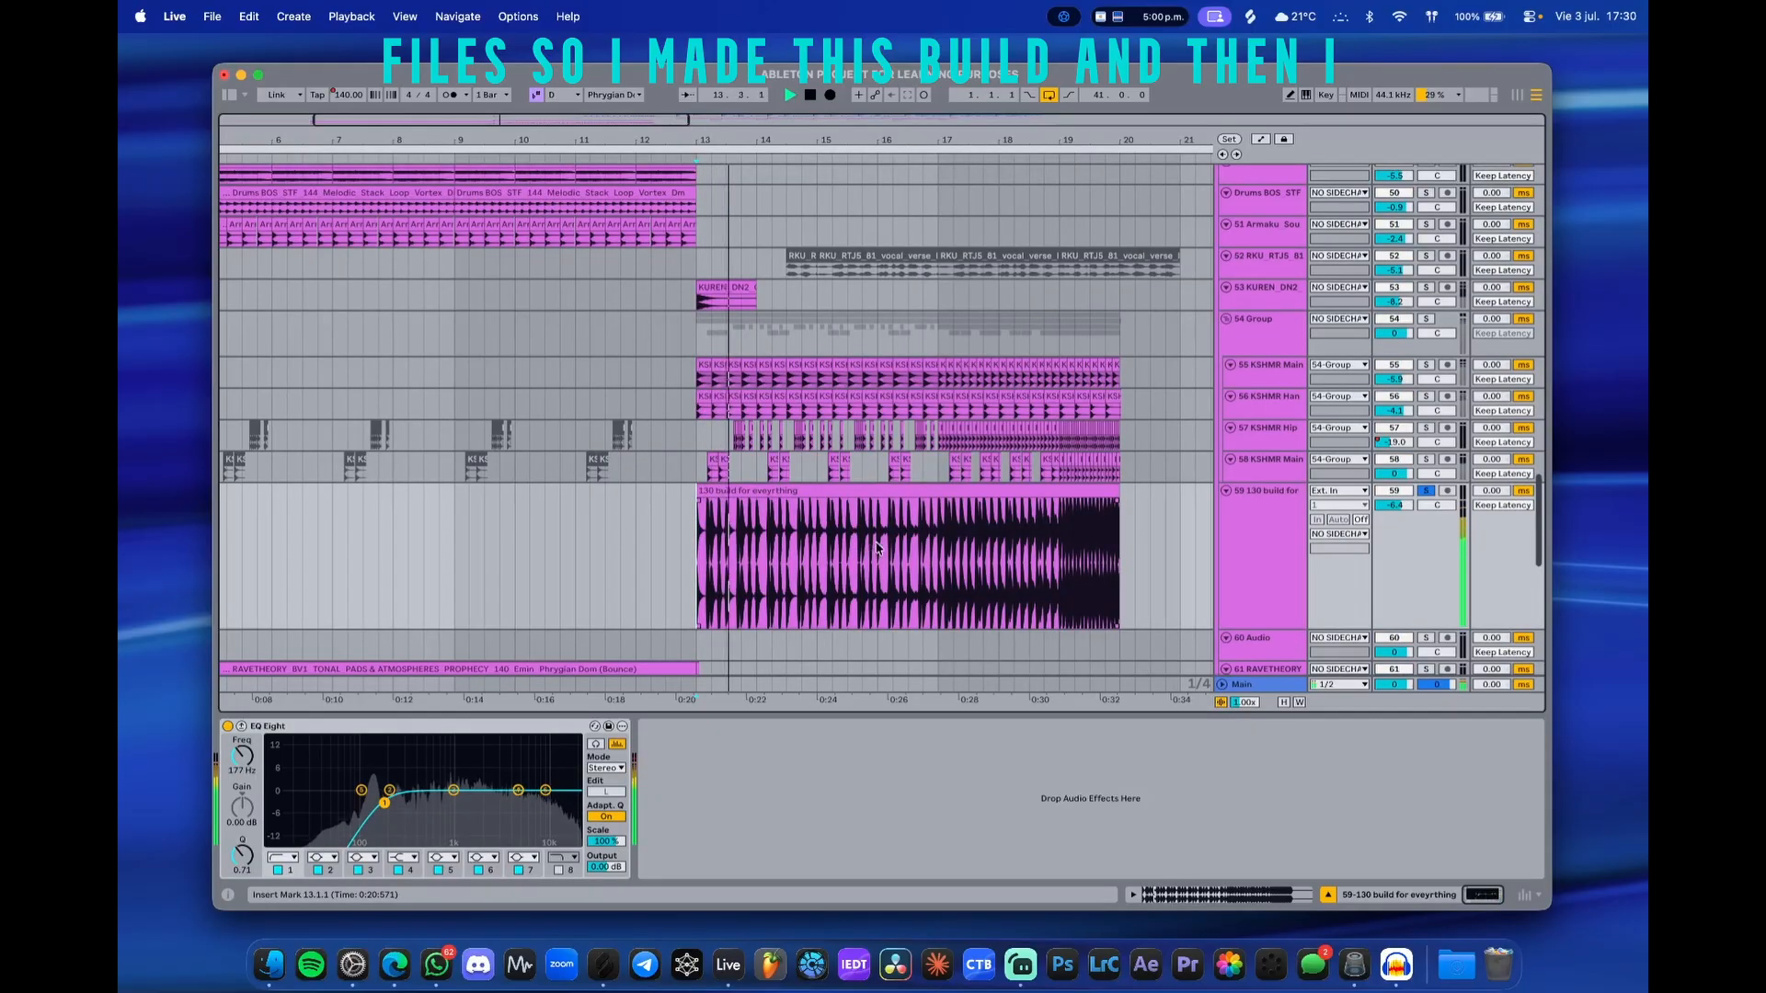
pyautogui.press('space')
# - Solo the 54 Group drums together with 130 build track 59, and play both from 13.1.1
pyautogui.scroll(2, 877, 549)
pyautogui.click(1269, 523)
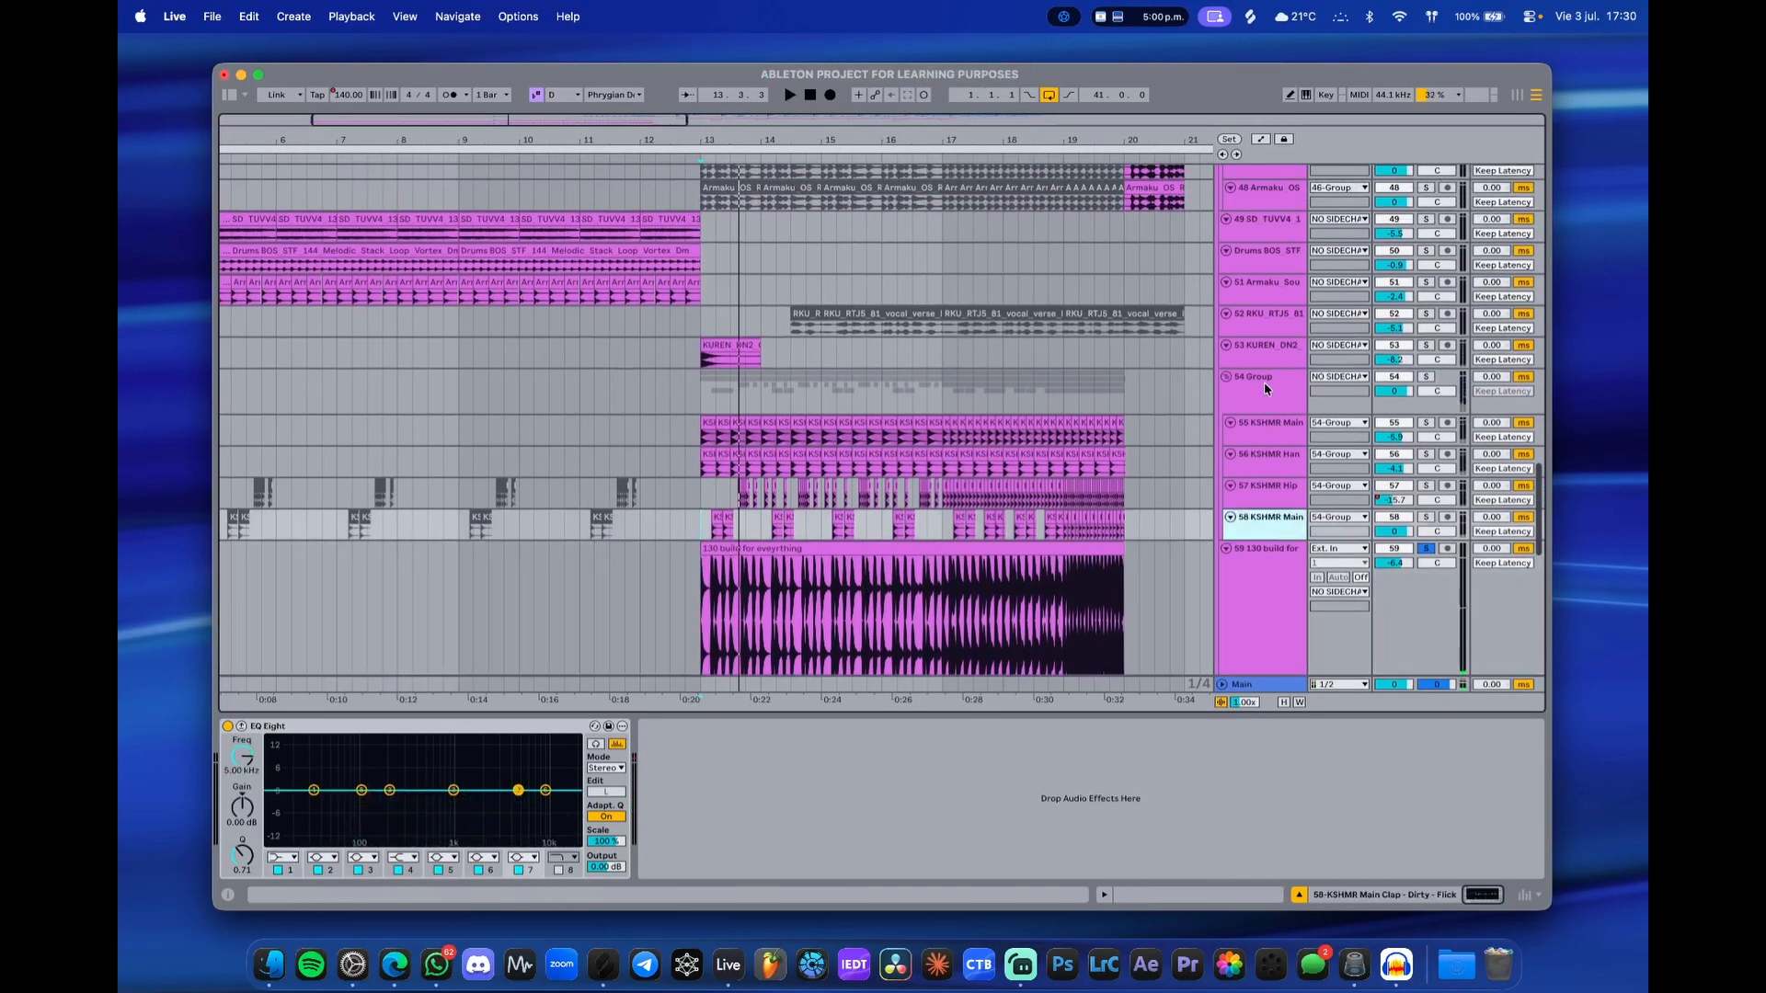
pyautogui.click(1265, 389)
pyautogui.press('s')
pyautogui.keyDown('super'); pyautogui.click(1426, 549); pyautogui.keyUp('super')
pyautogui.press('space')
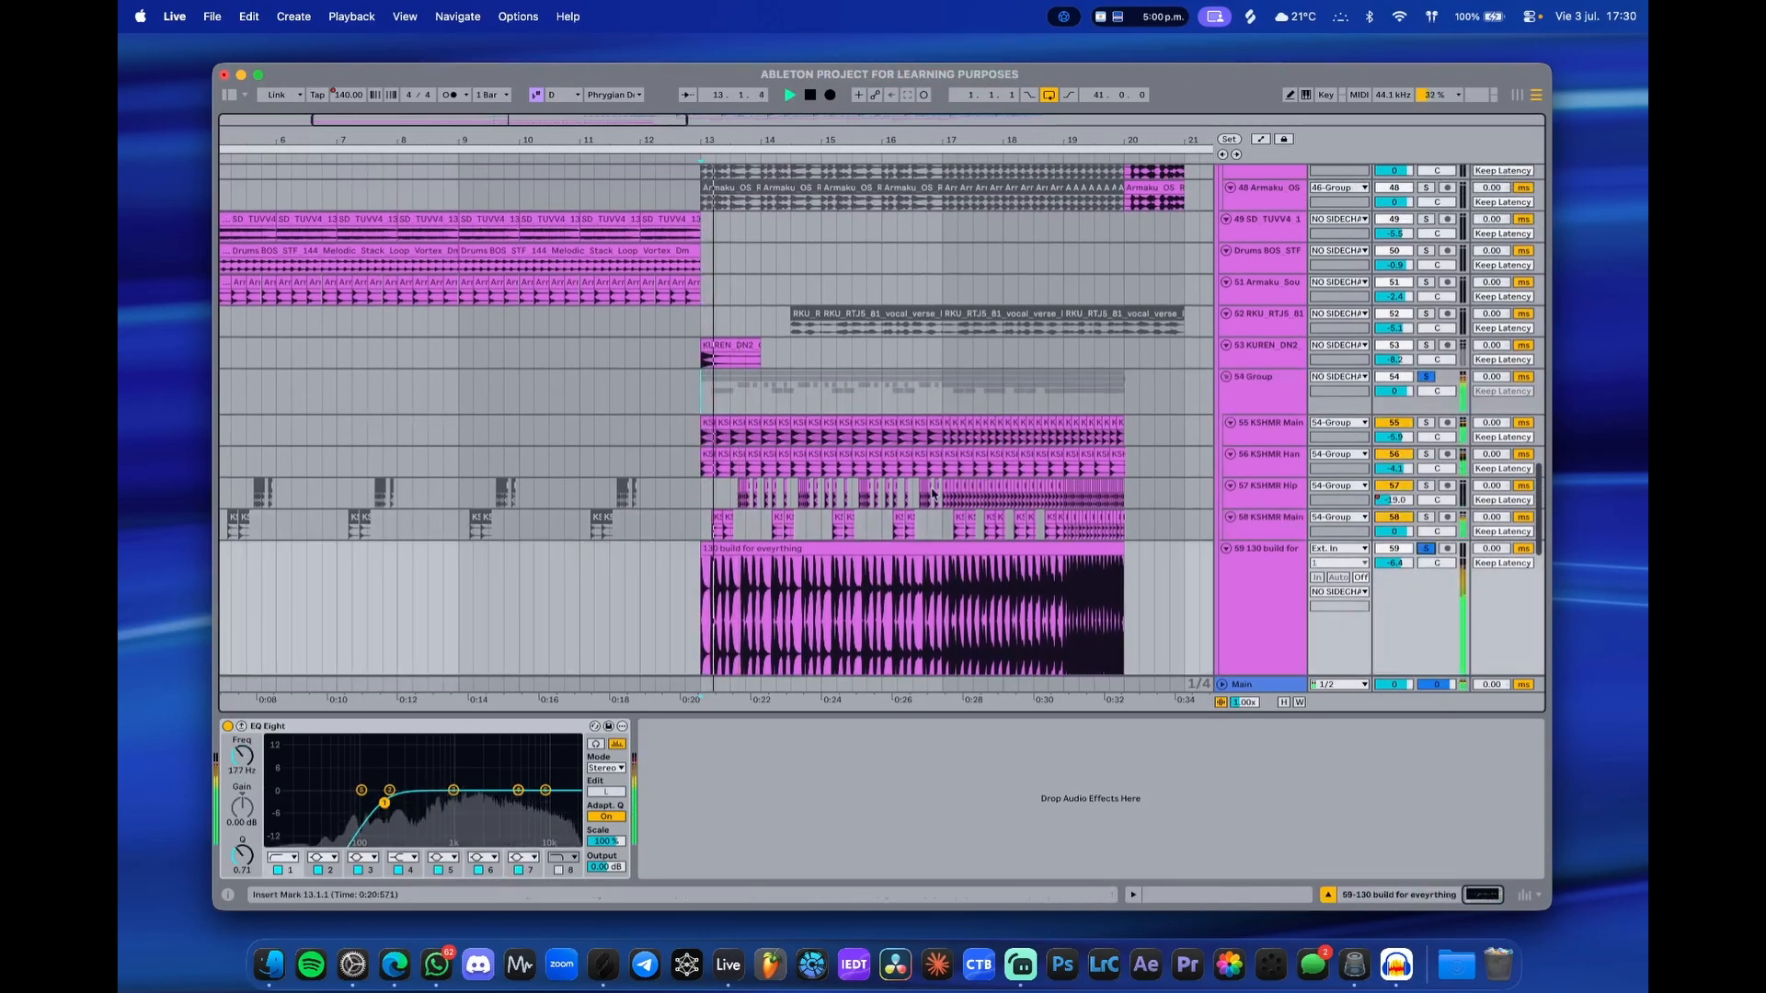
pyautogui.scroll(6, 932, 494)
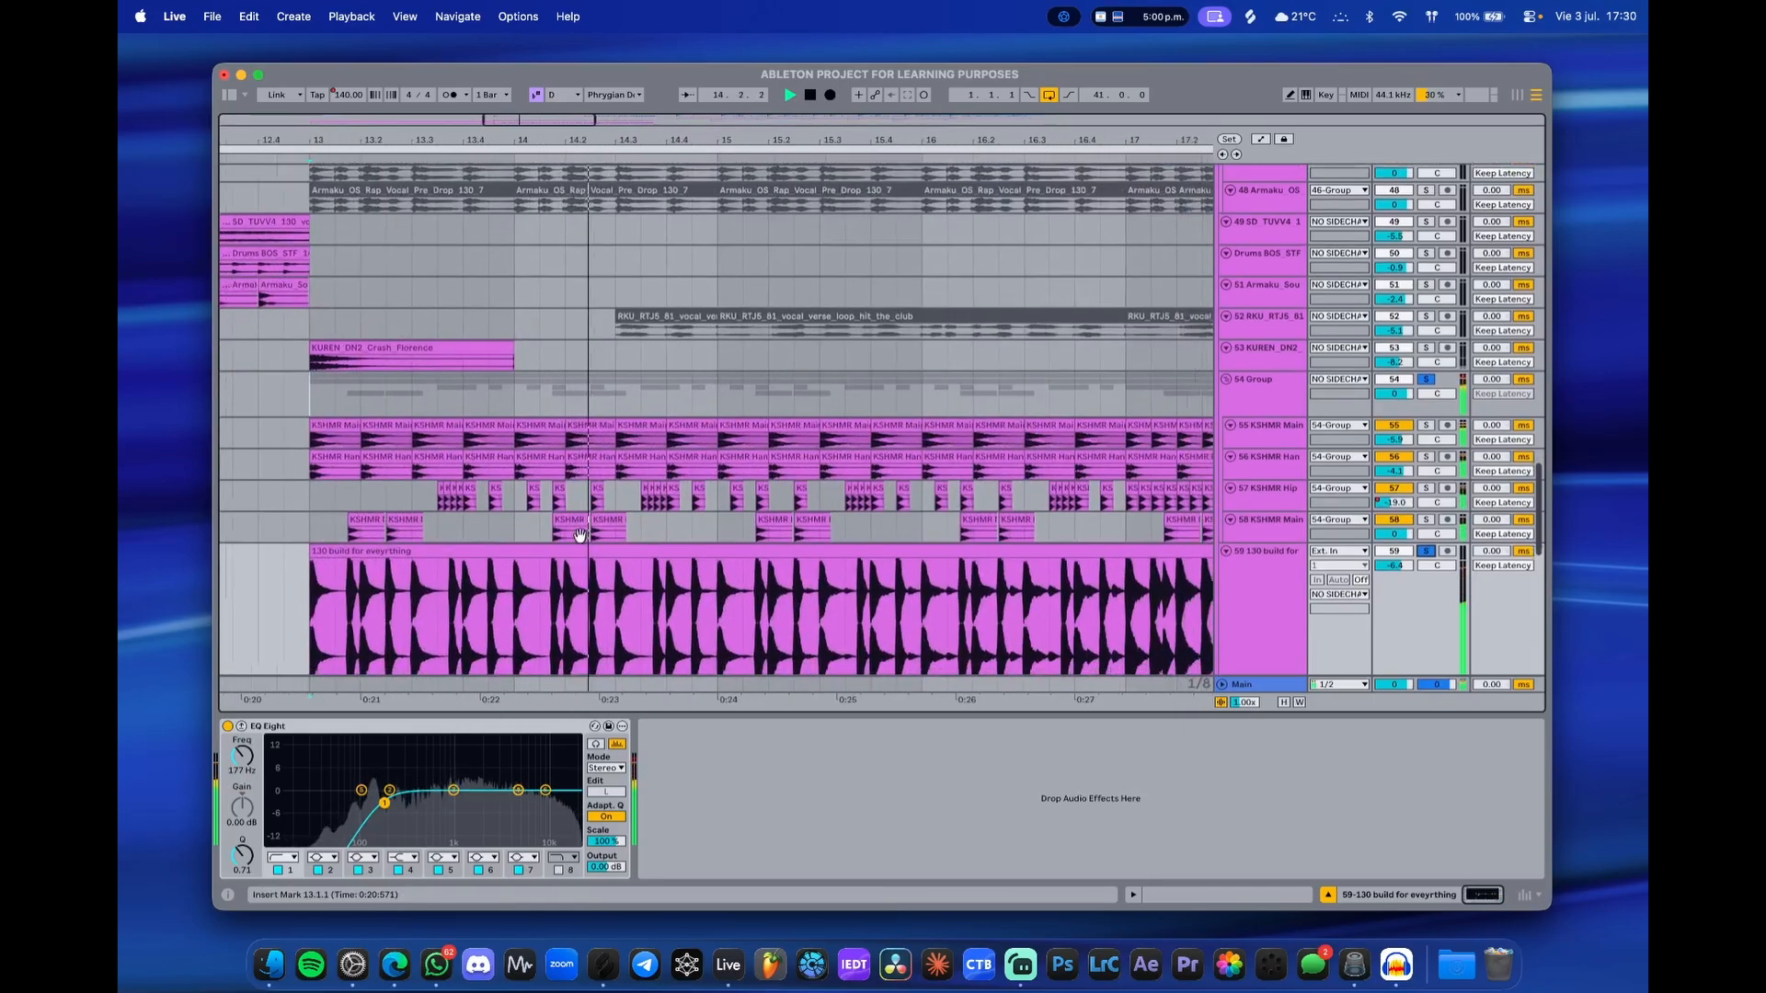
pyautogui.moveTo(581, 535); pyautogui.dragTo(456, 489)
pyautogui.moveTo(678, 485); pyautogui.dragTo(480, 517)
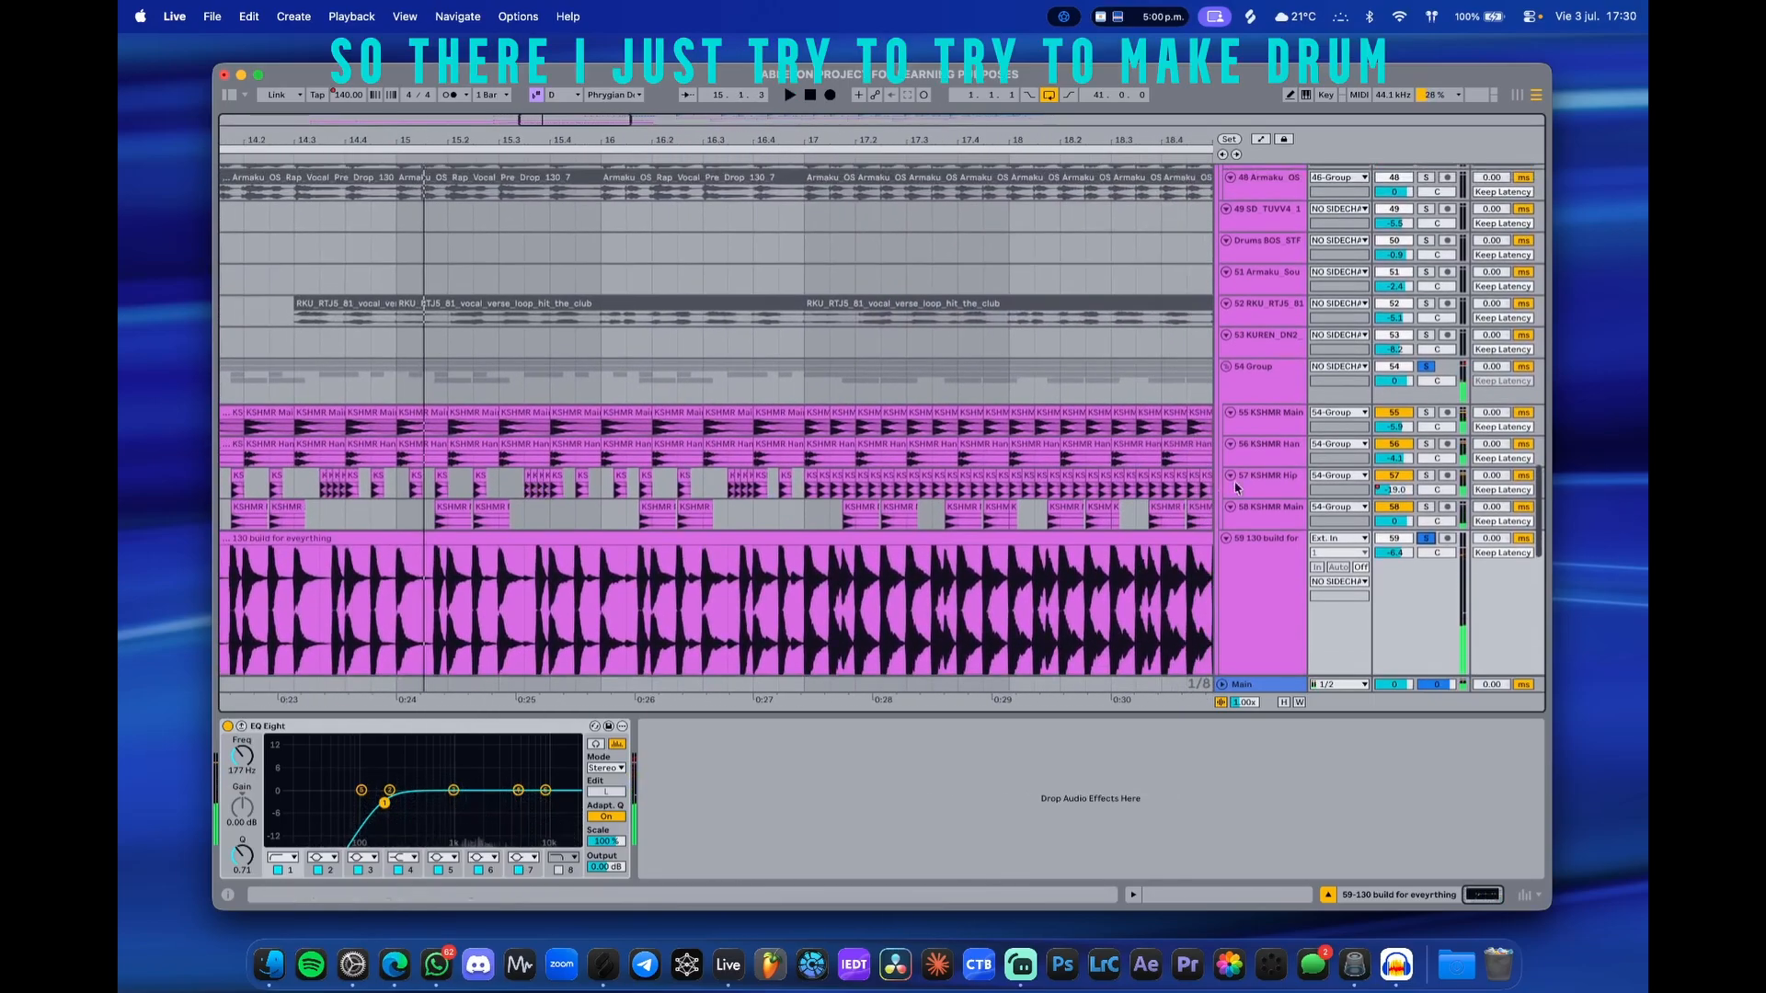
# - Enlarge track 57 KSHMR Hip Hop Snare to examine its volume automation, and hide the automation lanes again
pyautogui.press('a')
pyautogui.press('a')
pyautogui.press('a')
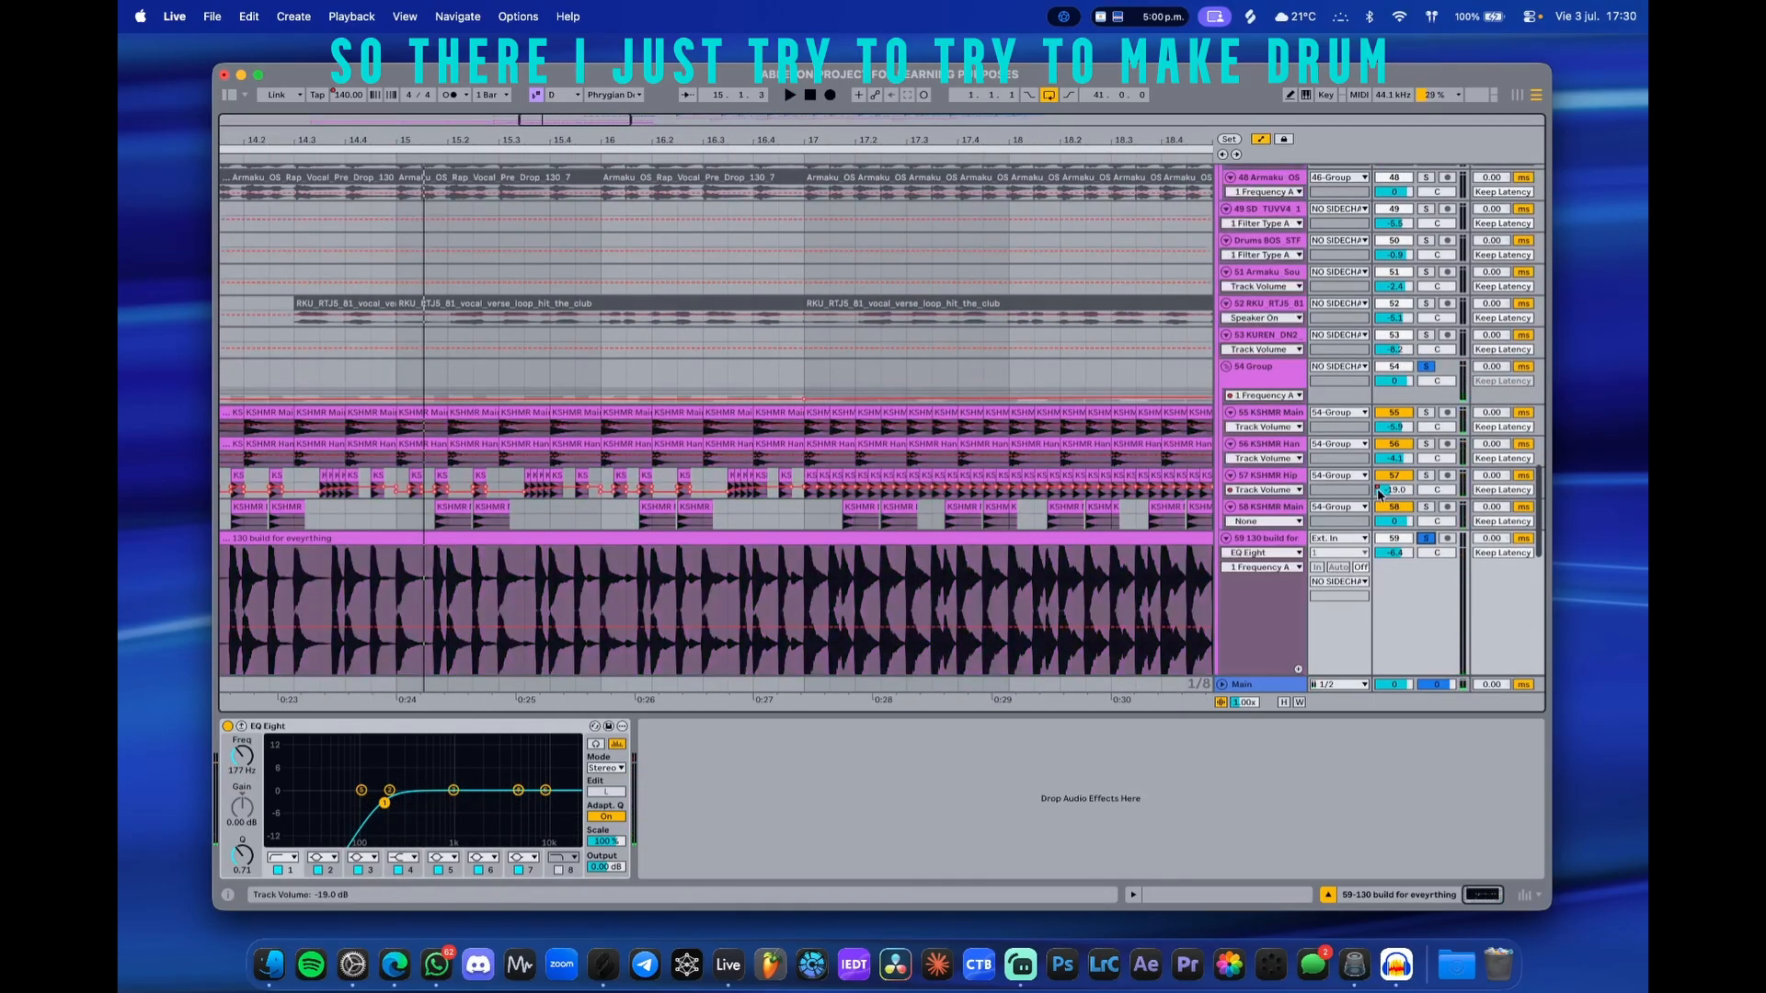
pyautogui.moveTo(1270, 501); pyautogui.dragTo(1259, 592)
pyautogui.moveTo(793, 498); pyautogui.dragTo(699, 588)
pyautogui.press('a')
# - Look over the whole arrangement from the 54 Group build-up drums back up to the DRUMS group
pyautogui.scroll(8, 695, 474)
pyautogui.scroll(-12, 693, 474)
pyautogui.scroll(-10, 693, 473)
pyautogui.moveTo(699, 451); pyautogui.dragTo(697, 500)
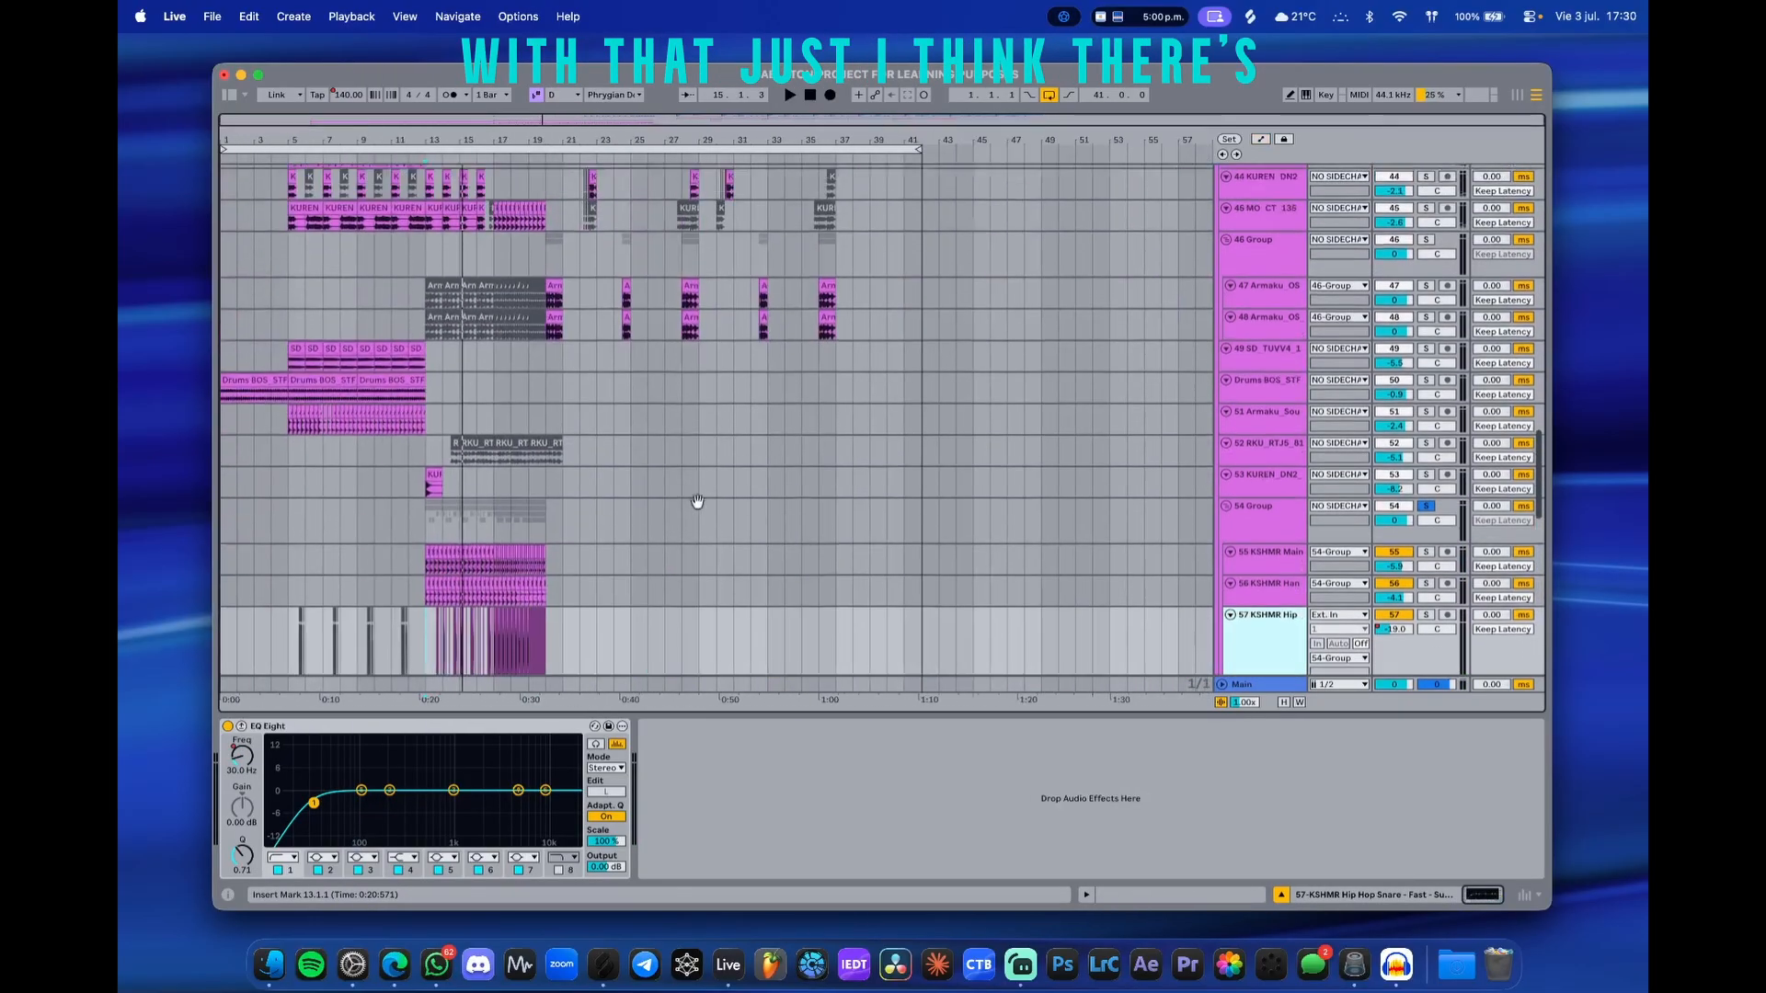
pyautogui.moveTo(667, 368); pyautogui.dragTo(580, 569)
pyautogui.moveTo(722, 368); pyautogui.dragTo(669, 600)
pyautogui.moveTo(839, 351); pyautogui.dragTo(855, 533)
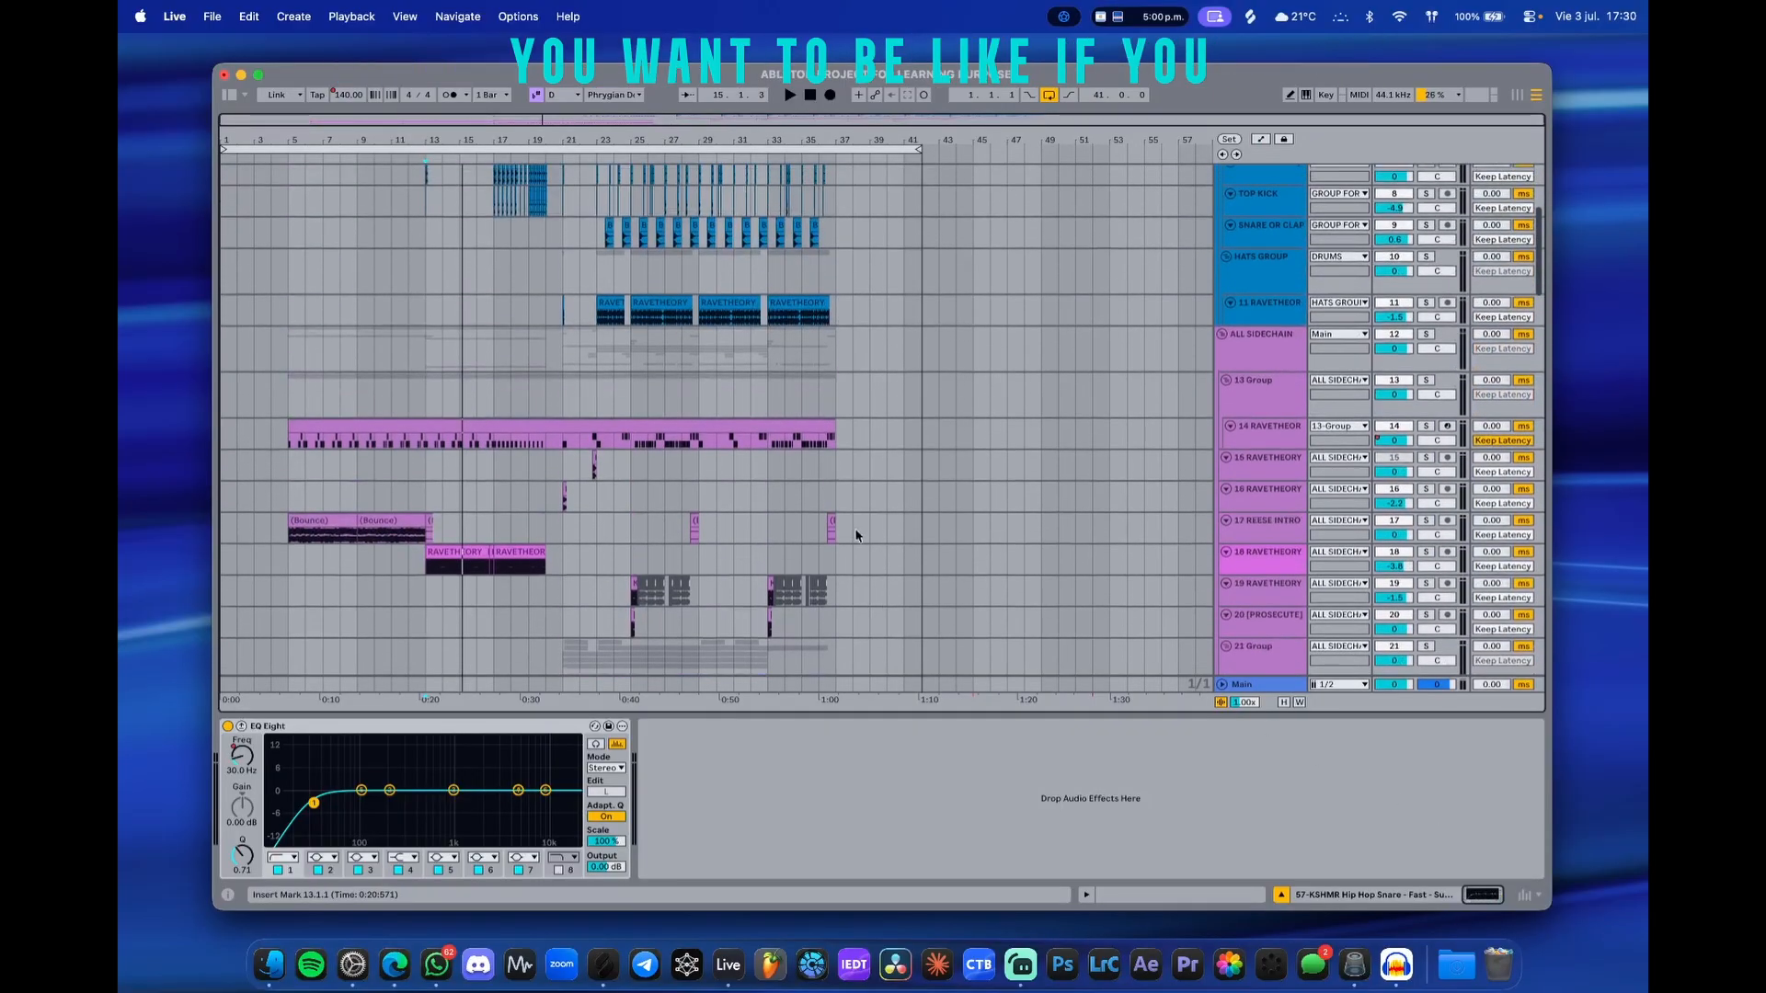
pyautogui.scroll(10, 576, 385)
pyautogui.moveTo(576, 400); pyautogui.dragTo(990, 535)
pyautogui.moveTo(699, 458); pyautogui.dragTo(716, 552)
pyautogui.moveTo(781, 453); pyautogui.dragTo(655, 470)
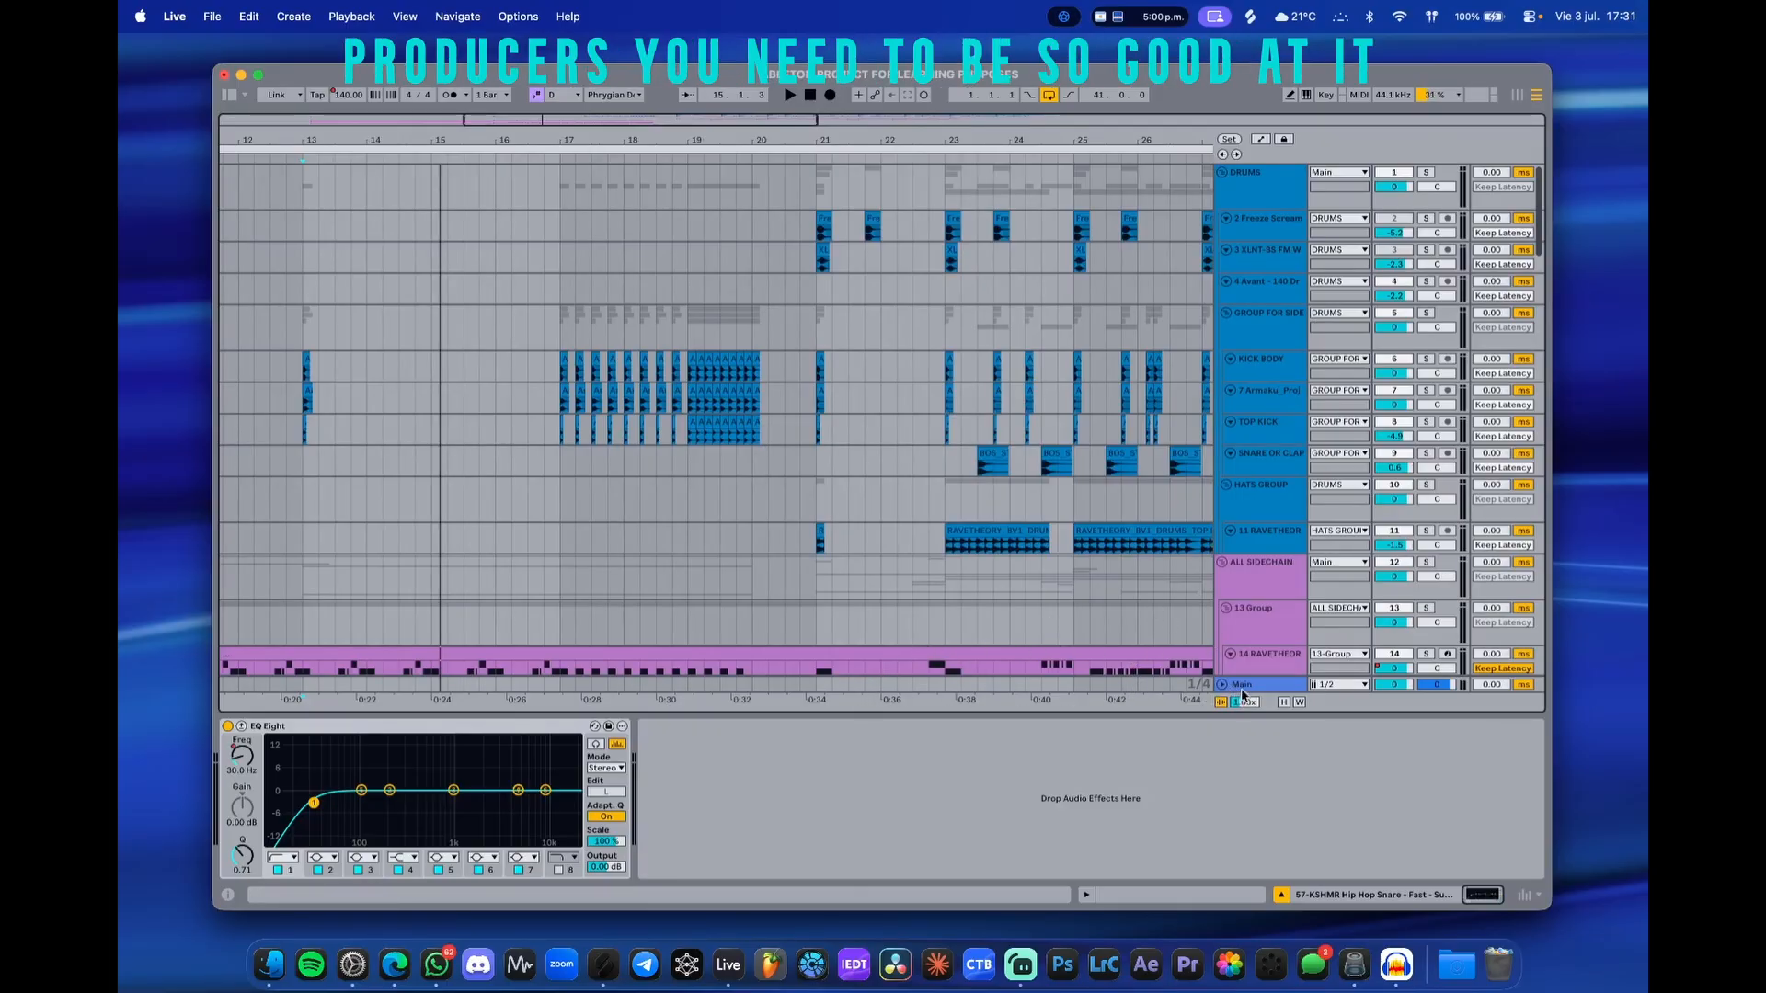
# - Enlarge the Main track and open its kHs Clipper window, placing it over the middle of the arrangement
pyautogui.moveTo(1239, 678); pyautogui.dragTo(1246, 582)
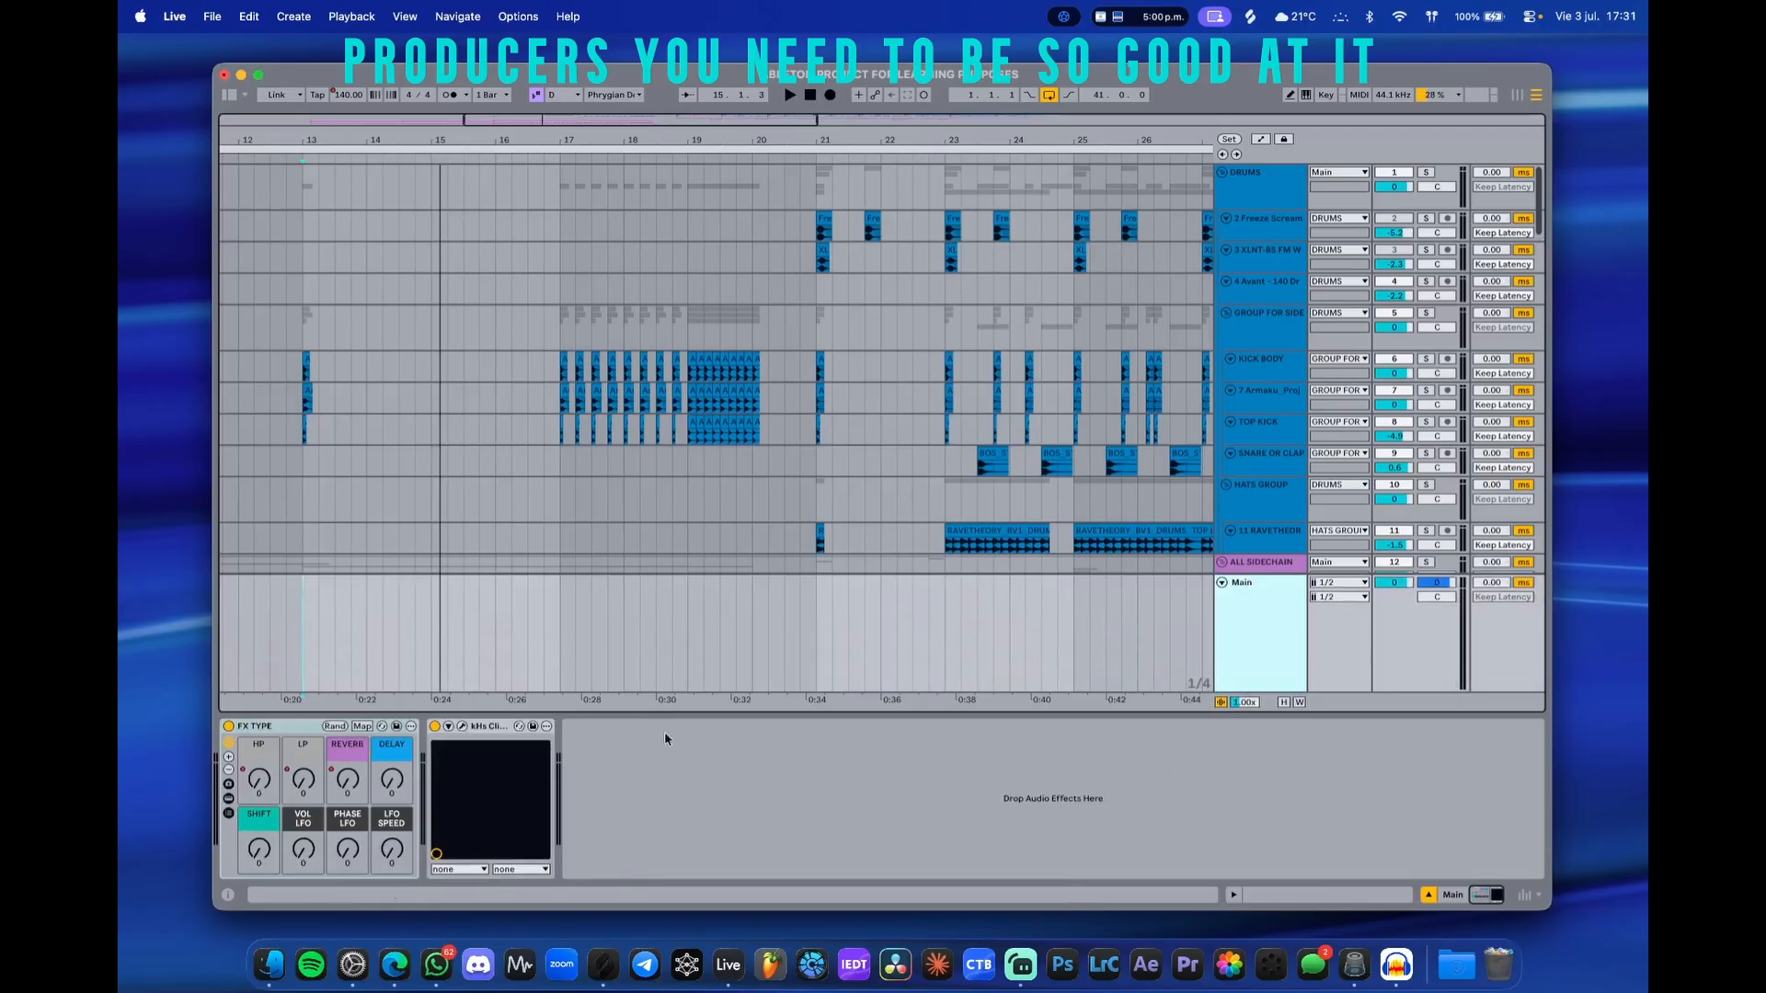
pyautogui.click(463, 727)
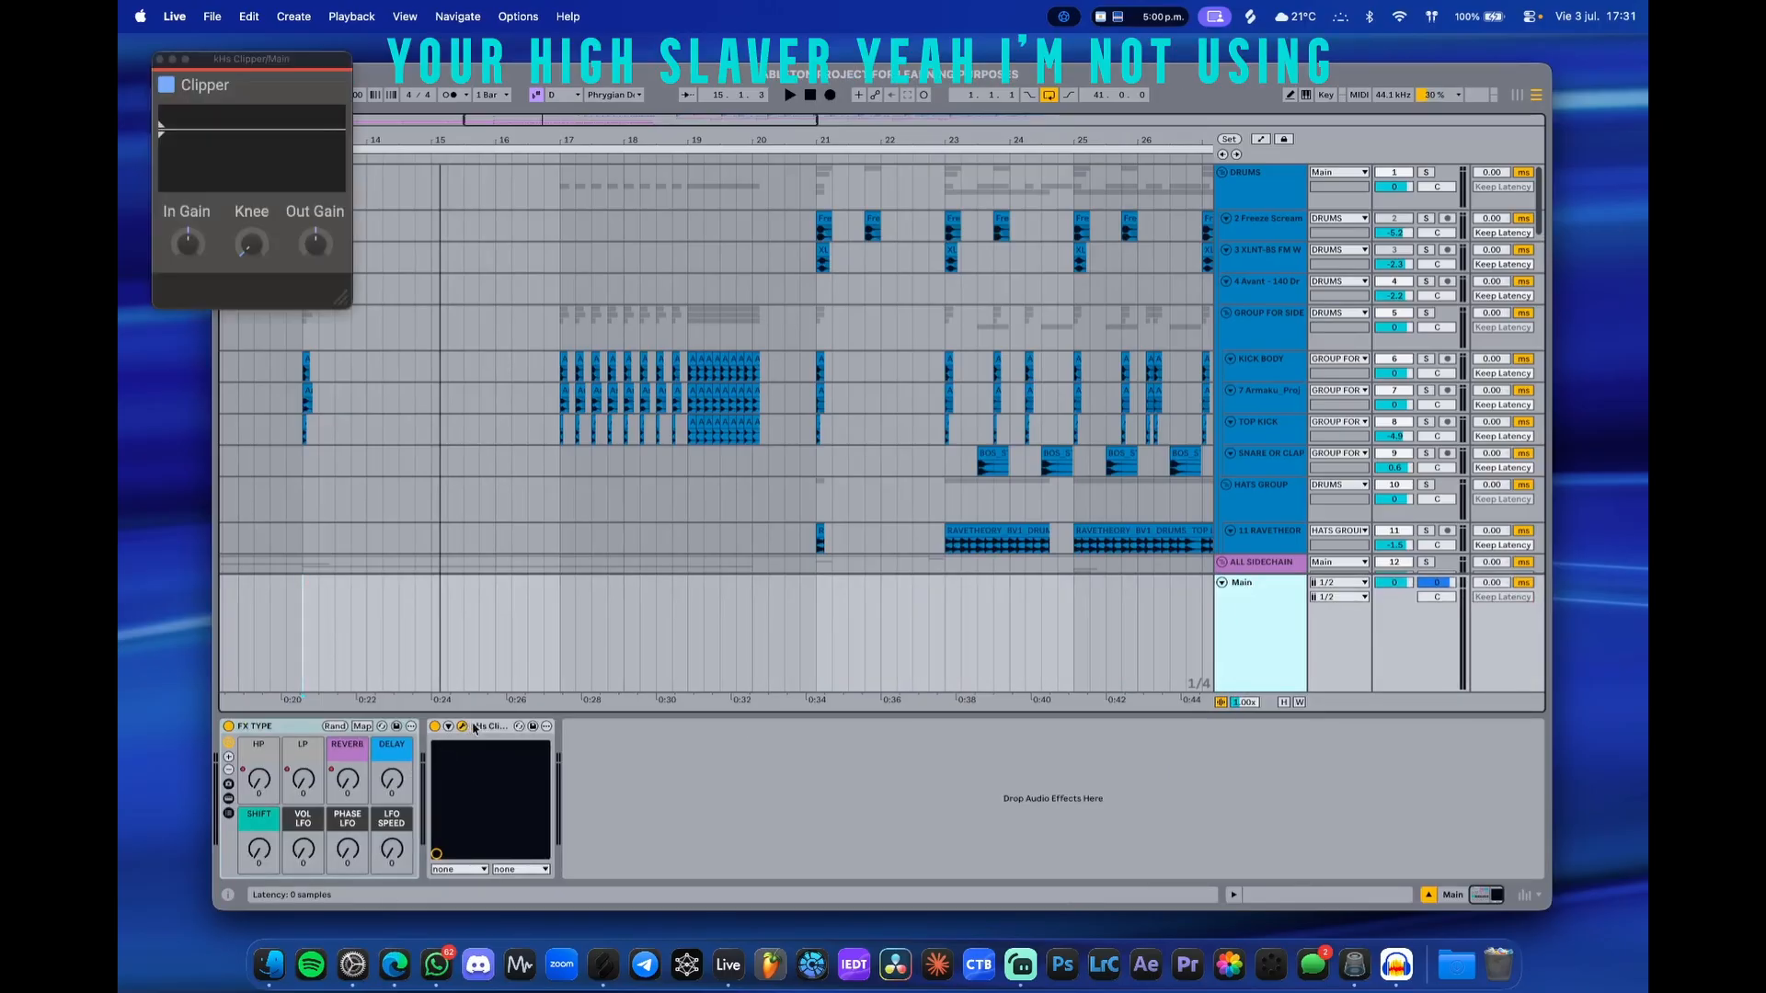
pyautogui.moveTo(261, 71); pyautogui.dragTo(1041, 474)
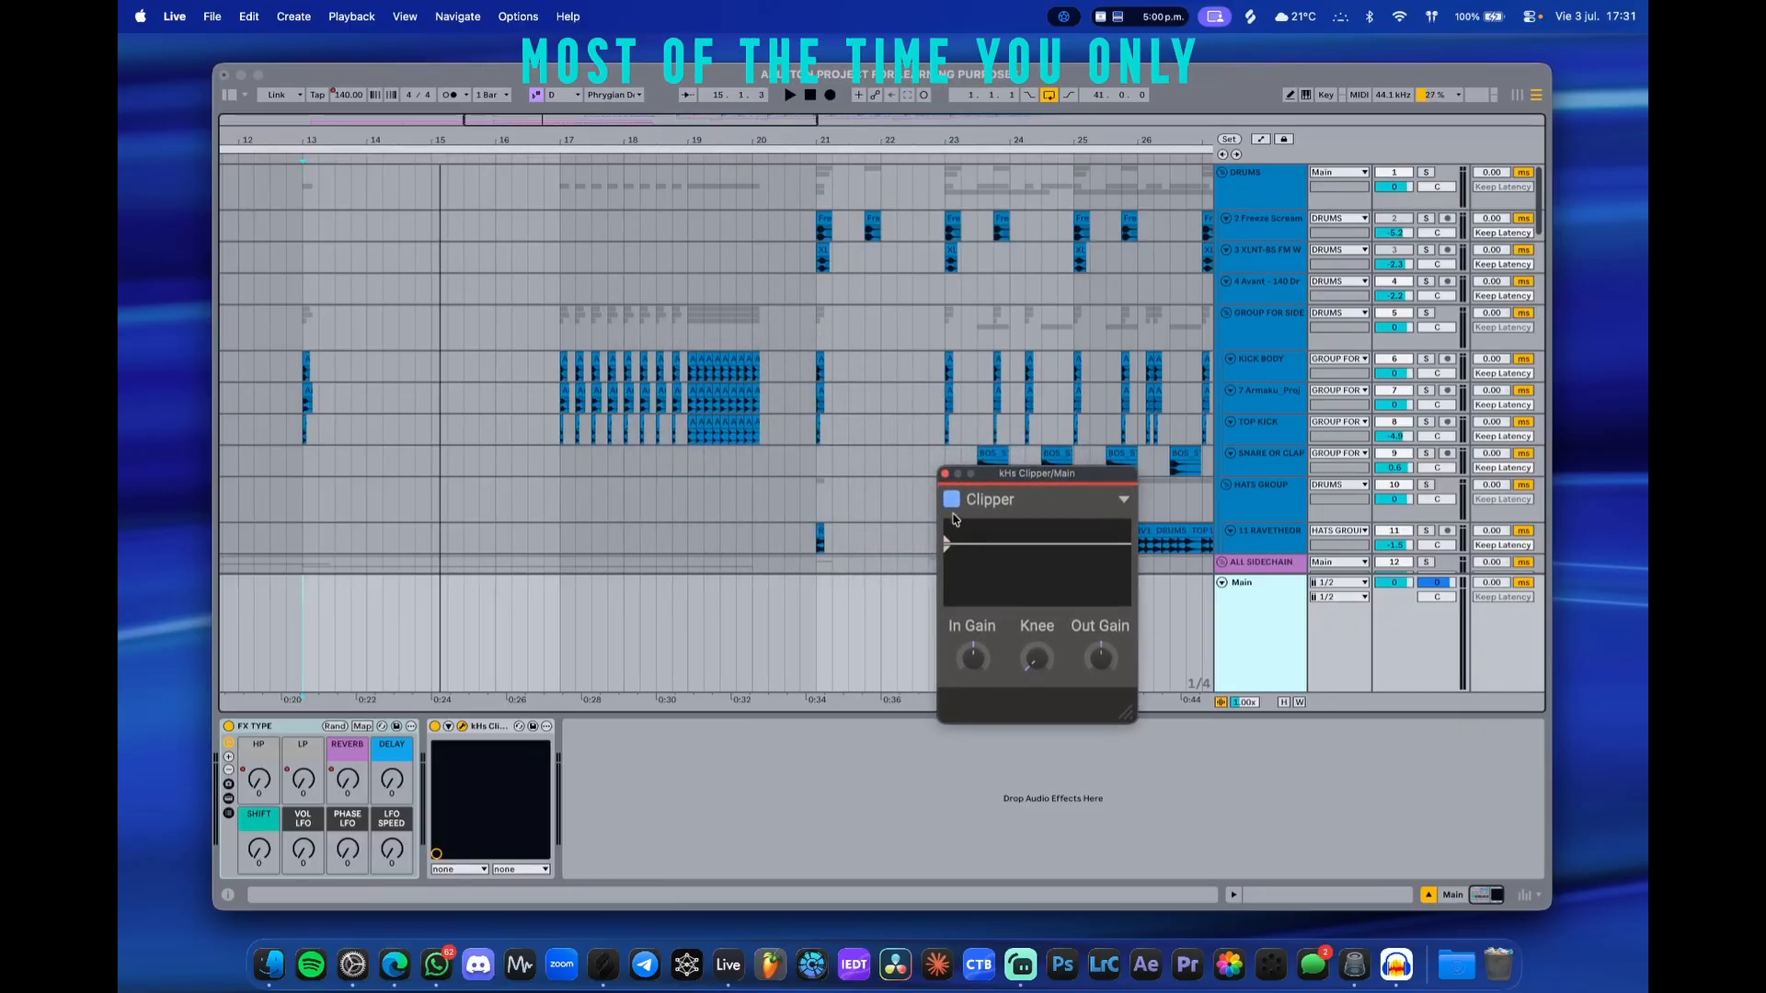
# - Show the Main track's device chain once more, close the kHs Clipper window, and hide the device view
pyautogui.click(690, 715)
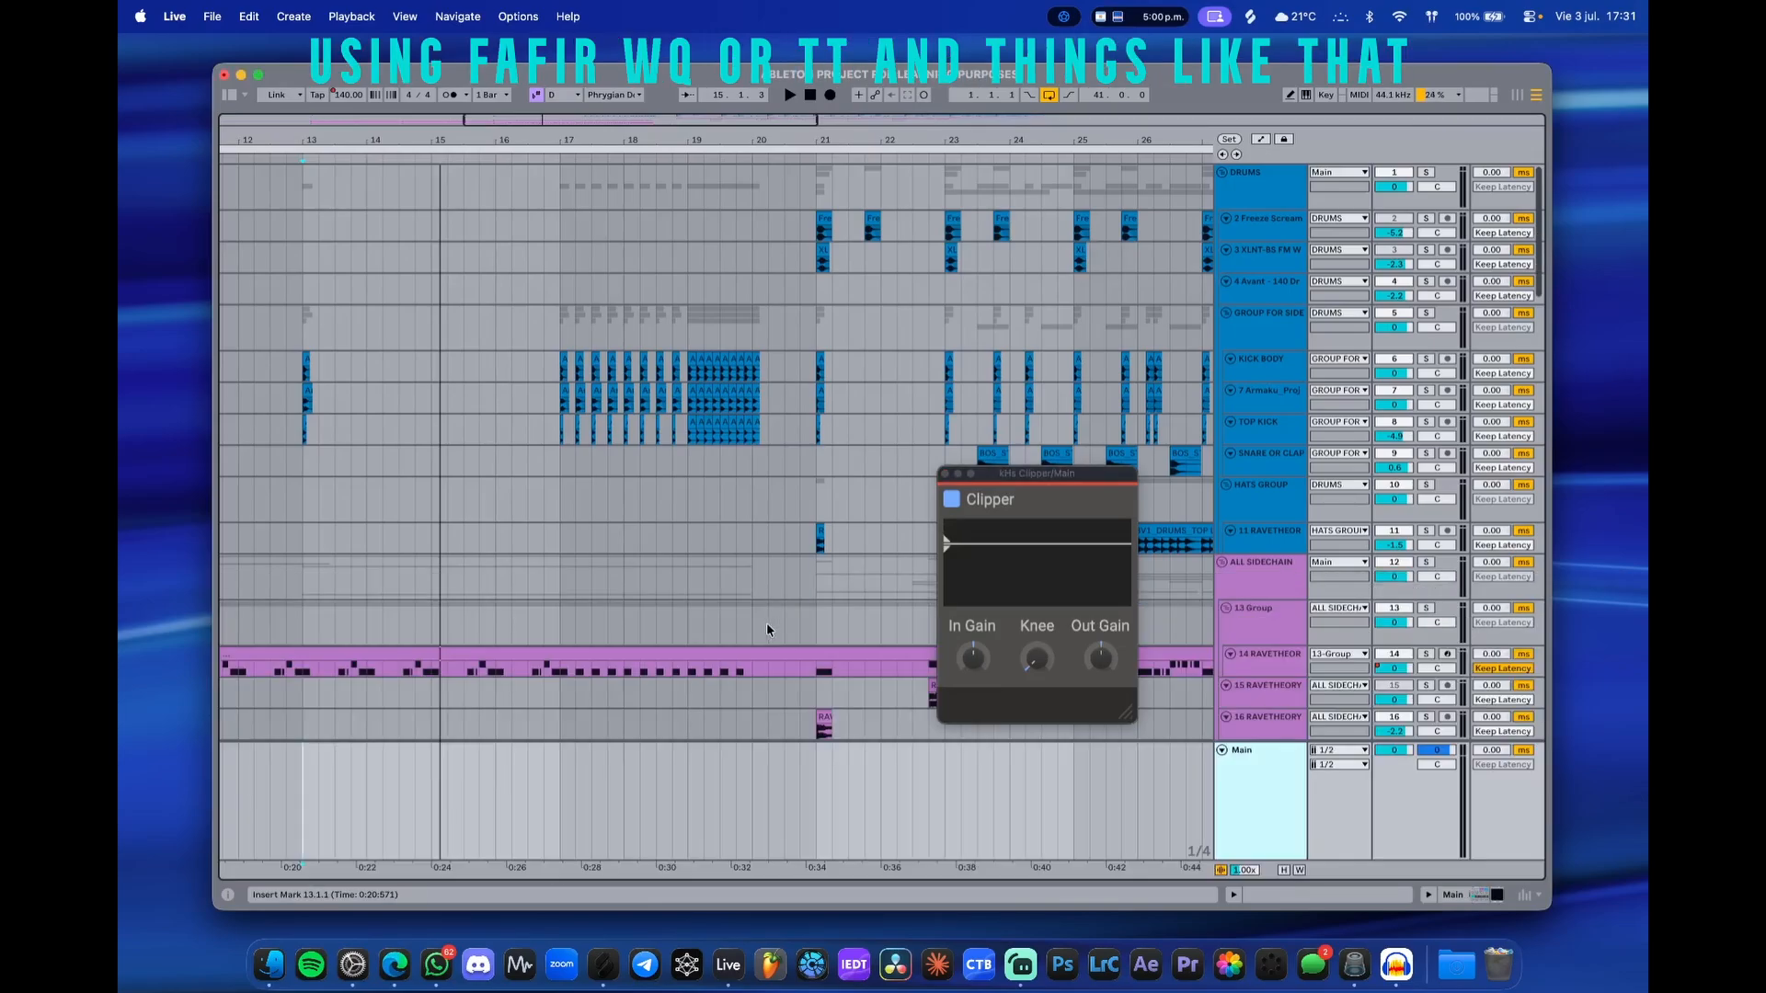
pyautogui.moveTo(761, 615); pyautogui.dragTo(647, 559)
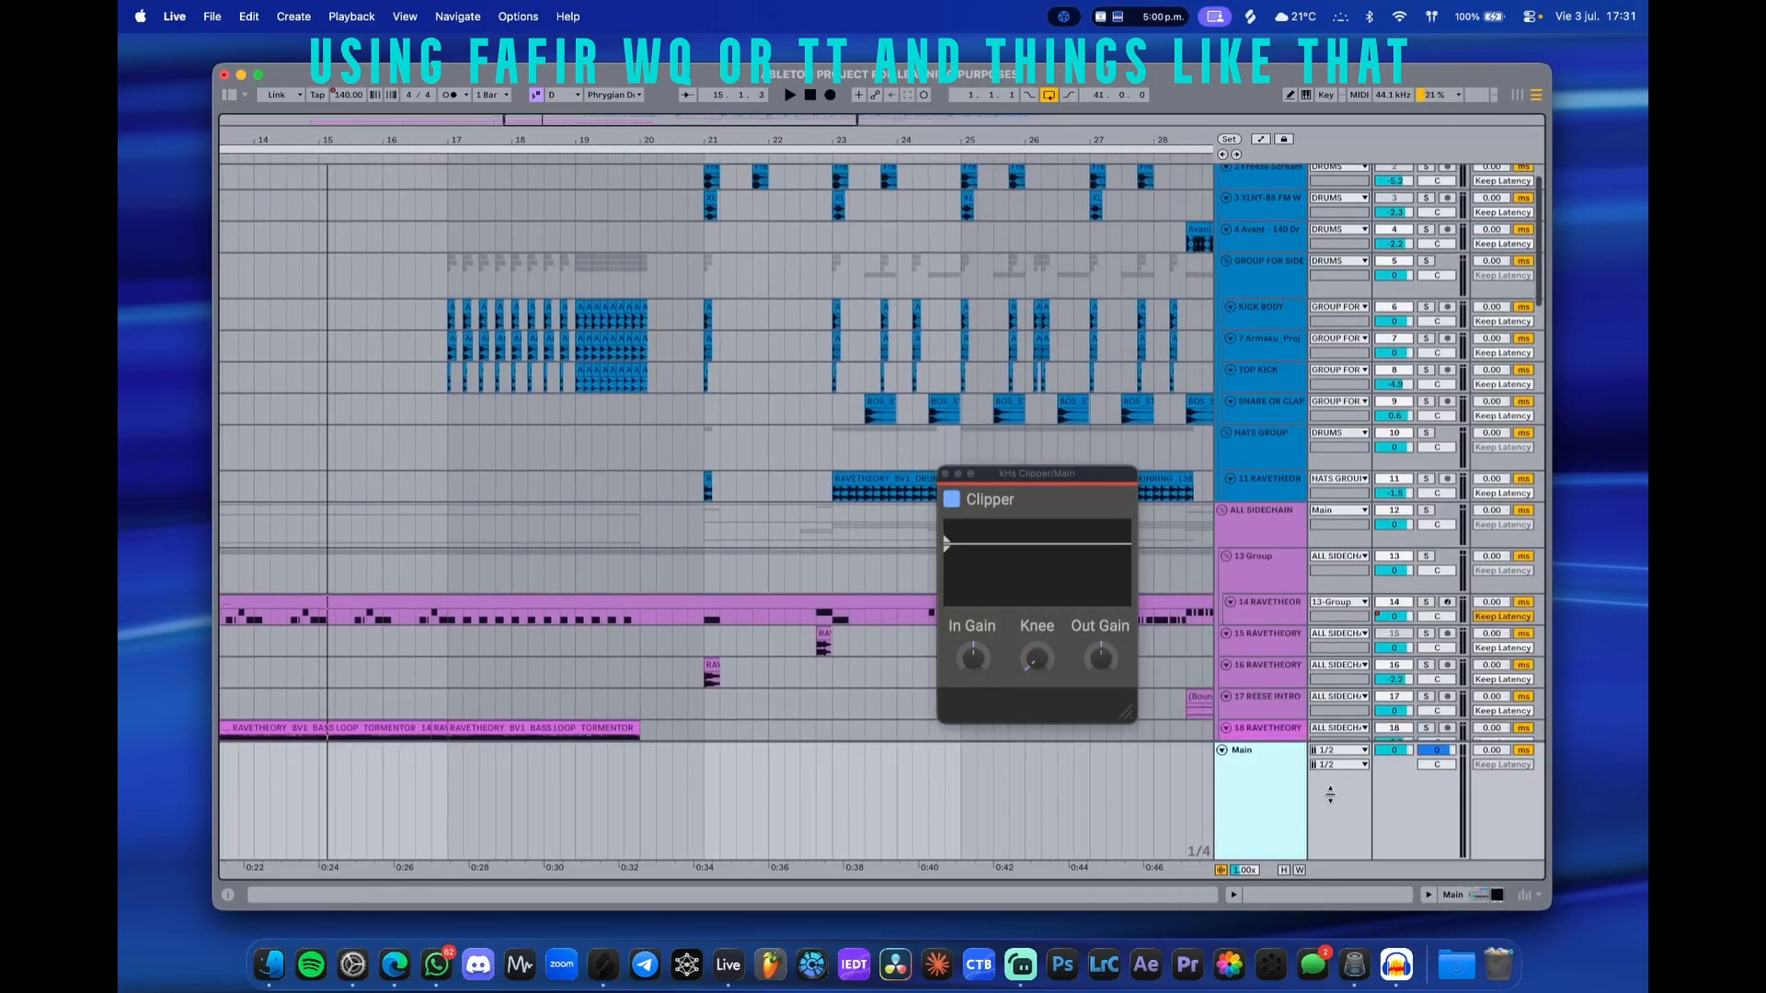
pyautogui.doubleClick(1261, 799)
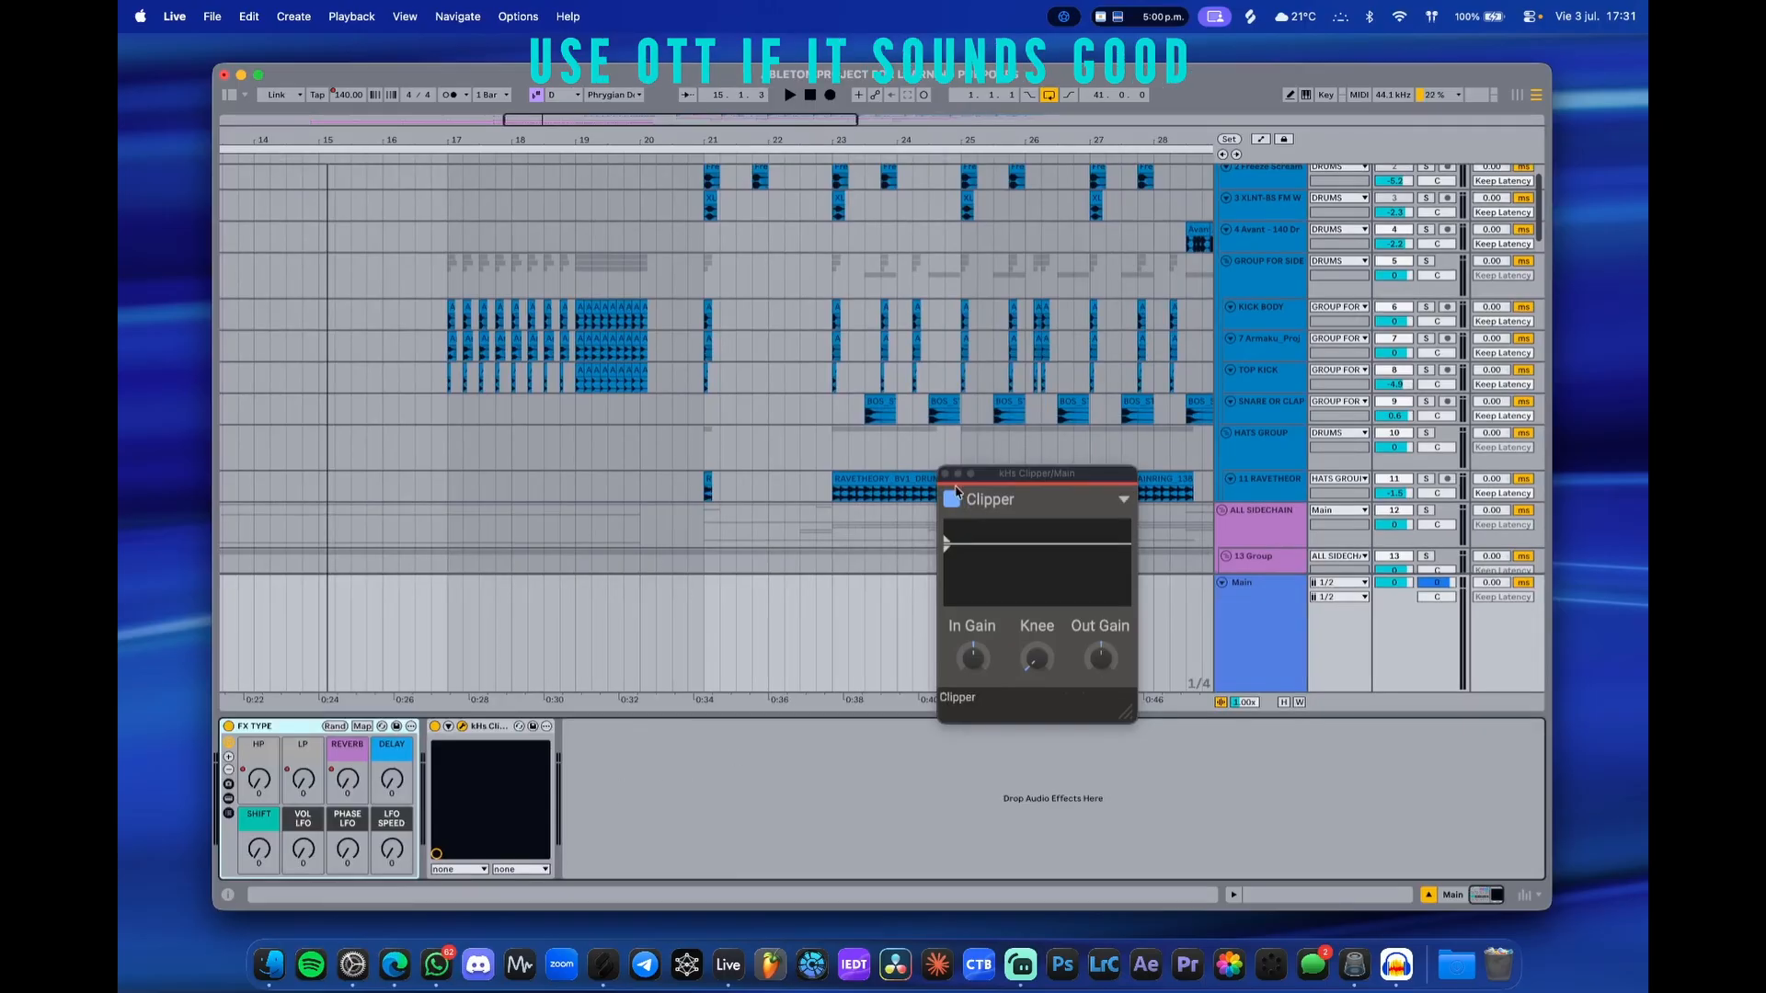
pyautogui.click(945, 474)
pyautogui.click(843, 715)
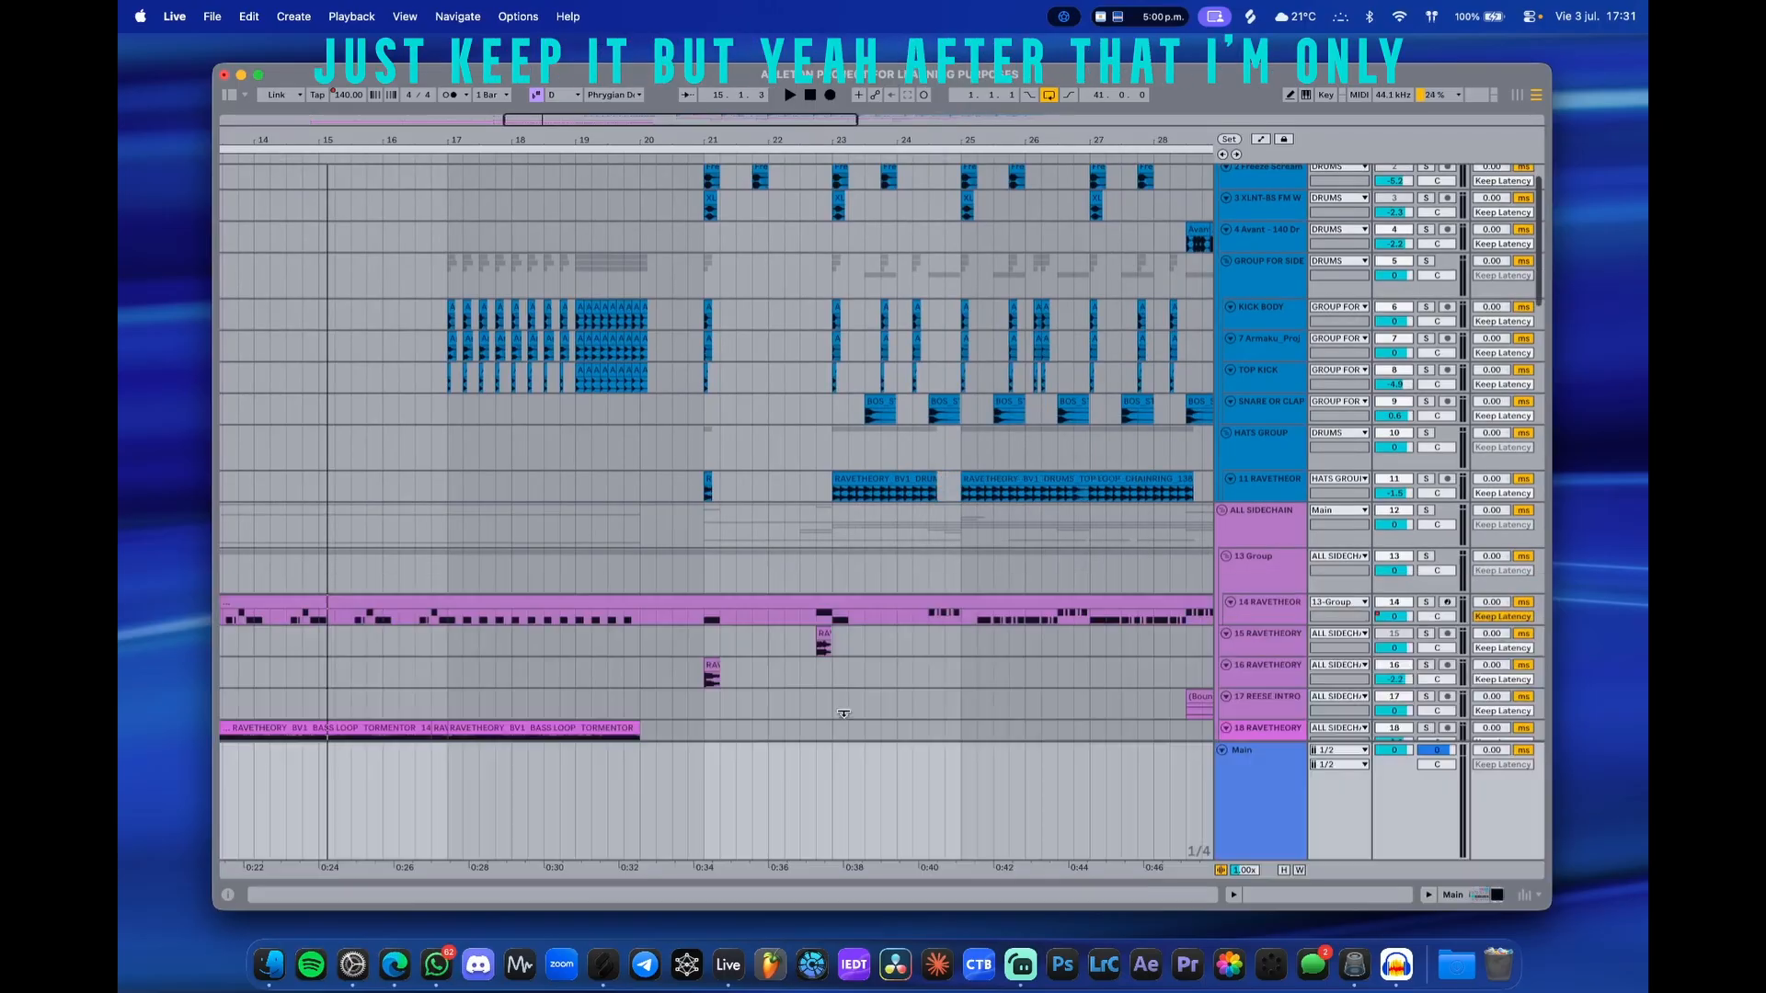
# - Look through the full arrangement down to 130 build track 59 and back up to the bass tracks
pyautogui.scroll(5, 844, 543)
pyautogui.scroll(-10, 843, 541)
pyautogui.moveTo(846, 526); pyautogui.dragTo(873, 690)
pyautogui.moveTo(764, 666); pyautogui.dragTo(906, 193)
pyautogui.moveTo(824, 727); pyautogui.dragTo(831, 536)
pyautogui.scroll(-15, 832, 536)
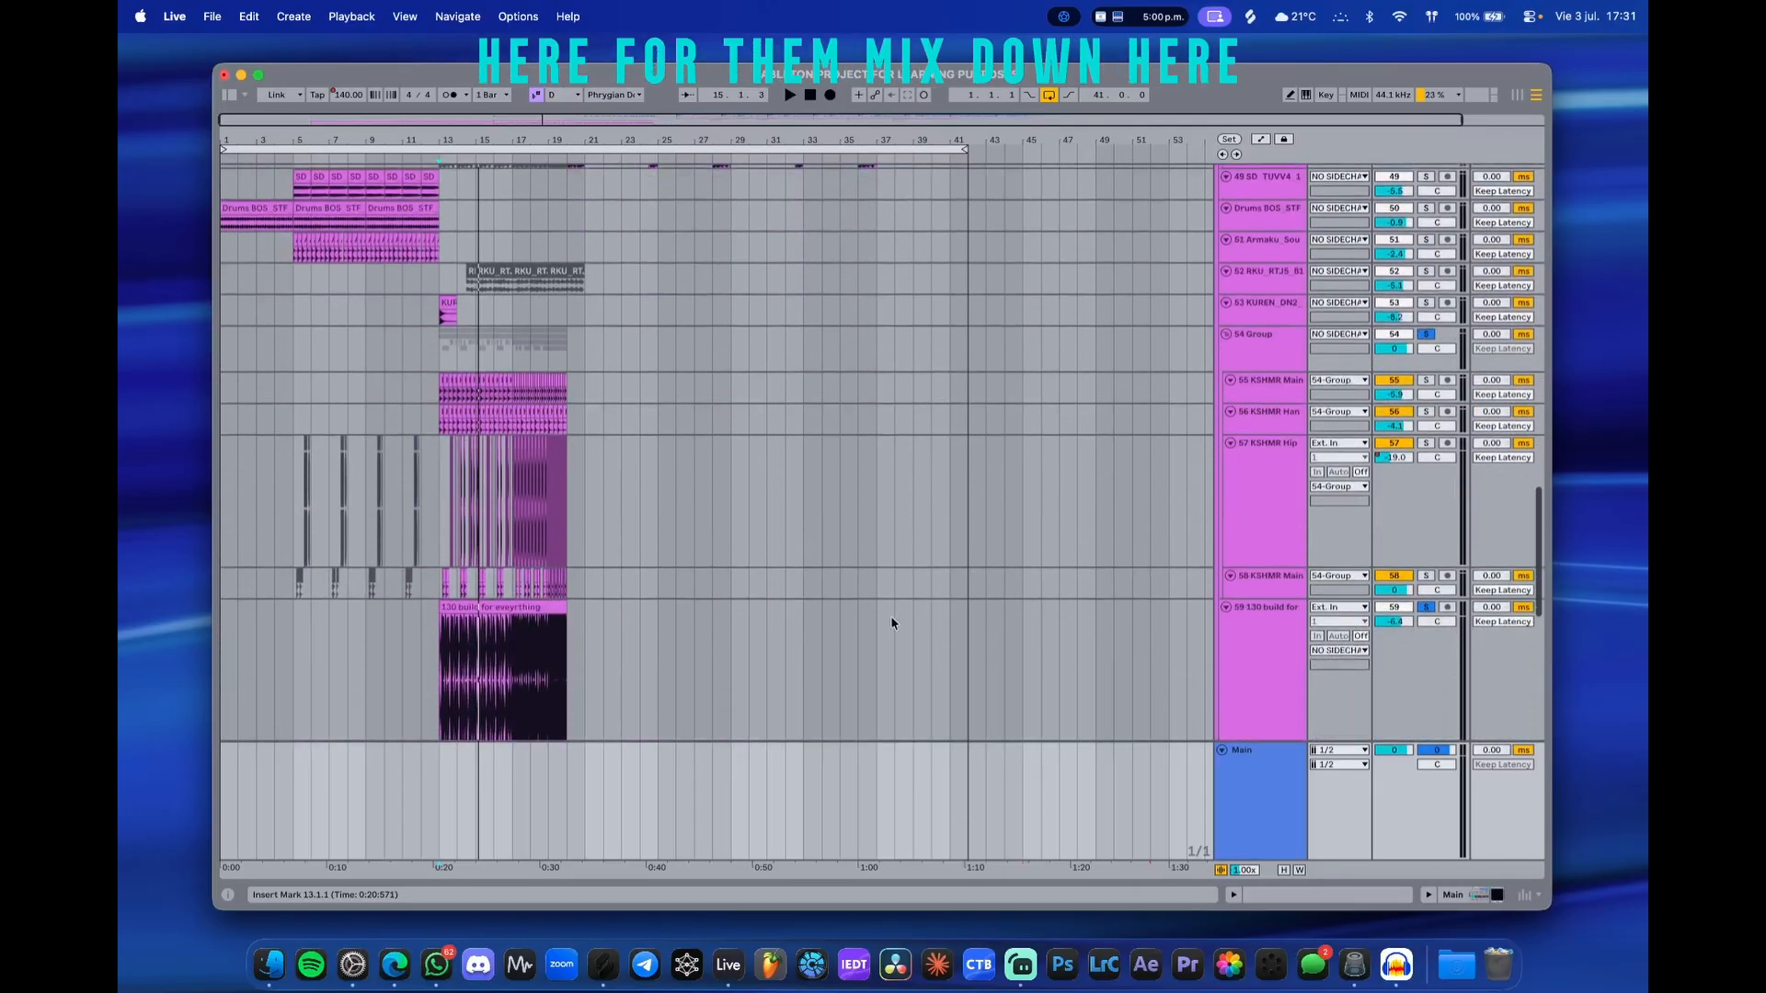
pyautogui.scroll(20, 907, 583)
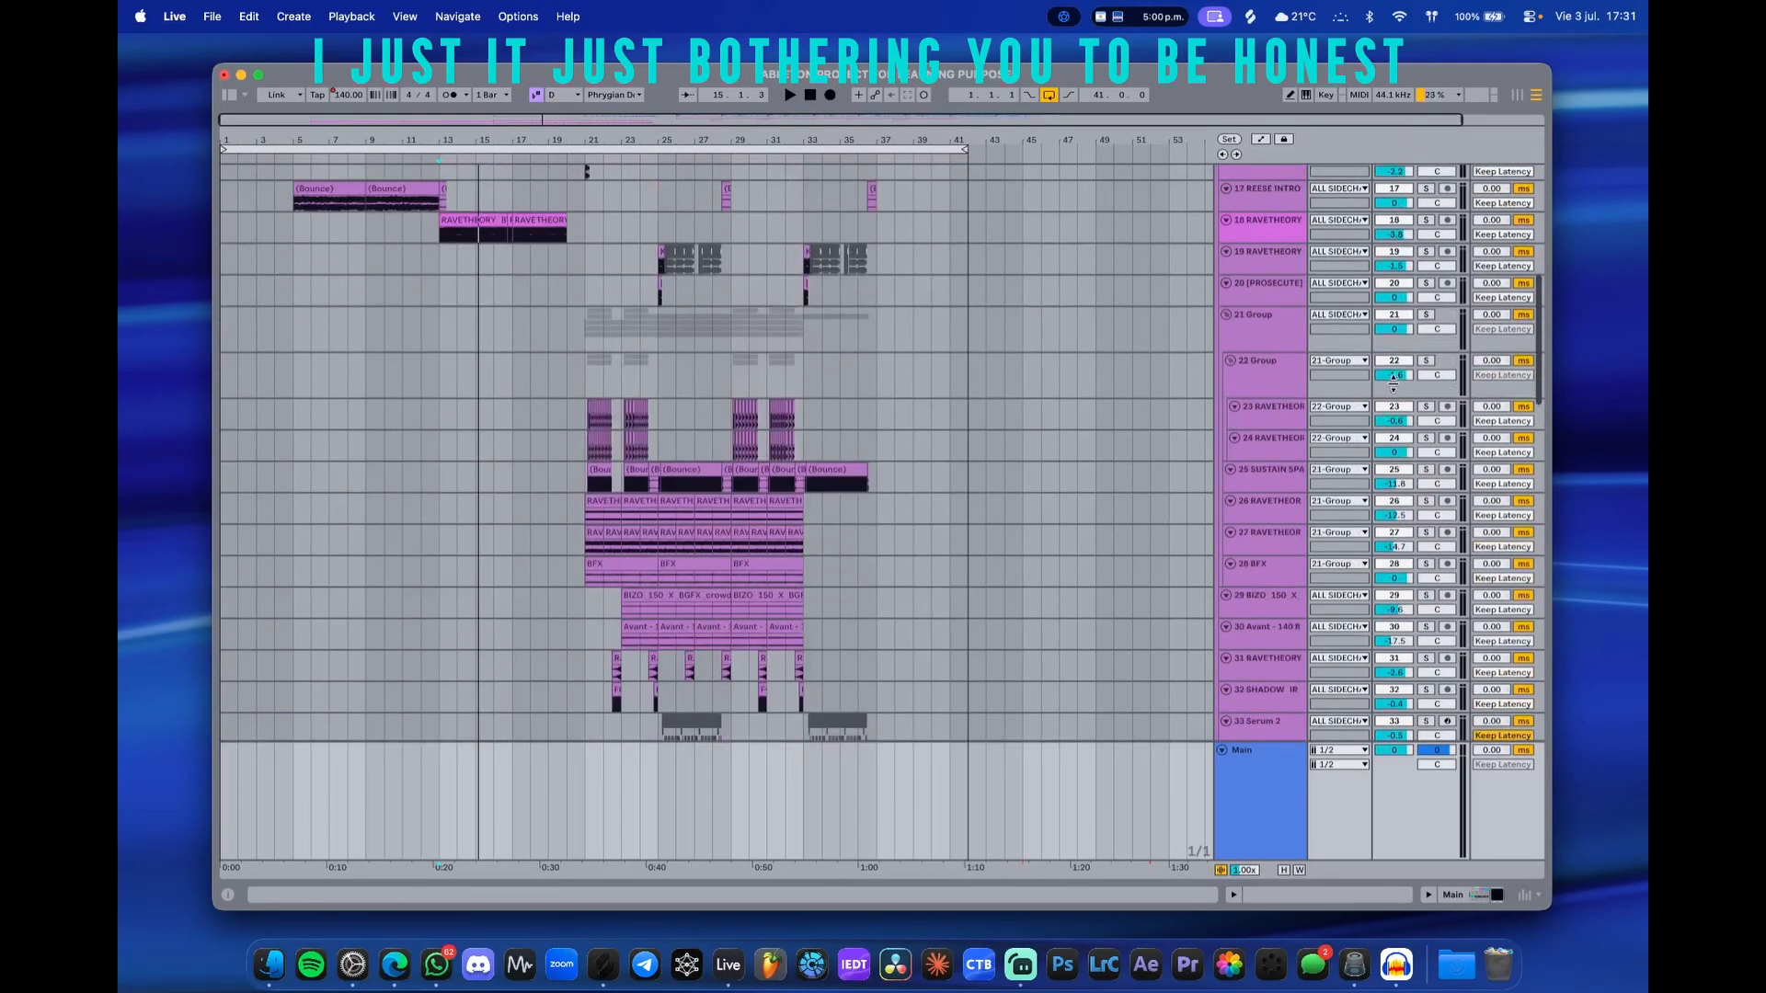
# - Assign the ALL SIDECHAIN group's track color to its grouped tracks and clips
pyautogui.scroll(-4, 1288, 414)
pyautogui.scroll(10, 1207, 370)
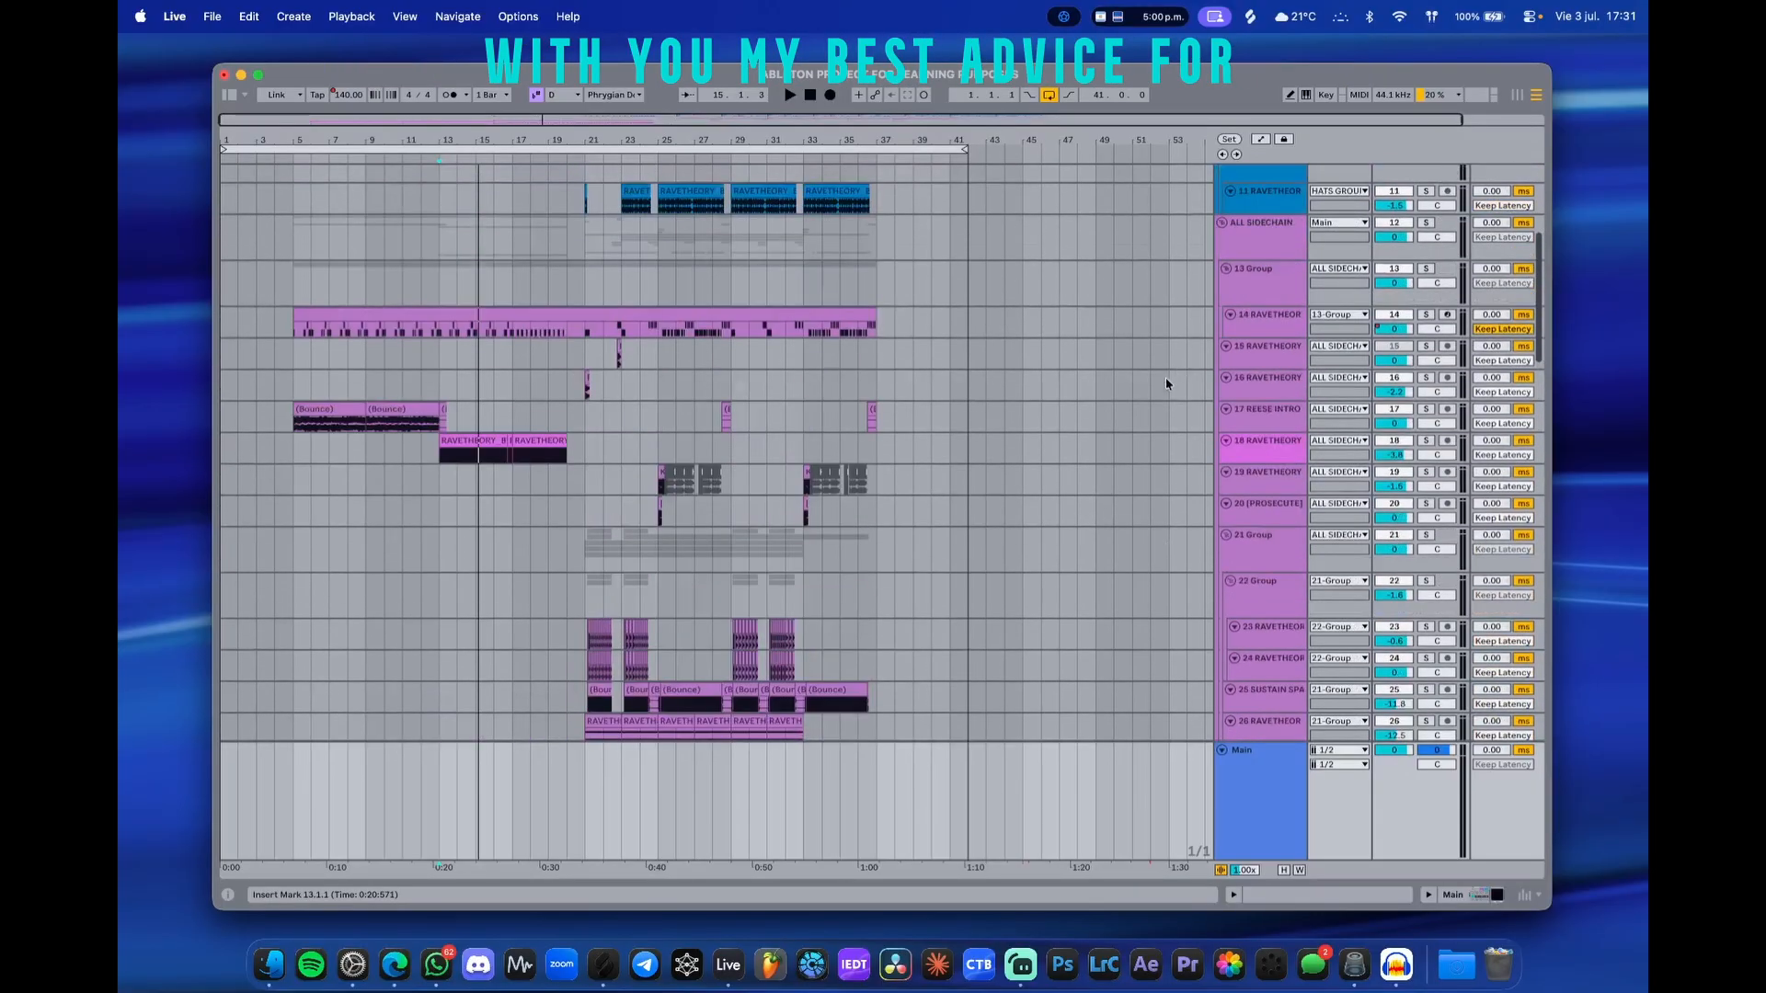
pyautogui.rightClick(1260, 237)
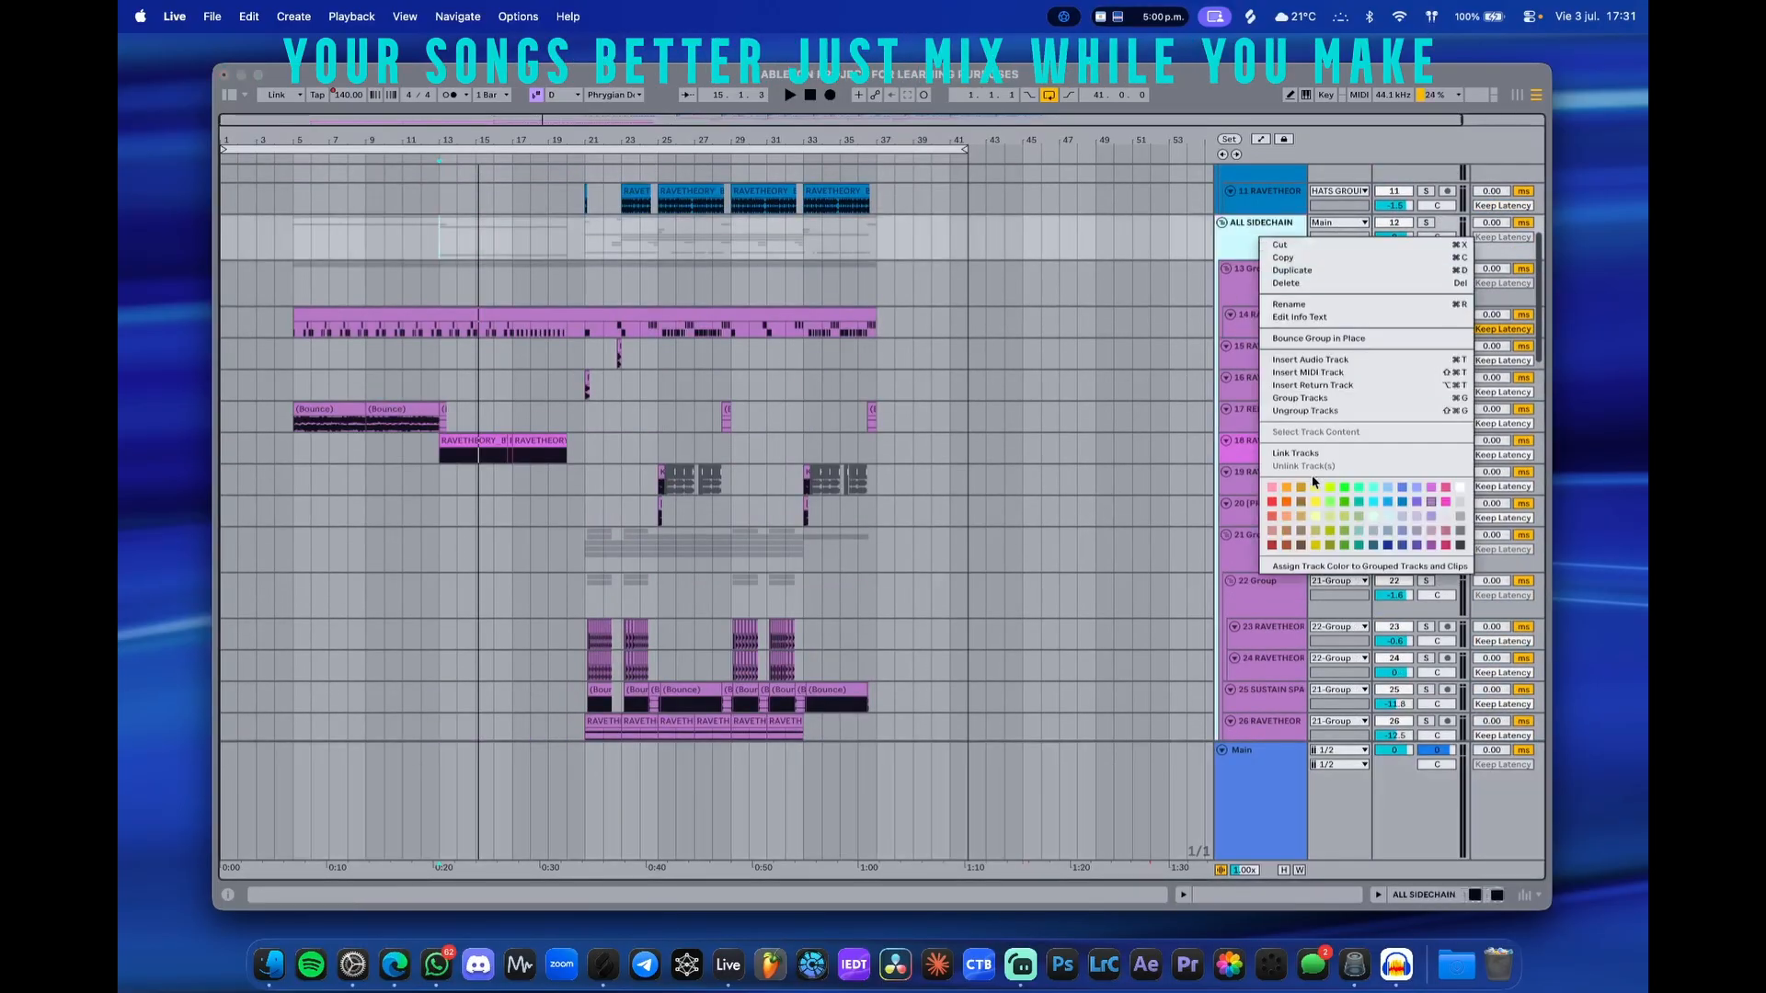
pyautogui.click(1307, 566)
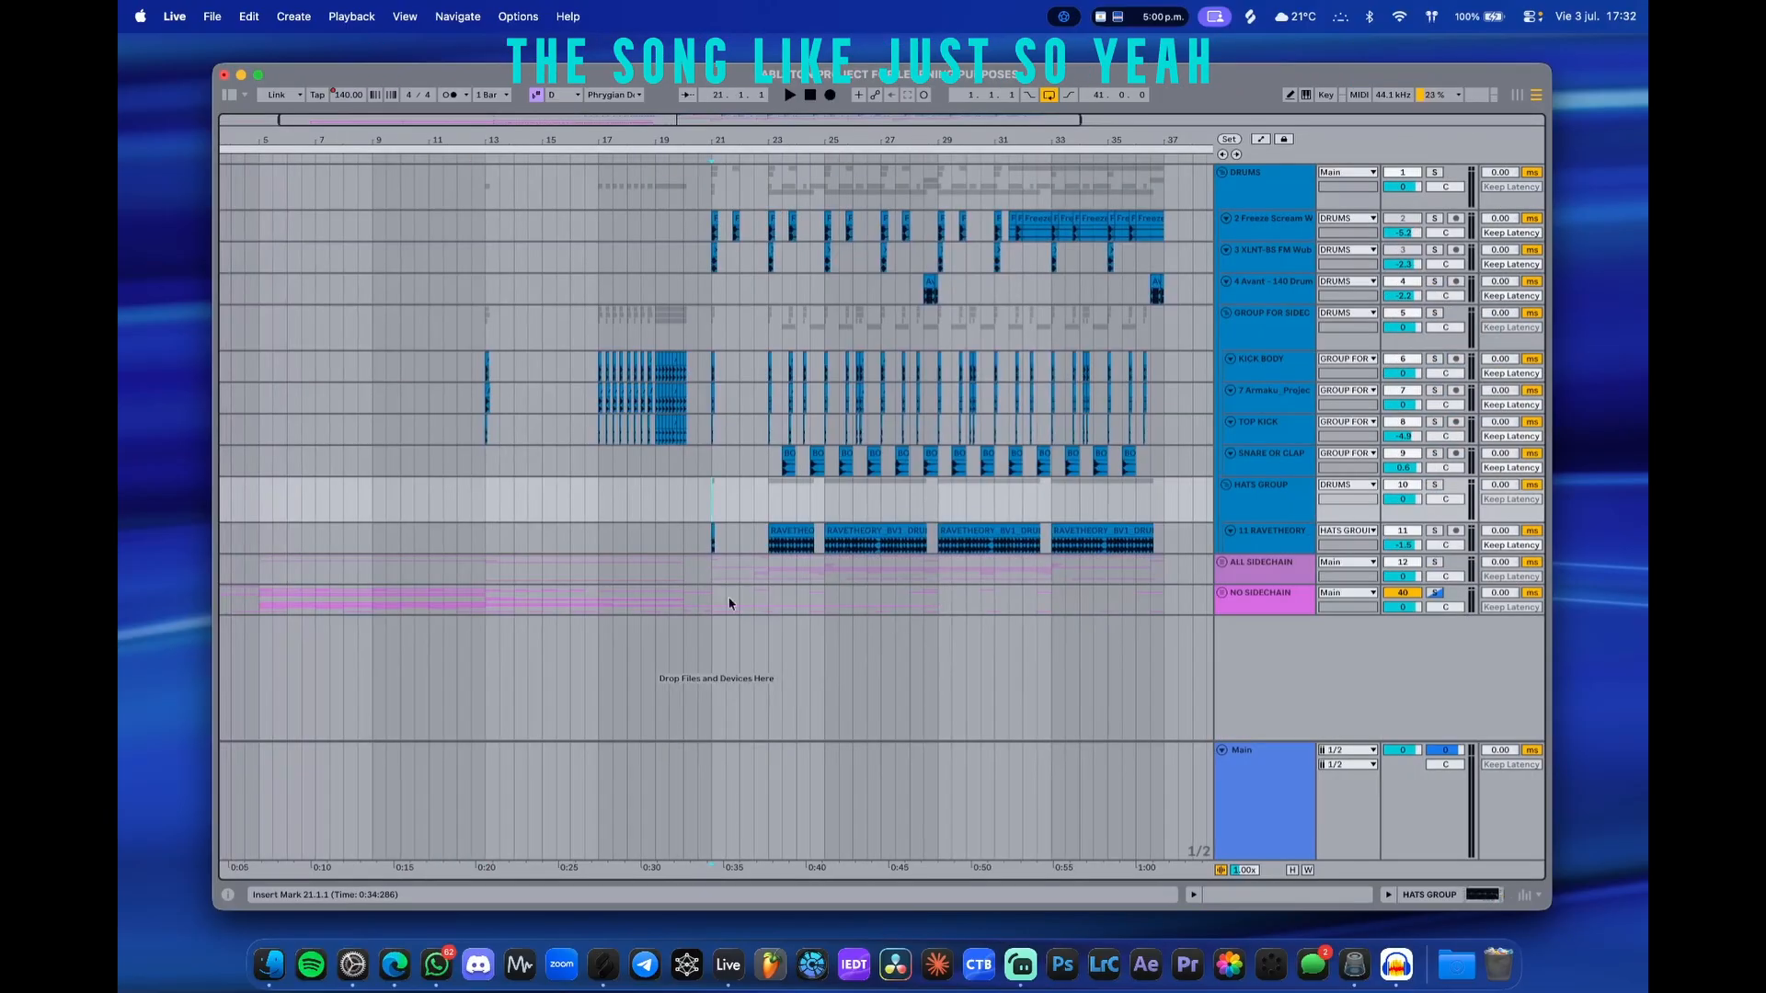
pyautogui.scroll(2, 730, 604)
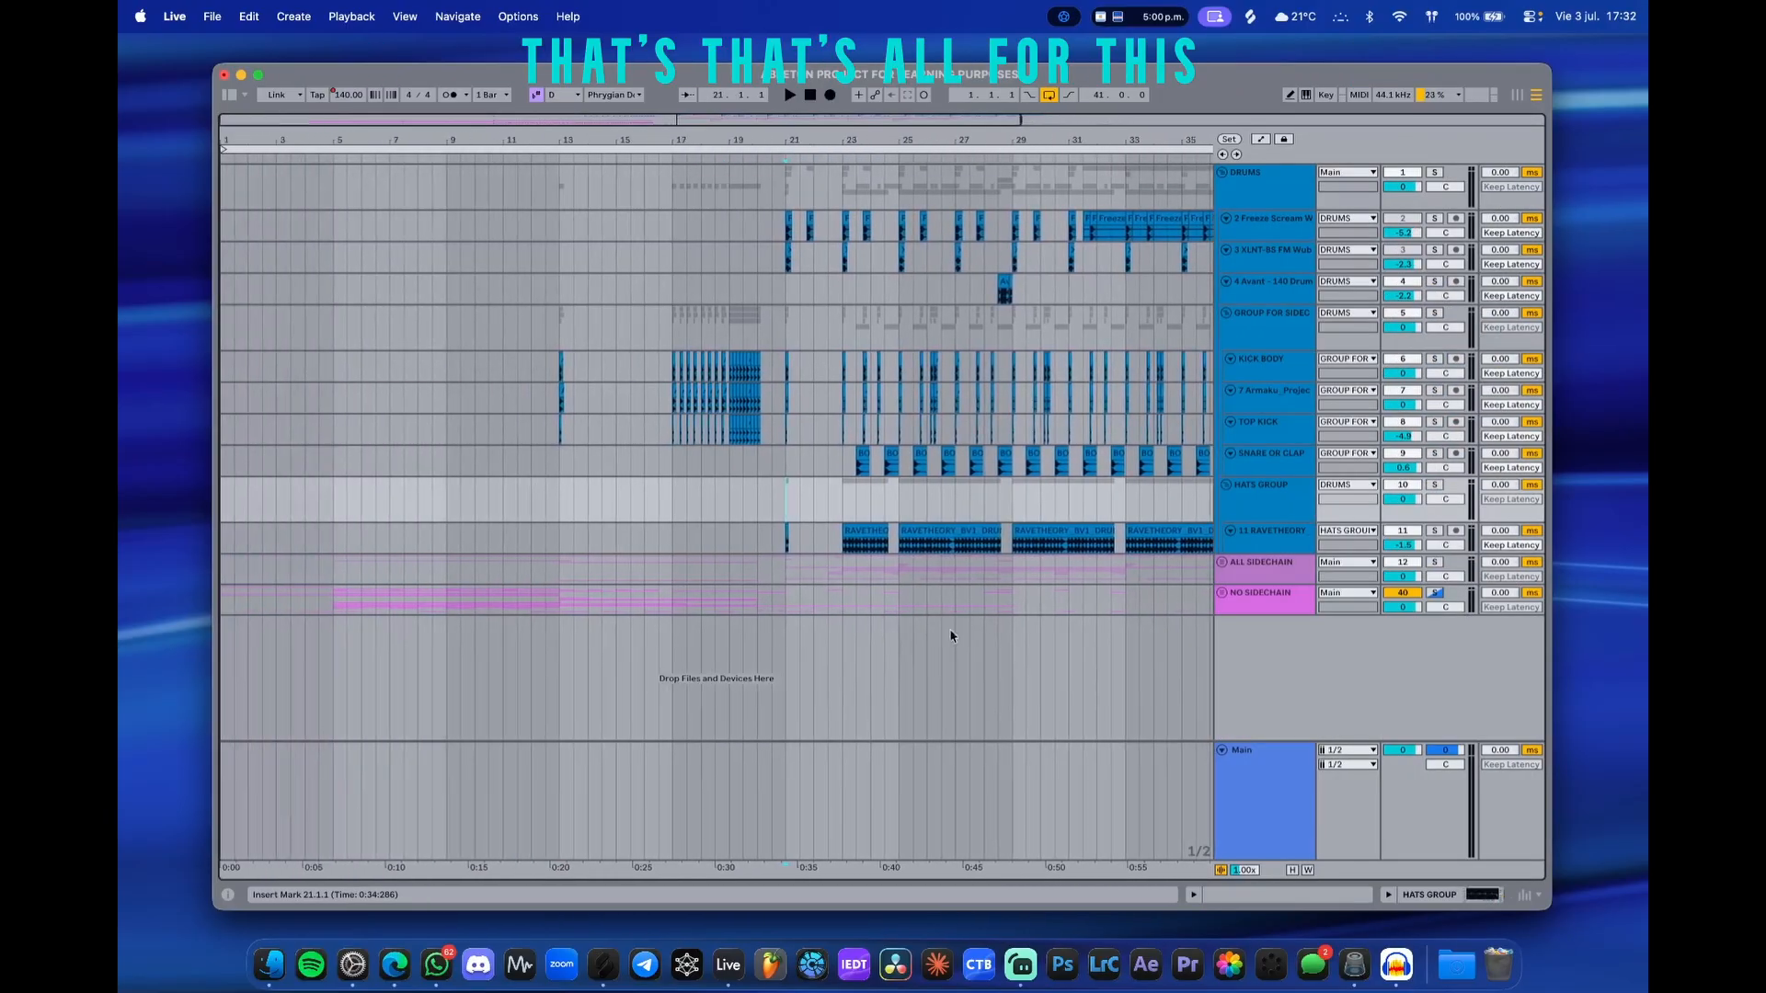
pyautogui.scroll(5, 701, 572)
pyautogui.scroll(-7, 704, 572)
pyautogui.scroll(3, 472, 619)
pyautogui.scroll(-1, 662, 595)
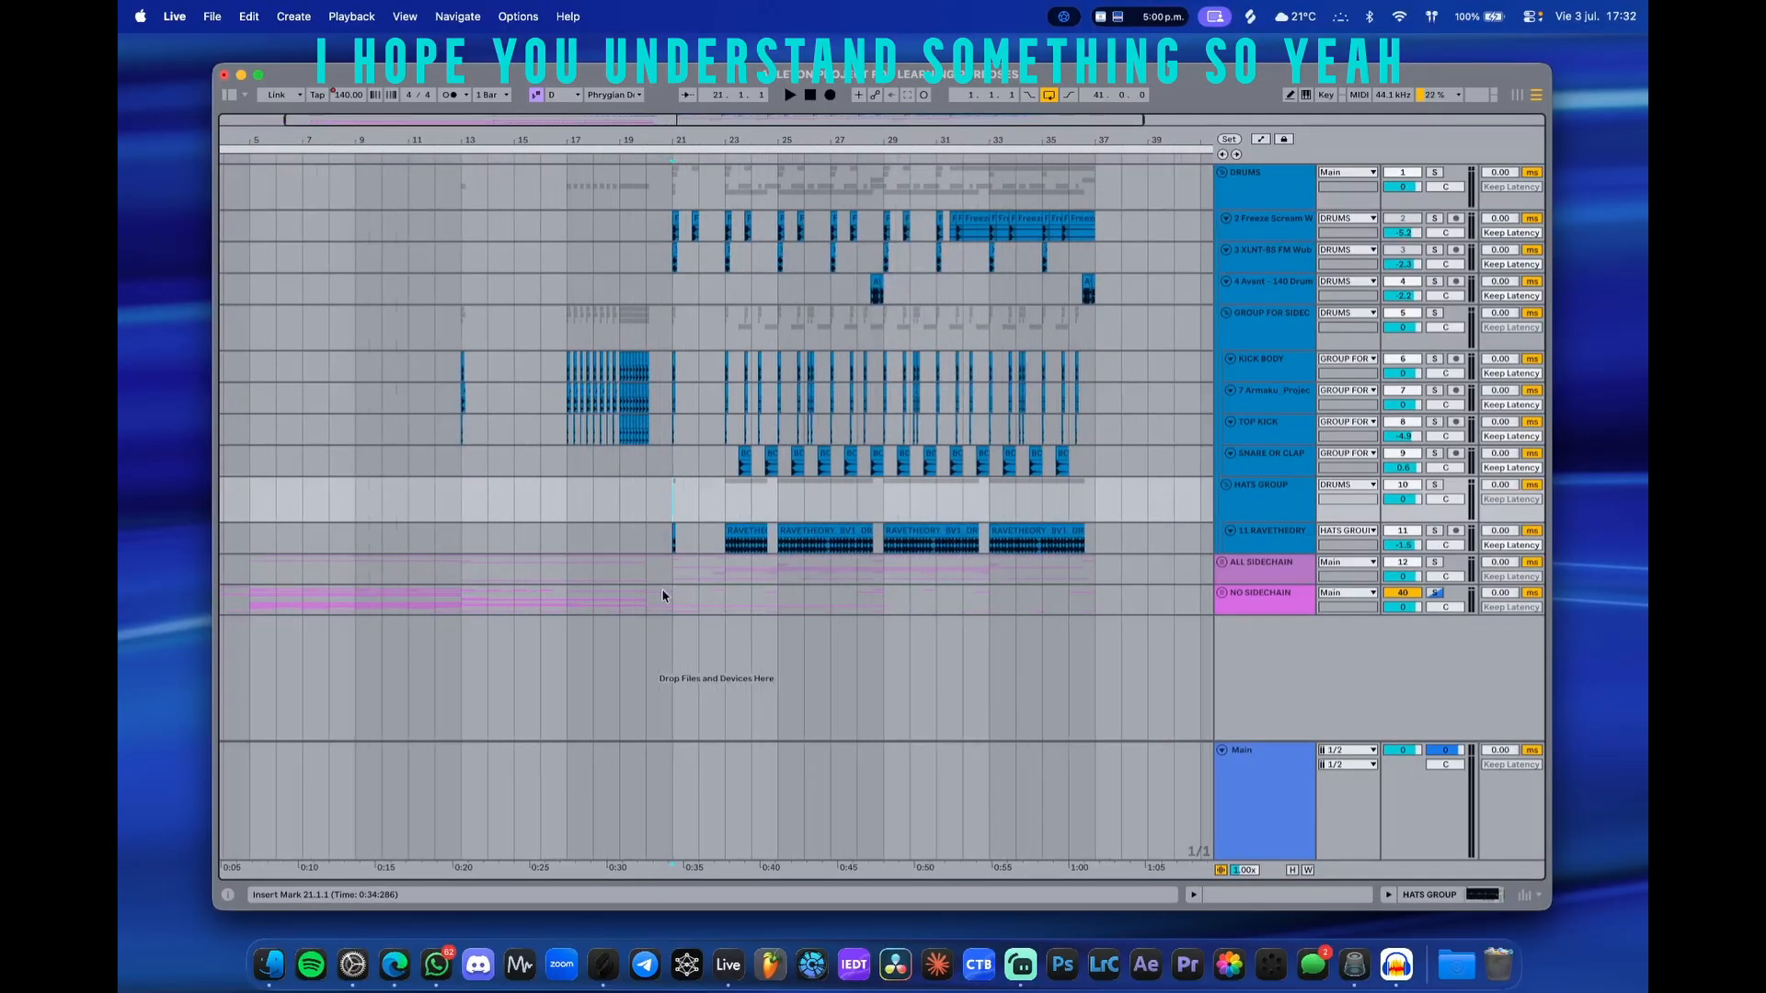
pyautogui.scroll(1, 885, 647)
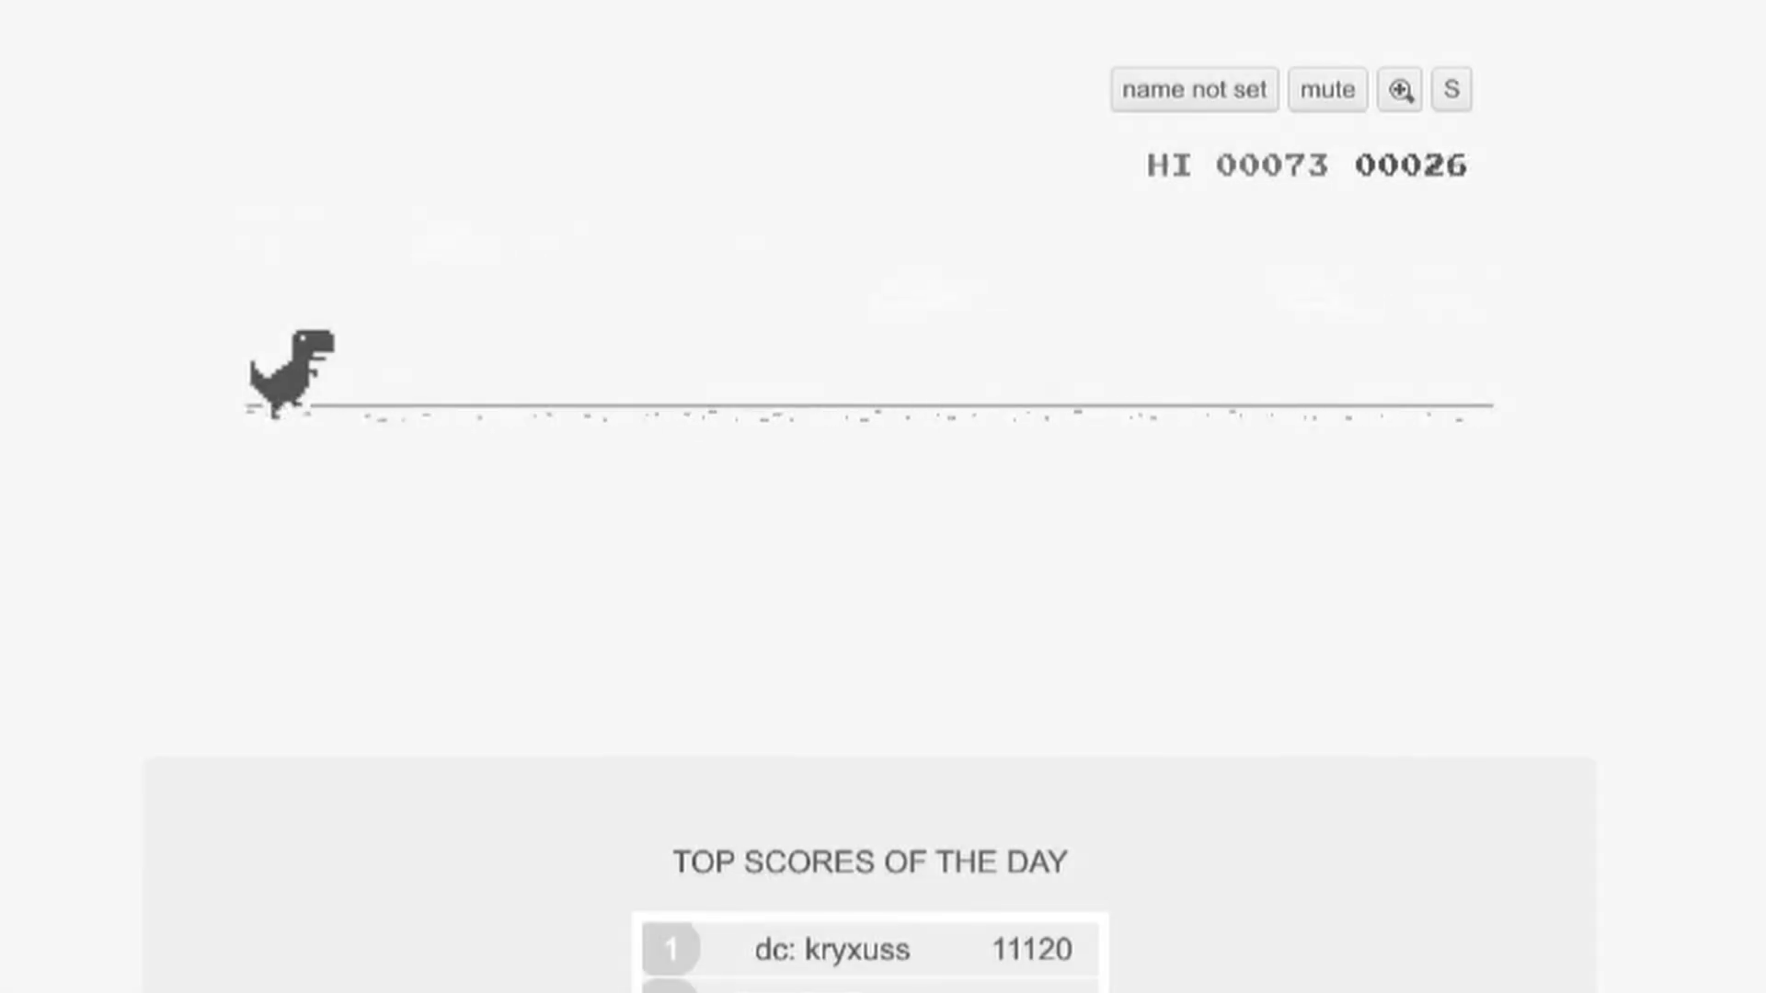
pyautogui.press('space')
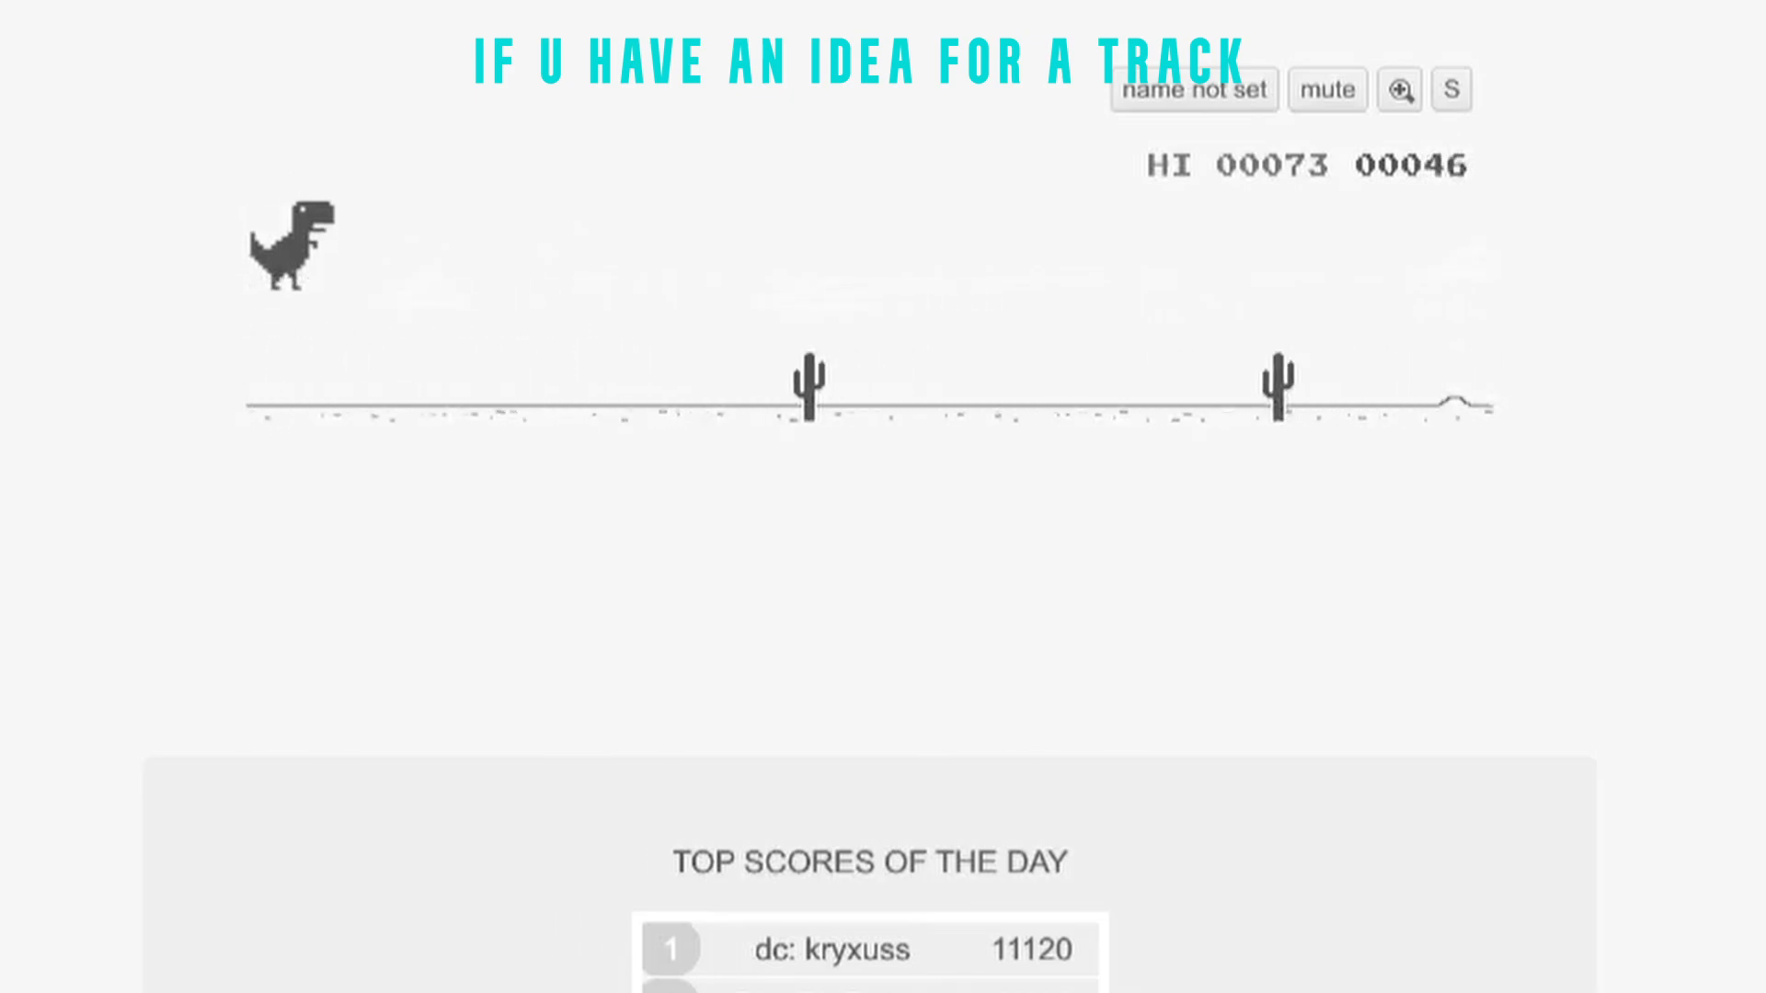
pyautogui.press('space')
pyautogui.press('space')
pyautogui.press('space')
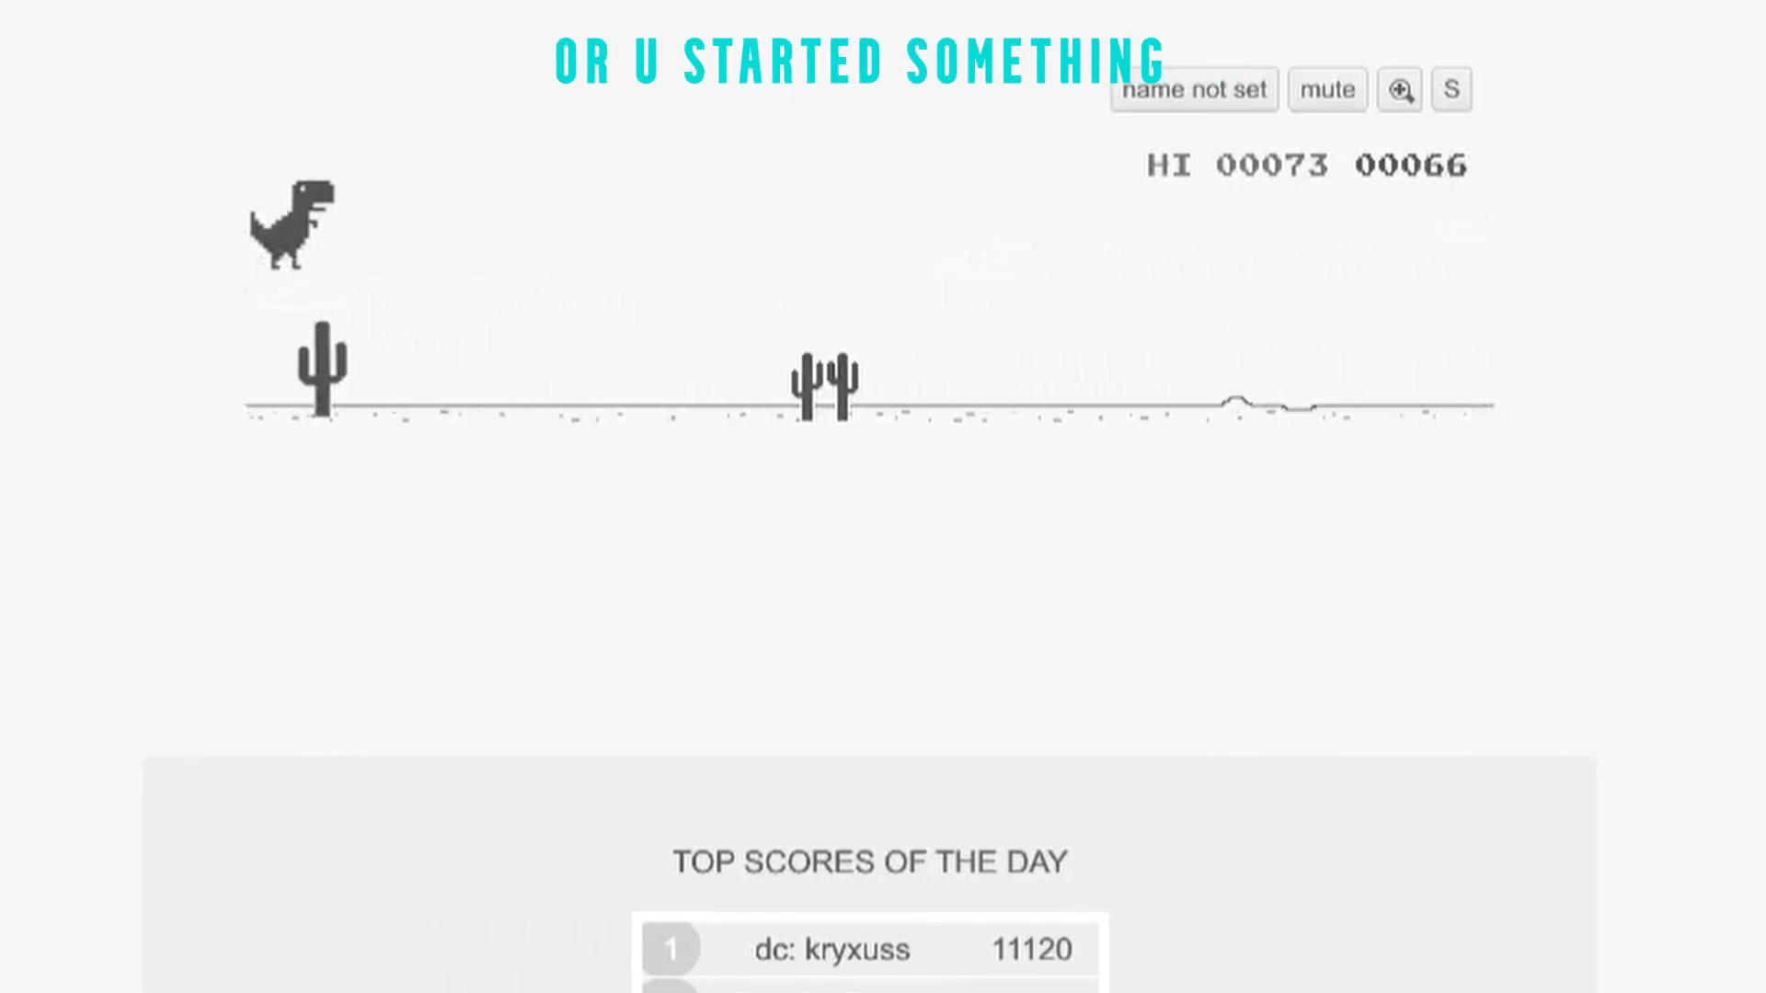
pyautogui.press('space')
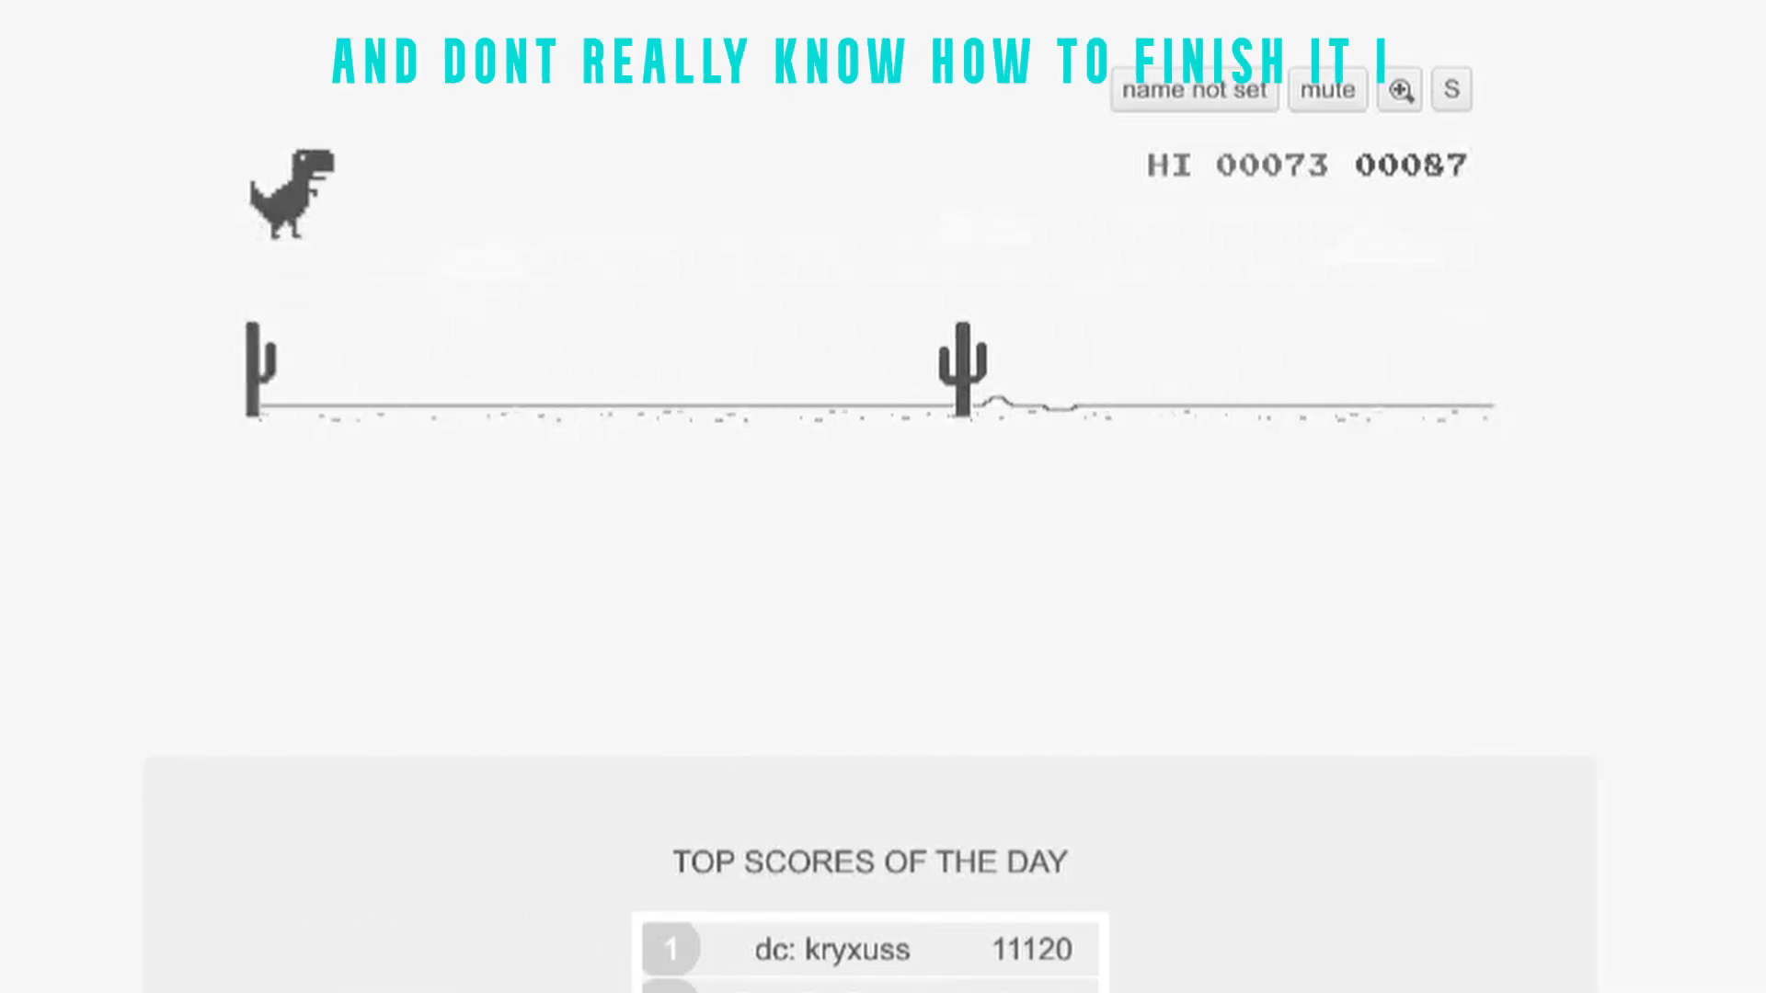
pyautogui.press('space')
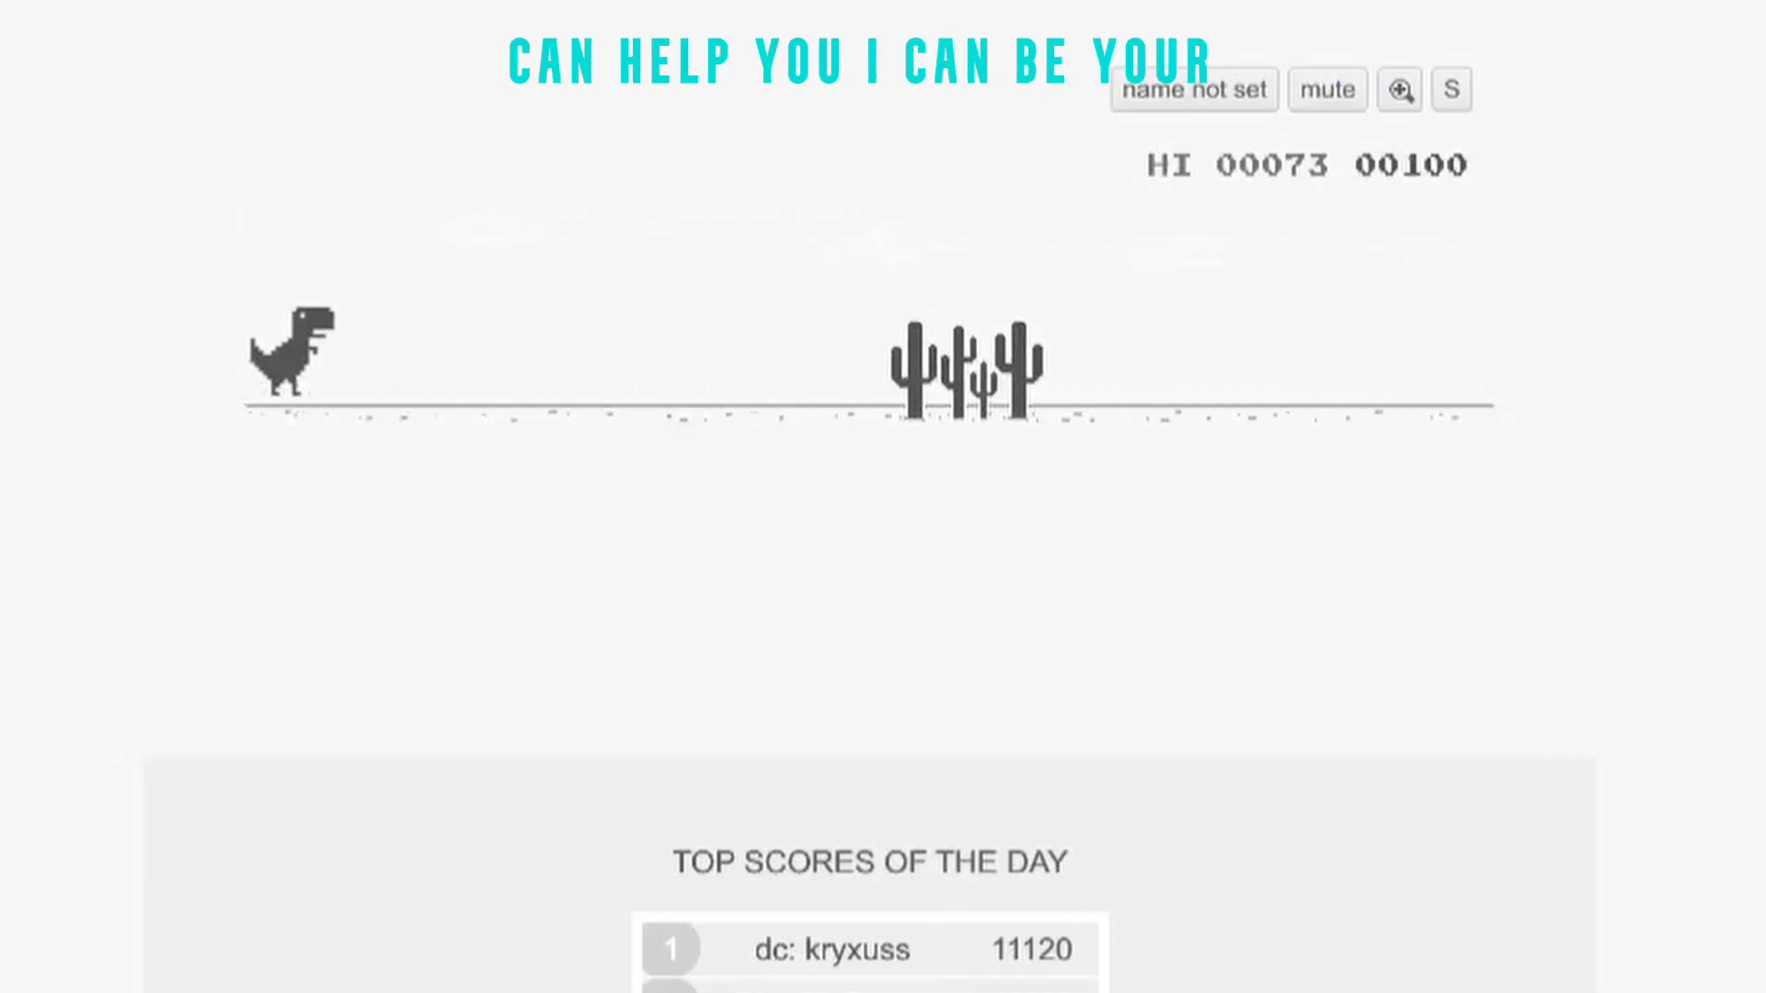
pyautogui.press('space')
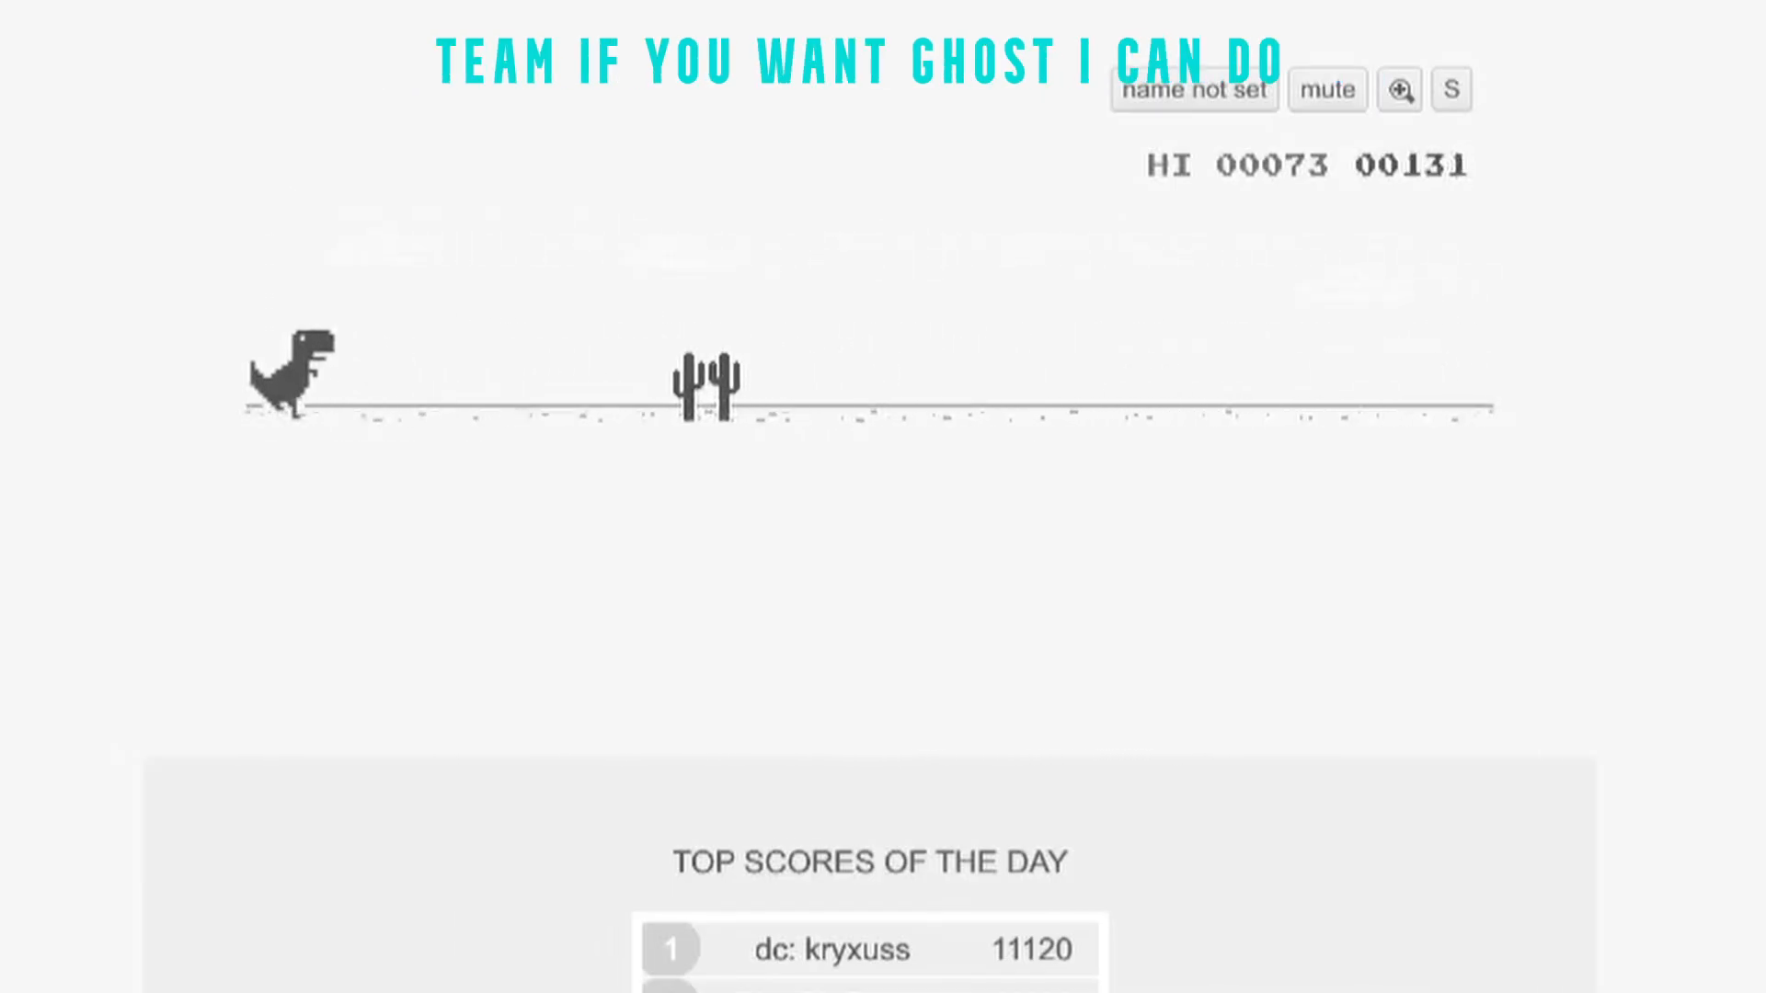
pyautogui.press('space')
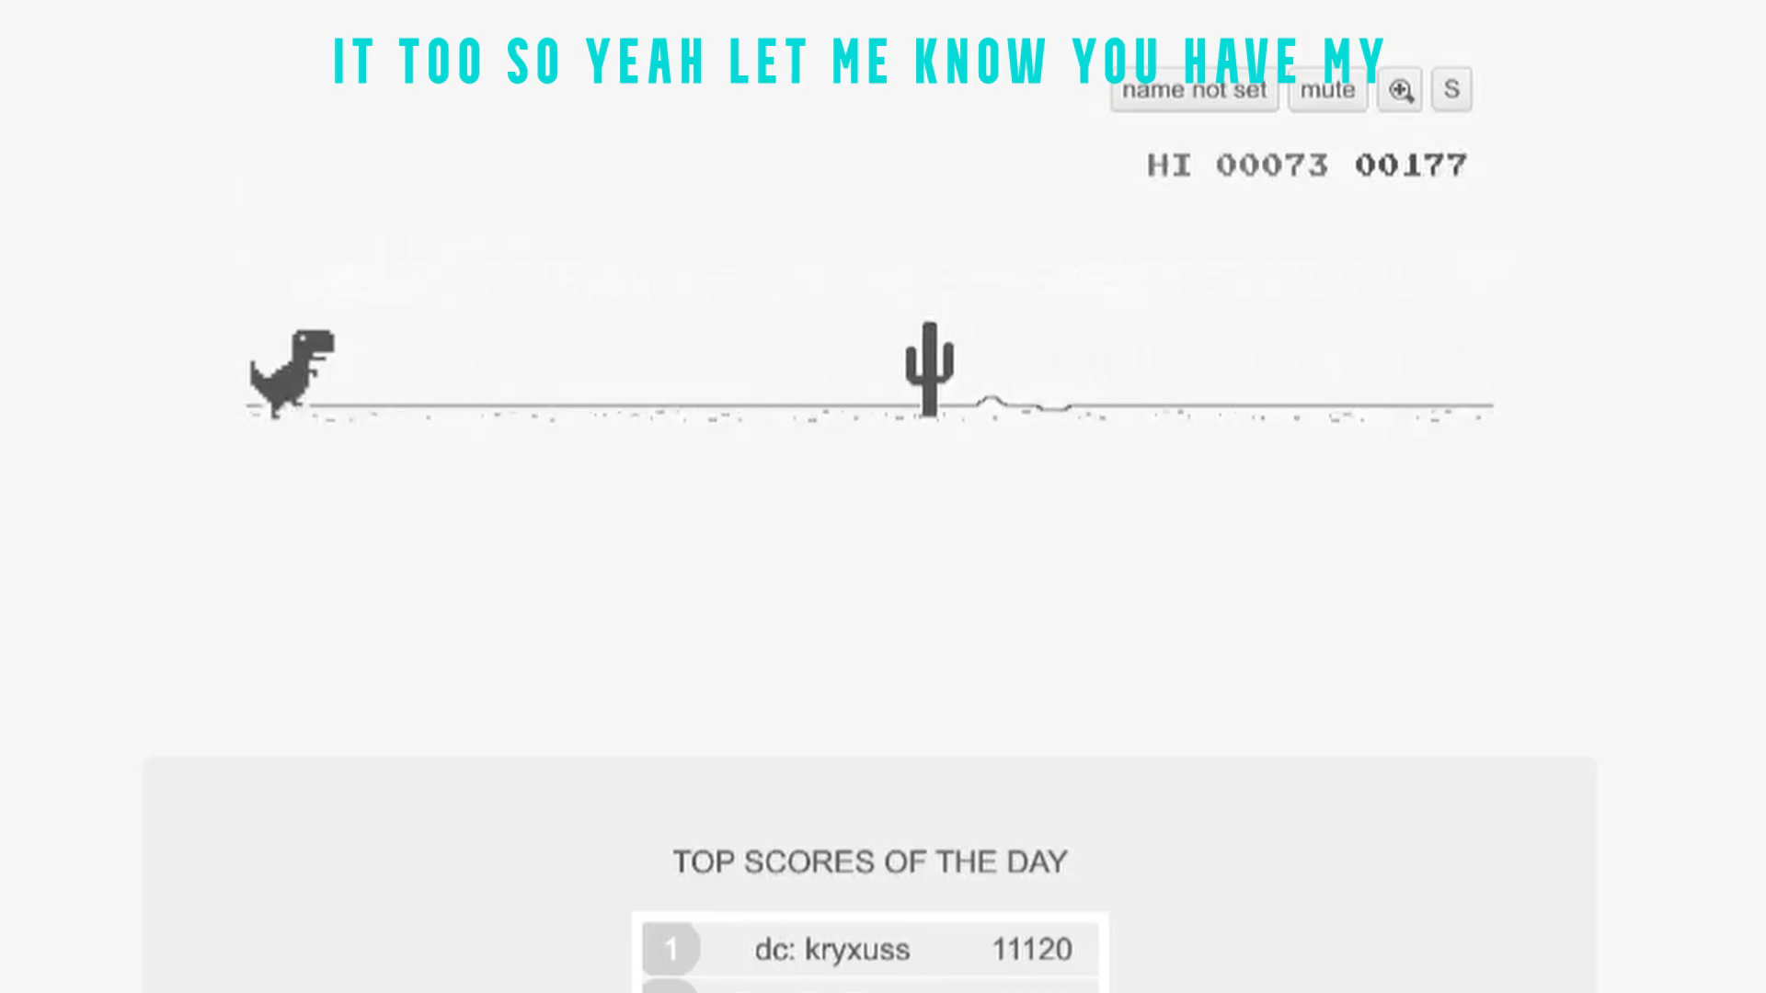
pyautogui.press('space')
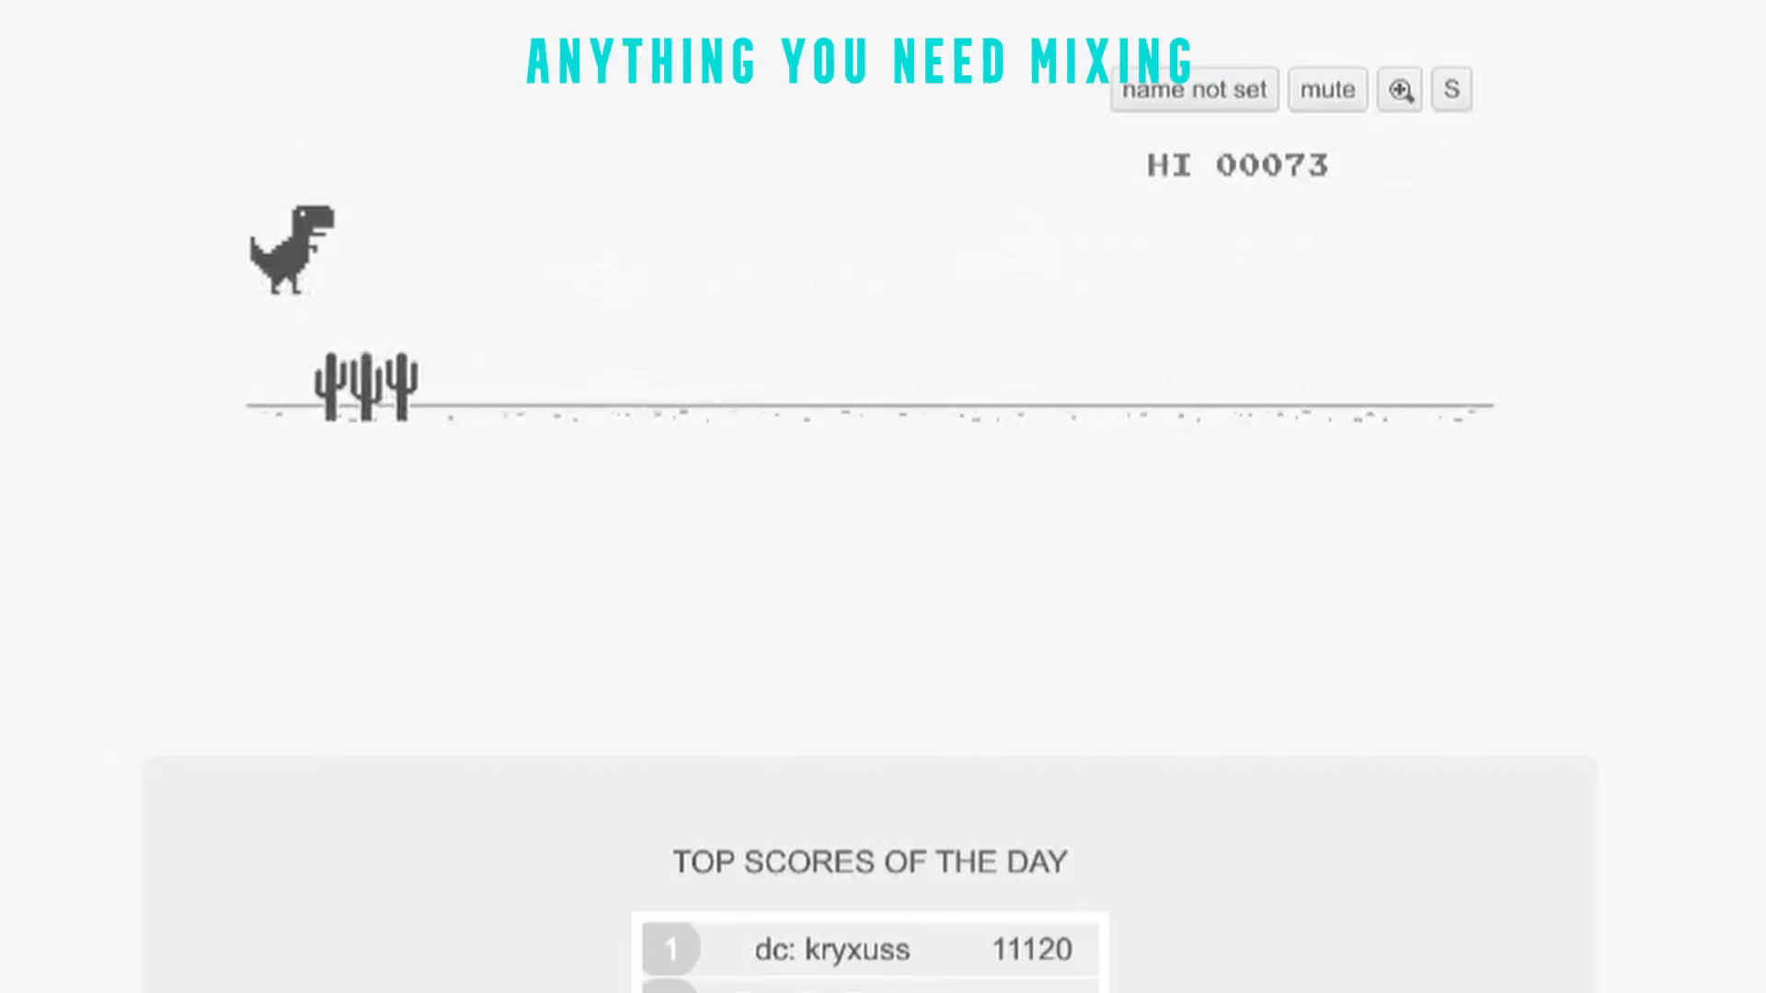
pyautogui.press('space')
pyautogui.press('space')
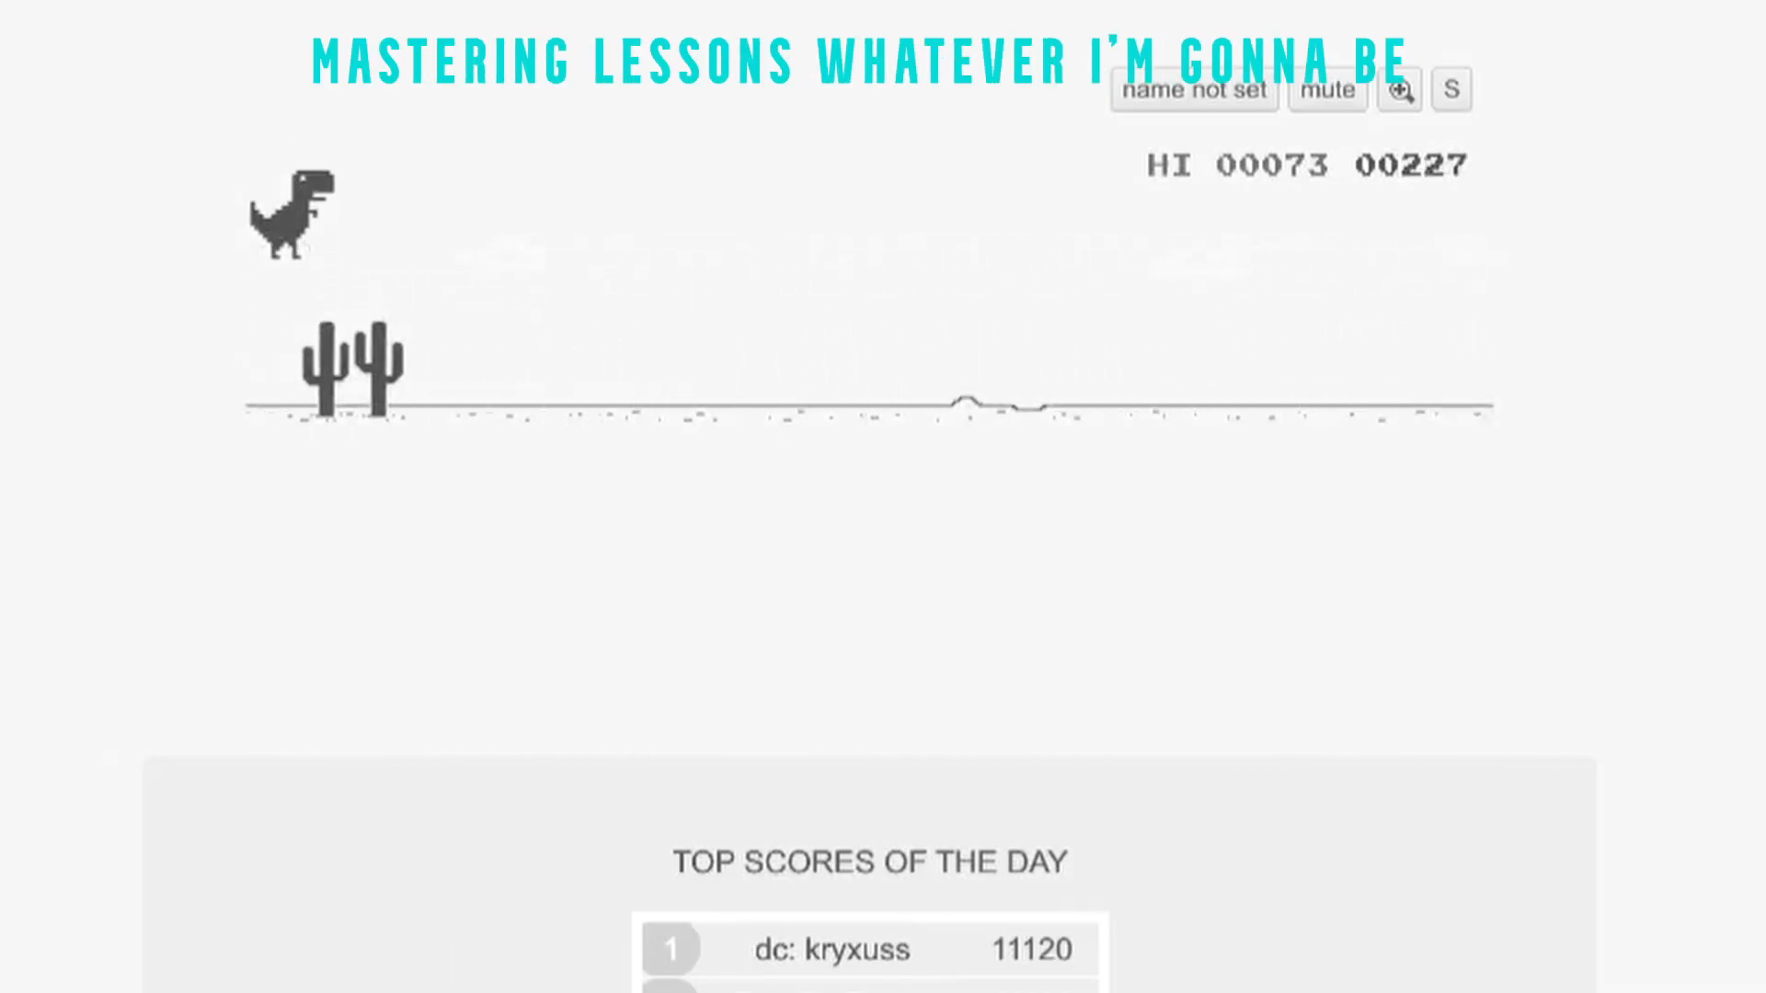
pyautogui.press('space')
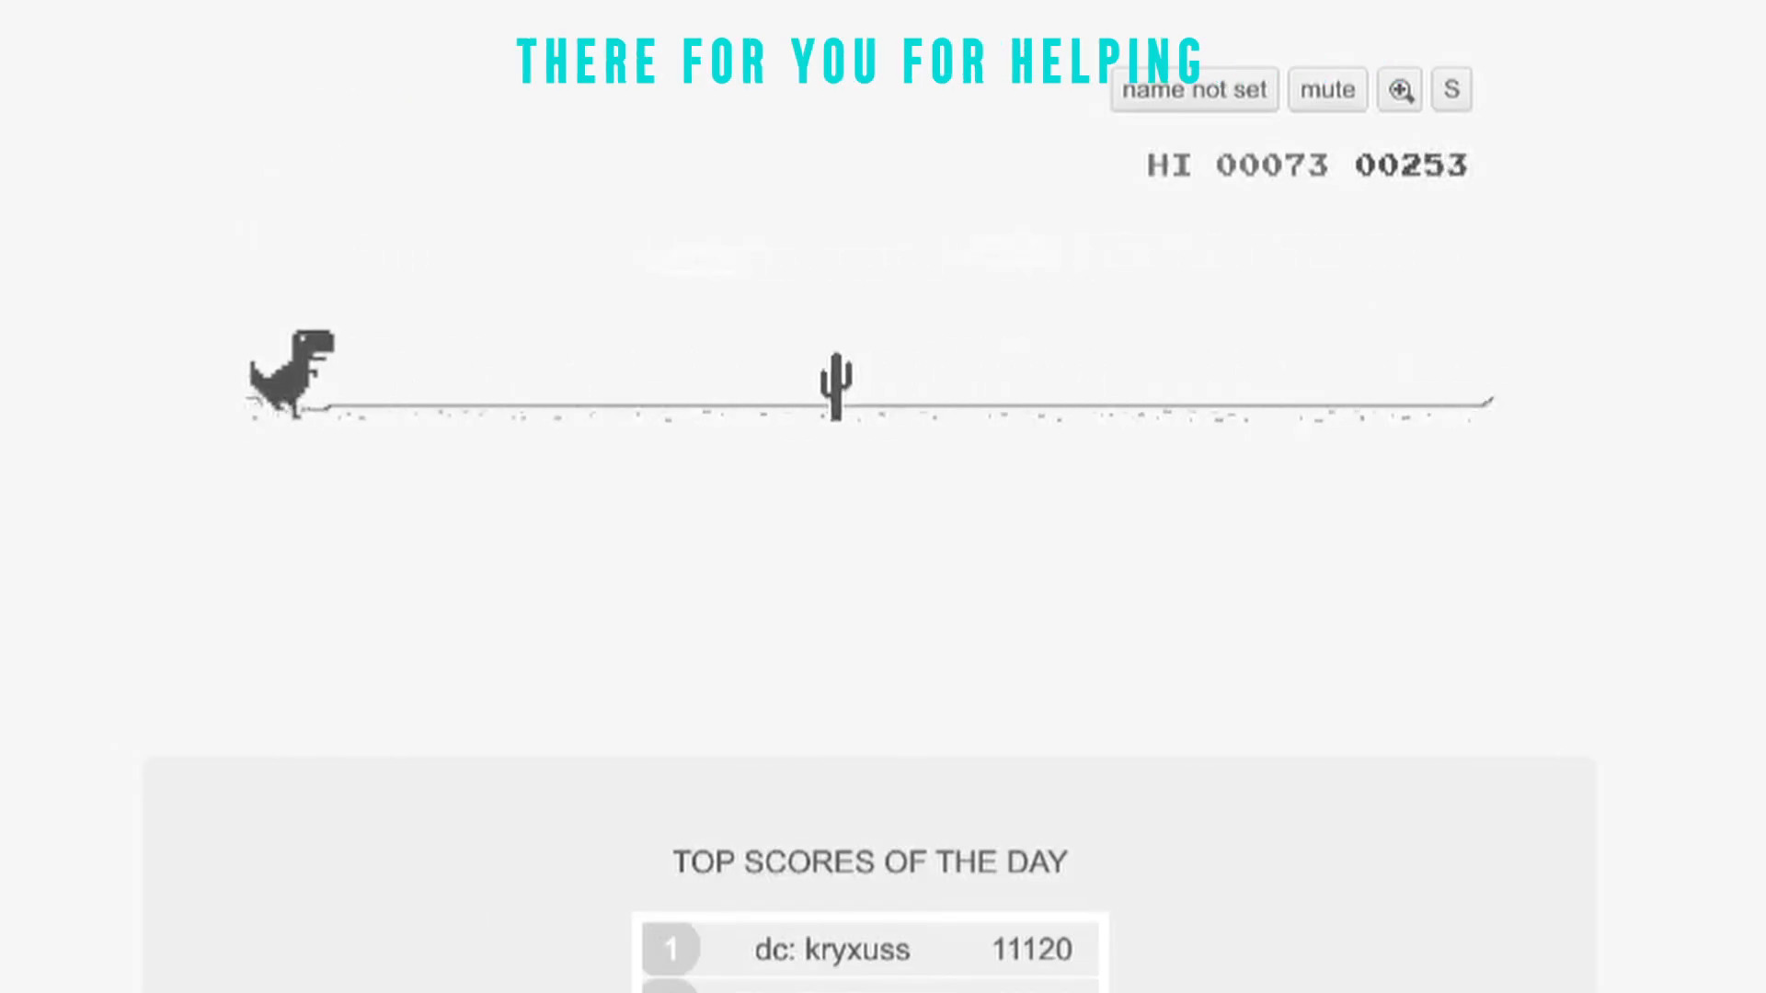
pyautogui.press('space')
pyautogui.press('space')
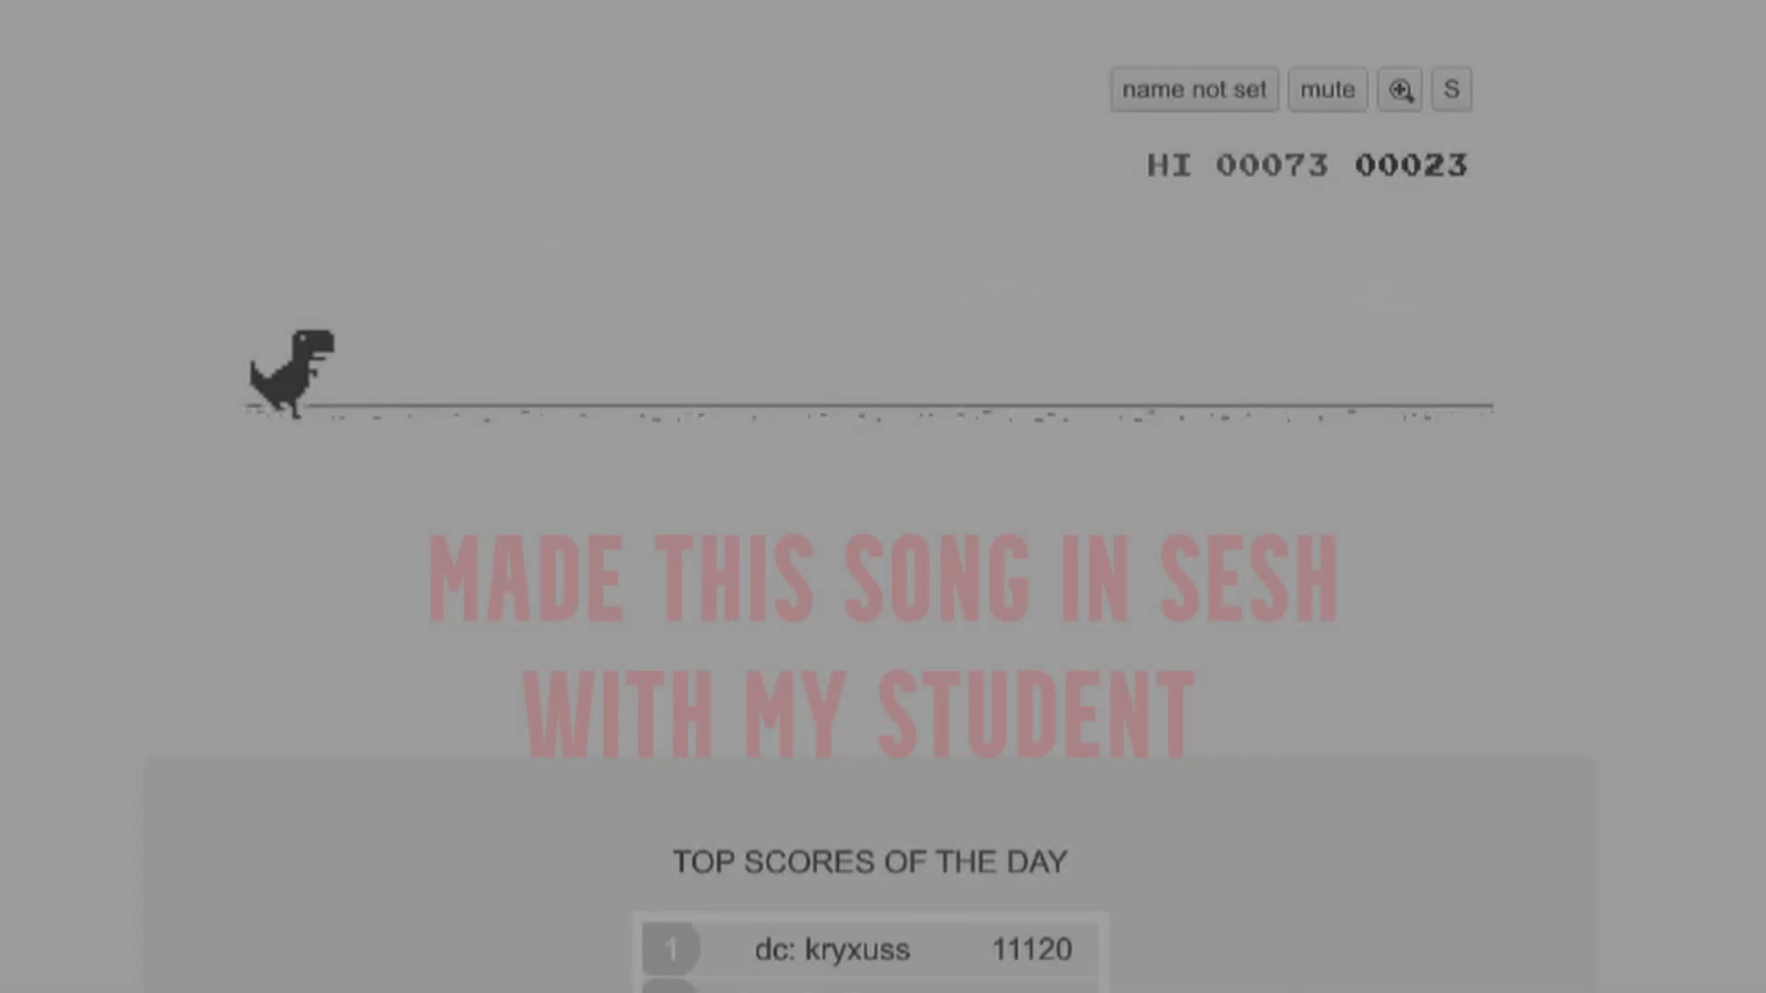
pyautogui.press('space')
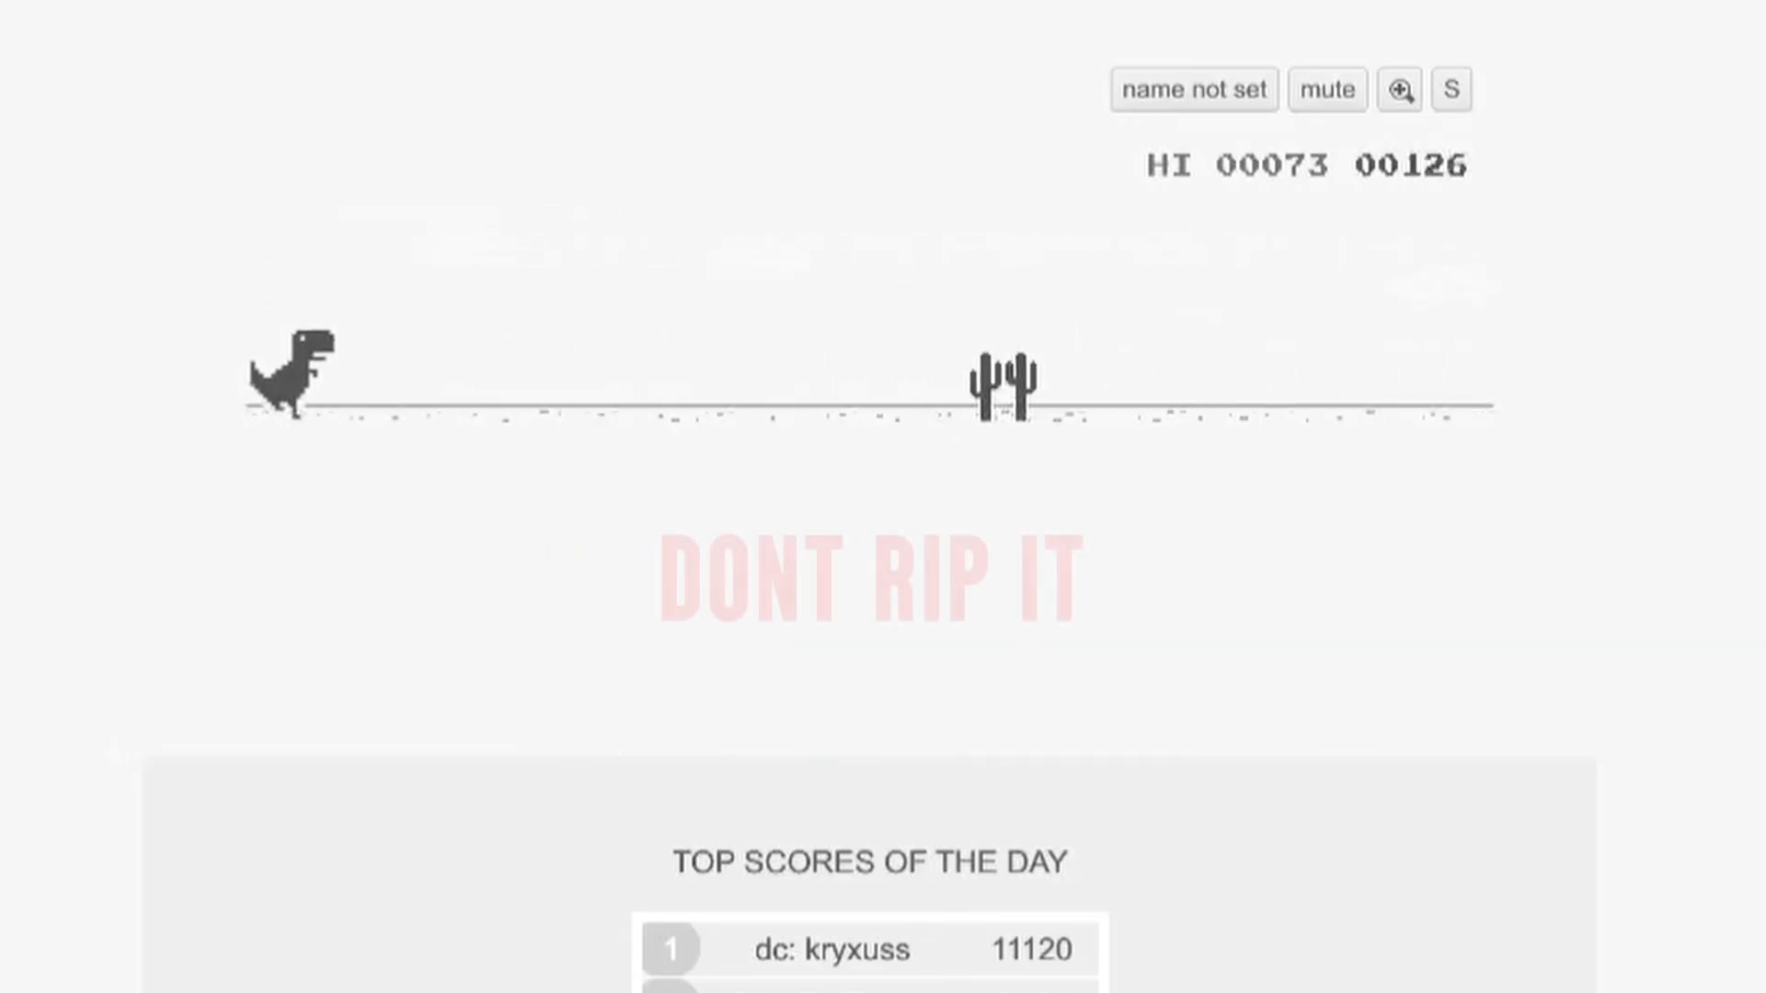
pyautogui.press('space')
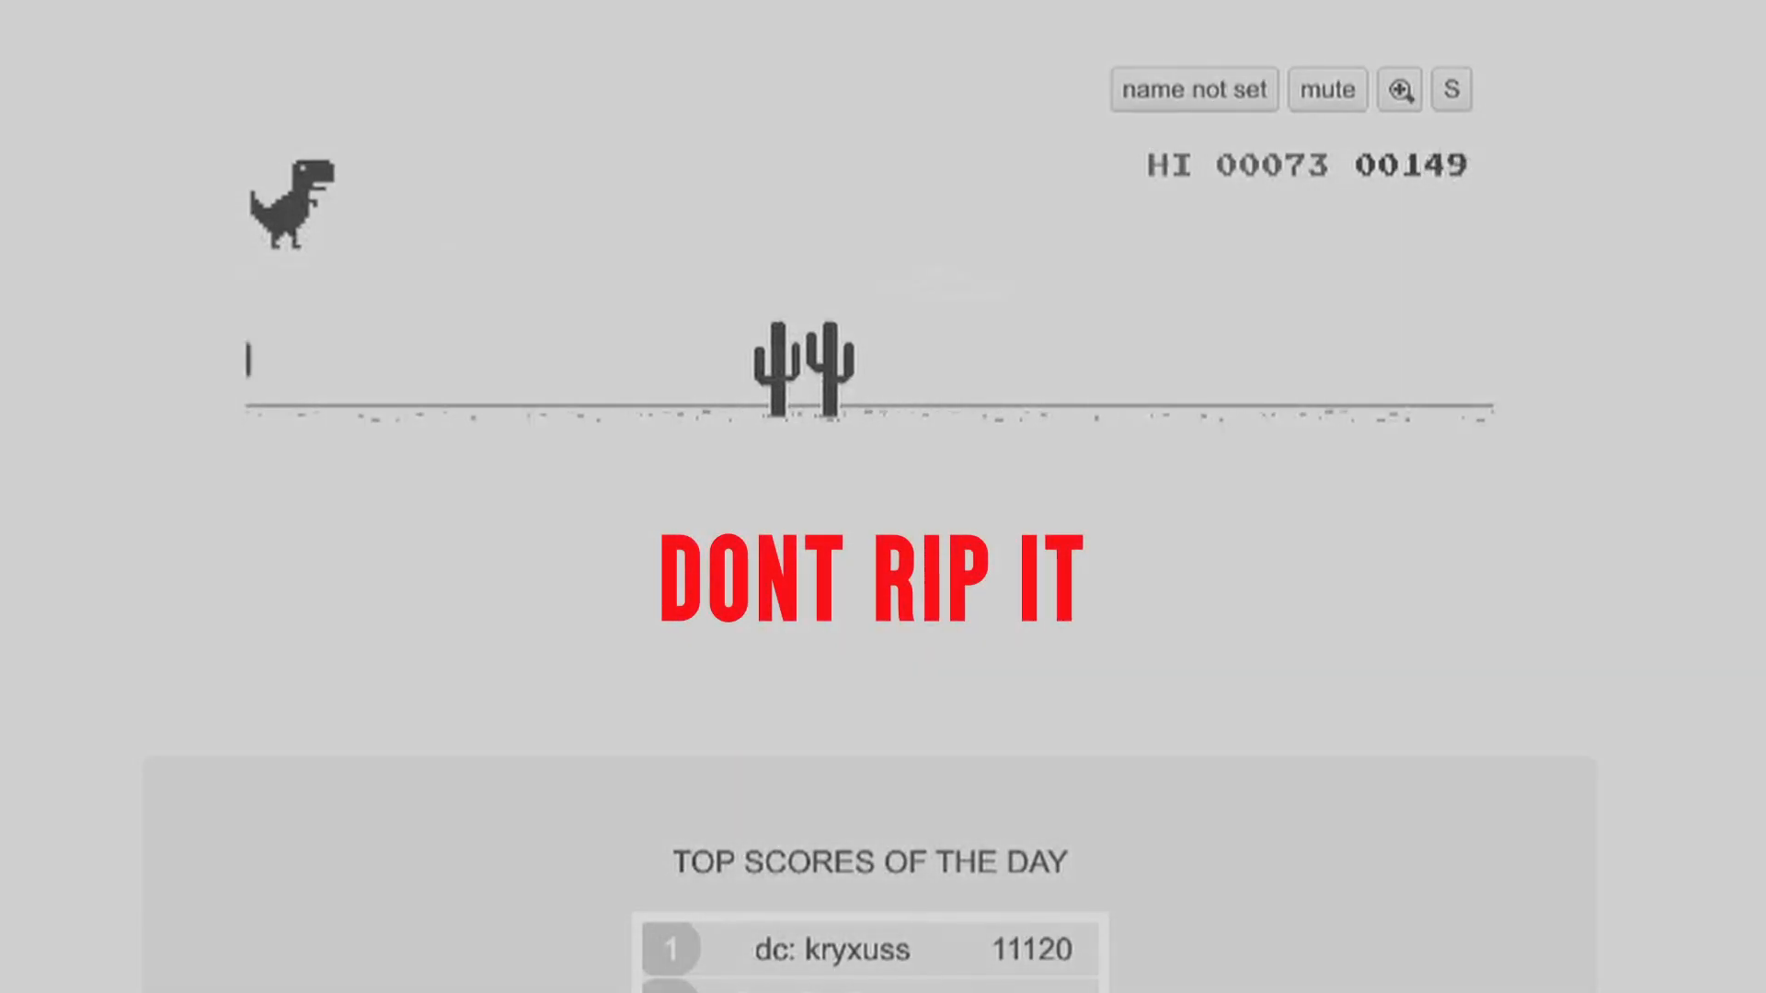
pyautogui.press('space')
pyautogui.press('space')
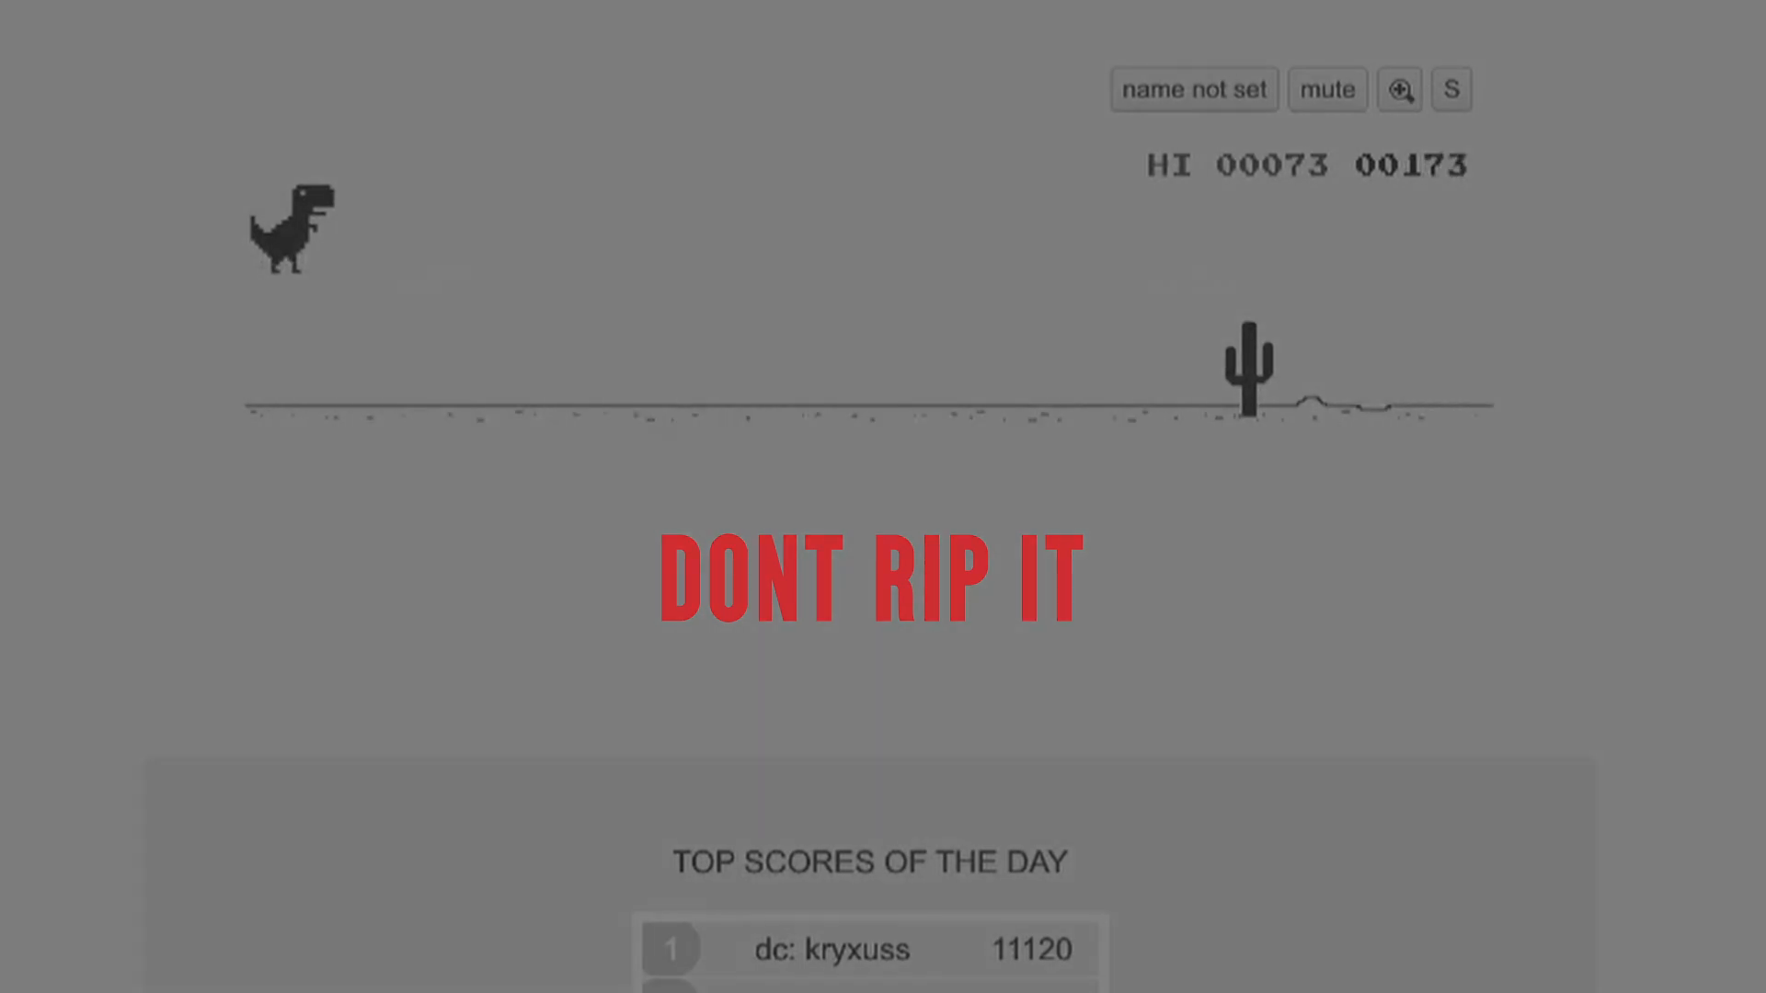
pyautogui.press('space')
pyautogui.press('space')
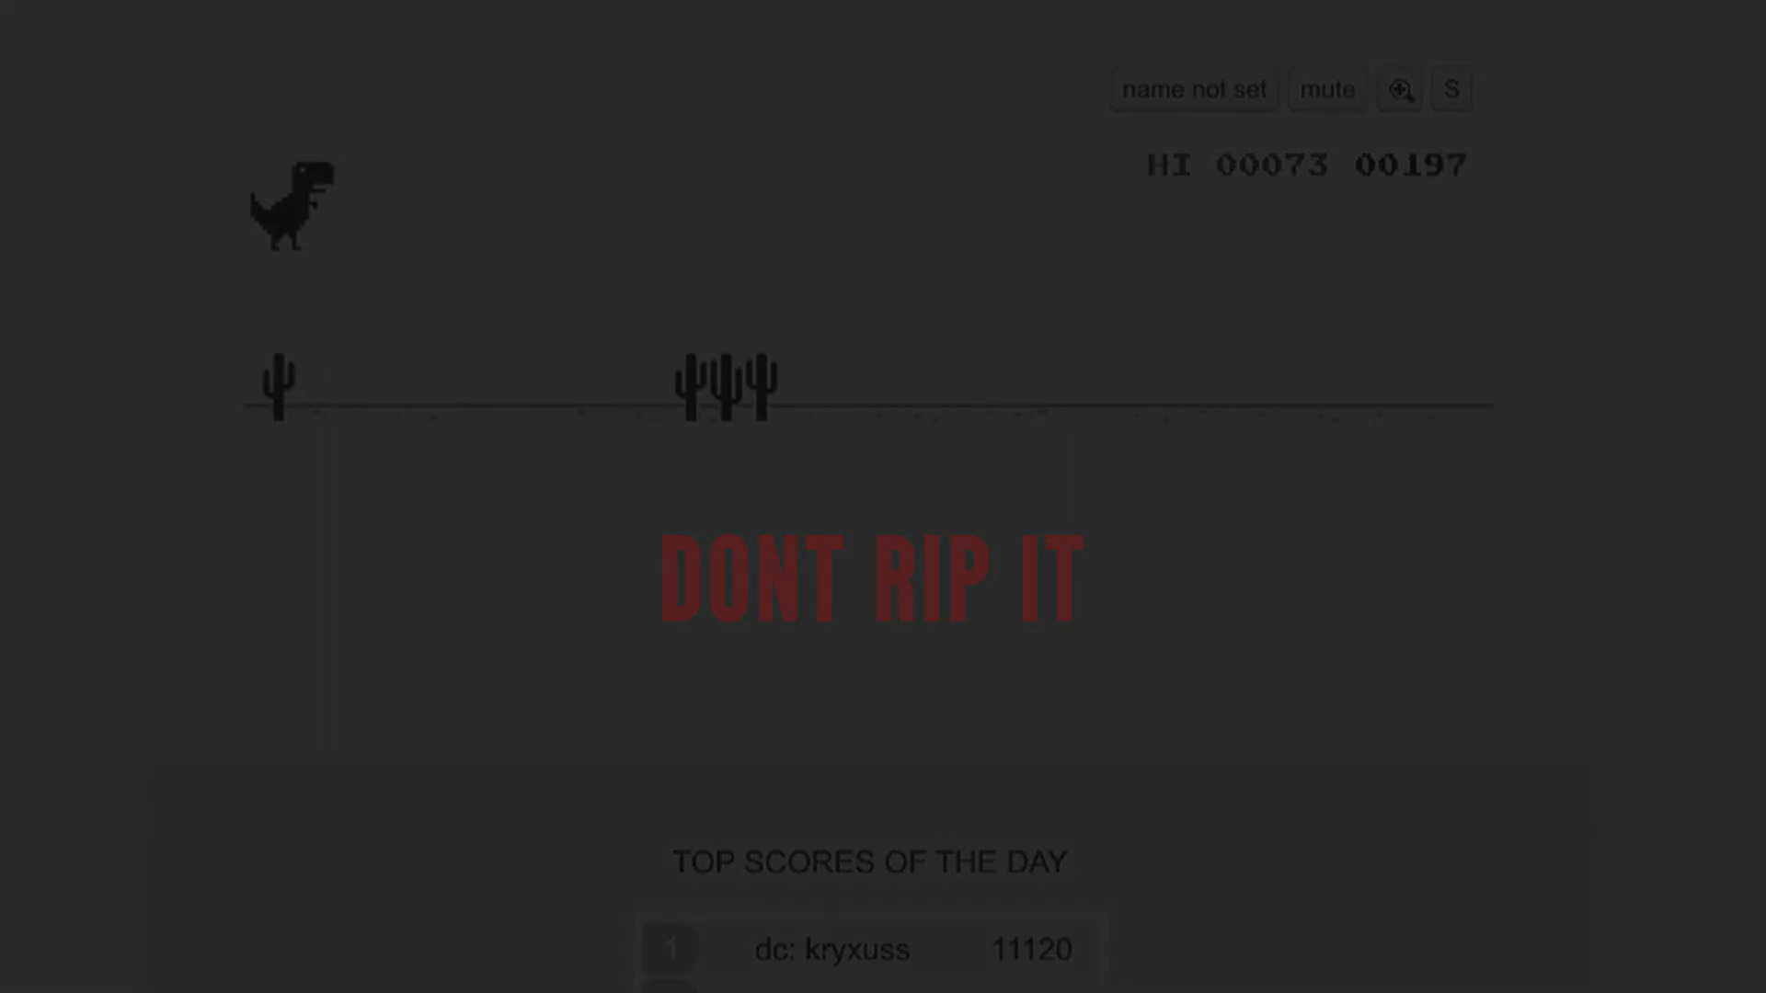